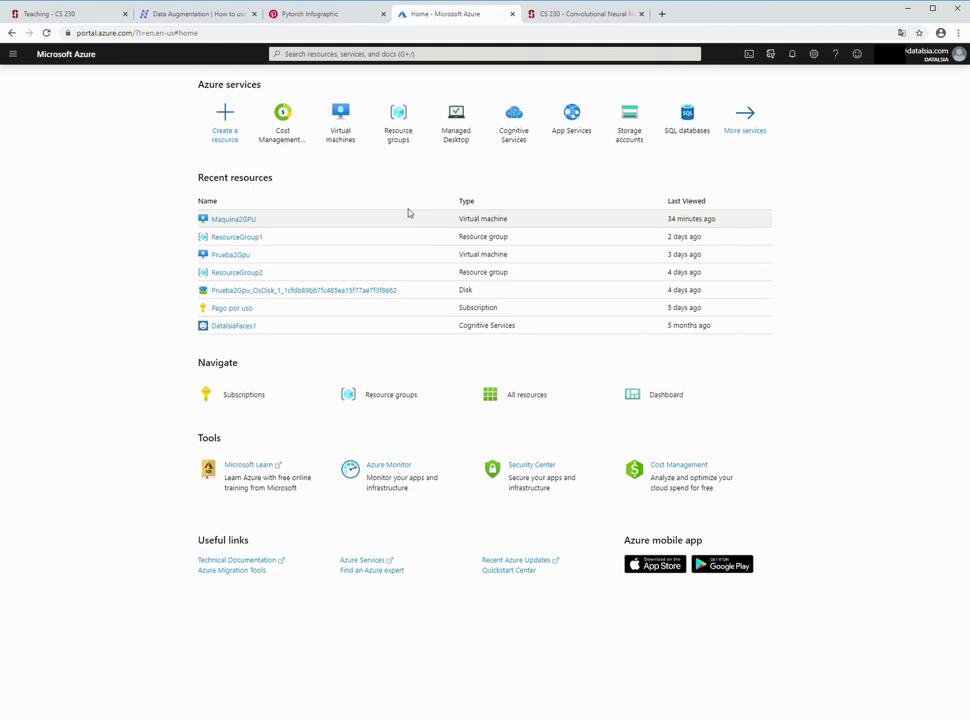
# - From the Virtual machines list, start creating a new VM on the Basics page
pyautogui.click(348, 129)
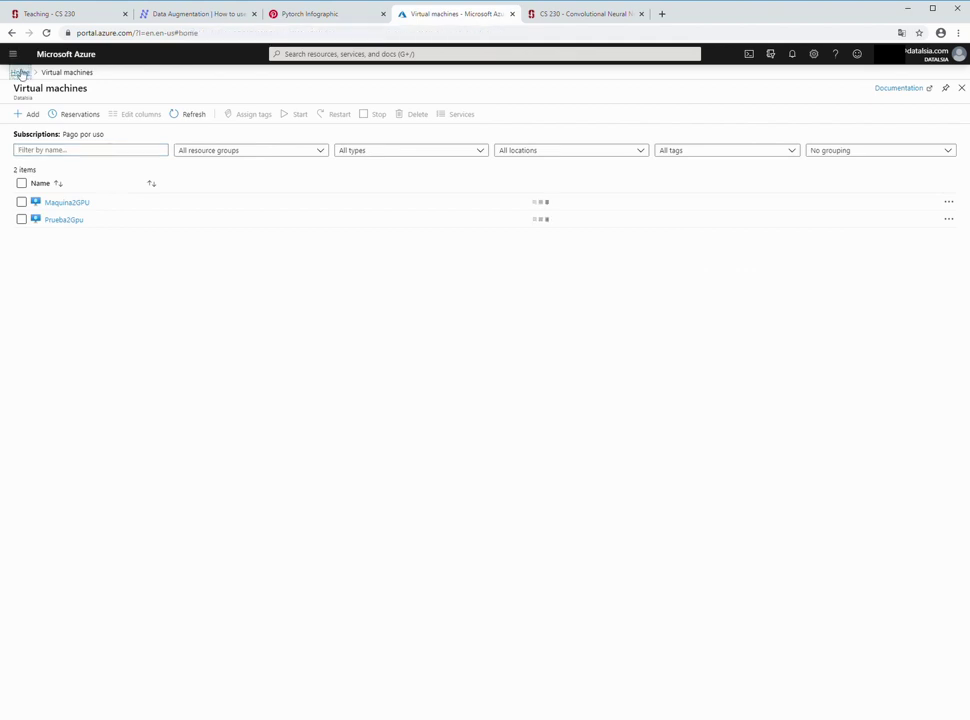
pyautogui.click(19, 73)
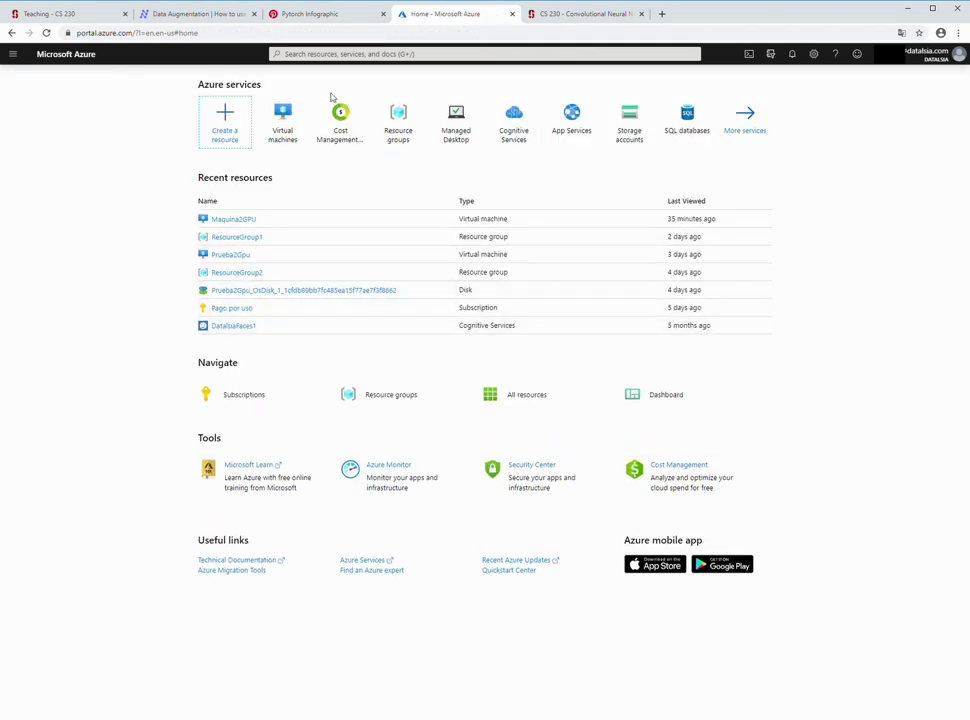
pyautogui.moveTo(287, 125)
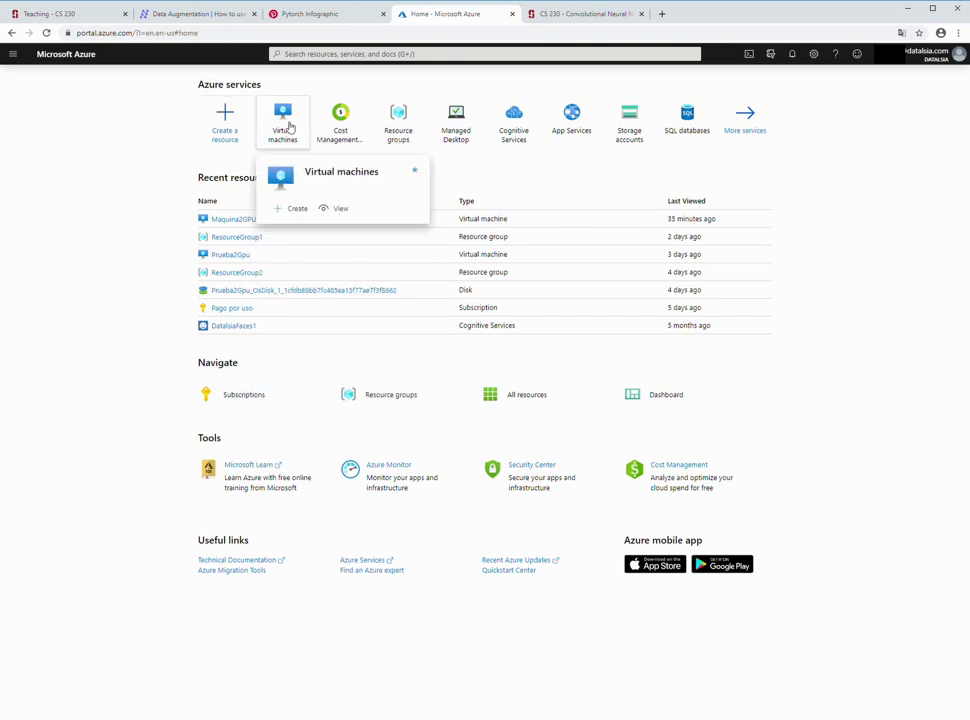
pyautogui.click(288, 127)
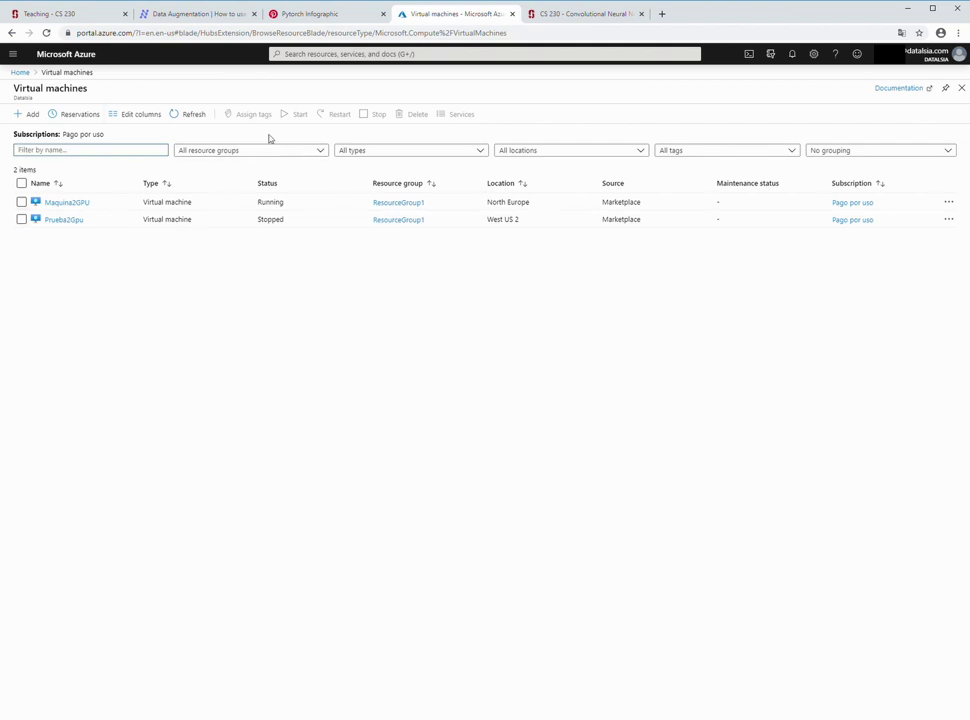
pyautogui.click(34, 114)
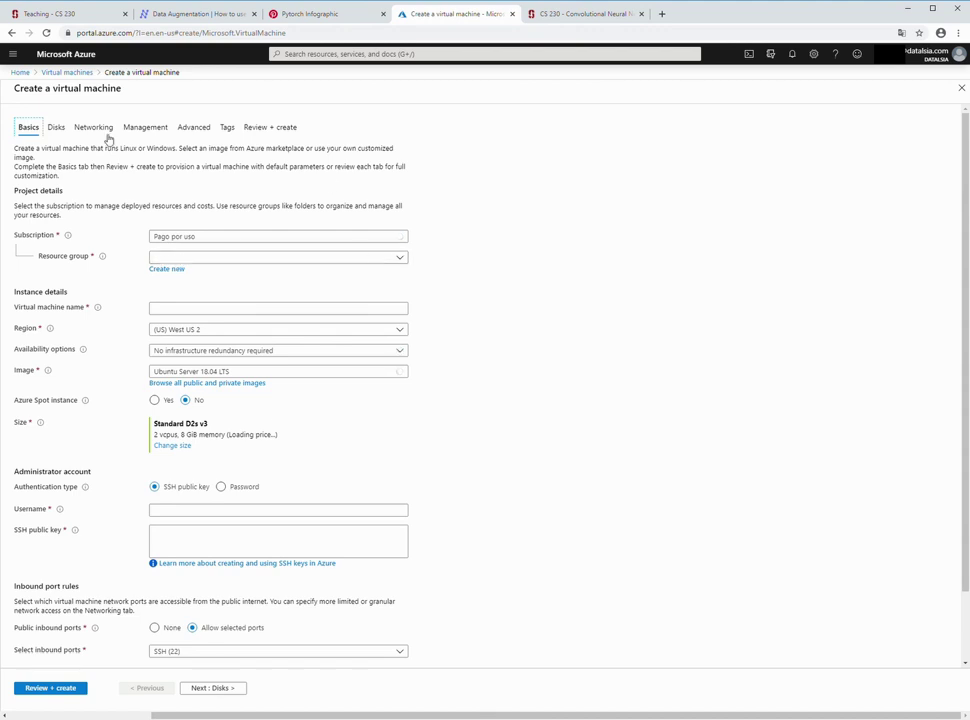
pyautogui.click(264, 264)
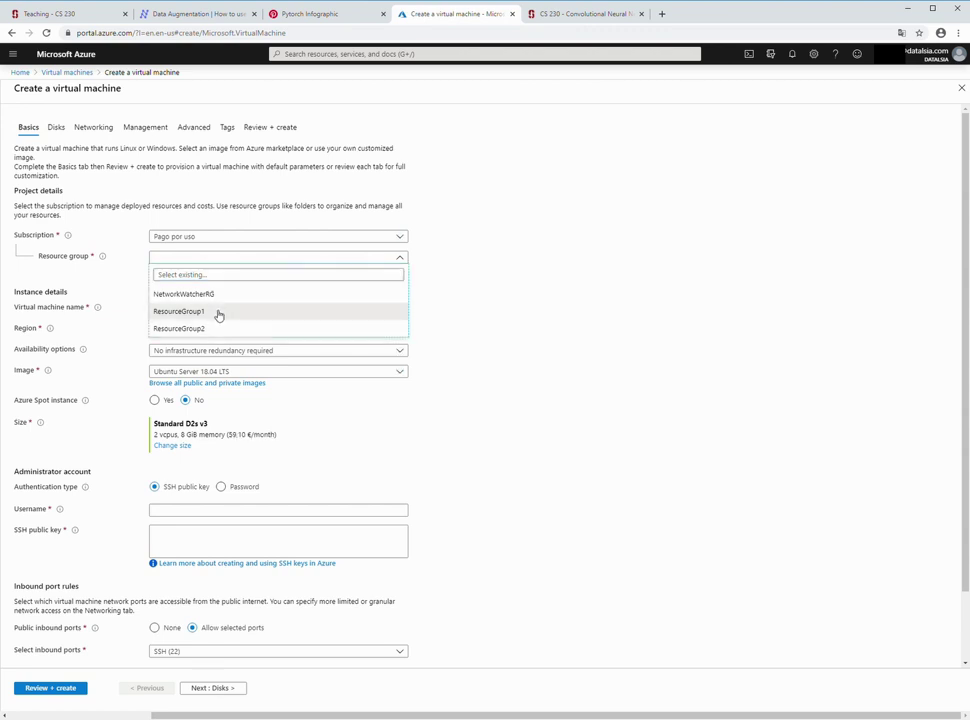
# - Place VM TestAIDeveloper in ResourceGroup1 with the Windows 10 Pro, Version 1809 image
pyautogui.click(217, 313)
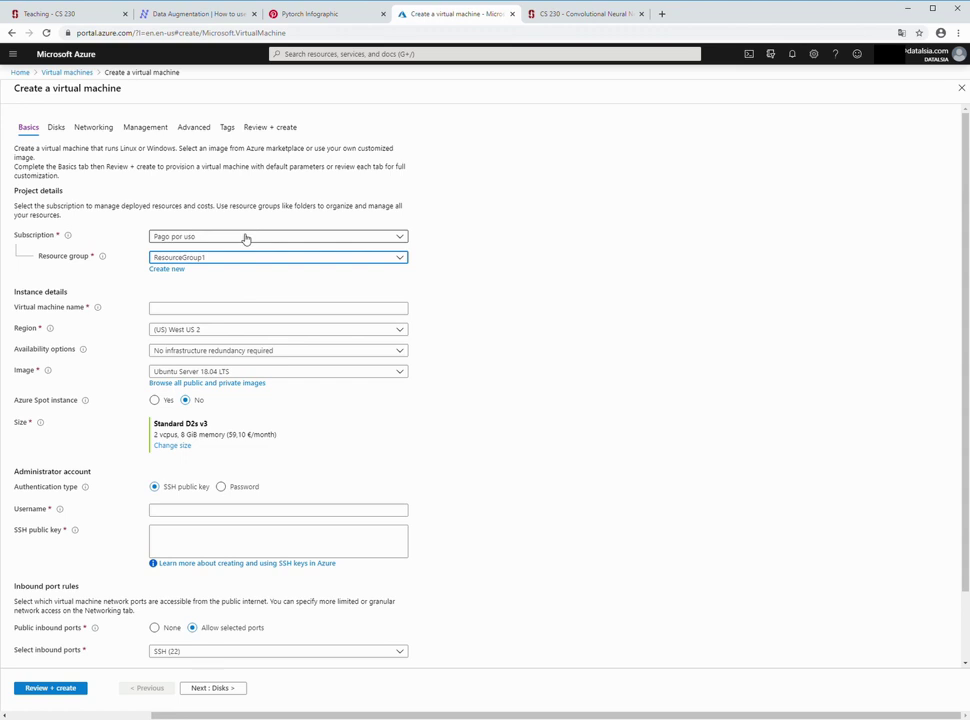
pyautogui.click(203, 309)
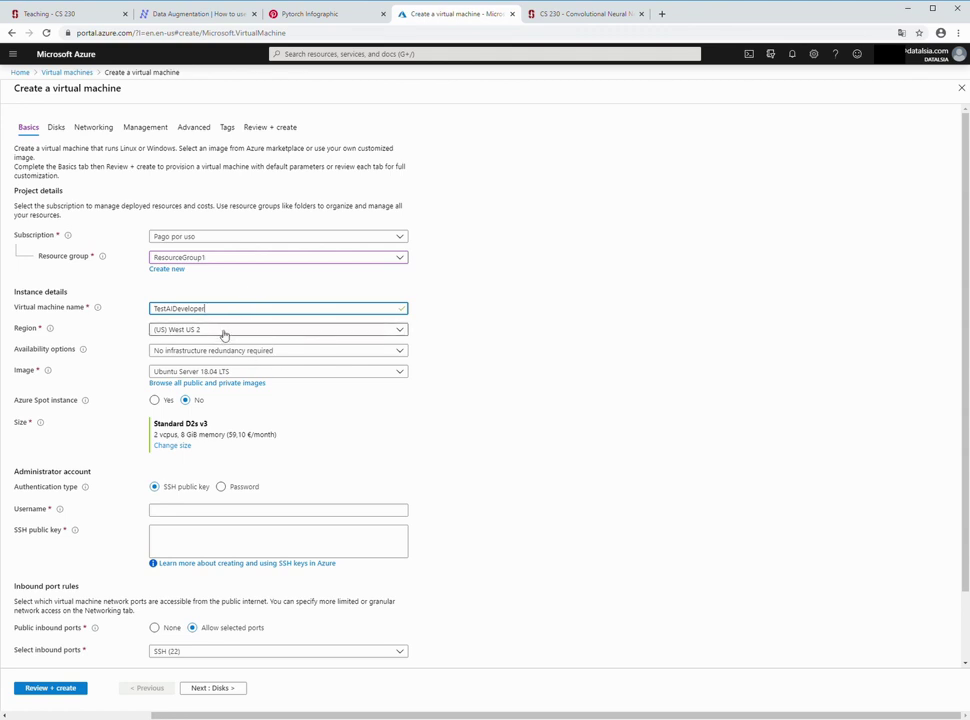
pyautogui.click(256, 374)
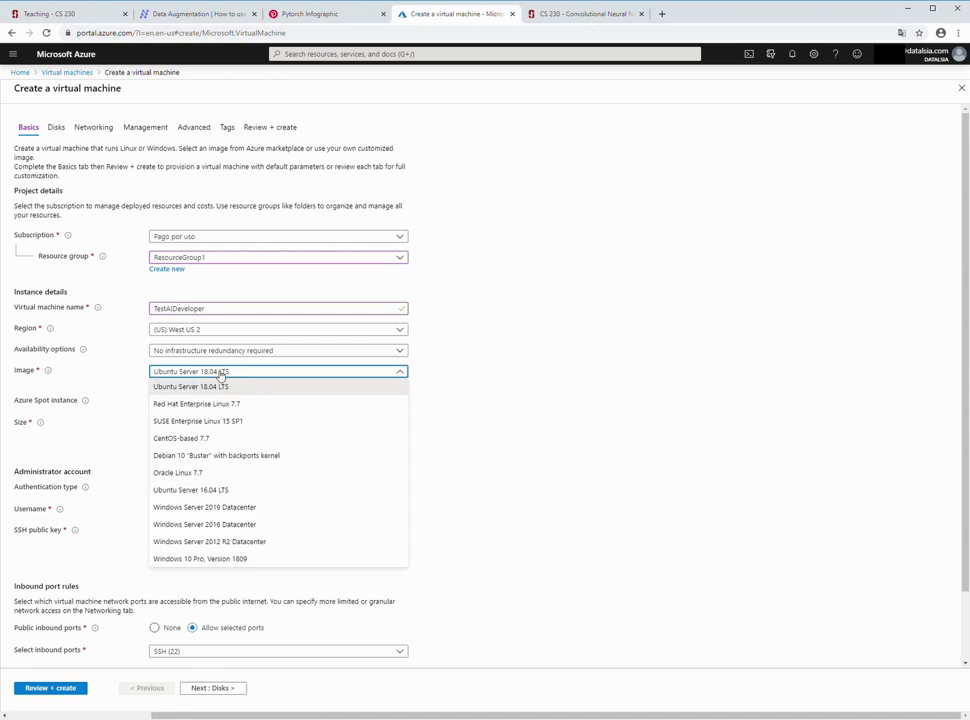
pyautogui.click(222, 559)
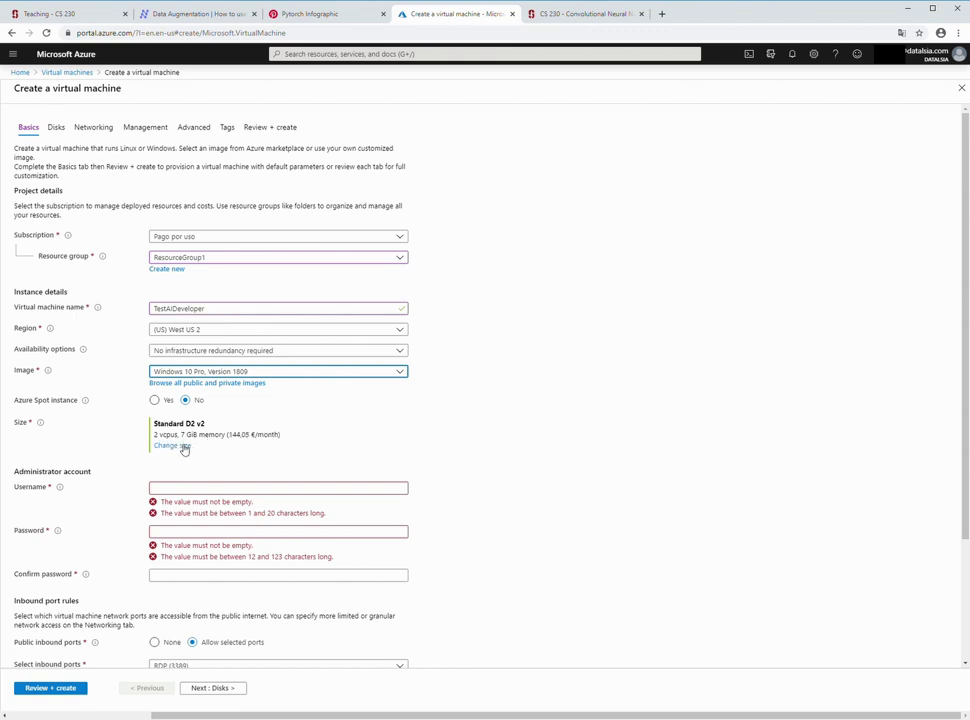
# - Resize the VM to Standard A0 with 1 vCPU and 0.75 GiB memory
pyautogui.click(180, 446)
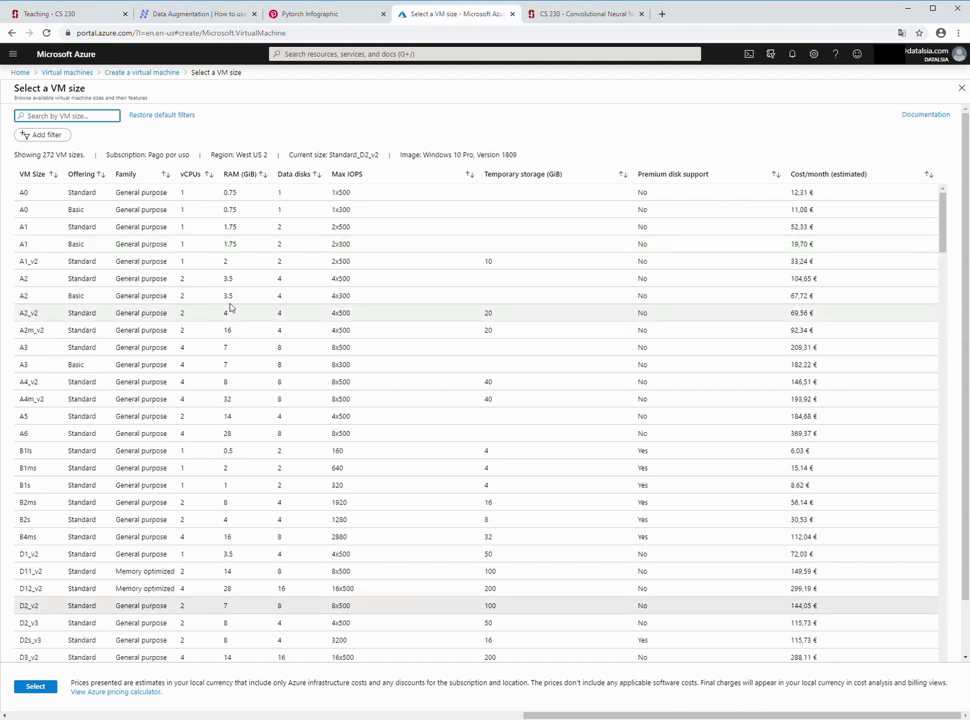
pyautogui.click(944, 233)
pyautogui.moveTo(944, 233); pyautogui.dragTo(944, 329)
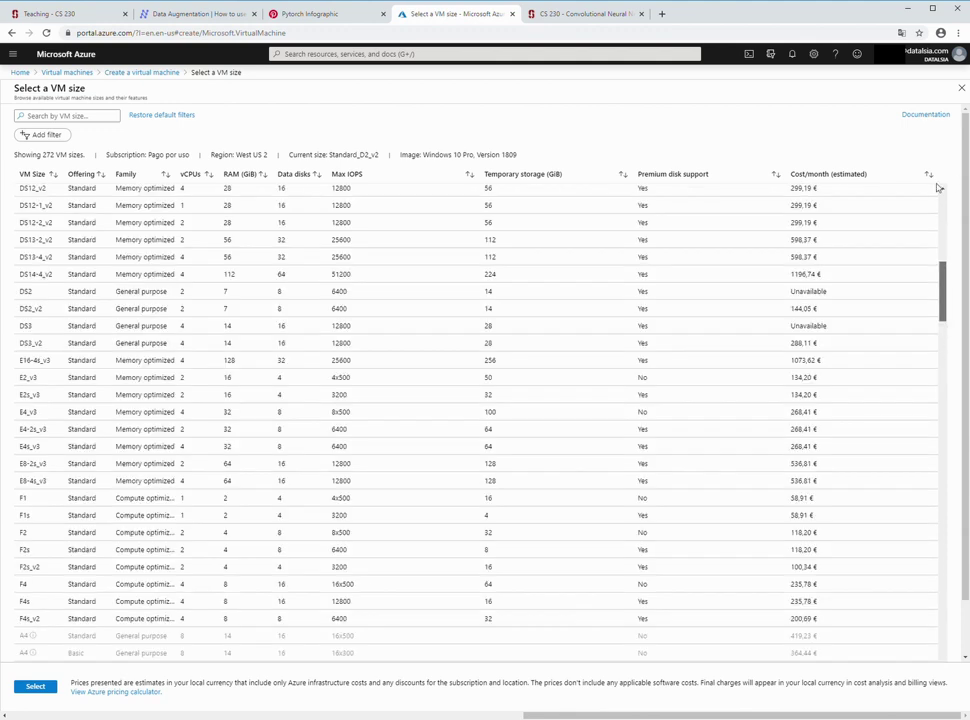
pyautogui.click(92, 117)
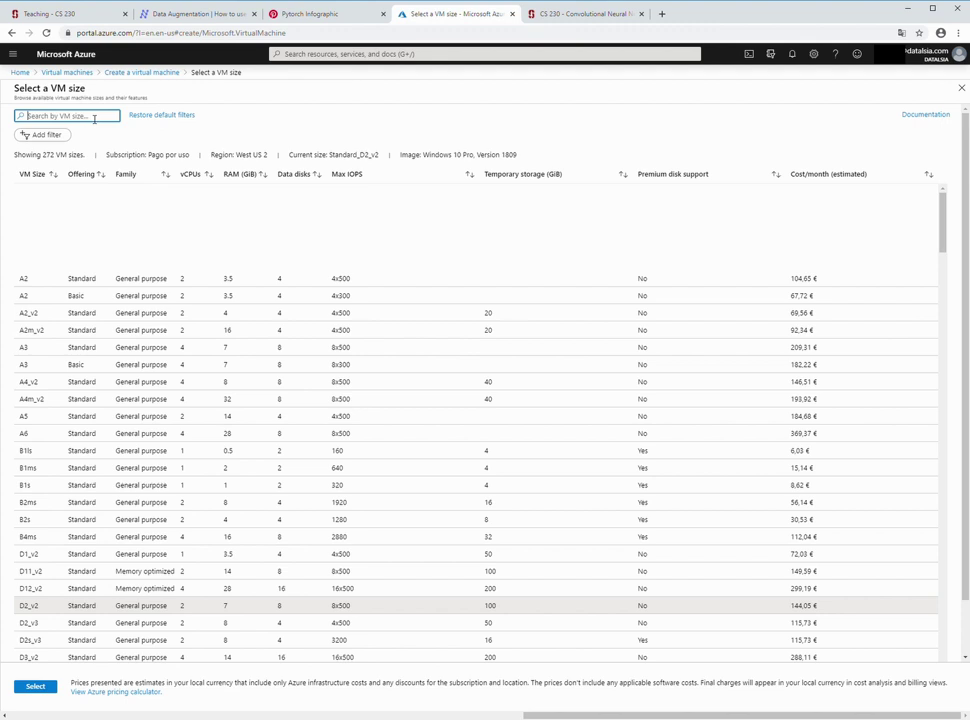
pyautogui.write('n')
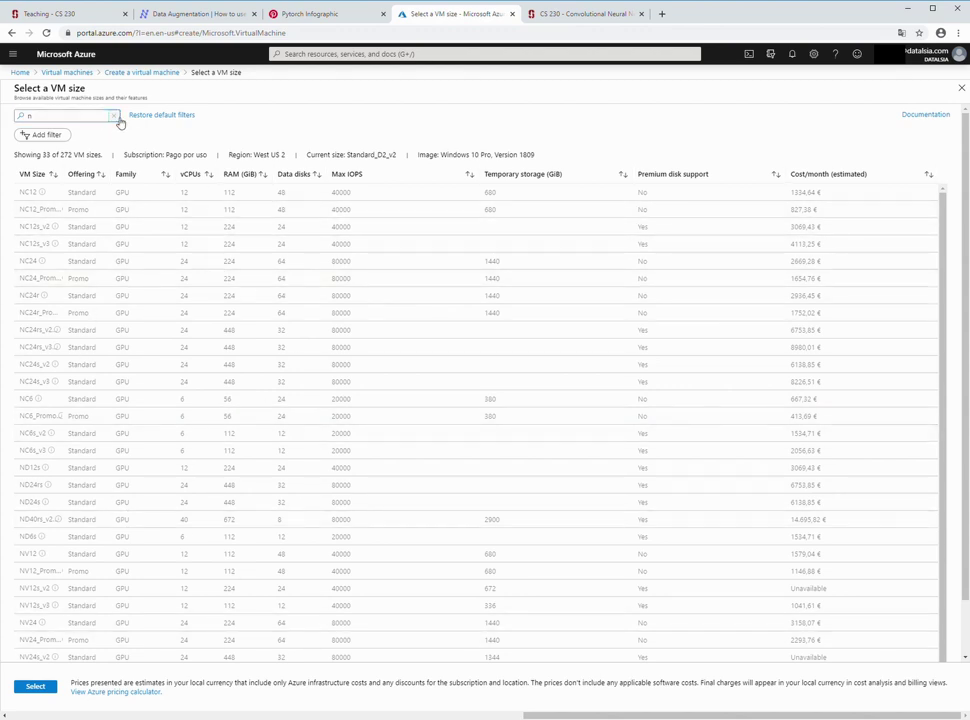
pyautogui.click(114, 116)
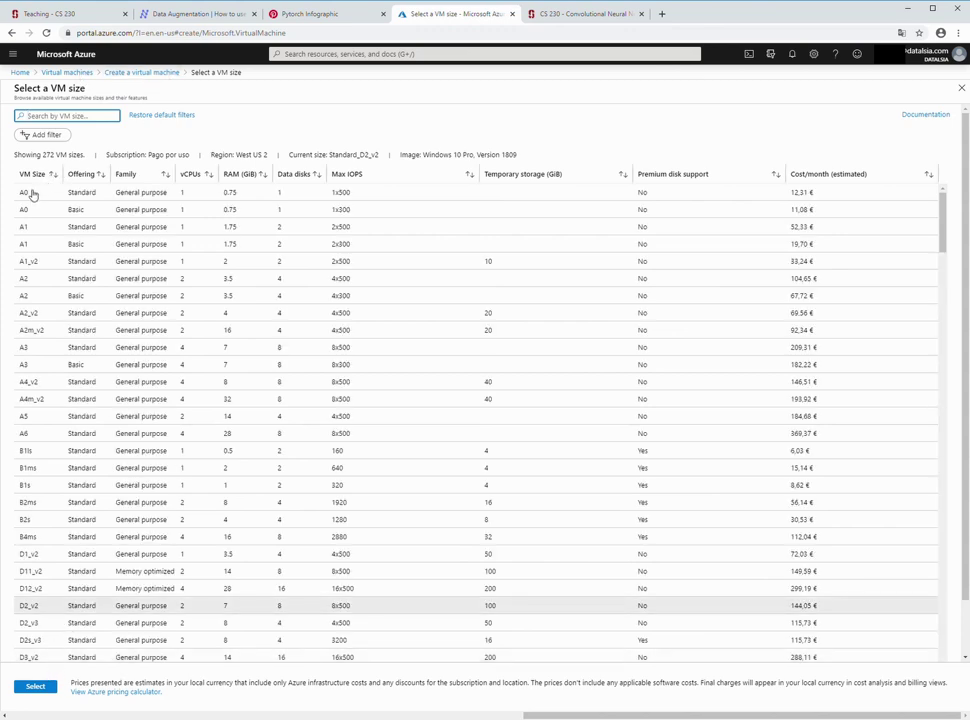
pyautogui.click(30, 192)
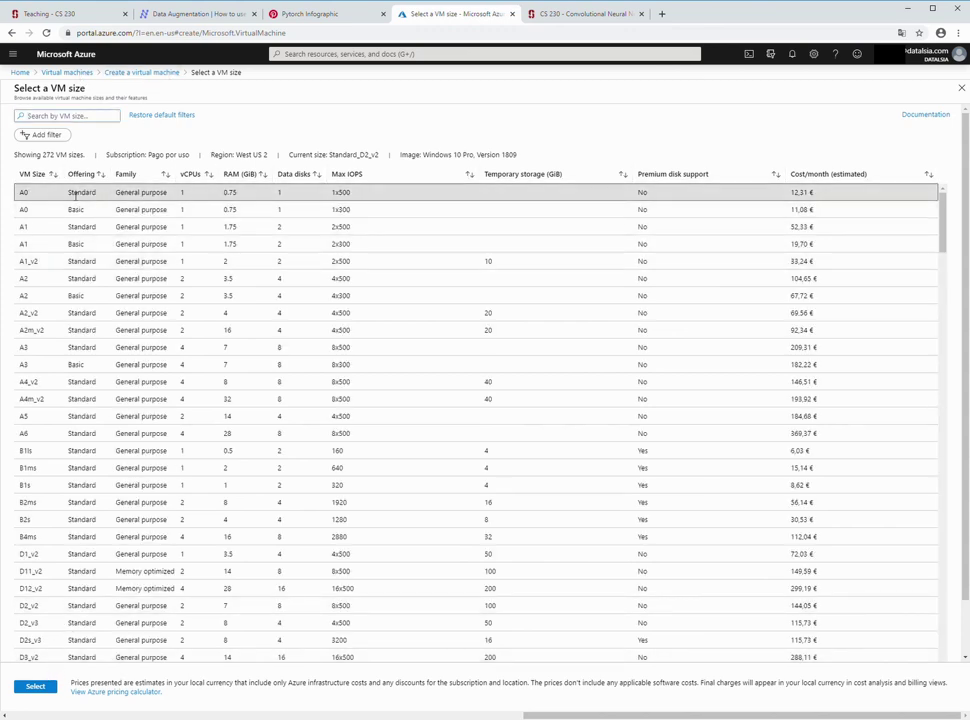
pyautogui.click(47, 689)
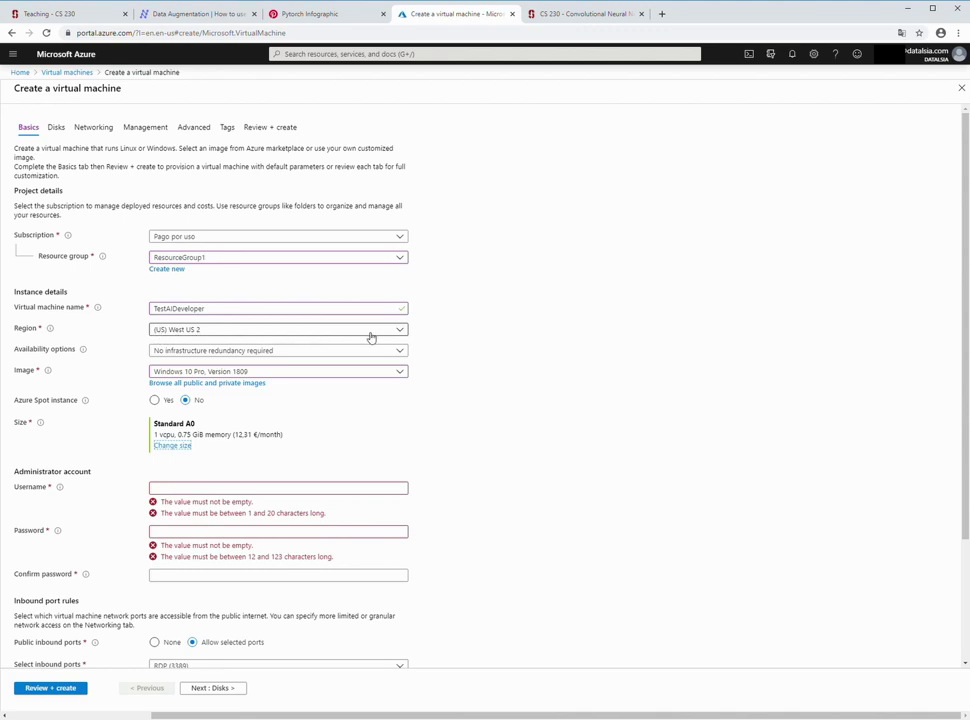
# - Move the VM to (Europe) North Europe and change its size to Basic A0
pyautogui.click(403, 334)
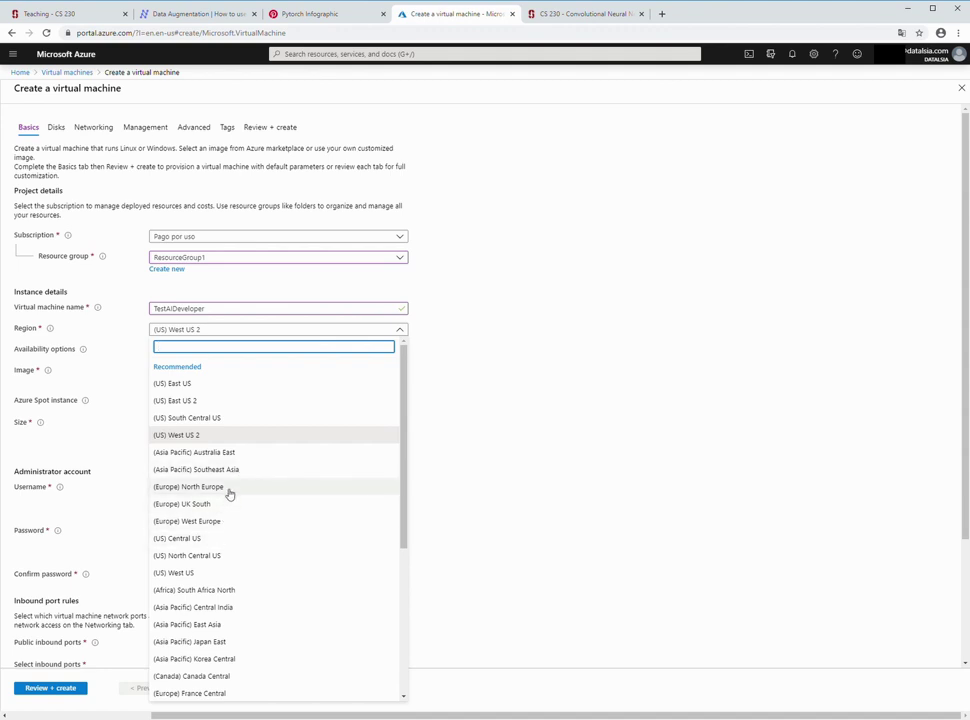
pyautogui.click(230, 488)
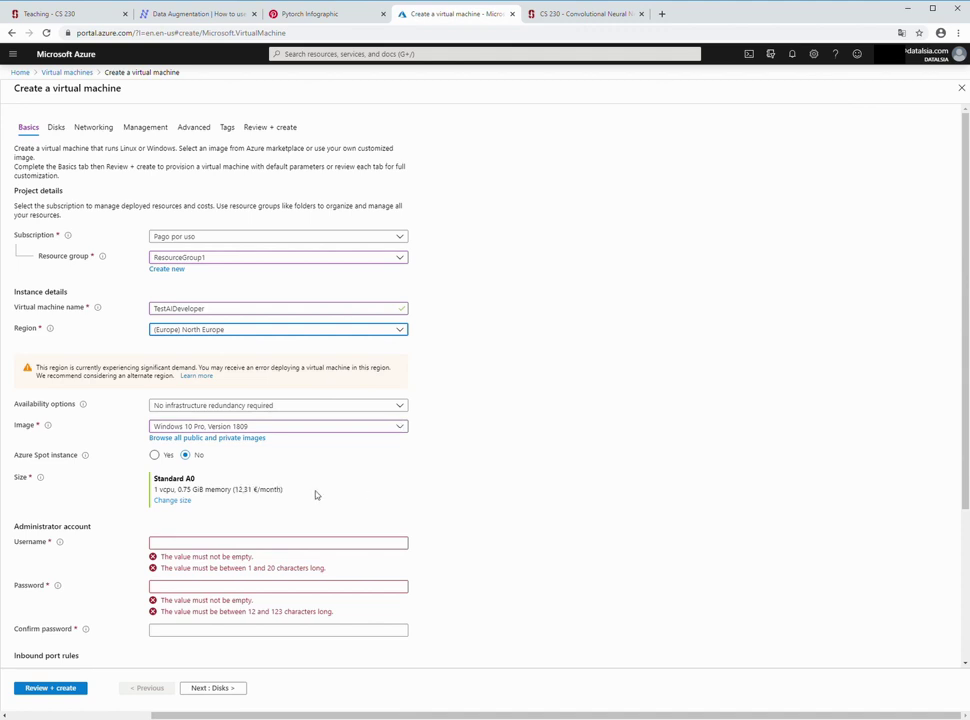
pyautogui.click(177, 501)
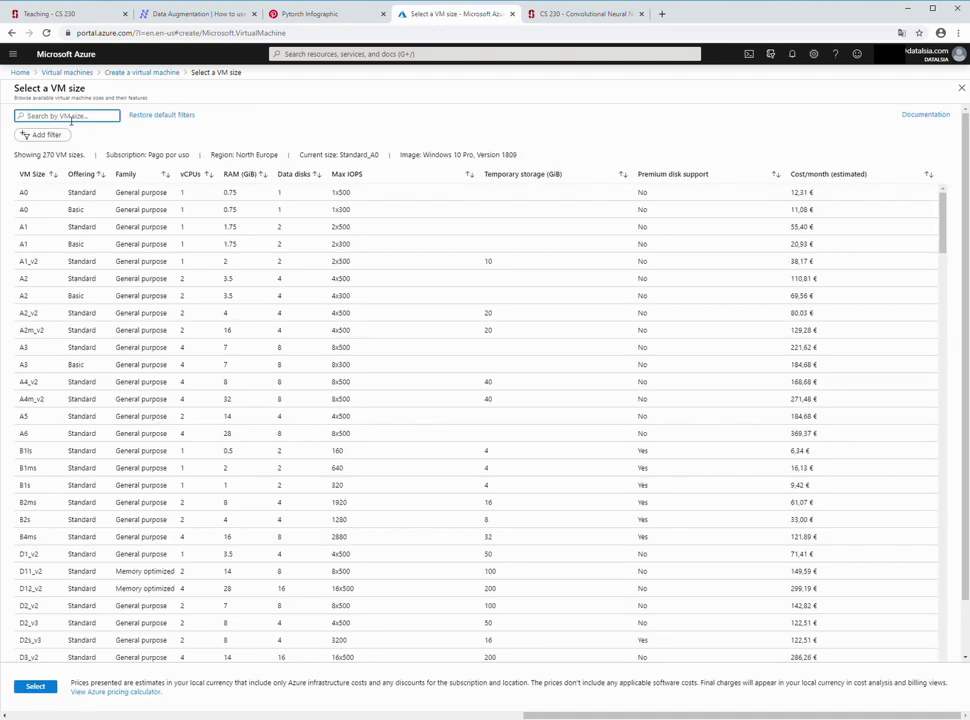
pyautogui.write('n')
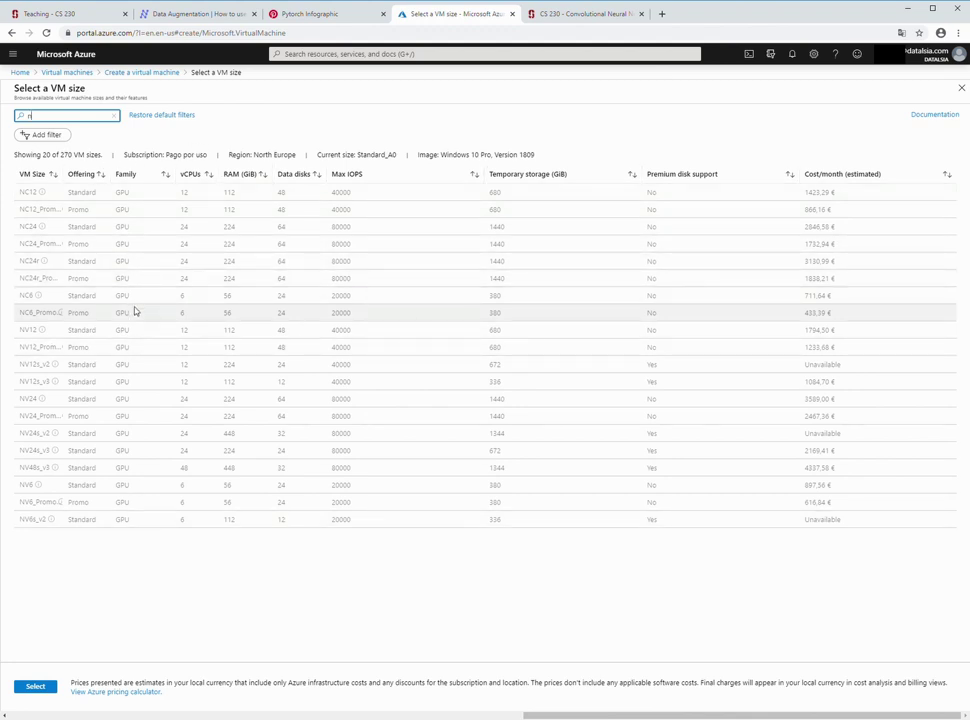
pyautogui.click(116, 119)
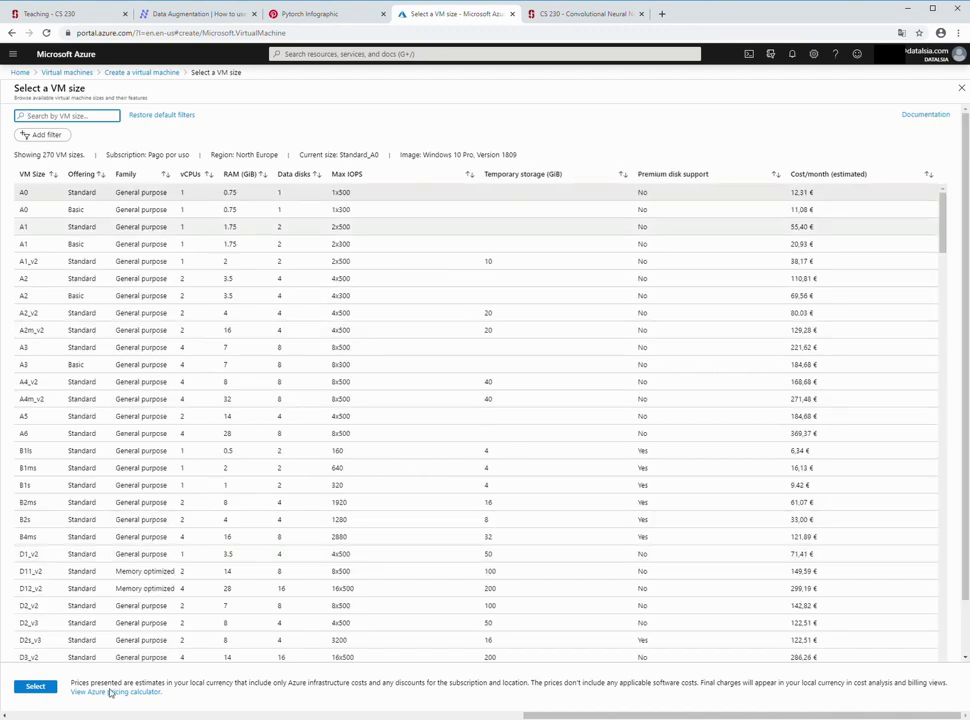
pyautogui.click(50, 209)
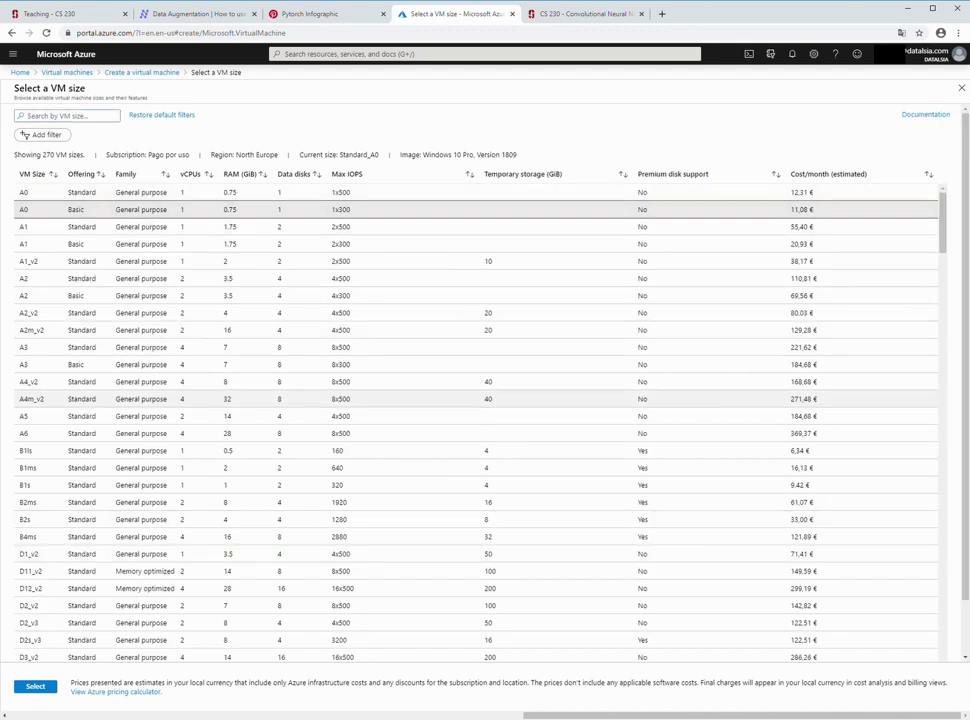
pyautogui.click(35, 686)
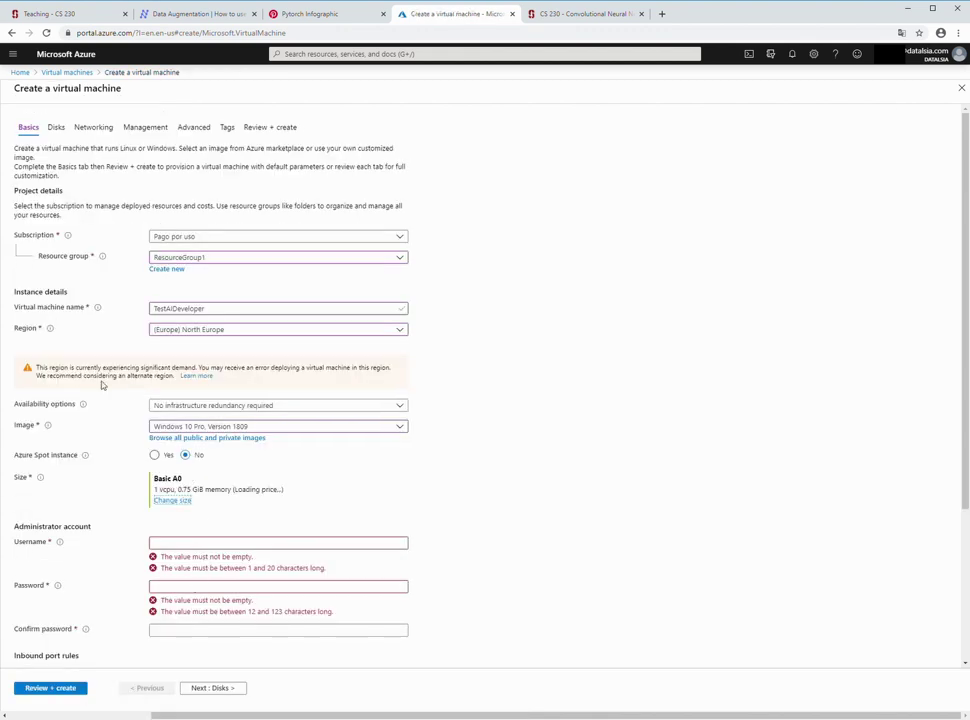
# - Check the high-demand warning and switch the region to (US) West US
pyautogui.moveTo(37, 368); pyautogui.dragTo(180, 384)
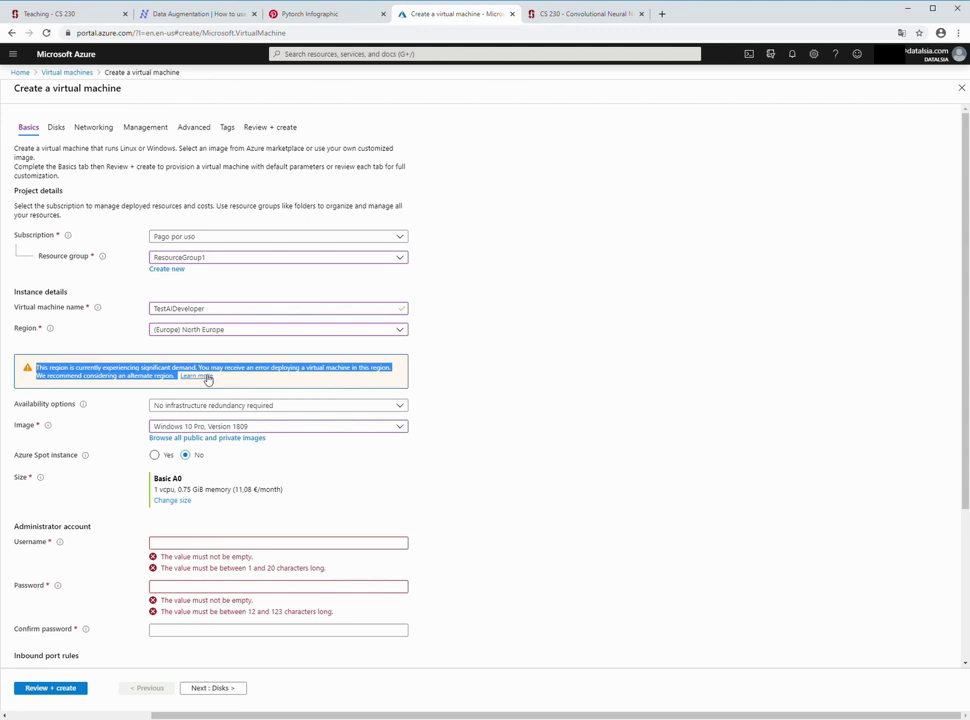
pyautogui.click(458, 487)
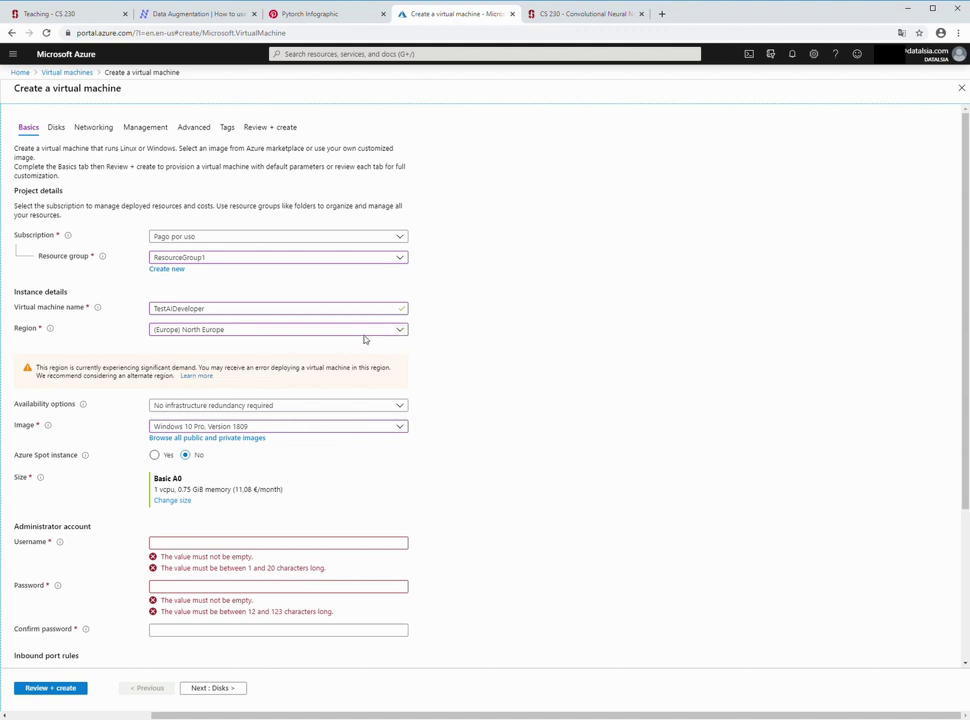
pyautogui.click(399, 330)
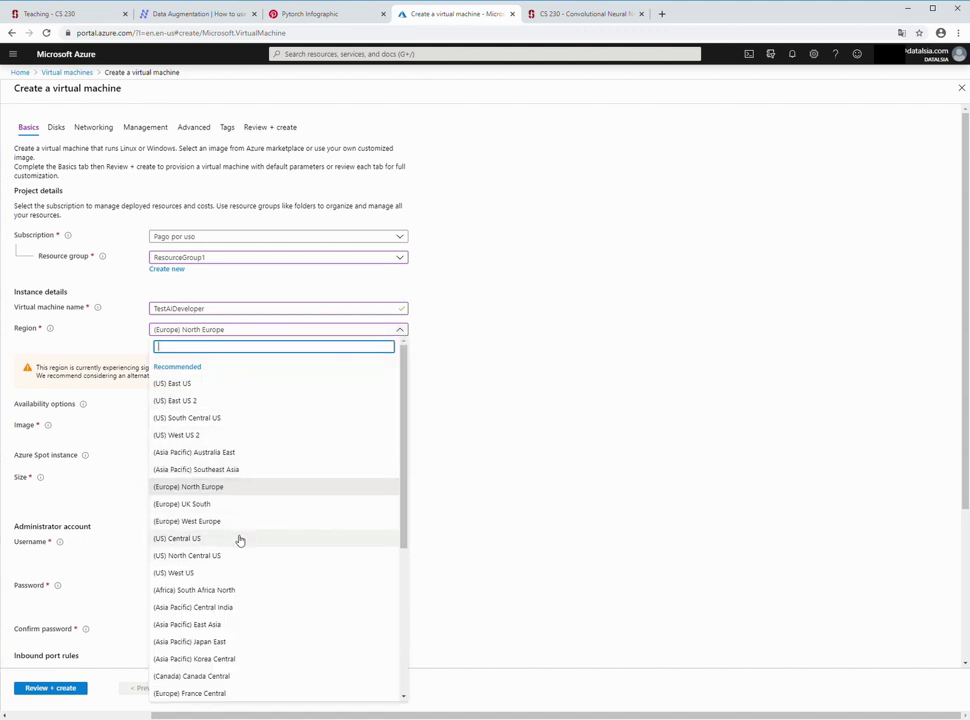
pyautogui.scroll(-5, 240, 535)
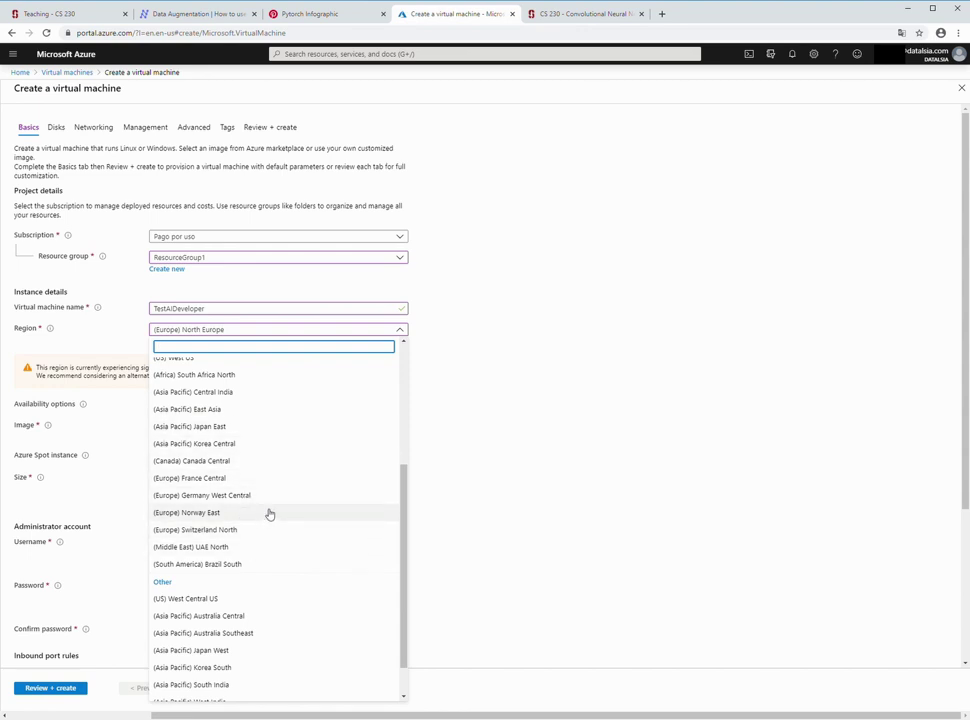
pyautogui.scroll(5, 266, 516)
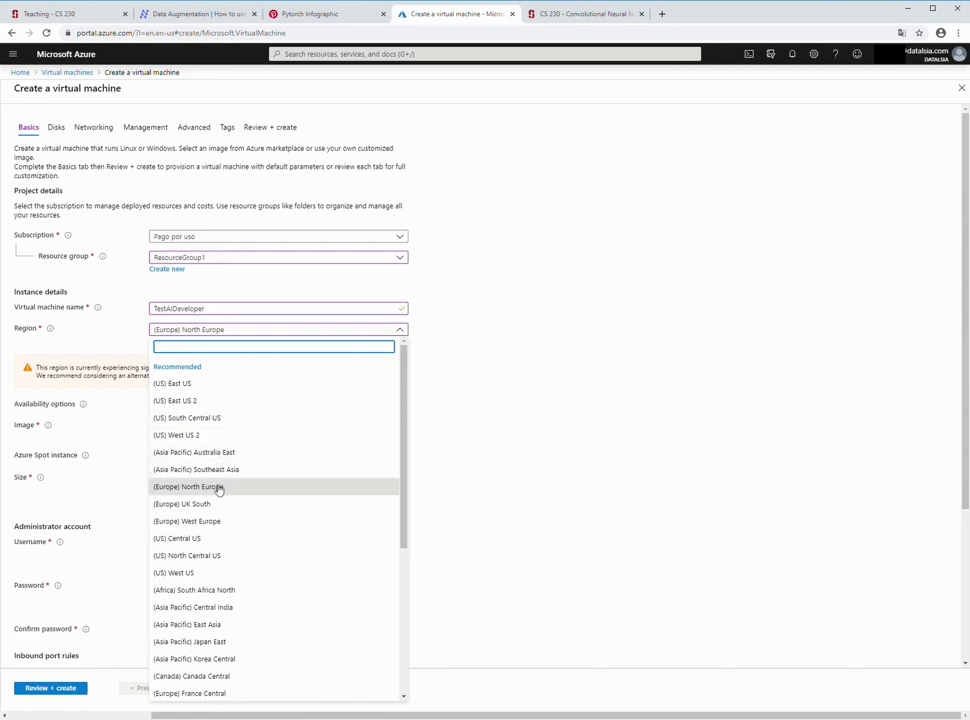
pyautogui.click(210, 576)
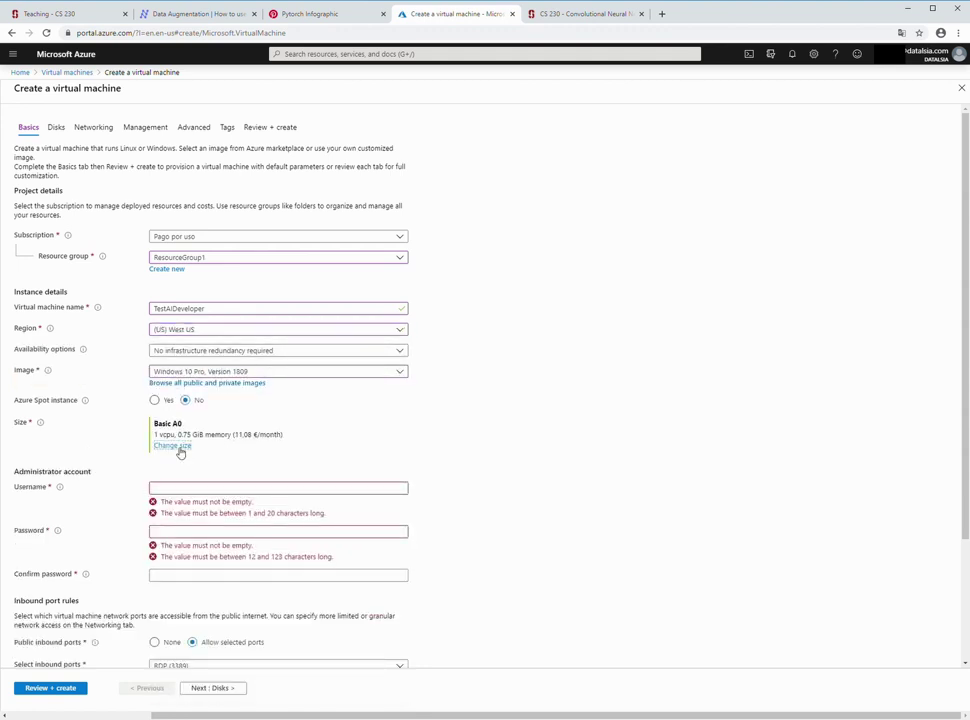
# - Search VM sizes for 'n', finding the six NV GPU sizes unavailable in West US
pyautogui.click(179, 450)
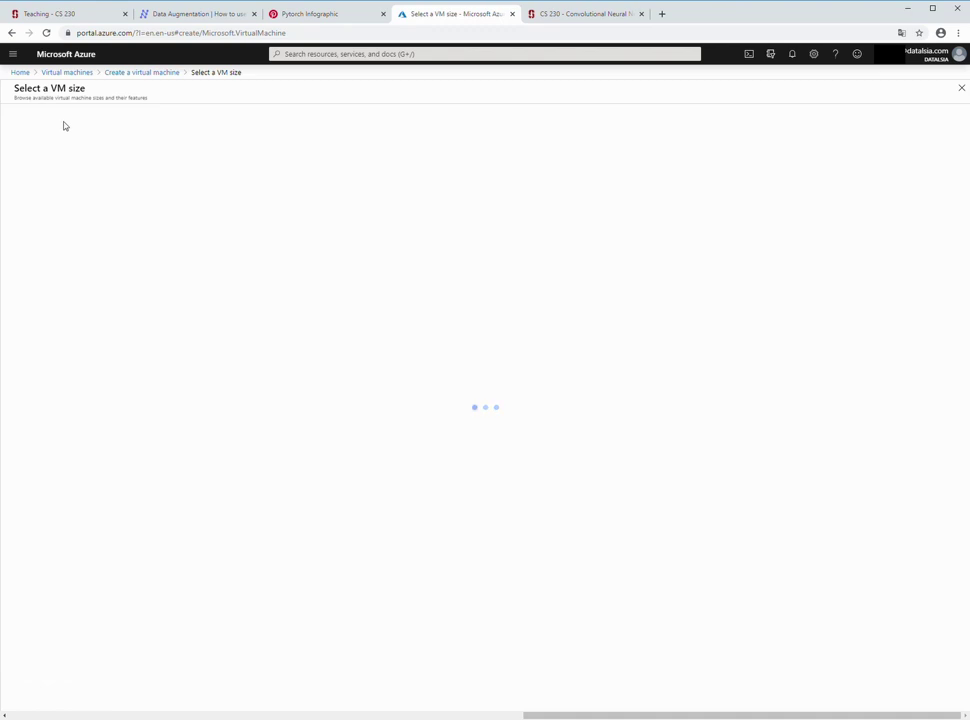
pyautogui.write('n')
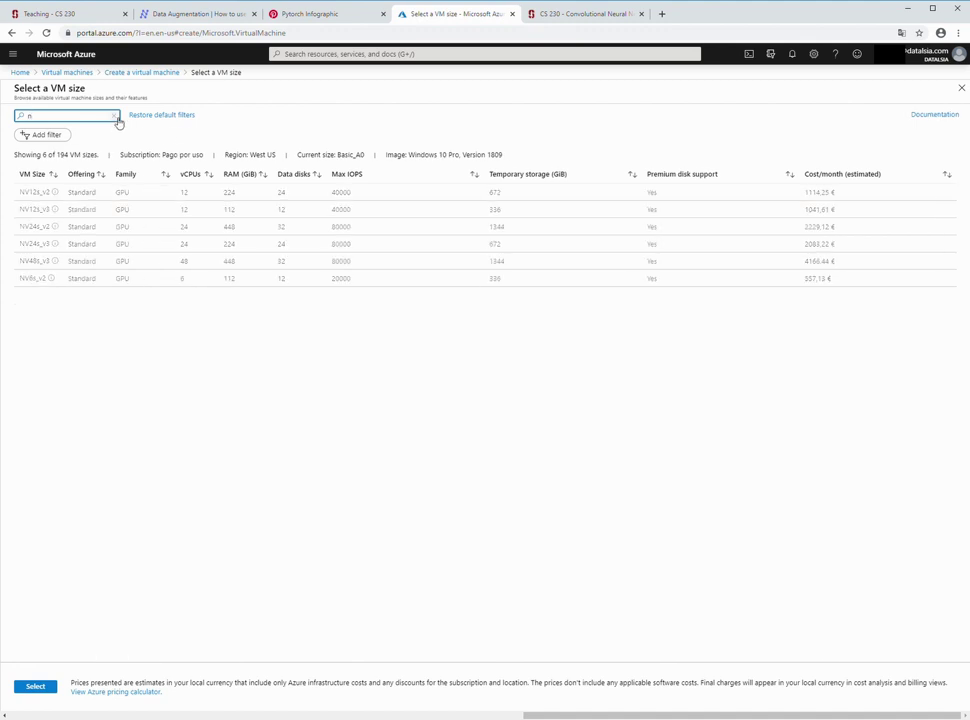
pyautogui.click(36, 686)
# - Set region (Europe) West Europe and size Standard NC6_Promo (6 vCPUs, 56 GiB, 486,95 €/month)
pyautogui.click(242, 331)
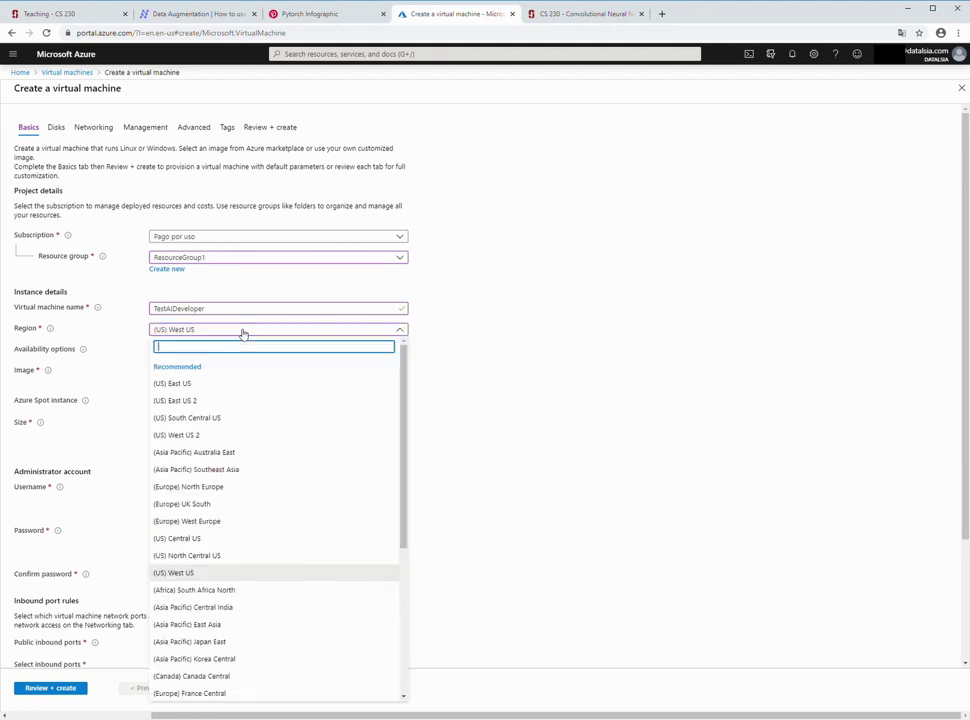
pyautogui.click(226, 521)
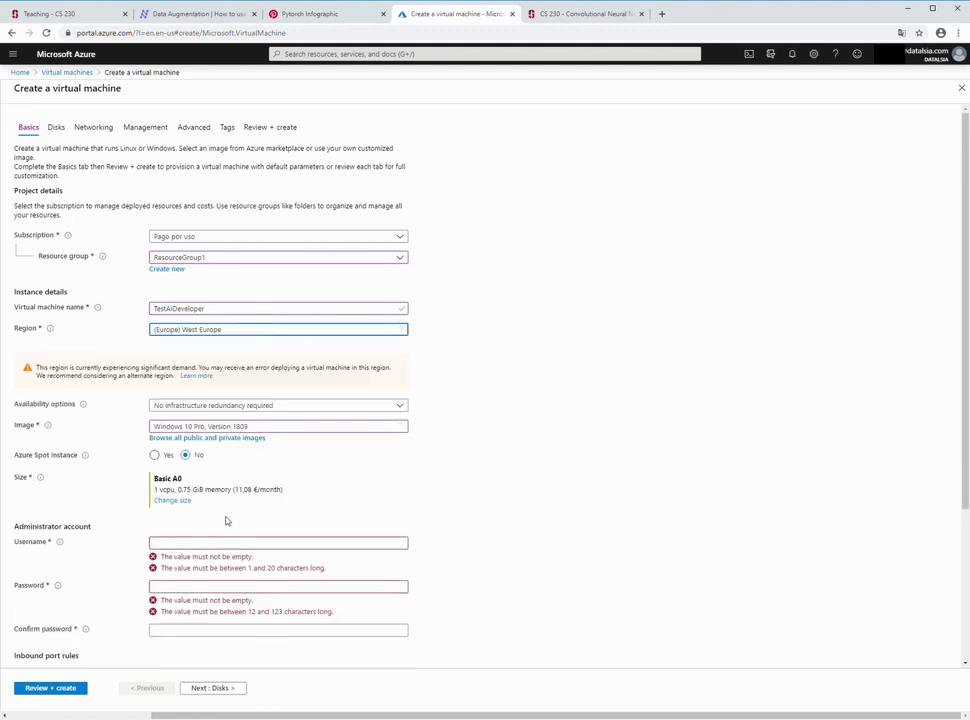
pyautogui.click(176, 501)
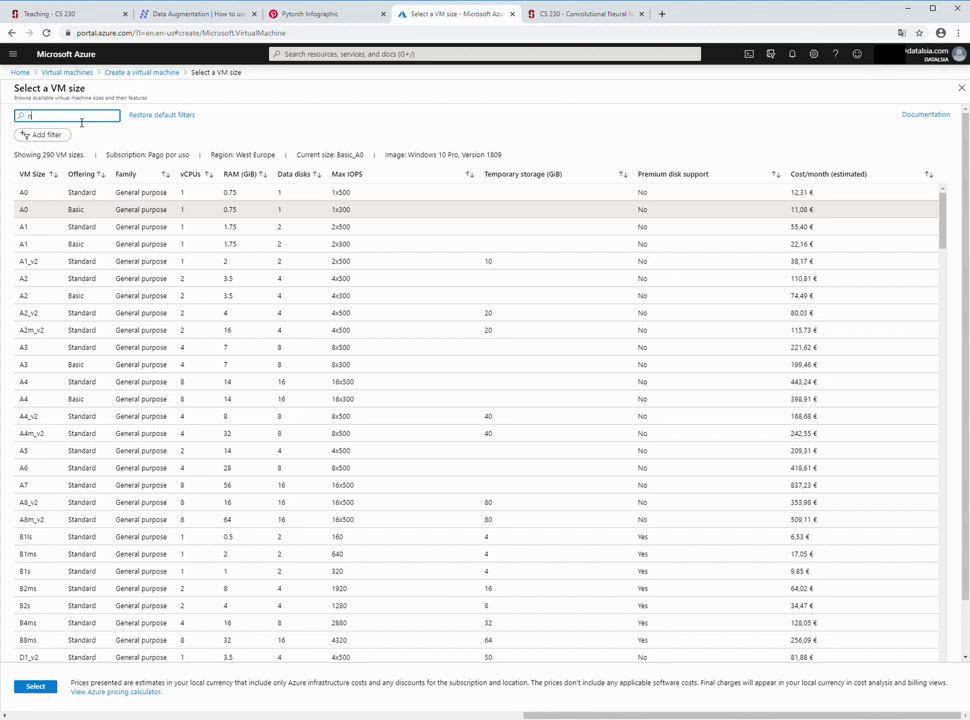
pyautogui.write('n')
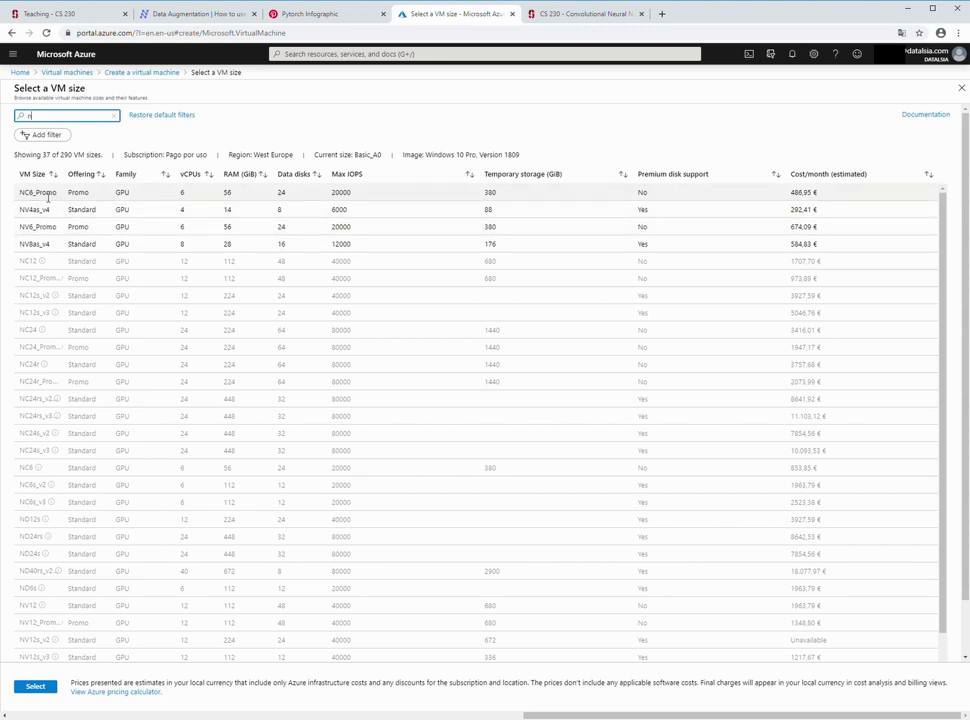
pyautogui.click(44, 200)
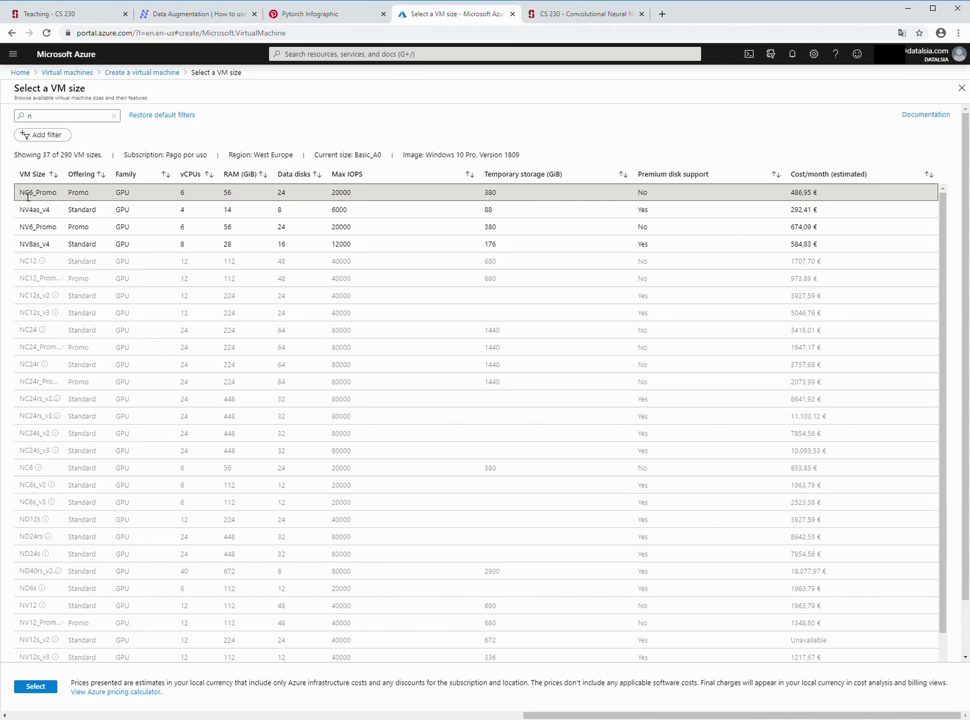
pyautogui.moveTo(19, 196); pyautogui.dragTo(39, 196)
pyautogui.click(37, 686)
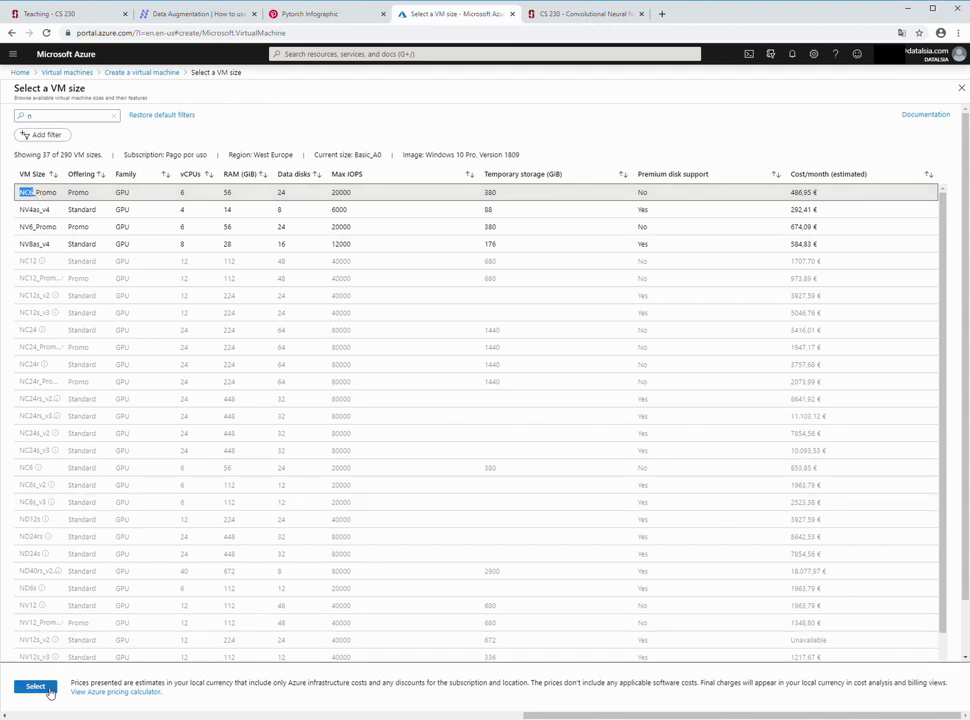
# - Search Google for 'NC6 azure' and highlight the NC6's 1X K80 GPU spec
pyautogui.click(660, 15)
pyautogui.write('NC6 azure')
pyautogui.press('Return')
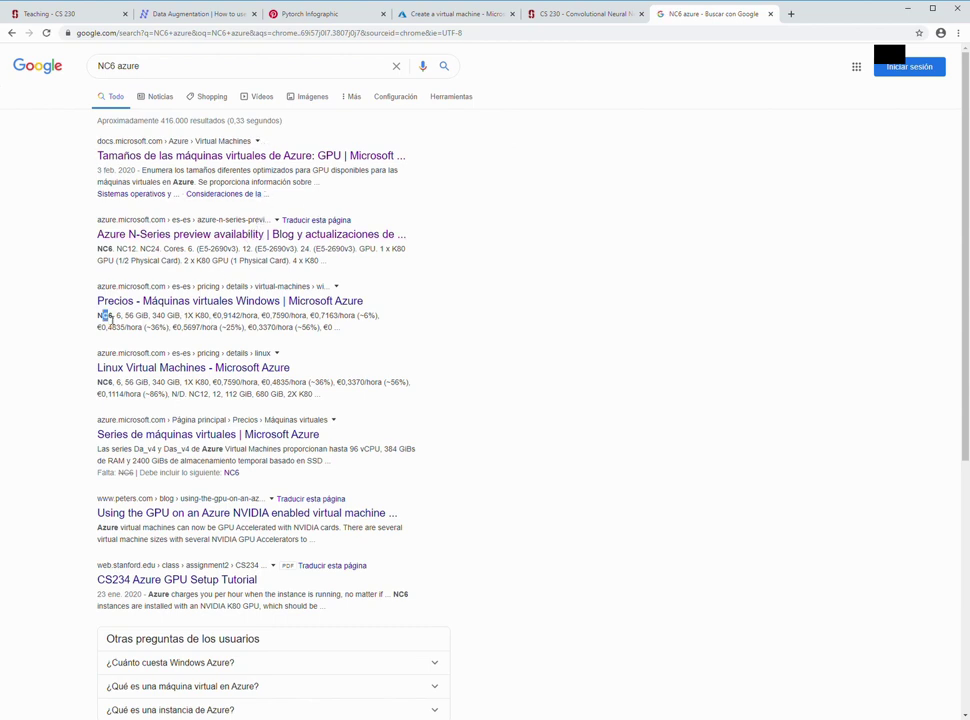
pyautogui.moveTo(103, 316); pyautogui.dragTo(211, 320)
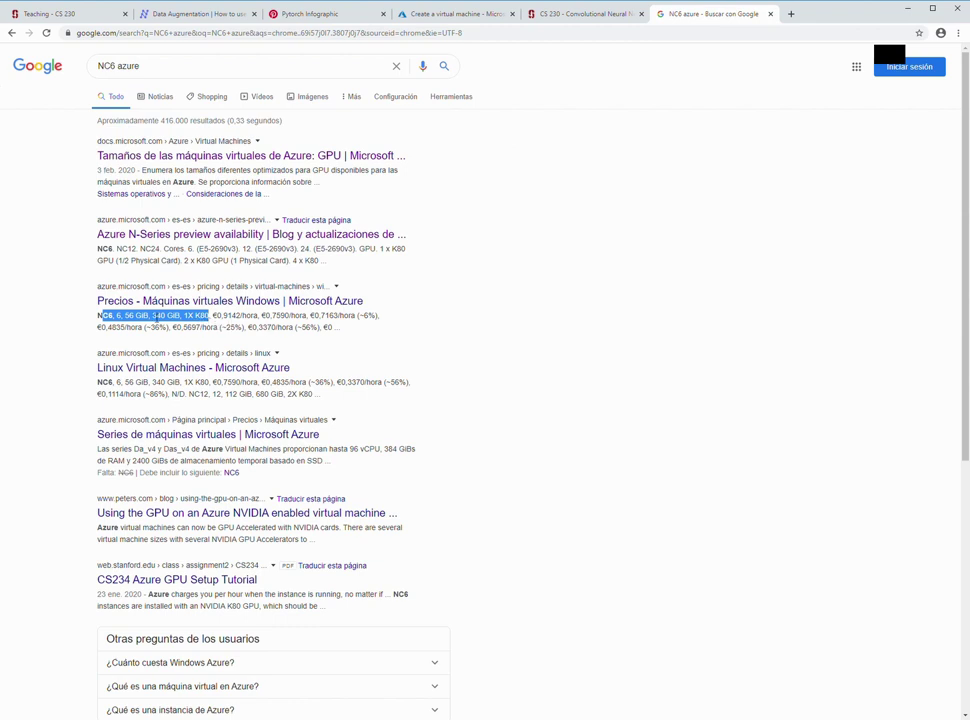
pyautogui.click(190, 318)
pyautogui.moveTo(184, 316); pyautogui.dragTo(212, 318)
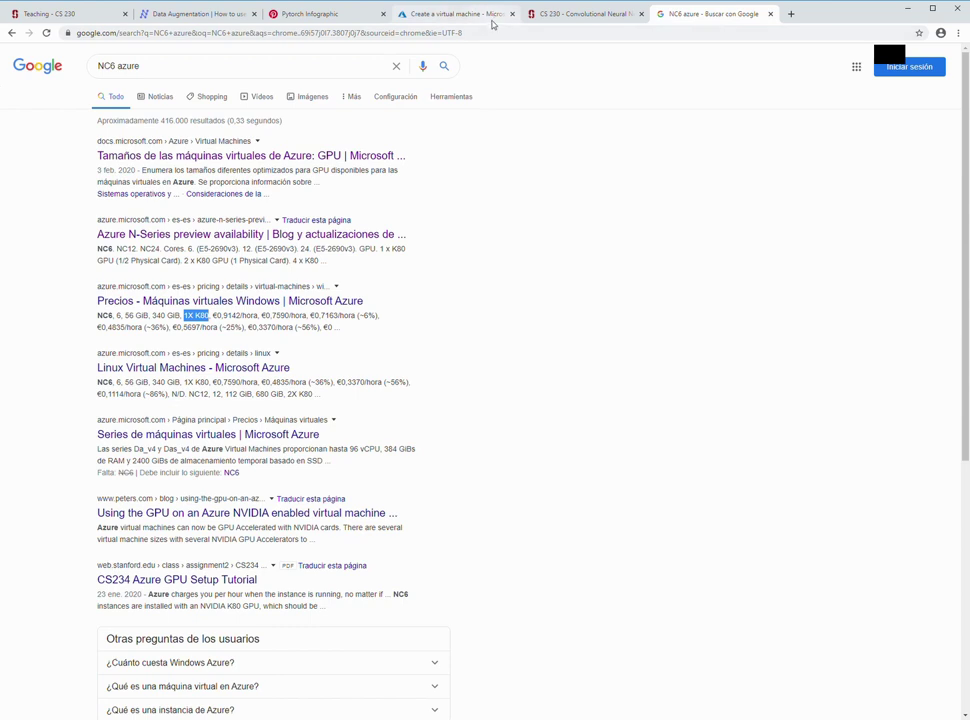
pyautogui.click(489, 20)
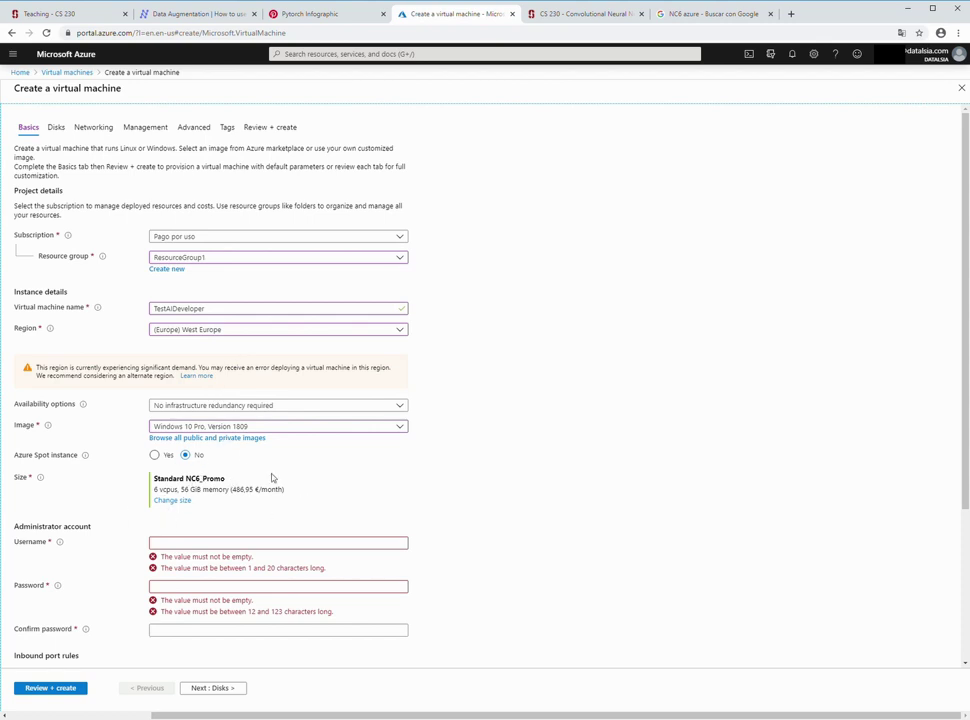
# - Enter the administrator username, a password and its matching confirmation
pyautogui.click(223, 542)
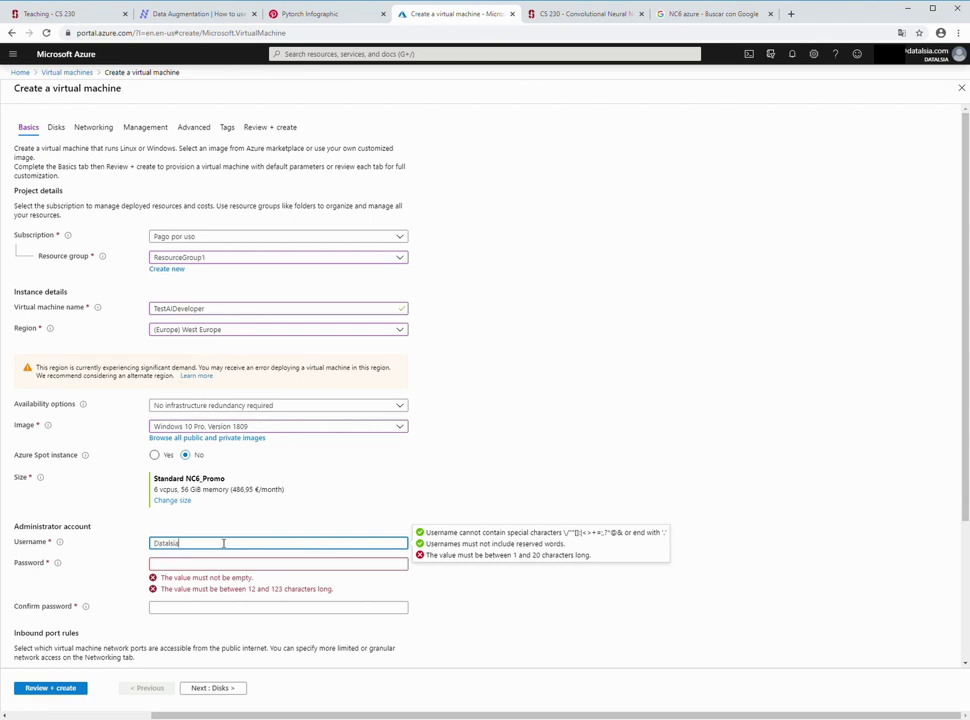
pyautogui.press('Tab')
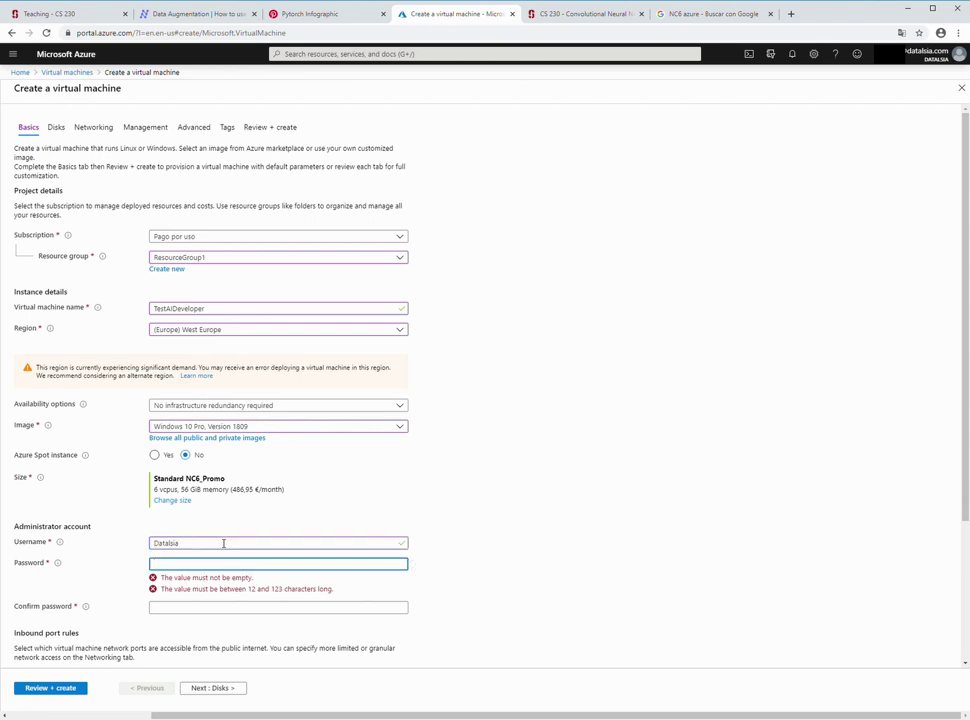
pyautogui.write('abc')
pyautogui.click(255, 593)
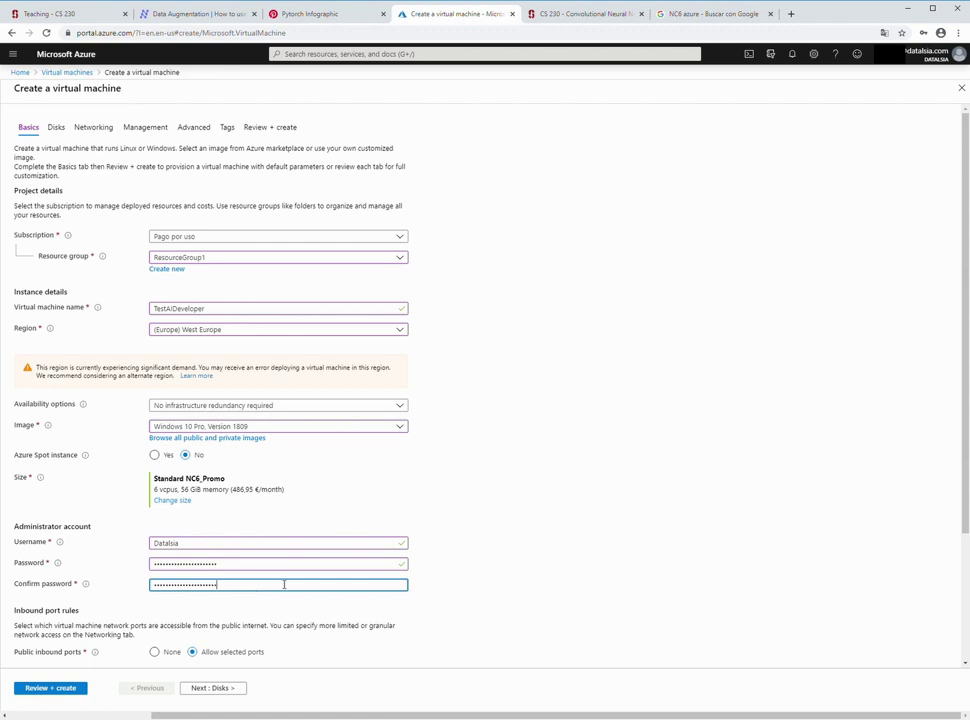
pyautogui.click(621, 517)
pyautogui.scroll(-2, 487, 507)
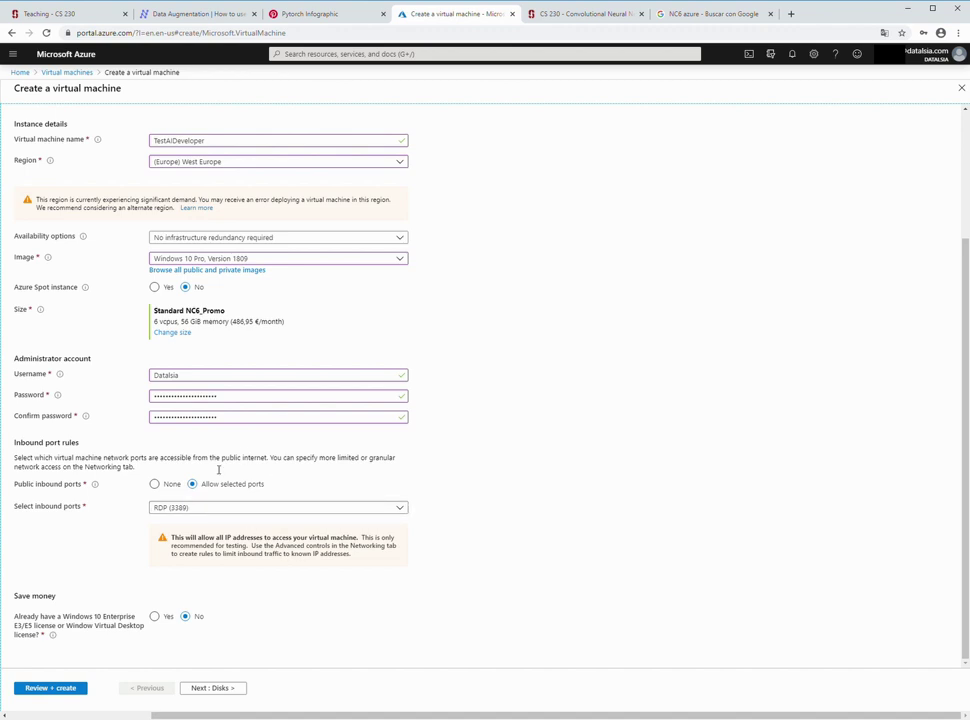
# - Claim an existing Windows 10 license with multi-tenant rights, lowering the price to 317,04 €/month
pyautogui.click(157, 621)
pyautogui.click(156, 617)
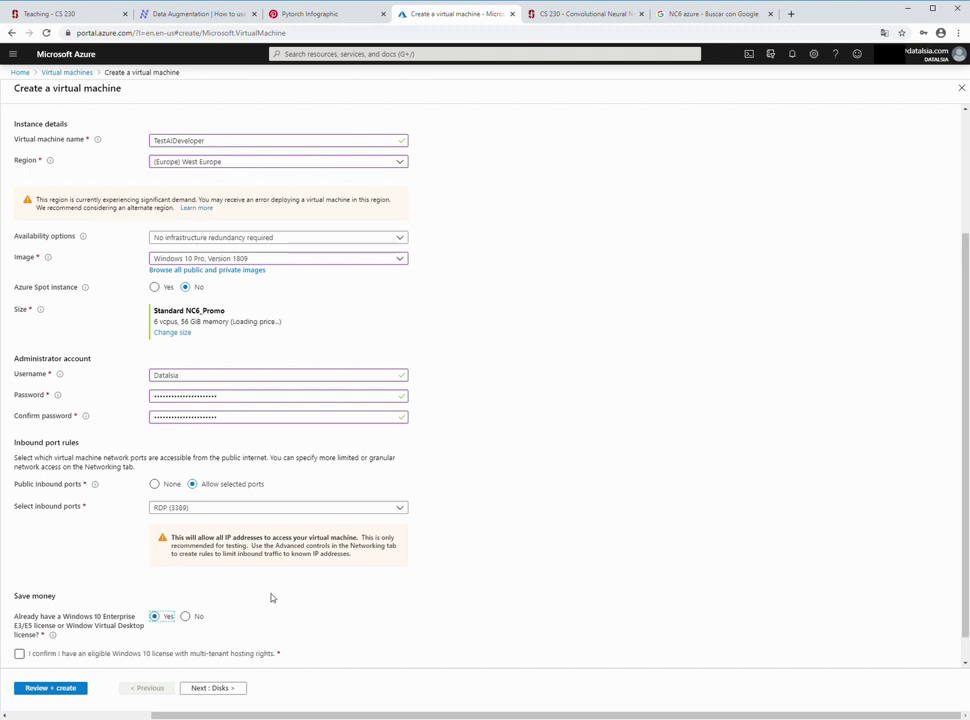
pyautogui.click(21, 657)
pyautogui.click(21, 656)
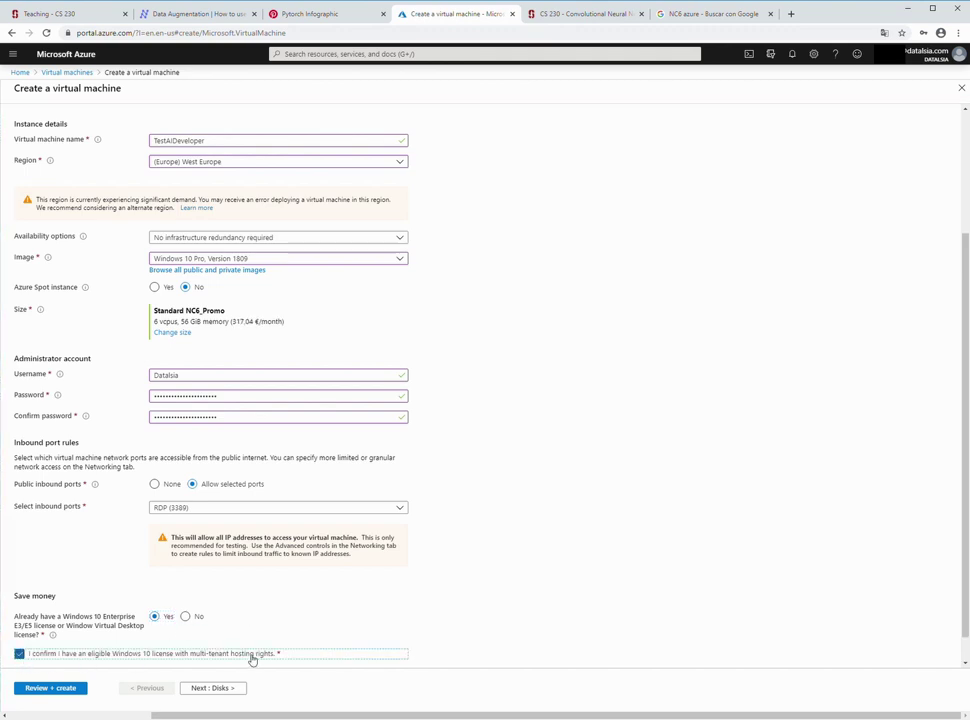
pyautogui.scroll(-1, 270, 591)
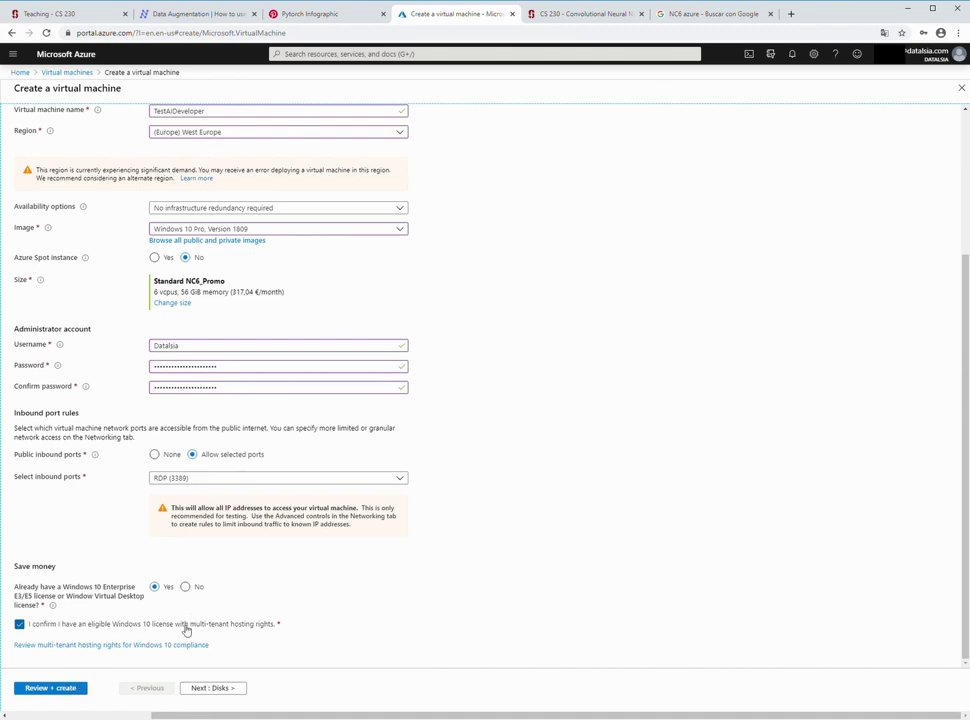
pyautogui.scroll(4, 182, 630)
pyautogui.scroll(-4, 183, 629)
pyautogui.scroll(2, 461, 323)
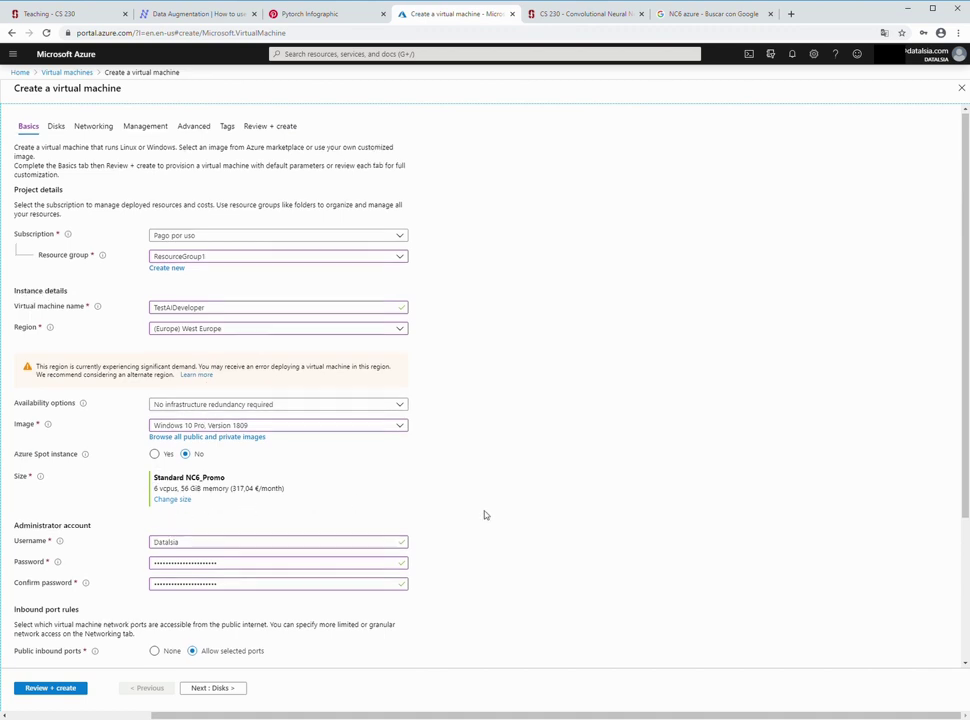
pyautogui.scroll(-4, 279, 607)
# - Run Review + create, which reports failed validation for missing required information
pyautogui.click(75, 687)
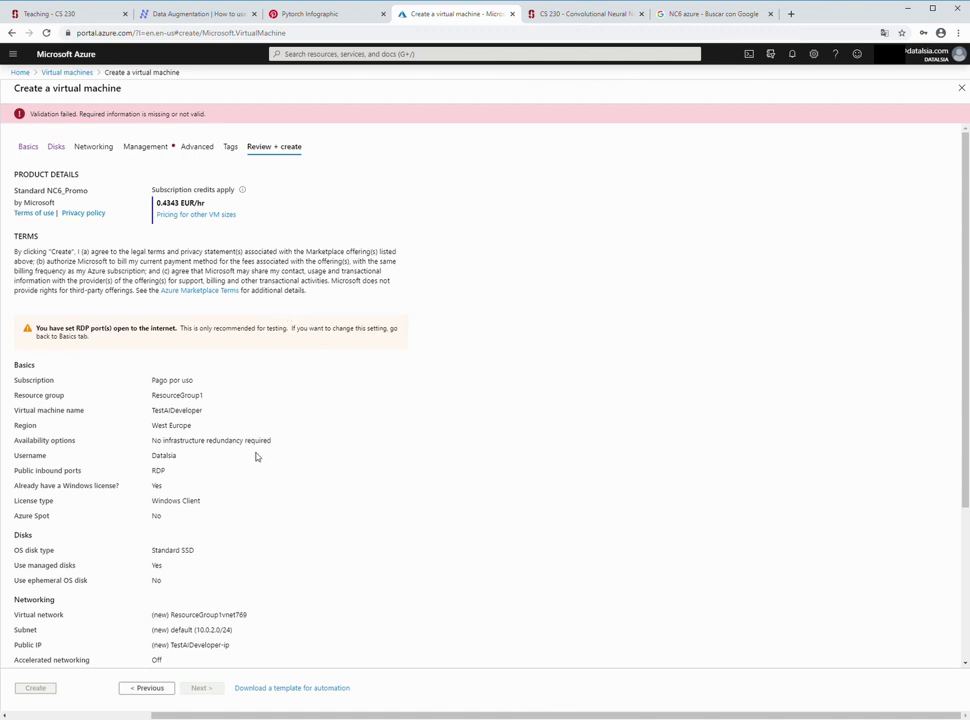
pyautogui.scroll(-2, 261, 460)
pyautogui.scroll(2, 262, 459)
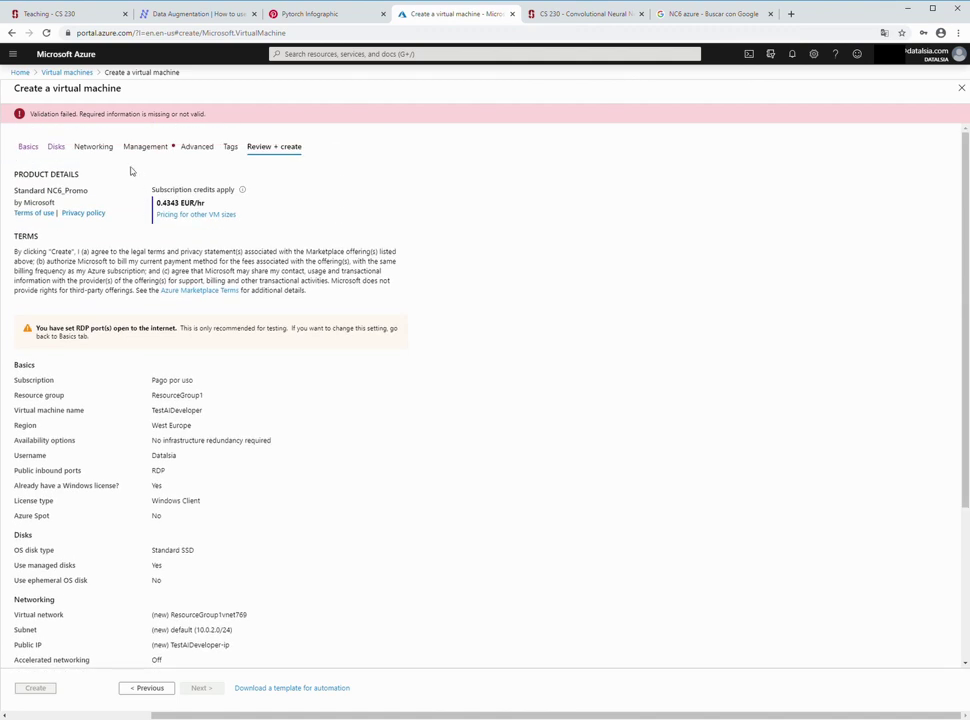
# - Inspect the Disks (advanced options), Management, Networking, Advanced and Tags tabs, then return to the review
pyautogui.click(62, 147)
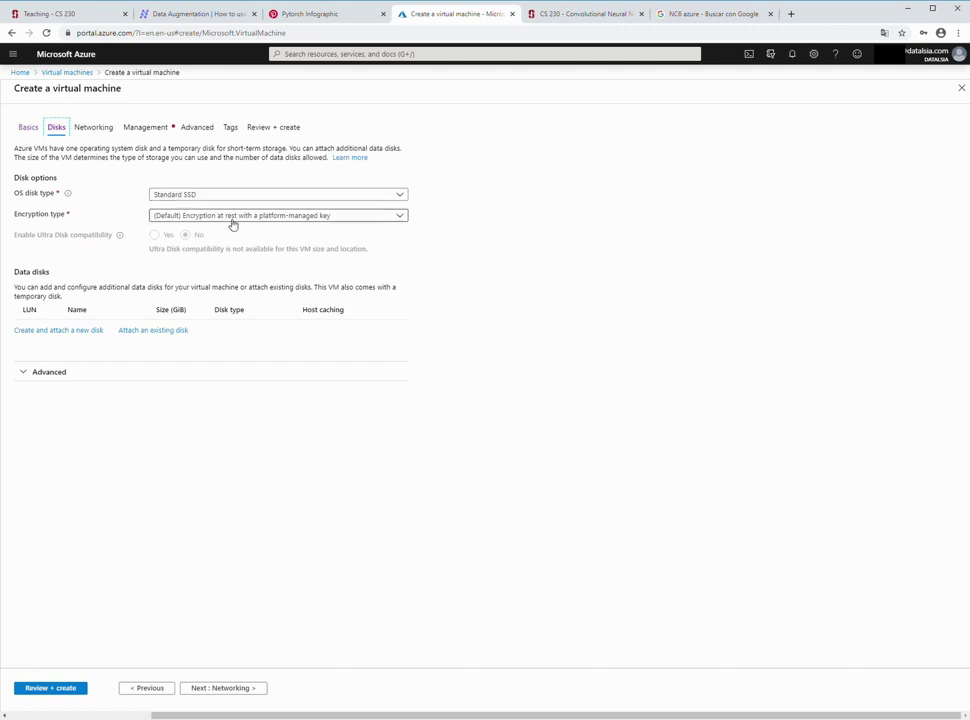
pyautogui.click(57, 373)
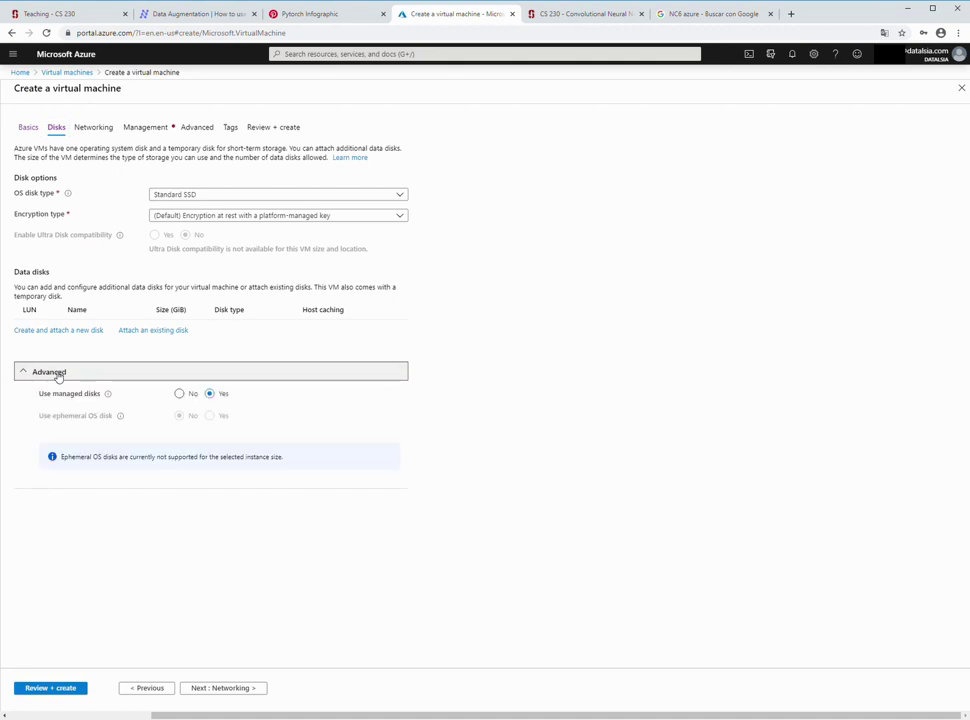
pyautogui.click(142, 130)
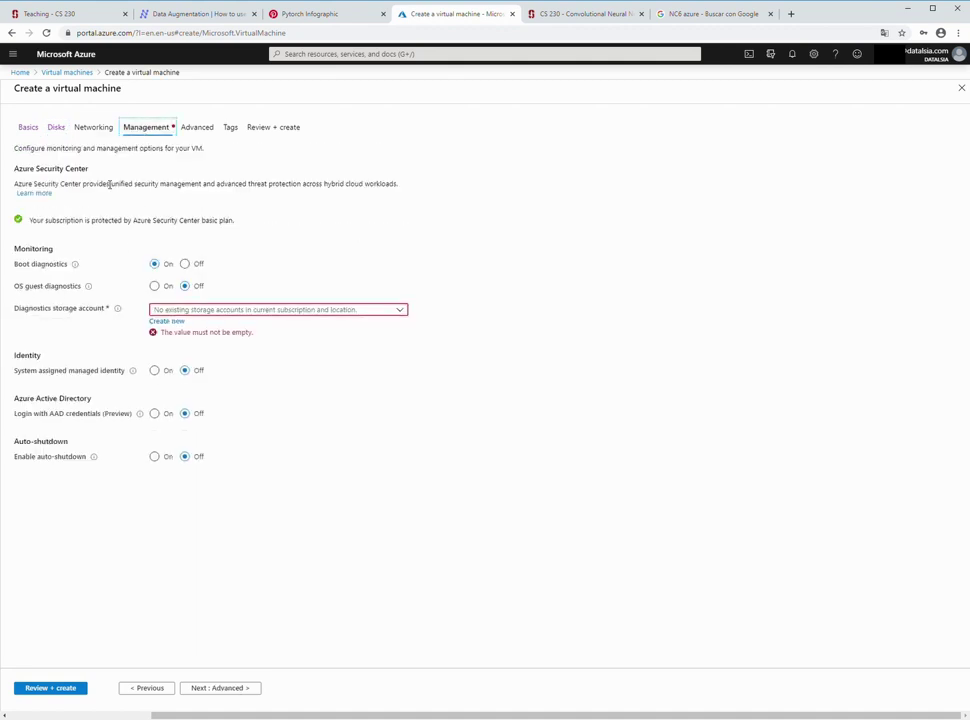
pyautogui.click(94, 128)
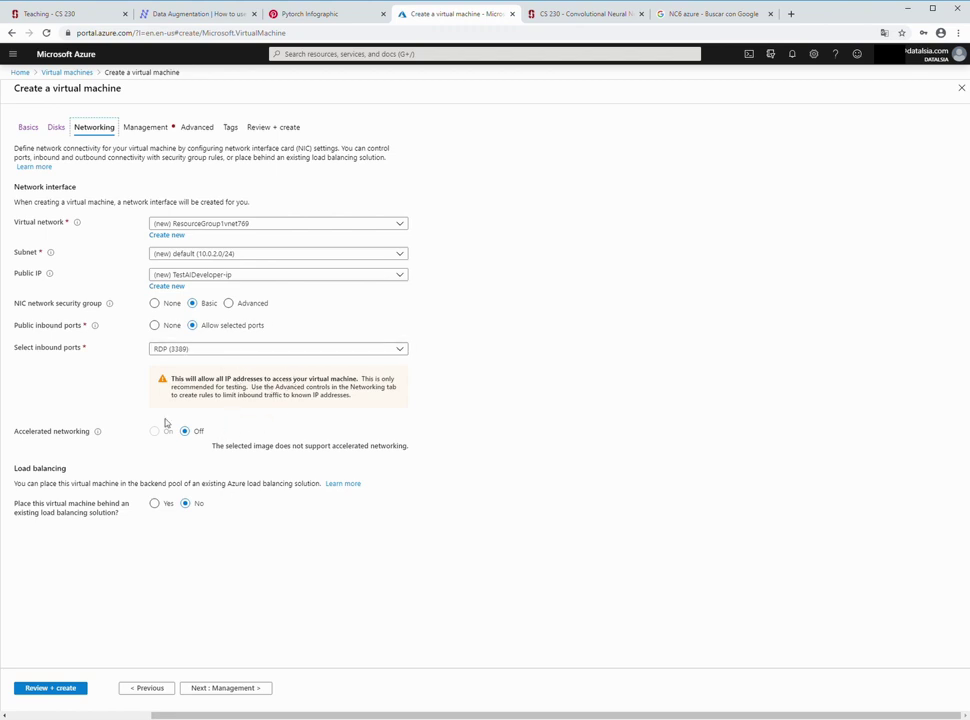
pyautogui.click(197, 129)
pyautogui.click(231, 128)
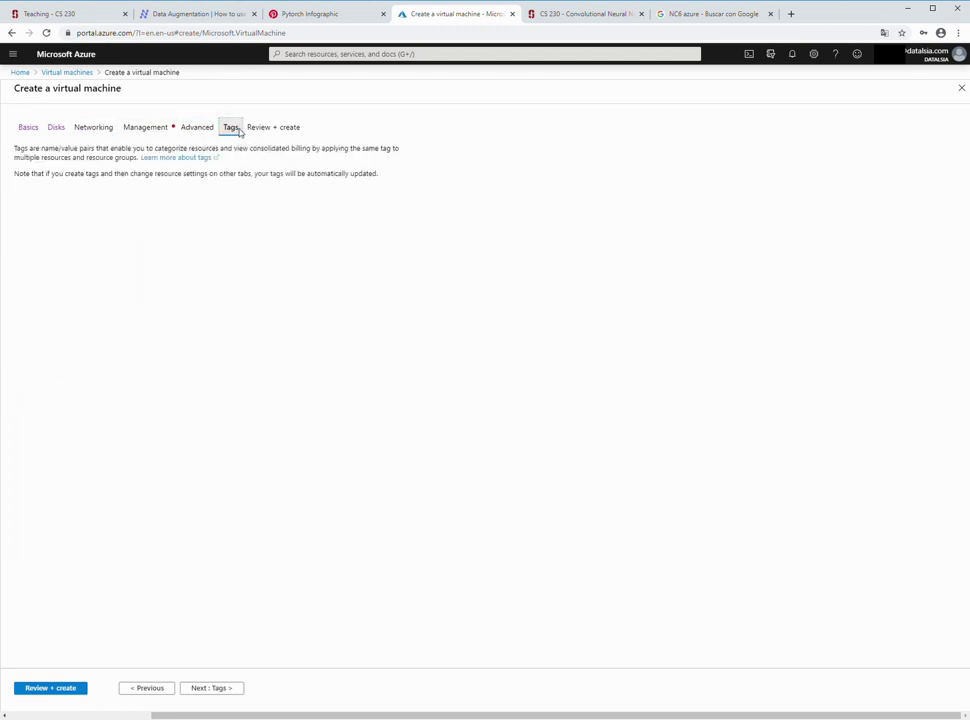
pyautogui.click(270, 128)
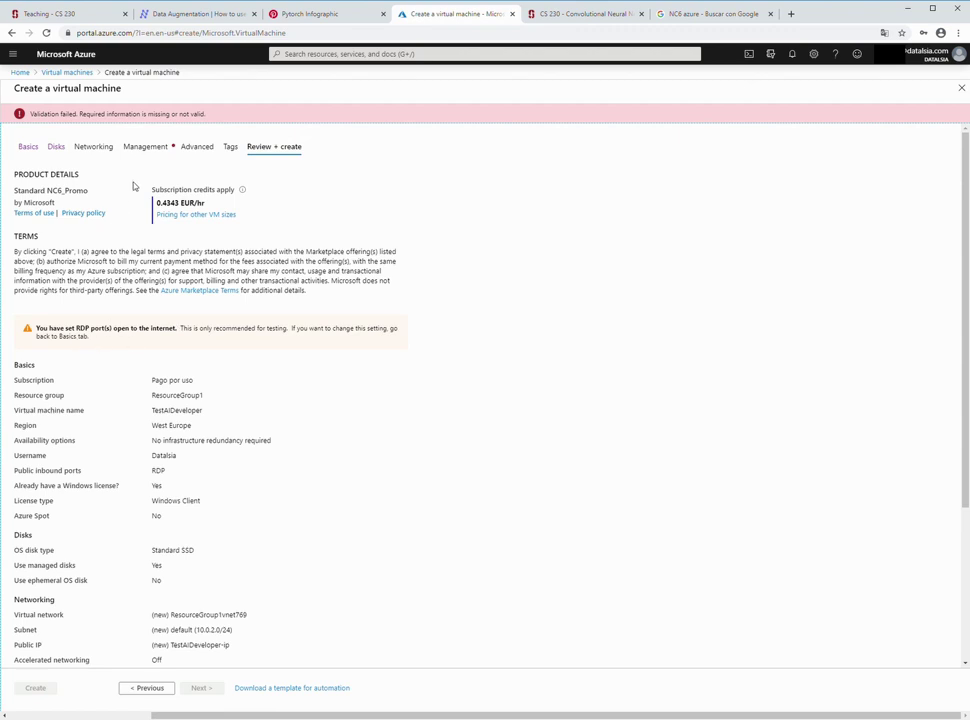
# - Turn boot diagnostics Off on the Management tab, then rerun Review + create validation
pyautogui.click(155, 149)
pyautogui.click(229, 314)
pyautogui.click(263, 362)
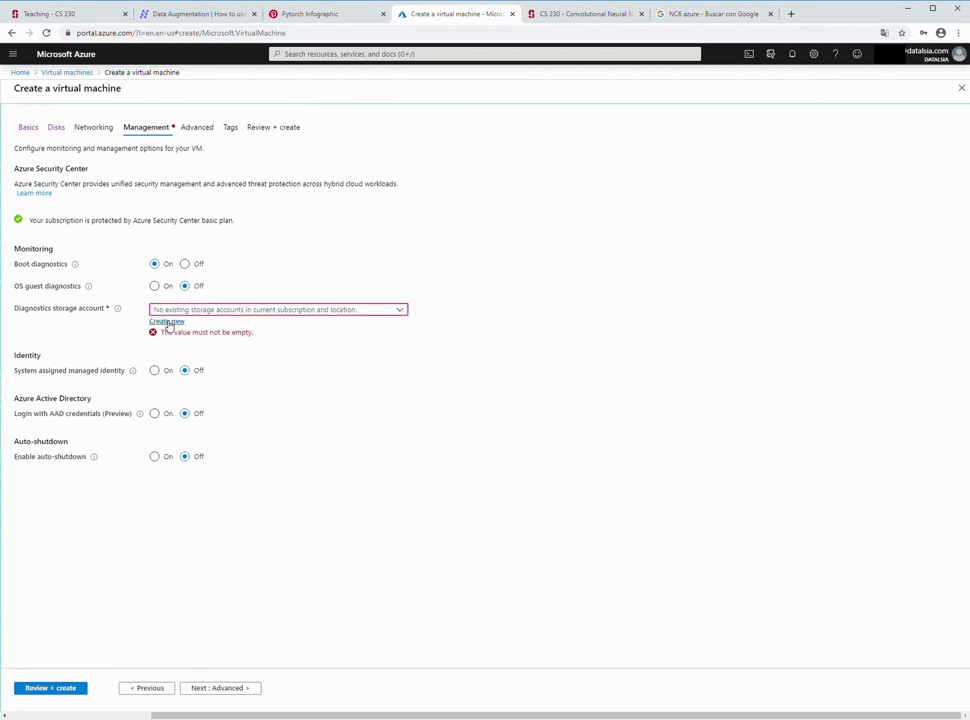
pyautogui.click(278, 312)
pyautogui.doubleClick(275, 366)
pyautogui.click(185, 264)
pyautogui.click(73, 690)
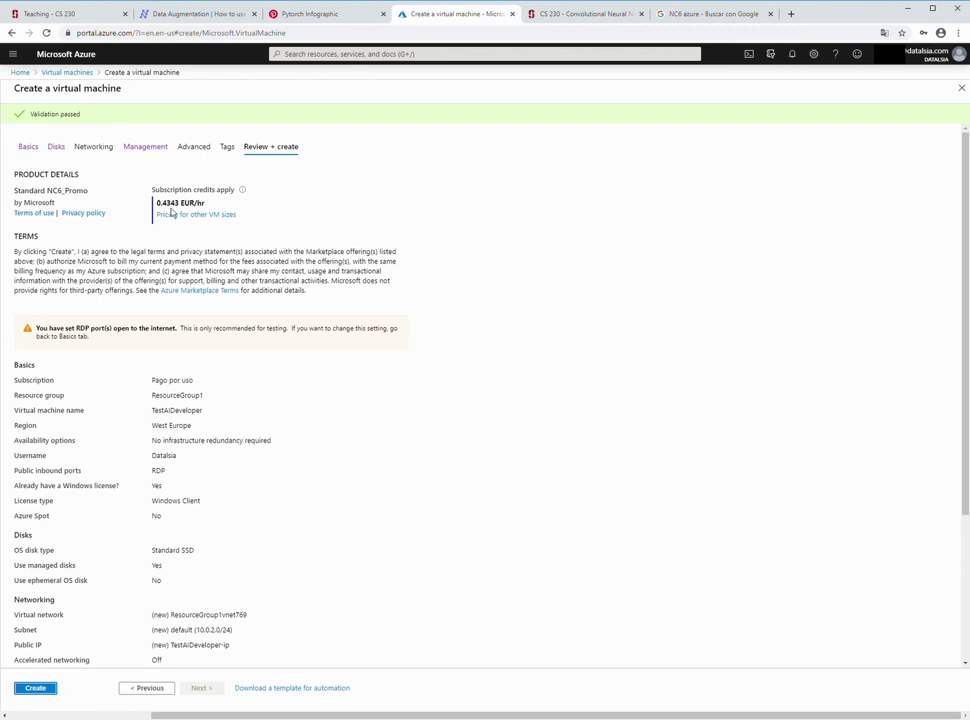
# - Check the 0.4343 EUR/hr price and create the TestAIDeveloper virtual machine
pyautogui.moveTo(155, 203); pyautogui.dragTo(206, 207)
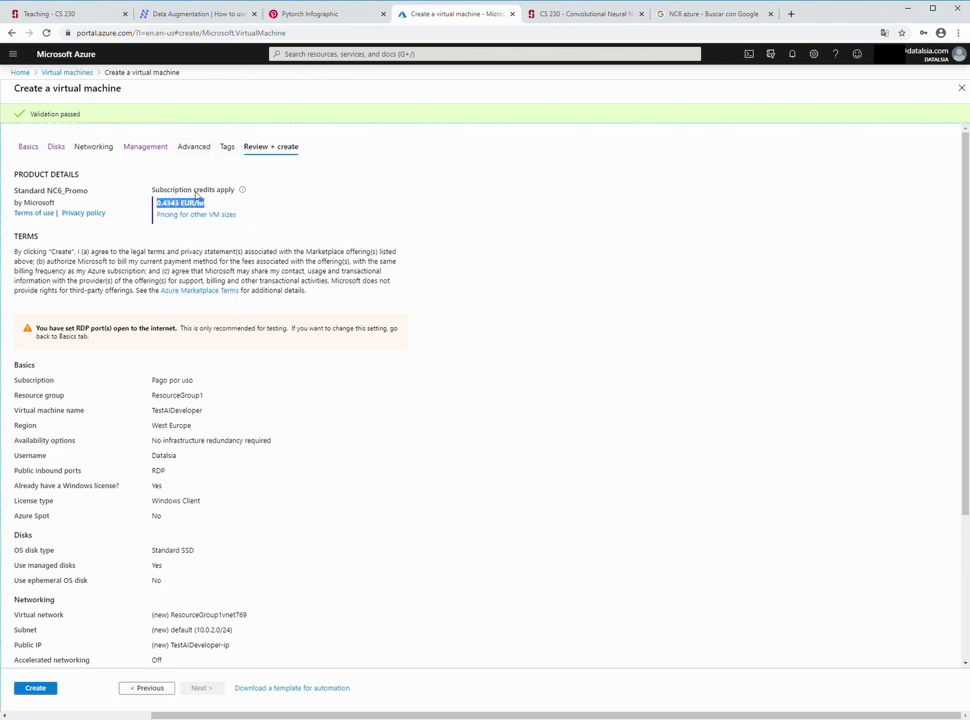
pyautogui.moveTo(211, 206); pyautogui.dragTo(156, 201)
pyautogui.click(270, 210)
pyautogui.moveTo(156, 206); pyautogui.dragTo(210, 207)
pyautogui.click(38, 689)
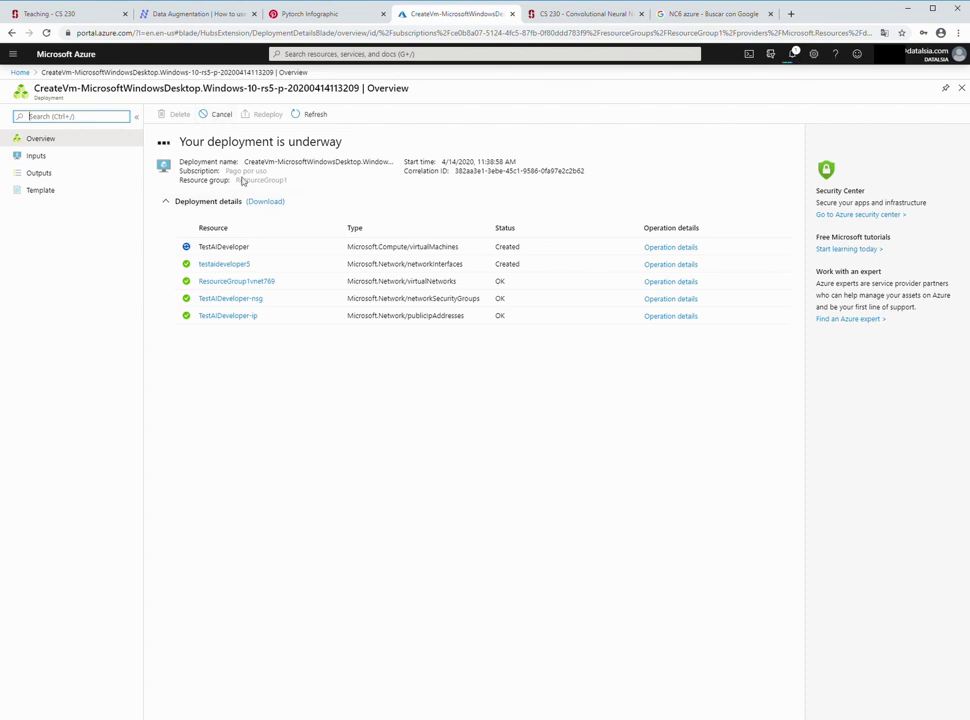
pyautogui.click(316, 116)
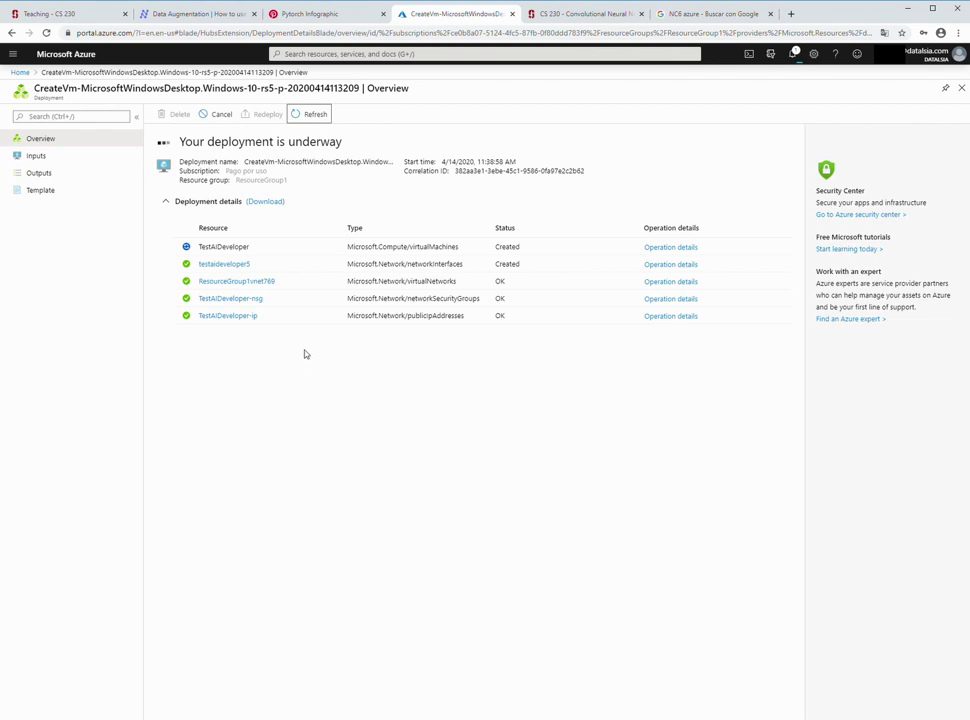
pyautogui.click(314, 116)
pyautogui.click(310, 116)
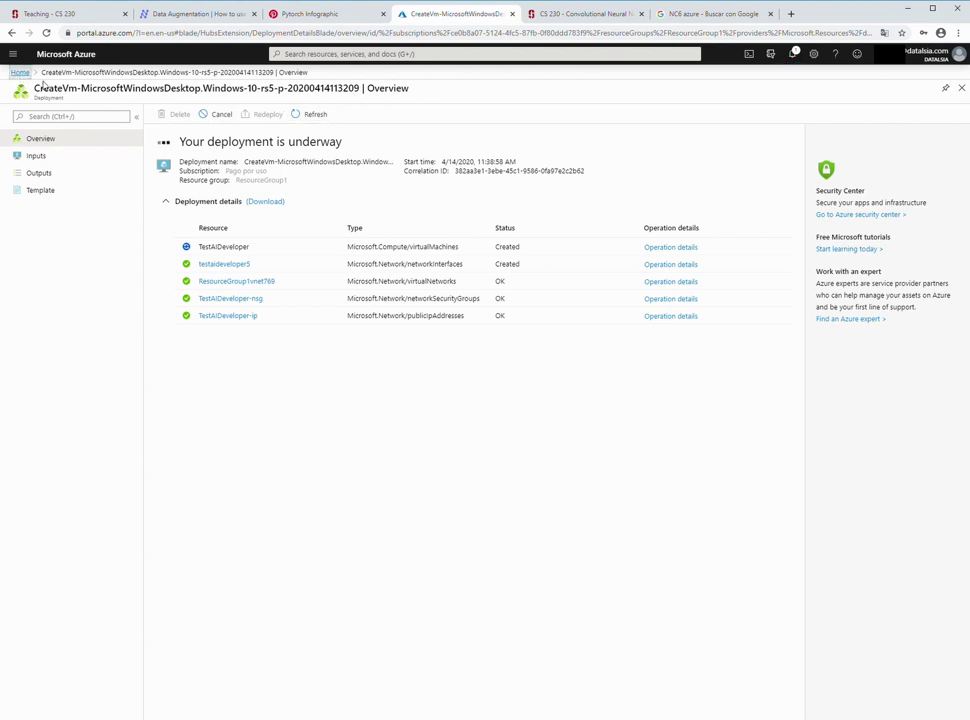
# - Show the Virtual machines list in a new Home tab, then return to the CreateVm deployment
pyautogui.middleClick(20, 73)
pyautogui.click(537, 16)
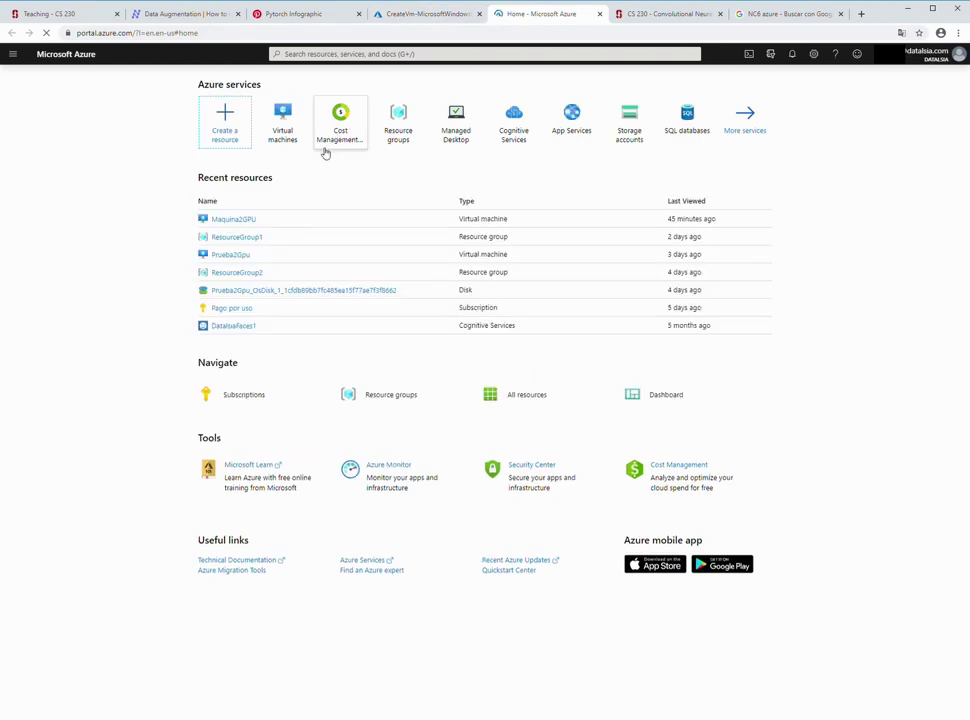
pyautogui.click(294, 140)
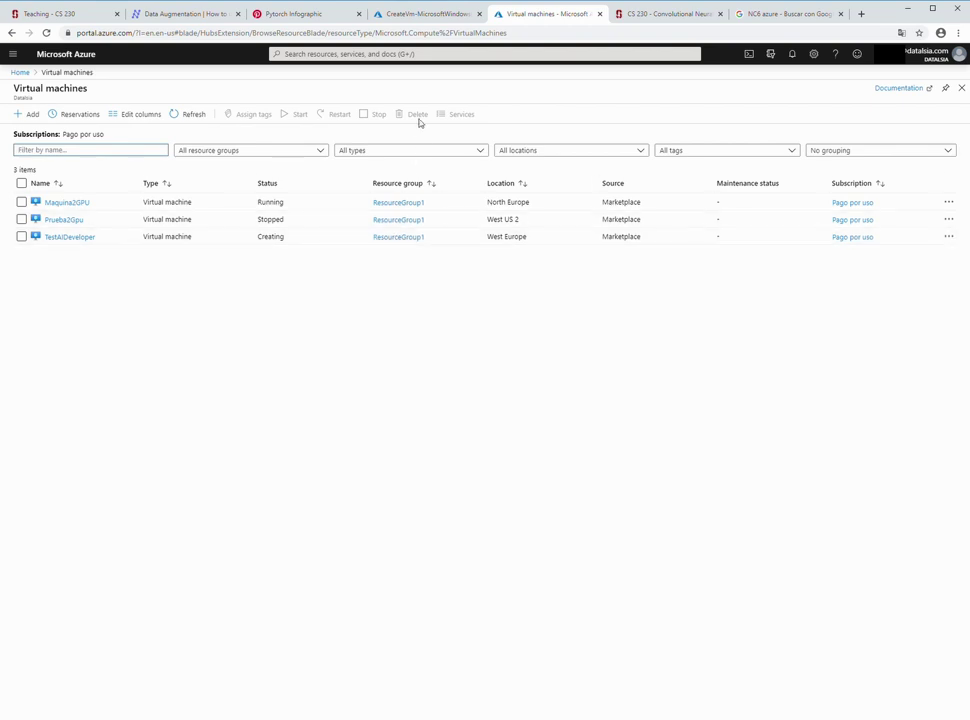
pyautogui.click(415, 15)
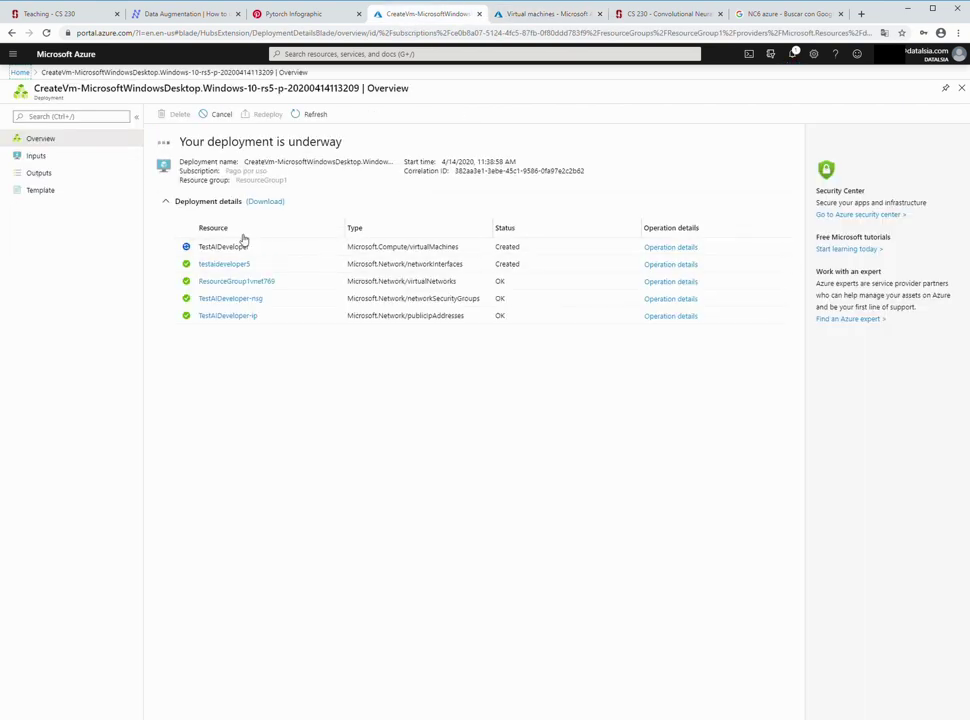
# - Refresh the deployment and VM list, then open the TestAIDeveloper VM overview
pyautogui.click(313, 114)
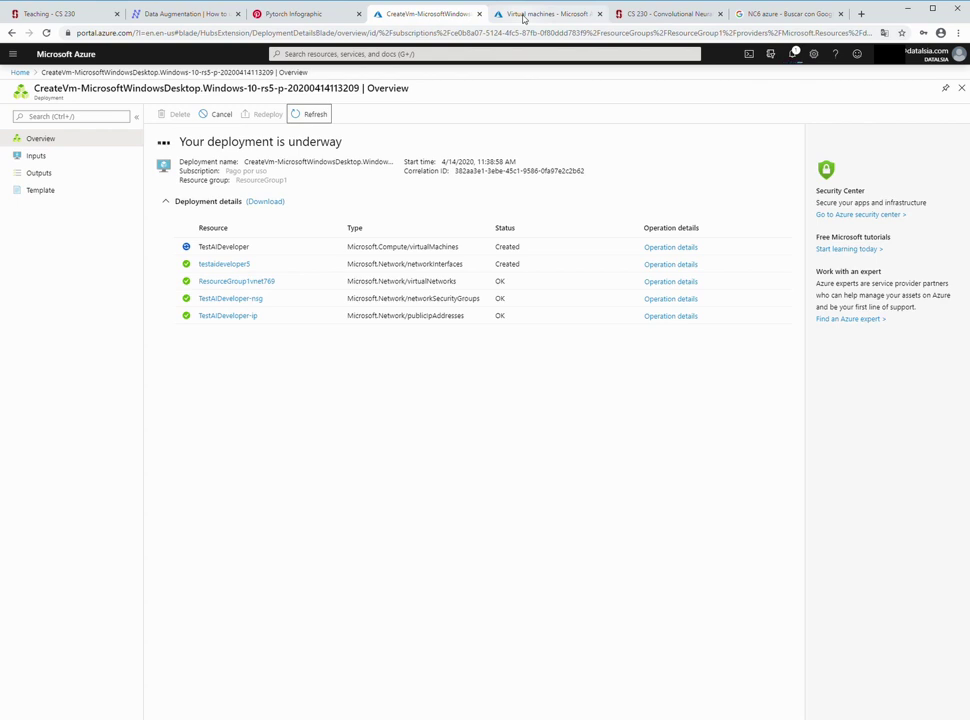
pyautogui.click(523, 16)
pyautogui.click(194, 115)
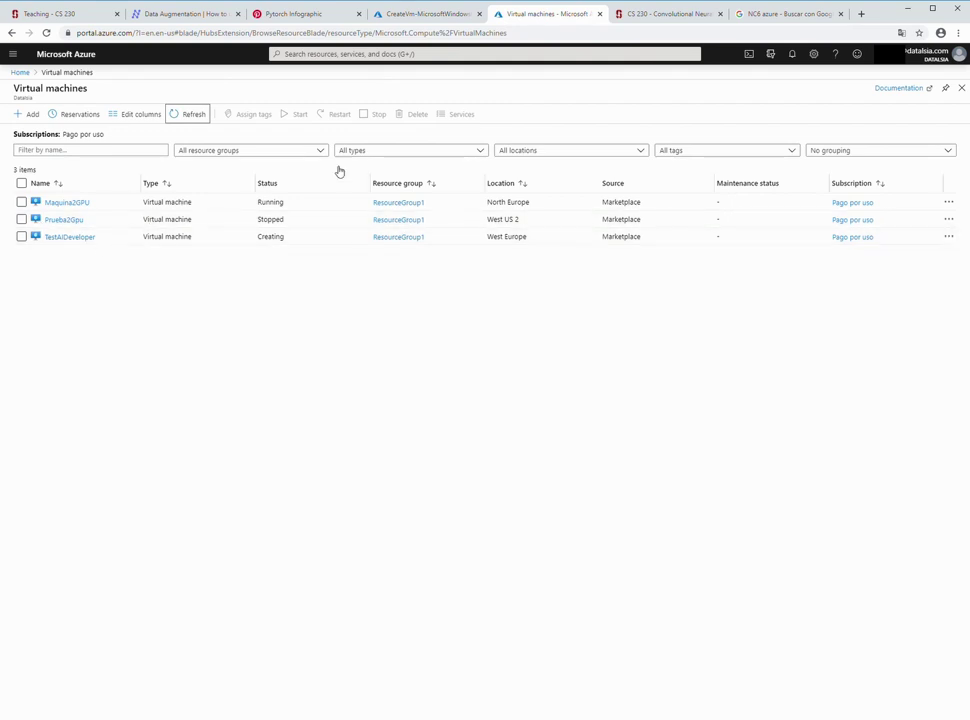
pyautogui.click(432, 14)
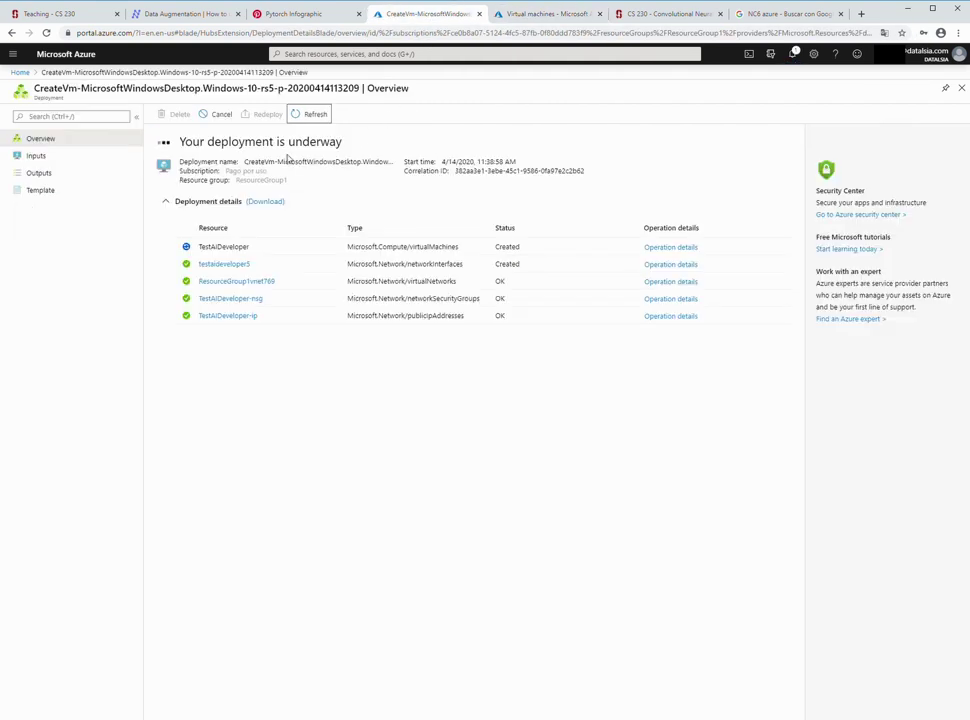
pyautogui.click(539, 16)
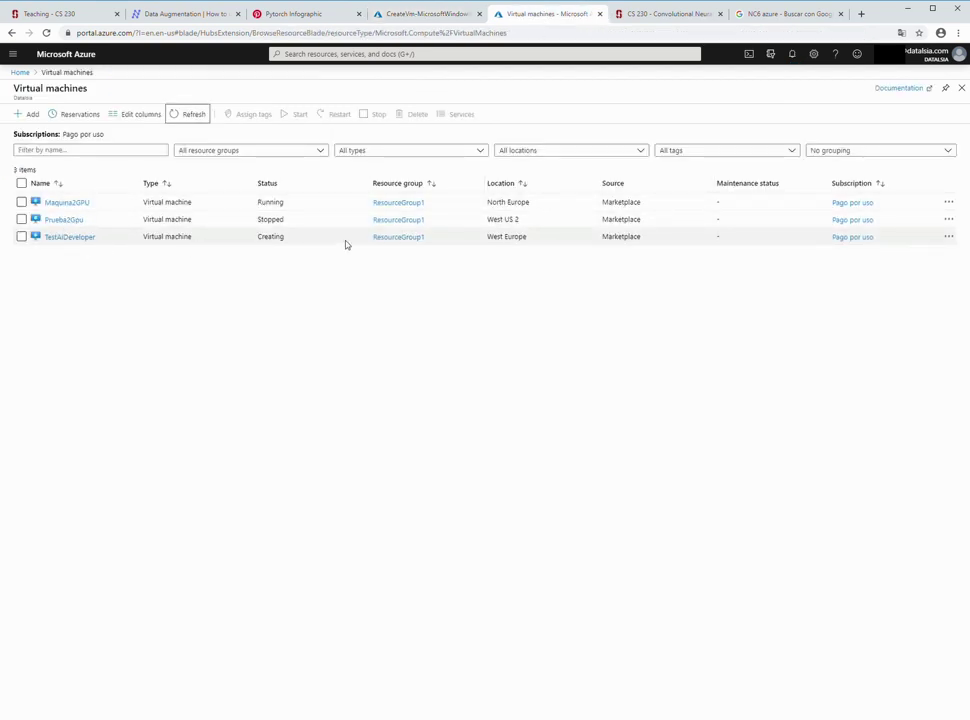
pyautogui.click(430, 16)
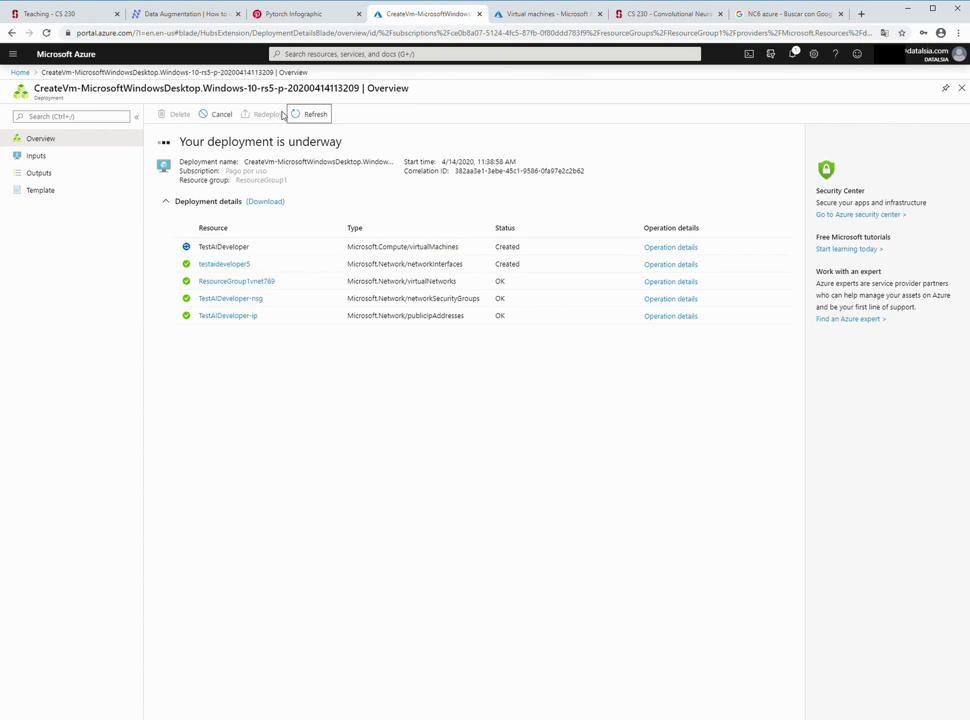
pyautogui.click(538, 17)
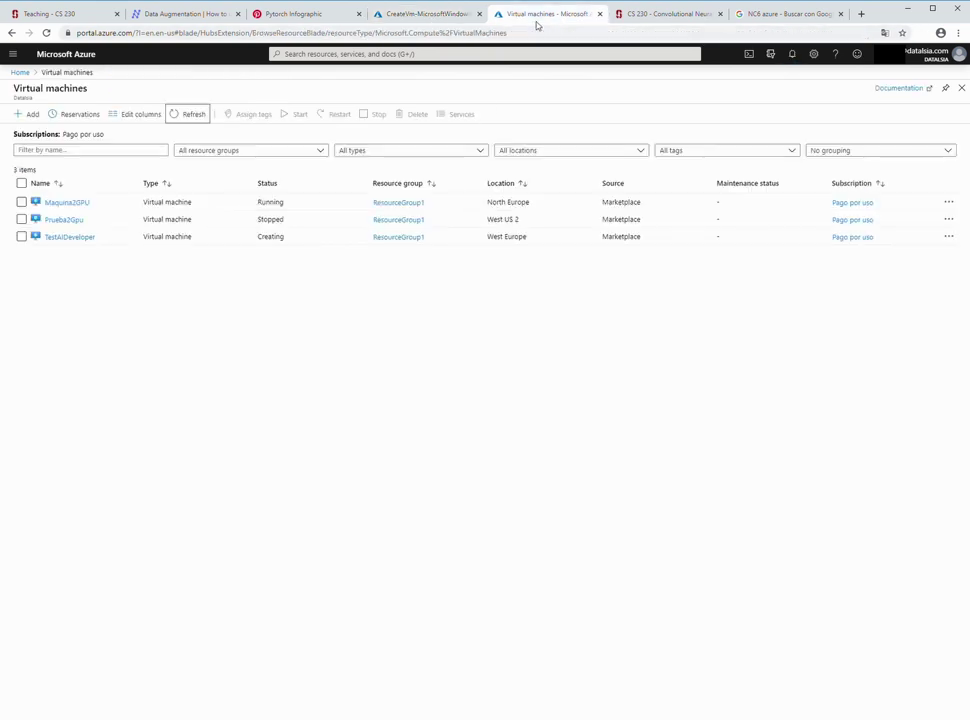
pyautogui.click(82, 238)
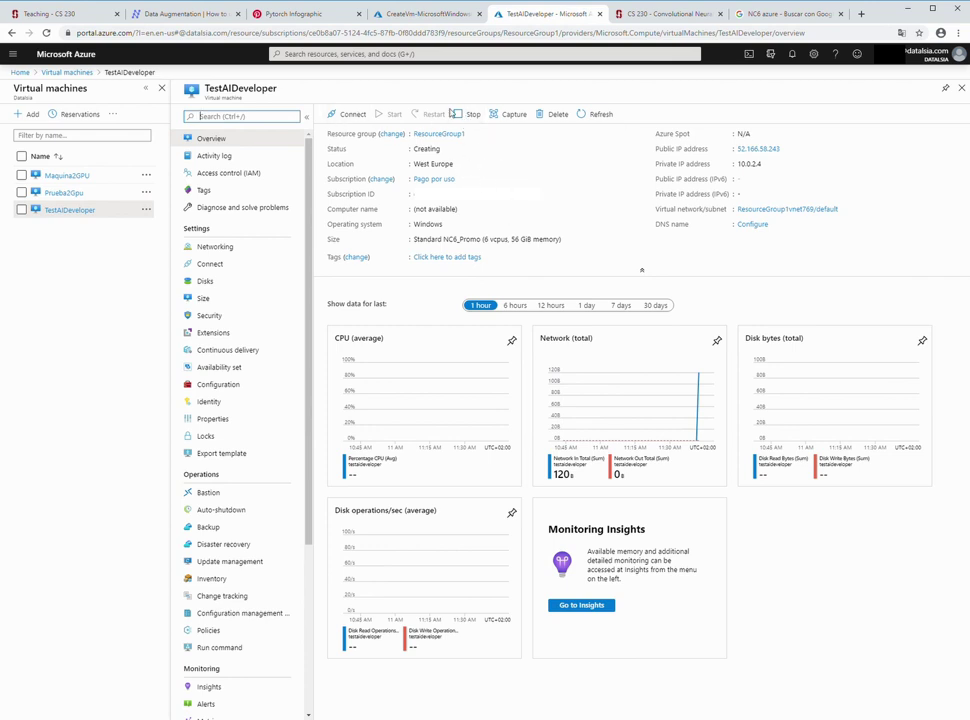
# - Refresh the CreateVm deployment status while TestAIDeveloper is still Creating
pyautogui.click(428, 15)
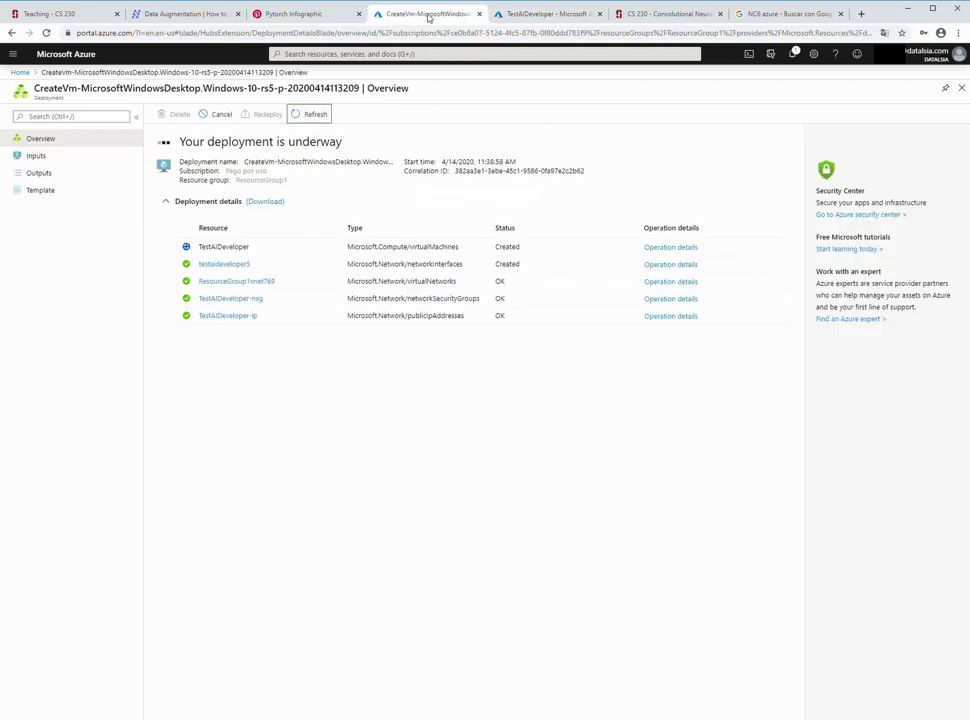
pyautogui.click(307, 116)
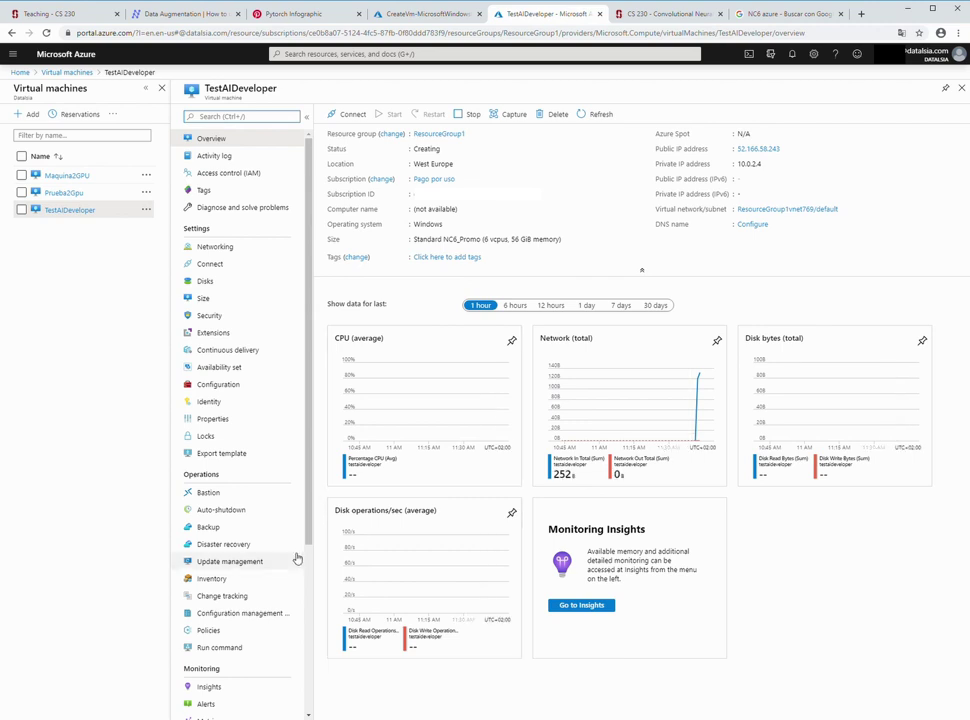
# - Download the TestAIDeveloper.rdp file for an RDP connection on port 3389
pyautogui.click(353, 117)
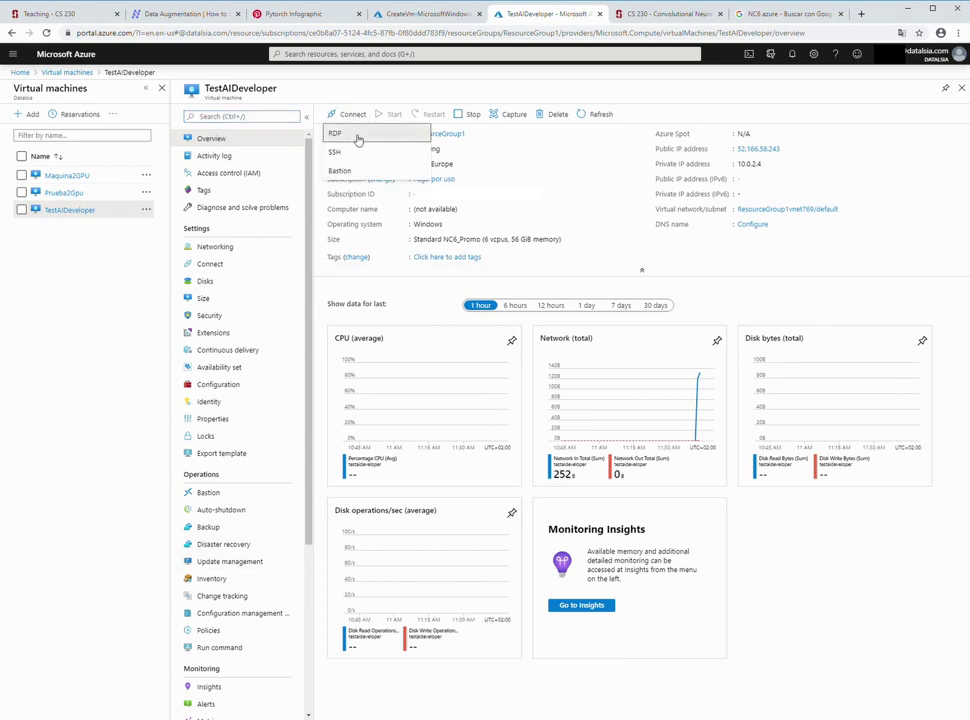
pyautogui.click(352, 138)
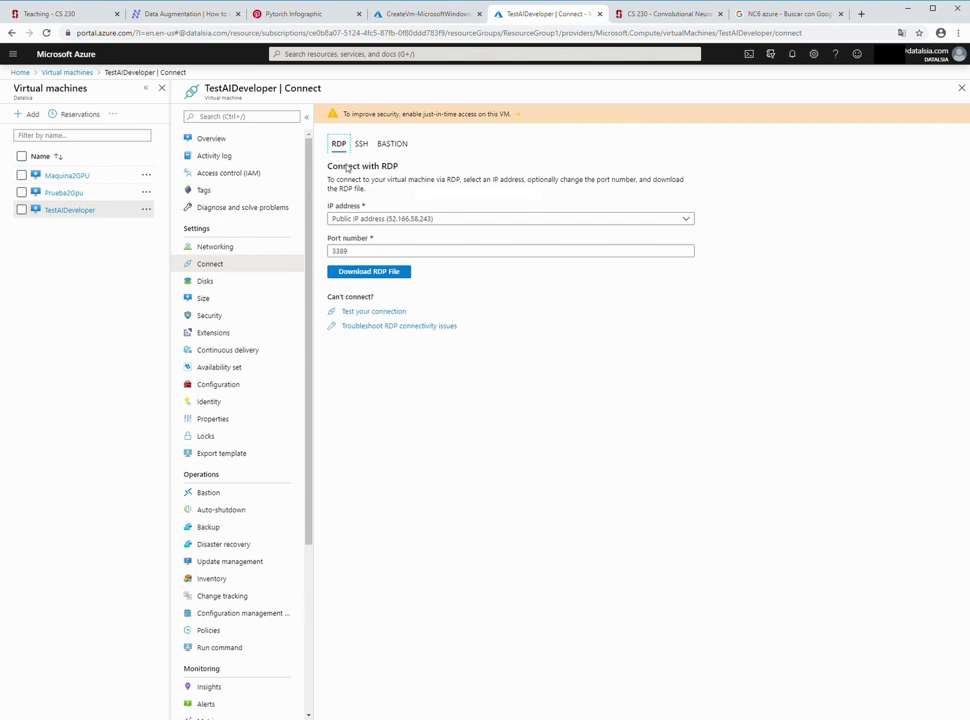
pyautogui.click(340, 252)
pyautogui.click(396, 277)
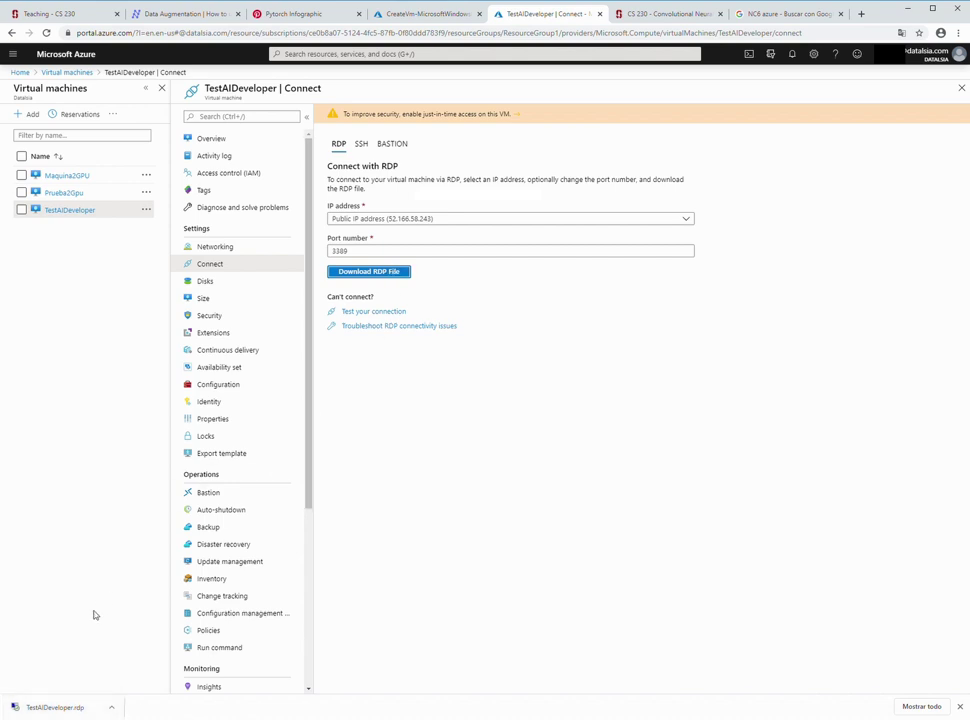
pyautogui.click(435, 17)
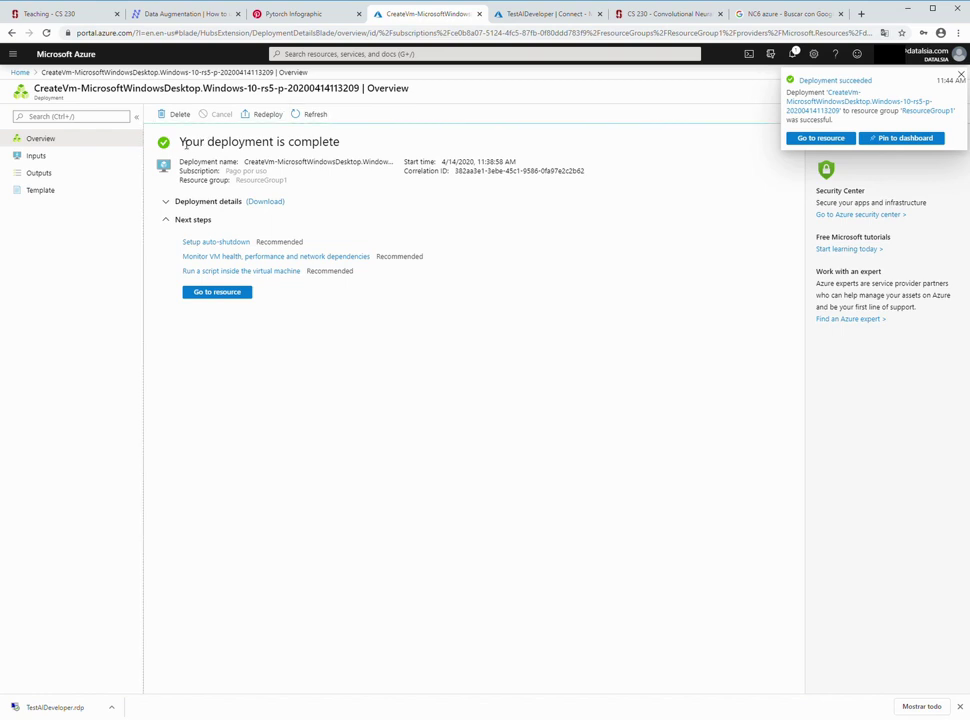
# - Go from the completed deployment to the TestAIDeveloper overview and confirm it is Running
pyautogui.moveTo(172, 142); pyautogui.dragTo(370, 145)
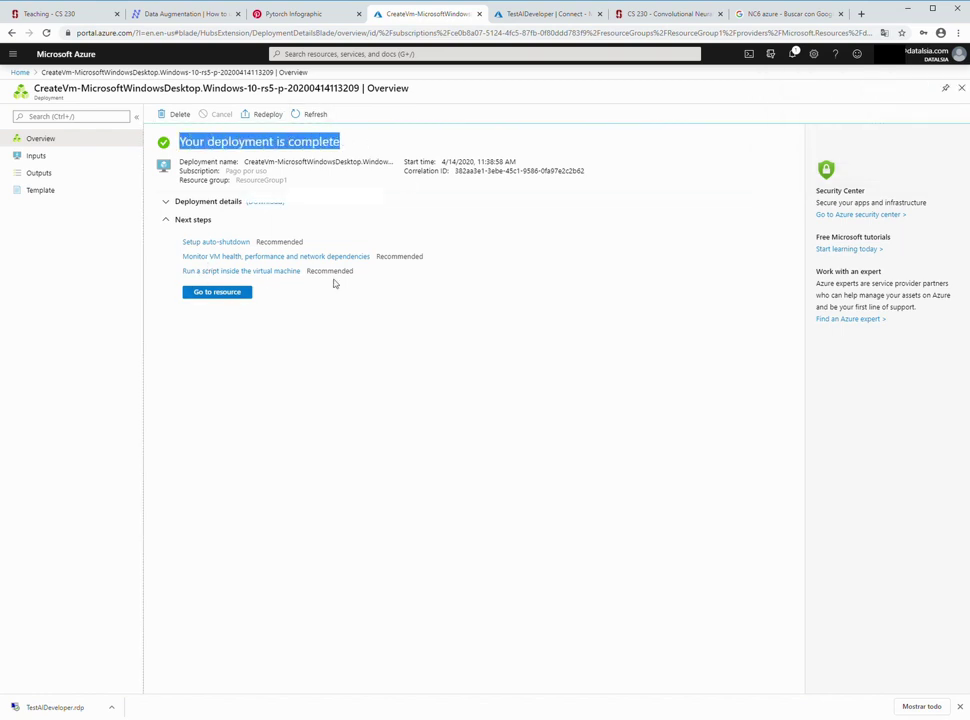
pyautogui.click(242, 295)
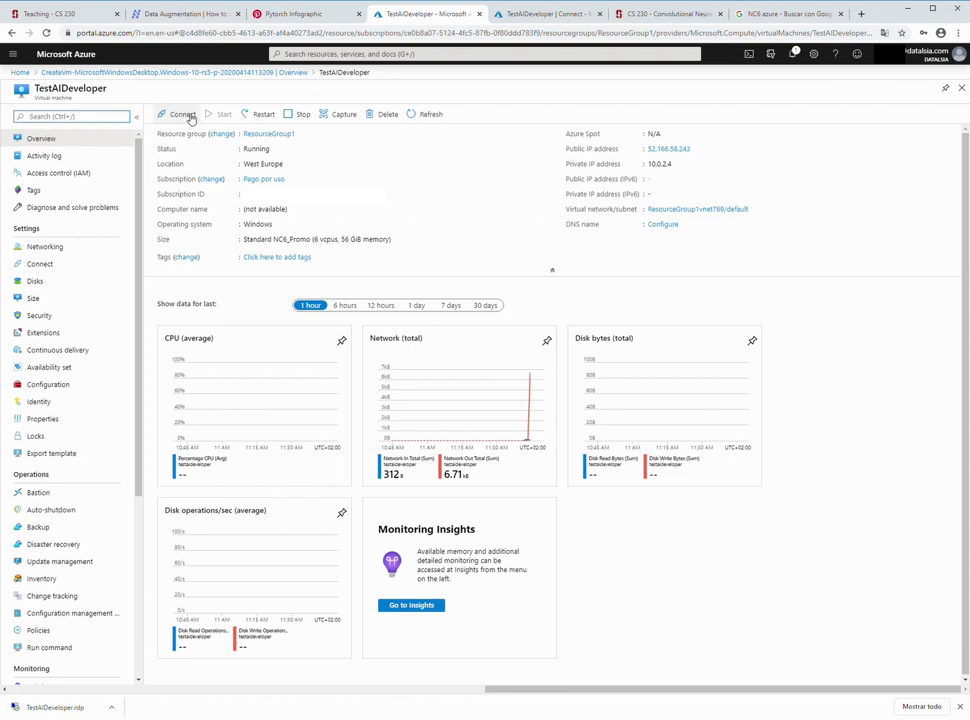
pyautogui.moveTo(244, 149); pyautogui.dragTo(270, 149)
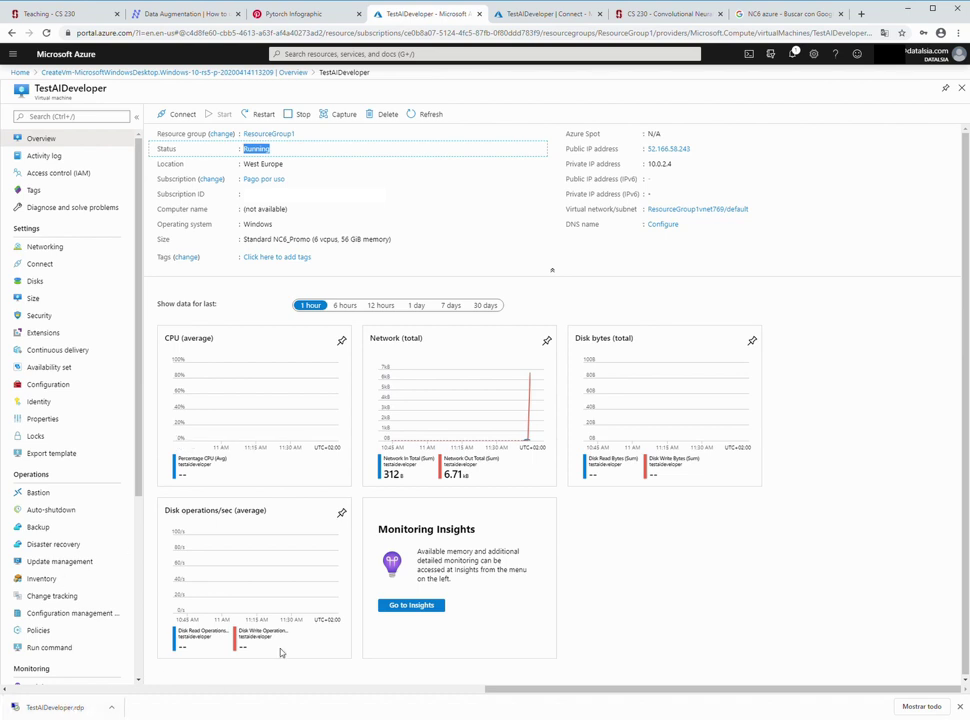
# - Connect to the Windows 10 VM using the downloaded TestAIDeveloper.rdp file
pyautogui.click(79, 706)
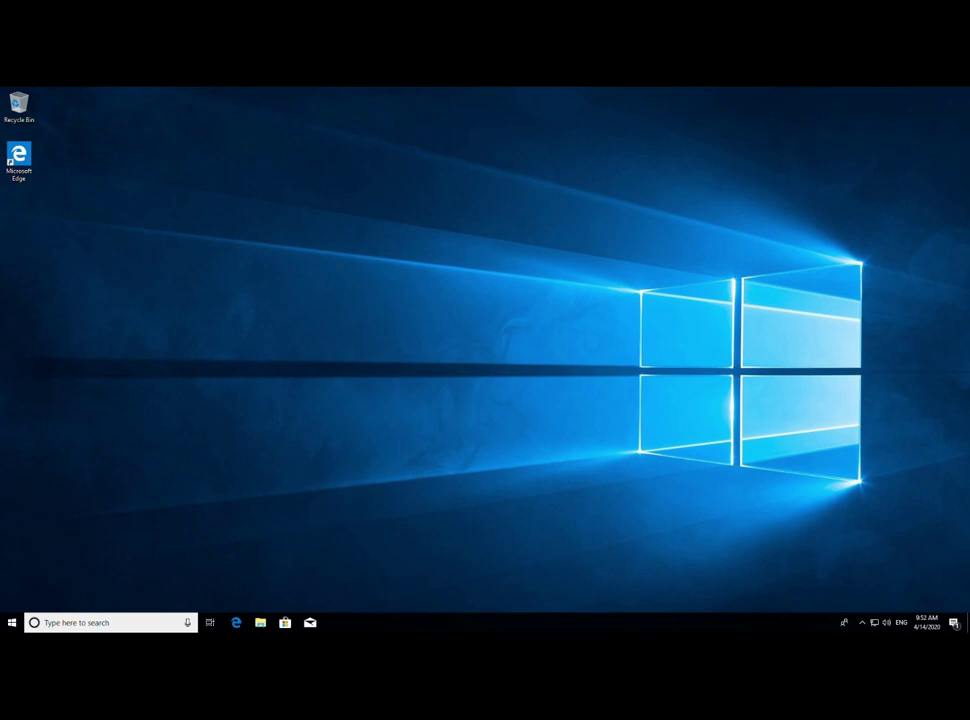
pyautogui.click(12, 623)
pyautogui.click(12, 623)
# - Launch Edge in the VM, go to Google and search for 'ai developer github'
pyautogui.click(236, 622)
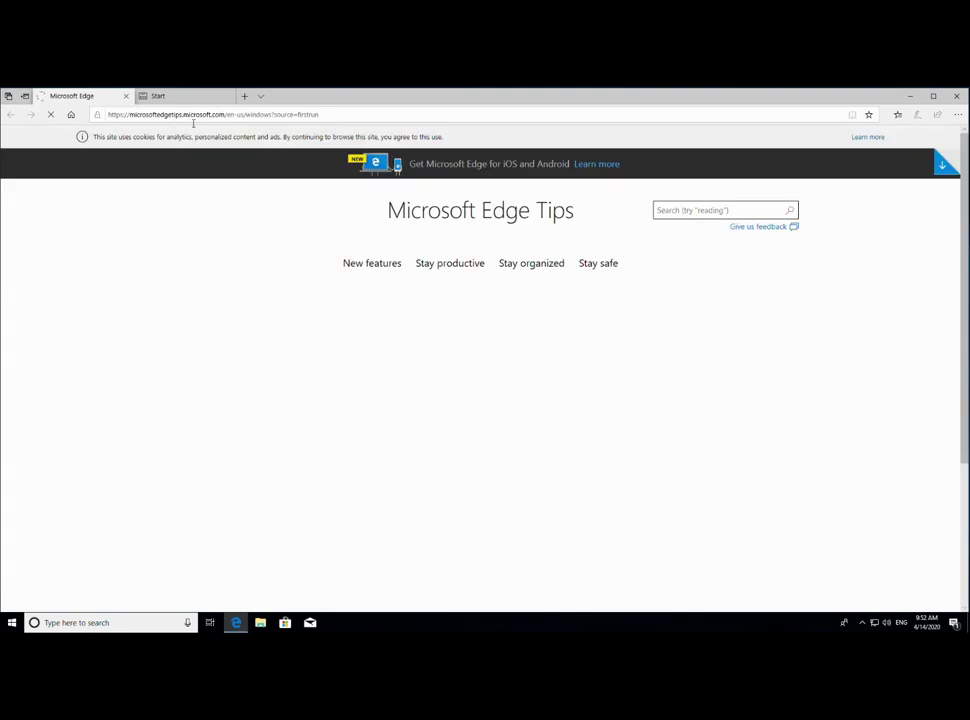
pyautogui.click(225, 117)
pyautogui.write('www')
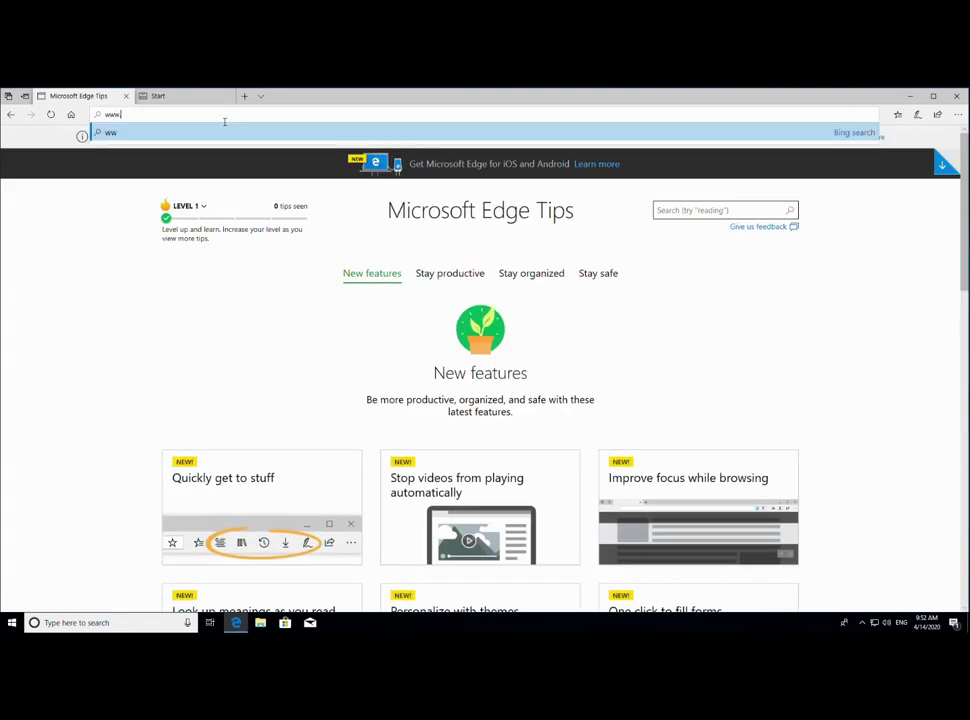
pyautogui.write('.goog')
pyautogui.press('Return')
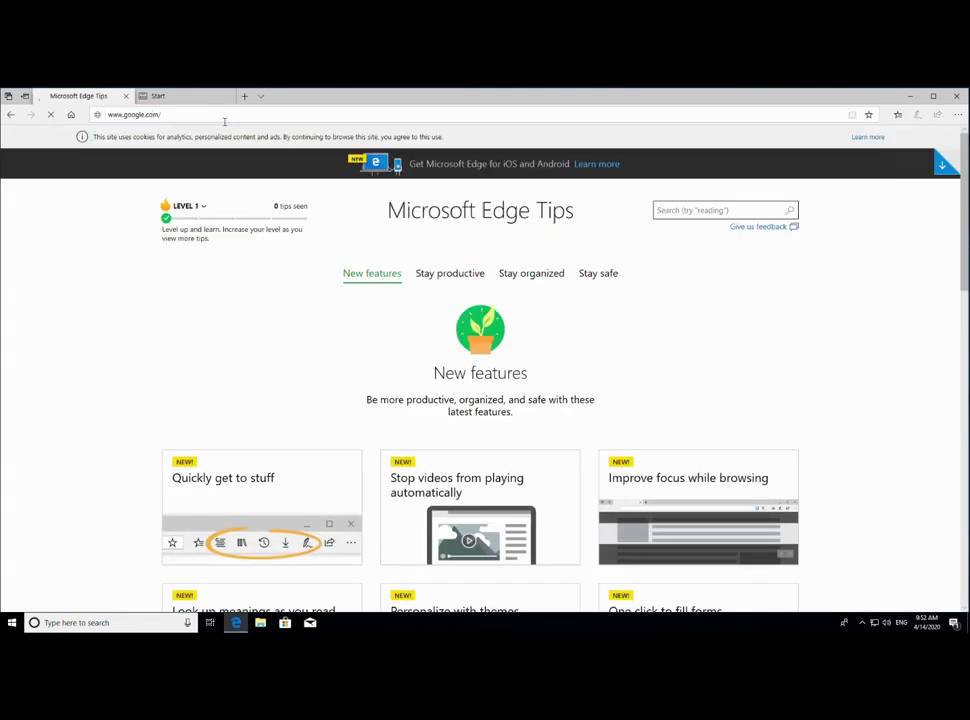
pyautogui.write('ai')
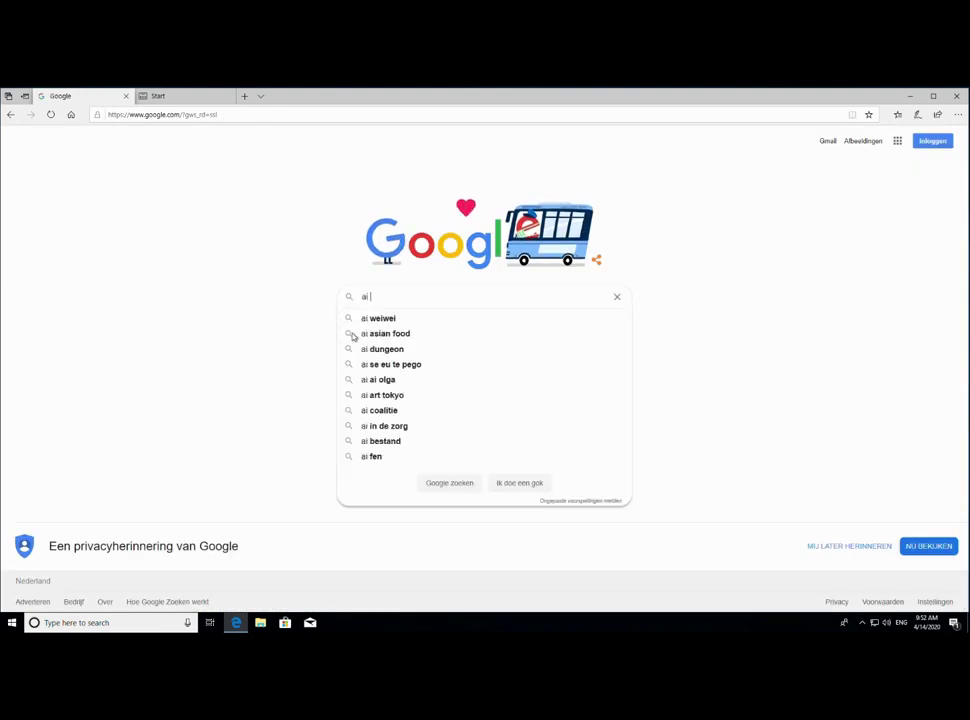
pyautogui.write('developer gi')
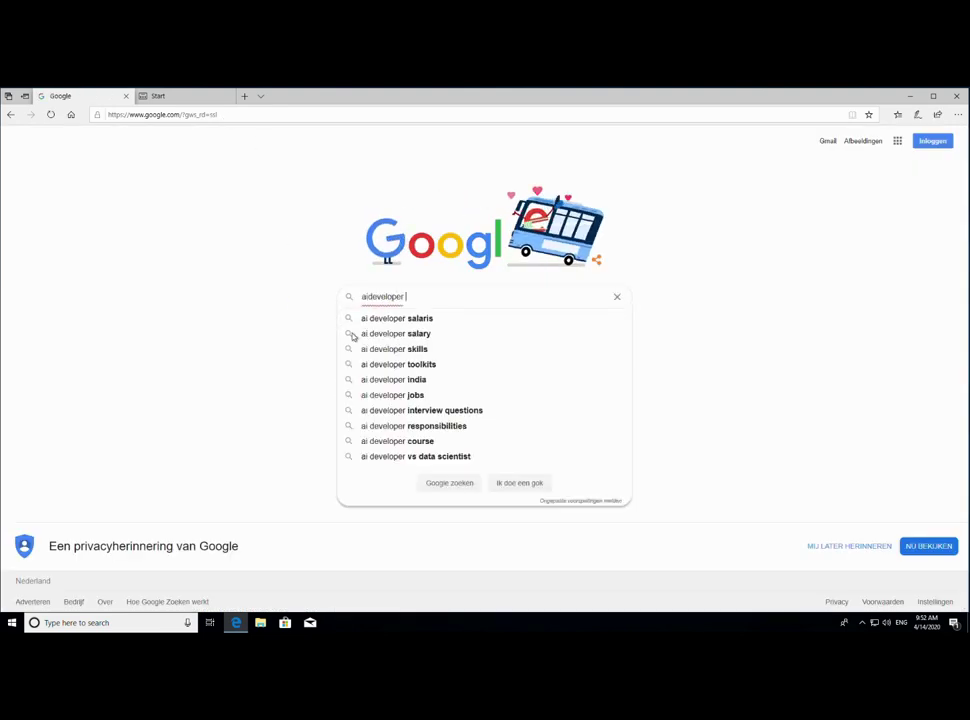
pyautogui.write('t')
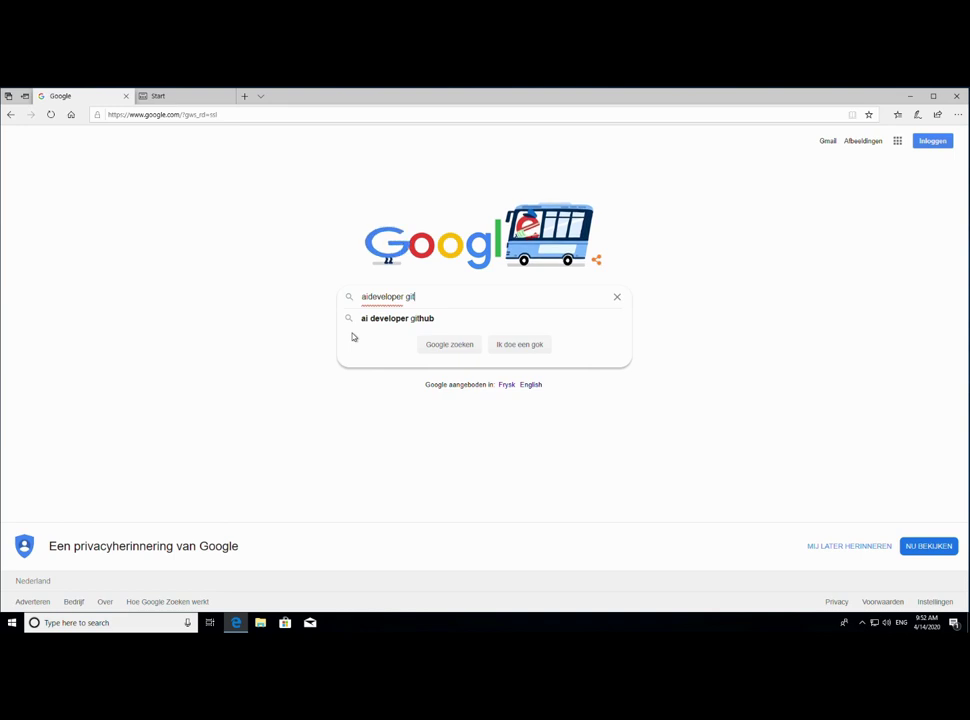
pyautogui.press('Down')
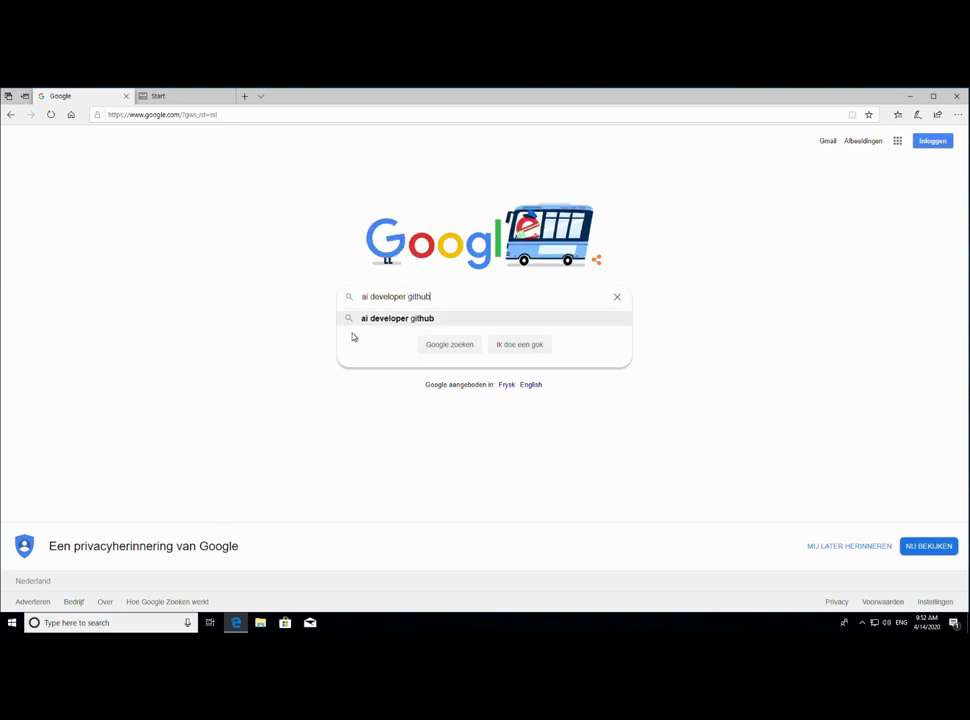
pyautogui.press('Return')
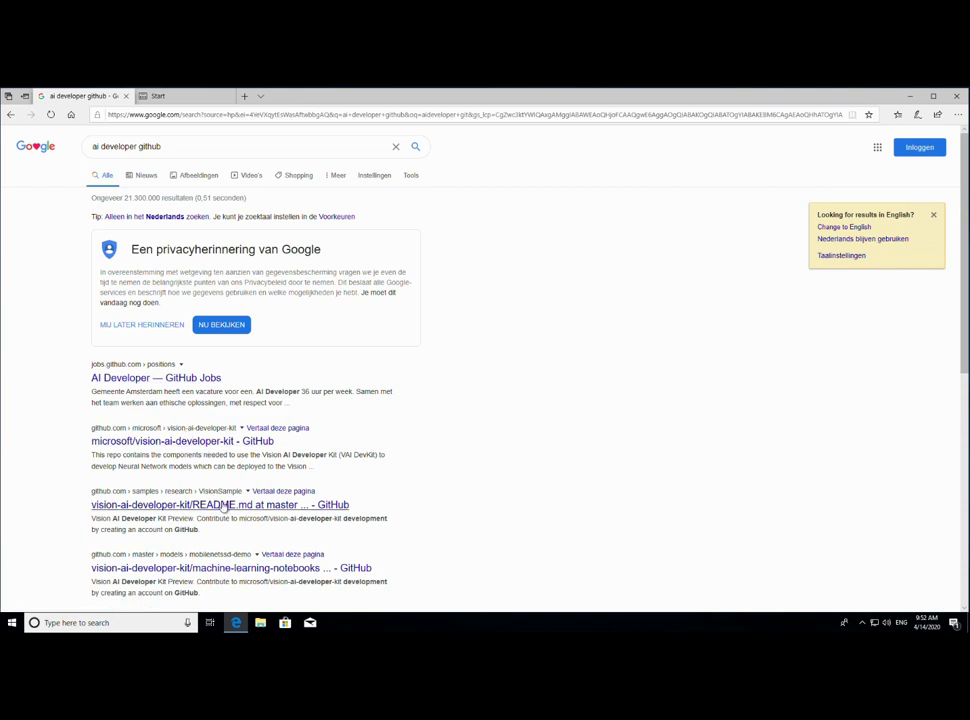
# - Correct the query to 'aideveloper github' and open the AIDeveloper repository result
pyautogui.scroll(-3, 228, 490)
pyautogui.scroll(-2, 236, 518)
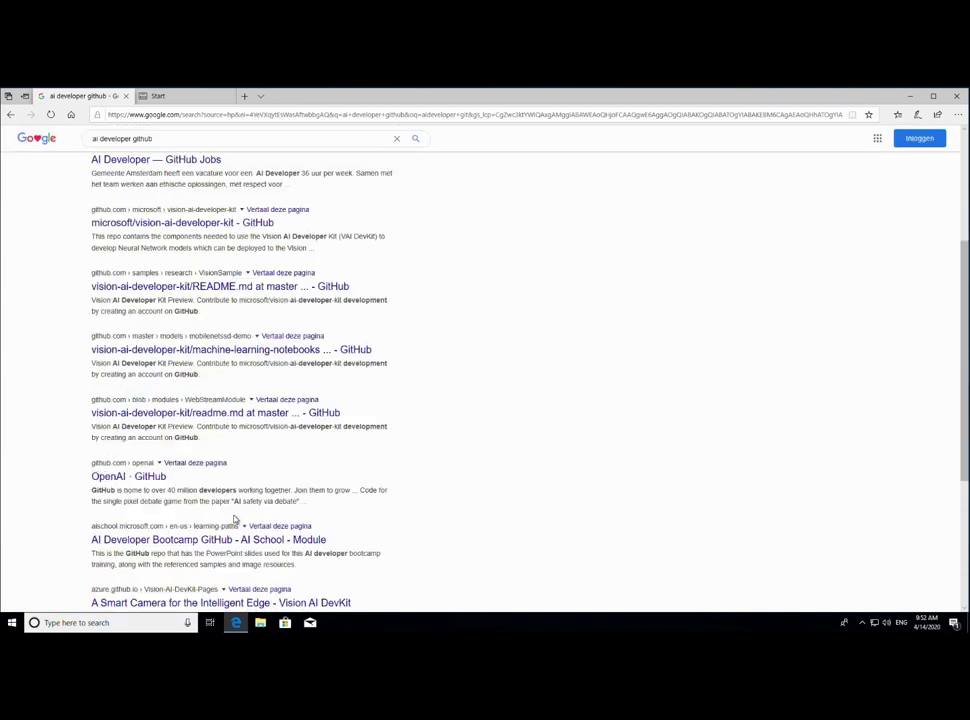
pyautogui.scroll(5, 234, 511)
pyautogui.click(98, 147)
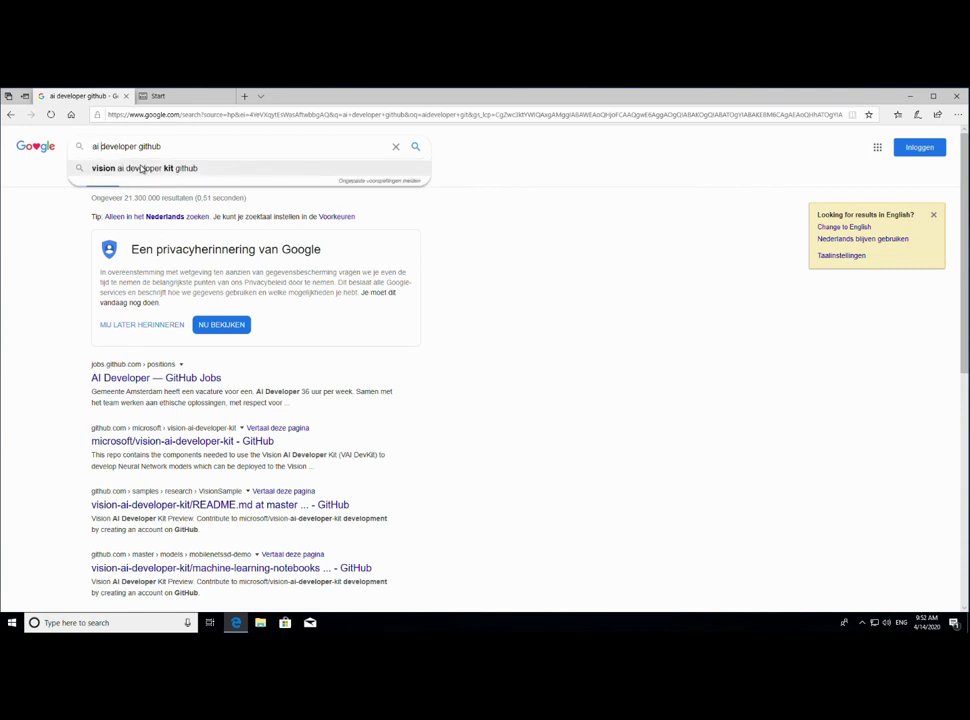
pyautogui.press('BackSpace')
pyautogui.press('Return')
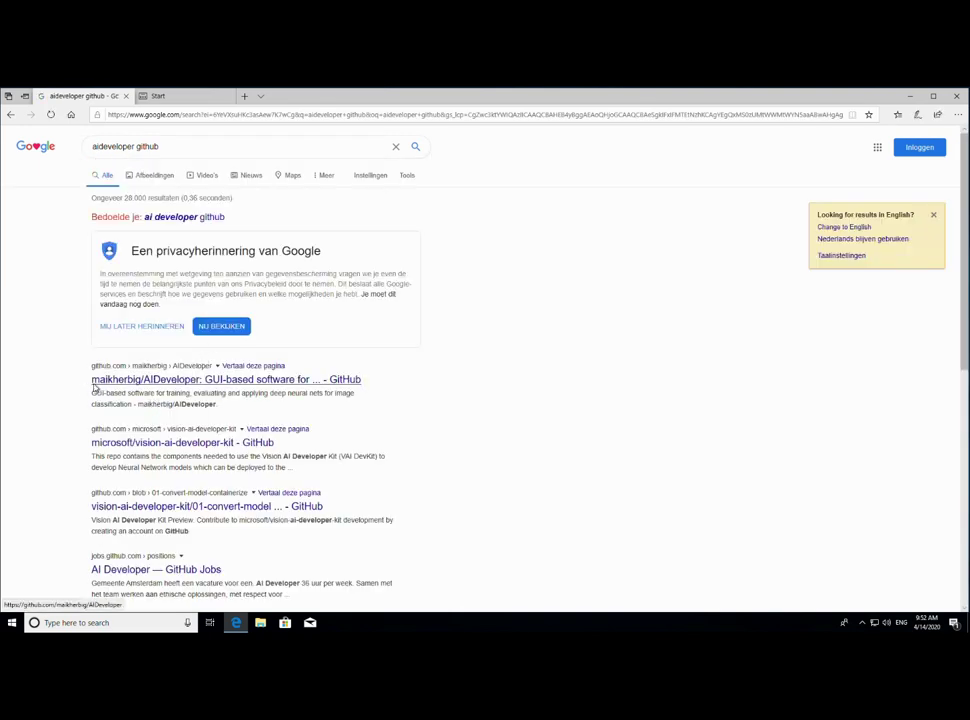
pyautogui.click(157, 386)
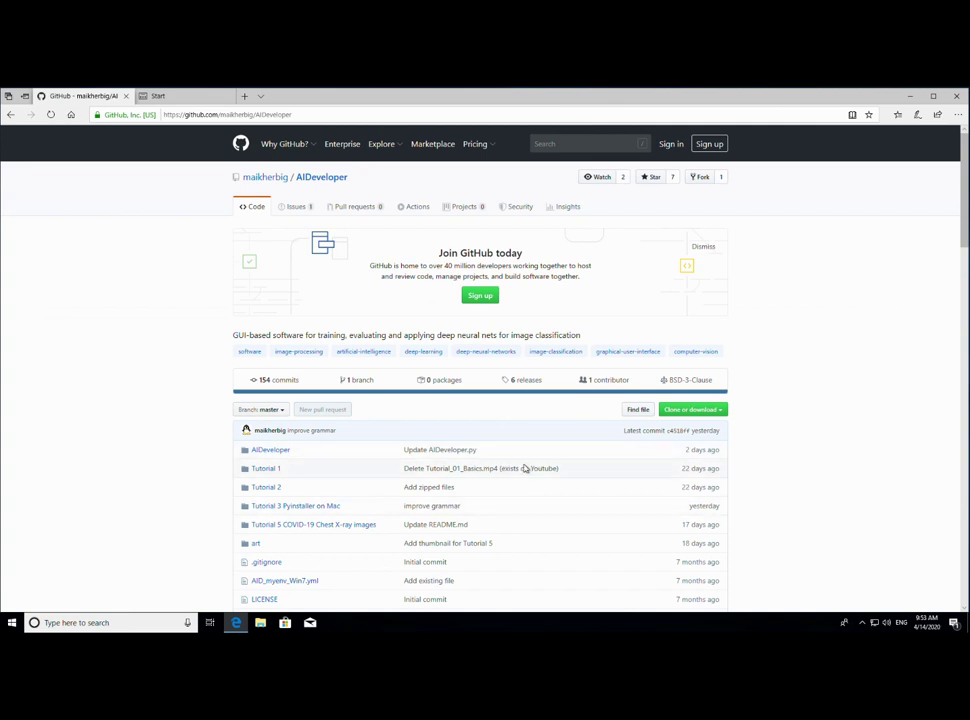
# - Find the README's script installation instructions and highlight the required Anaconda3 5.3.1 64bit
pyautogui.scroll(-3, 540, 440)
pyautogui.scroll(-2, 440, 450)
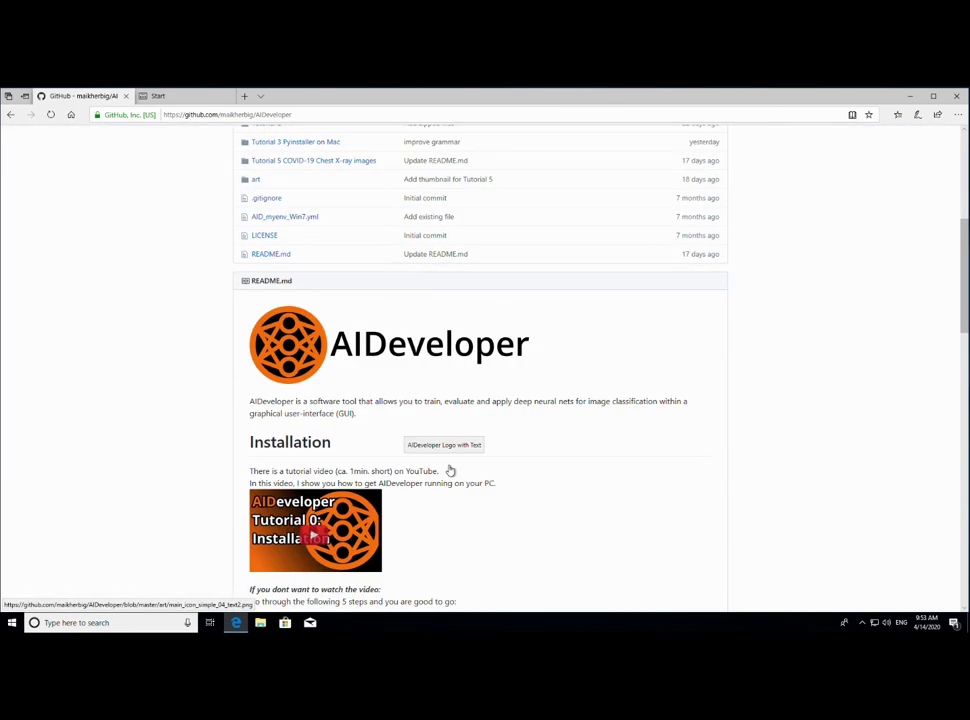
pyautogui.scroll(4, 448, 470)
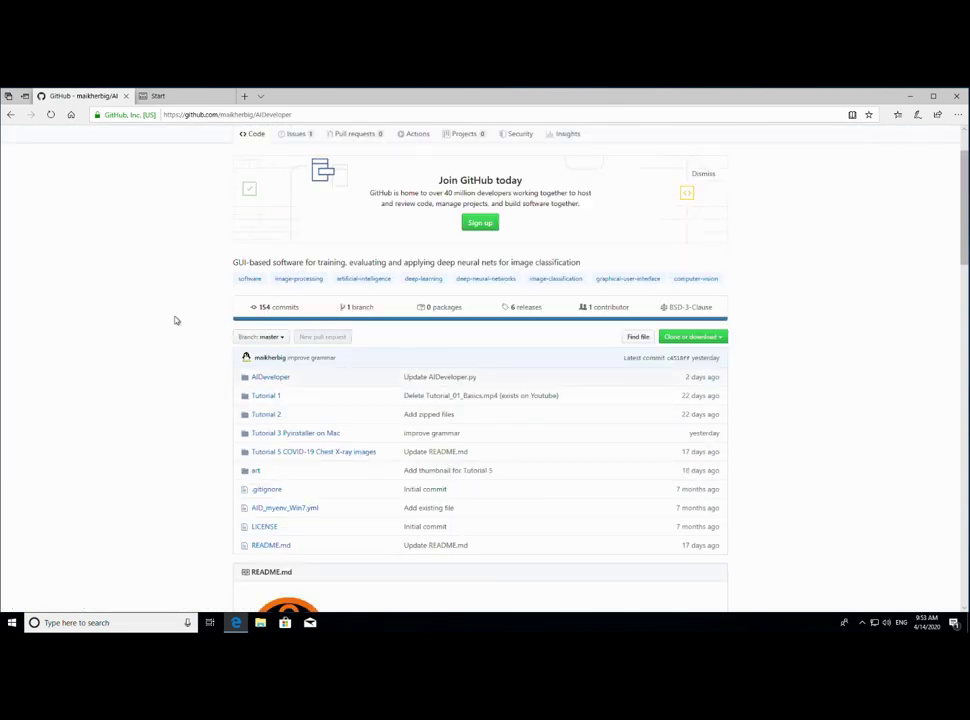
pyautogui.scroll(-2, 181, 390)
pyautogui.scroll(-2, 181, 390)
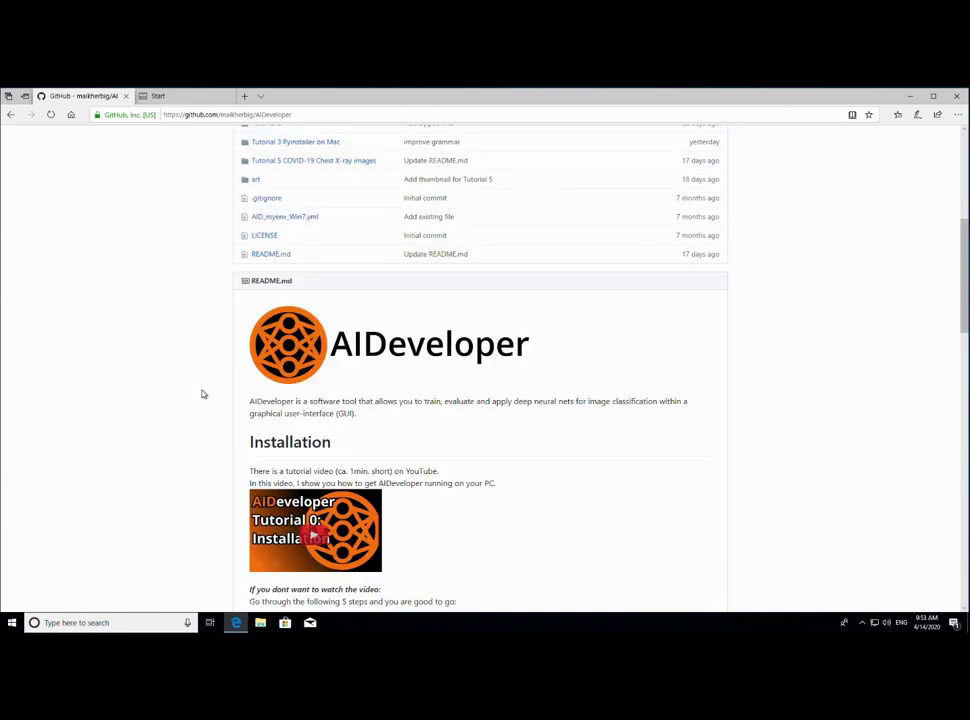
pyautogui.scroll(-2, 230, 402)
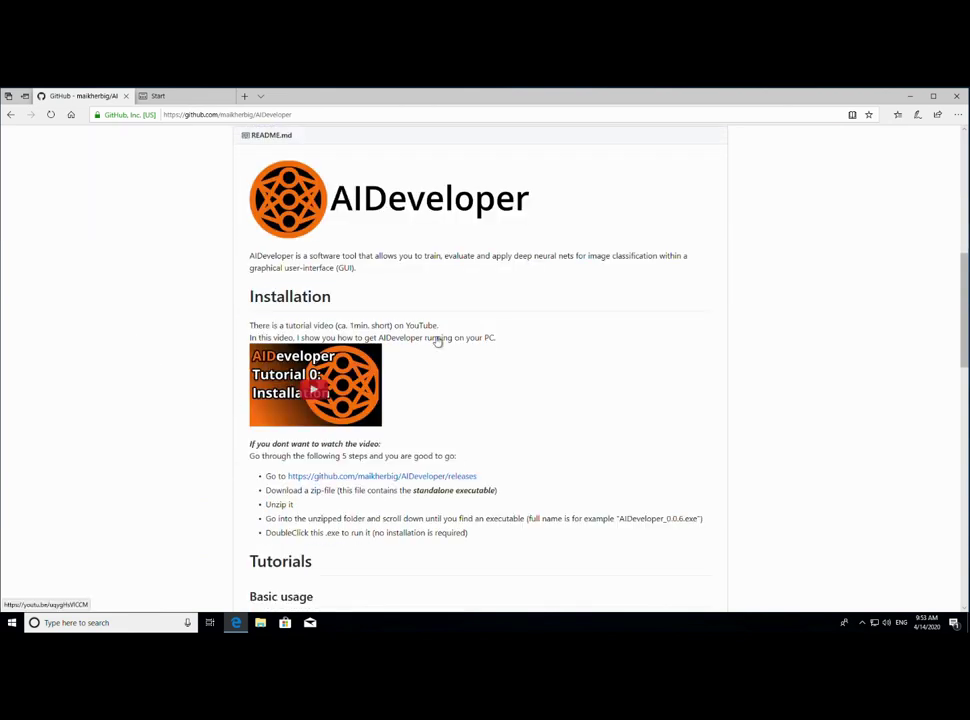
pyautogui.scroll(-1, 475, 388)
pyautogui.scroll(-10, 474, 389)
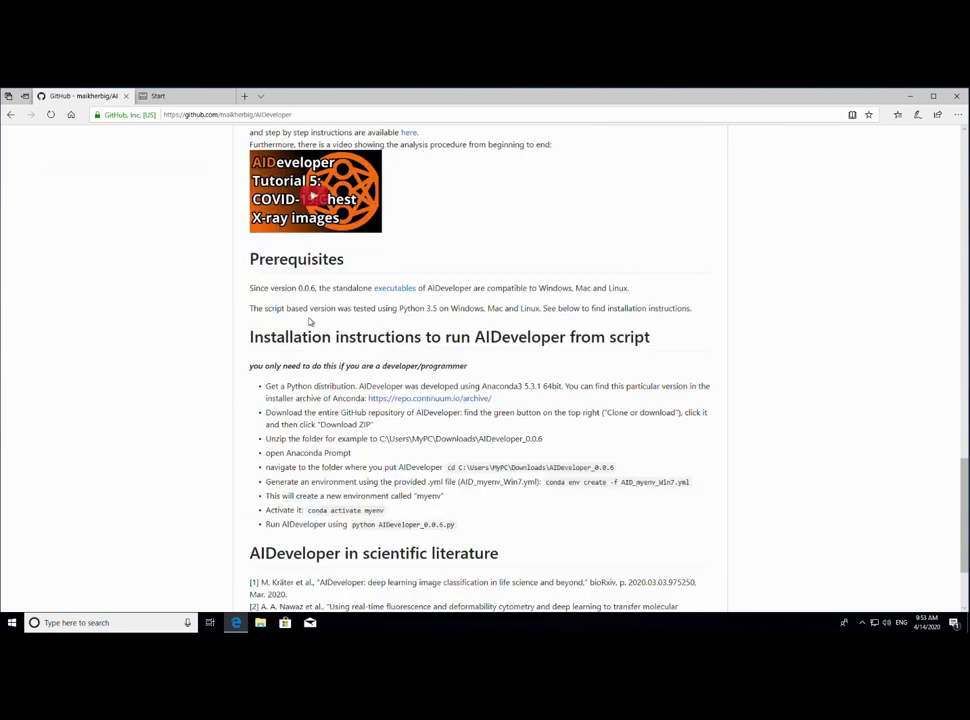
pyautogui.moveTo(257, 342); pyautogui.dragTo(661, 351)
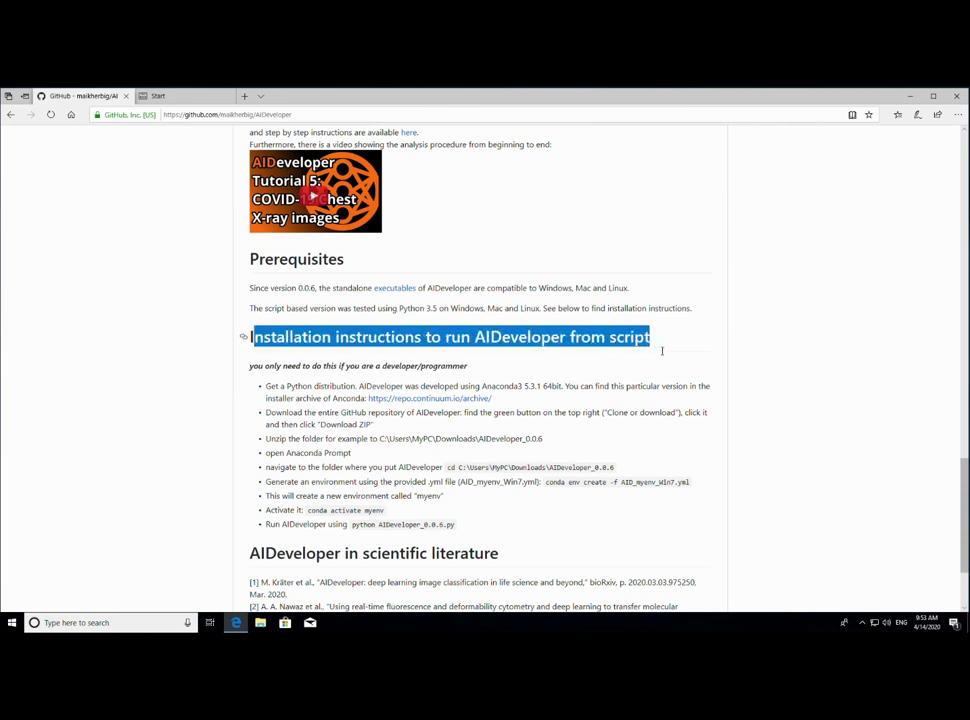
pyautogui.scroll(-1, 470, 414)
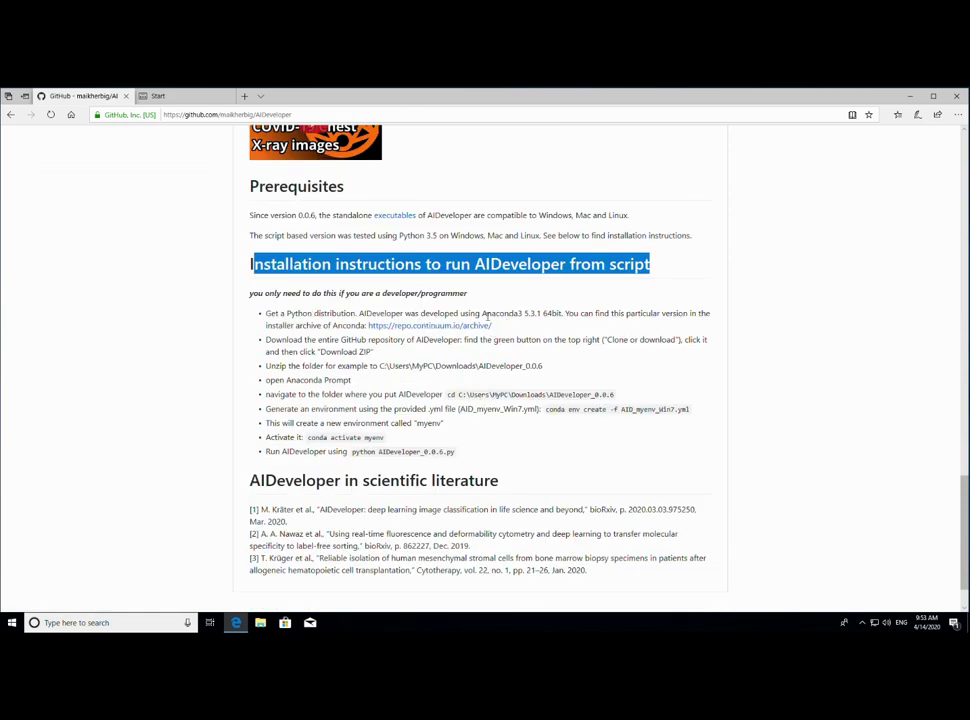
pyautogui.moveTo(486, 317); pyautogui.dragTo(567, 317)
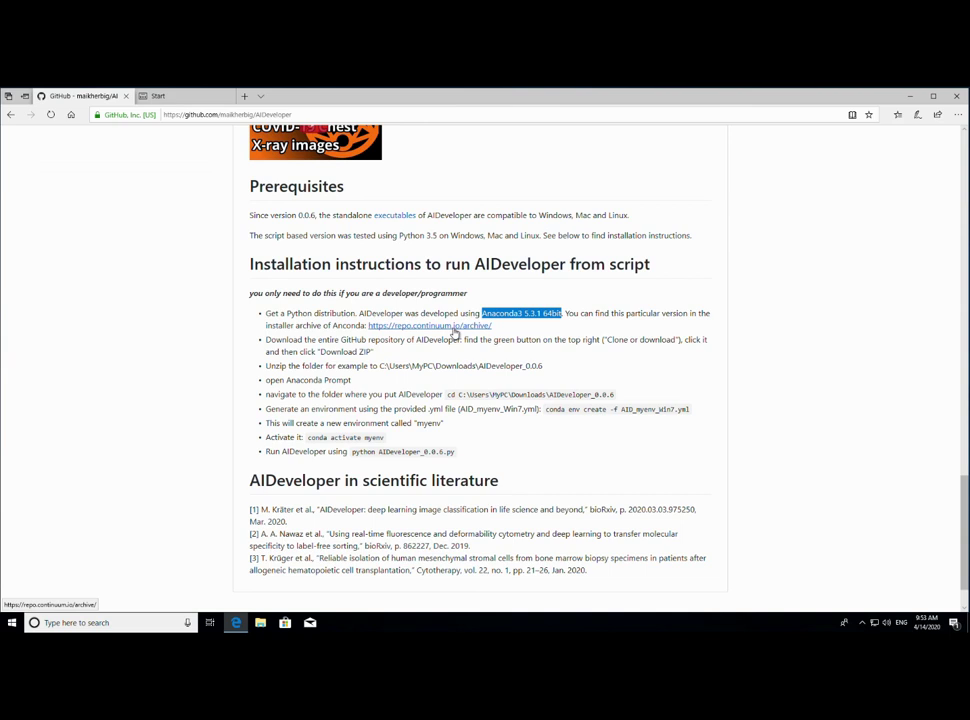
# - Save Anaconda3-5.3.1-Windows-x86_64.exe from the repo.continuum.io archive, then return to the AIDeveloper GitHub page
pyautogui.click(454, 329)
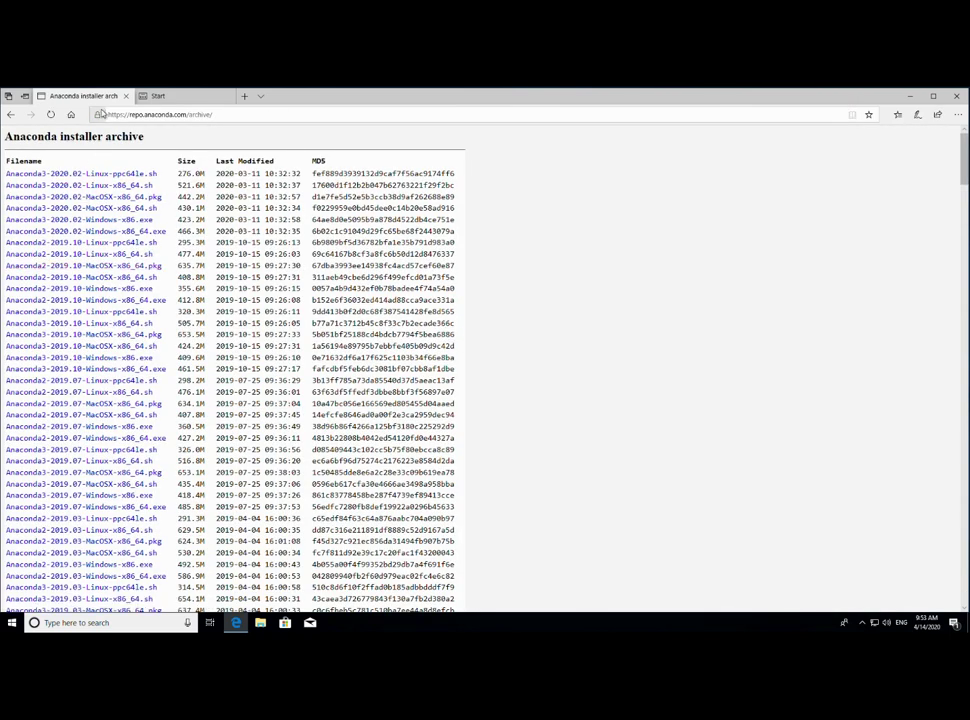
pyautogui.click(170, 97)
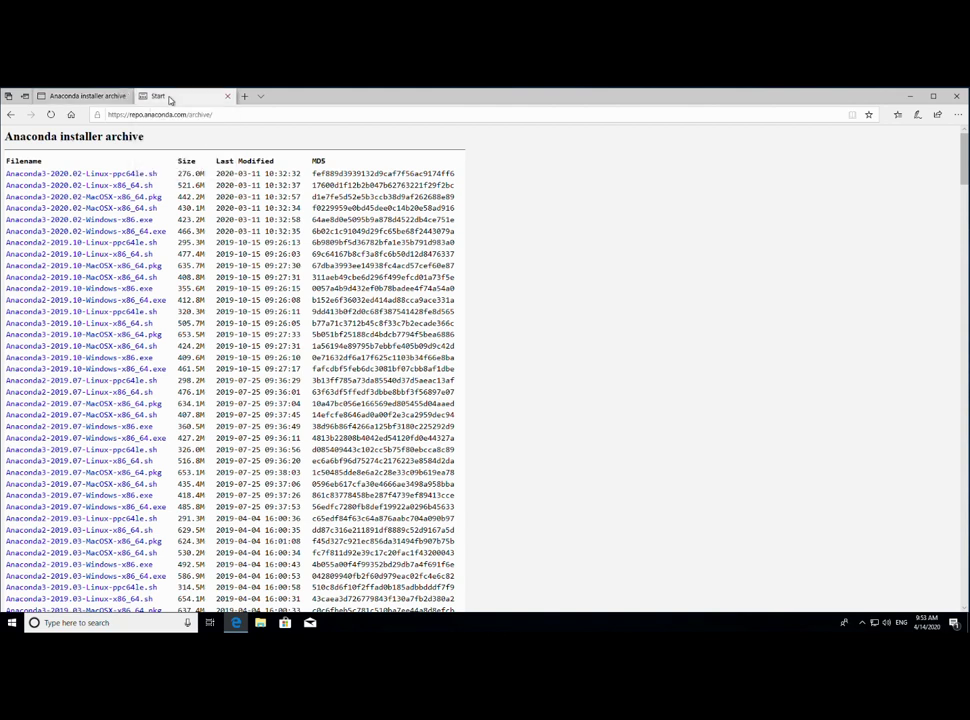
pyautogui.click(88, 97)
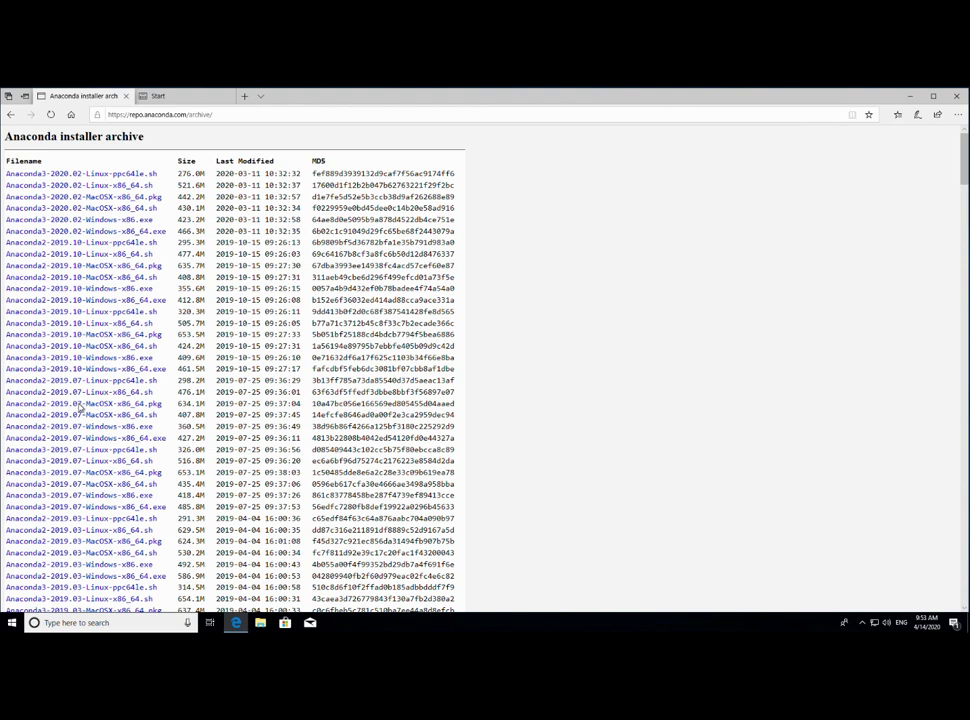
pyautogui.click(12, 116)
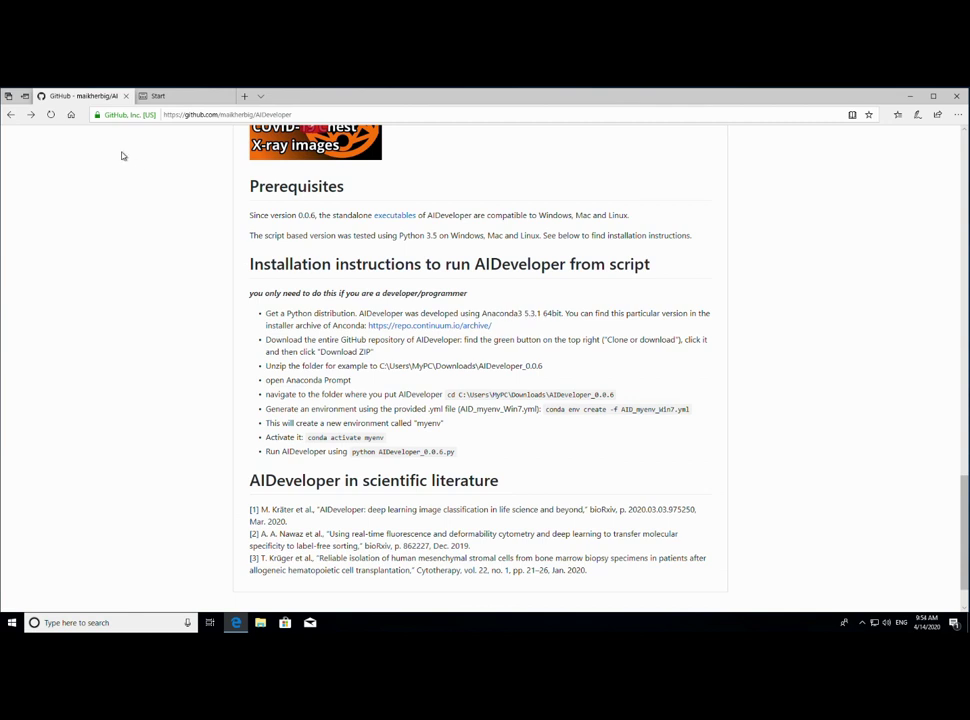
pyautogui.click(31, 115)
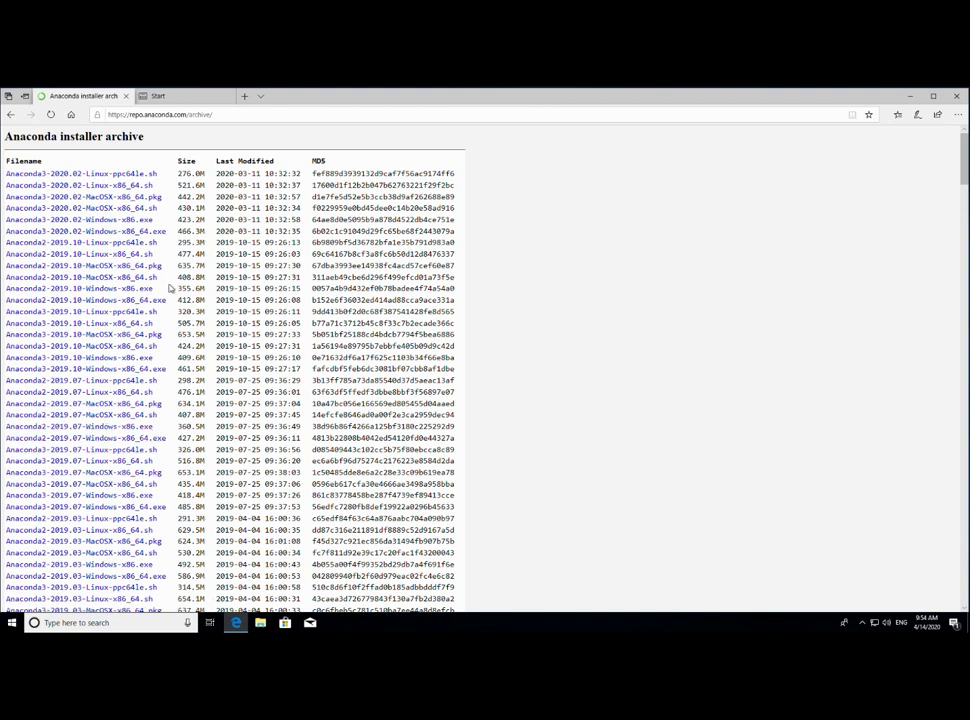
pyautogui.scroll(-5, 93, 381)
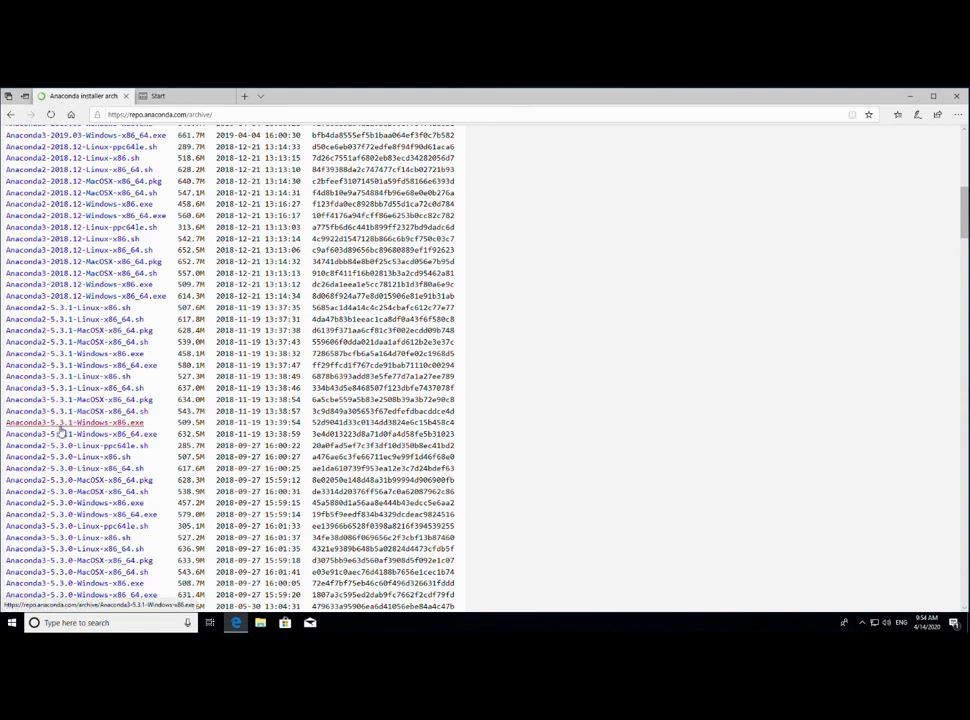
pyautogui.click(122, 442)
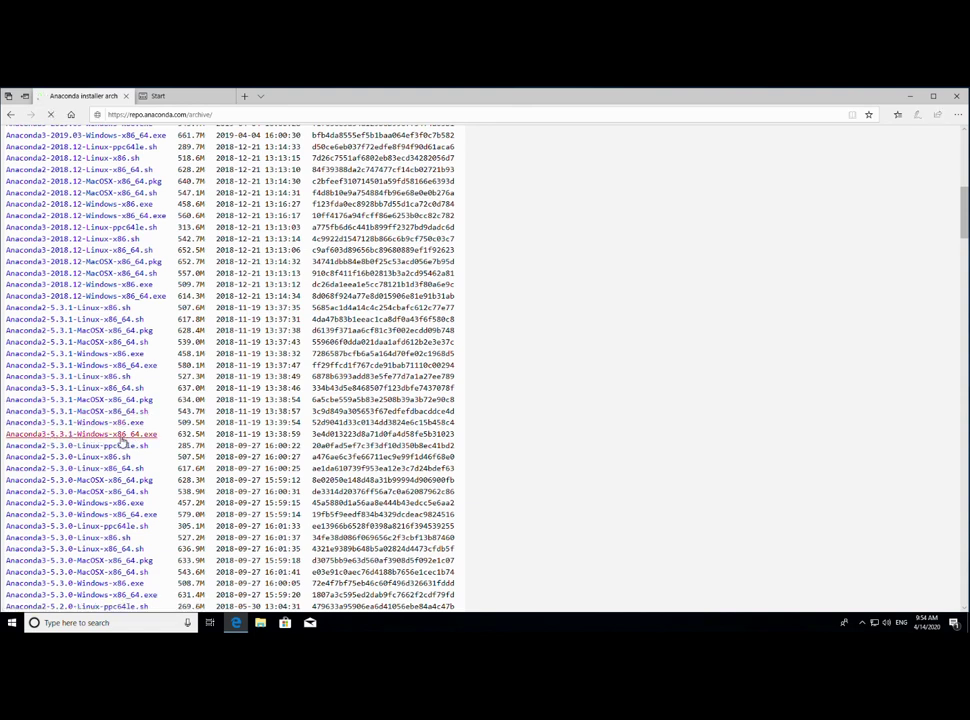
pyautogui.click(600, 598)
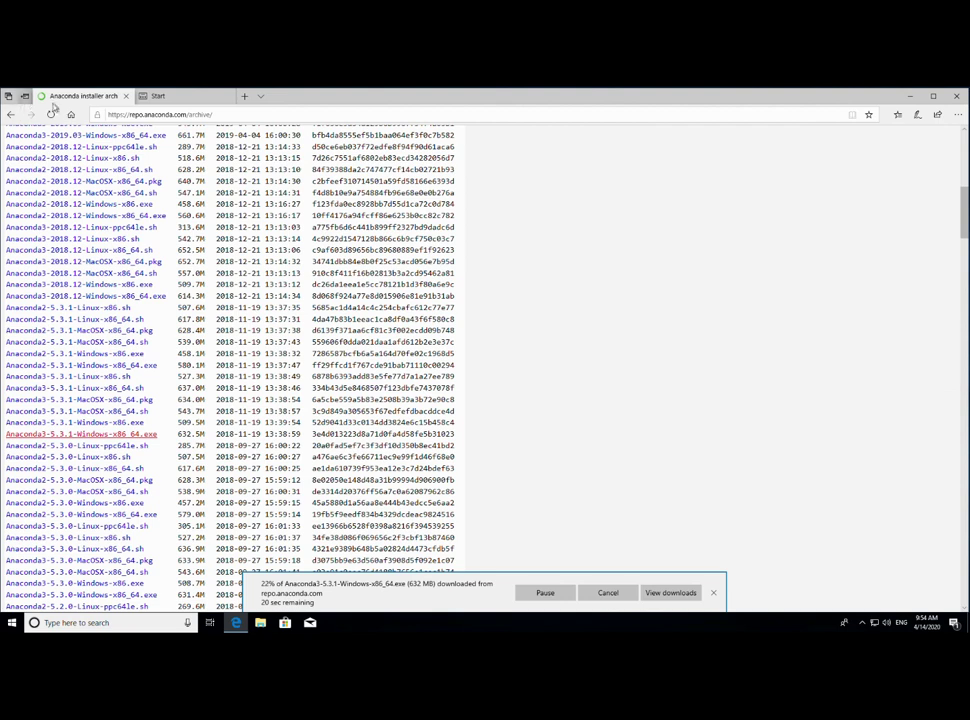
pyautogui.click(11, 114)
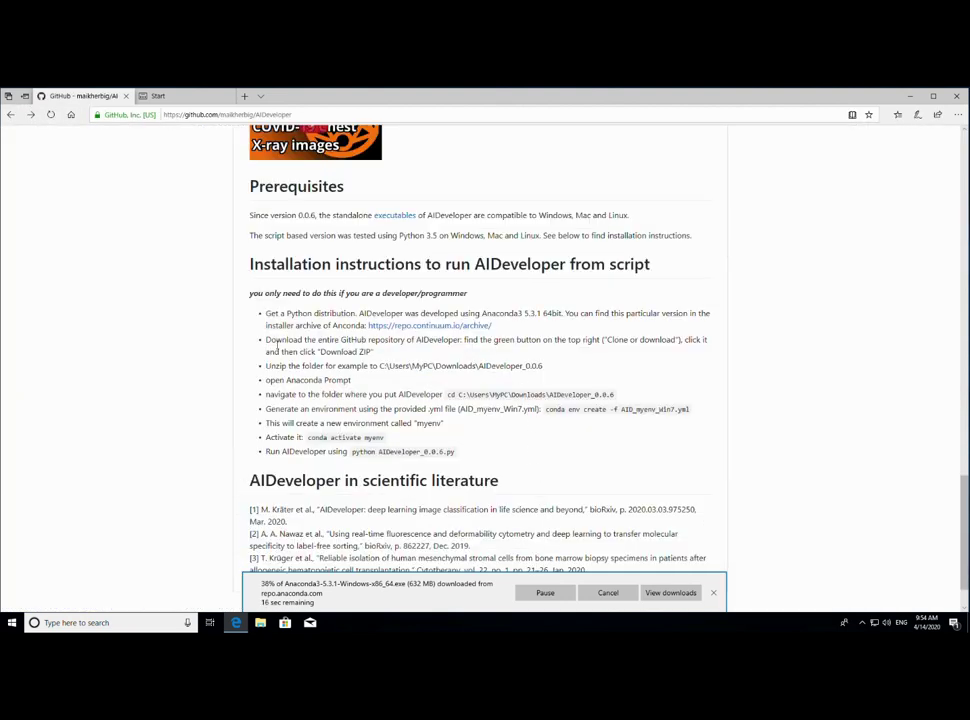
# - Download the AIDeveloper repository as a ZIP via Clone or download
pyautogui.moveTo(267, 342); pyautogui.dragTo(394, 352)
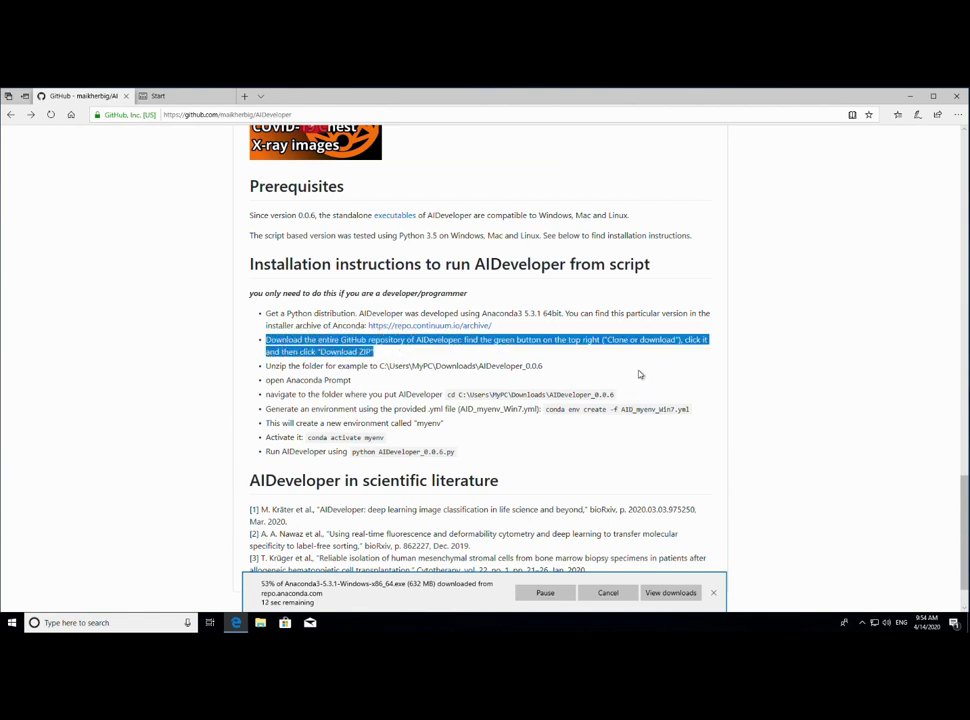
pyautogui.scroll(15, 645, 382)
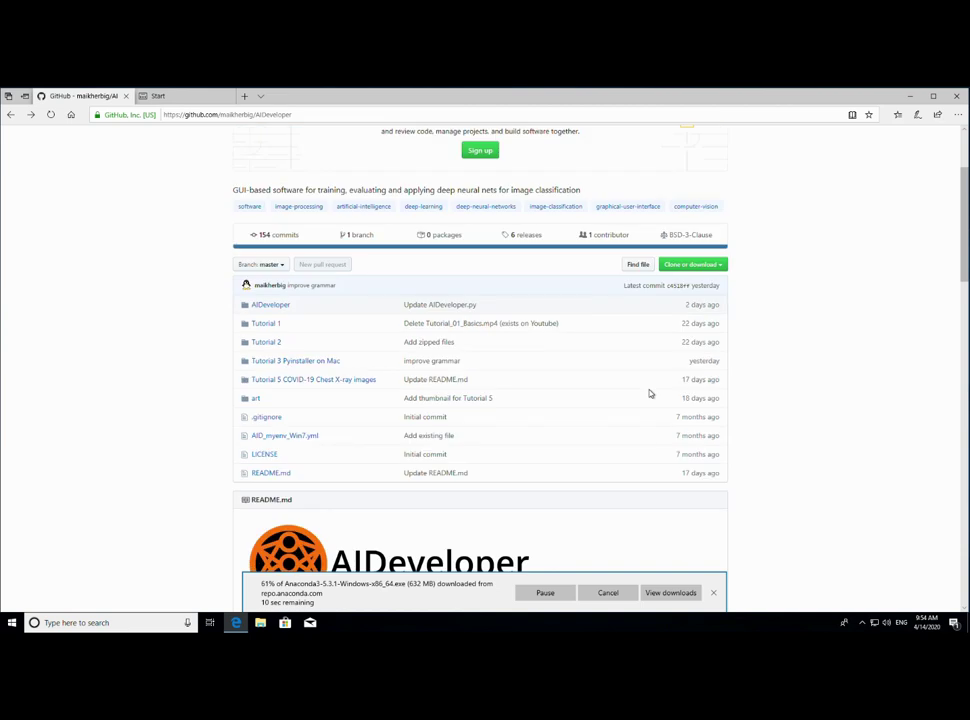
pyautogui.click(672, 411)
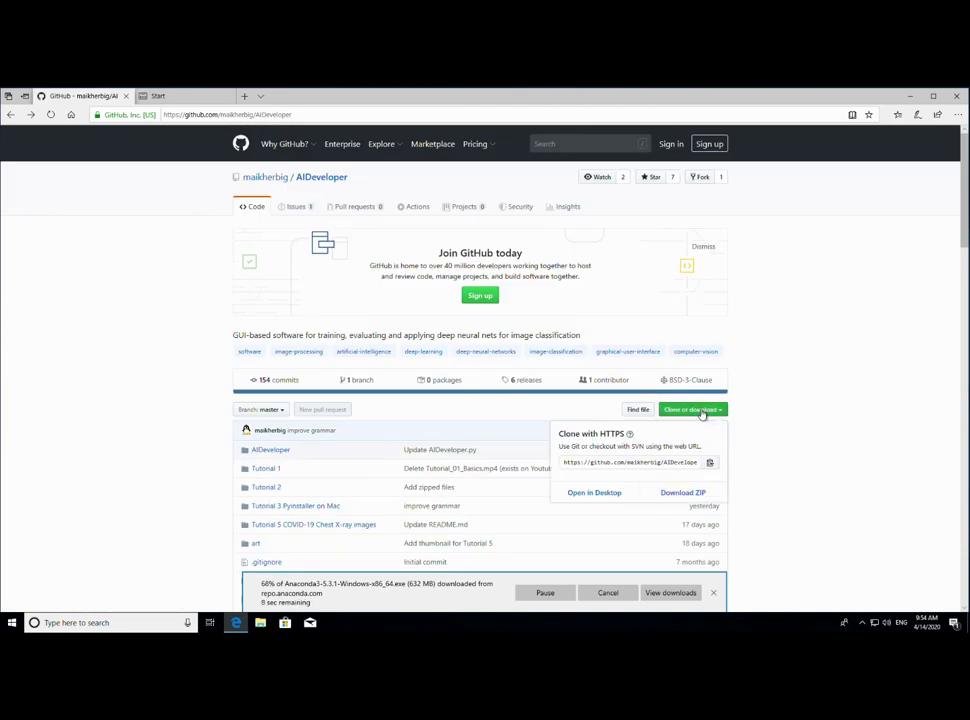
pyautogui.click(670, 494)
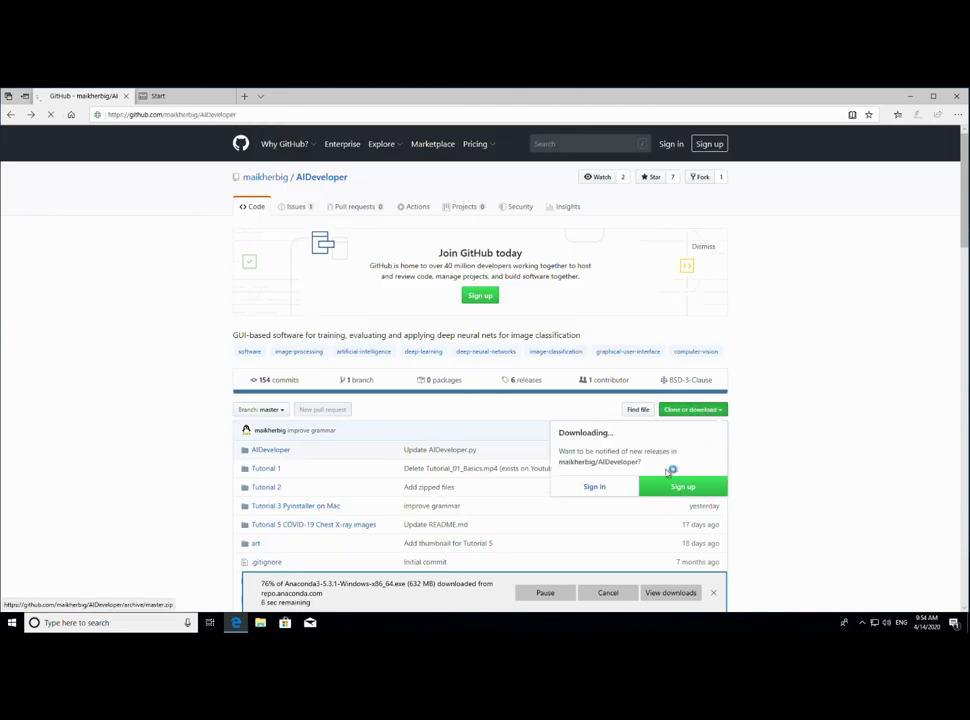
pyautogui.click(797, 440)
# - Open the downloaded AIDeveloper-master.zip and show the finished Anaconda installer in its folder
pyautogui.scroll(-10, 797, 440)
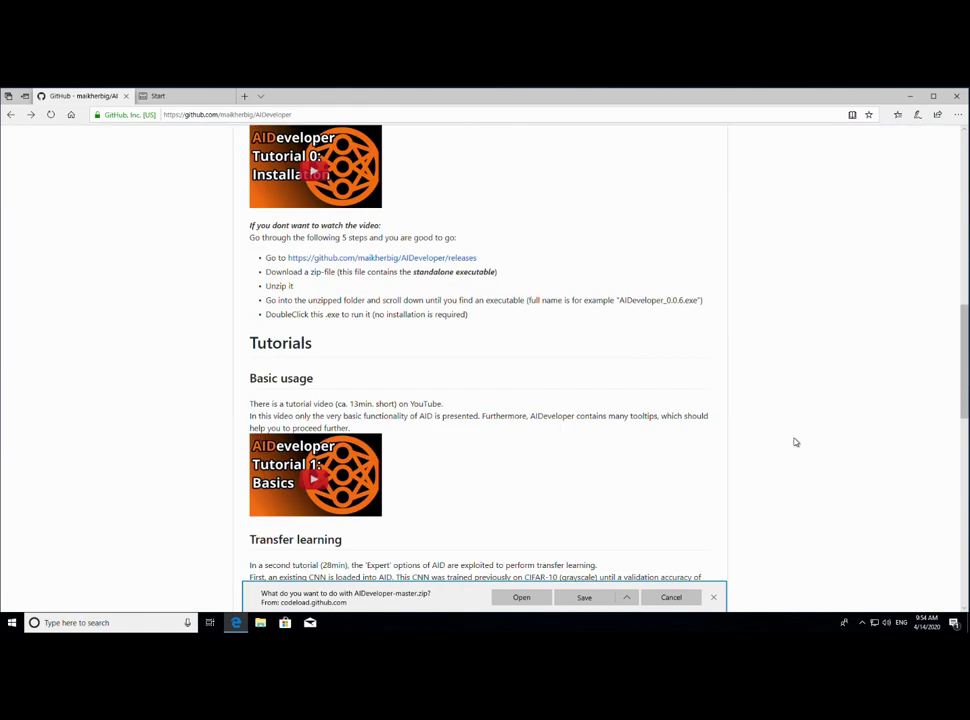
pyautogui.scroll(-3, 780, 433)
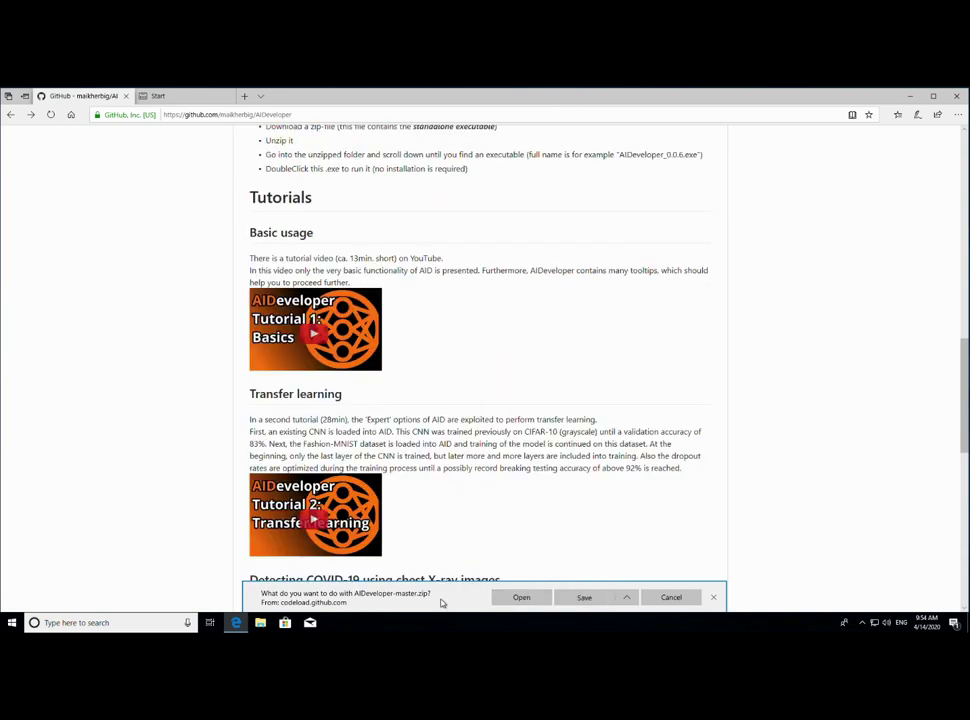
pyautogui.click(516, 600)
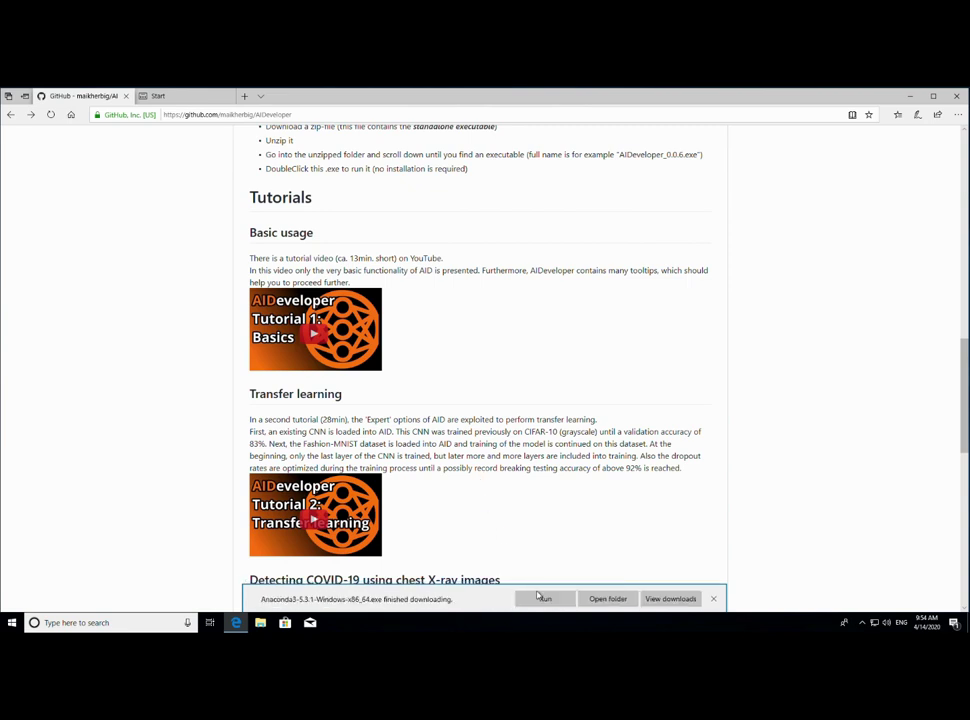
pyautogui.click(598, 601)
# - Arrange the Explorer windows and start Extract all on the AIDeveloper-master archive
pyautogui.click(260, 622)
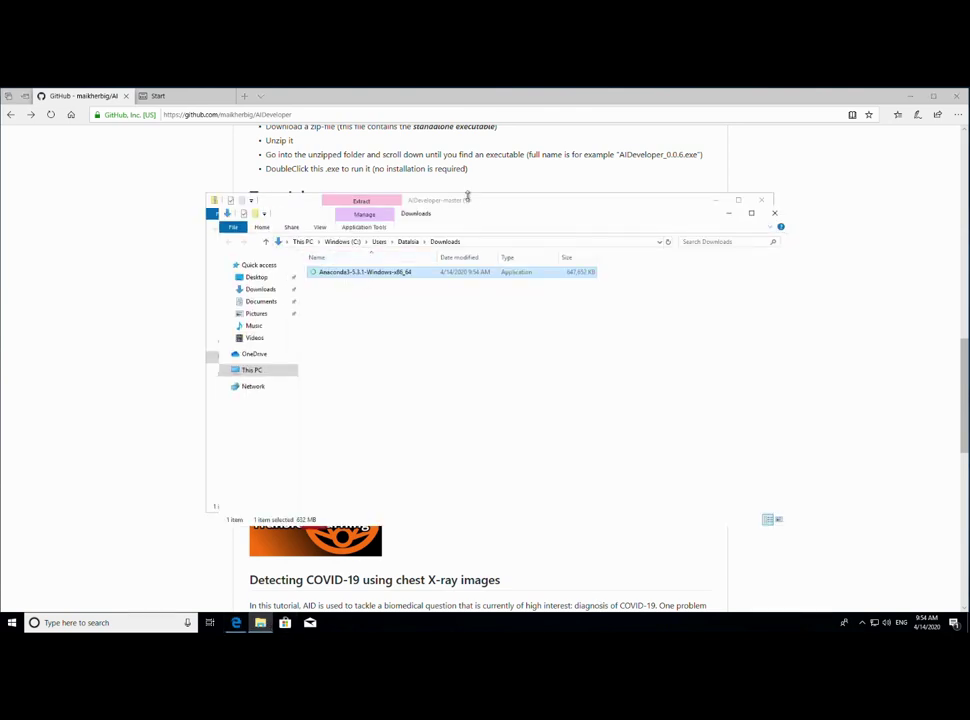
pyautogui.moveTo(487, 221); pyautogui.dragTo(707, 250)
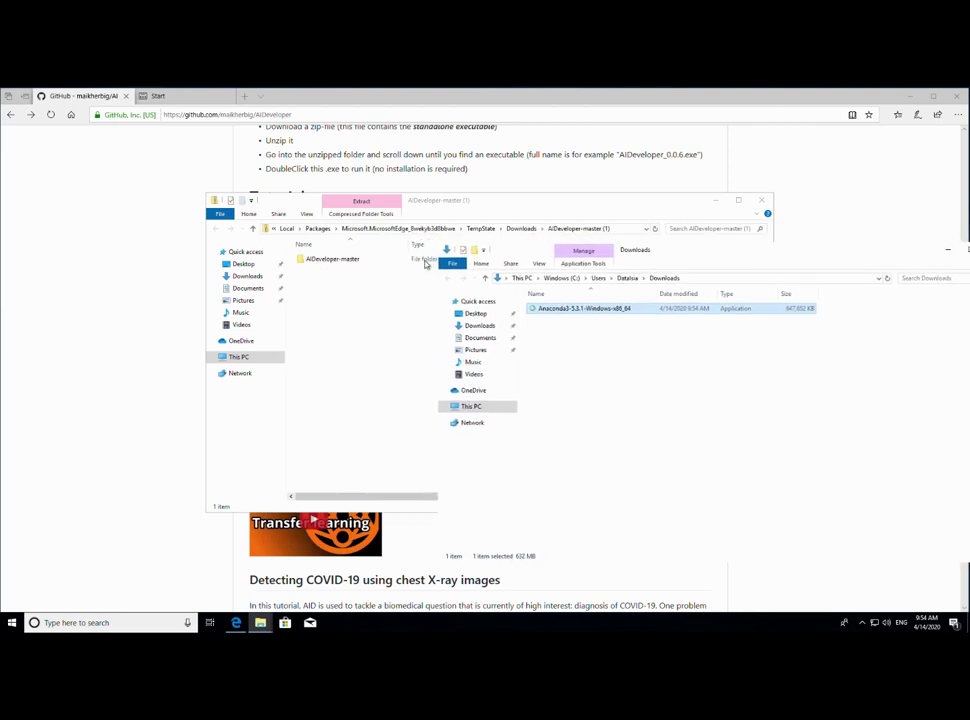
pyautogui.click(413, 246)
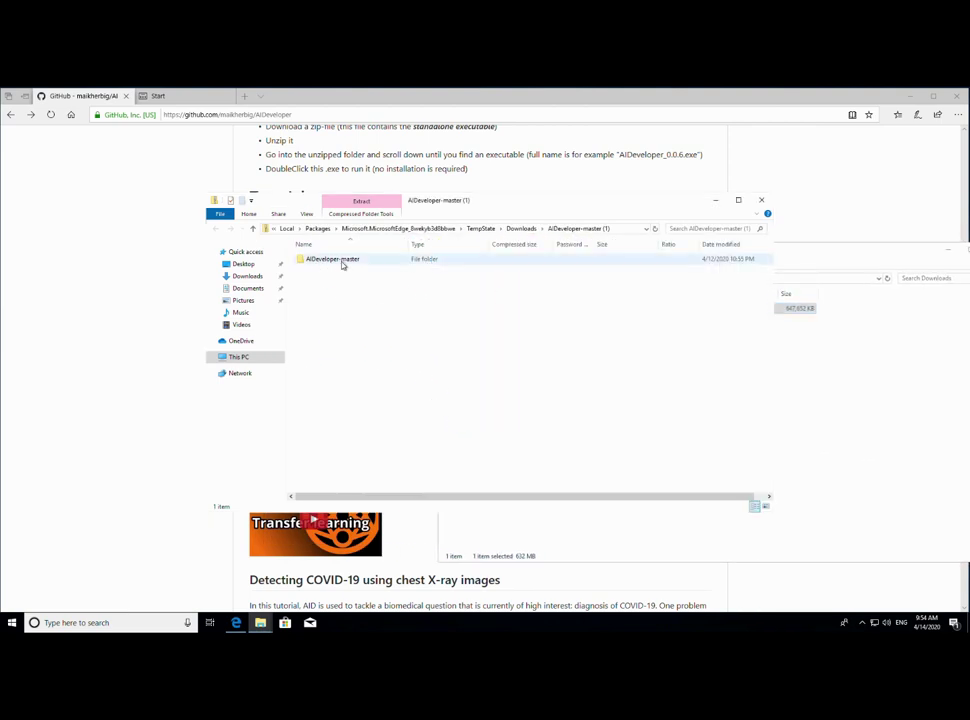
pyautogui.click(378, 206)
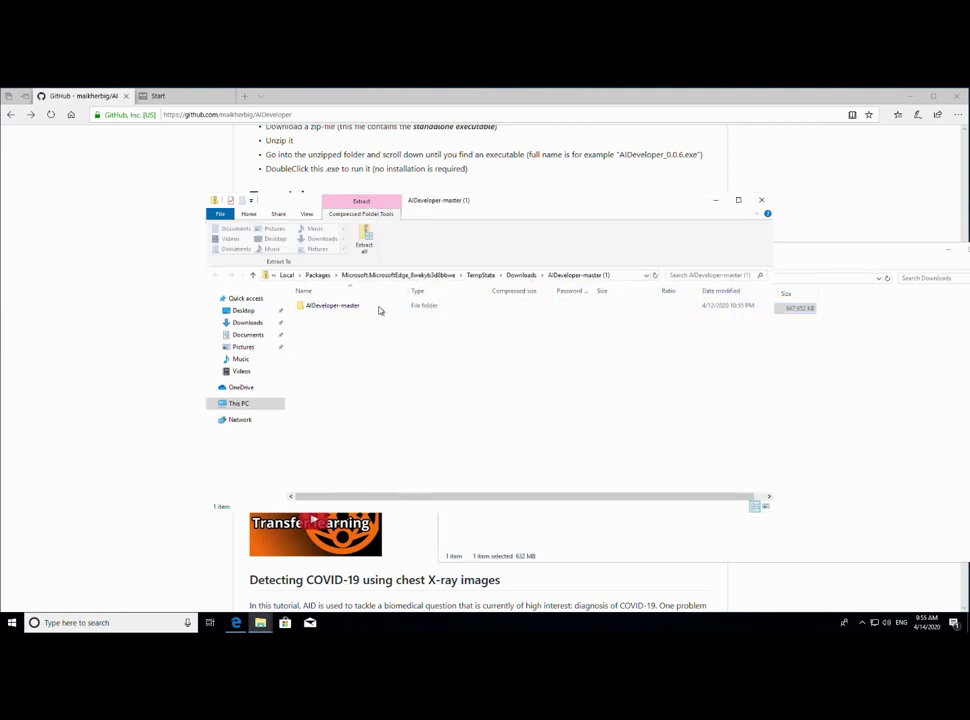
pyautogui.click(364, 237)
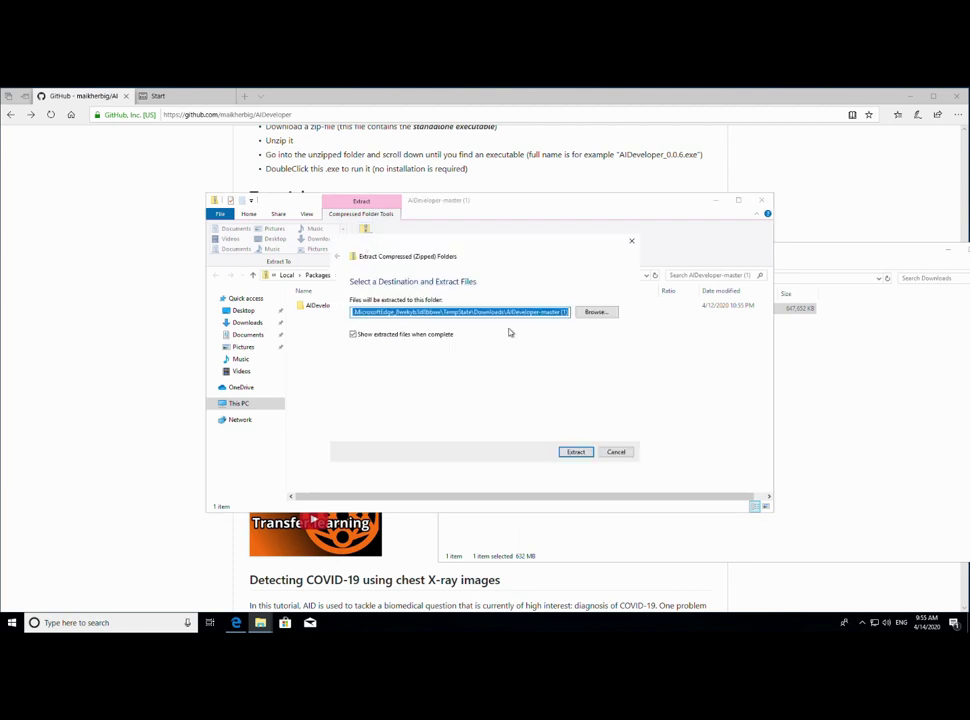
# - Browse to Downloads and create a New folder as the extraction destination
pyautogui.click(596, 312)
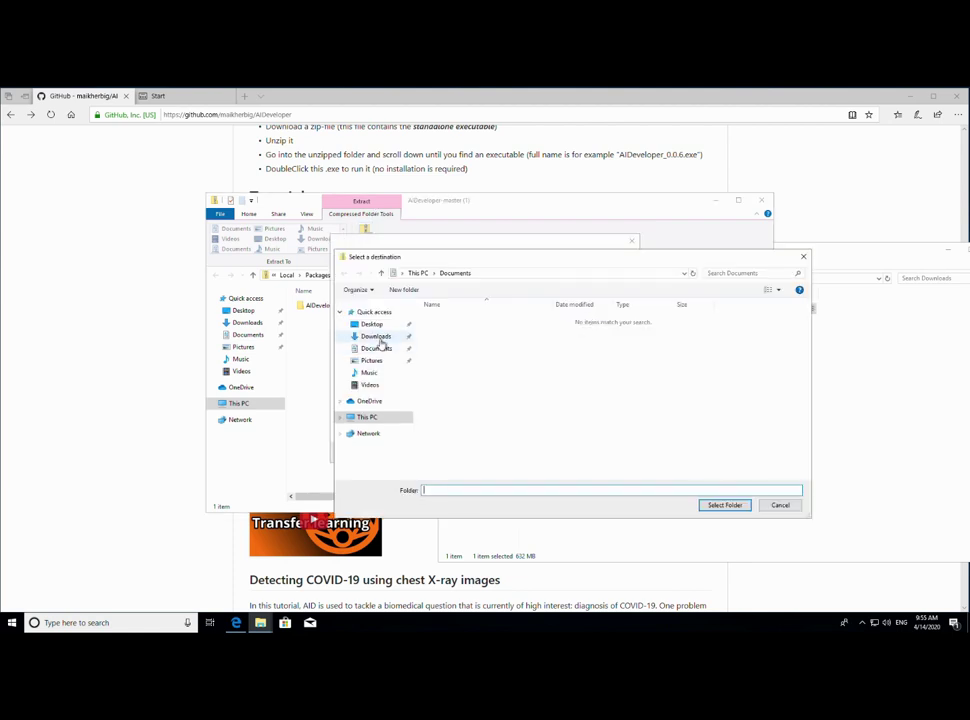
pyautogui.click(377, 337)
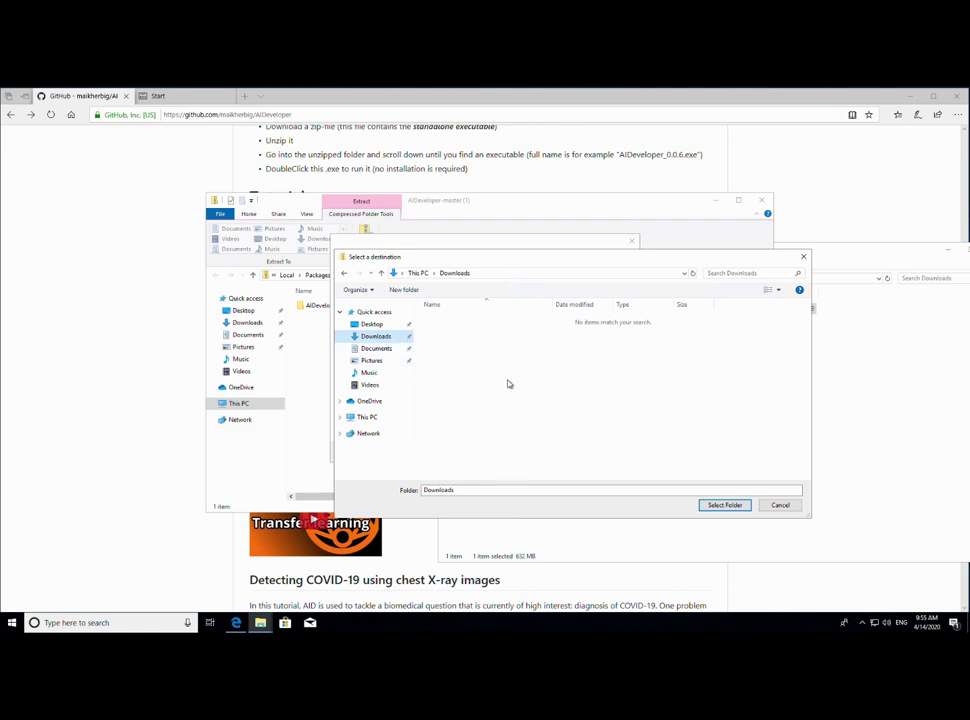
pyautogui.click(405, 289)
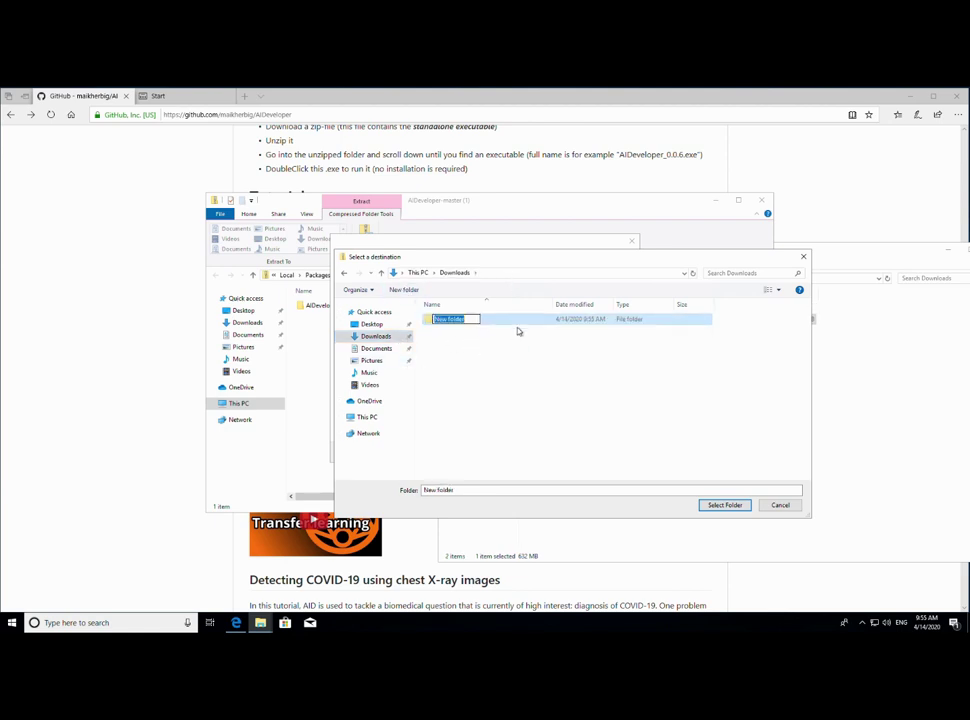
pyautogui.click(658, 446)
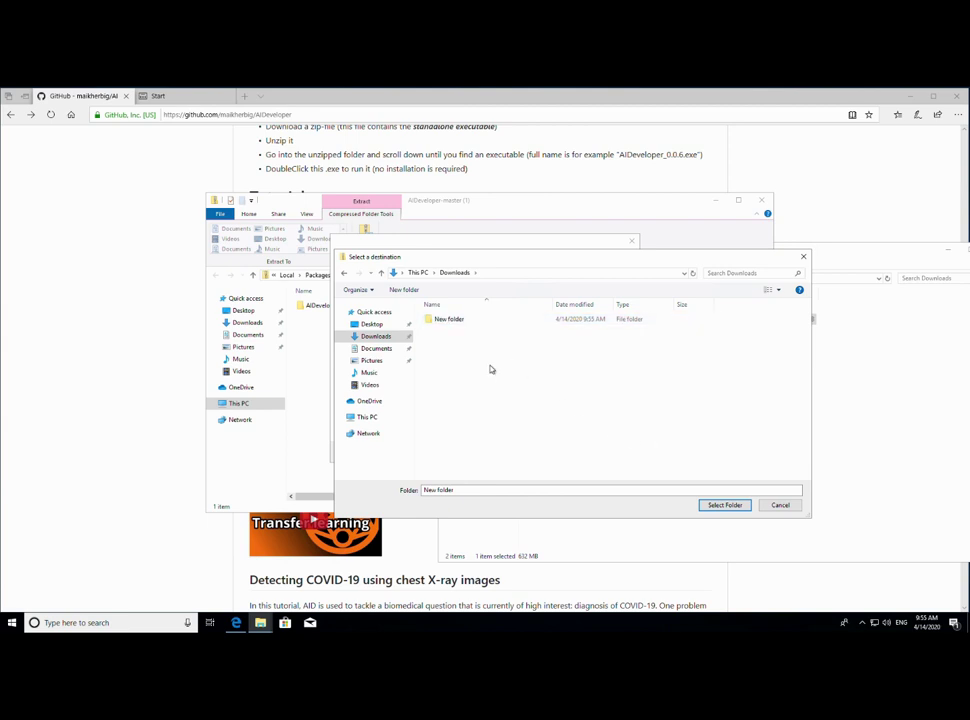
pyautogui.click(716, 506)
# - Trim the destination path to Downloads\ and extract, showing the copy progress details
pyautogui.moveTo(476, 314); pyautogui.dragTo(442, 314)
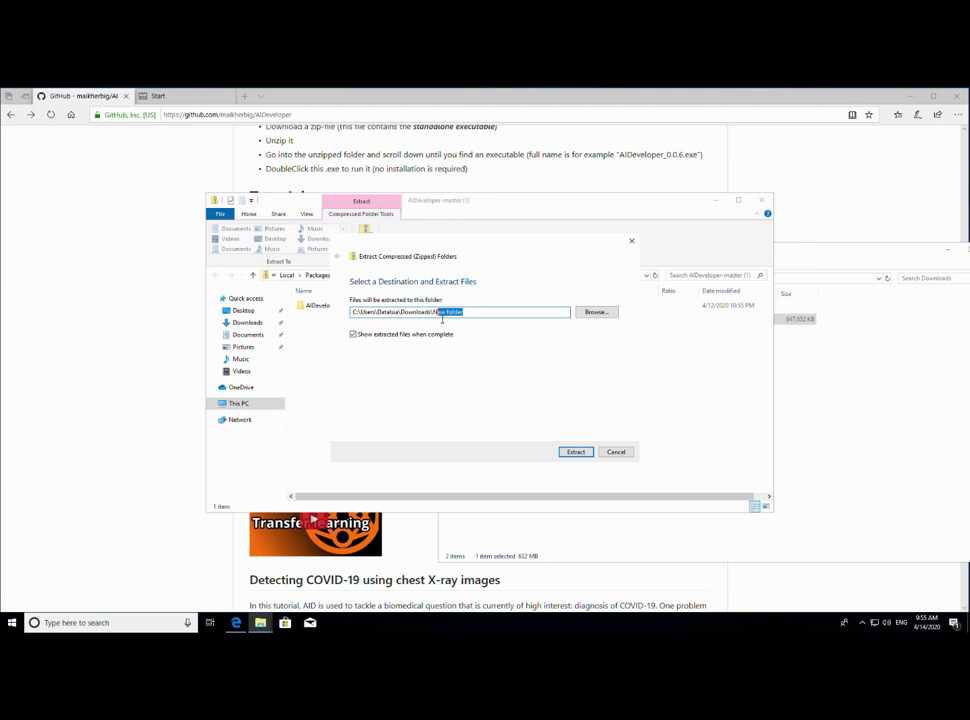
pyautogui.press('BackSpace')
pyautogui.press('BackSpace')
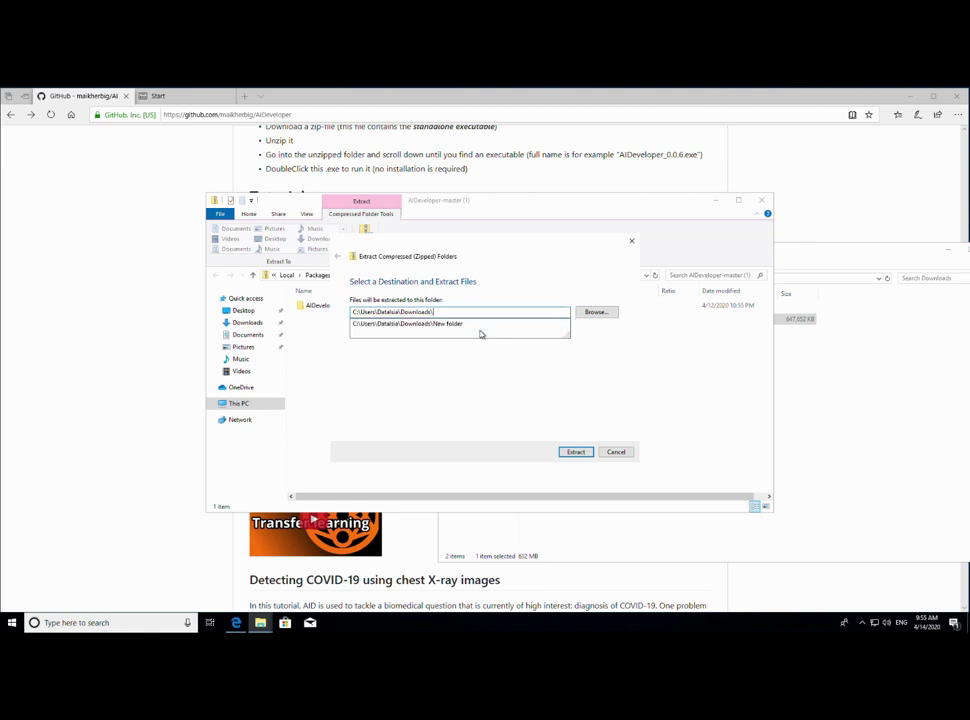
pyautogui.click(575, 452)
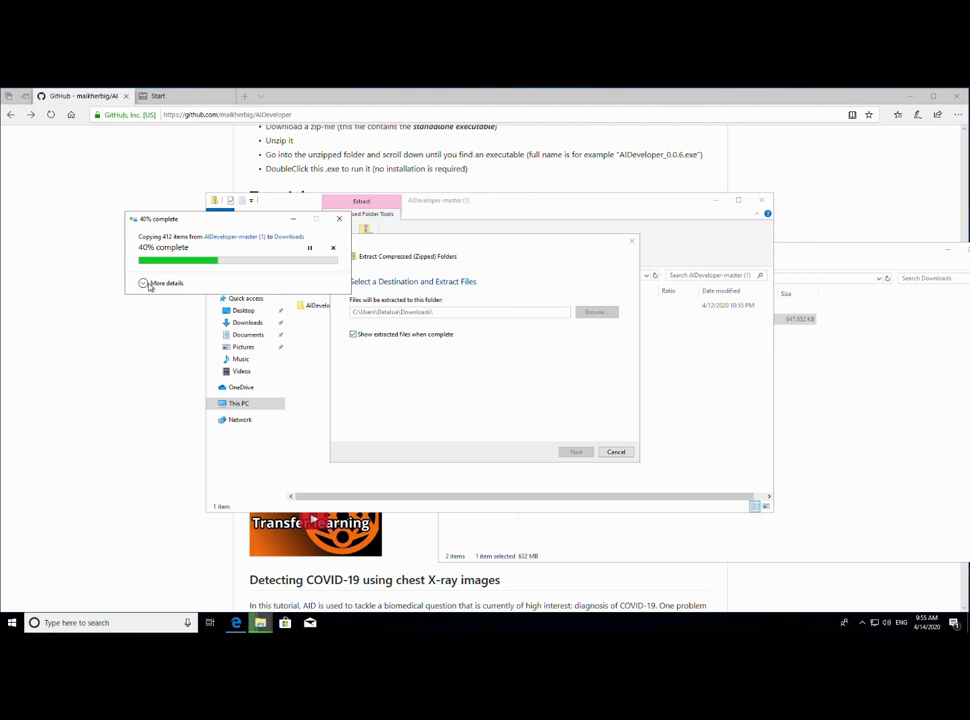
pyautogui.click(158, 283)
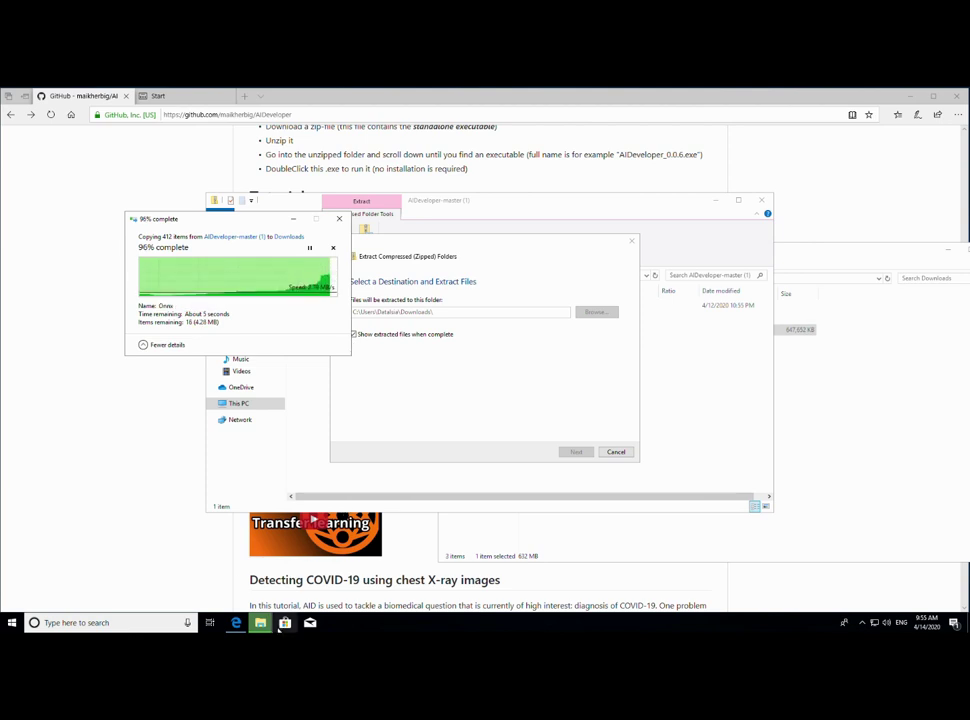
pyautogui.moveTo(262, 624)
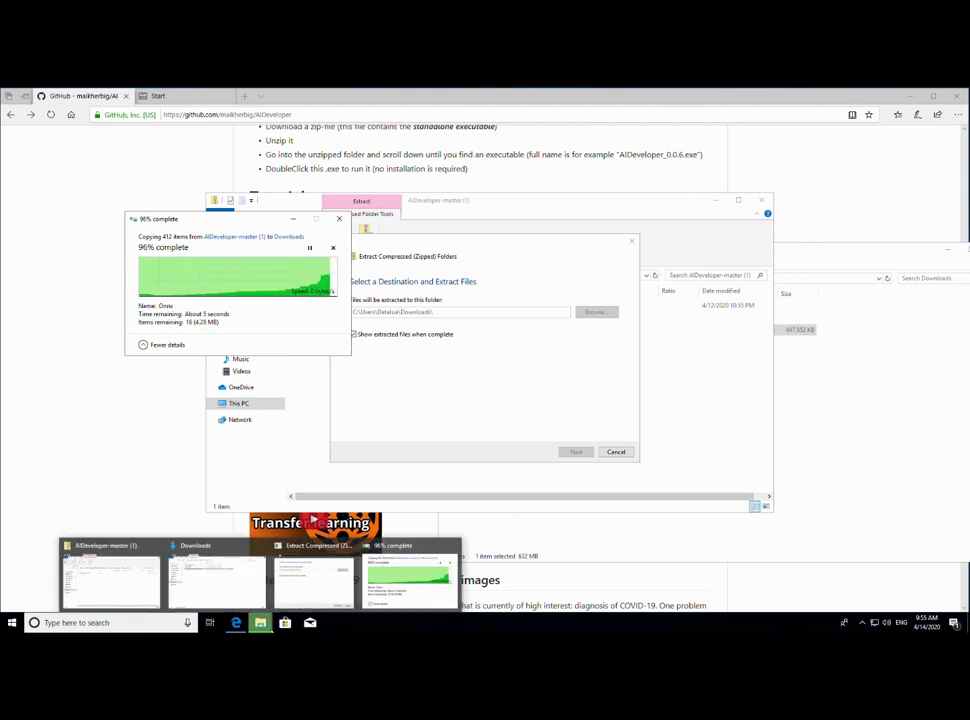
pyautogui.click(327, 586)
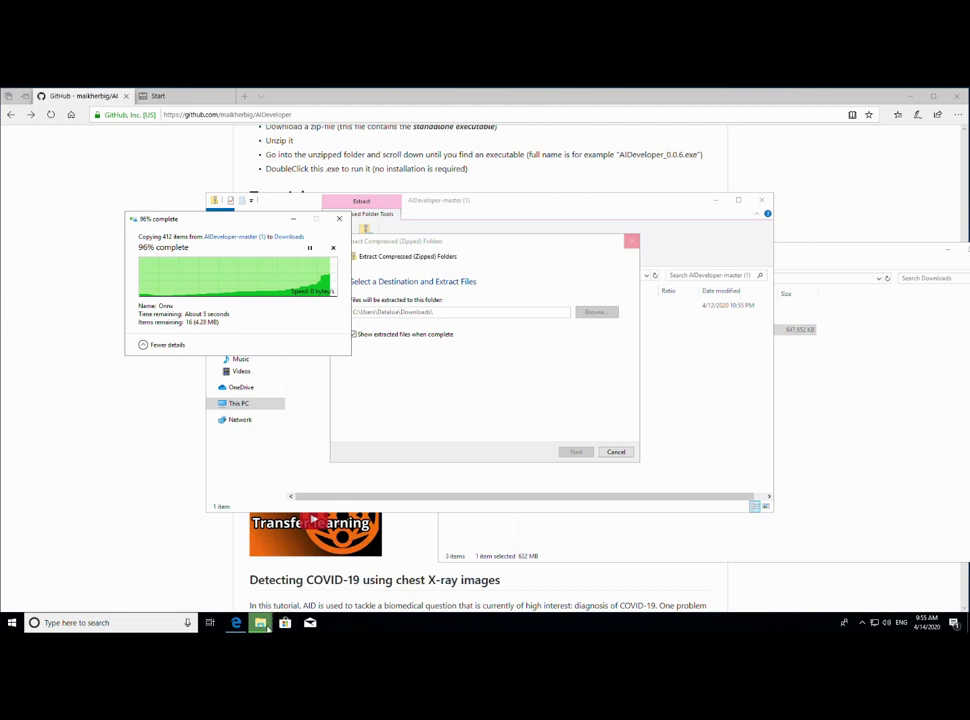
# - Install Anaconda3 5.3.1 for all users into C:\ProgramData\Anaconda3 with default options
pyautogui.moveTo(260, 622)
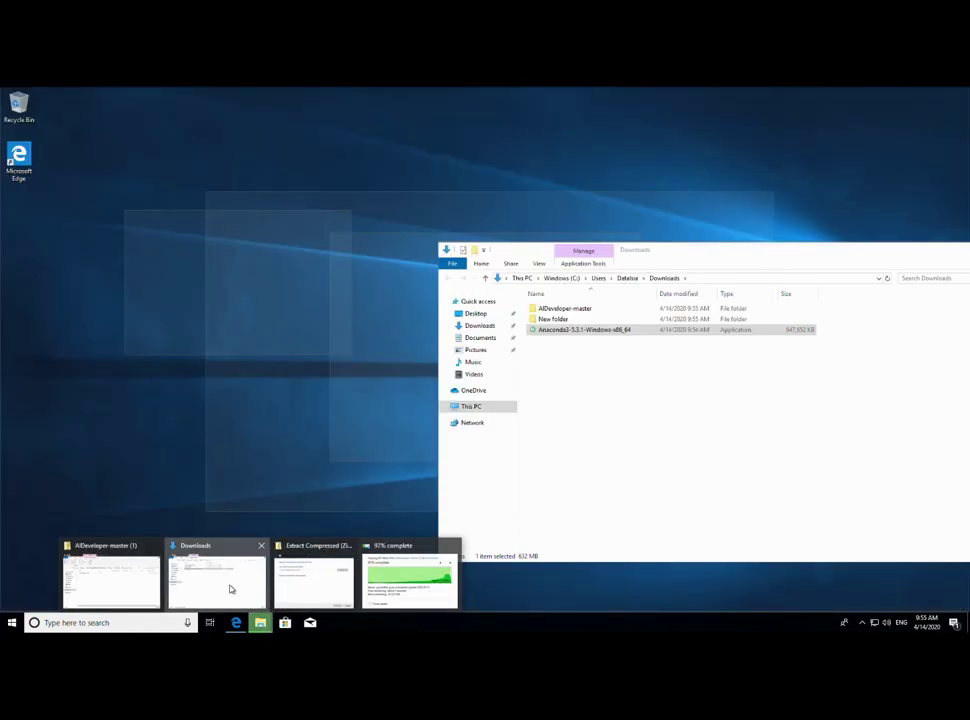
pyautogui.click(231, 588)
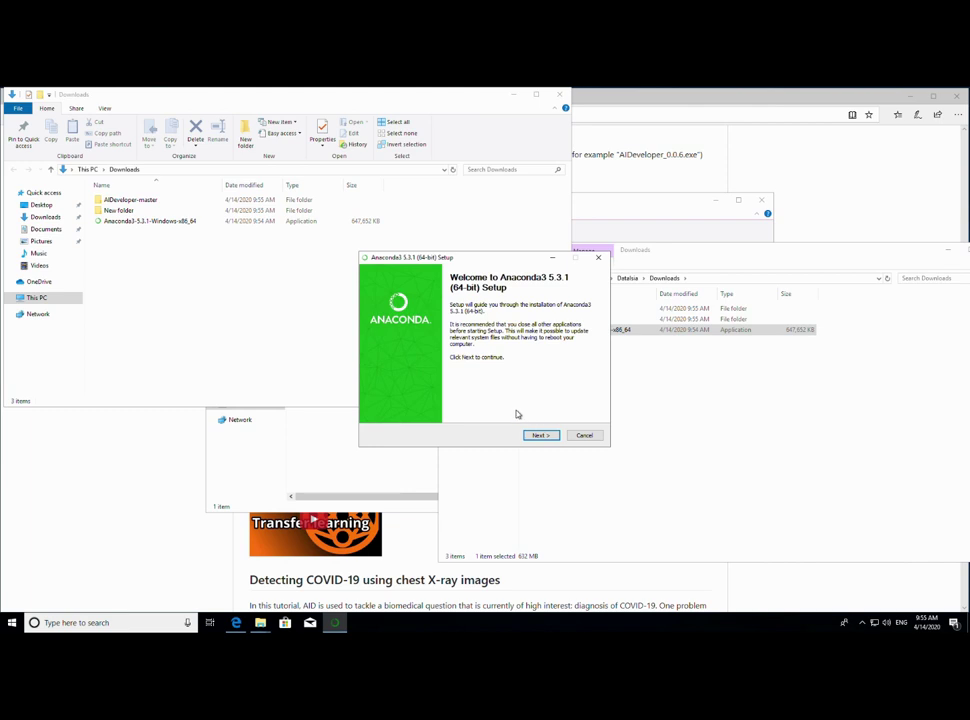
pyautogui.click(540, 435)
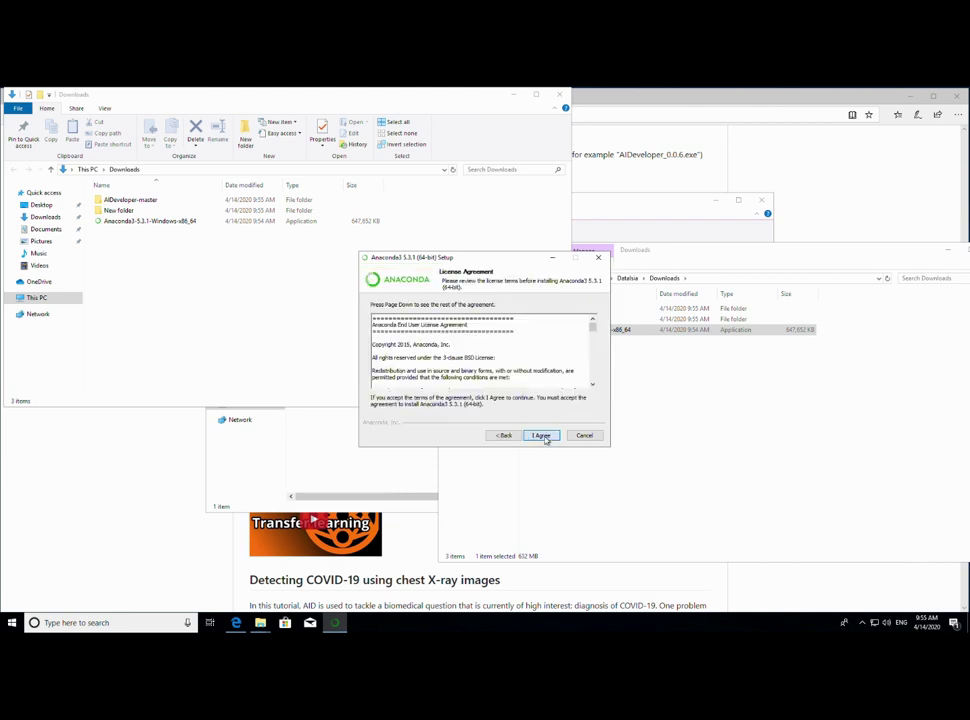
pyautogui.click(545, 439)
pyautogui.click(409, 364)
pyautogui.click(542, 437)
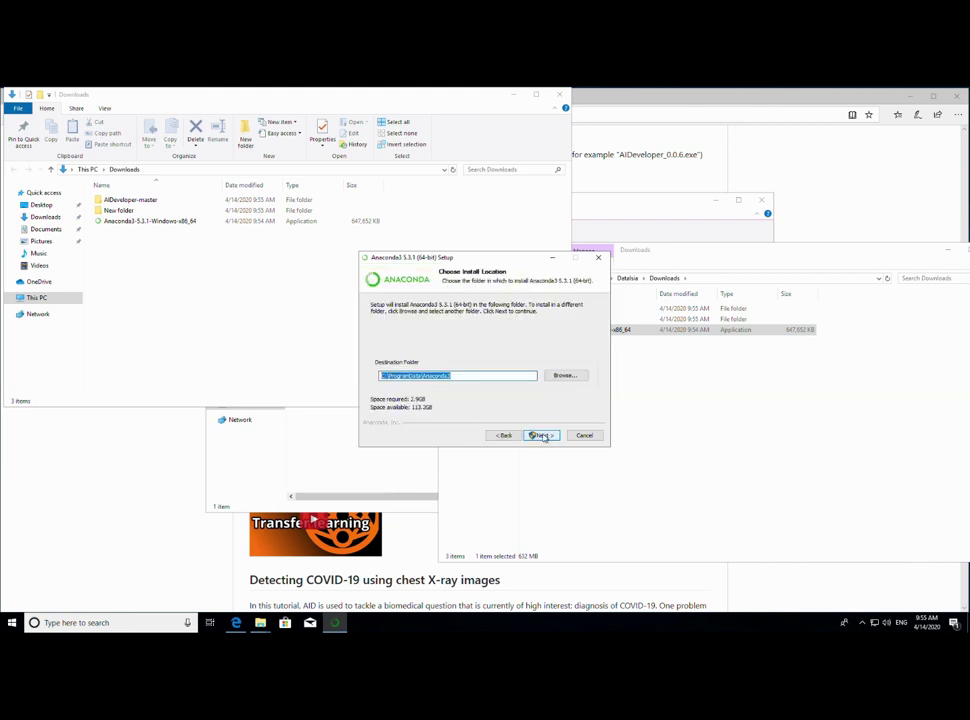
pyautogui.click(542, 437)
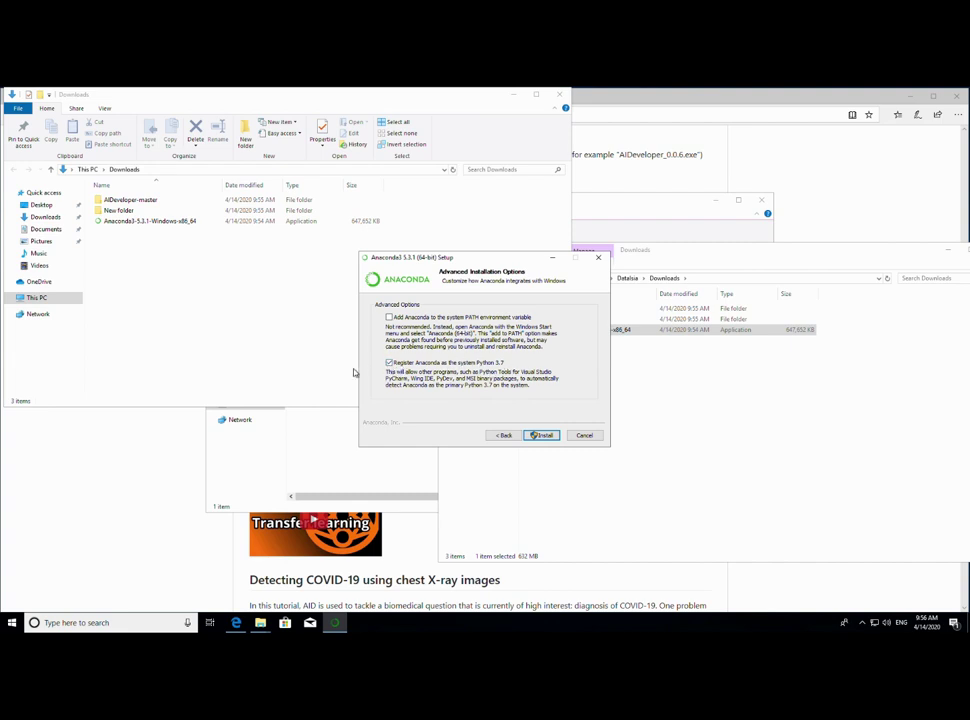
pyautogui.click(532, 436)
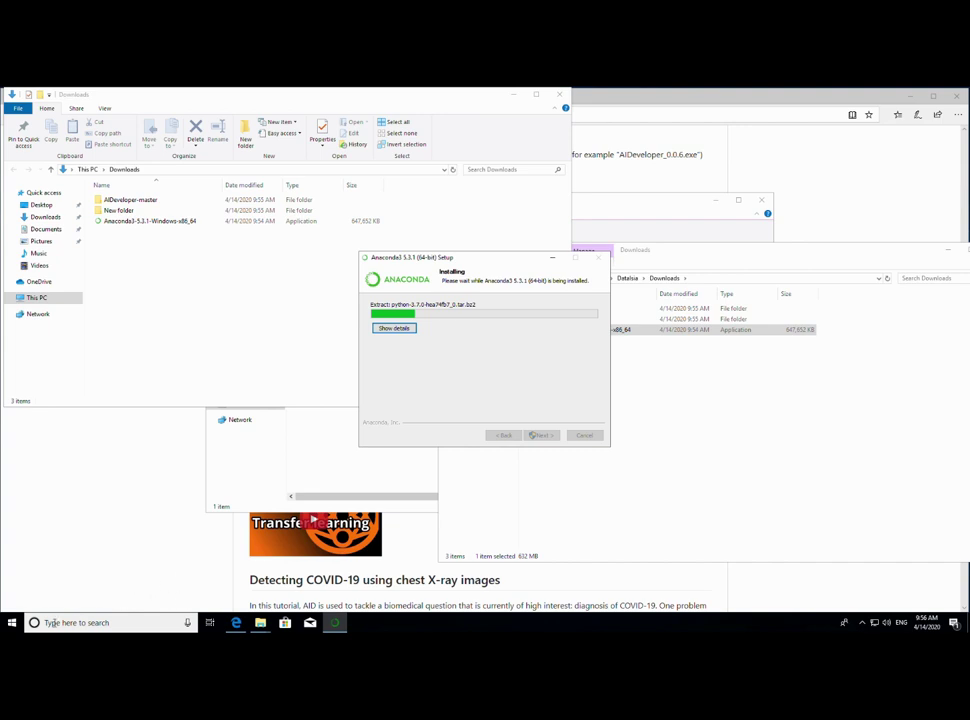
# - Launch Device Manager by searching 'device manager' from the Start menu
pyautogui.click(12, 622)
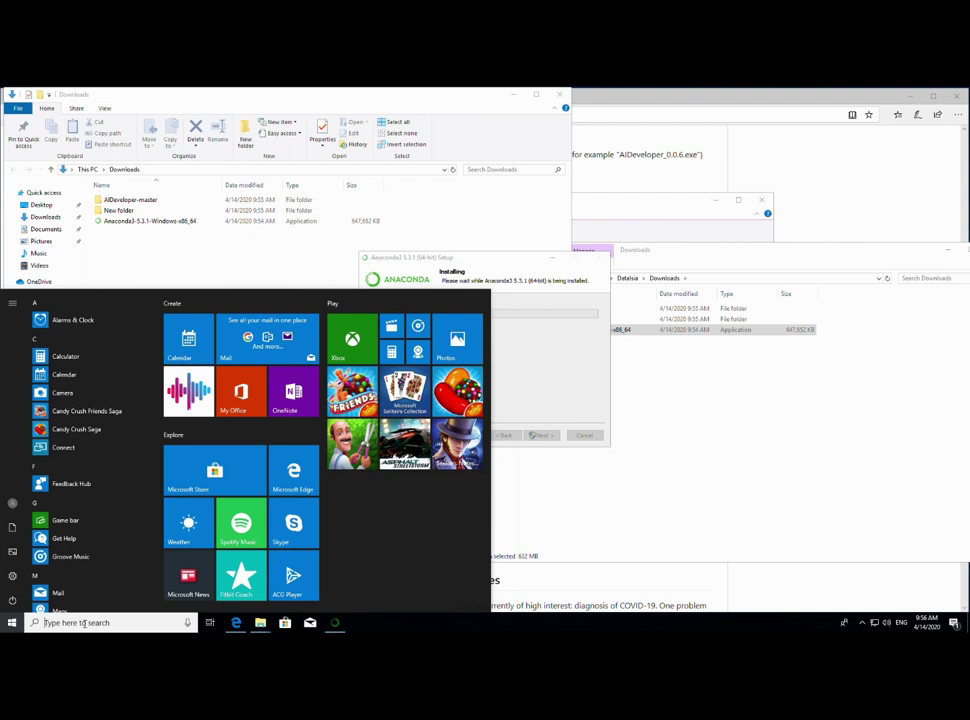
pyautogui.write('devi')
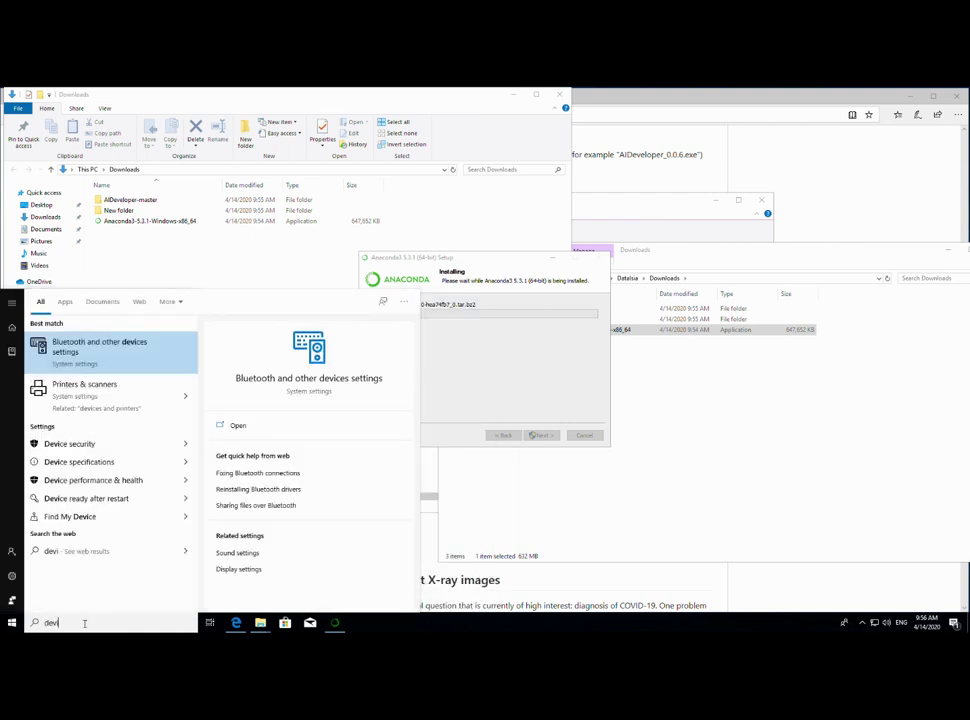
pyautogui.write('ce manager')
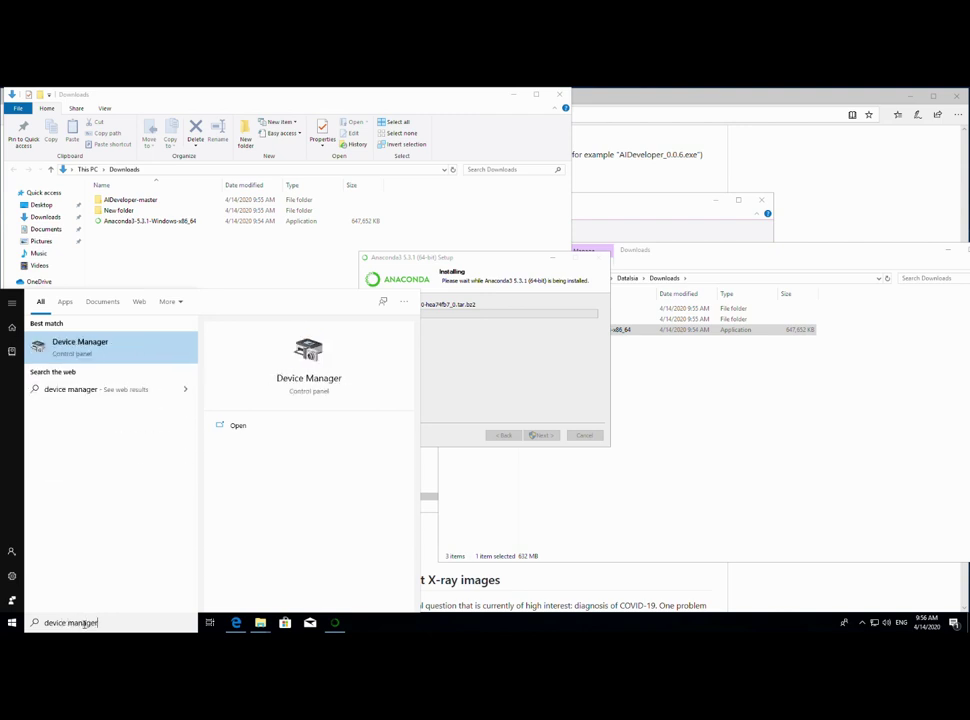
pyautogui.press('Return')
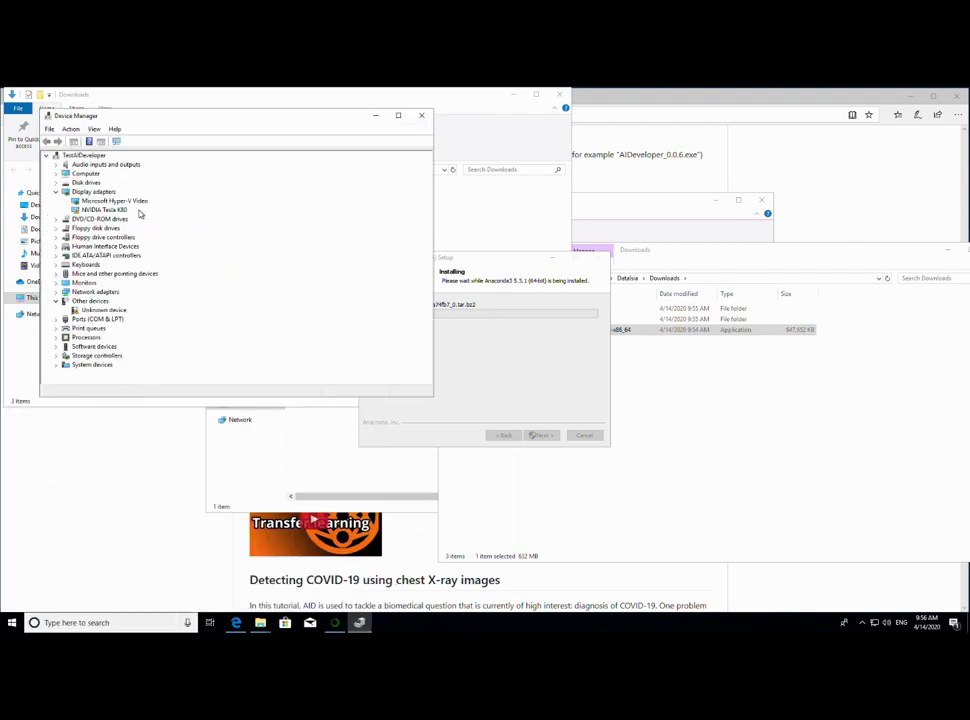
# - Check the NVIDIA Tesla K80 status (Code 14), decline restarting, and minimize Device Manager
pyautogui.click(114, 211)
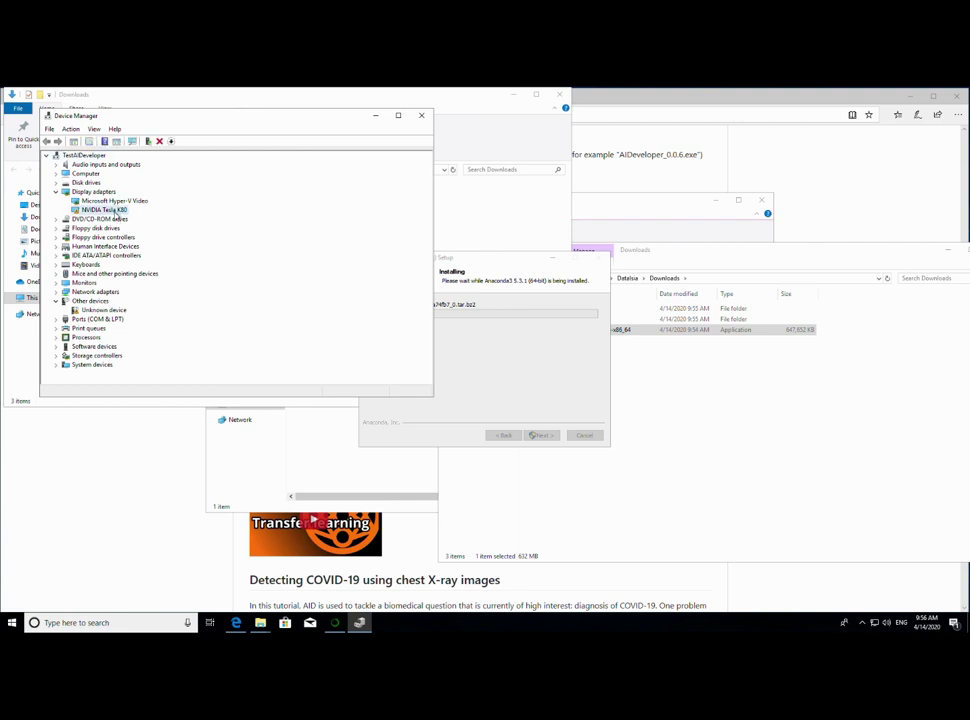
pyautogui.doubleClick(116, 212)
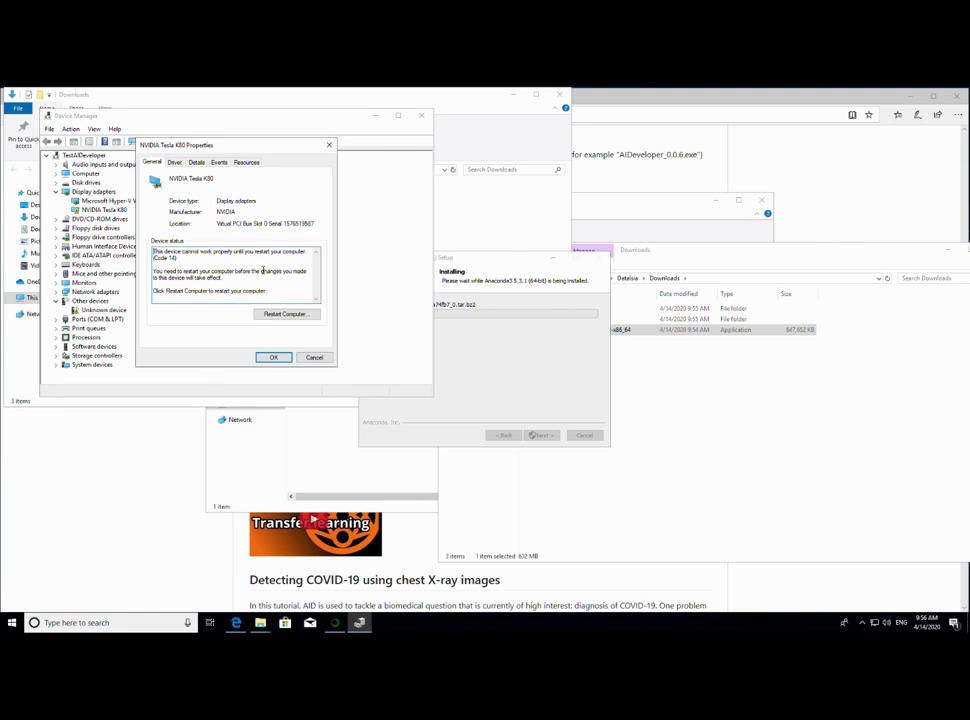
pyautogui.click(313, 358)
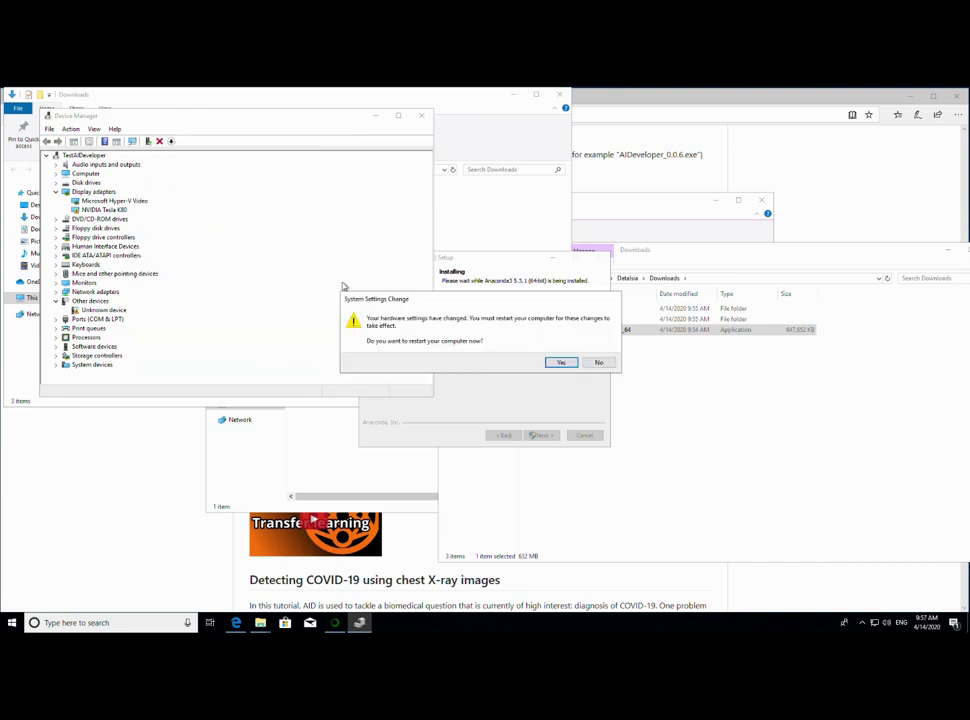
pyautogui.click(598, 363)
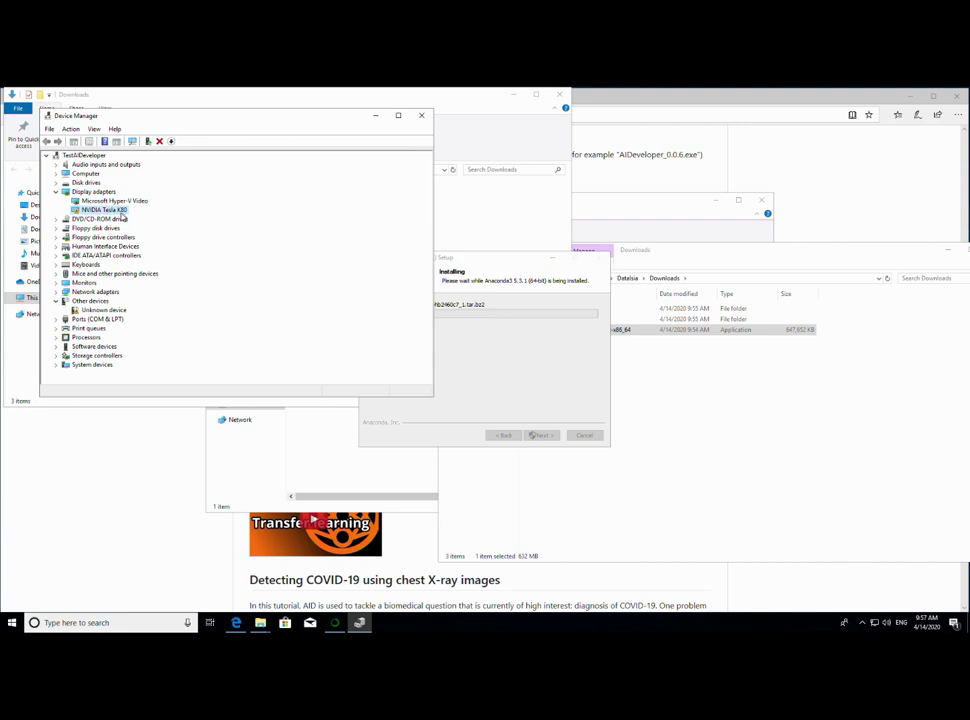
pyautogui.click(376, 116)
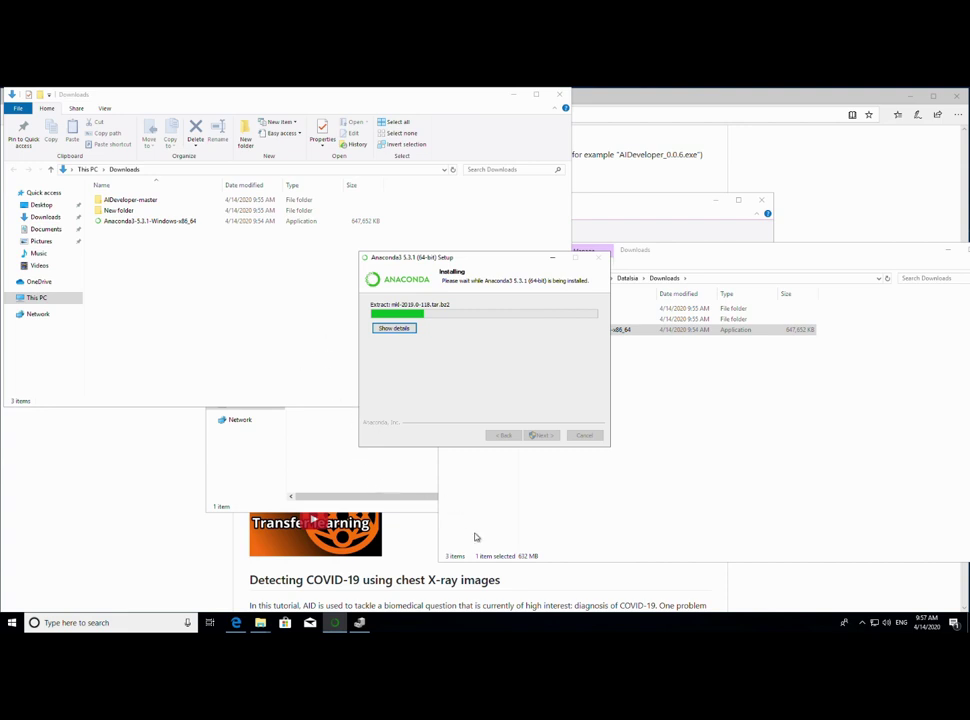
pyautogui.click(415, 566)
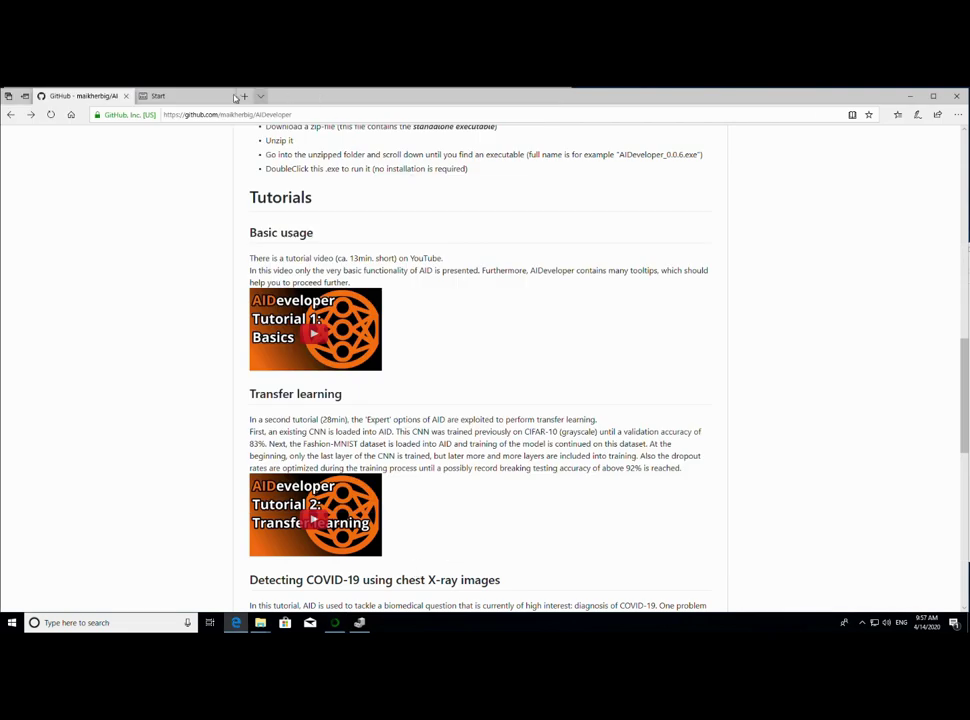
pyautogui.click(200, 102)
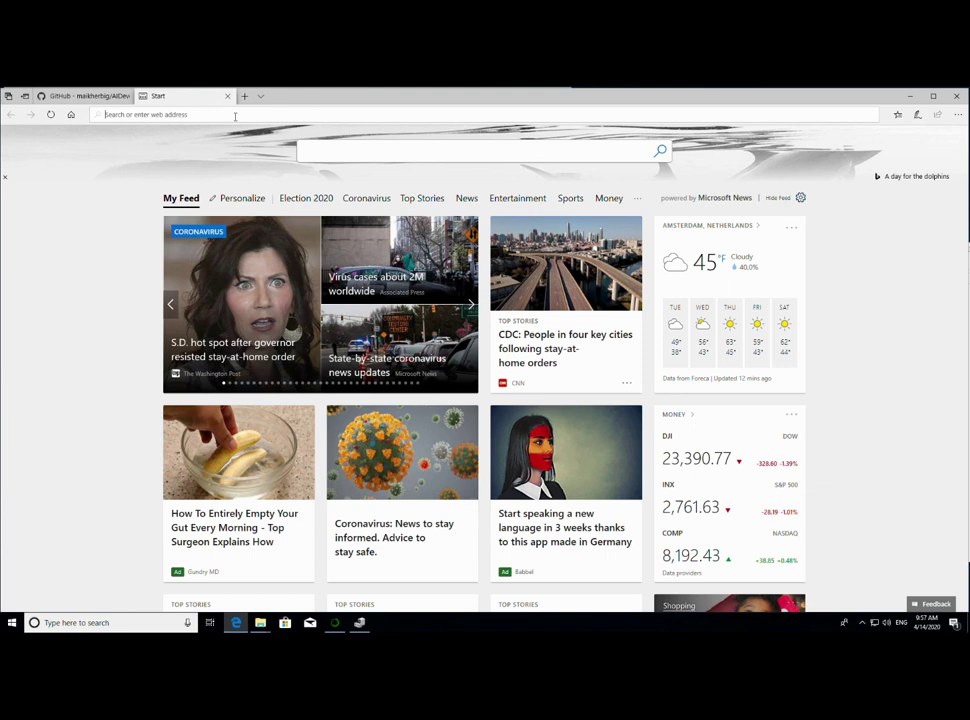
pyautogui.write('c')
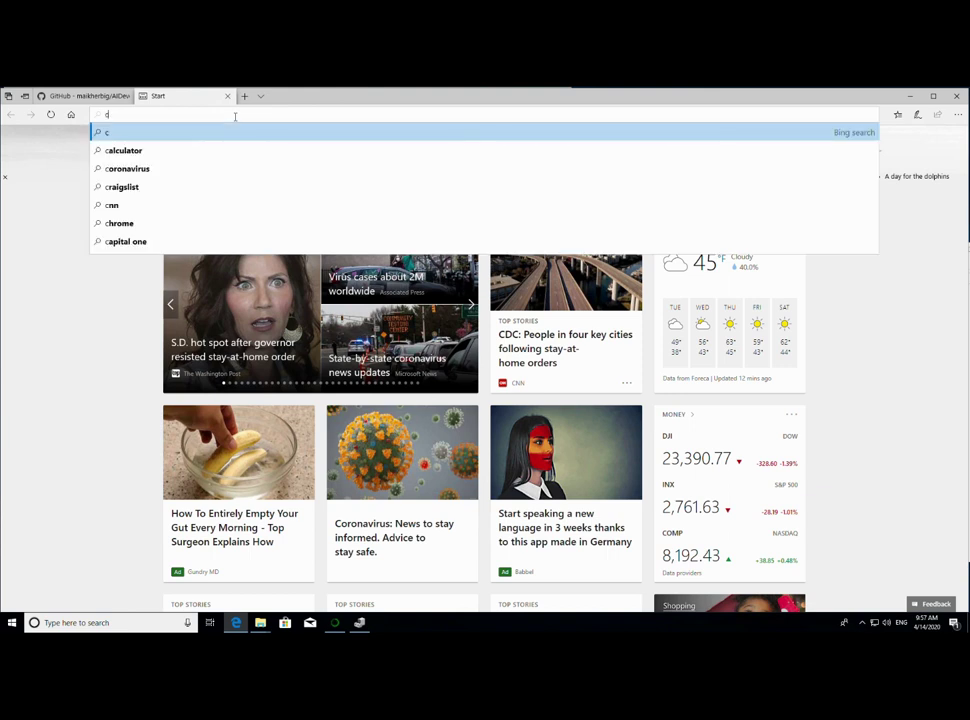
pyautogui.press('BackSpace')
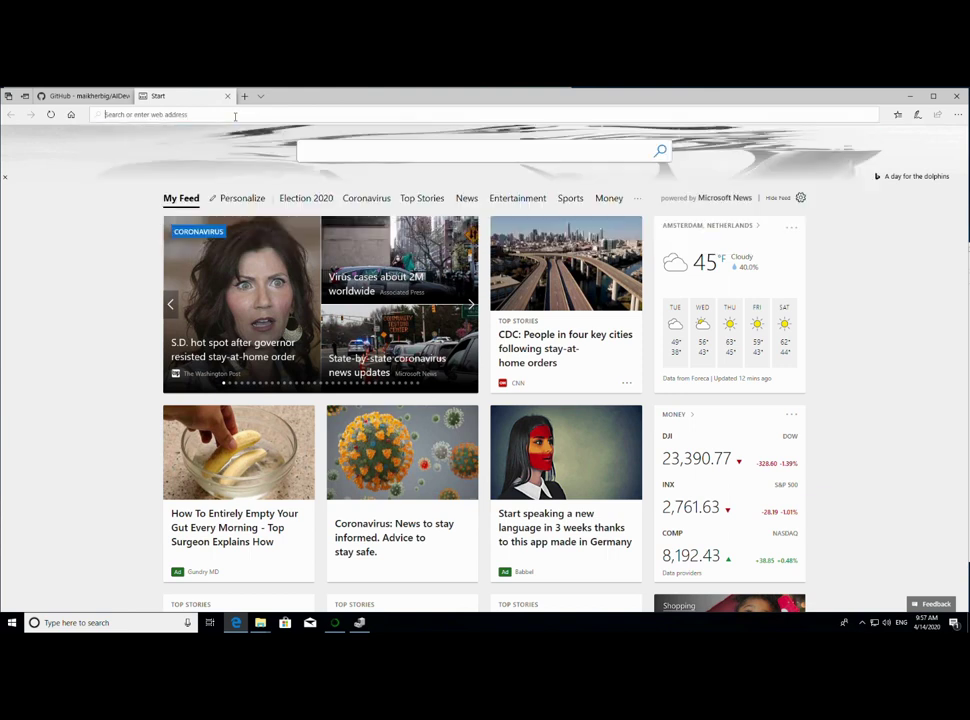
pyautogui.write('www.google.com')
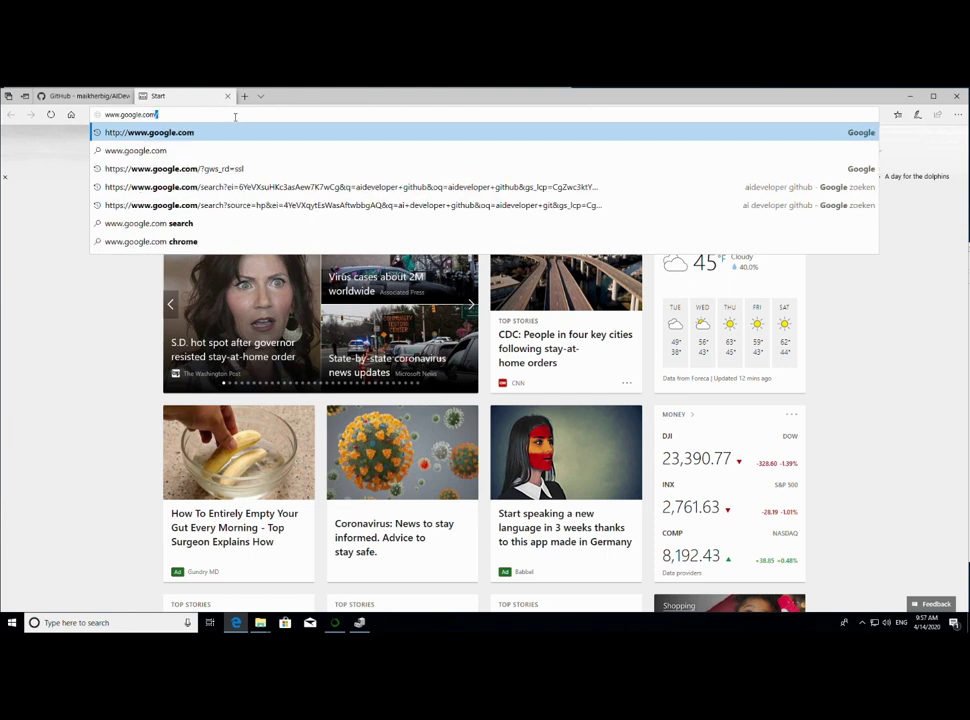
pyautogui.press('Return')
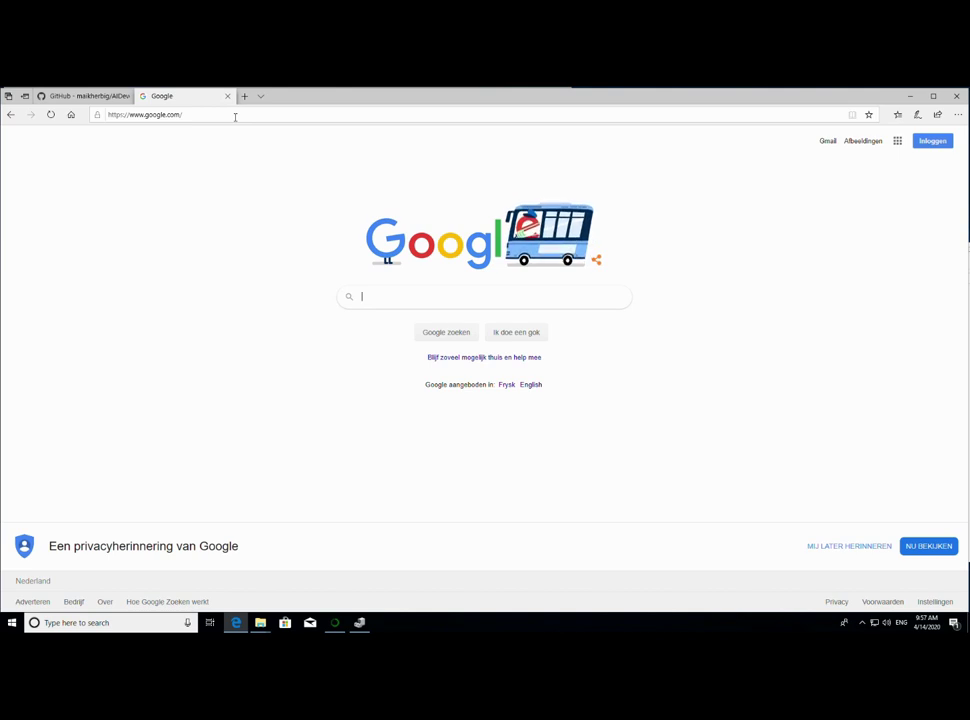
# - Search Google for cuda 9.0 toolkit and open the CUDA Toolkit 9.0 Downloads result
pyautogui.write('duda 9')
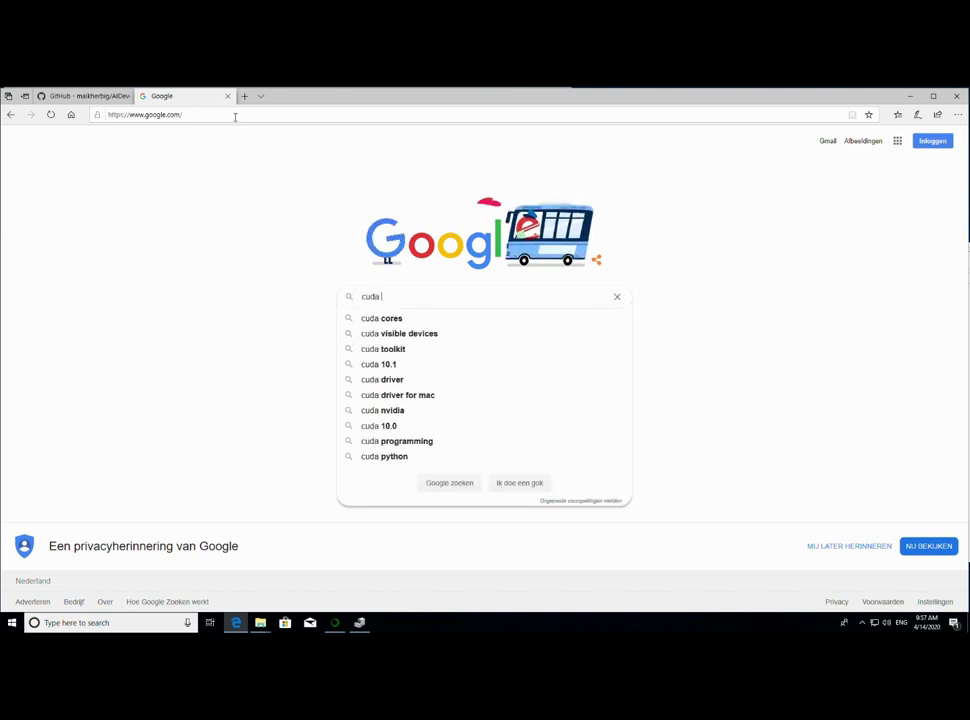
pyautogui.write('.0 ')
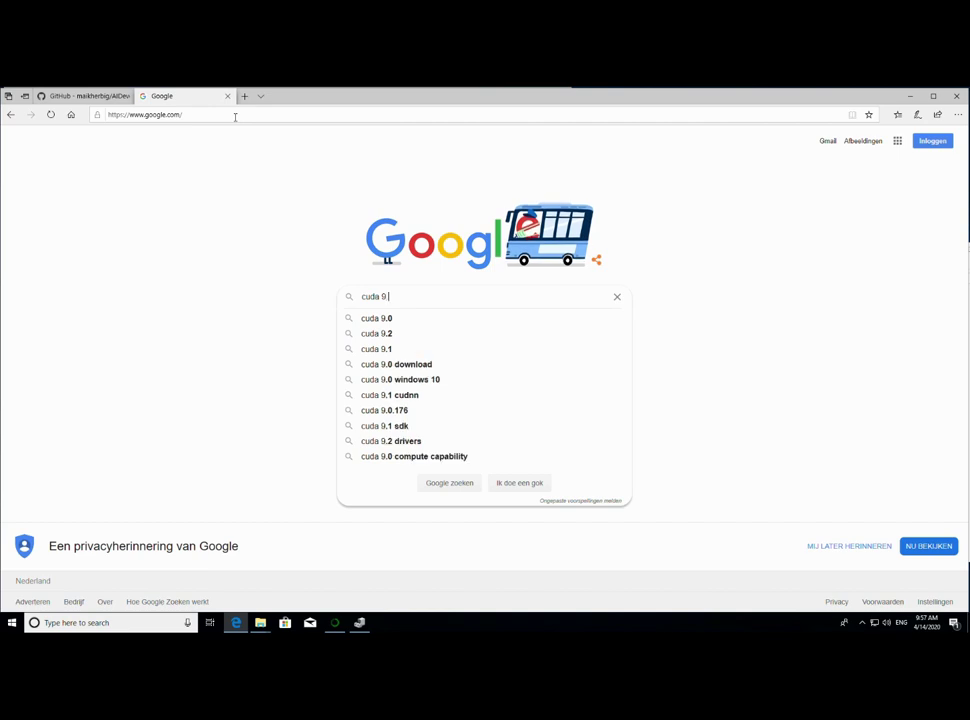
pyautogui.write('toolkit')
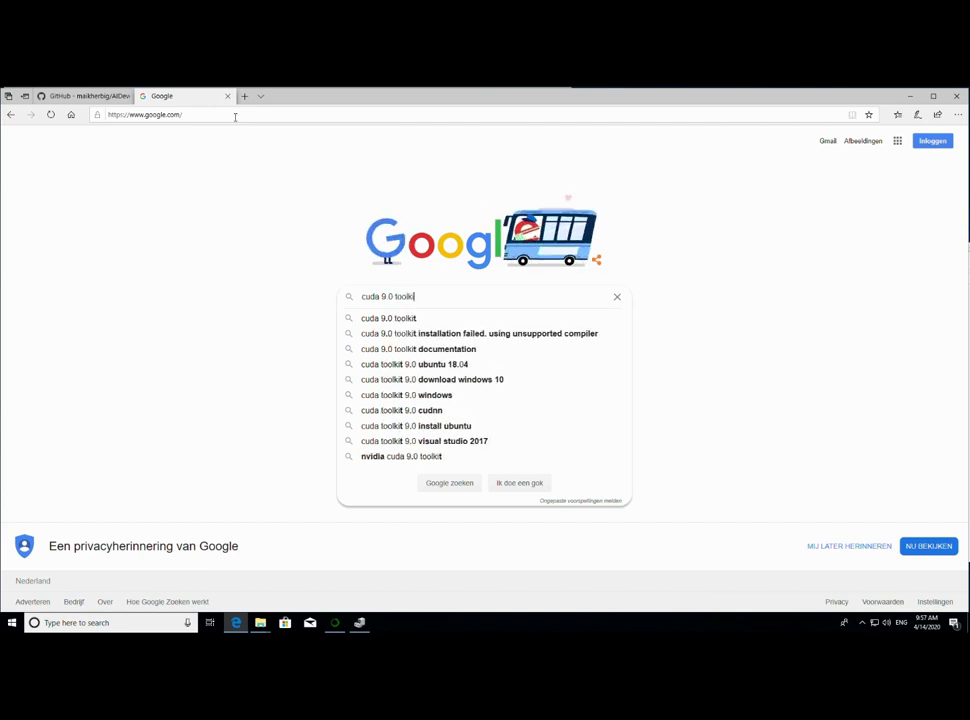
pyautogui.press('Return')
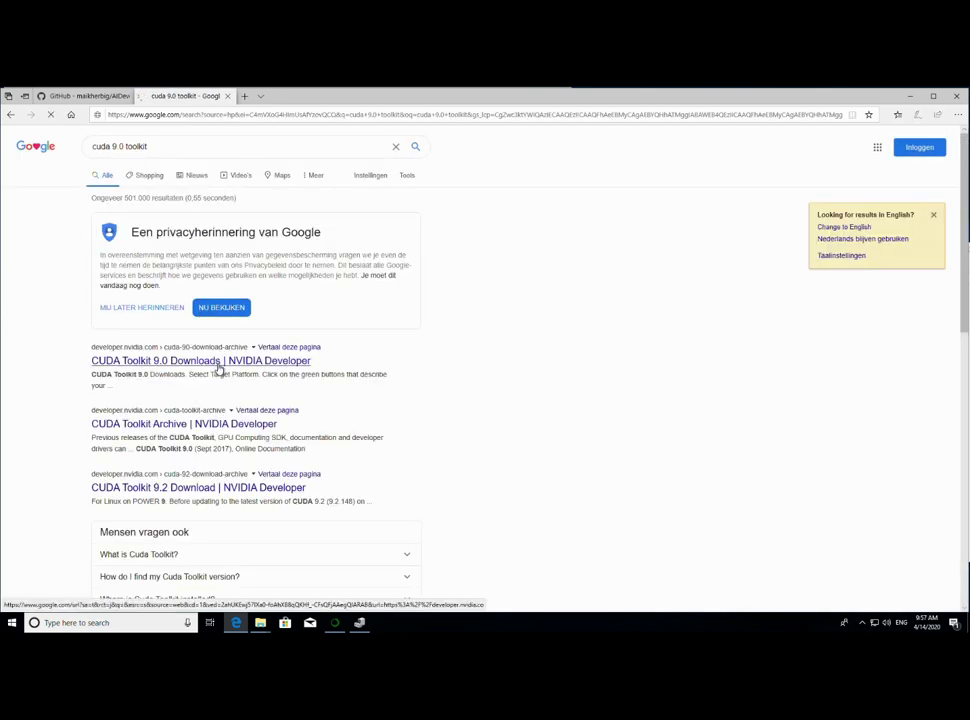
pyautogui.click(219, 362)
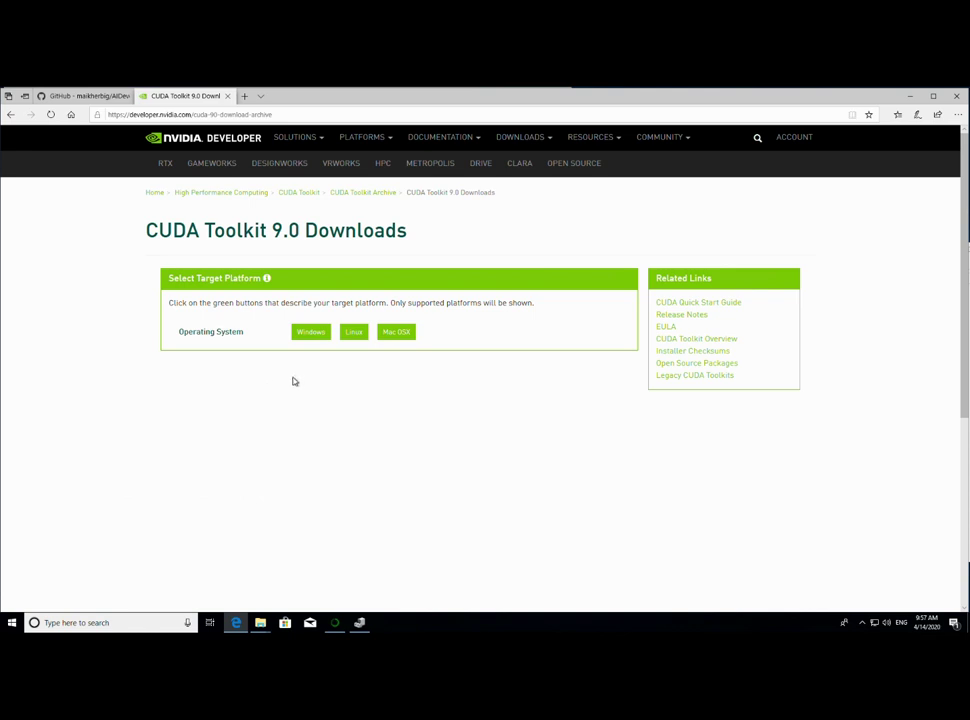
# - Download and save the CUDA 9.0 network installer for Windows 10
pyautogui.moveTo(186, 231); pyautogui.dragTo(467, 240)
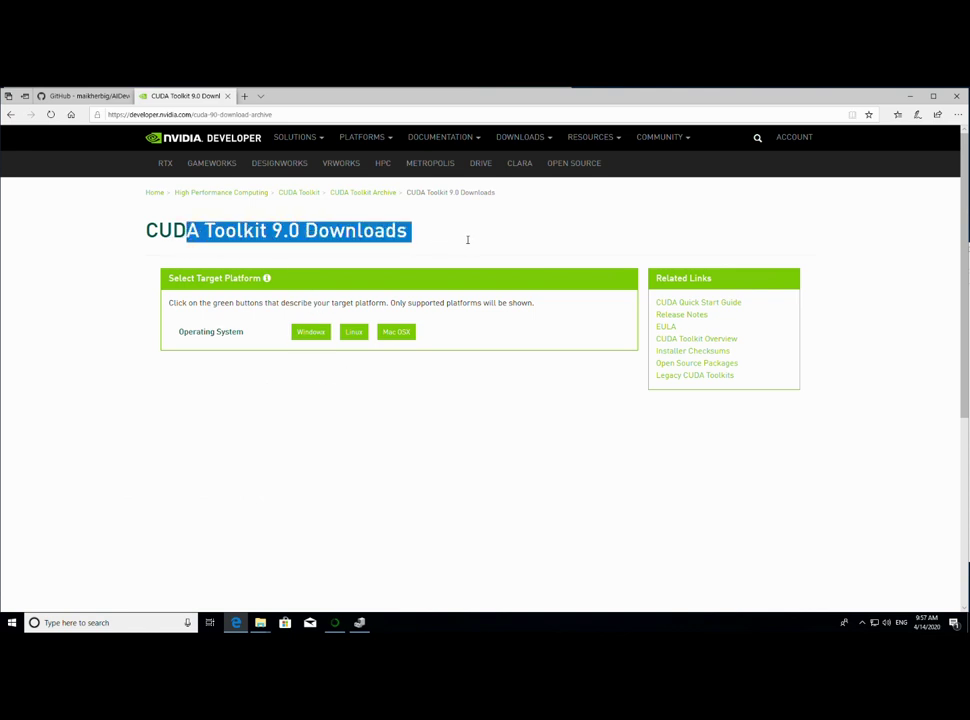
pyautogui.click(311, 336)
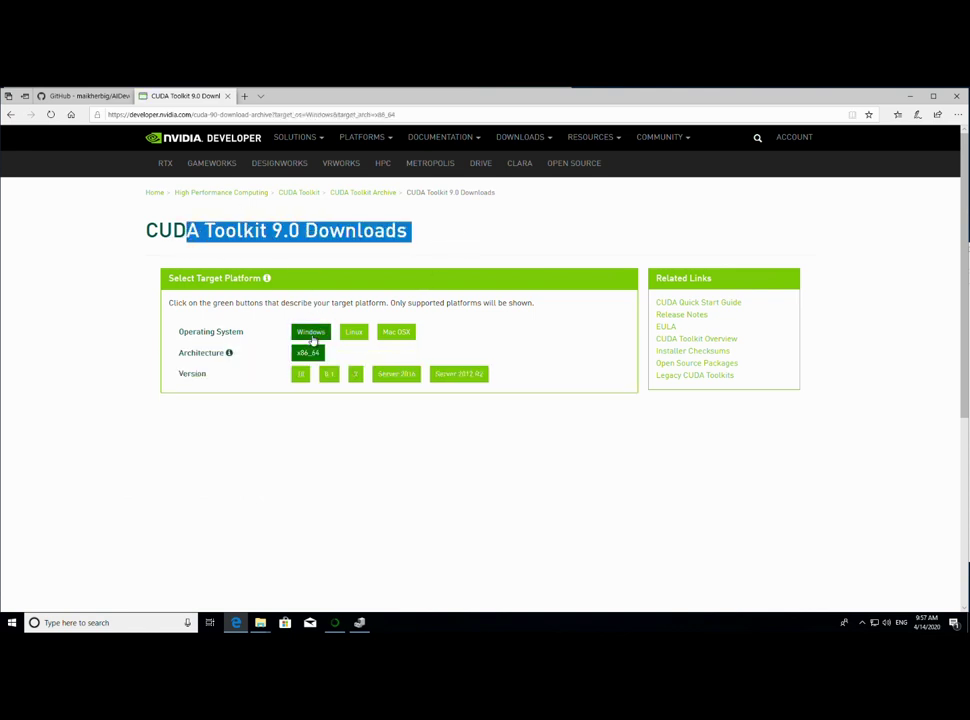
pyautogui.click(301, 374)
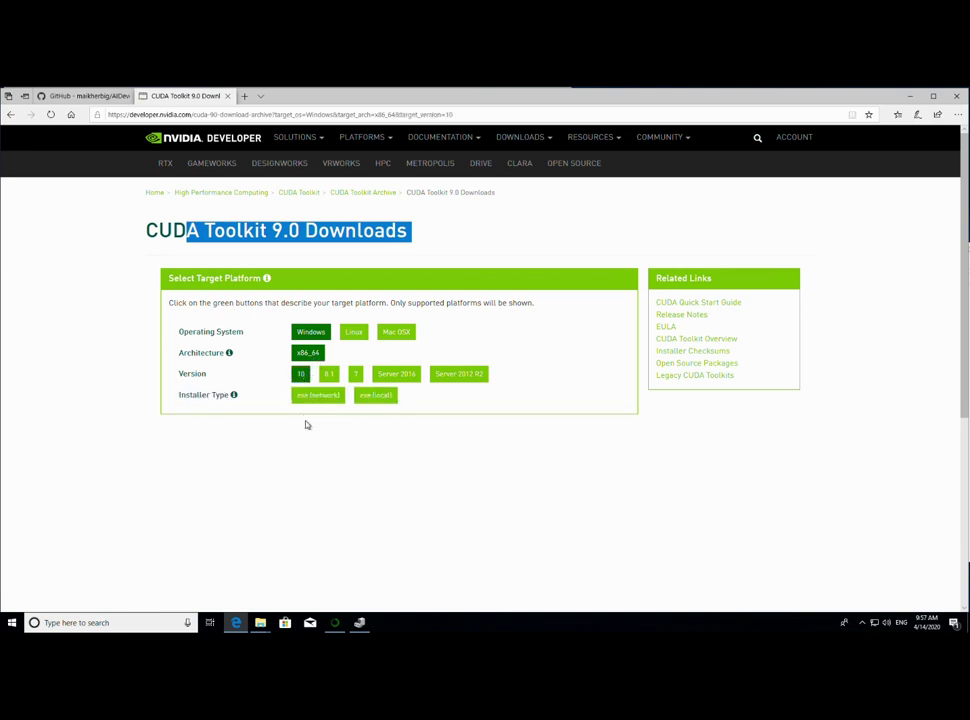
pyautogui.click(319, 397)
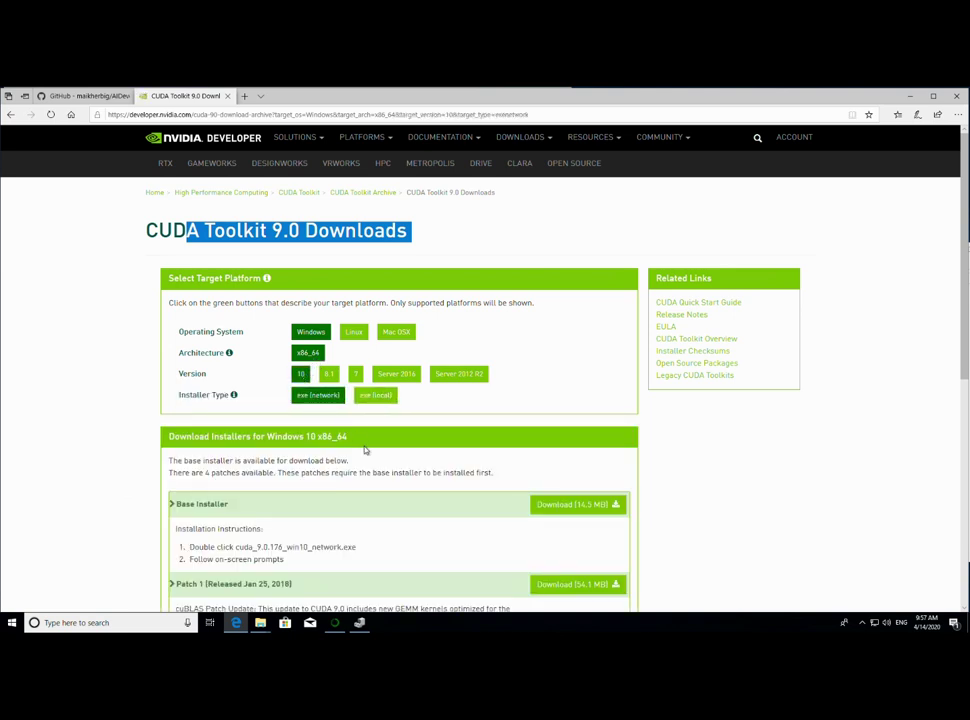
pyautogui.scroll(-2, 541, 496)
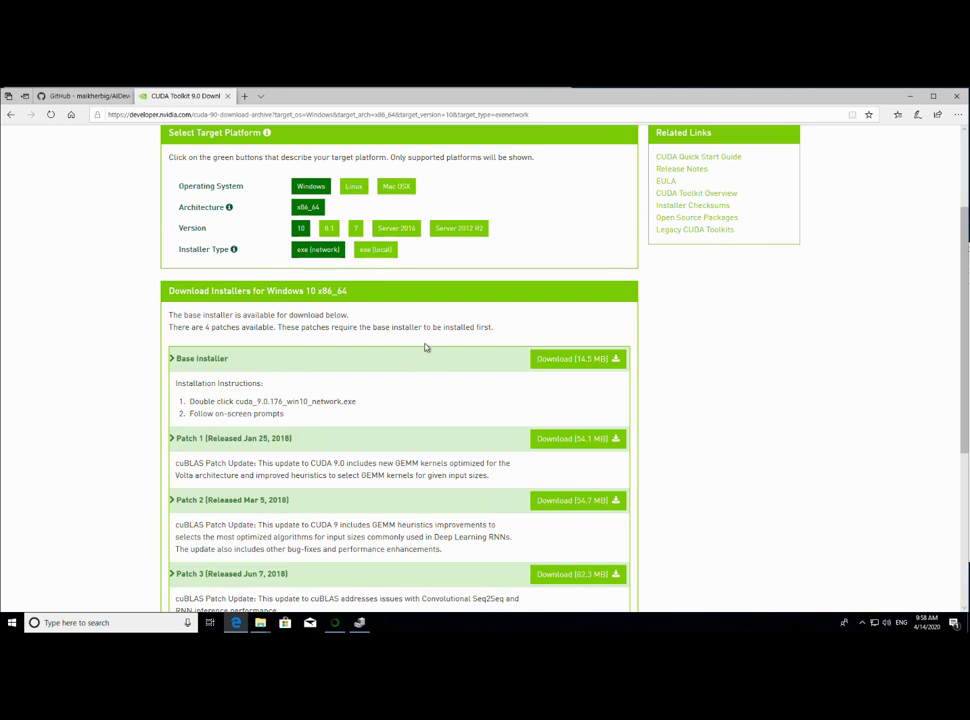
pyautogui.click(572, 366)
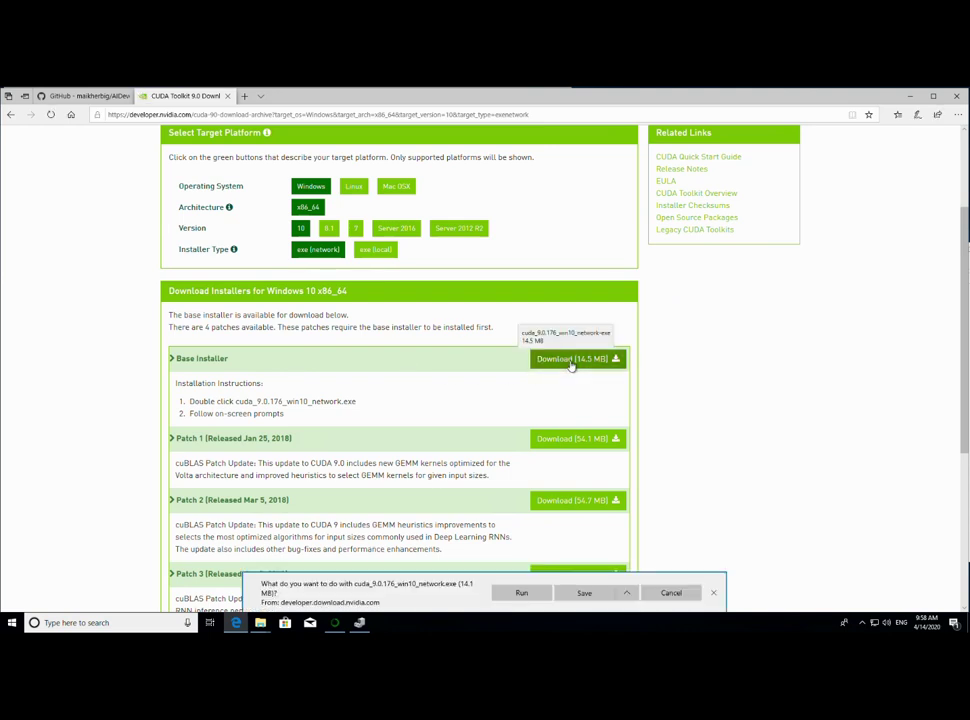
pyautogui.click(588, 594)
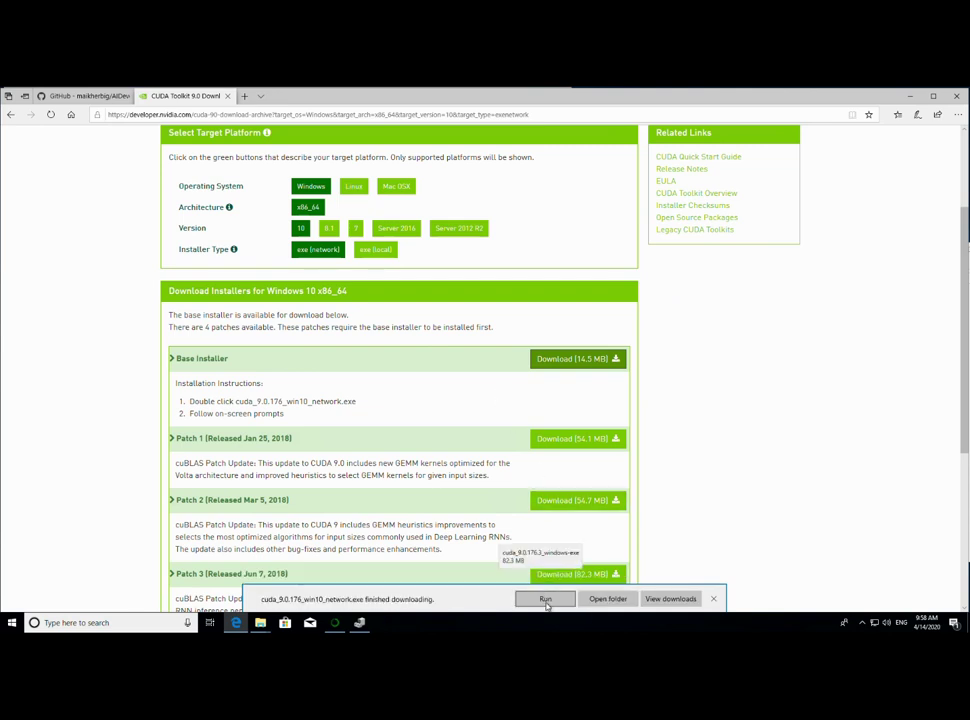
# - Check the Anaconda installer's progress, then open a new browser tab
pyautogui.click(340, 623)
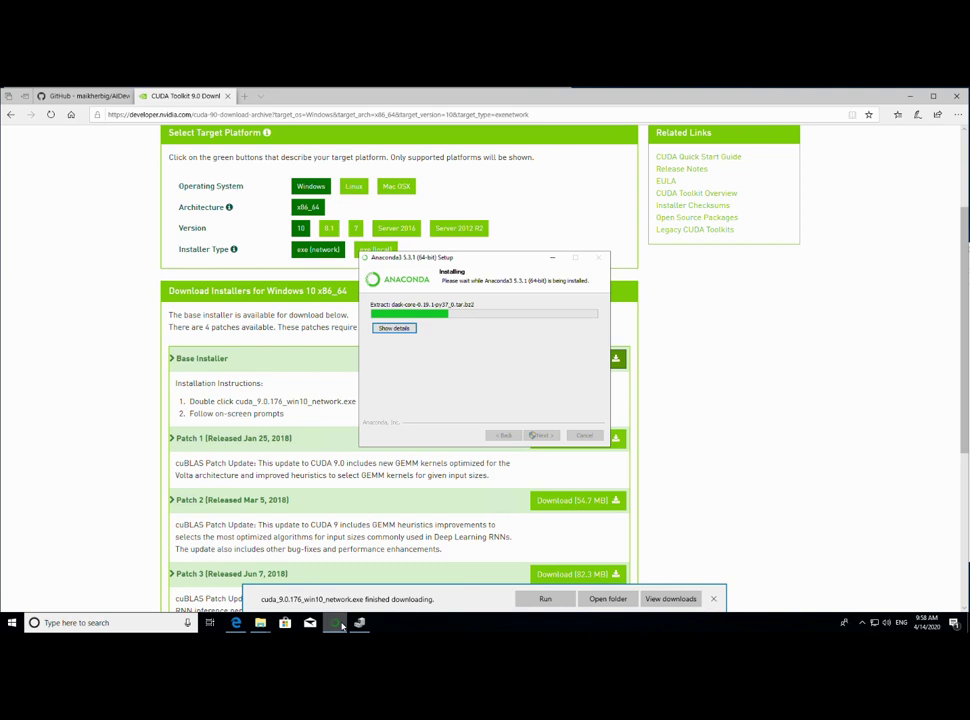
pyautogui.click(559, 629)
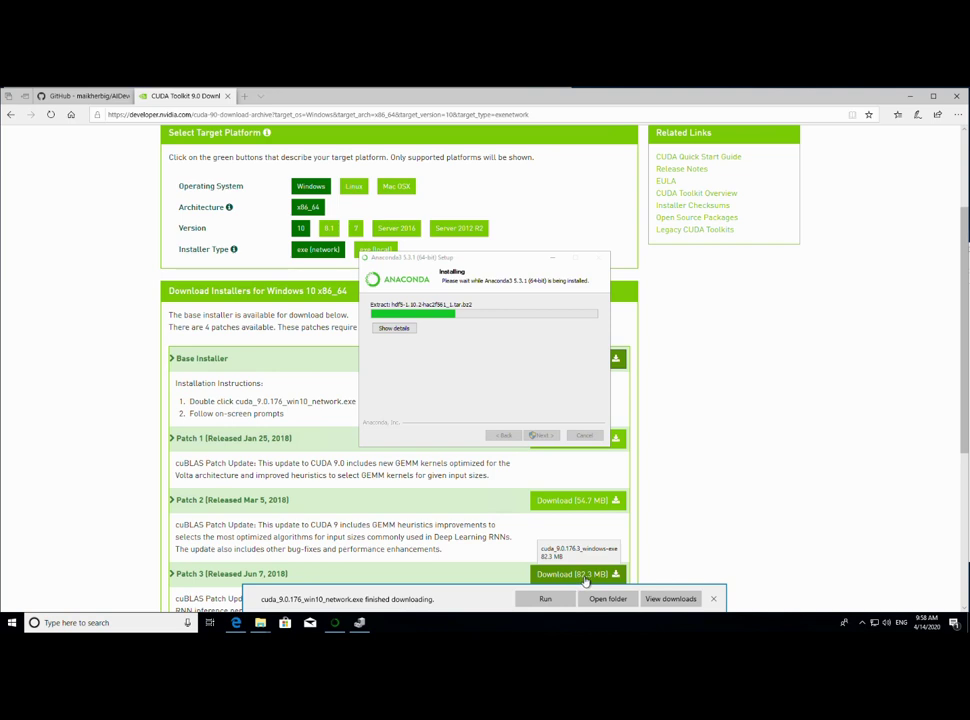
pyautogui.click(720, 355)
pyautogui.click(244, 96)
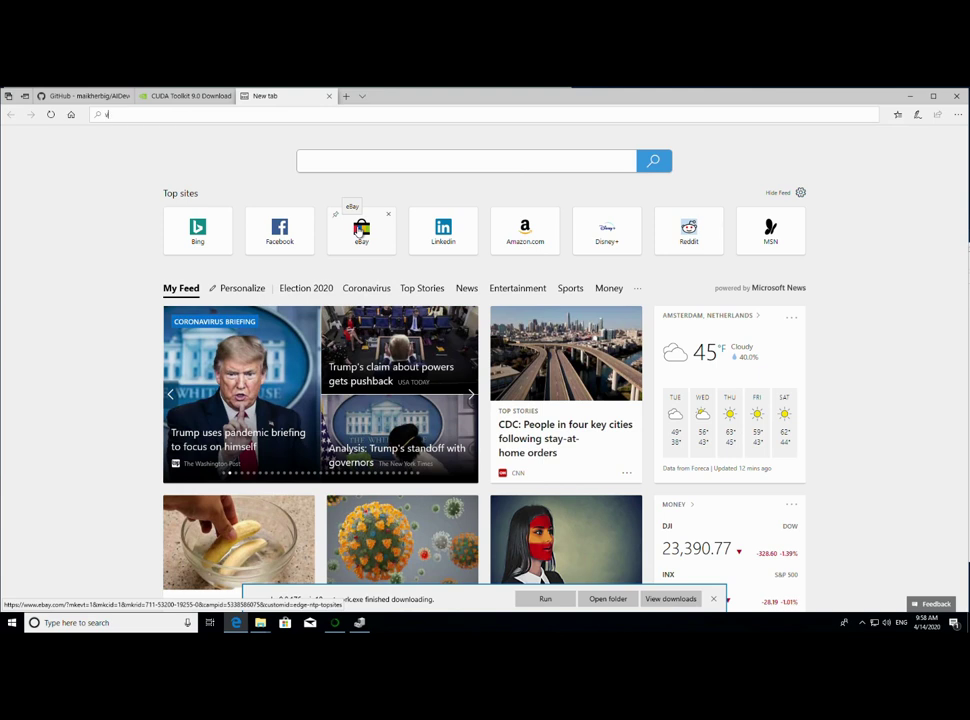
# - Search Bing for 'virtual studio build tools'
pyautogui.write('virtual studio')
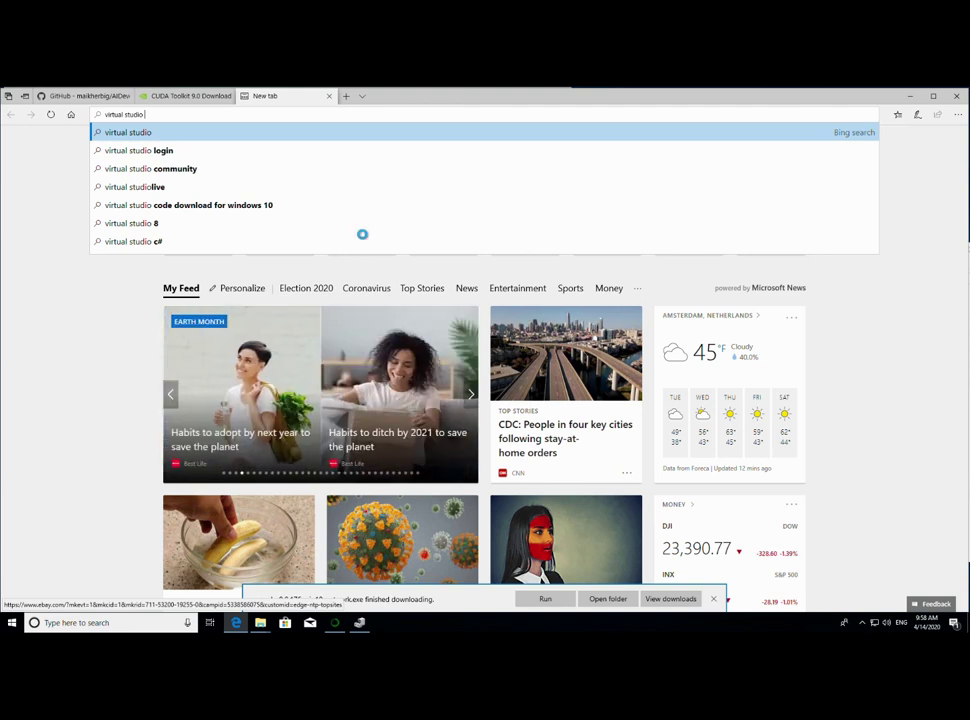
pyautogui.write('build tools')
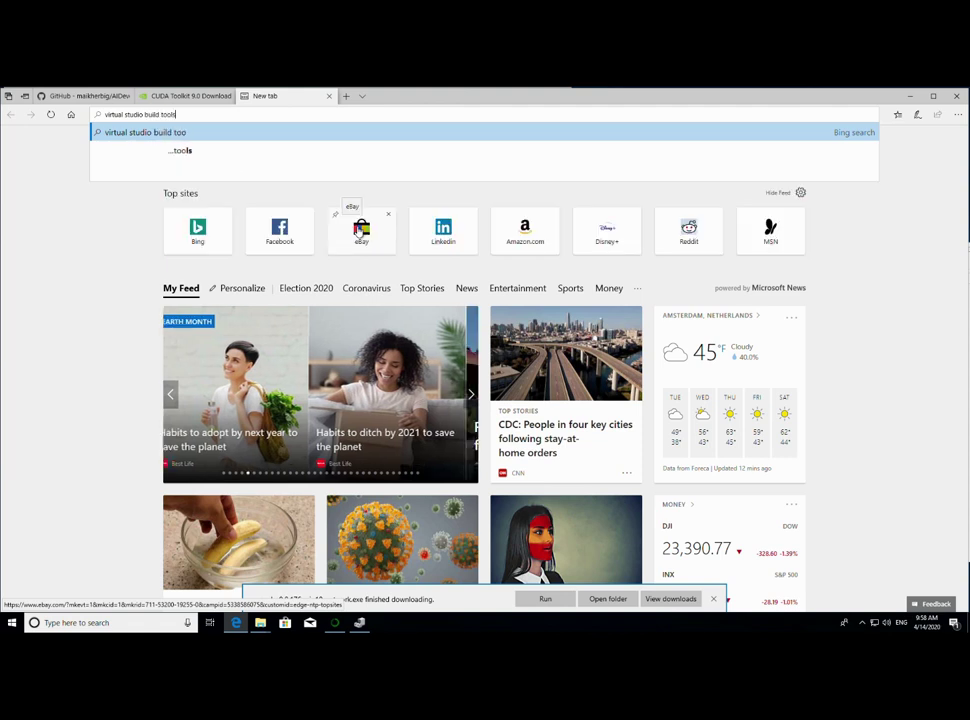
pyautogui.press('Return')
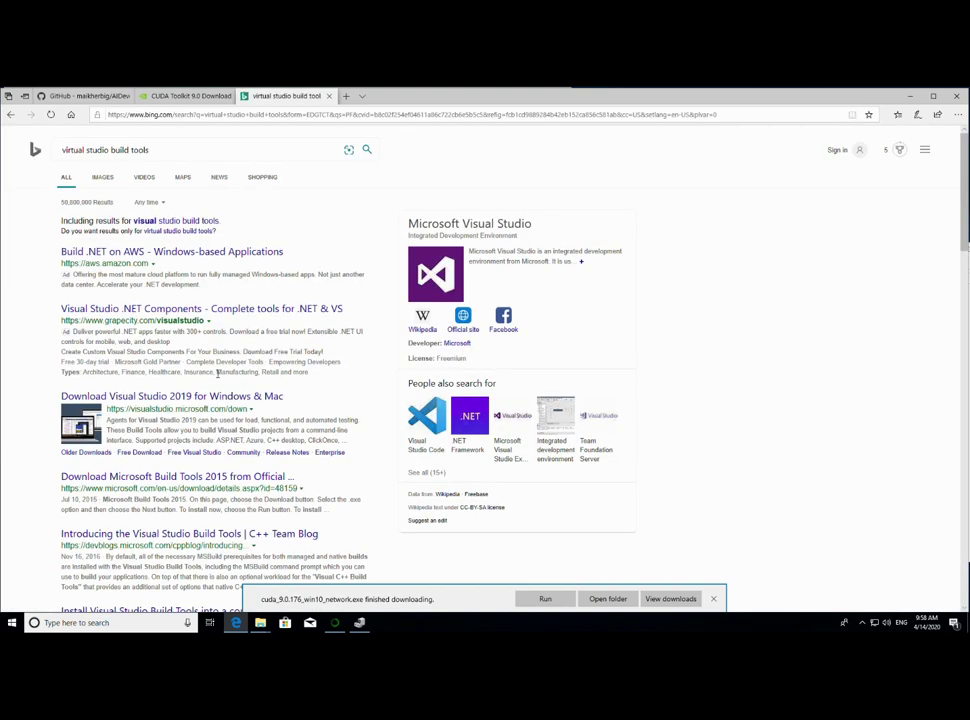
pyautogui.scroll(-3, 217, 372)
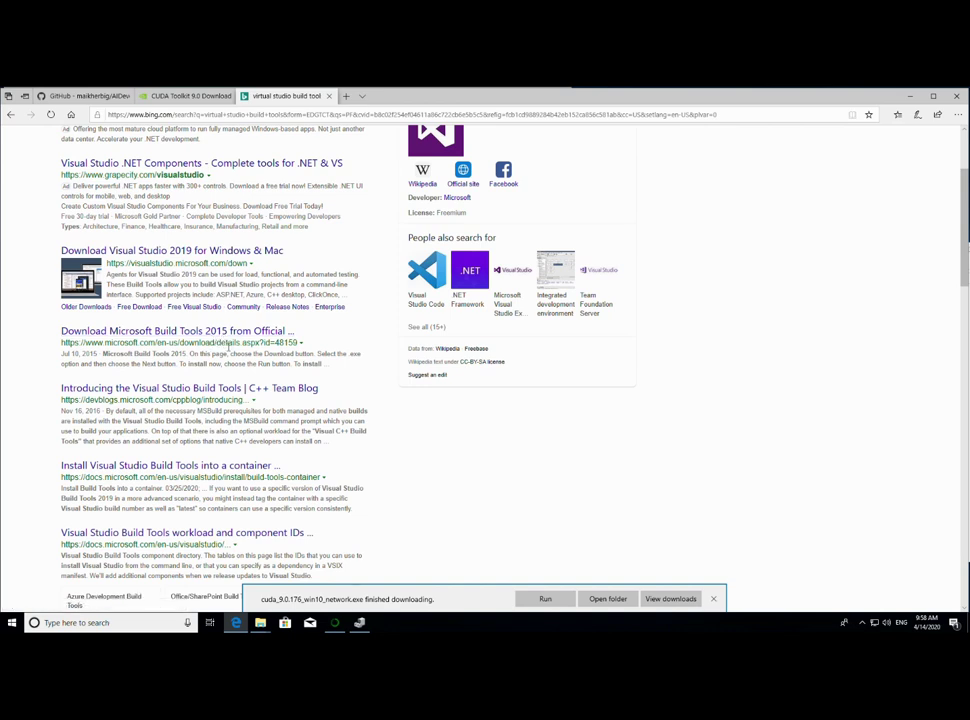
# - Search Google for 'visual studio build tools' and open the Microsoft C++ Build Tools result
pyautogui.click(253, 115)
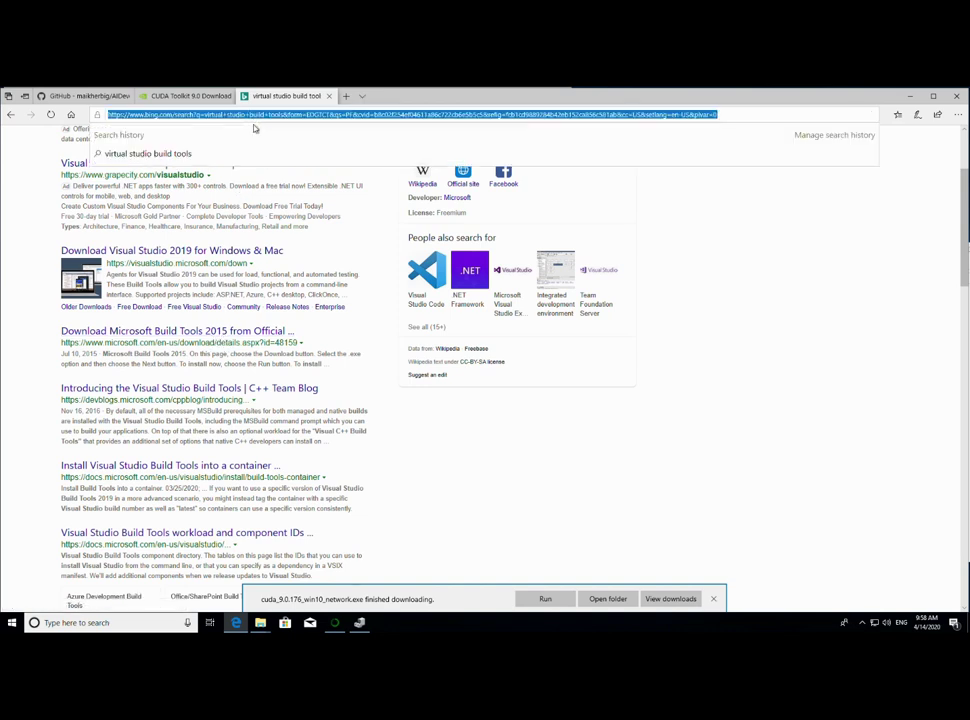
pyautogui.write('www.google')
pyautogui.press('Return')
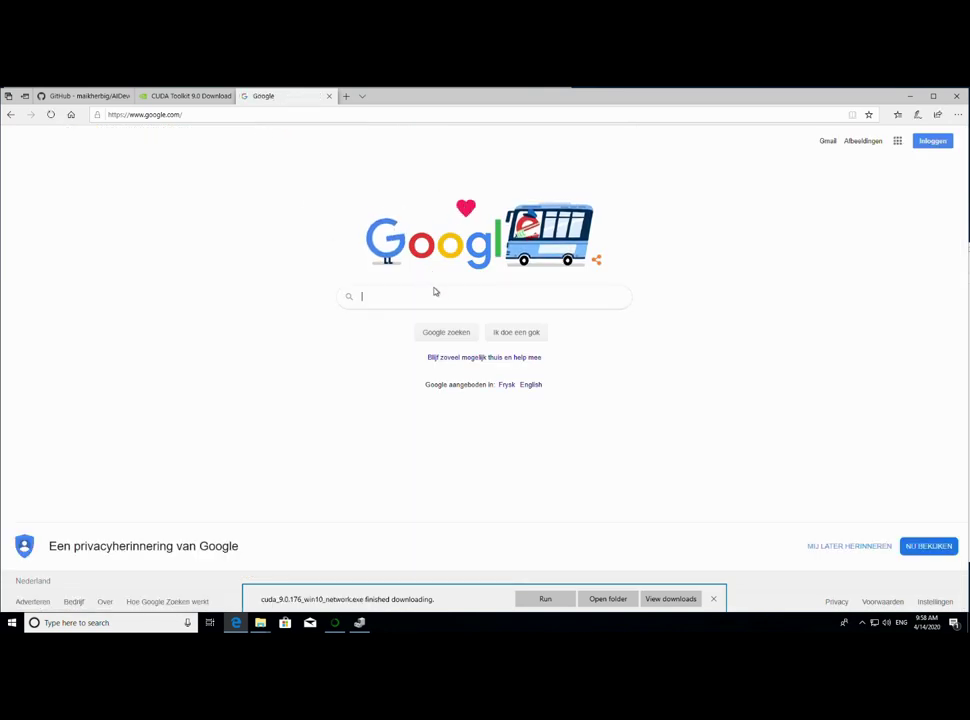
pyautogui.click(454, 296)
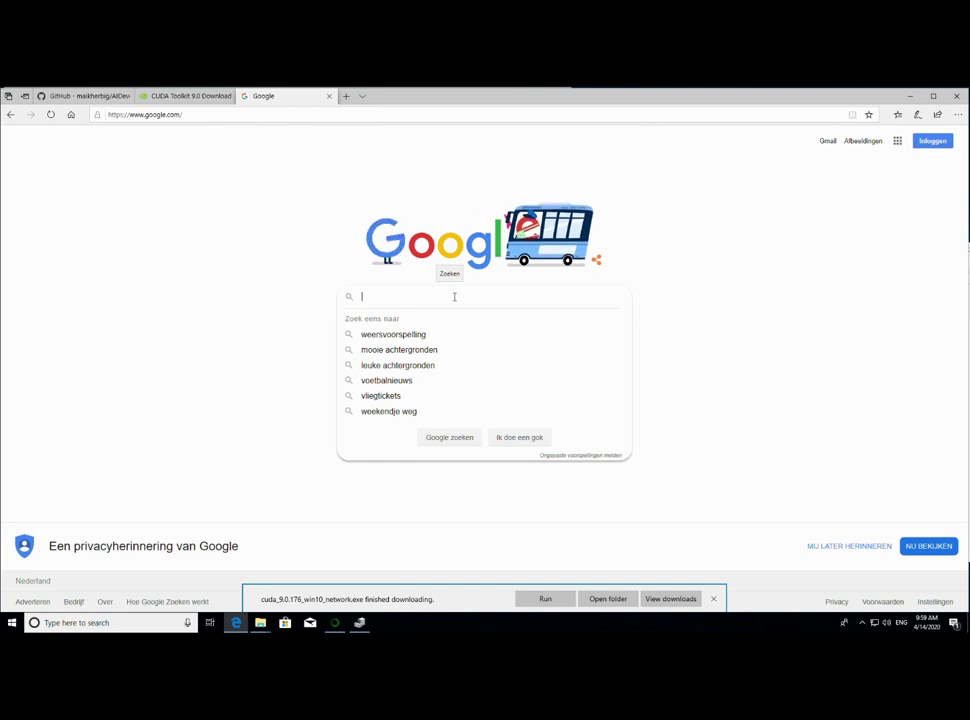
pyautogui.write('visual ')
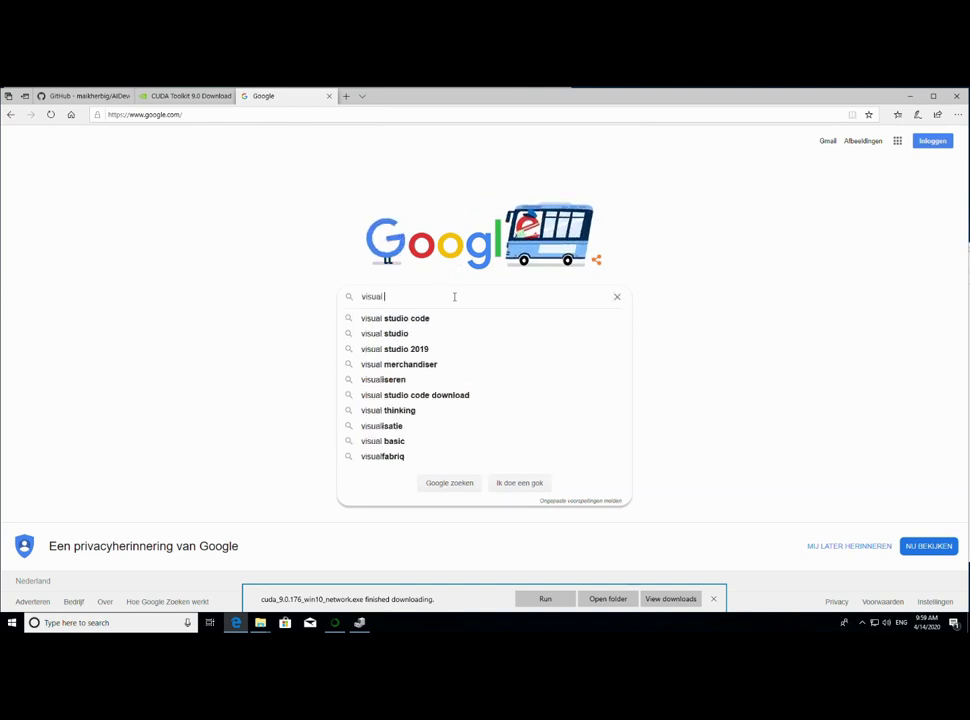
pyautogui.write('studio build tools')
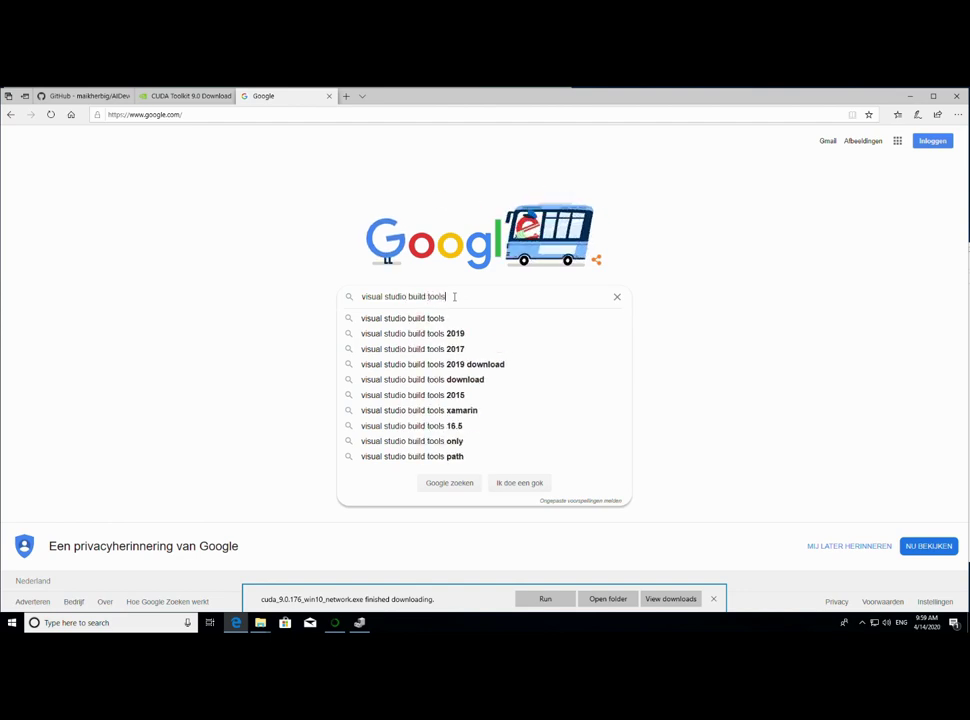
pyautogui.press('Return')
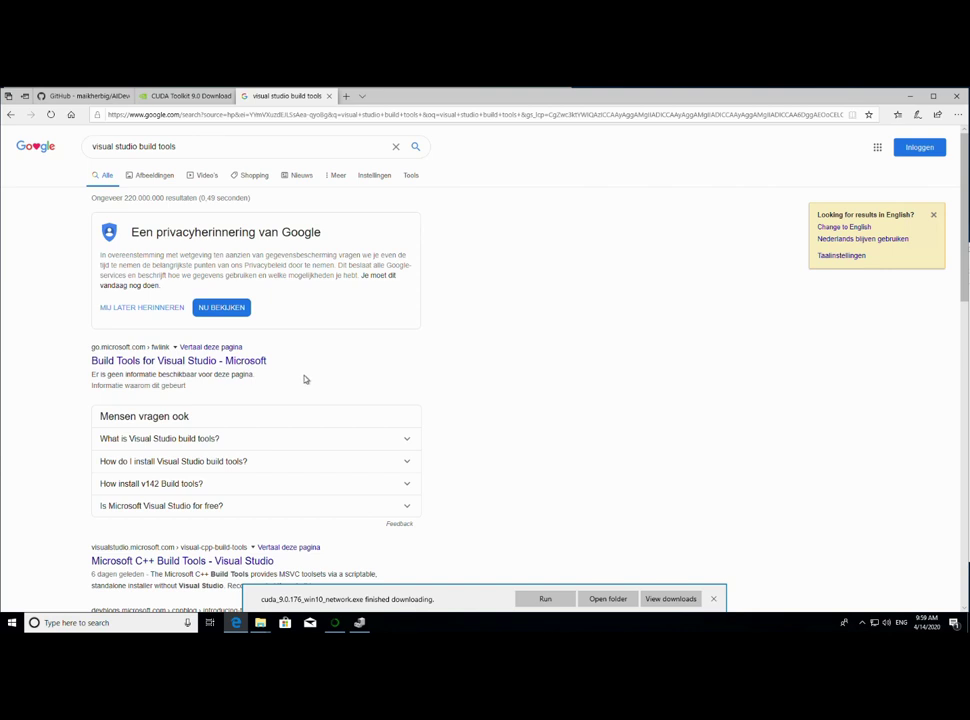
pyautogui.scroll(-3, 305, 379)
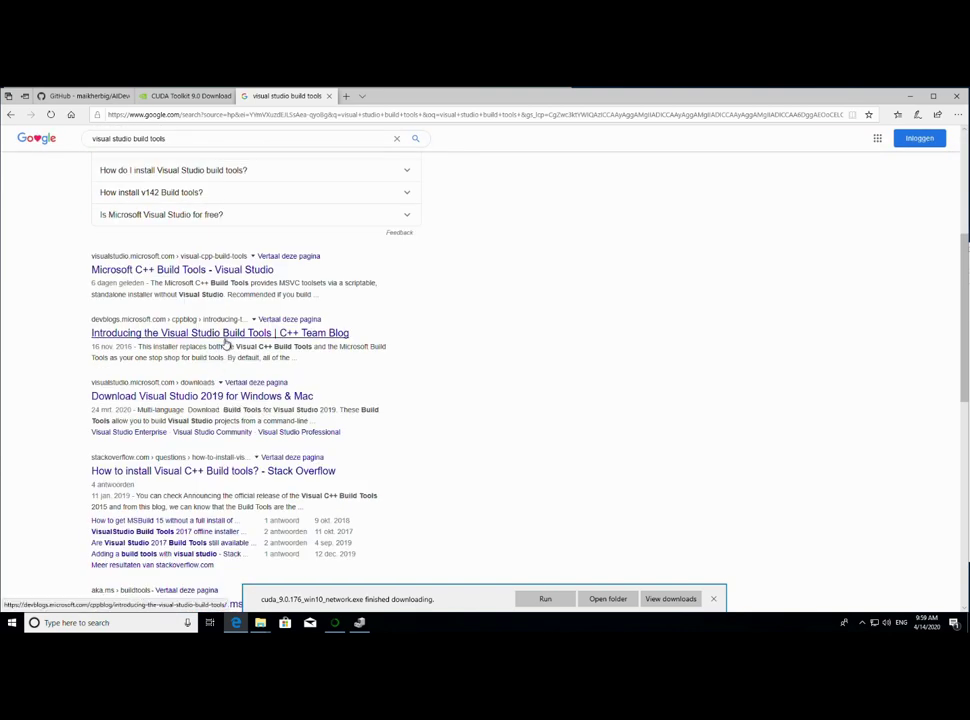
pyautogui.click(230, 277)
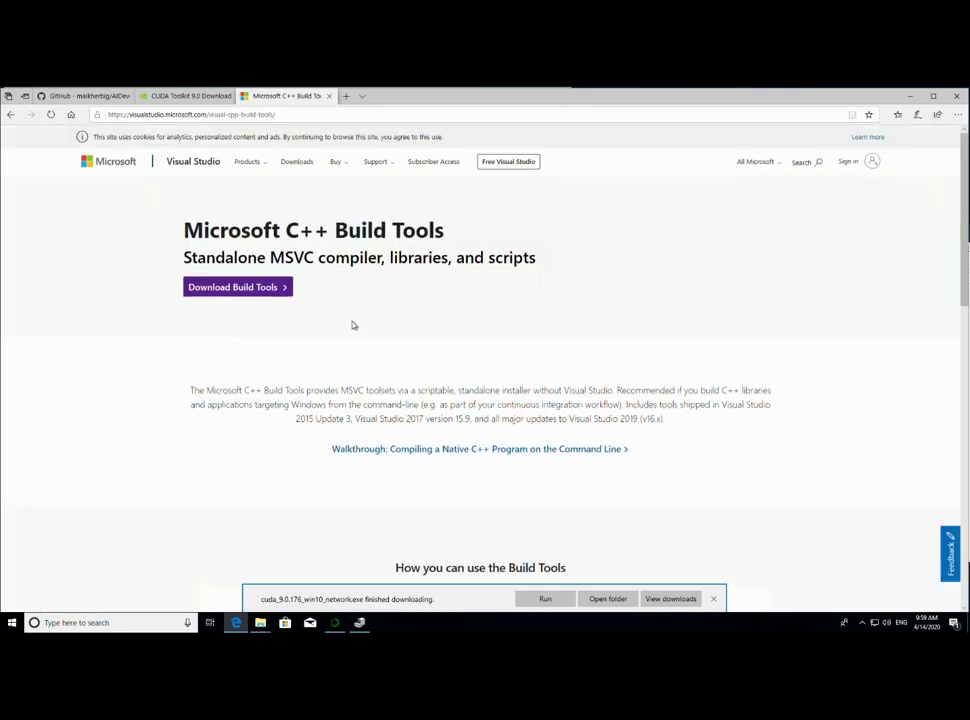
# - Download the vs_buildtools installer from the Build Tools page and save it
pyautogui.scroll(-3, 380, 360)
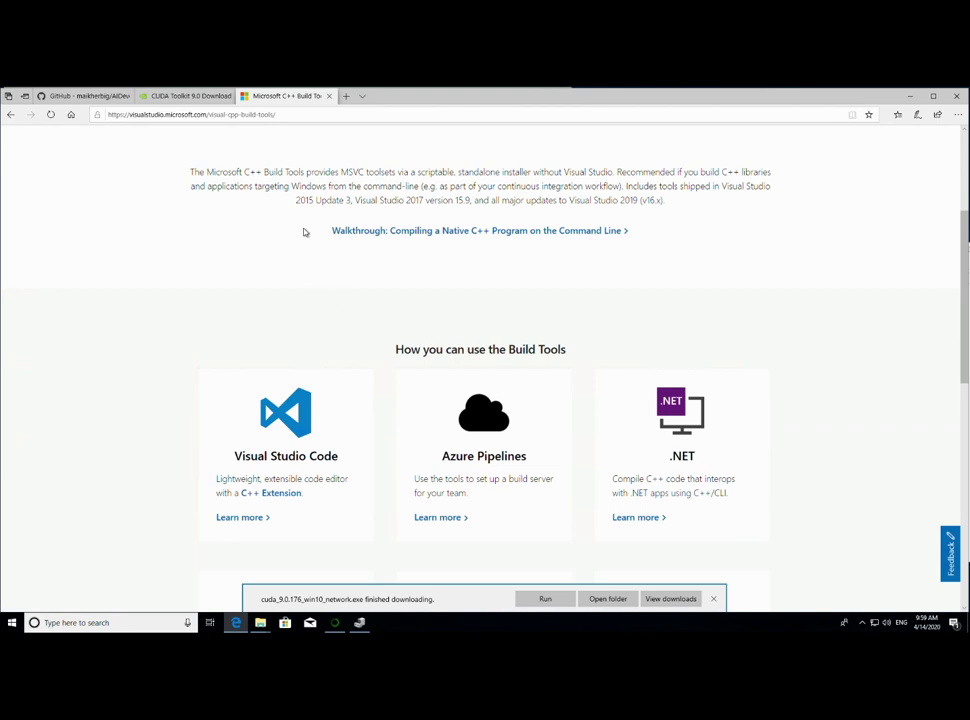
pyautogui.scroll(3, 300, 250)
pyautogui.click(268, 294)
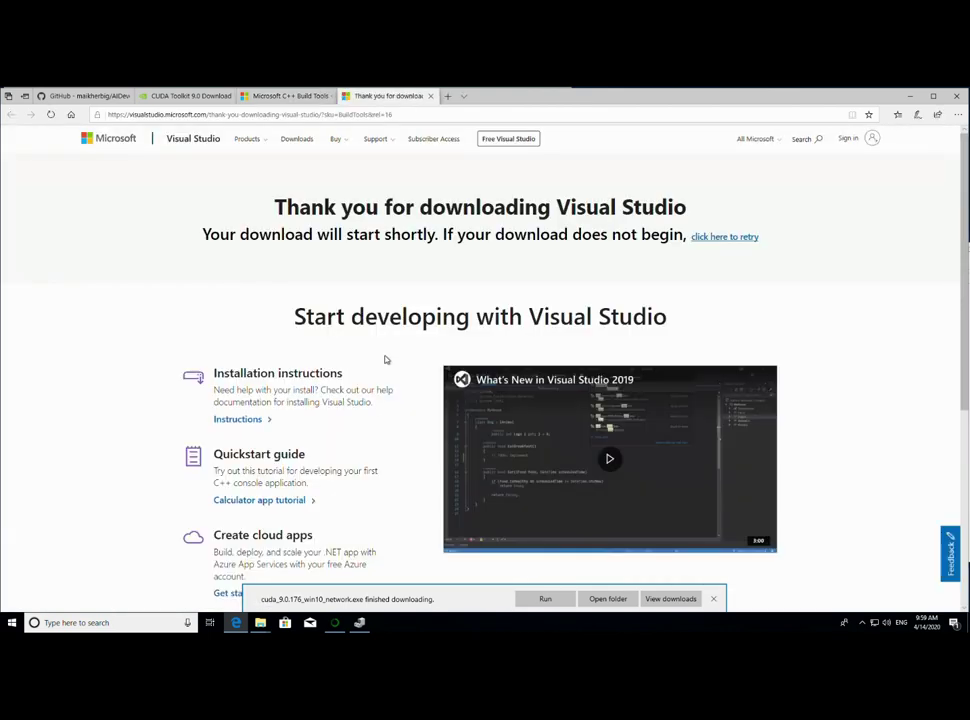
pyautogui.scroll(-3, 390, 365)
pyautogui.scroll(4, 392, 370)
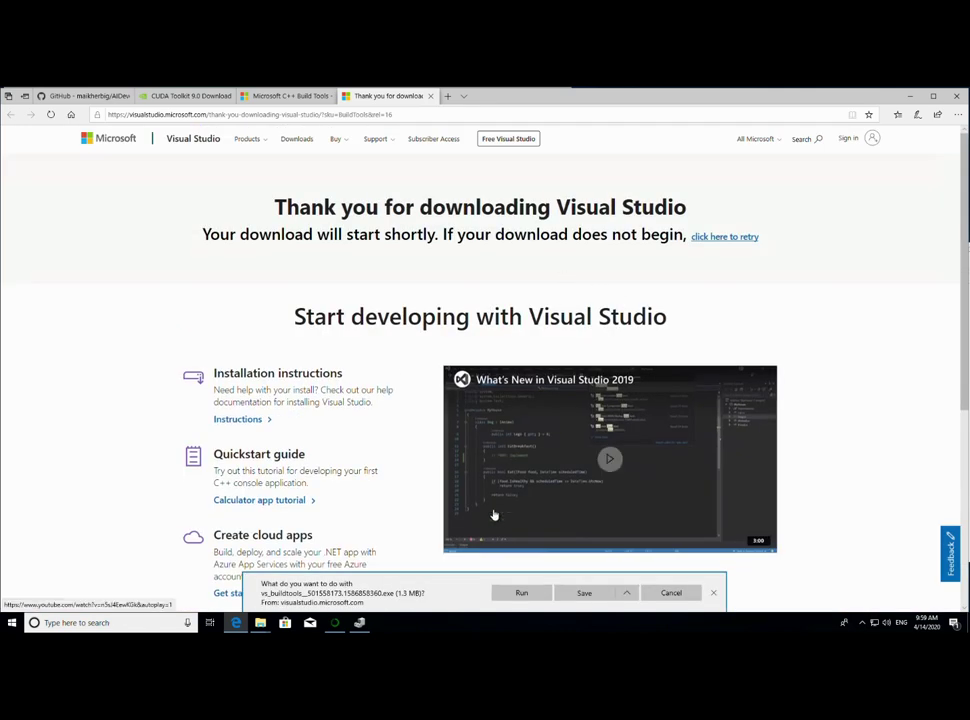
pyautogui.click(584, 594)
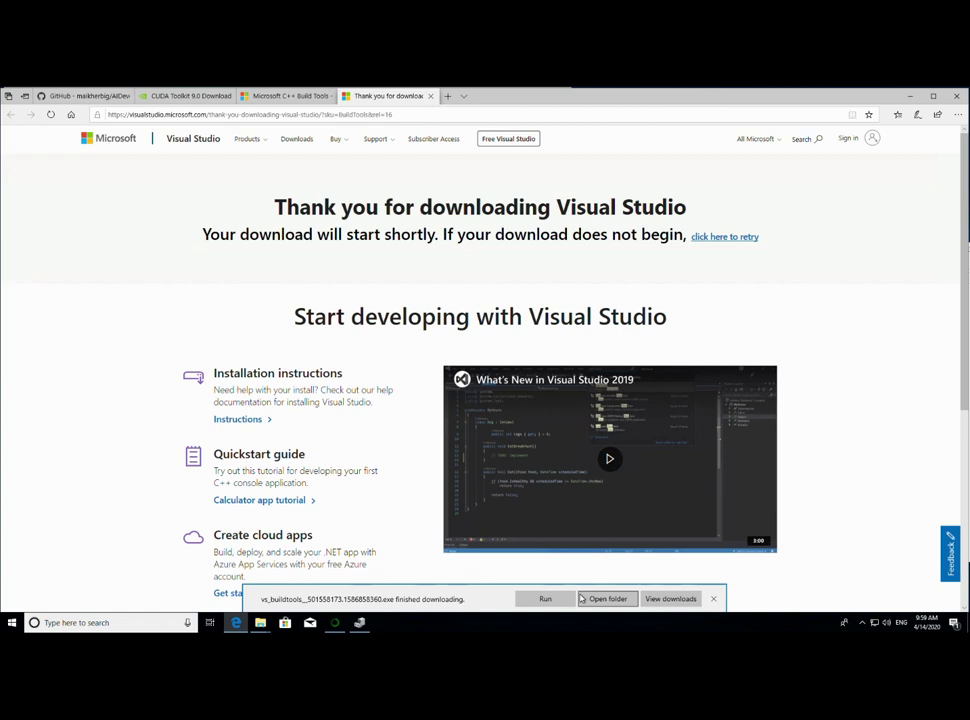
# - Open the Downloads folder and close Device Manager
pyautogui.click(631, 602)
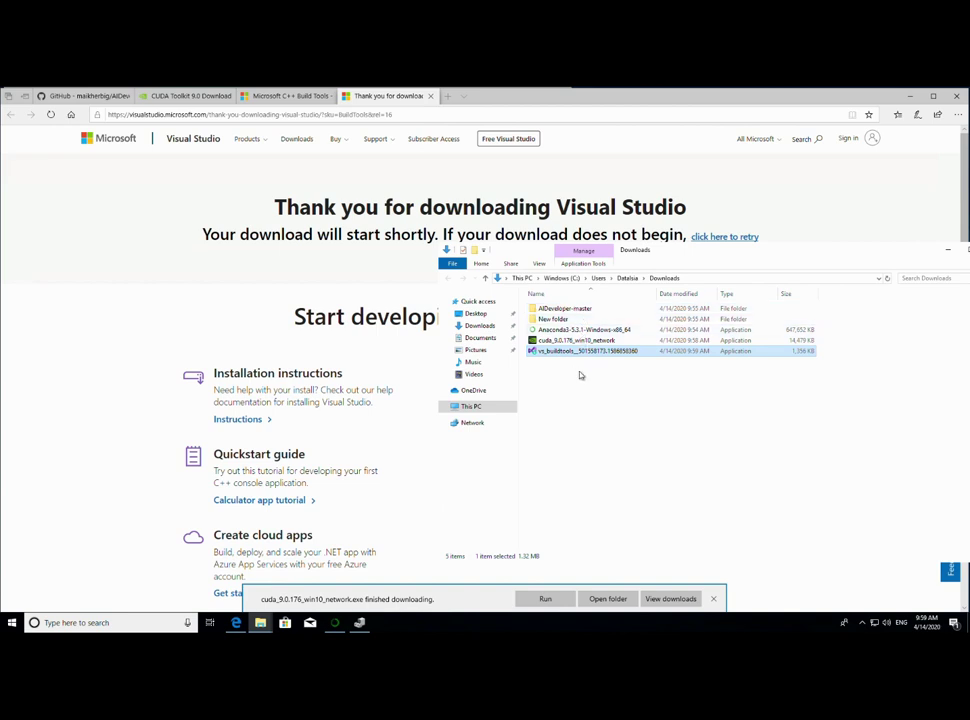
pyautogui.moveTo(359, 627)
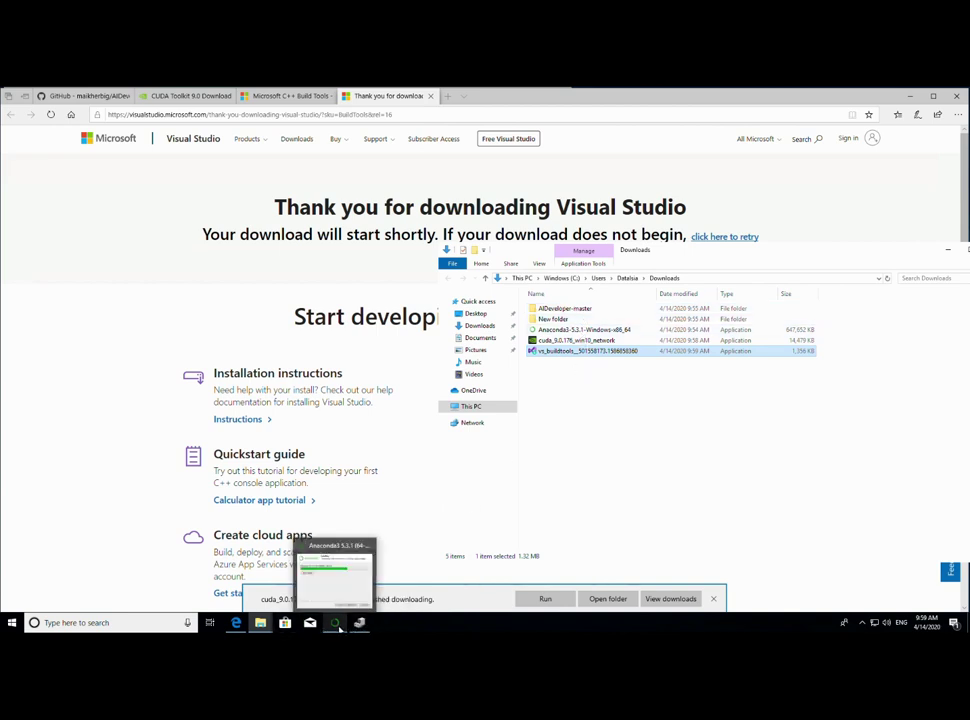
pyautogui.click(358, 568)
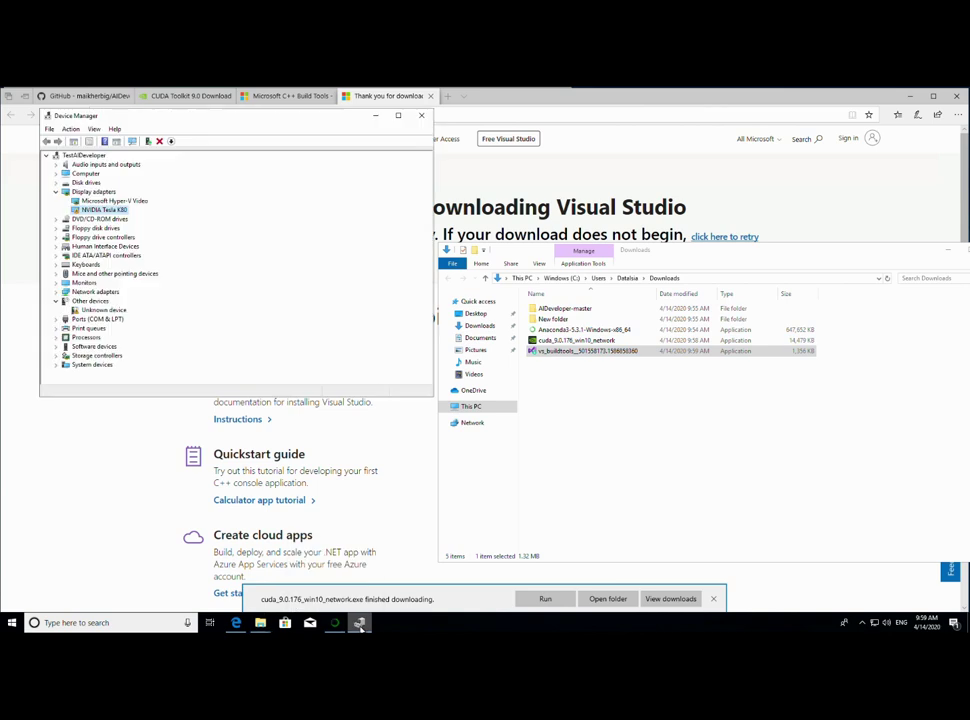
pyautogui.click(423, 114)
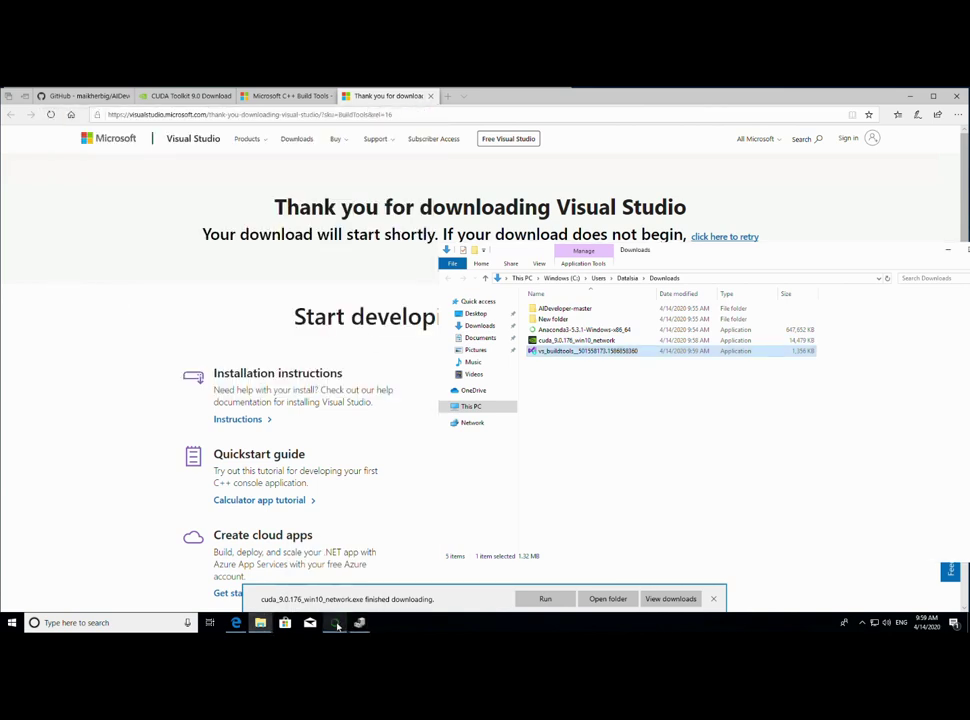
# - Move the Anaconda setup window left and show its detailed extraction log
pyautogui.click(337, 627)
pyautogui.moveTo(489, 264); pyautogui.dragTo(248, 289)
pyautogui.click(216, 343)
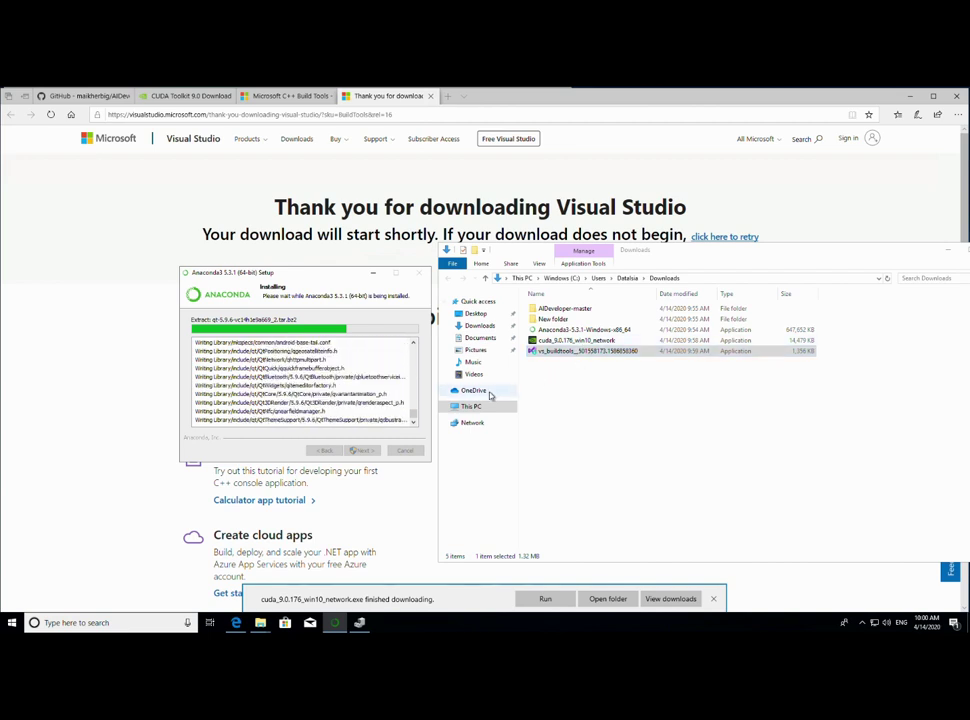
# - Launch cuda_9.0.176_win10_network, extract it to the default temporary folder, and arrange the installer windows
pyautogui.click(576, 342)
pyautogui.doubleClick(576, 346)
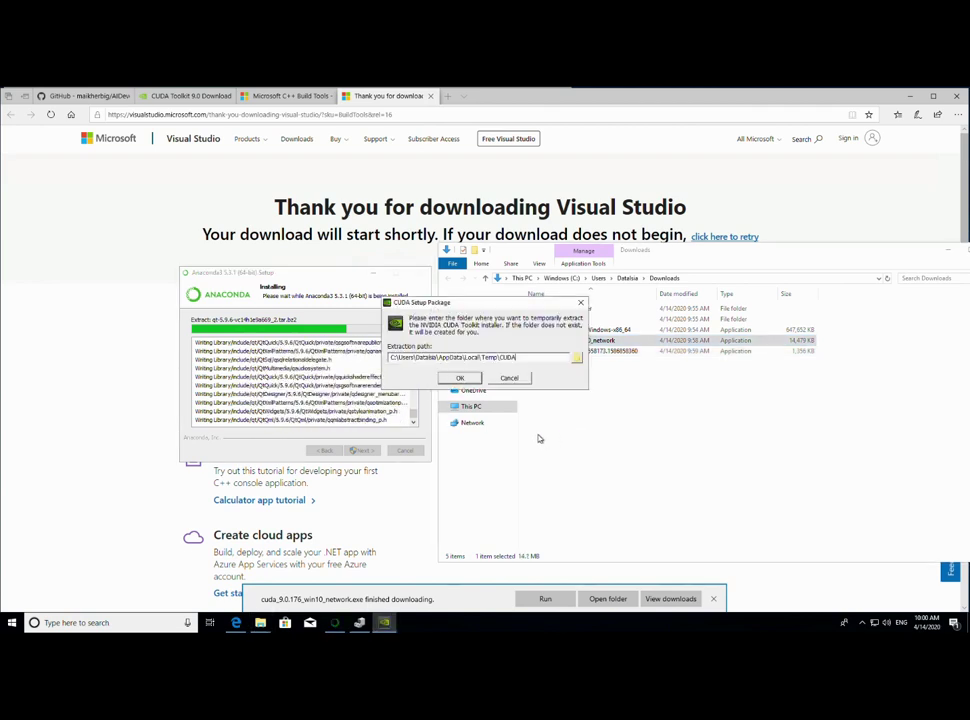
pyautogui.click(462, 378)
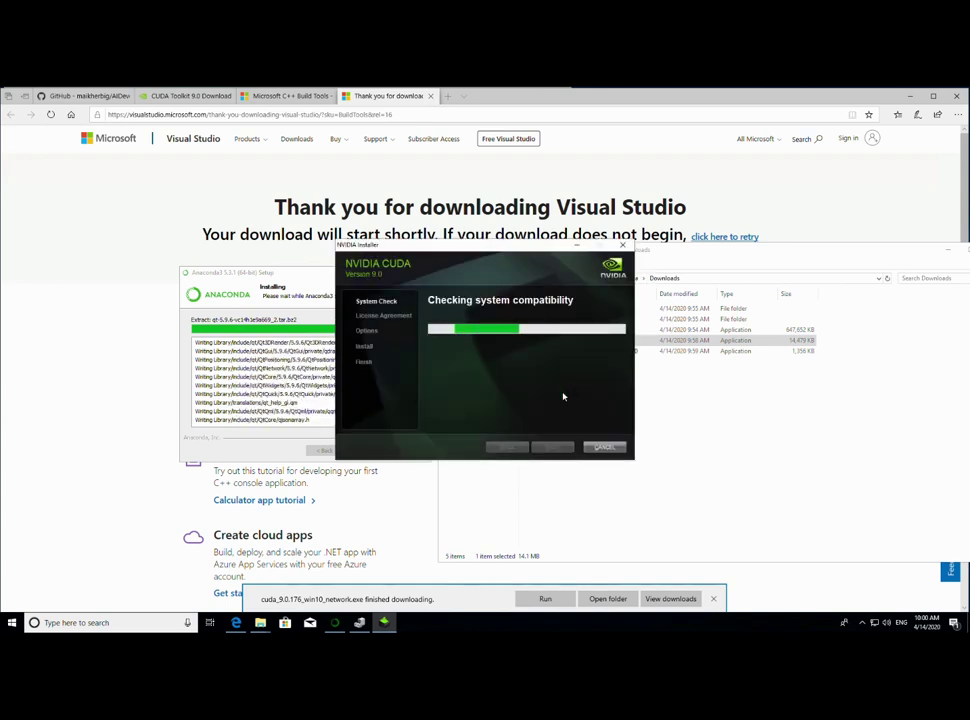
pyautogui.moveTo(554, 302); pyautogui.dragTo(591, 149)
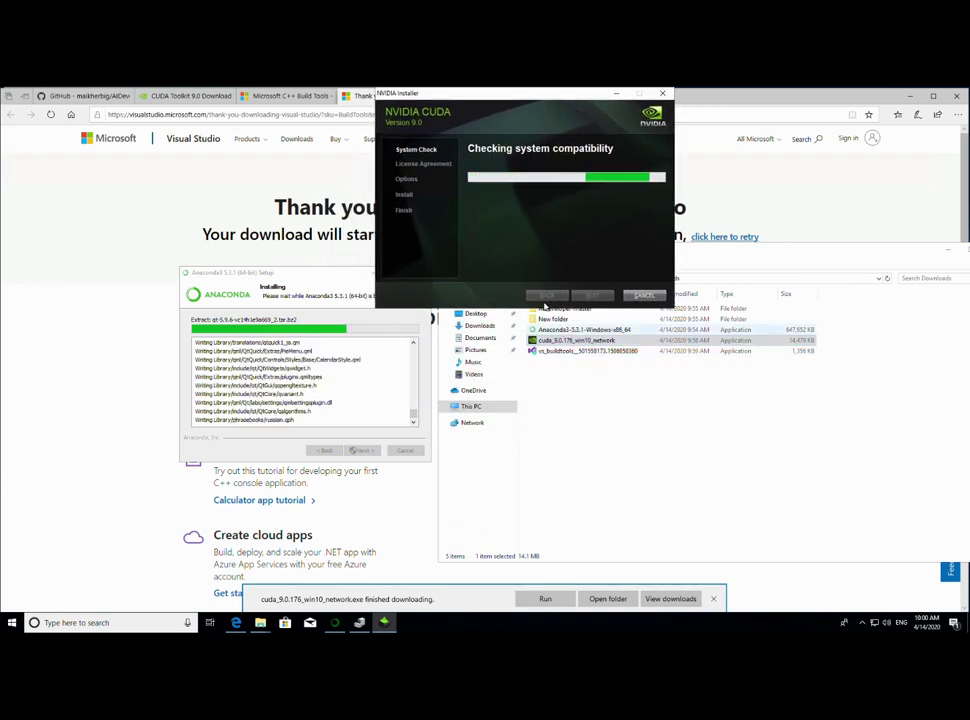
pyautogui.moveTo(310, 273); pyautogui.dragTo(190, 244)
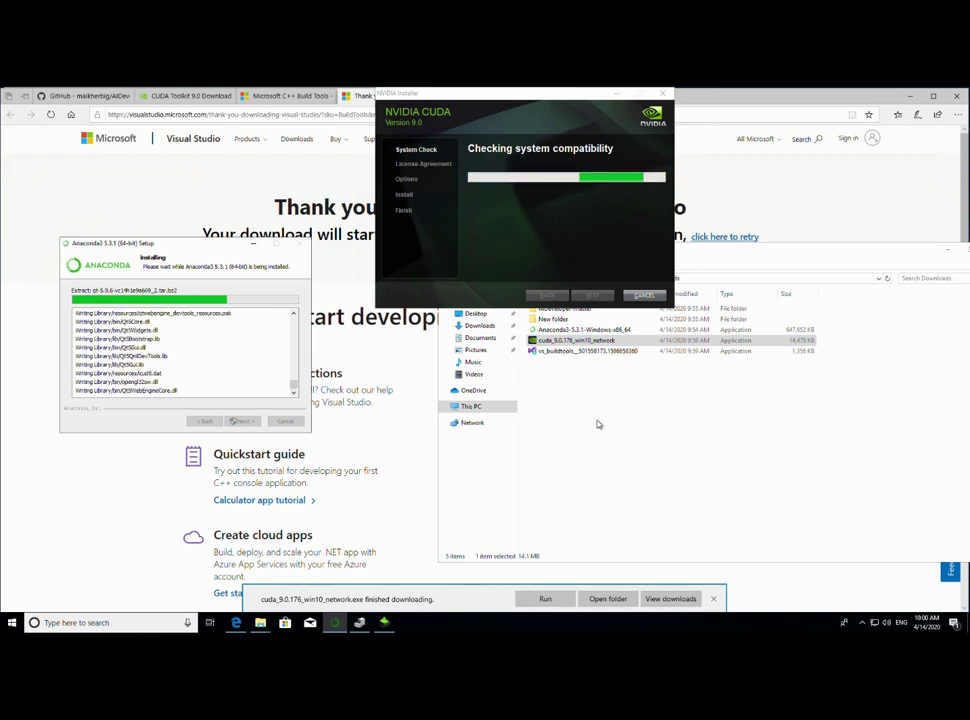
pyautogui.rightClick(442, 624)
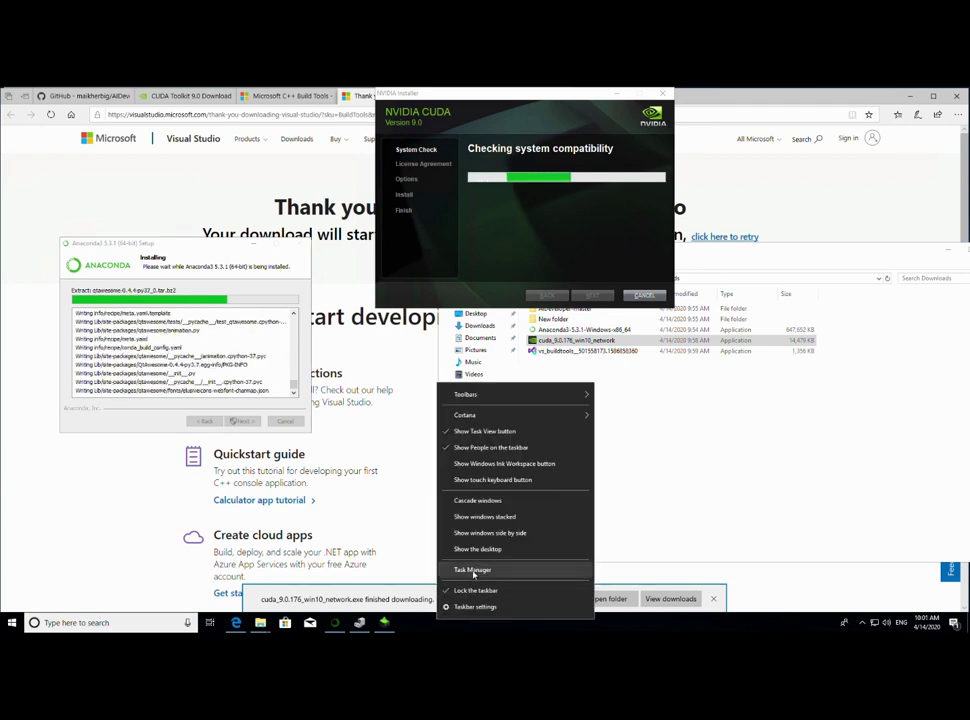
pyautogui.click(474, 569)
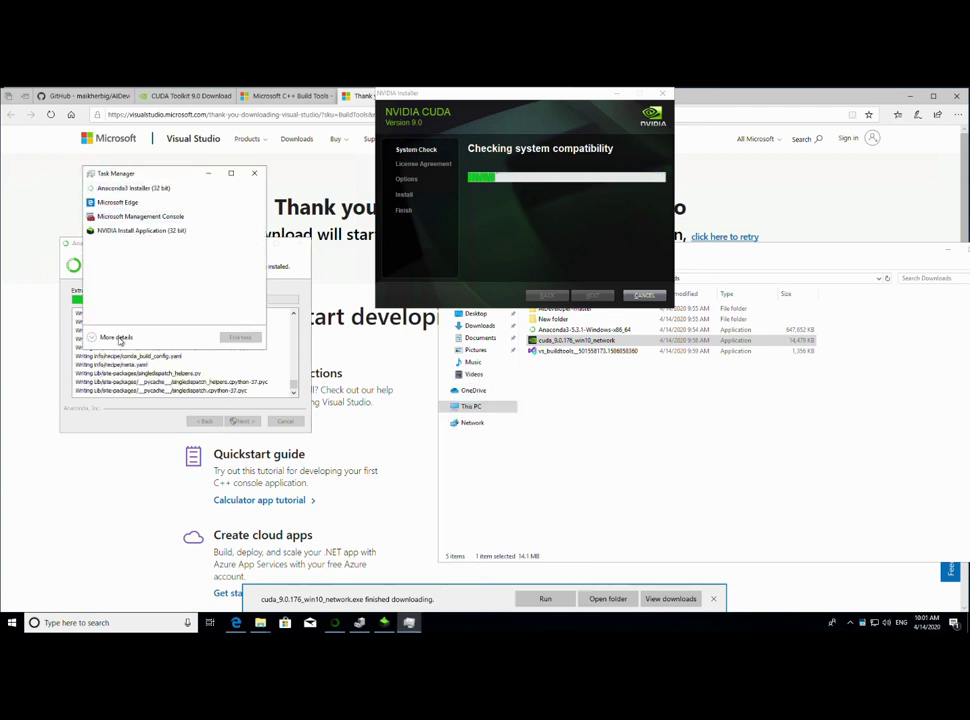
pyautogui.click(115, 337)
pyautogui.moveTo(180, 176); pyautogui.dragTo(605, 287)
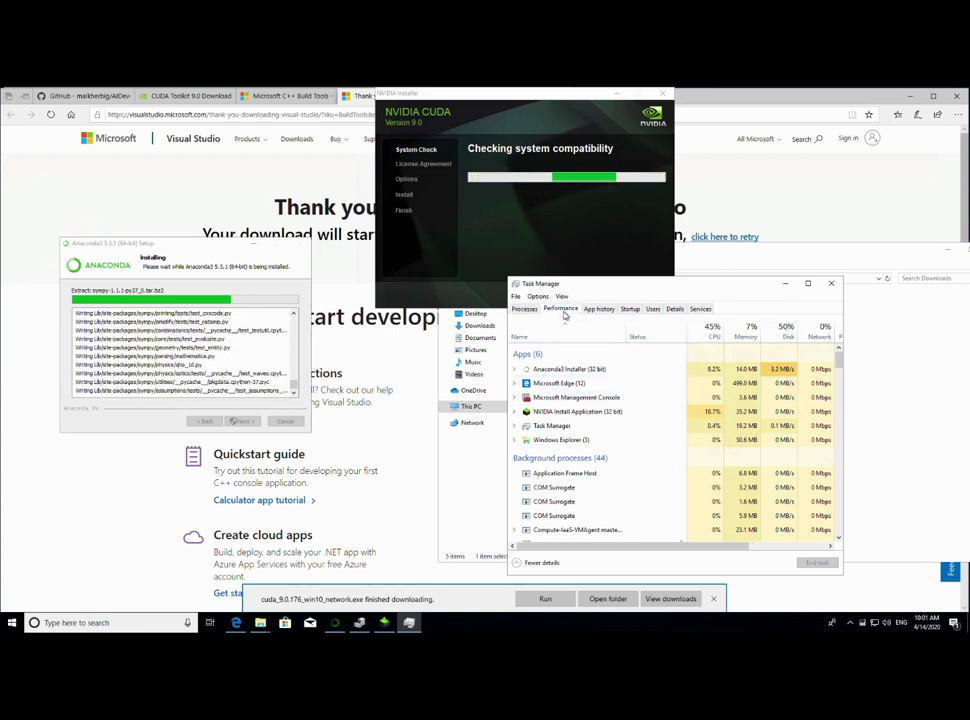
pyautogui.click(572, 310)
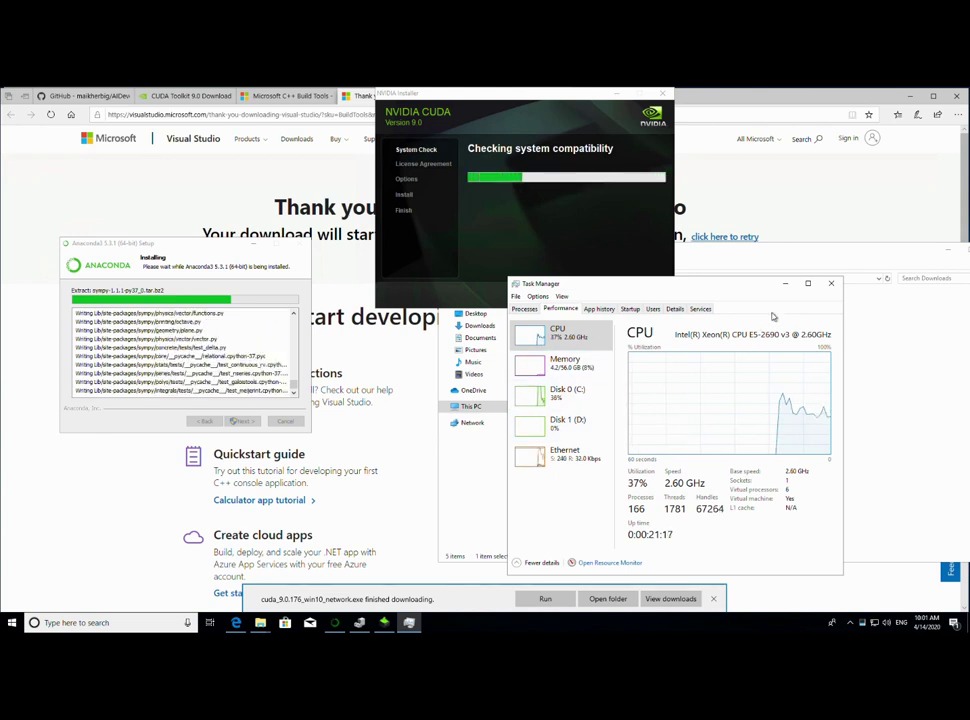
pyautogui.click(786, 284)
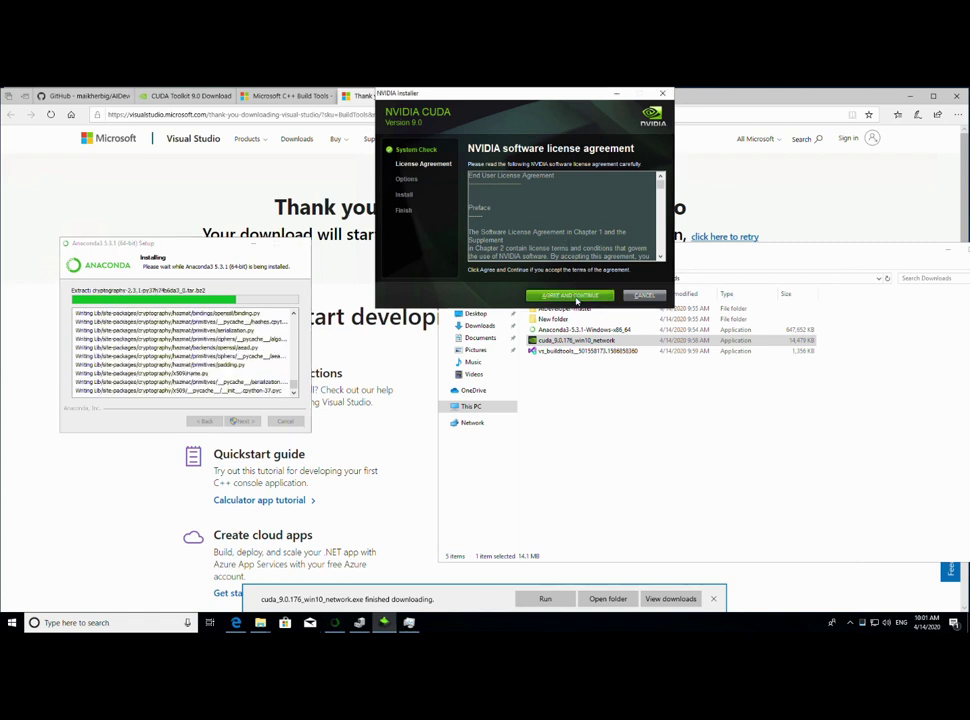
# - Accept the CUDA license, keep the default installation options, and continue without Visual Studio integration
pyautogui.click(574, 296)
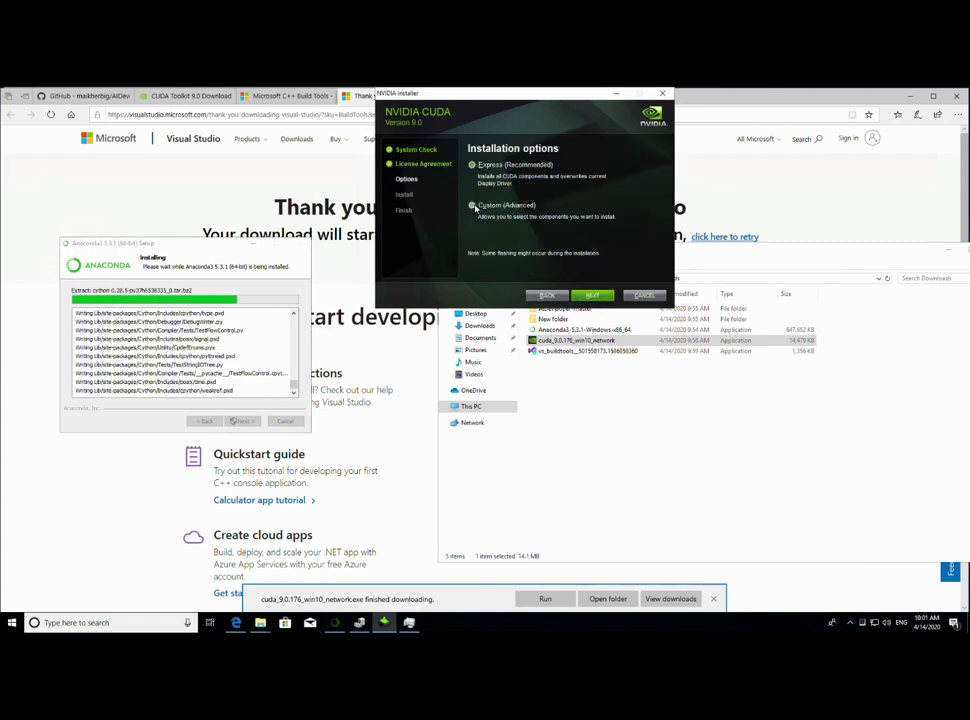
pyautogui.click(594, 296)
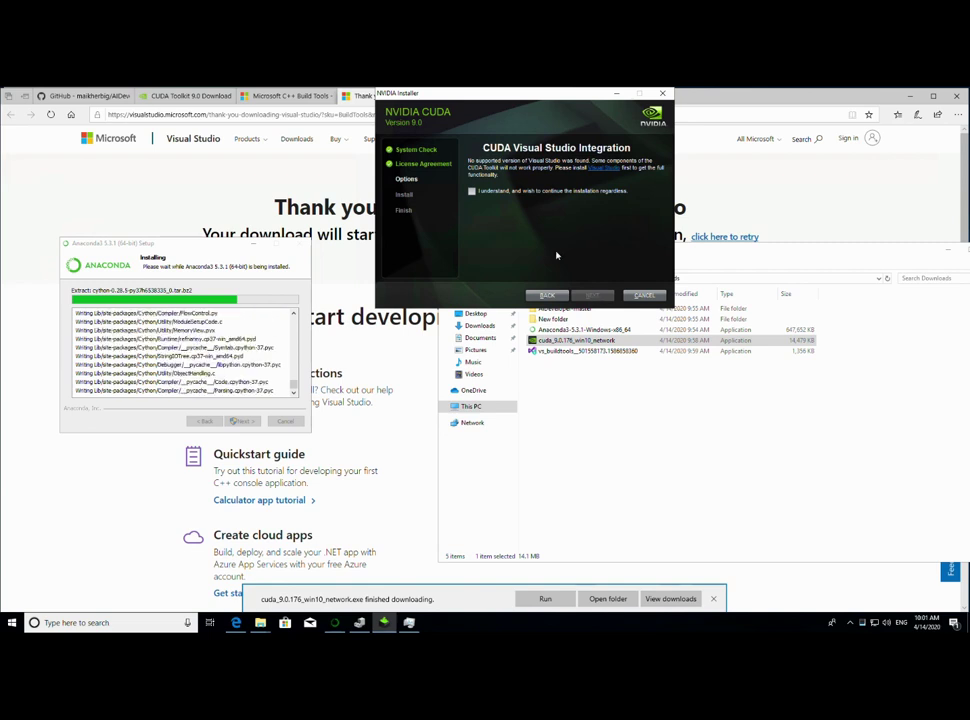
pyautogui.click(474, 191)
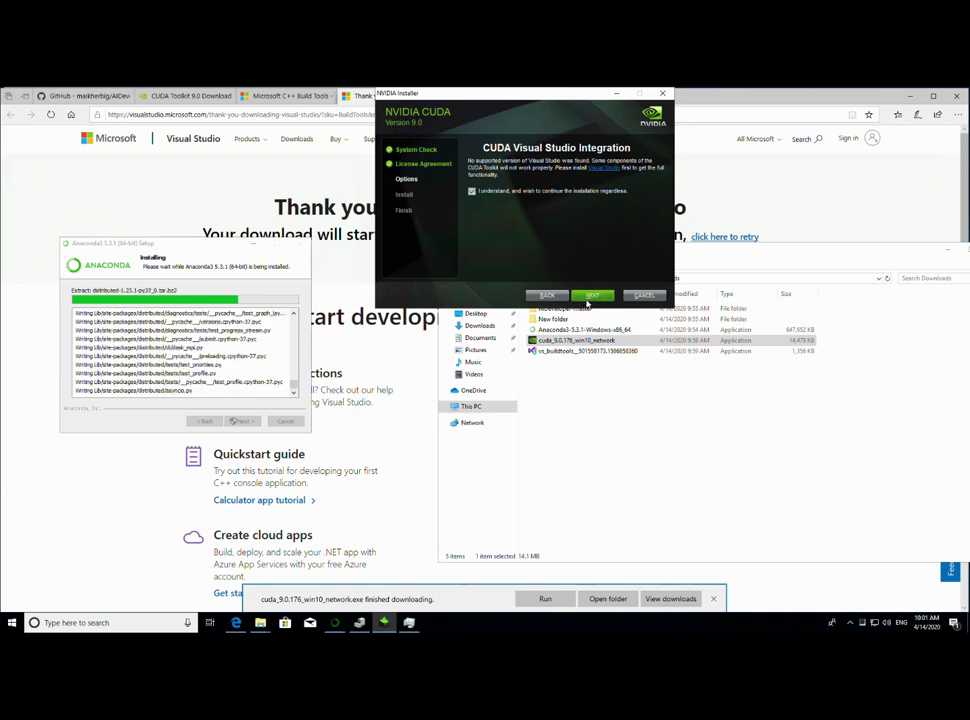
pyautogui.click(591, 296)
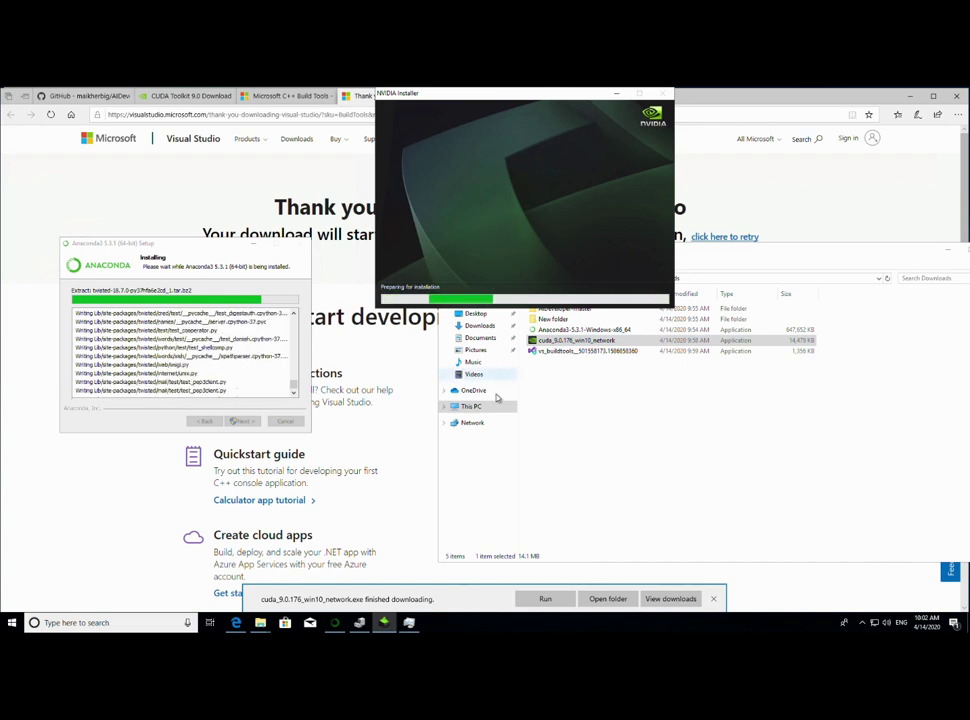
pyautogui.click(287, 96)
pyautogui.click(448, 96)
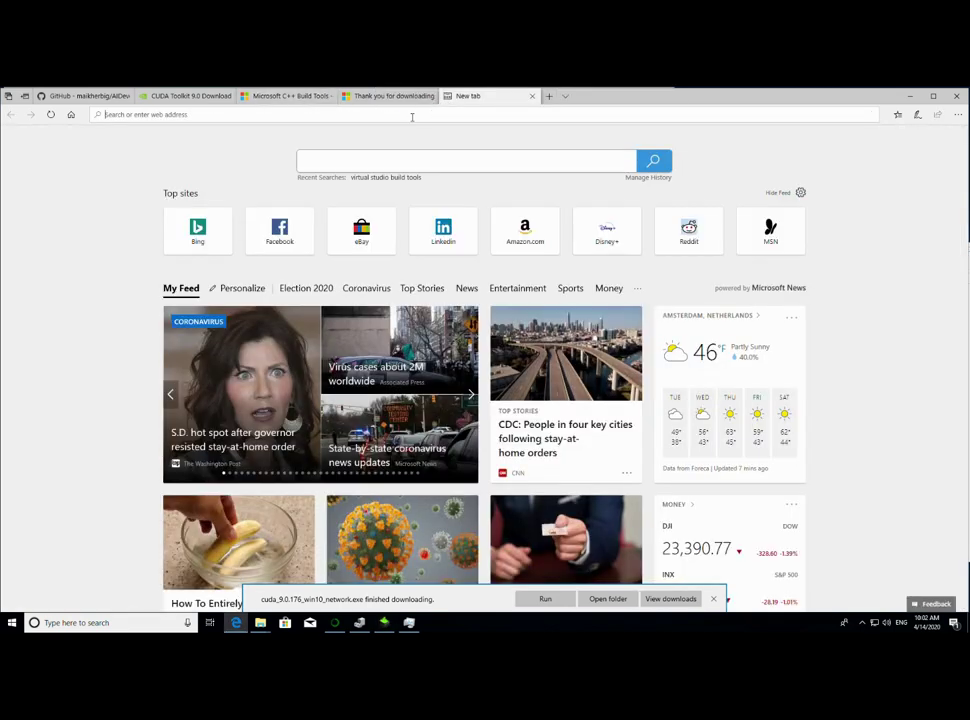
pyautogui.write('www.google.c')
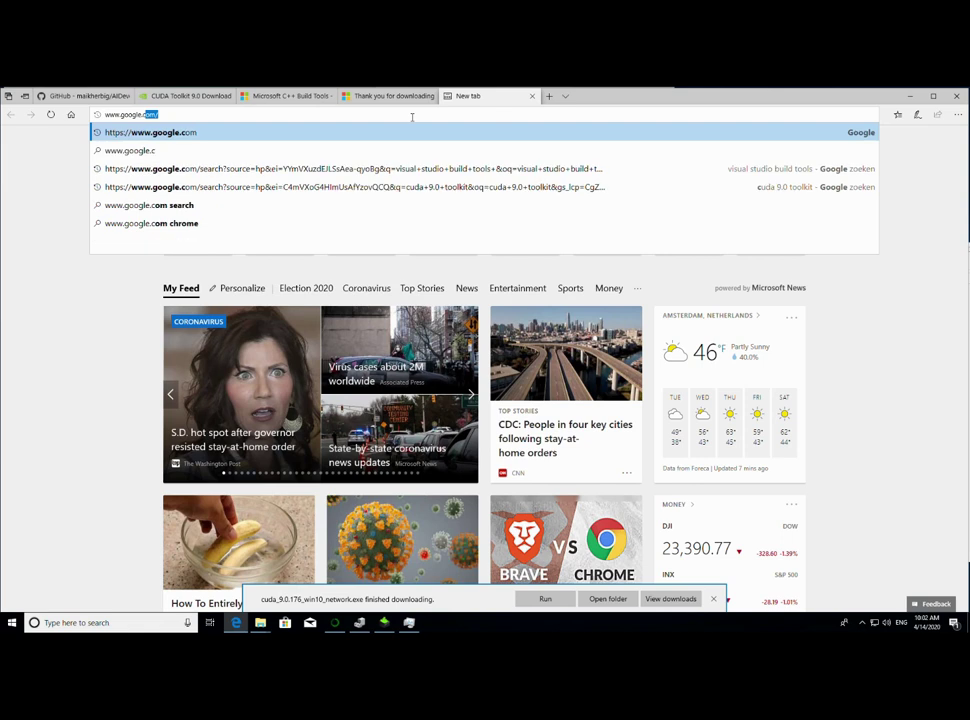
pyautogui.press('Return')
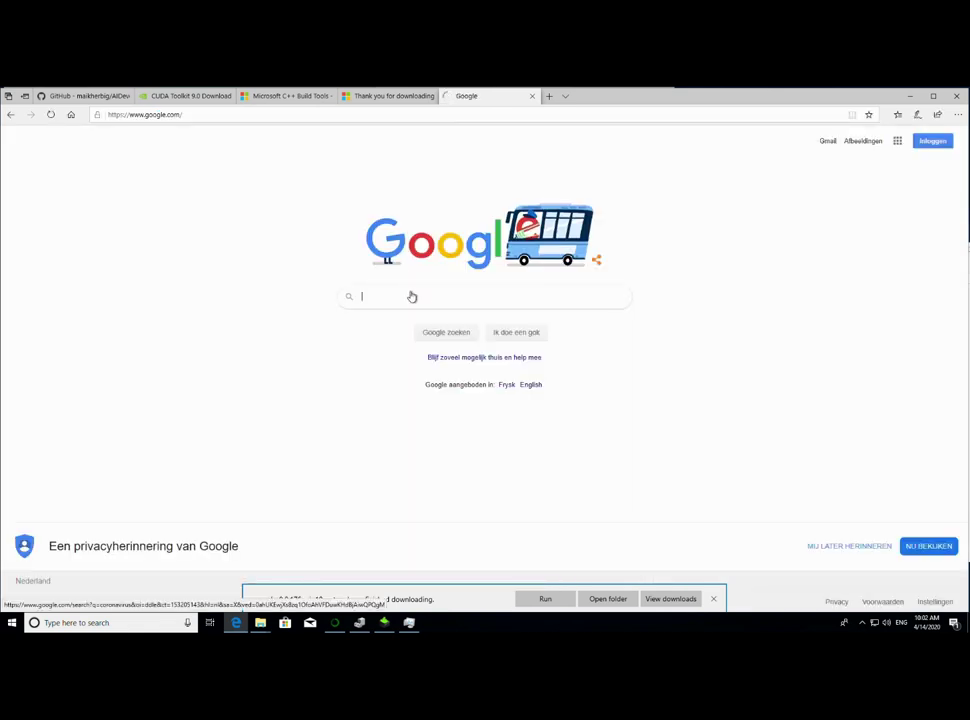
pyautogui.click(414, 297)
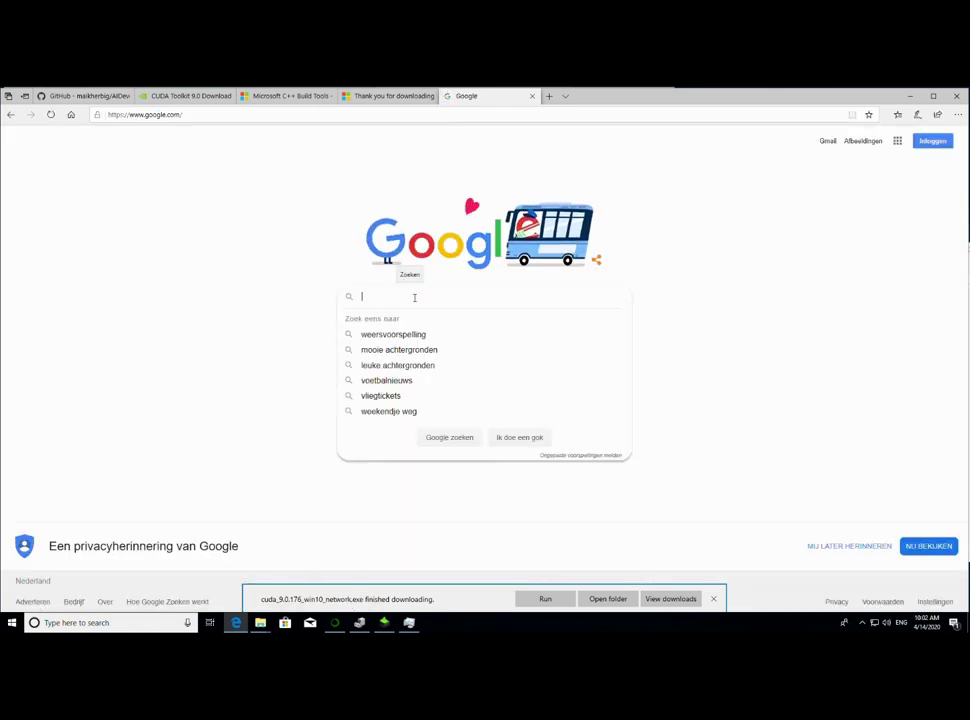
pyautogui.write('CUDNN ')
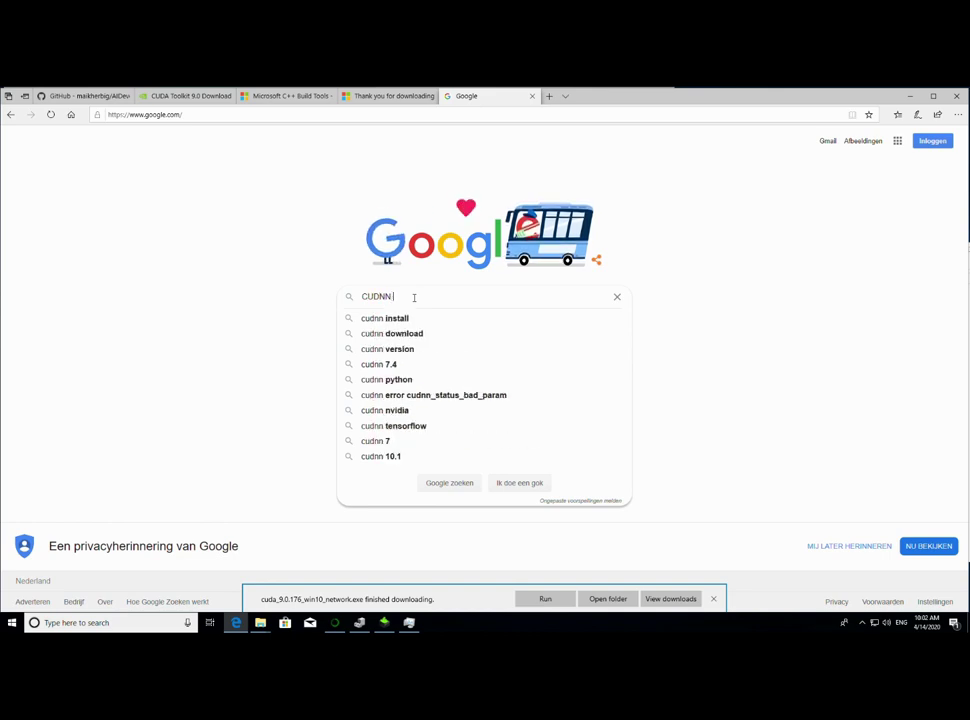
pyautogui.write('1.1')
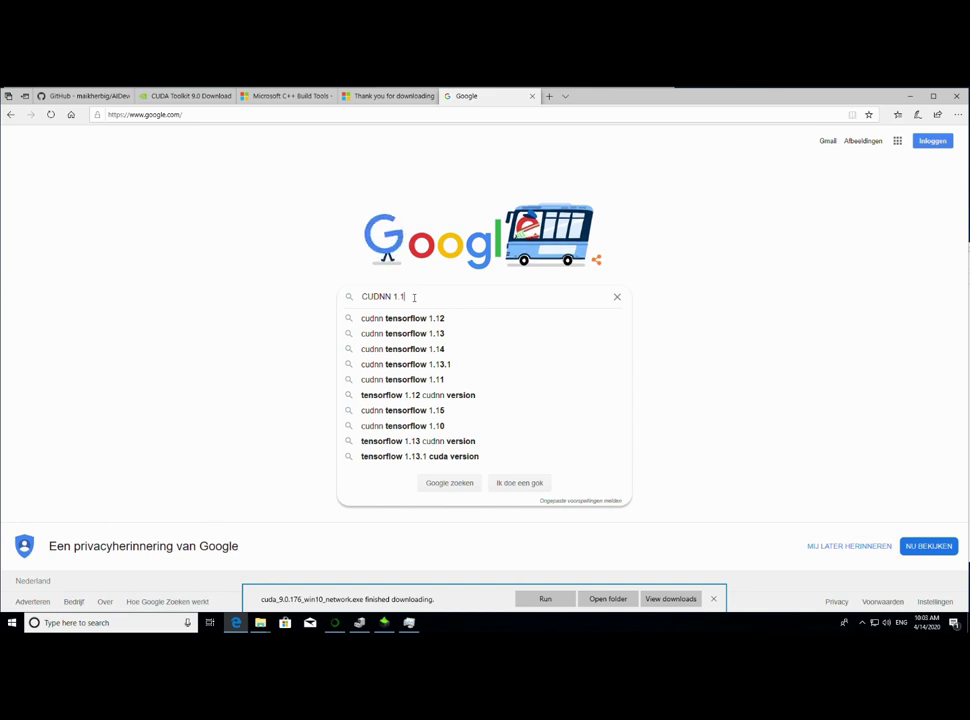
pyautogui.press('Return')
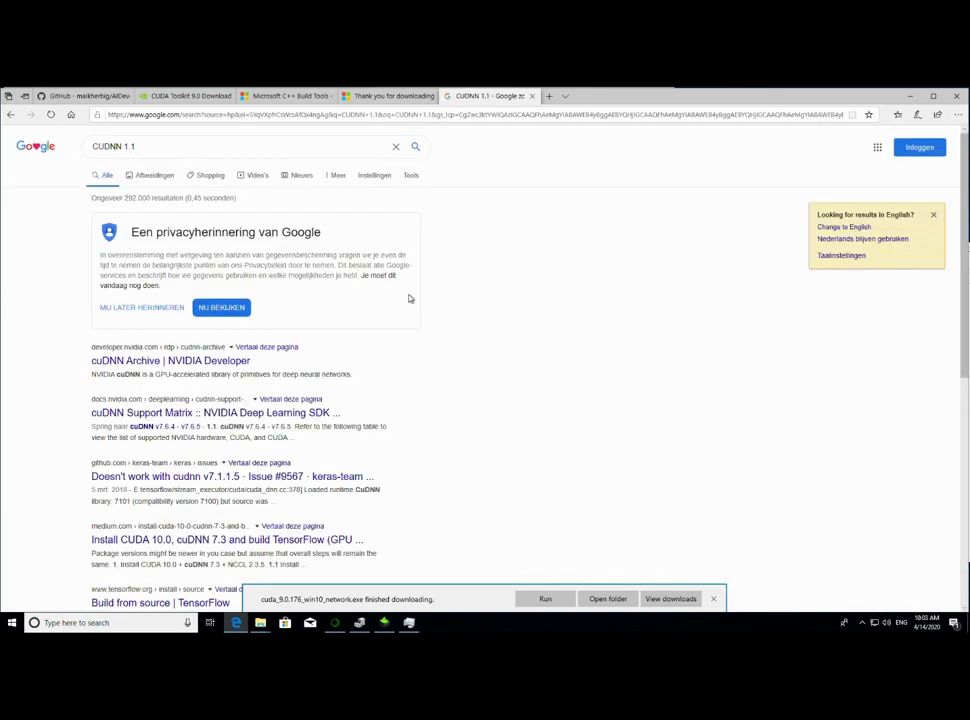
# - Open the 'cuDNN Archive | NVIDIA Developer' result and browse its download list
pyautogui.click(203, 364)
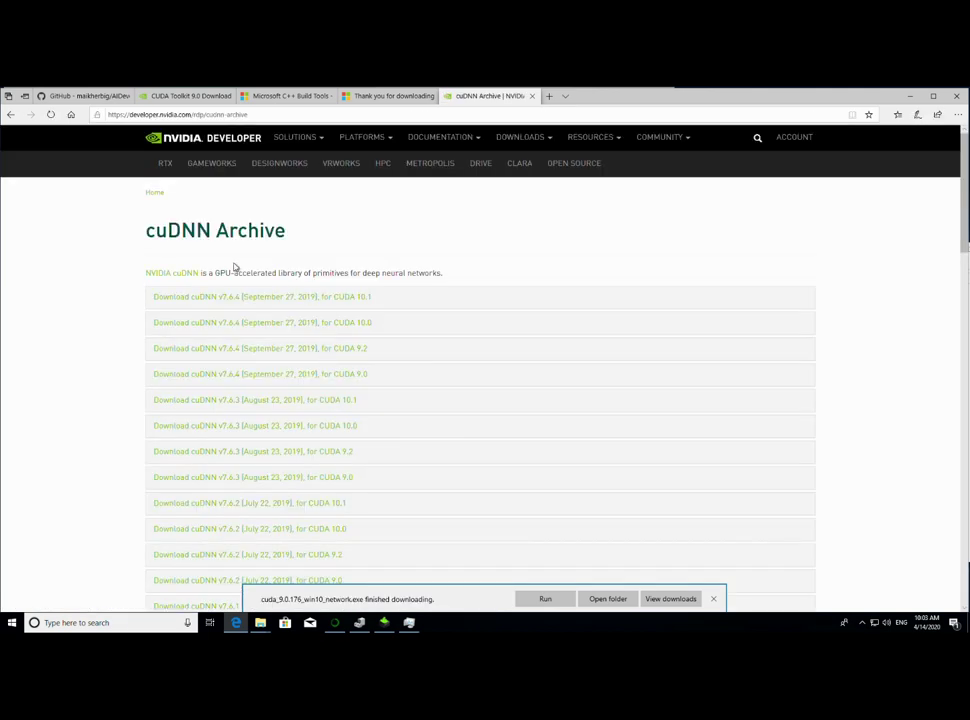
pyautogui.scroll(-10, 325, 408)
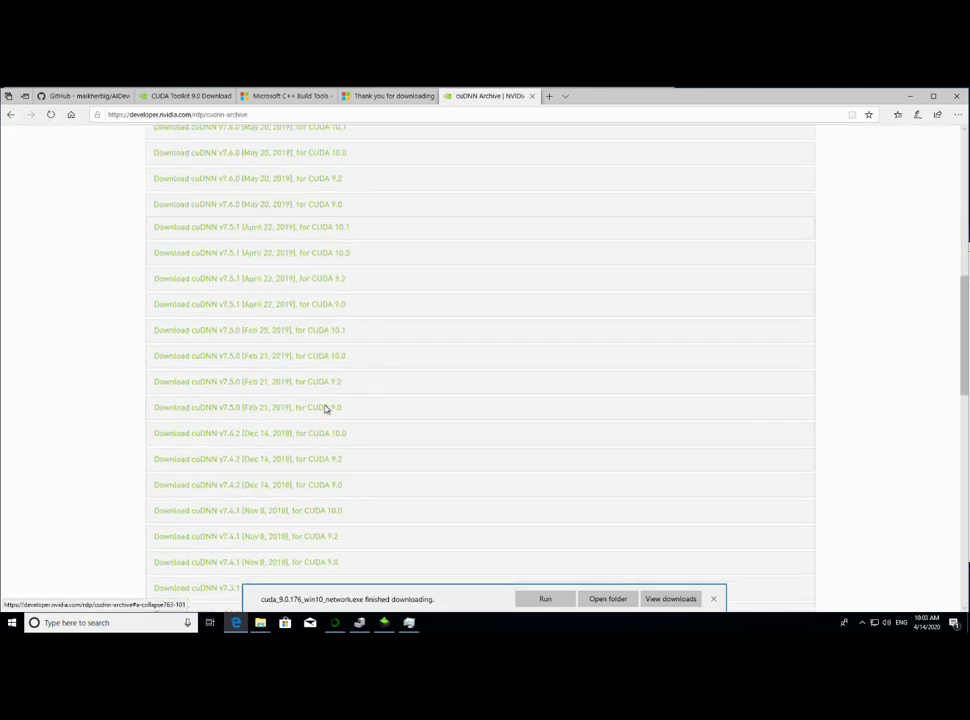
pyautogui.scroll(10, 325, 408)
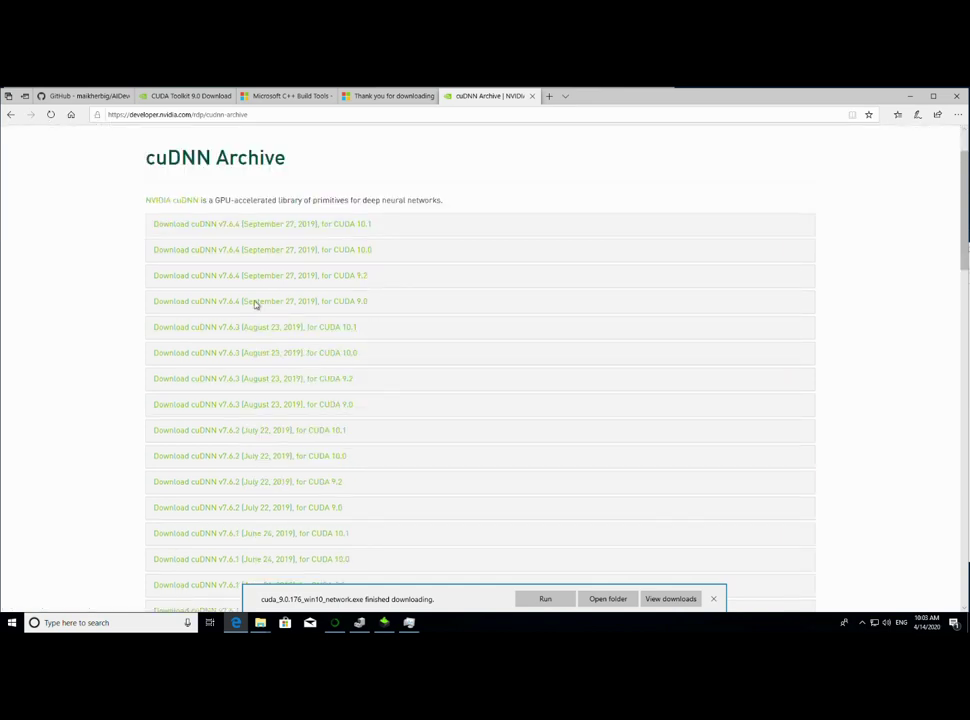
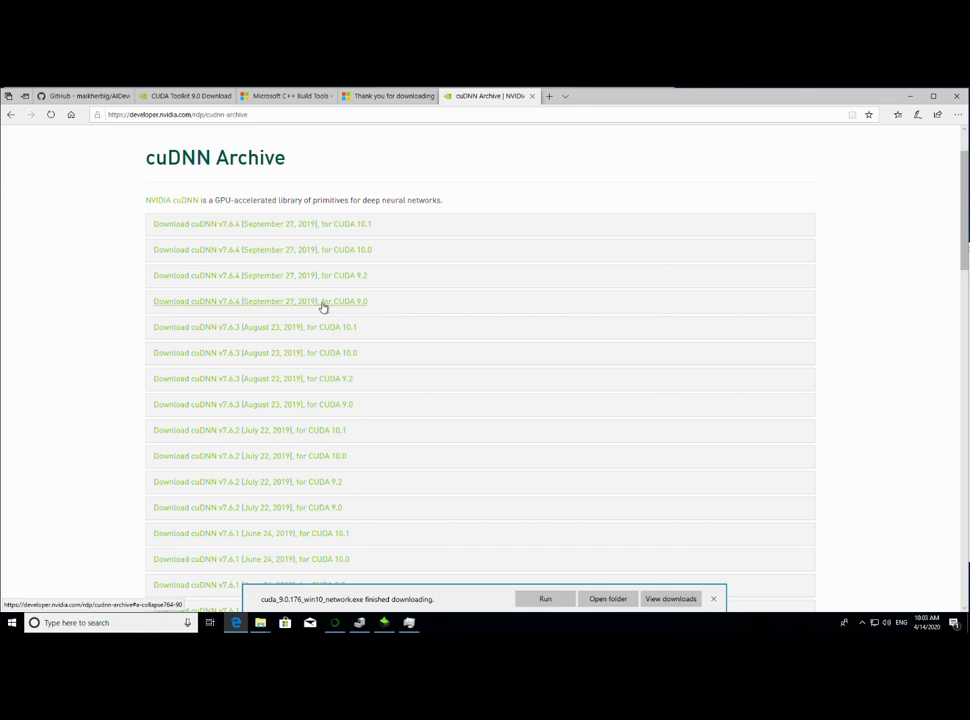
# - Sign in to NVIDIA, save the cuDNN v7.6.4 for CUDA 9.0 Windows 10 zip, and show it in Downloads
pyautogui.click(323, 302)
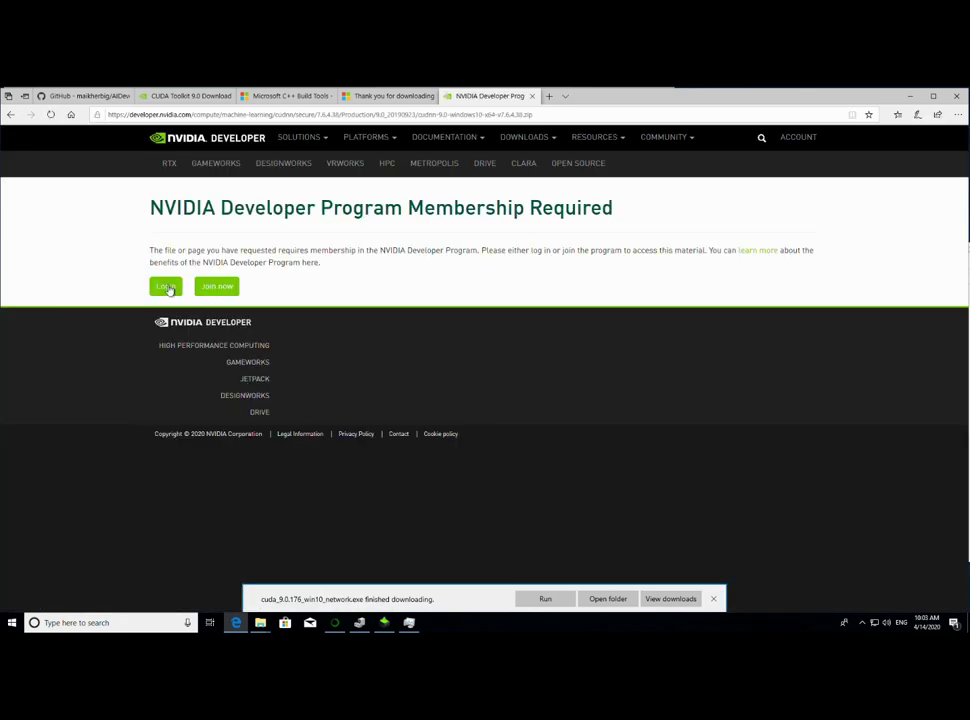
pyautogui.click(167, 287)
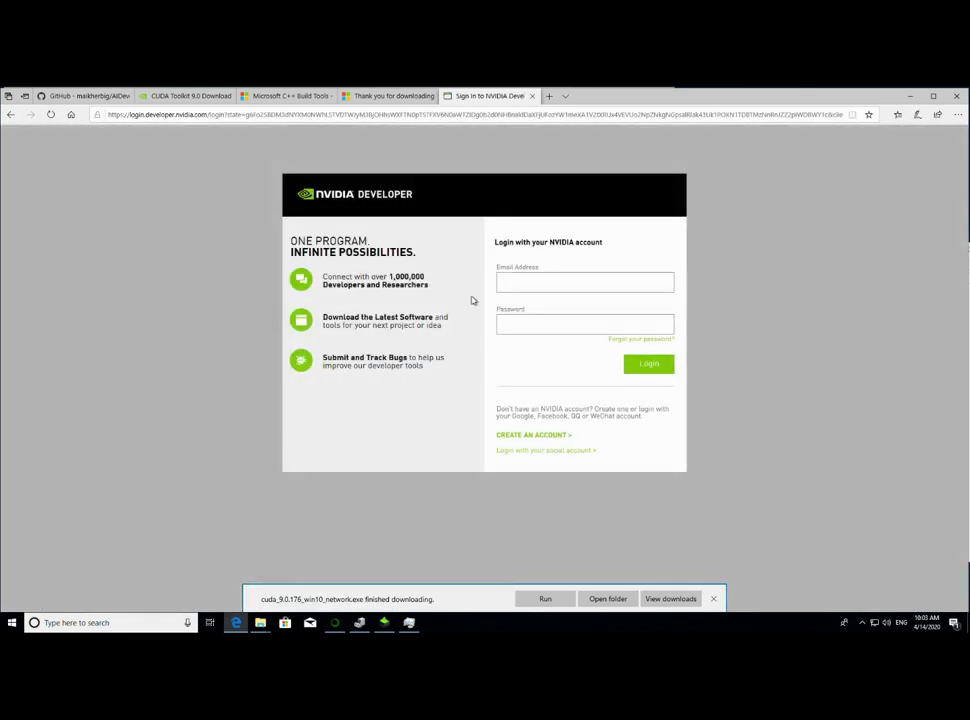
pyautogui.click(568, 283)
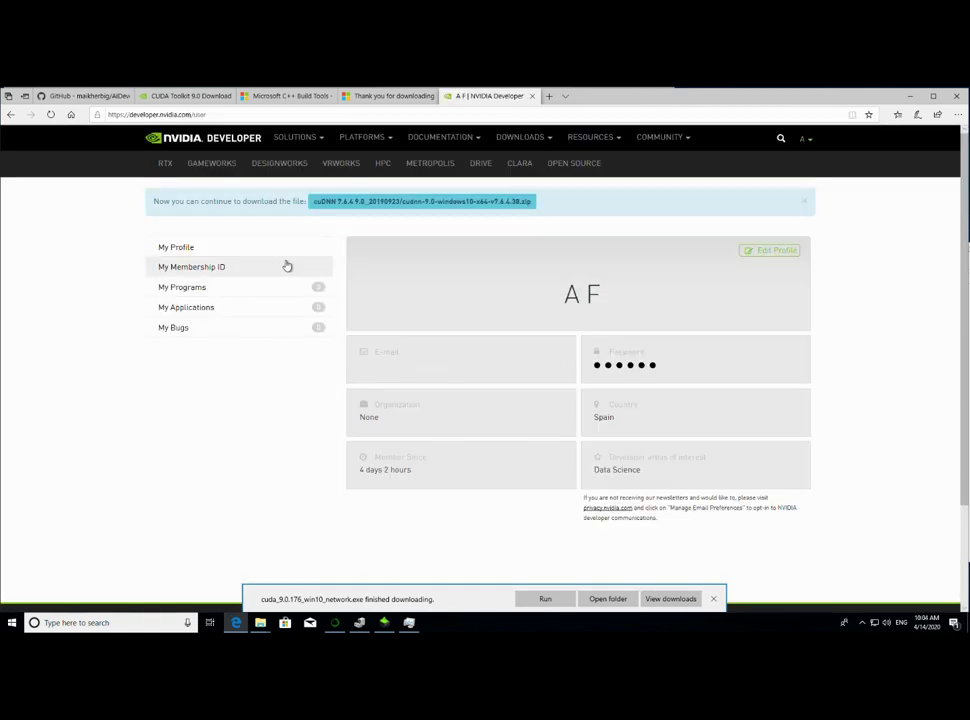
pyautogui.click(374, 211)
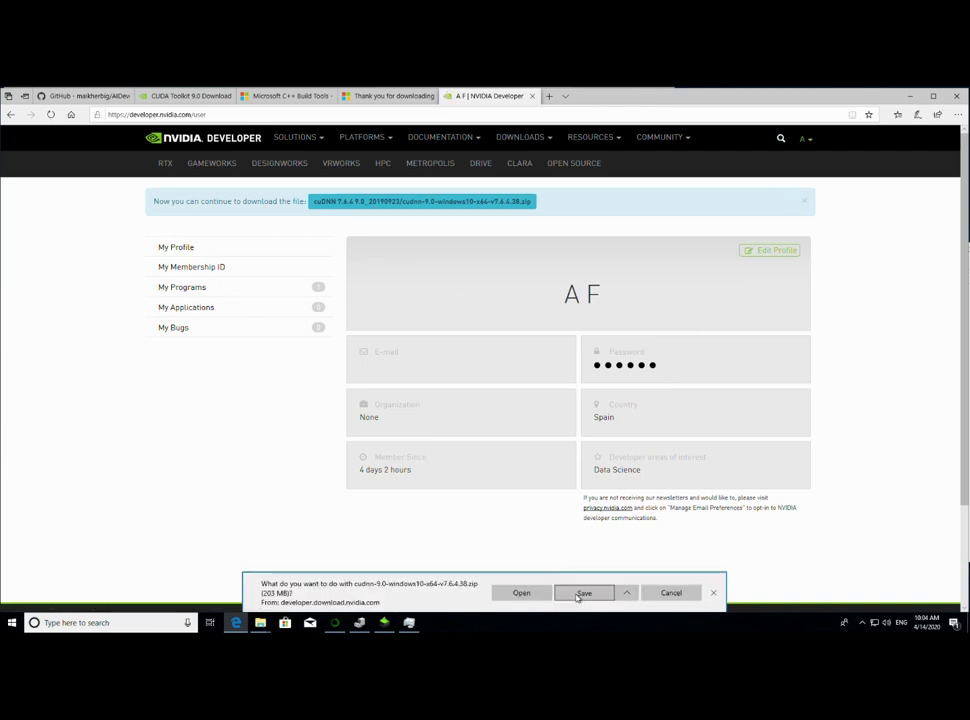
pyautogui.click(577, 596)
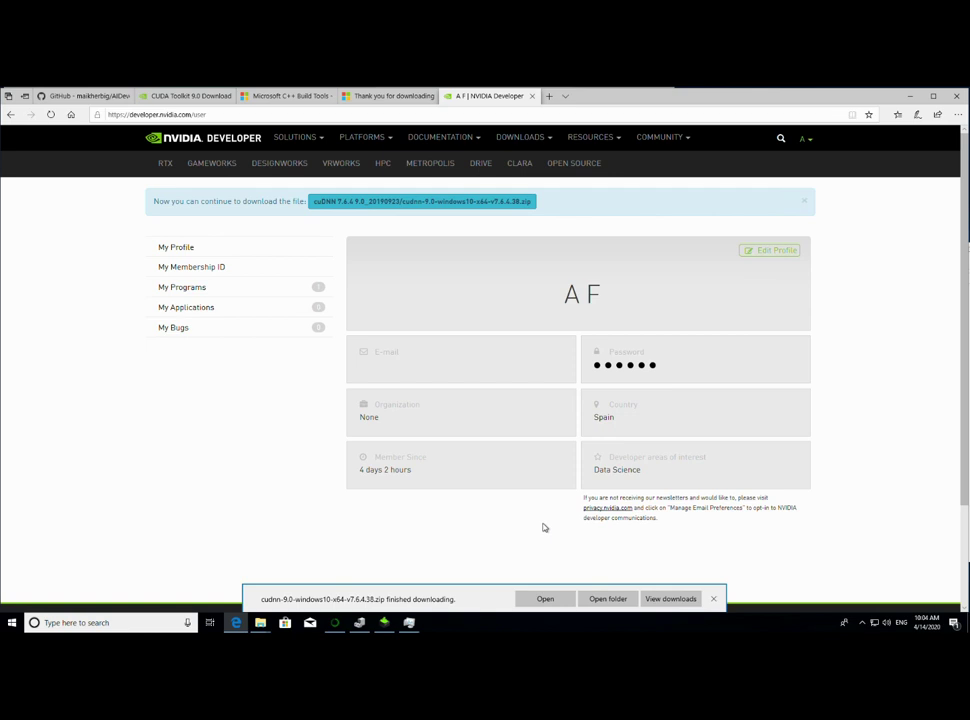
pyautogui.click(594, 603)
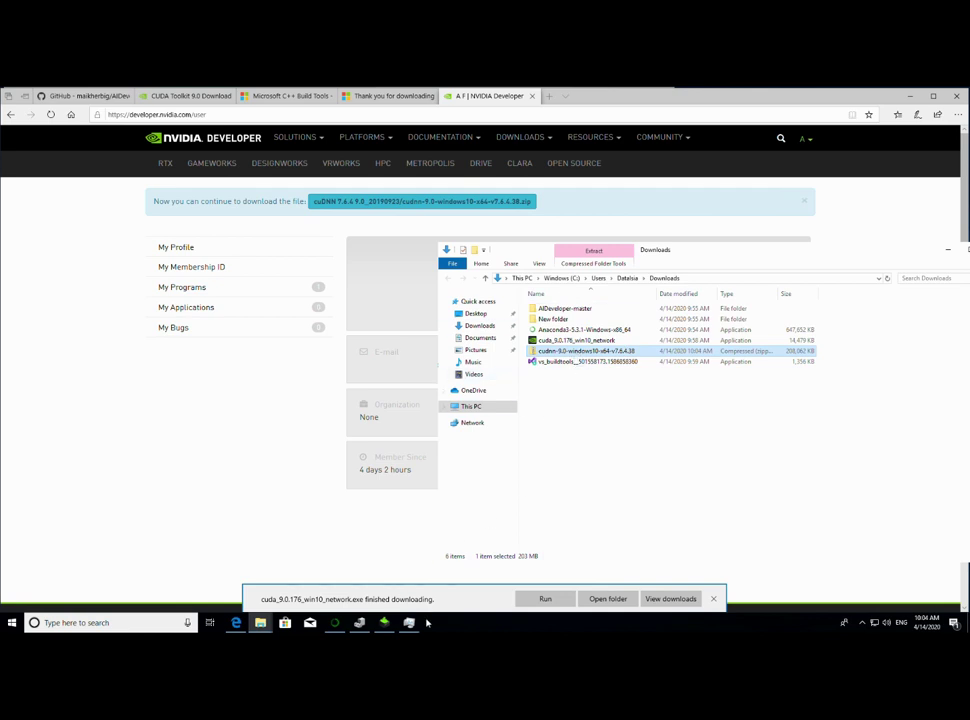
# - Check the NVIDIA and Anaconda installers' progress, then return to the Downloads folder
pyautogui.click(384, 622)
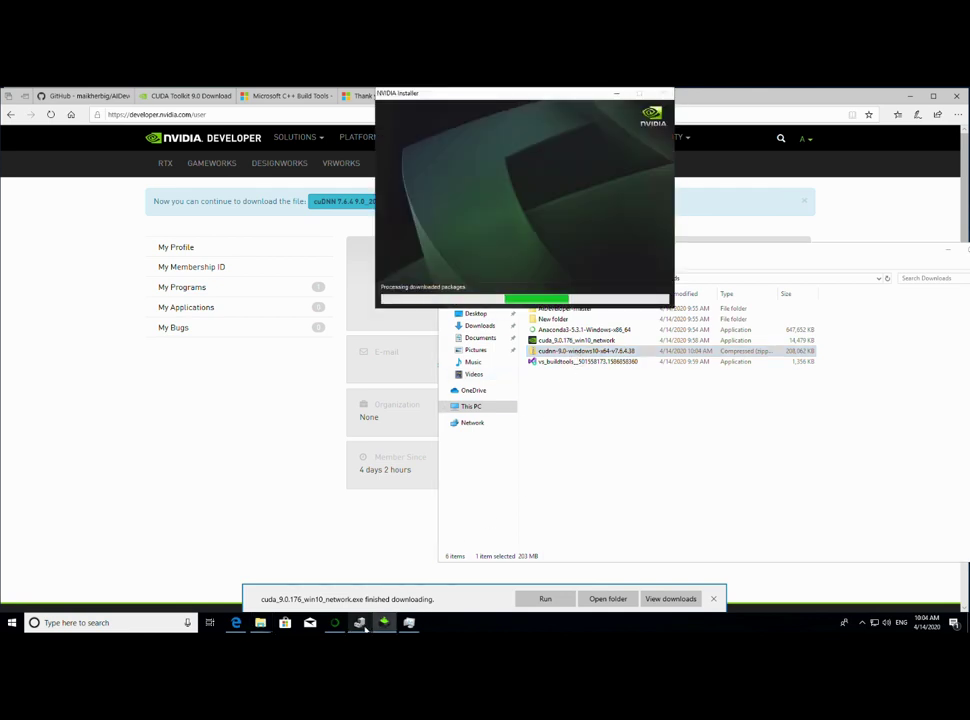
pyautogui.click(335, 622)
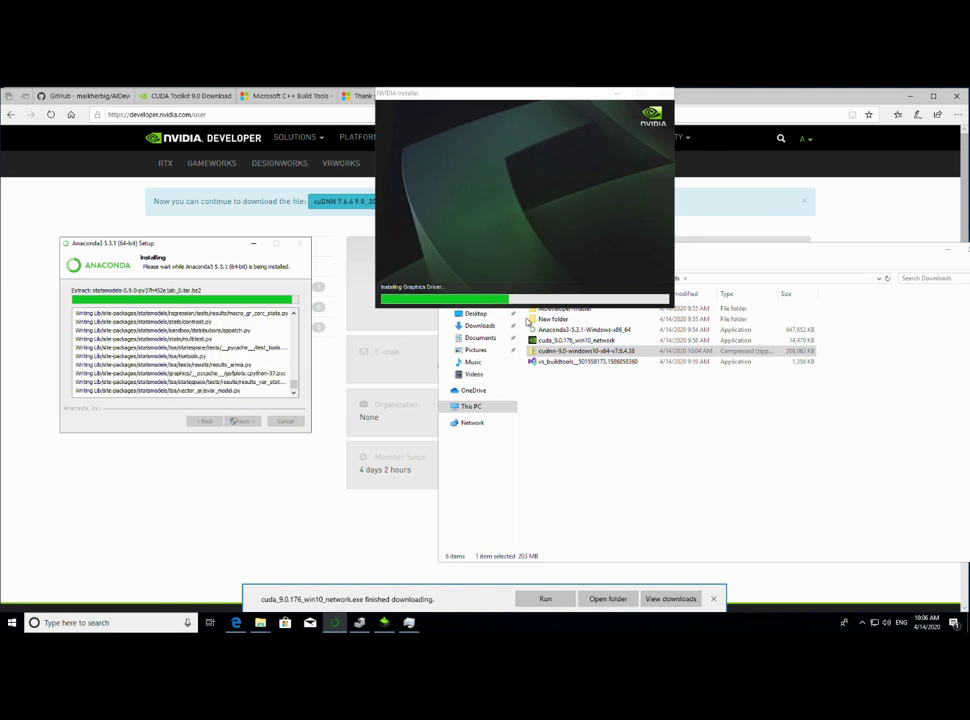
pyautogui.click(604, 410)
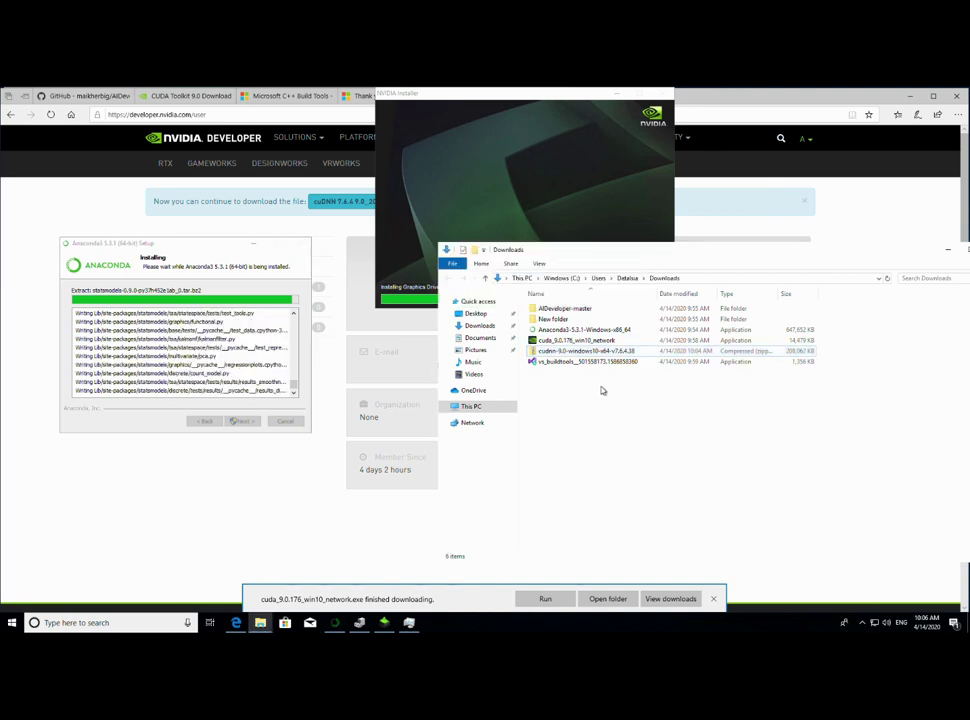
# - Open the cuDNN zip archive and start Extract all
pyautogui.click(551, 356)
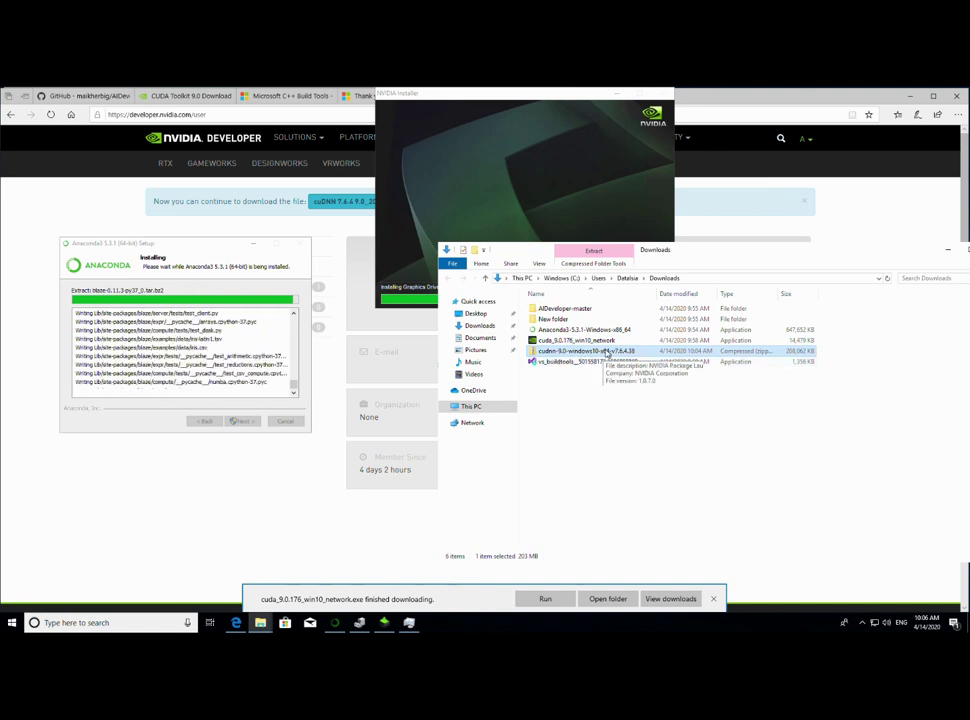
pyautogui.click(593, 263)
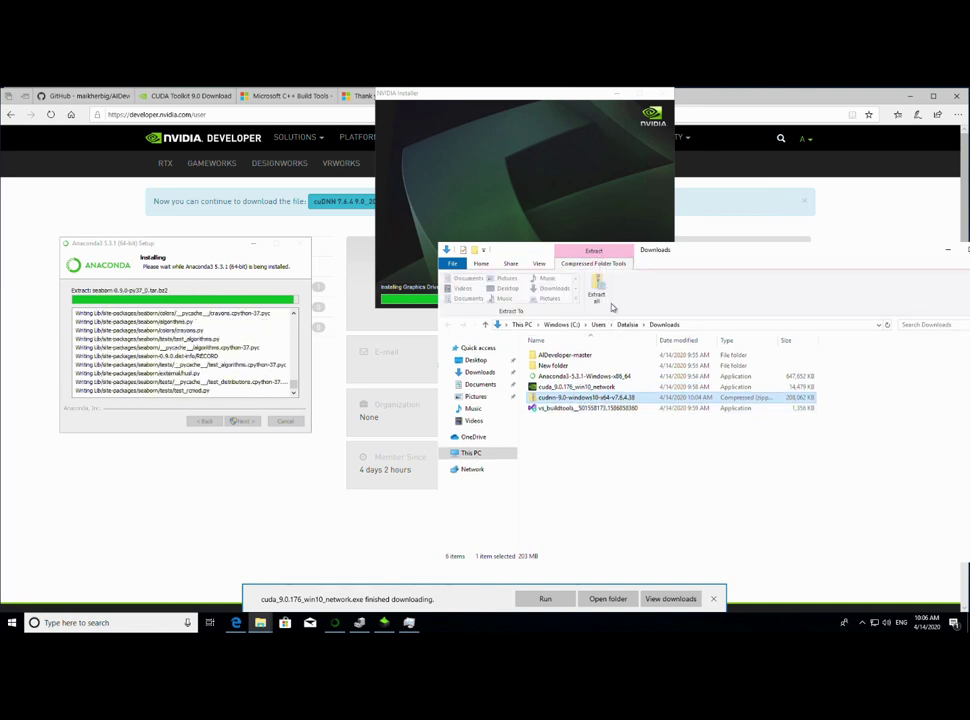
pyautogui.doubleClick(609, 397)
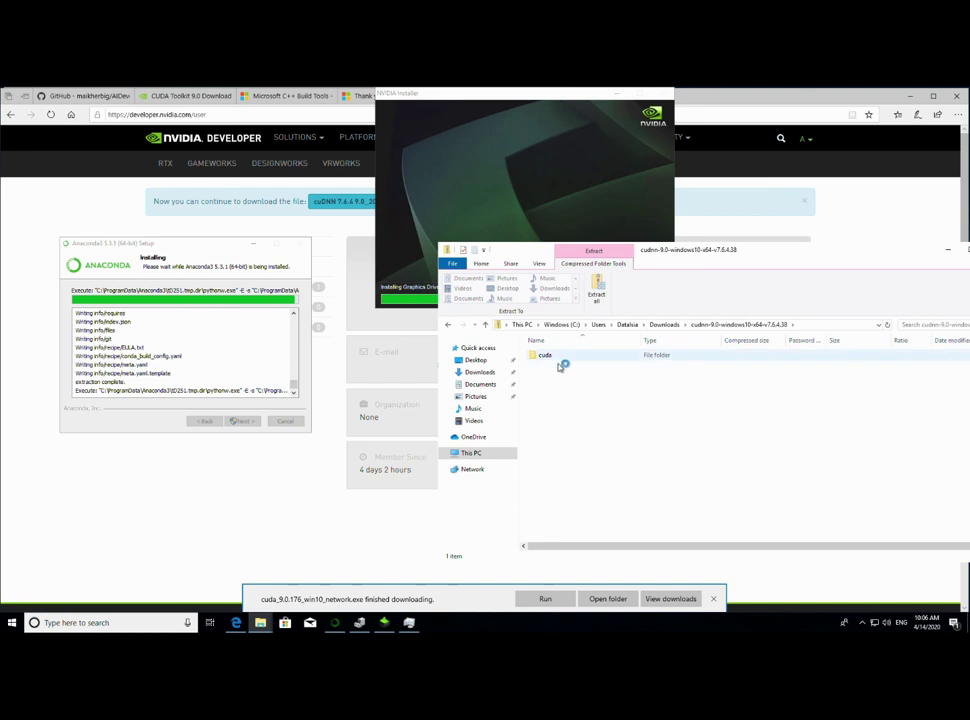
pyautogui.click(597, 290)
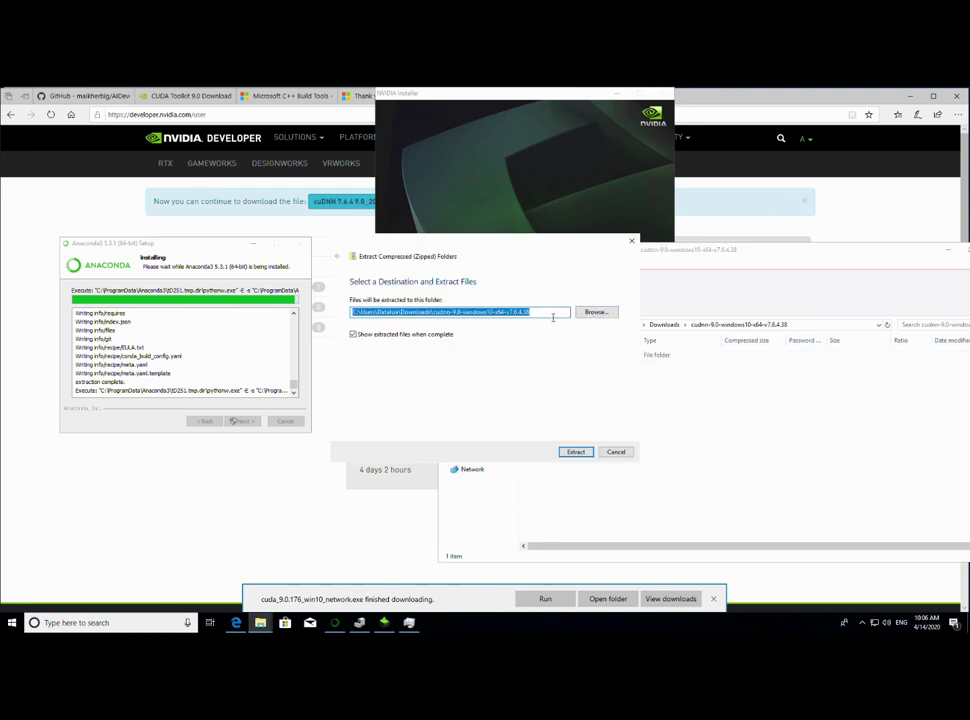
# - In the destination picker, create a new folder named Cuda under C:\Program Files
pyautogui.click(596, 313)
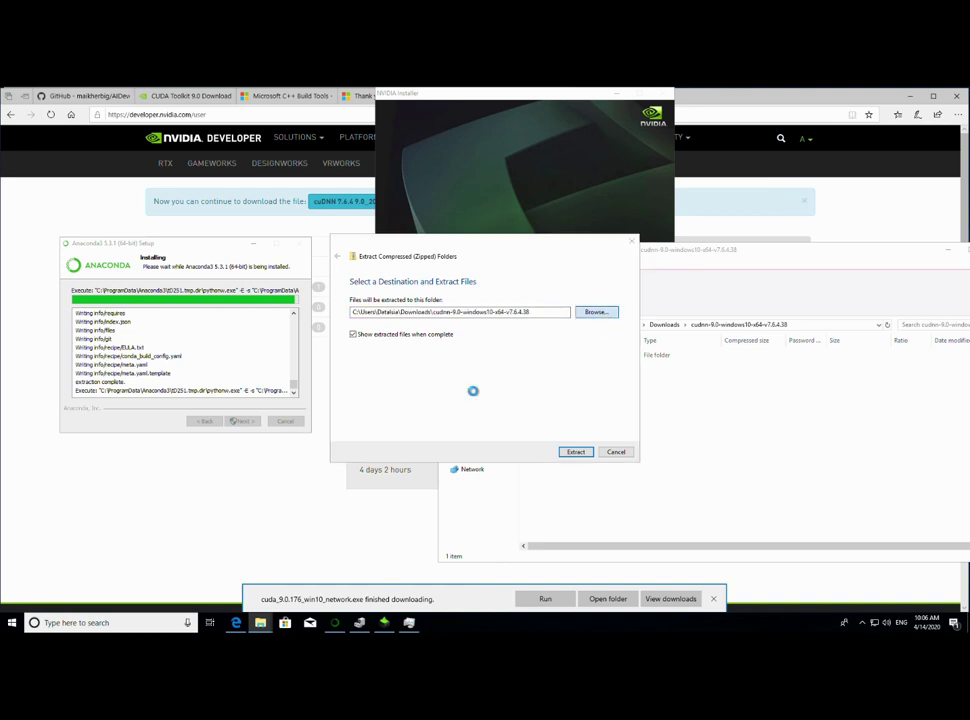
pyautogui.click(368, 417)
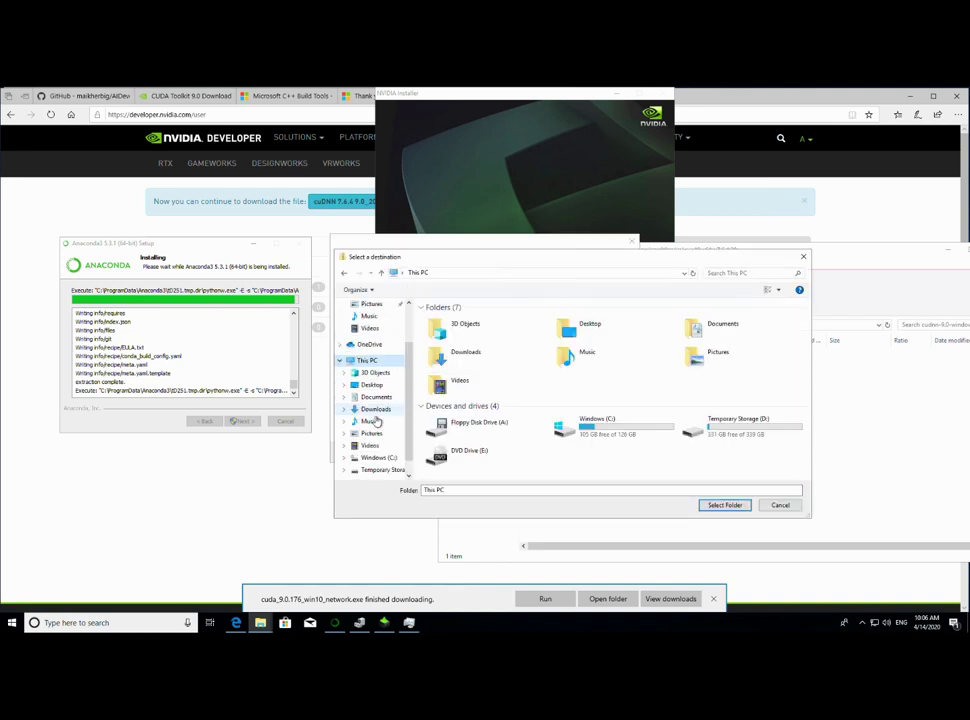
pyautogui.doubleClick(575, 432)
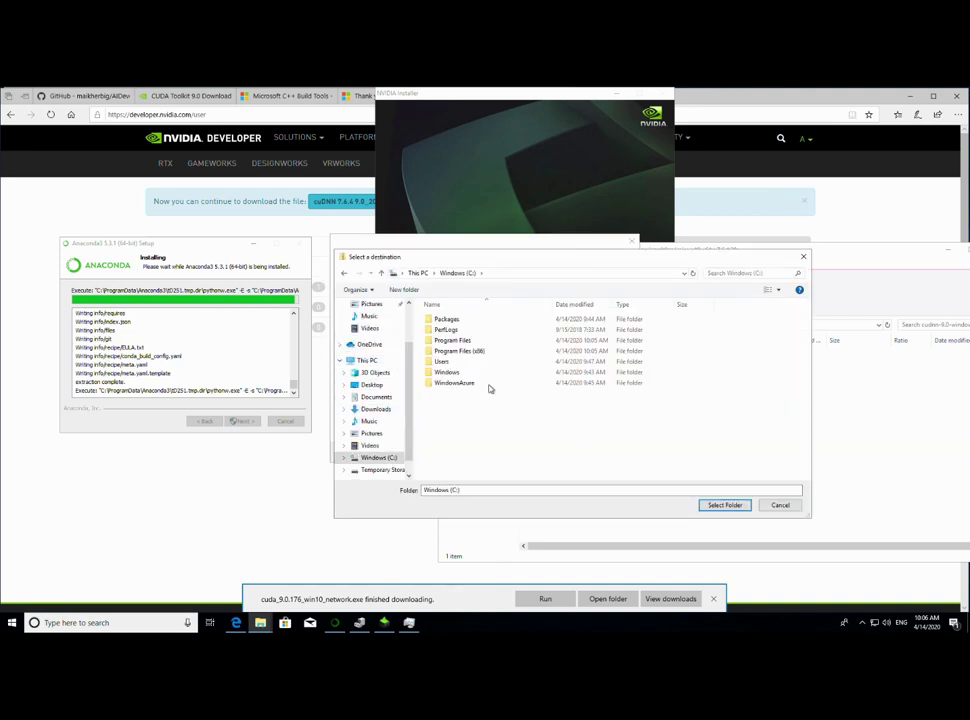
pyautogui.doubleClick(461, 340)
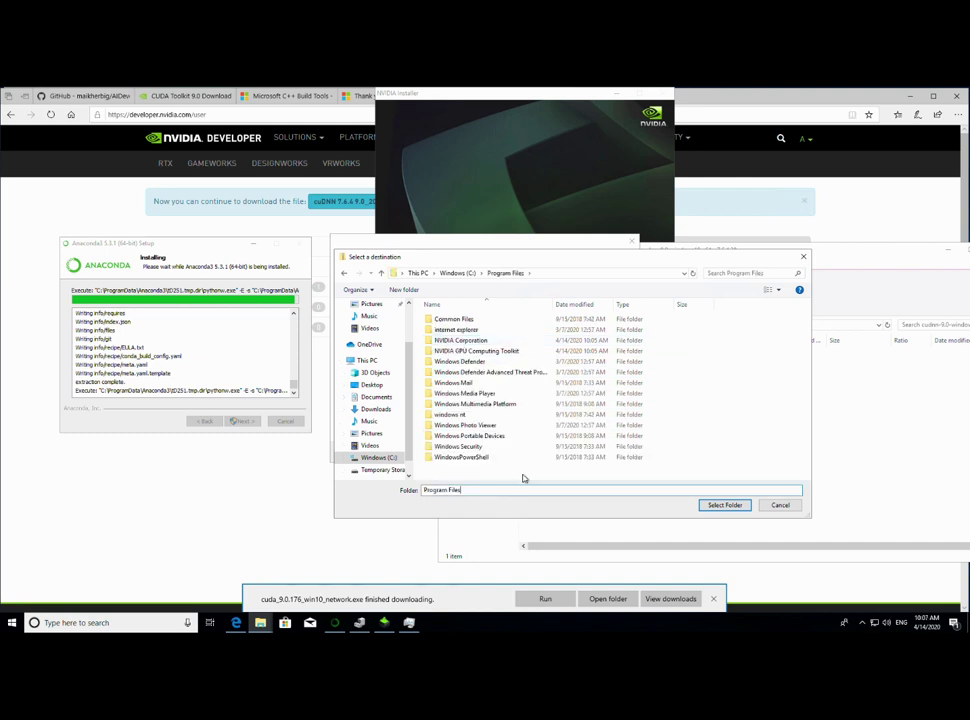
pyautogui.click(404, 289)
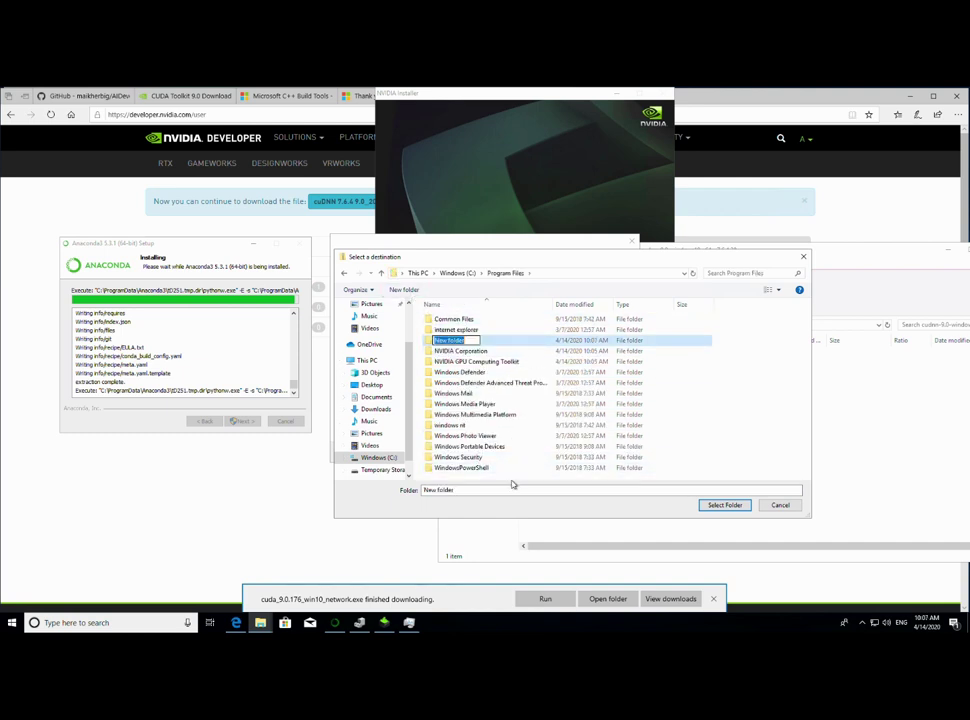
pyautogui.click(432, 342)
pyautogui.click(449, 341)
pyautogui.write('Cuda')
pyautogui.press('Return')
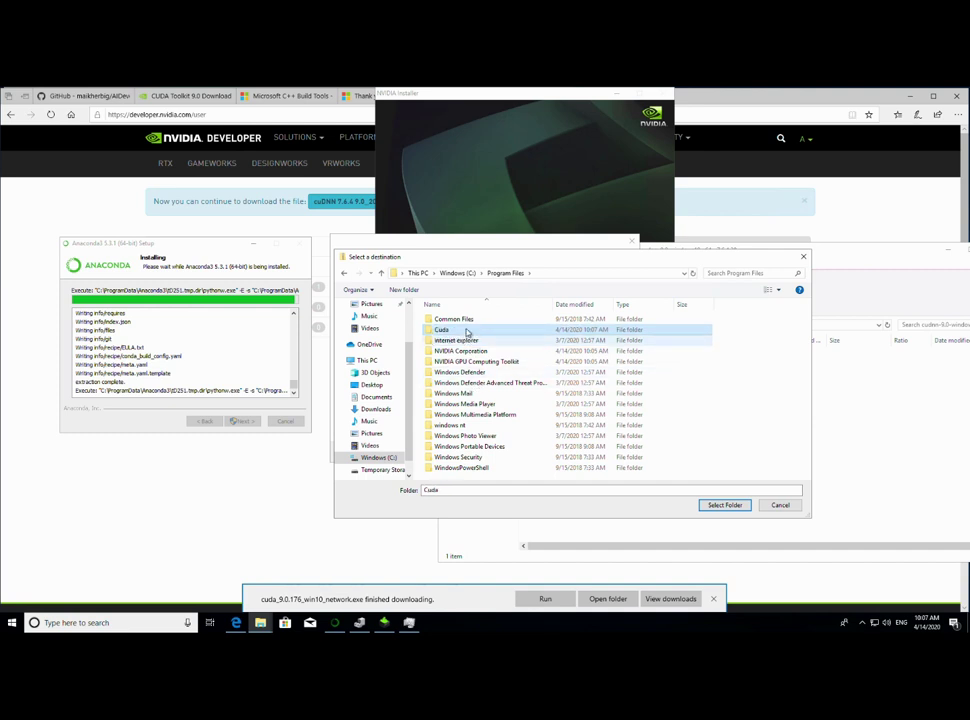
# - Extract the cuDNN archive into C:\Program Files\Cuda
pyautogui.doubleClick(466, 339)
pyautogui.click(724, 505)
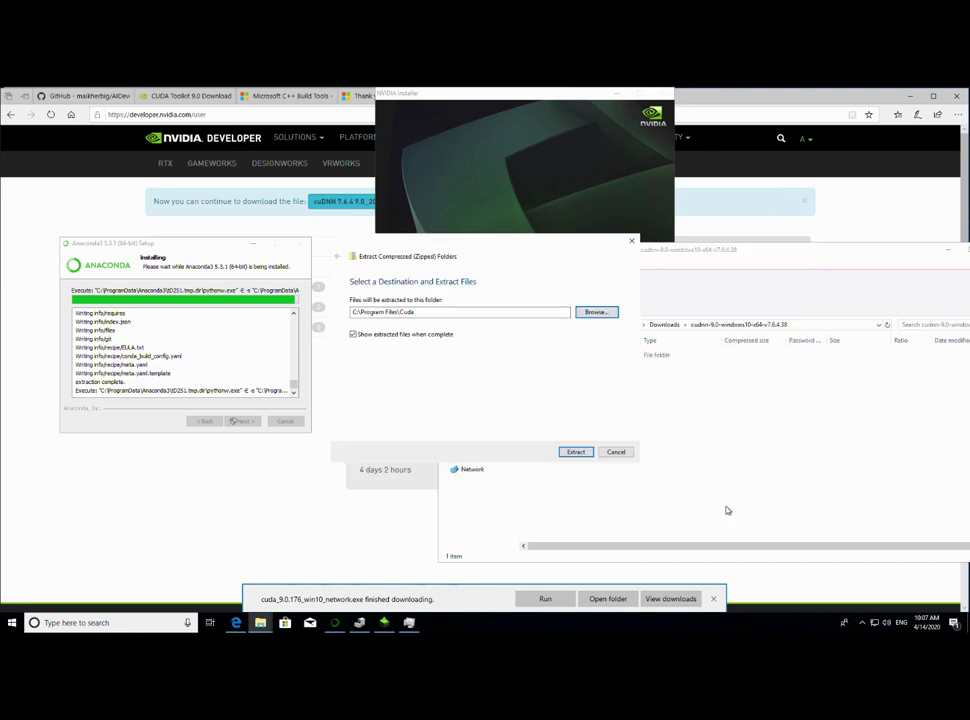
pyautogui.click(577, 453)
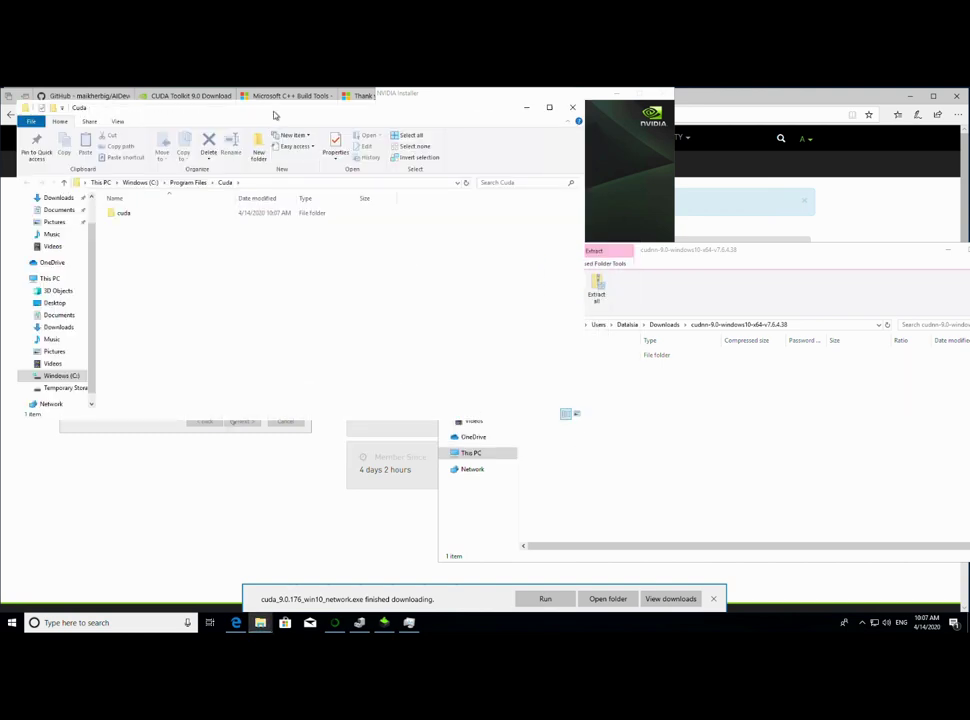
# - Copy the C:\Program Files\Cuda path from the Explorer address bar
pyautogui.moveTo(274, 115); pyautogui.dragTo(439, 183)
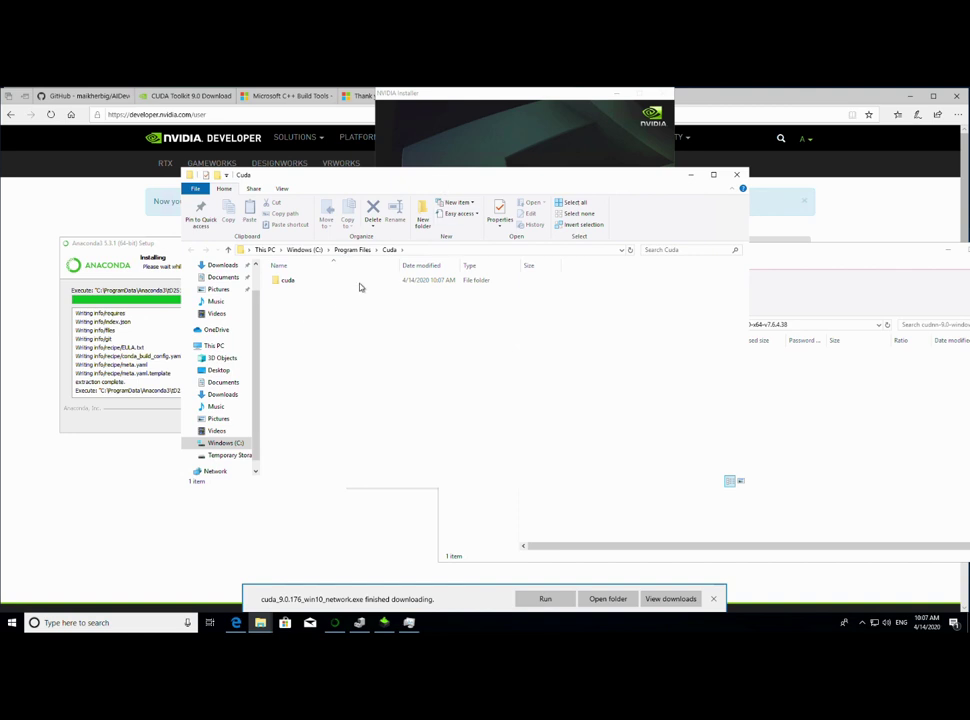
pyautogui.click(425, 250)
pyautogui.click(410, 252)
pyautogui.rightClick(305, 252)
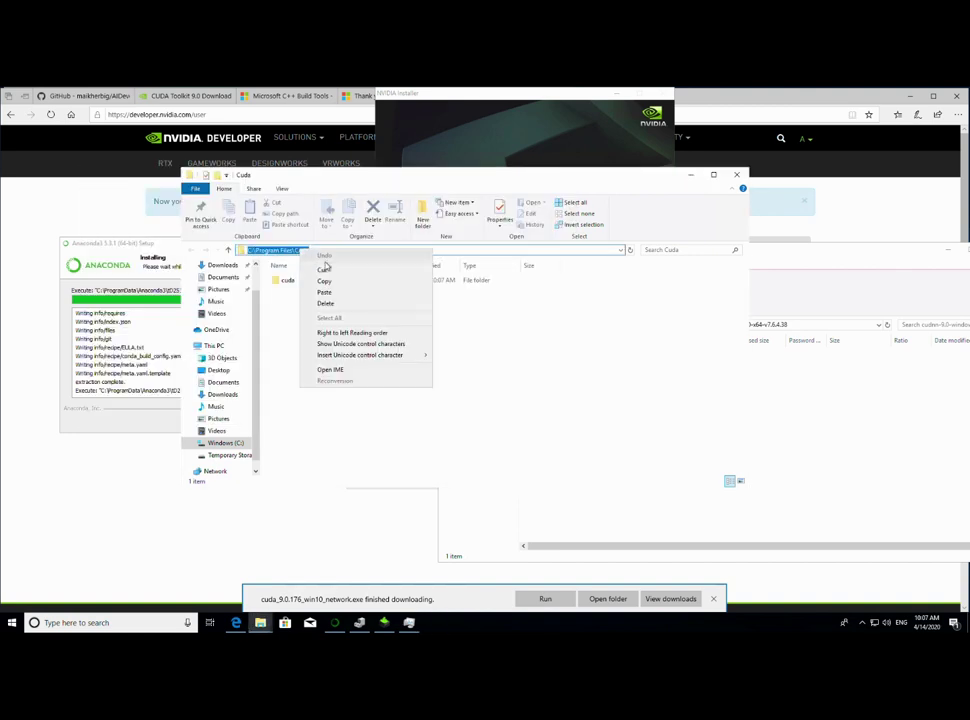
pyautogui.click(326, 281)
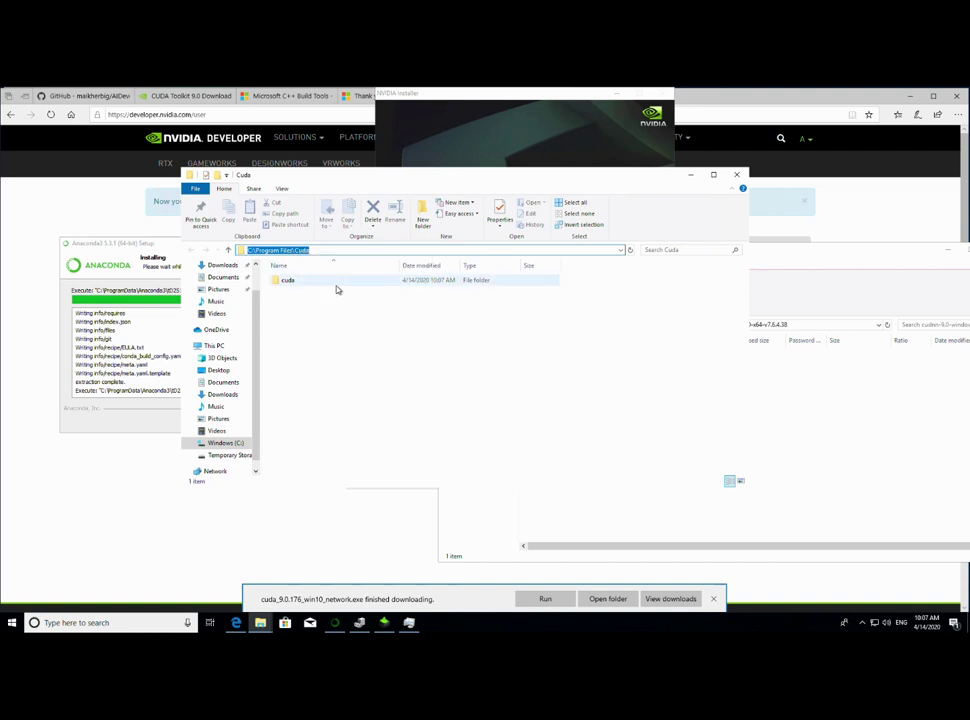
# - Search 'environme' and open the system environment variables settings
pyautogui.click(88, 624)
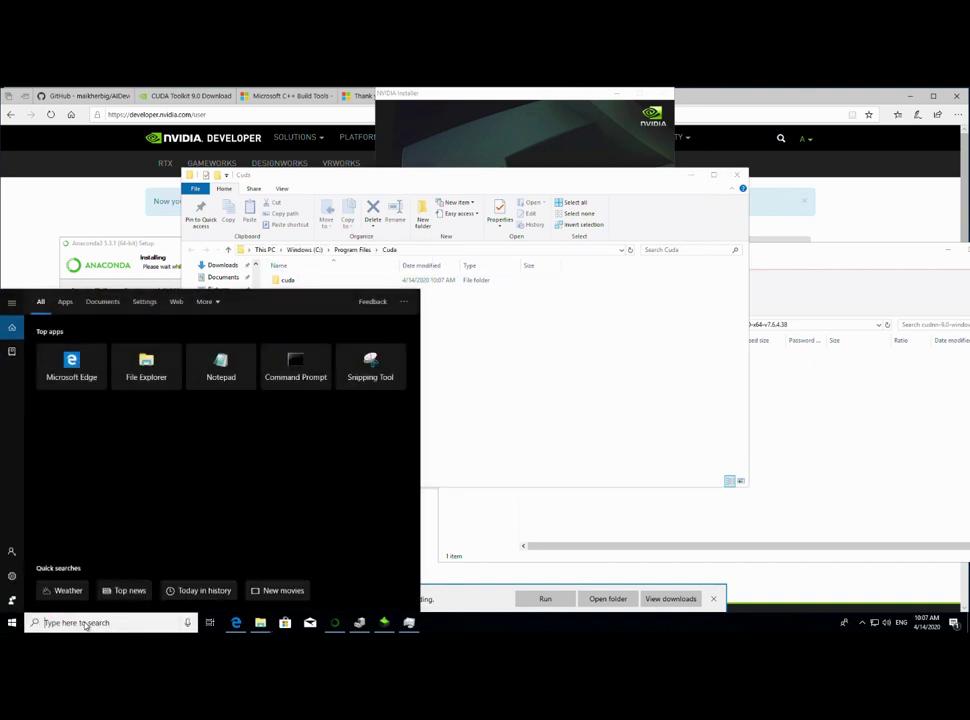
pyautogui.write('environme')
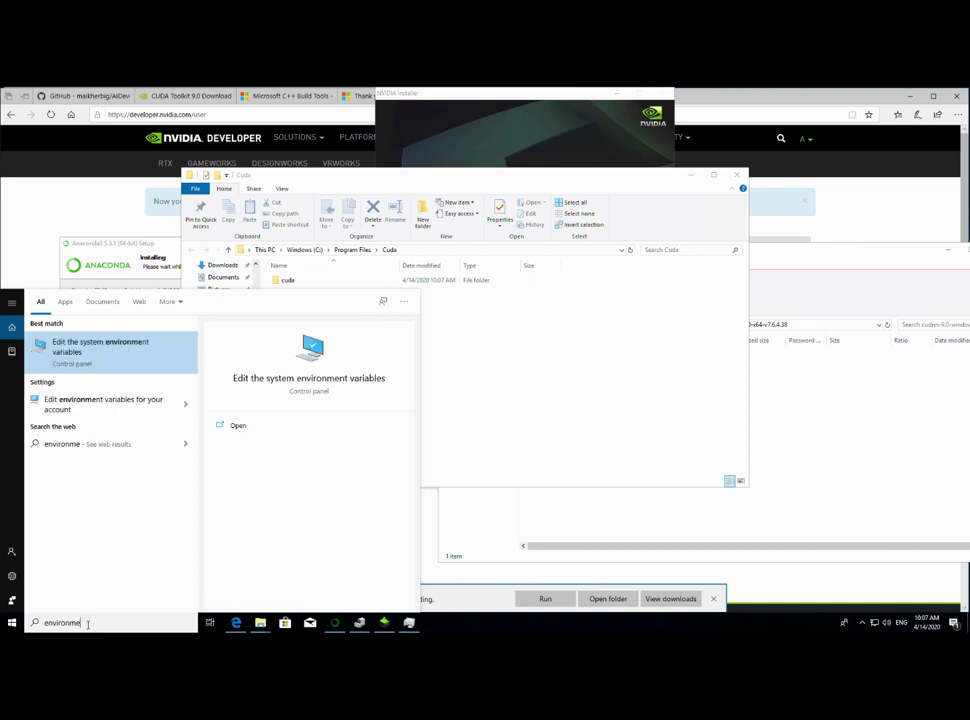
pyautogui.press('Return')
pyautogui.moveTo(210, 197); pyautogui.dragTo(503, 269)
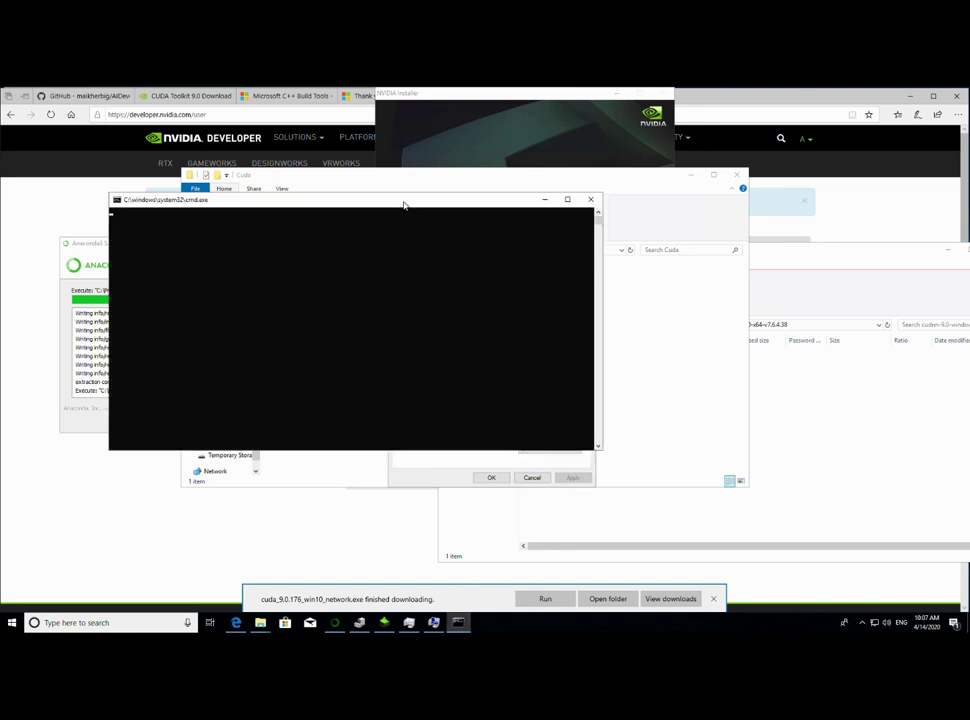
# - Approve installing the NVIDIA display adapter software on the security prompt
pyautogui.click(430, 468)
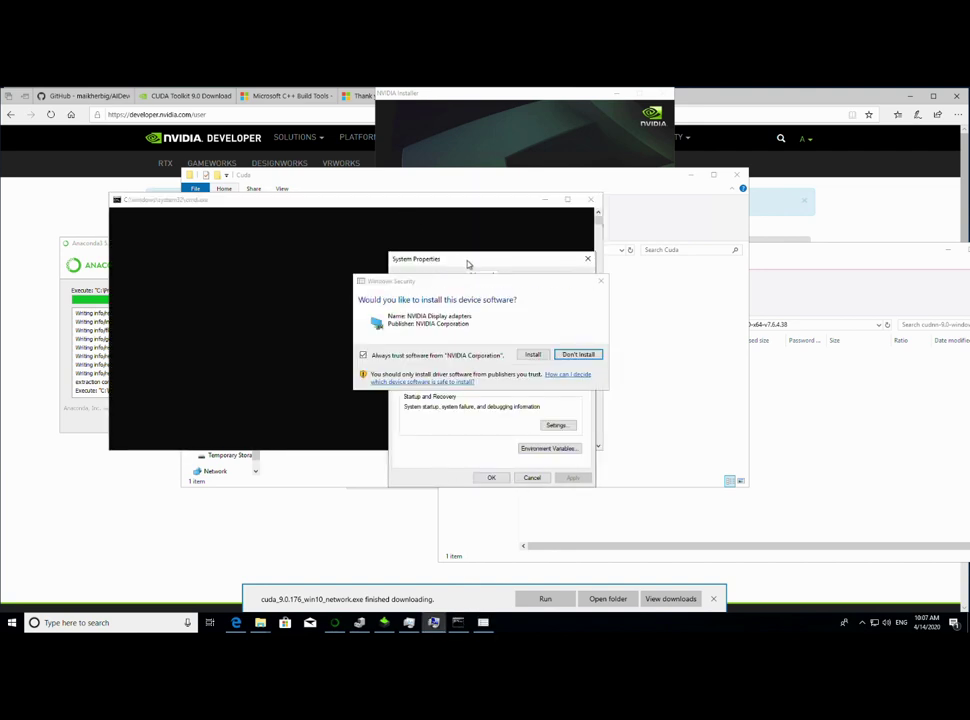
pyautogui.moveTo(463, 259); pyautogui.dragTo(450, 231)
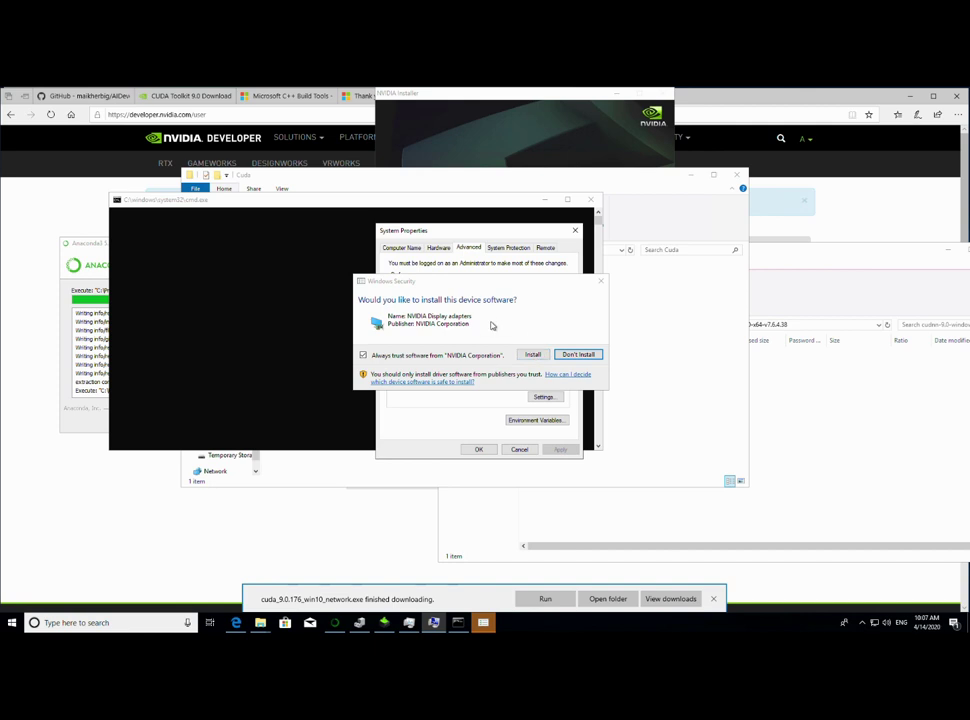
pyautogui.click(533, 355)
pyautogui.moveTo(466, 235)
pyautogui.mouseDown()
pyautogui.moveTo(420, 252)
pyautogui.moveTo(462, 249)
pyautogui.mouseUp()
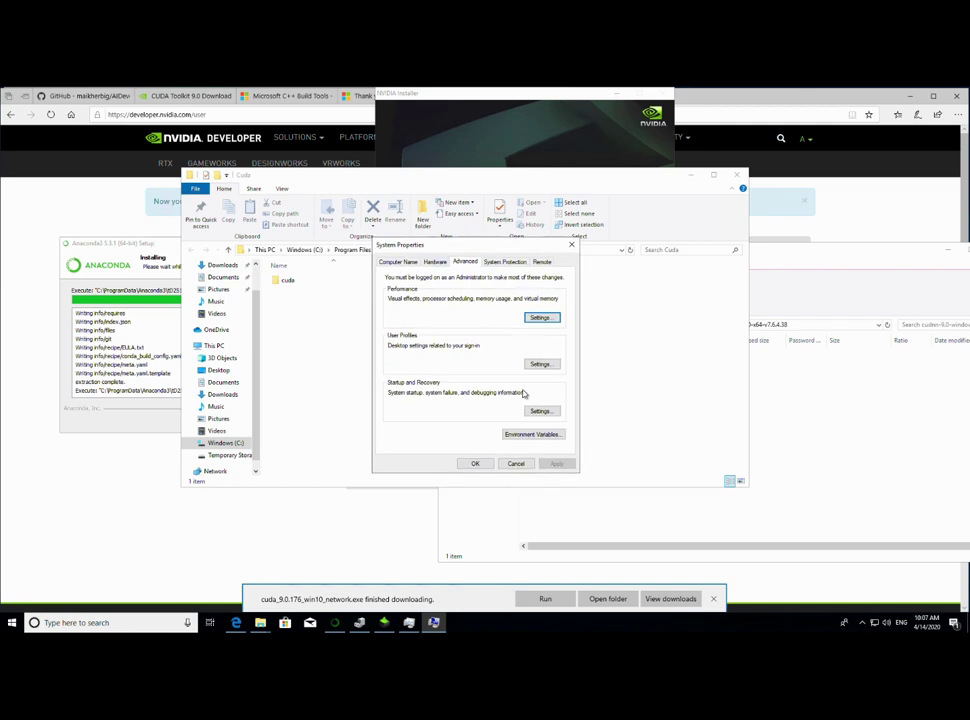
# - Add a C:\Program Files\Cuda entry to the user Path variable
pyautogui.click(524, 436)
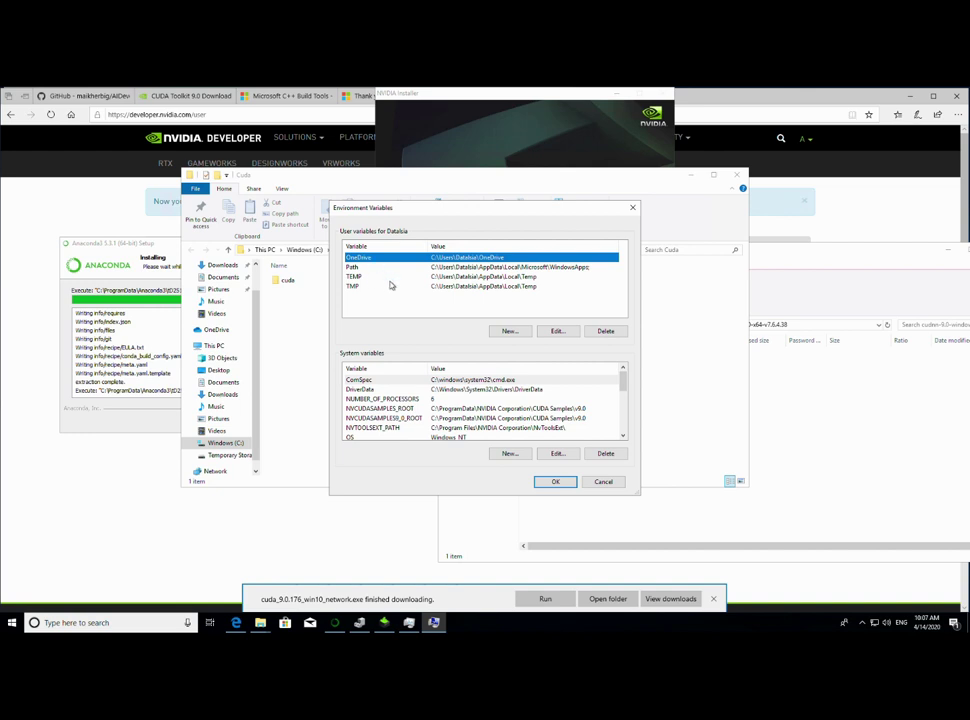
pyautogui.doubleClick(380, 269)
pyautogui.click(409, 267)
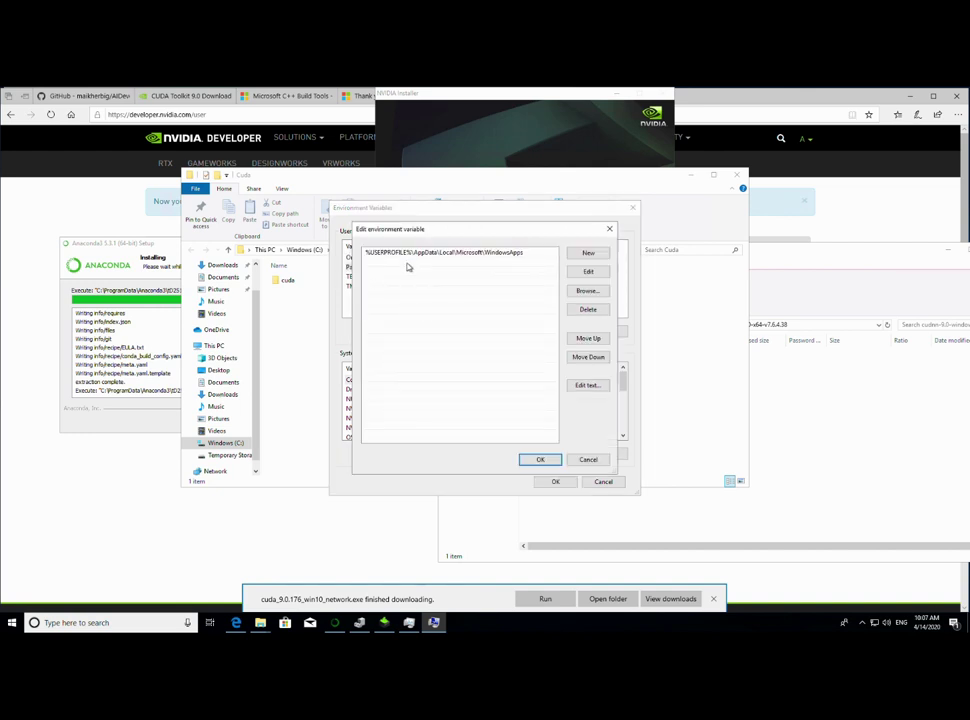
pyautogui.doubleClick(406, 266)
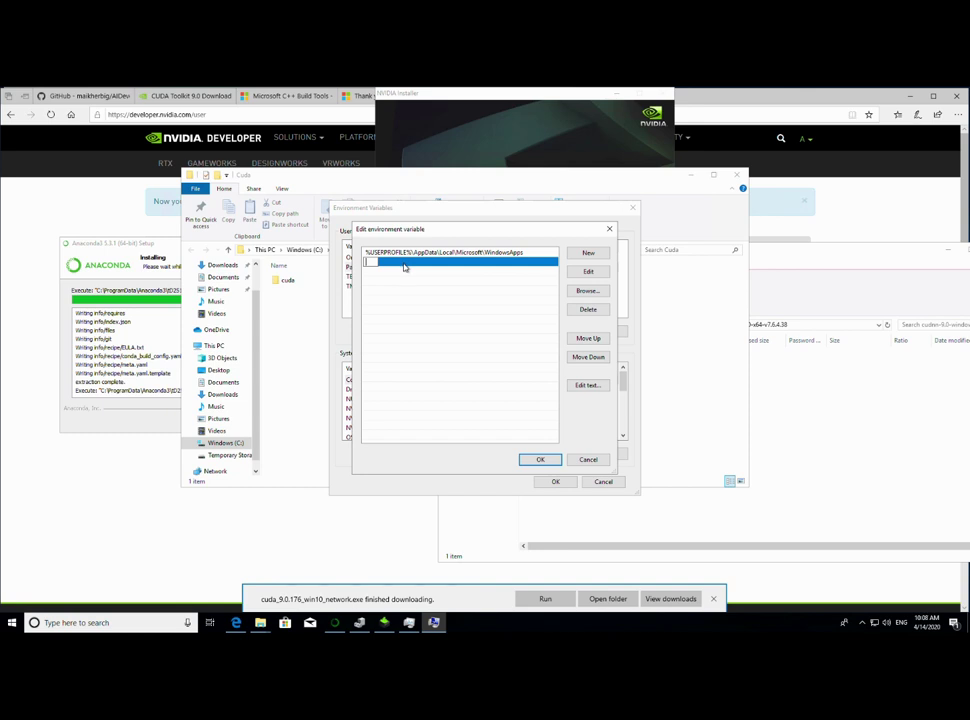
pyautogui.hotkey('ctrl', 'v')
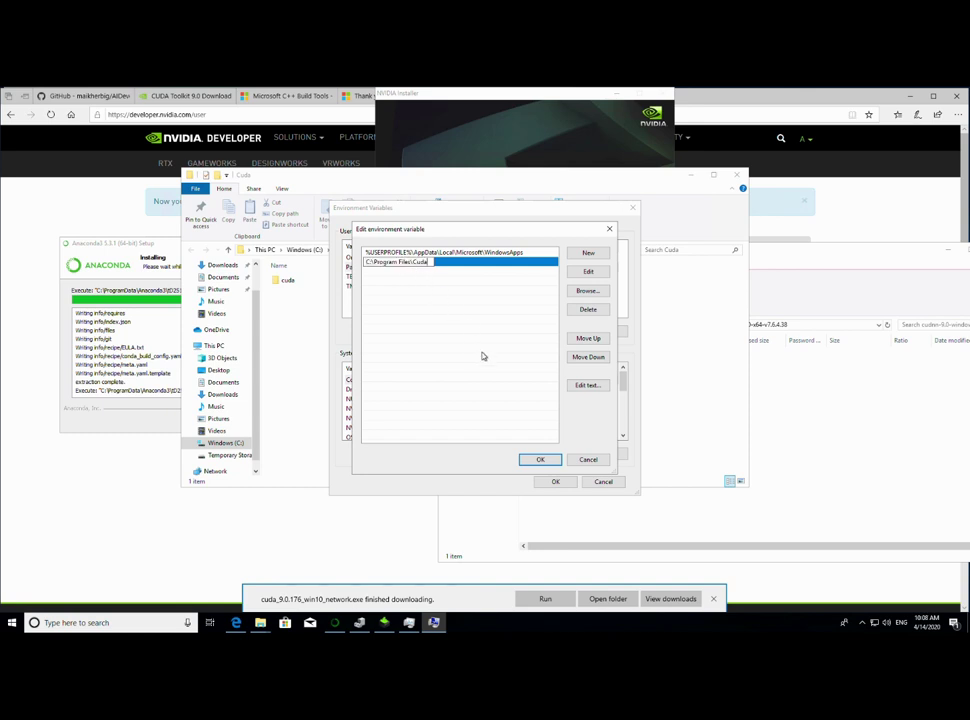
pyautogui.click(544, 460)
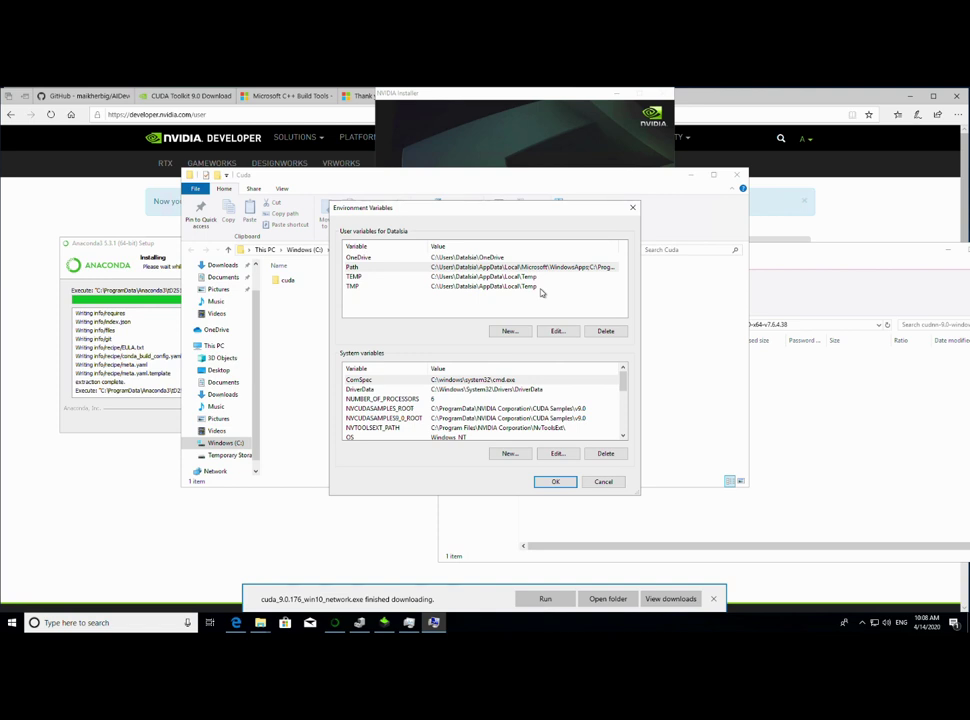
# - Change the user Path entry to C:\Program Files\Cuda\bin
pyautogui.doubleClick(381, 271)
pyautogui.doubleClick(444, 263)
pyautogui.hotkey('ctrl', 'c')
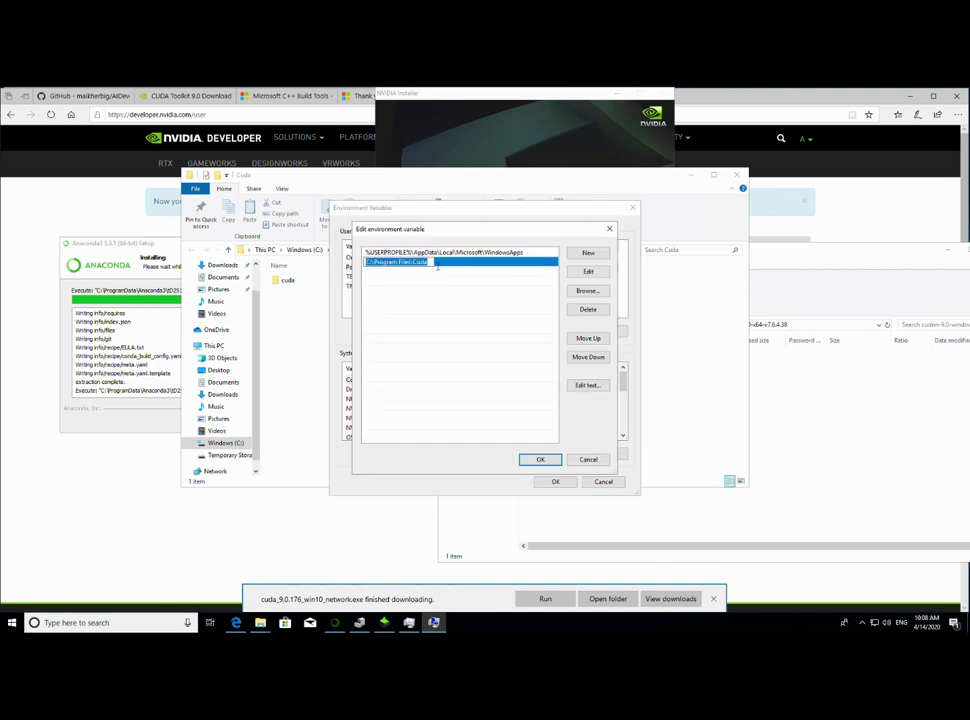
pyautogui.click(437, 264)
pyautogui.write('\x08in')
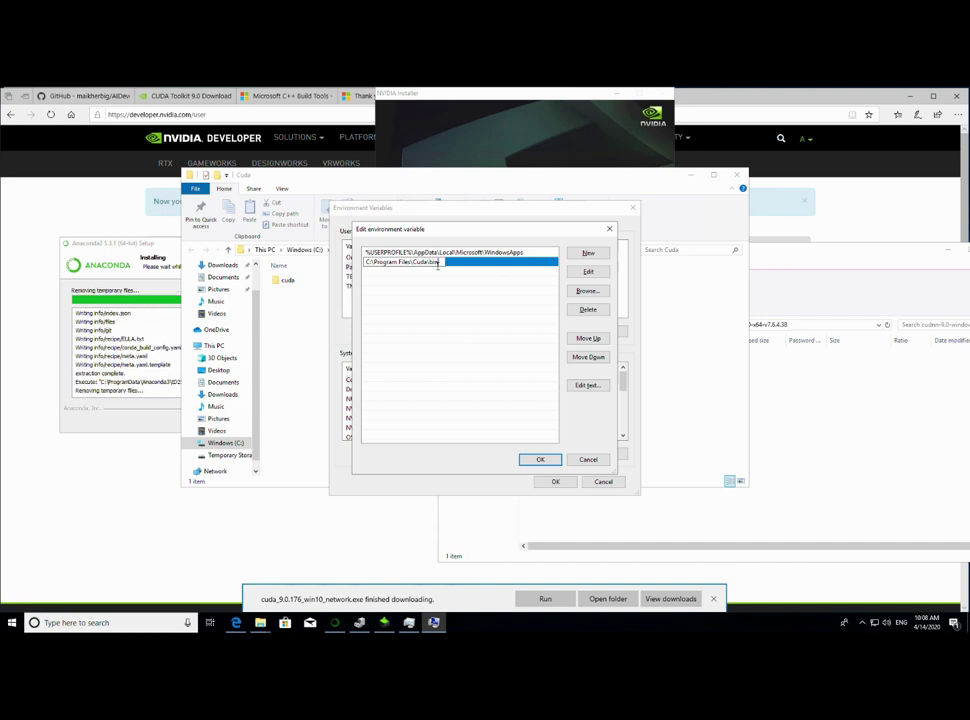
pyautogui.press('Return')
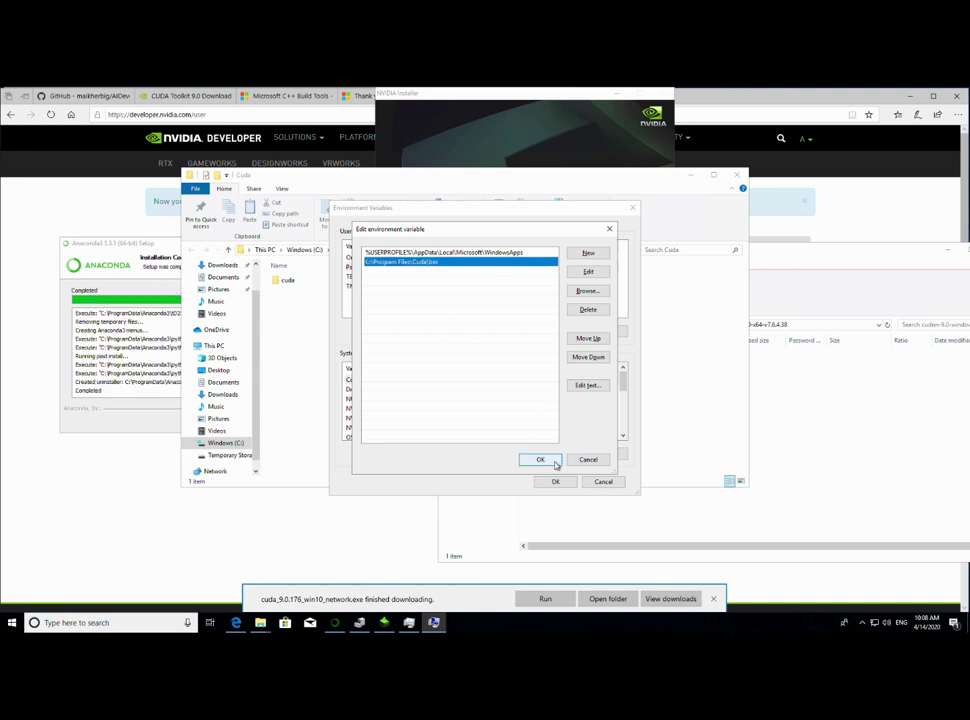
pyautogui.click(555, 461)
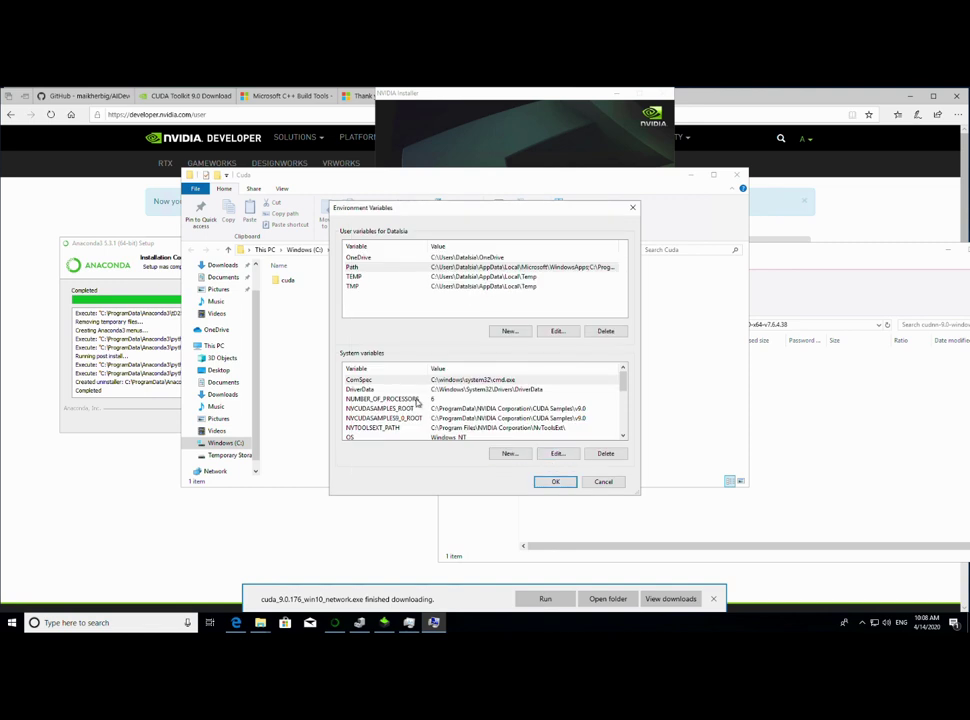
# - Add C:\Program Files\Cuda\bin to the system Path and close Environment Variables
pyautogui.scroll(-2, 388, 422)
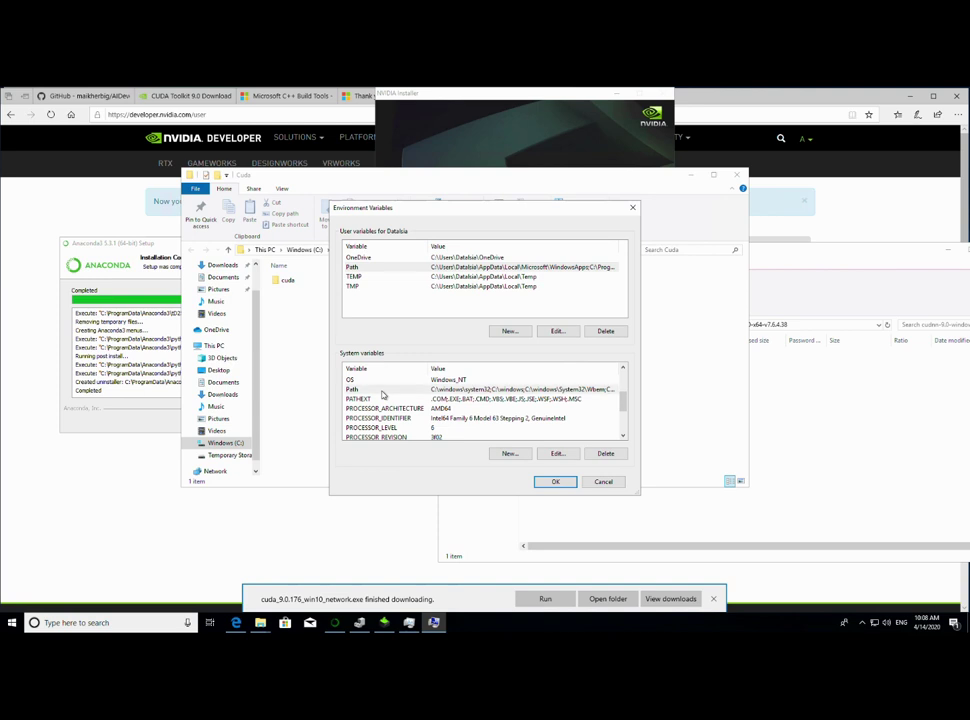
pyautogui.doubleClick(382, 391)
pyautogui.doubleClick(413, 302)
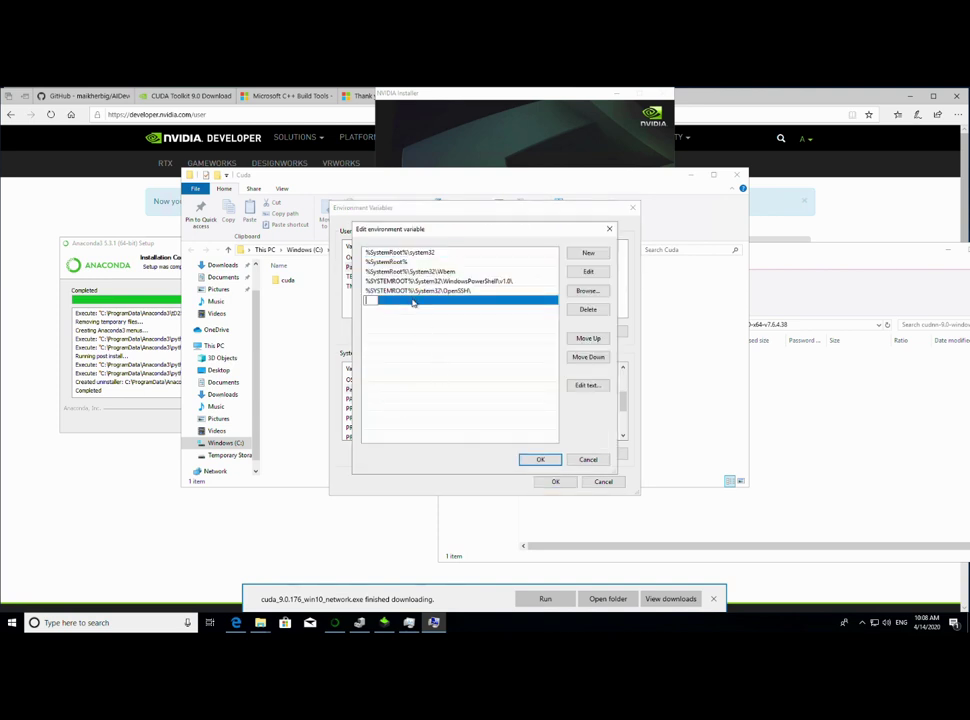
pyautogui.hotkey('ctrl', 'v')
pyautogui.write('\\')
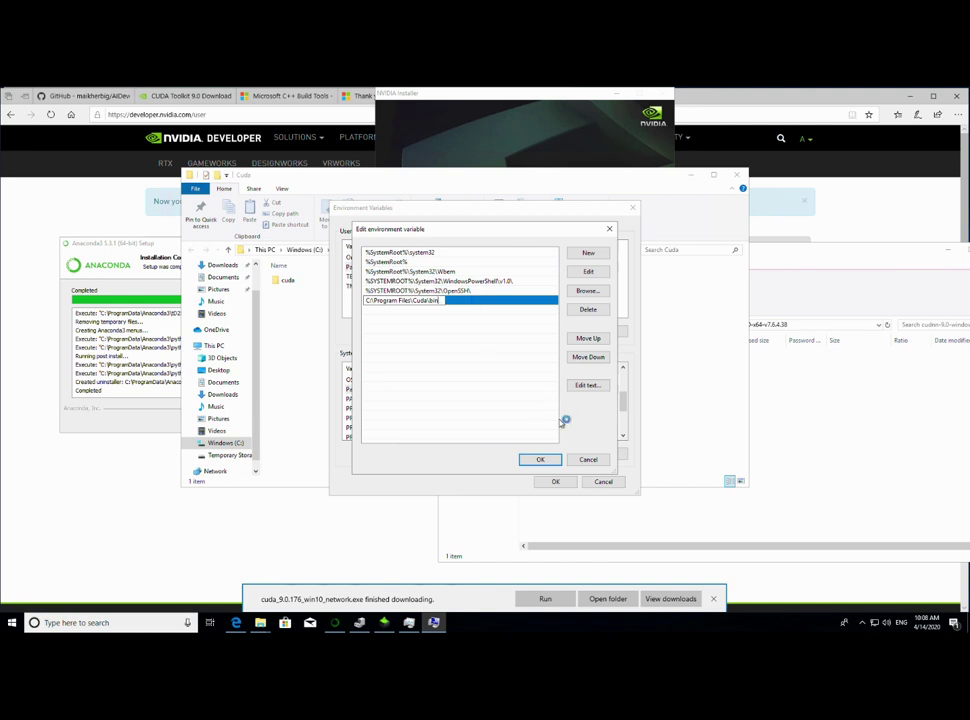
pyautogui.click(546, 460)
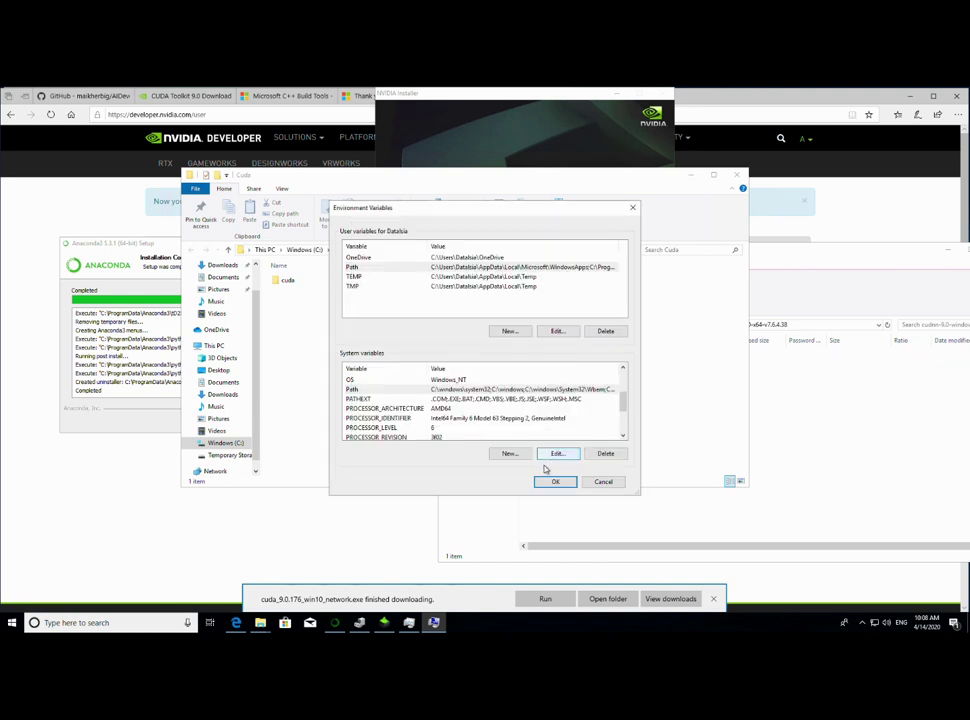
pyautogui.click(557, 483)
# - Close System Properties and open the cuda\bin folder holding cudnn64_7.dll
pyautogui.click(478, 465)
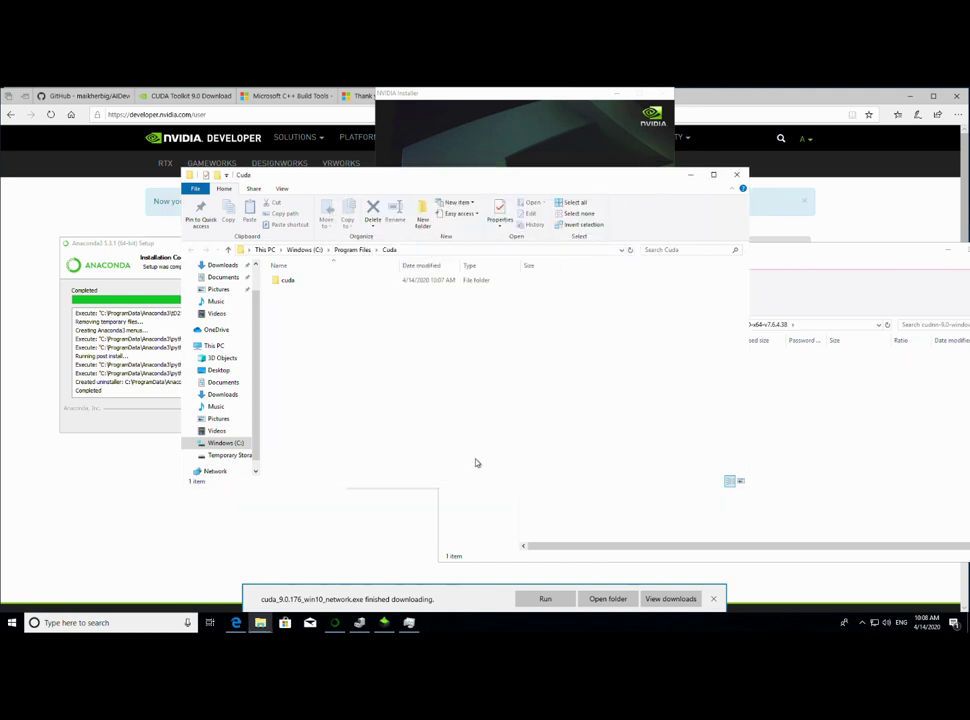
pyautogui.doubleClick(290, 283)
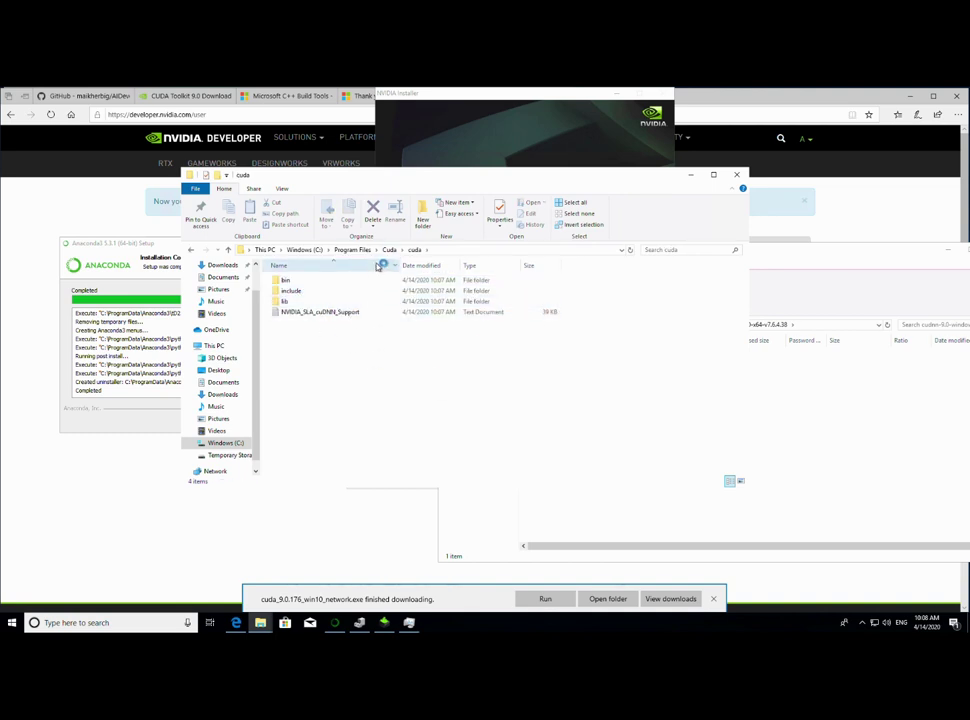
pyautogui.doubleClick(309, 283)
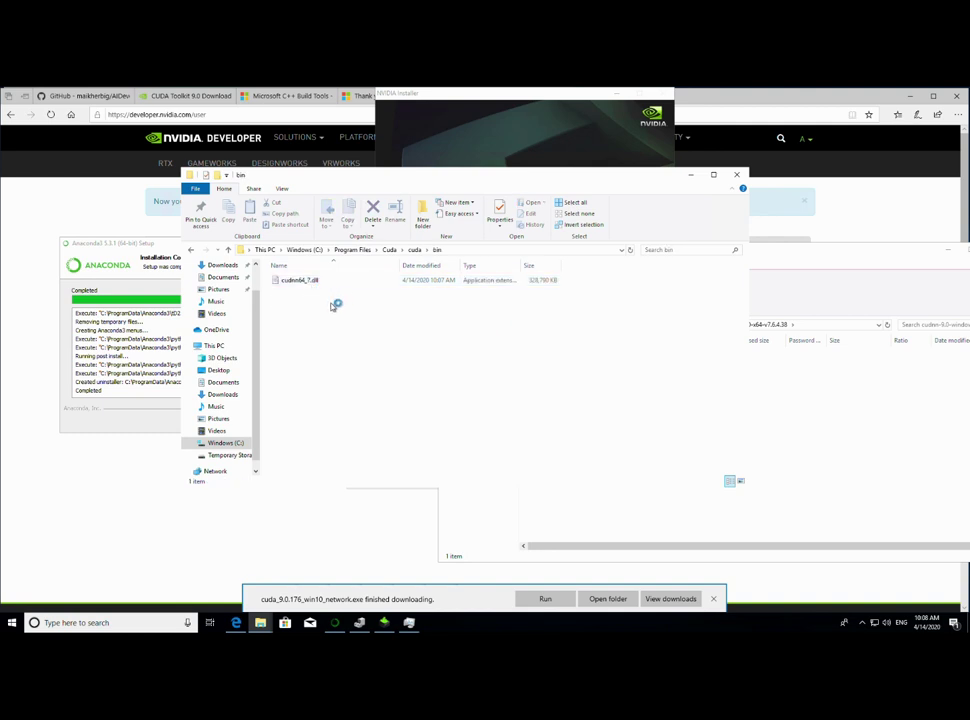
# - Copy the full path C:\Program Files\Cuda\cuda\bin from the address bar
pyautogui.click(471, 250)
pyautogui.click(347, 255)
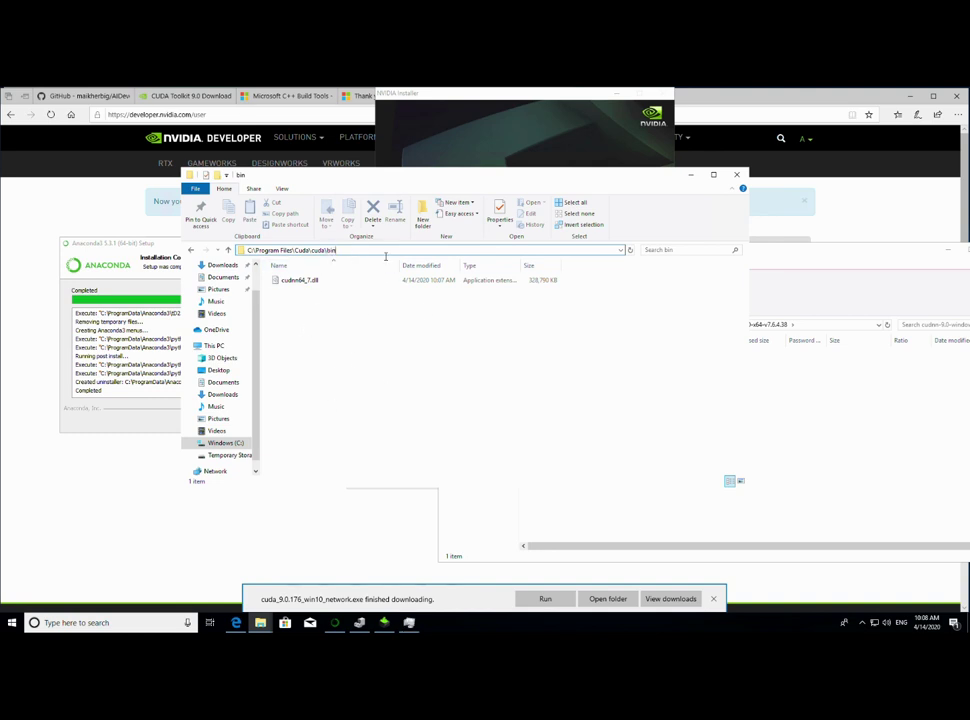
pyautogui.moveTo(385, 256); pyautogui.dragTo(236, 257)
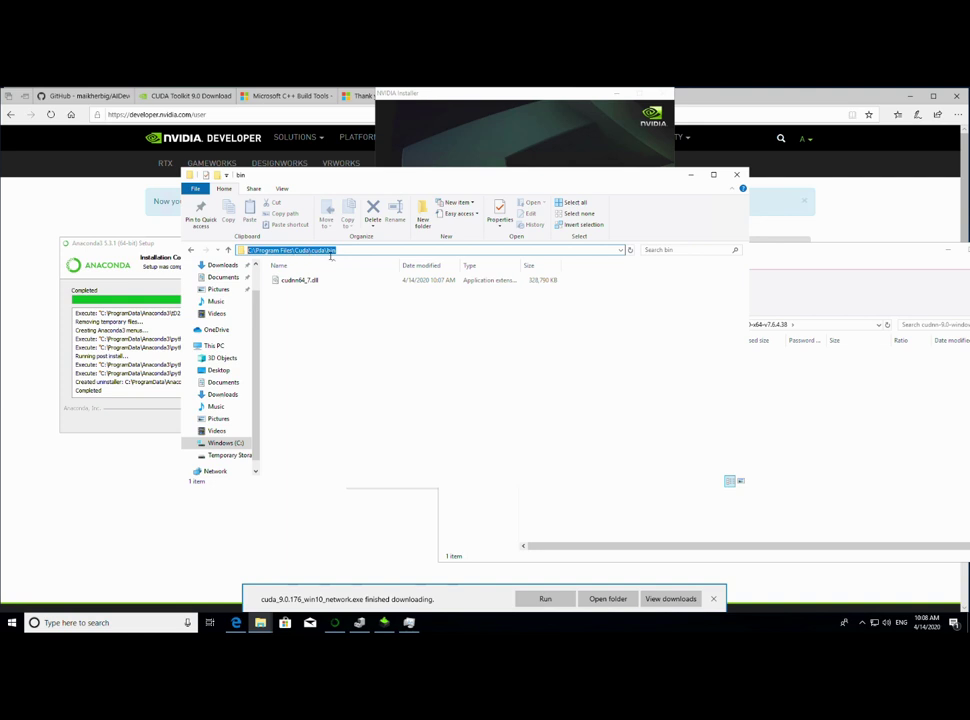
pyautogui.rightClick(330, 256)
pyautogui.click(357, 281)
# - Search 'env' and open the Environment Variables list
pyautogui.click(152, 628)
pyautogui.write('ev')
pyautogui.press('BackSpace')
pyautogui.write('nvi')
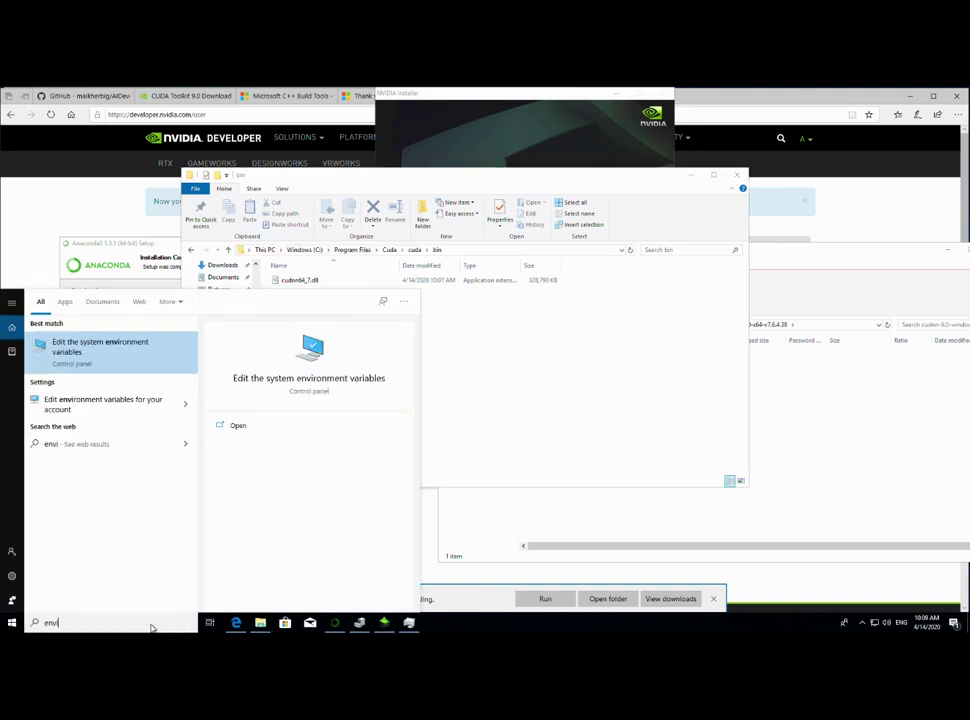
pyautogui.press('Return')
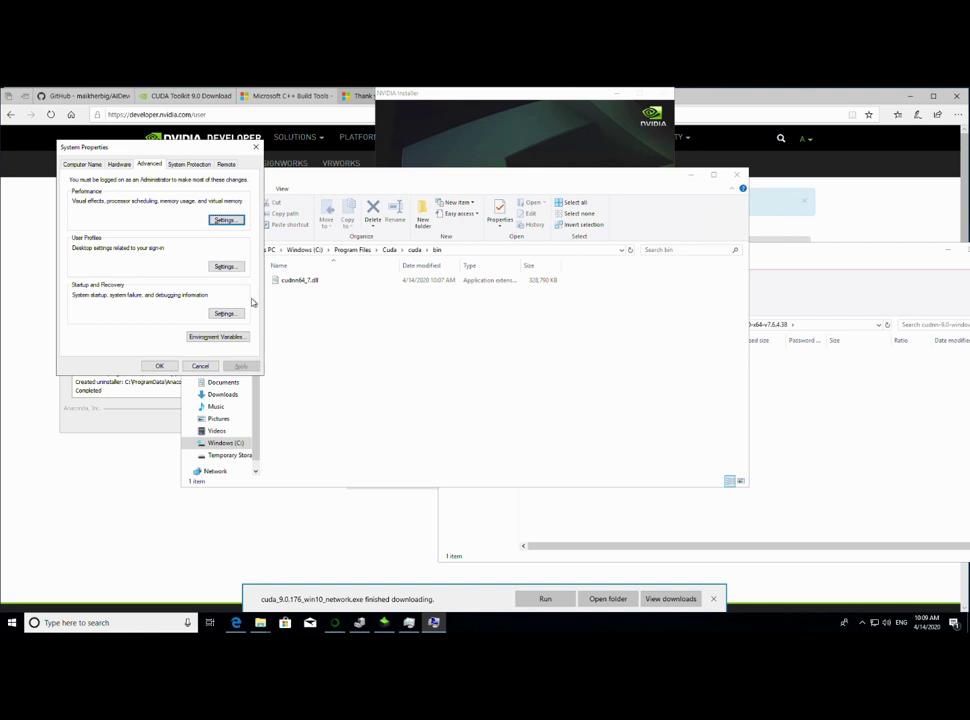
pyautogui.click(230, 337)
# - Replace the user Path entry with C:\Program Files\Cuda\cuda\bin
pyautogui.doubleClick(403, 267)
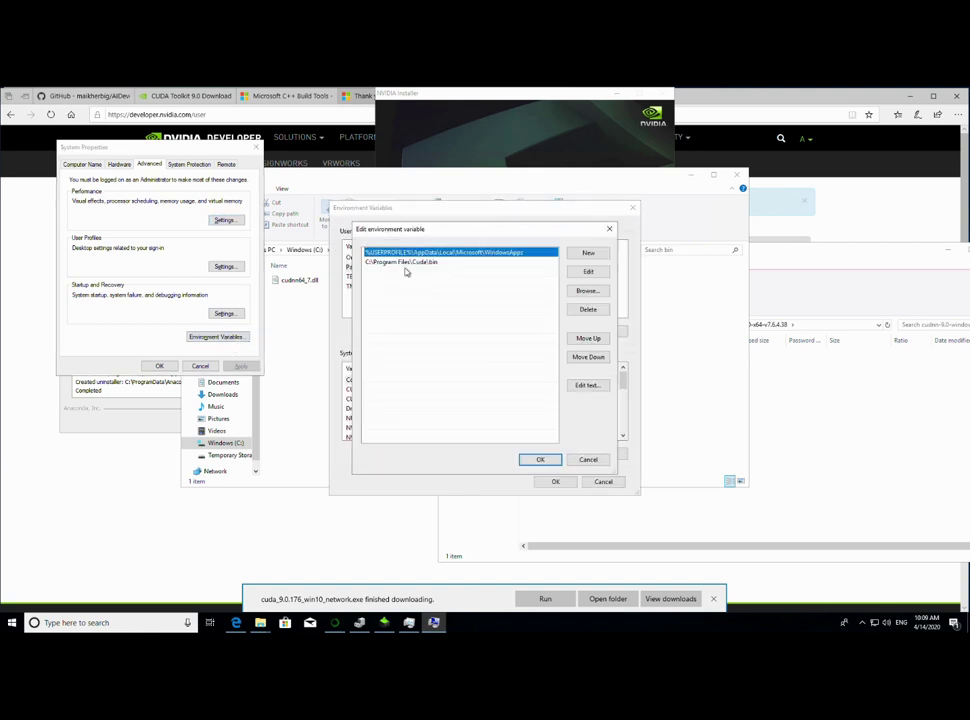
pyautogui.doubleClick(428, 263)
pyautogui.rightClick(446, 264)
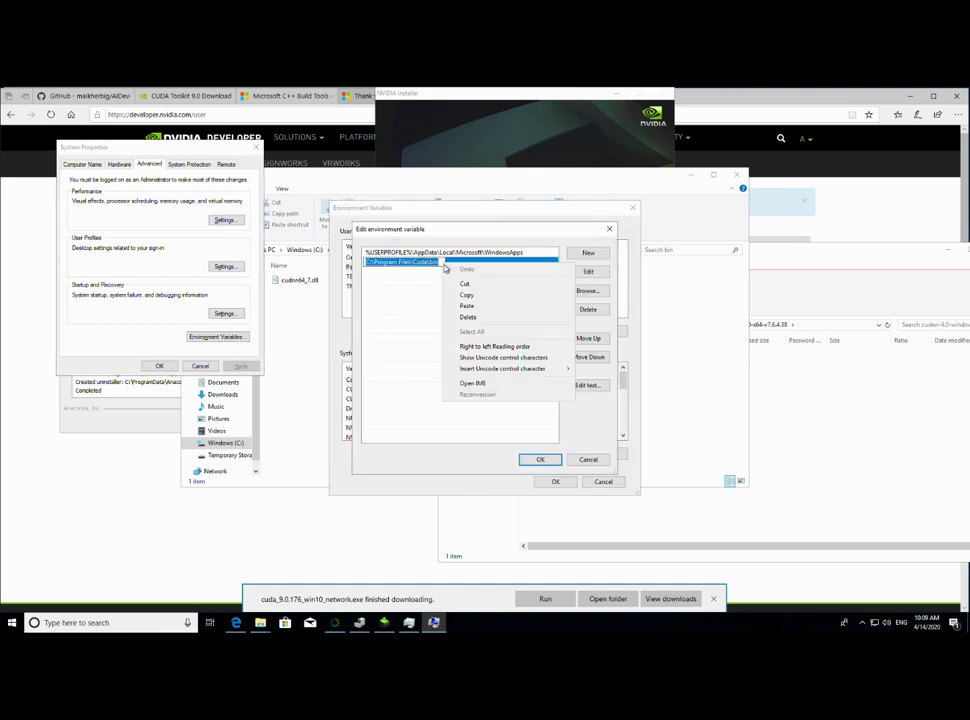
pyautogui.click(470, 305)
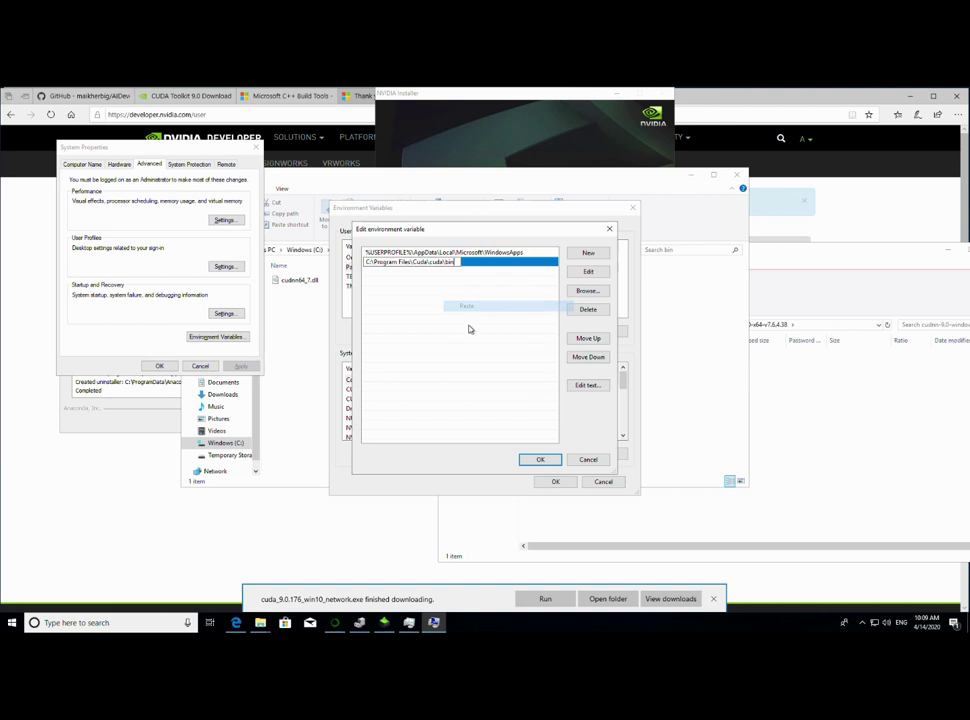
pyautogui.click(530, 459)
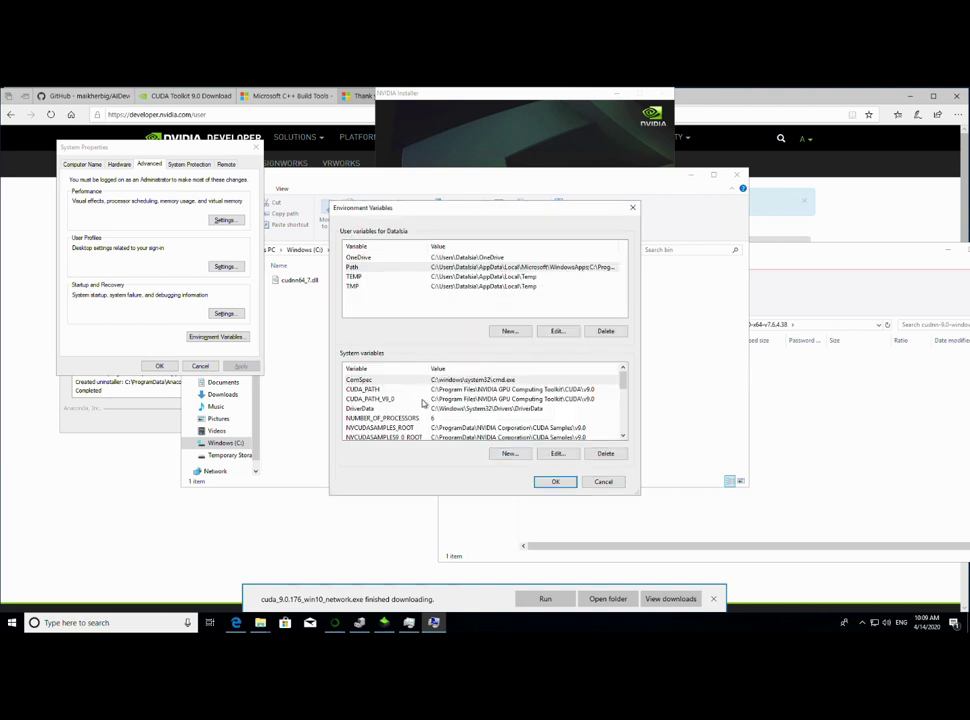
# - Change the system Path entry to C:\Program Files\Cuda\cuda\bin and save
pyautogui.scroll(-2, 423, 403)
pyautogui.doubleClick(385, 410)
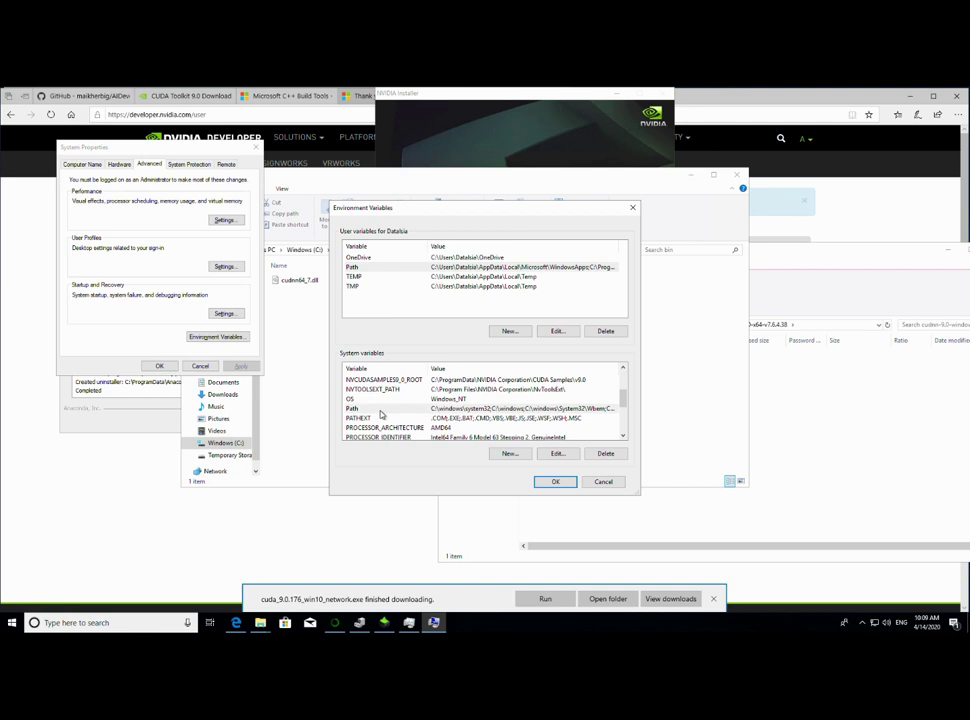
pyautogui.doubleClick(440, 302)
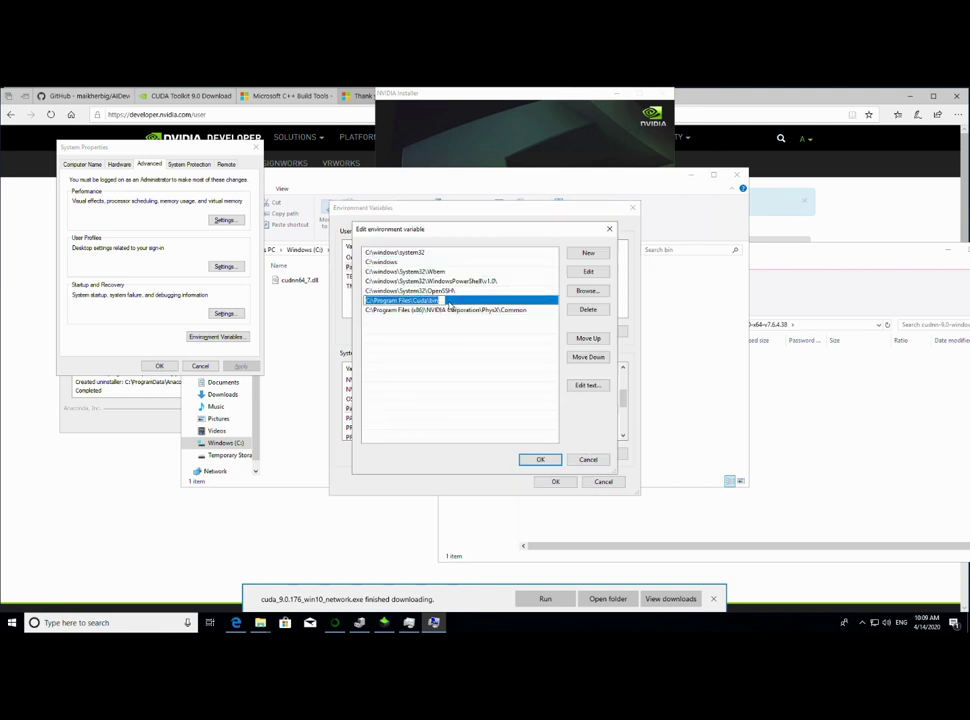
pyautogui.hotkey('ctrl', 'v')
pyautogui.click(536, 459)
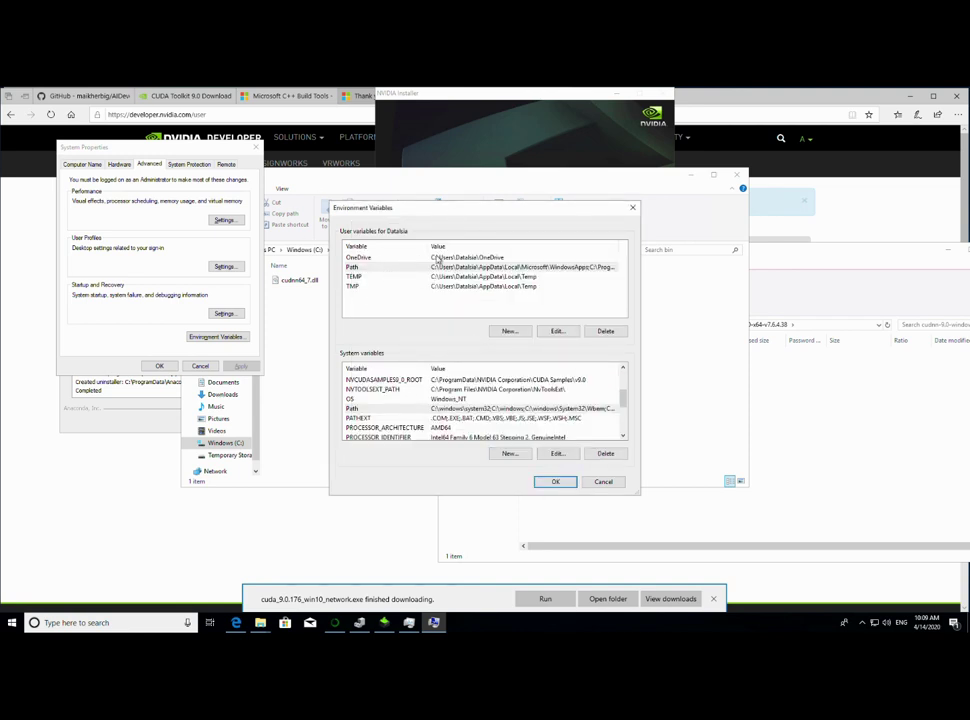
pyautogui.click(555, 482)
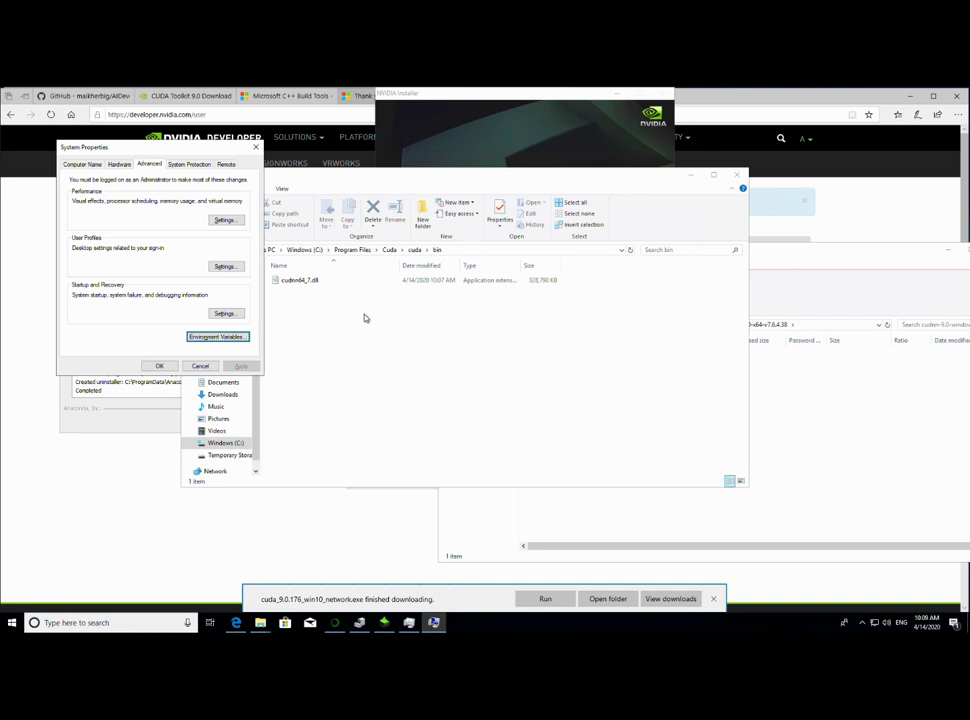
# - Close System Properties and start installing Microsoft VSCode from Anaconda setup
pyautogui.click(159, 366)
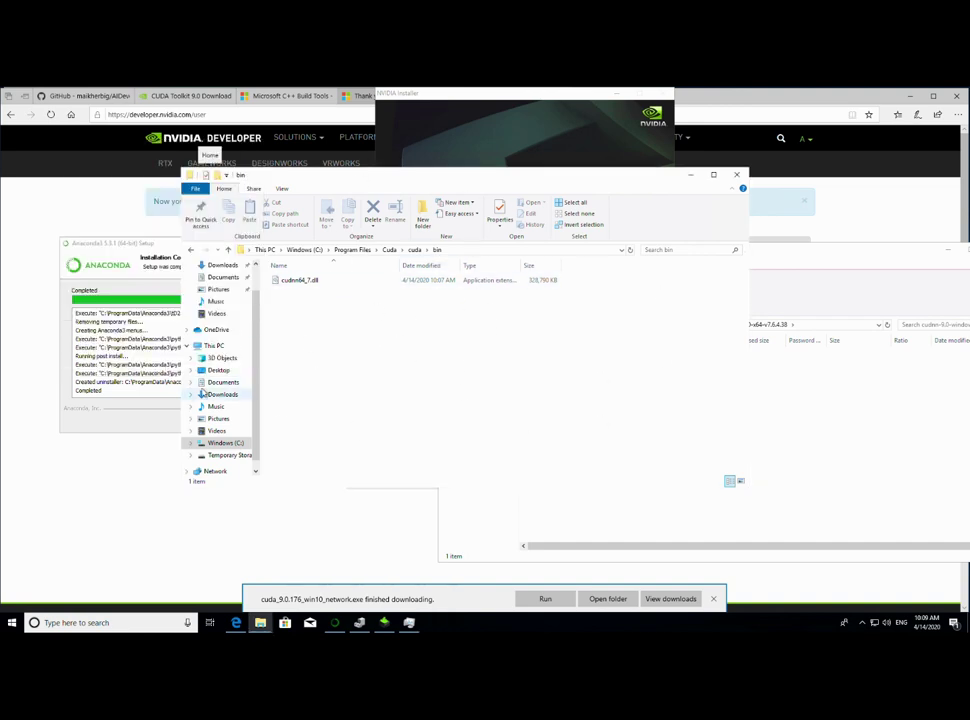
pyautogui.click(143, 420)
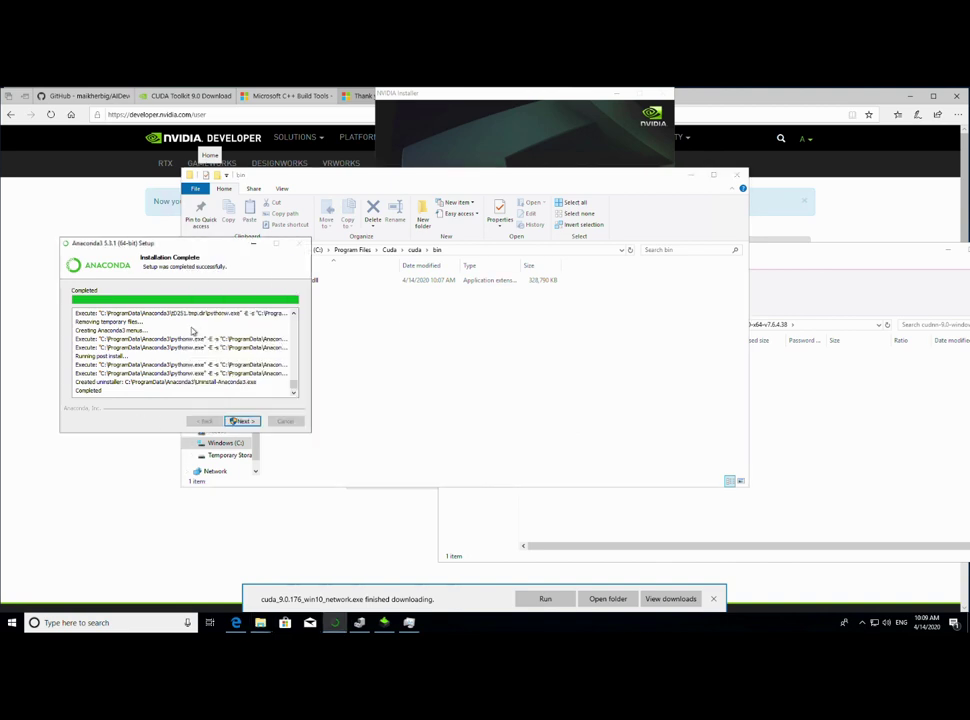
pyautogui.click(243, 421)
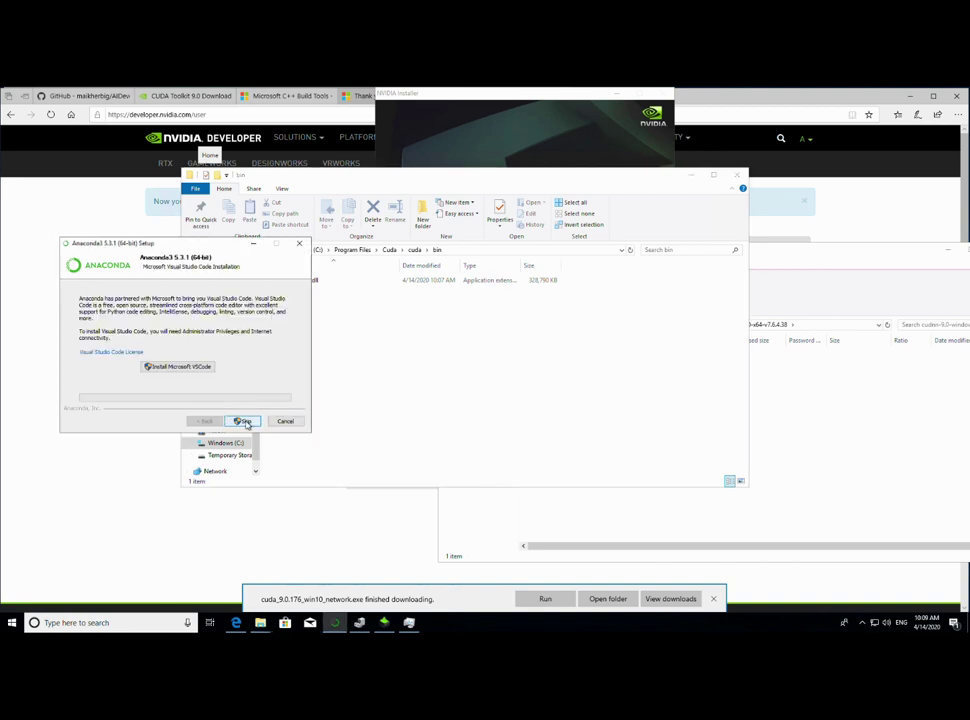
pyautogui.click(182, 367)
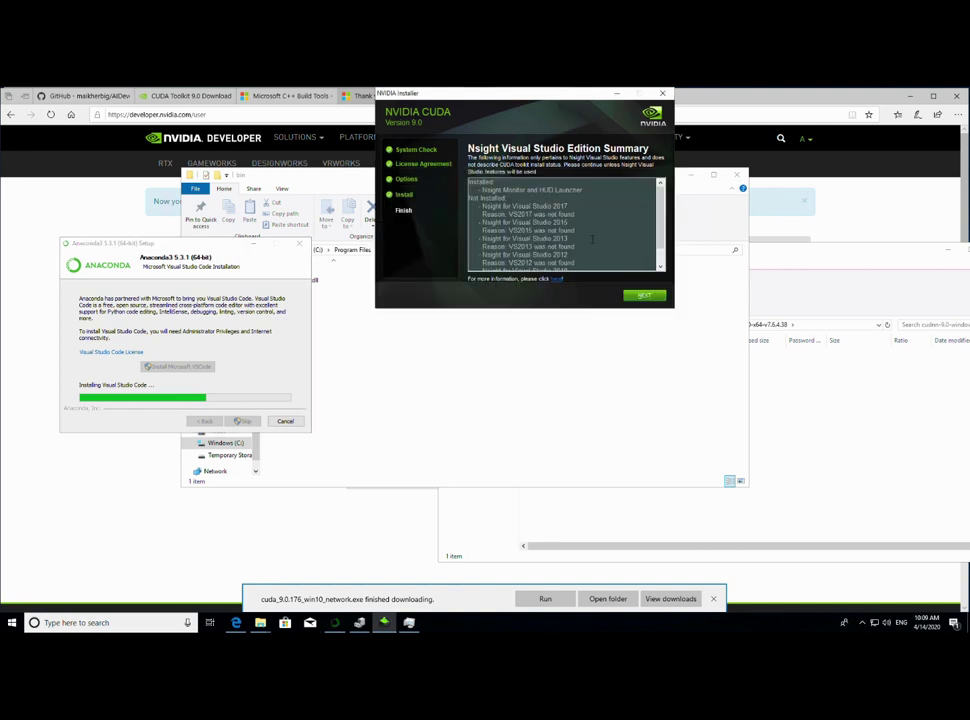
# - Finish the CUDA 9.0 installer with Restart Later and minimize the bin window
pyautogui.click(642, 296)
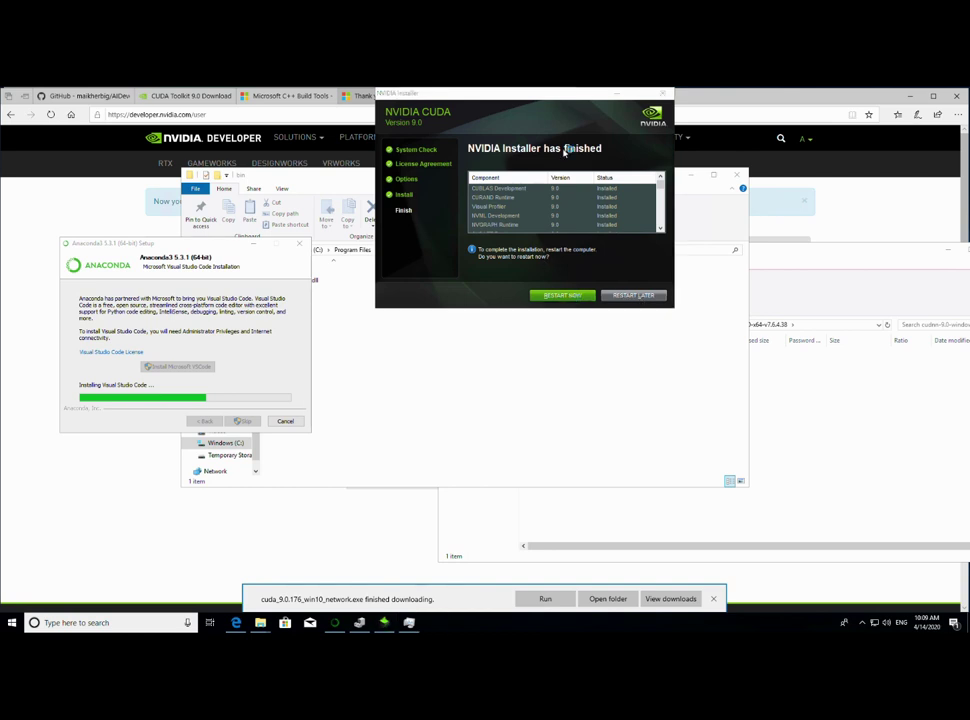
pyautogui.click(633, 296)
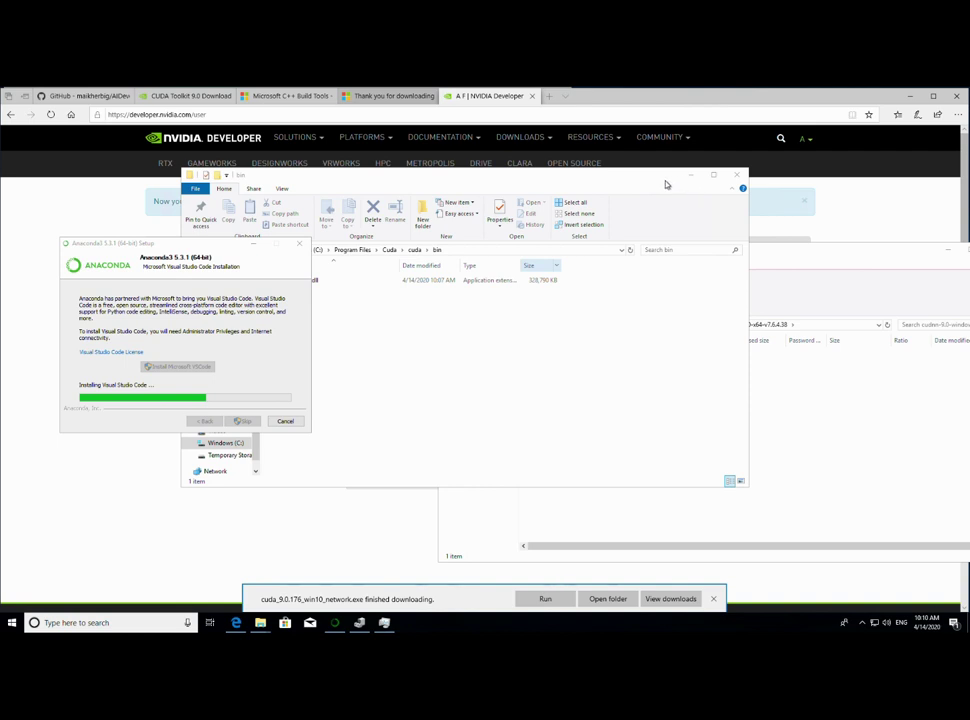
pyautogui.click(690, 175)
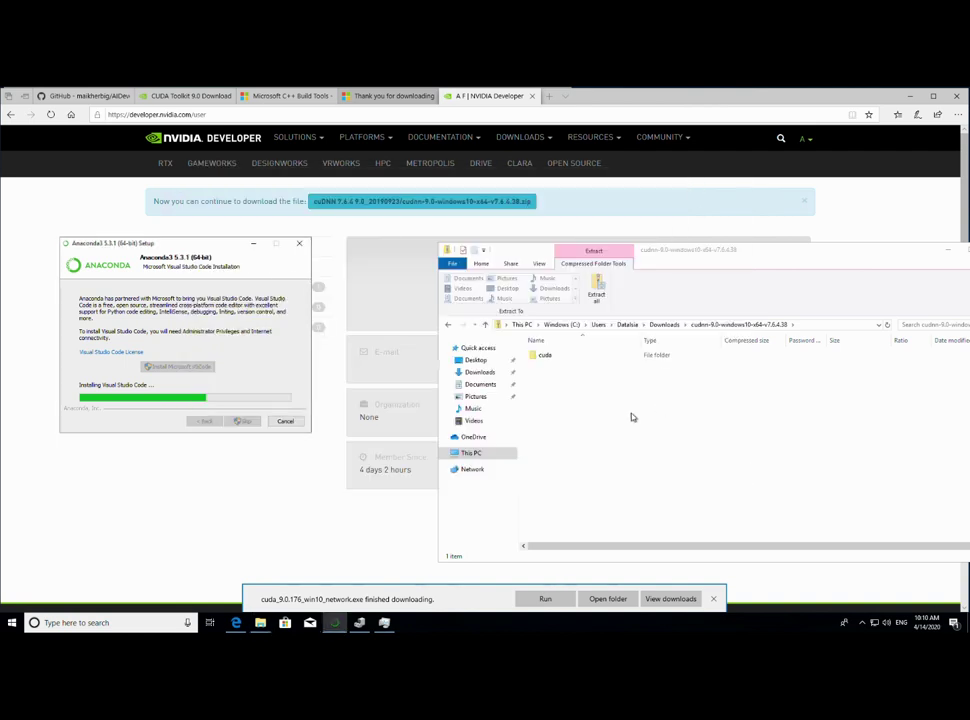
# - Open the Downloads folder and select the vs_buildtools installer
pyautogui.click(924, 253)
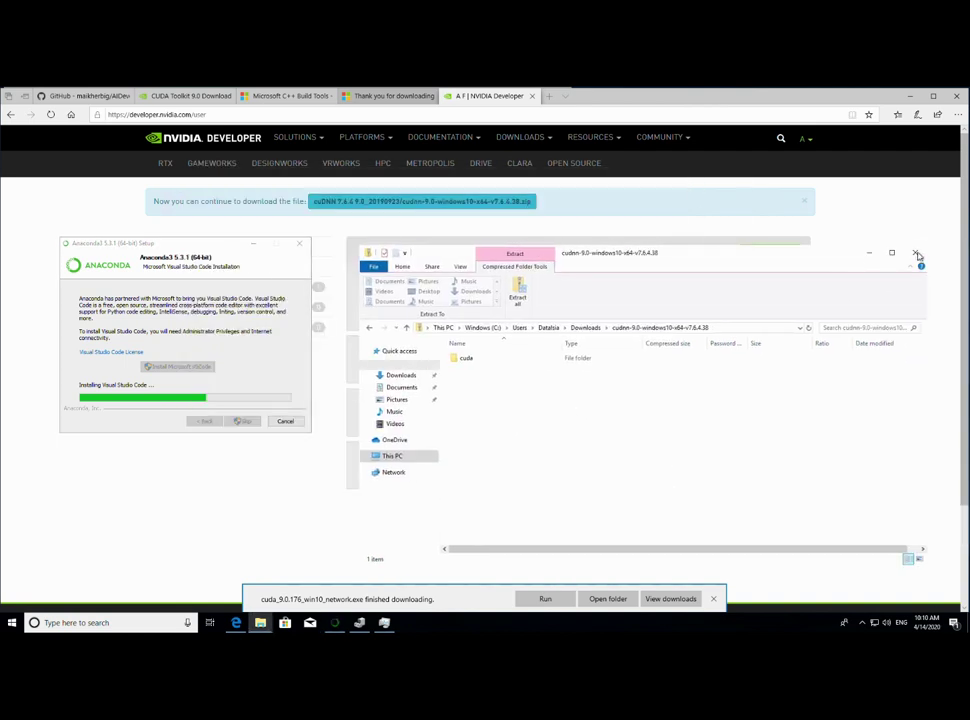
pyautogui.click(403, 375)
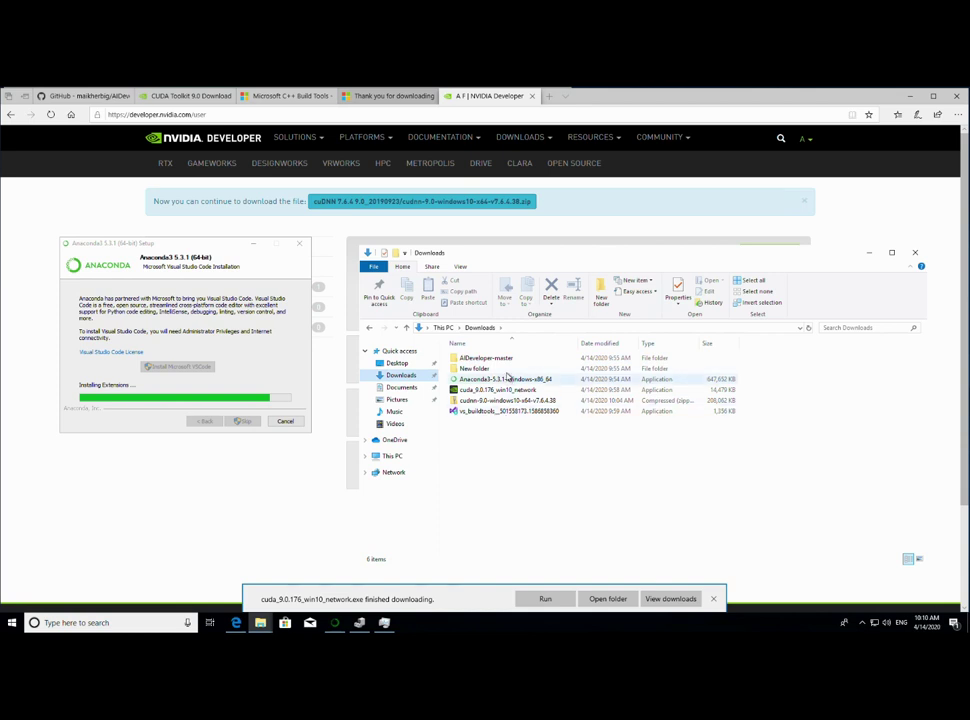
pyautogui.click(505, 411)
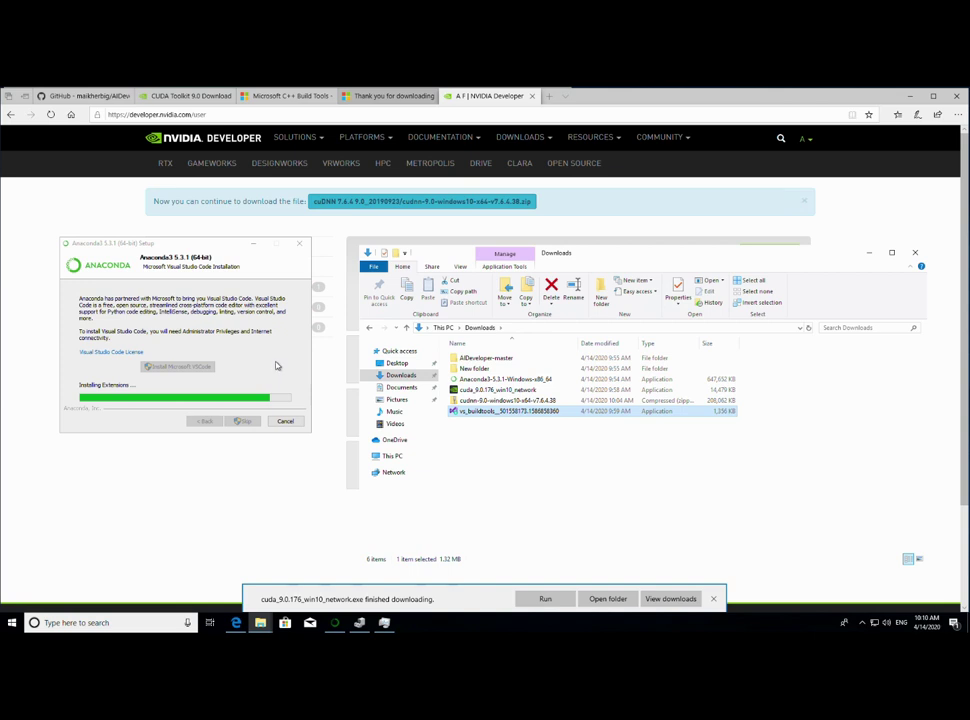
# - Close the NVIDIA profile and Visual Studio thank-you tabs in Edge and minimize it
pyautogui.click(713, 600)
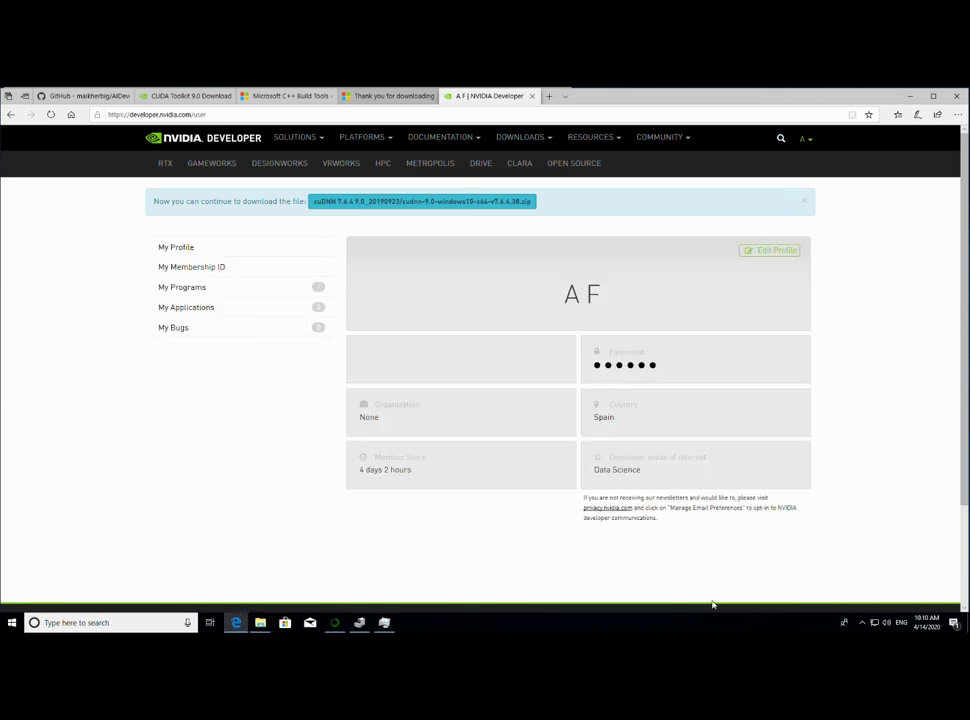
pyautogui.click(533, 96)
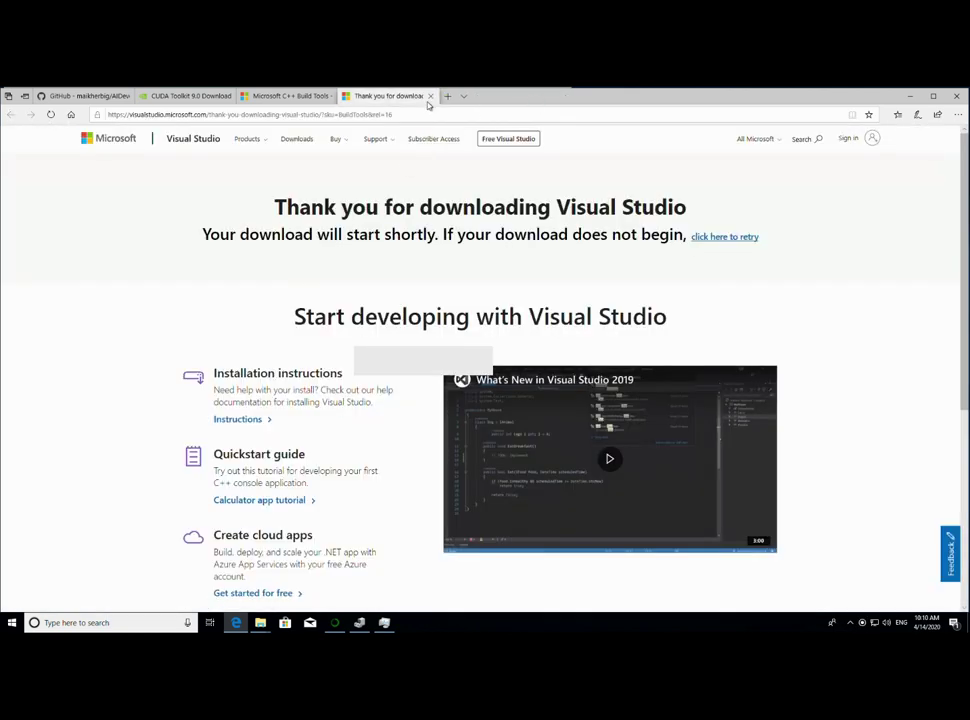
pyautogui.click(430, 96)
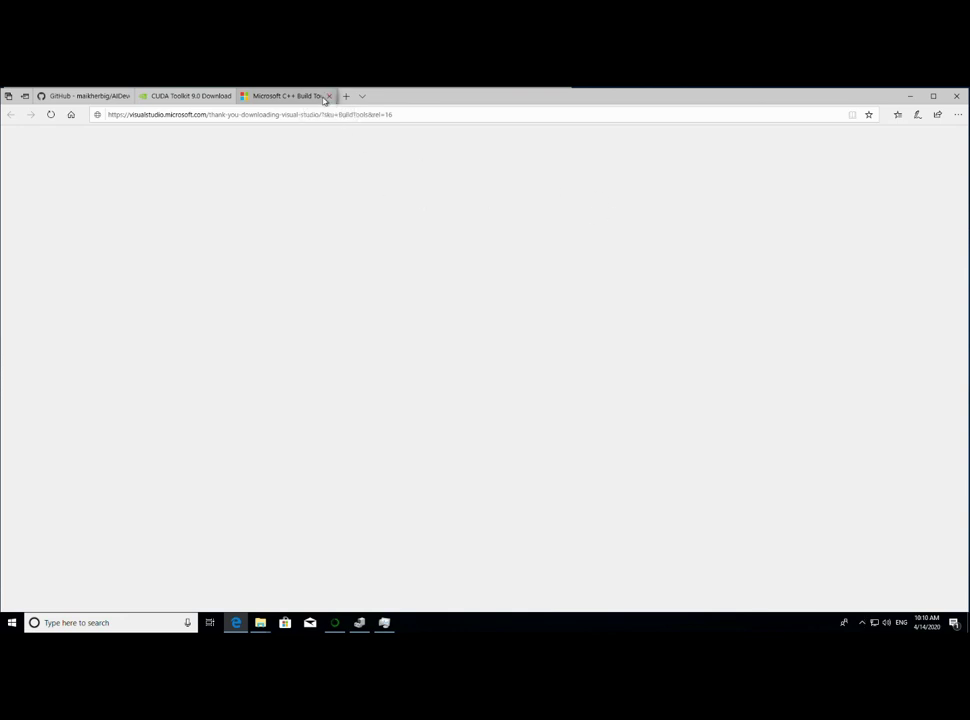
pyautogui.click(910, 96)
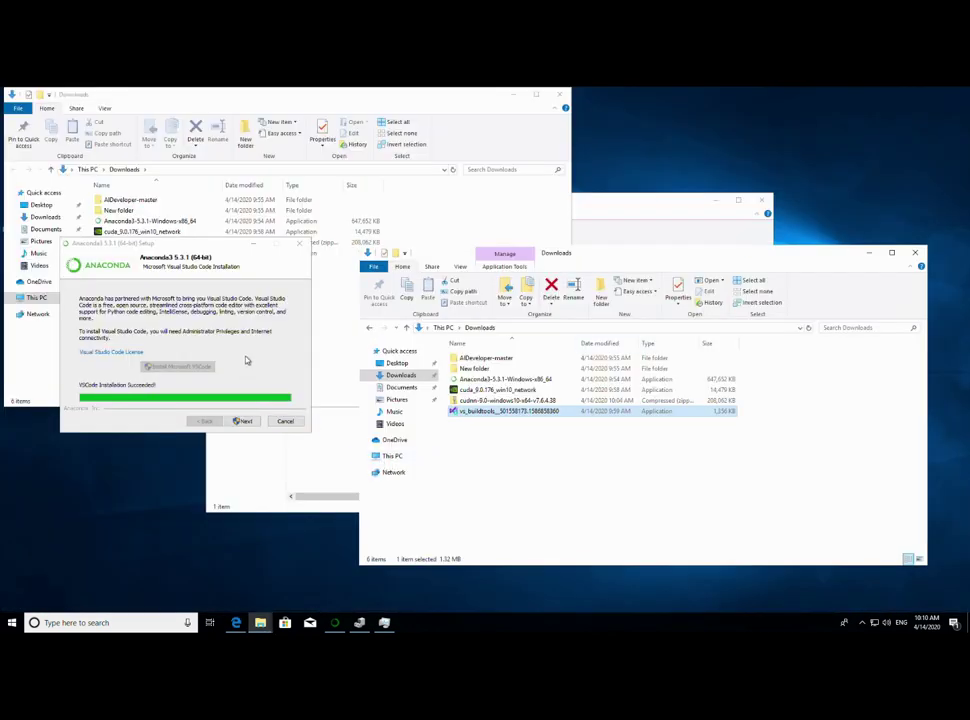
# - Finish Anaconda setup with both Anaconda Cloud and getting-started boxes unticked
pyautogui.click(244, 421)
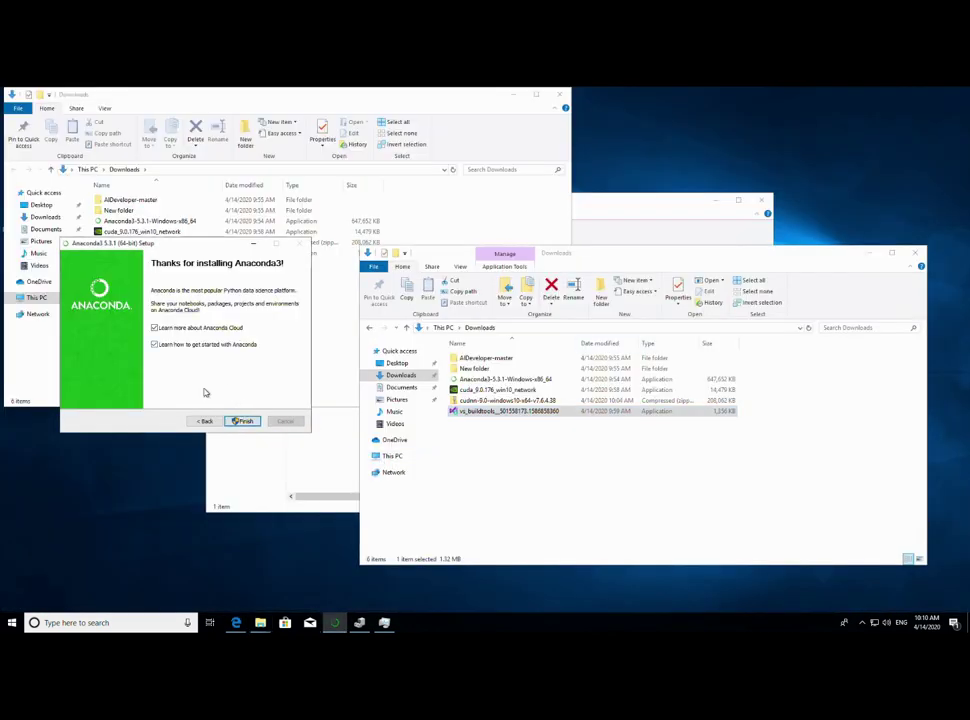
pyautogui.click(155, 328)
pyautogui.click(155, 344)
pyautogui.click(243, 422)
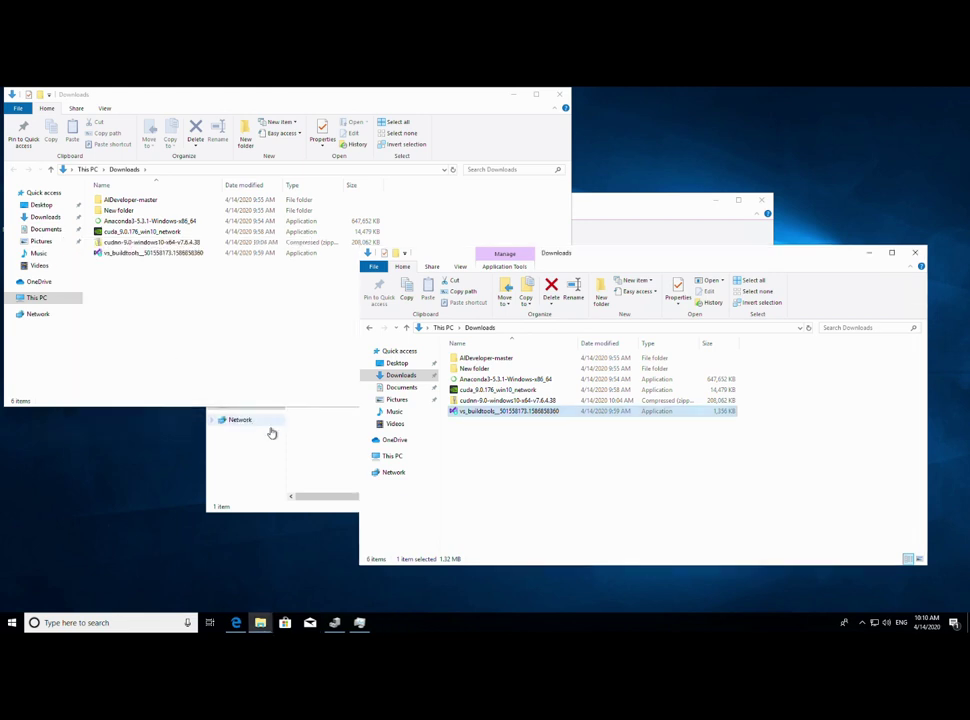
# - Launch vs_buildtools, continue past the terms, and select the C++ build tools workload
pyautogui.doubleClick(512, 418)
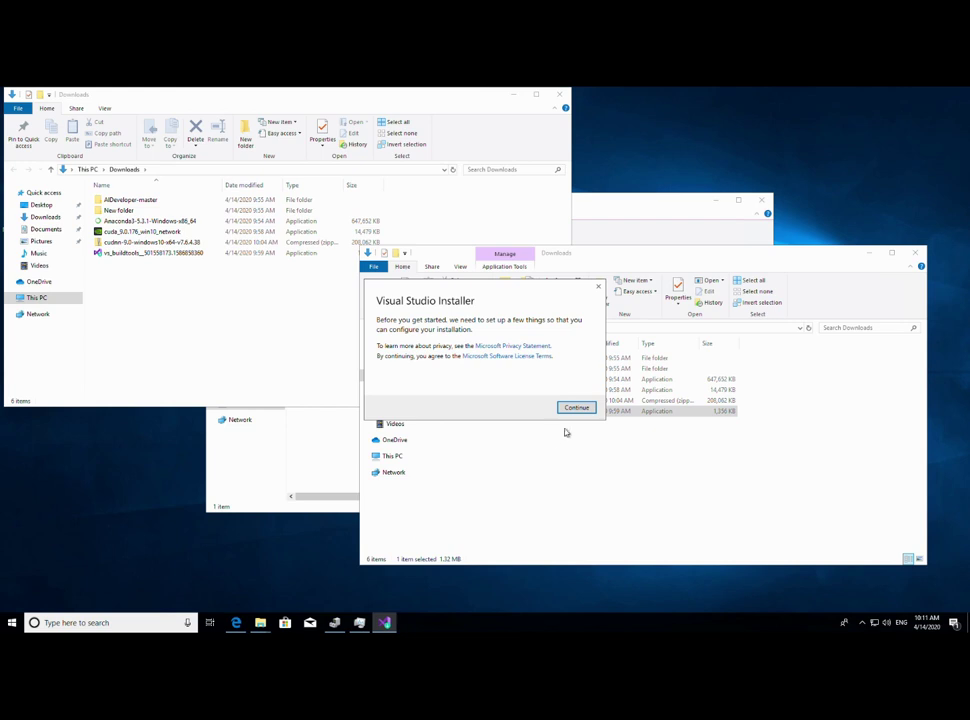
pyautogui.click(589, 410)
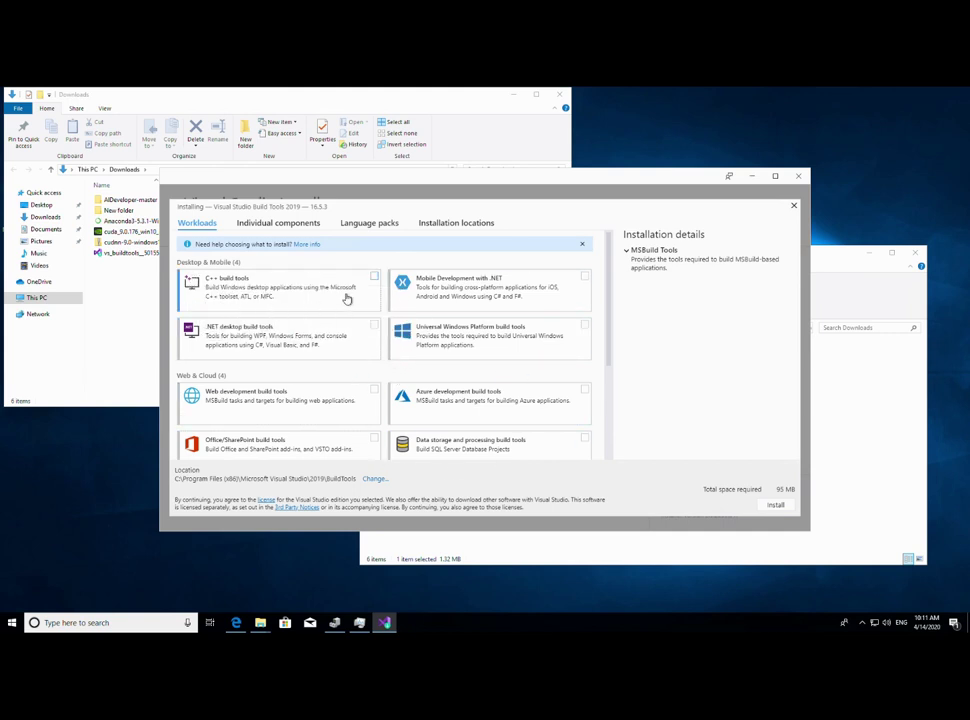
pyautogui.click(375, 279)
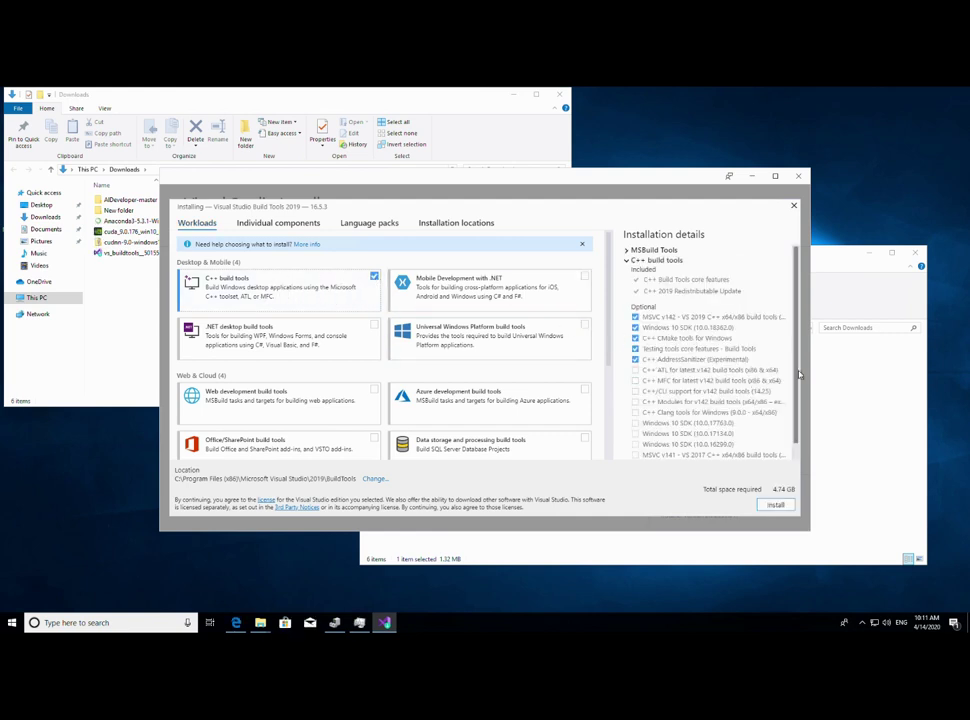
# - Install with every optional component: MSVC v140, ATL, MFC, C++/CLI, Modules, Clang, three Windows 10 SDKs
pyautogui.scroll(-1, 799, 374)
pyautogui.click(636, 450)
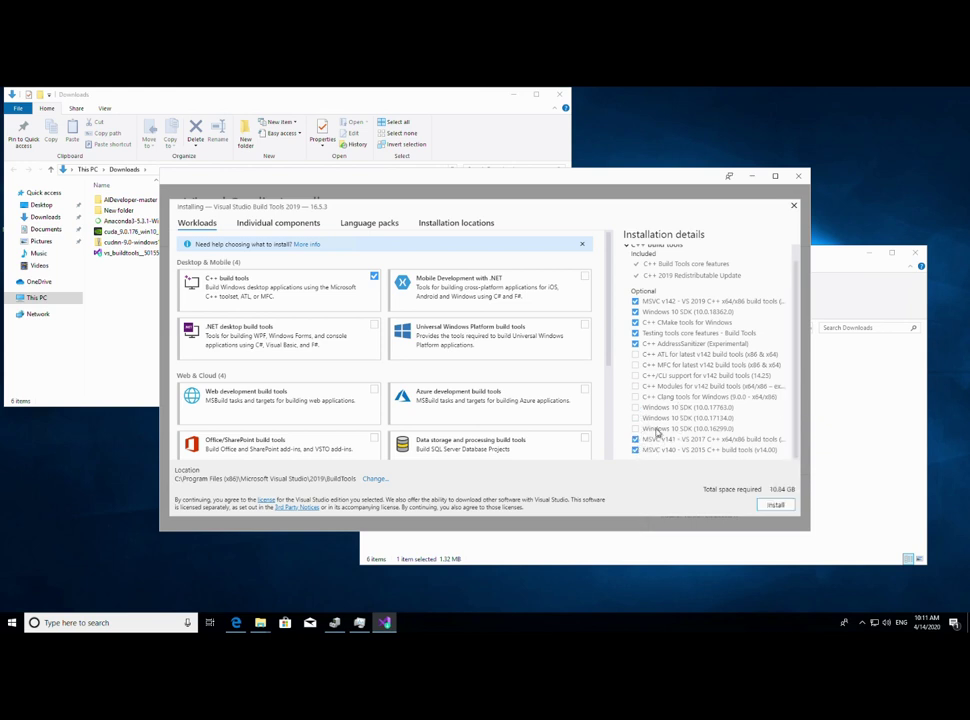
pyautogui.click(635, 354)
pyautogui.click(640, 366)
pyautogui.click(640, 376)
pyautogui.click(640, 386)
pyautogui.click(640, 397)
pyautogui.click(640, 407)
pyautogui.click(640, 418)
pyautogui.click(640, 428)
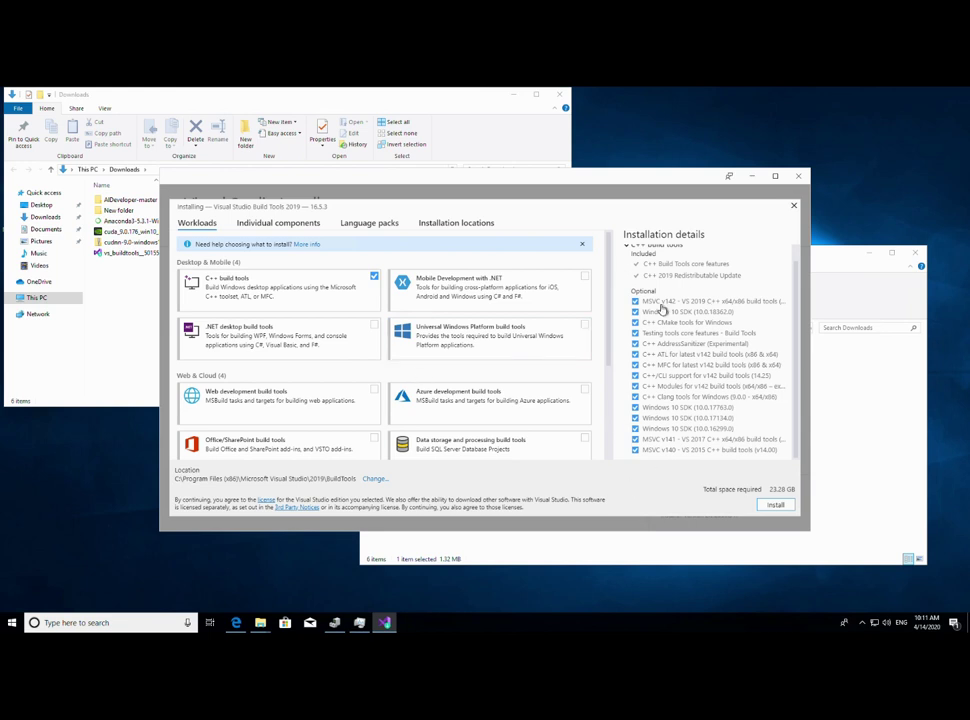
pyautogui.click(775, 506)
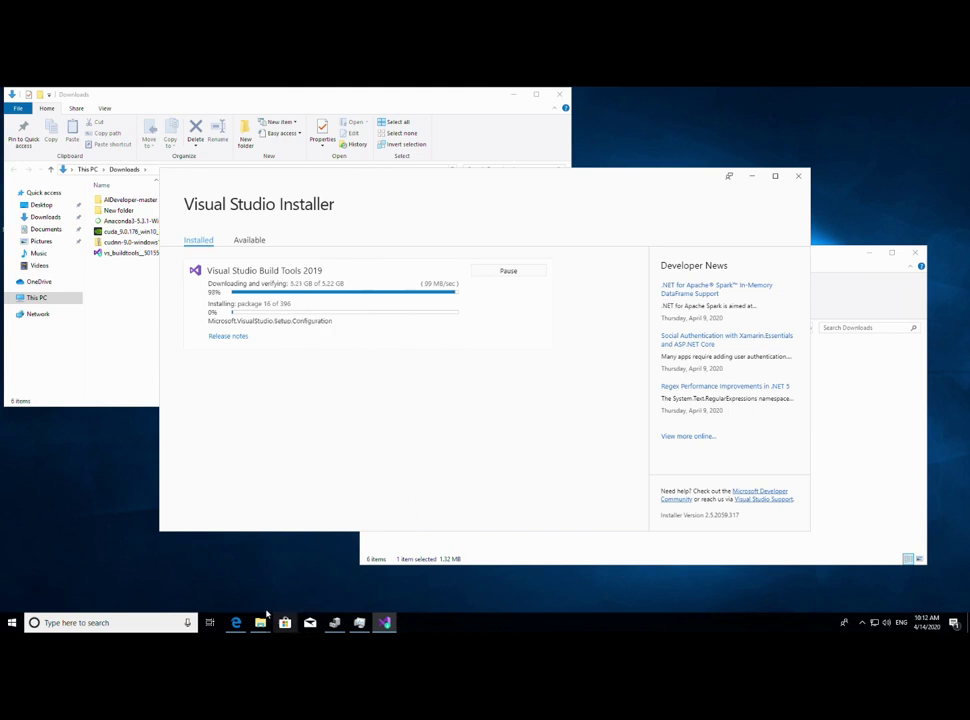
# - Launch Anaconda Prompt from the Anaconda3 (64-bit) Start menu group
pyautogui.click(15, 625)
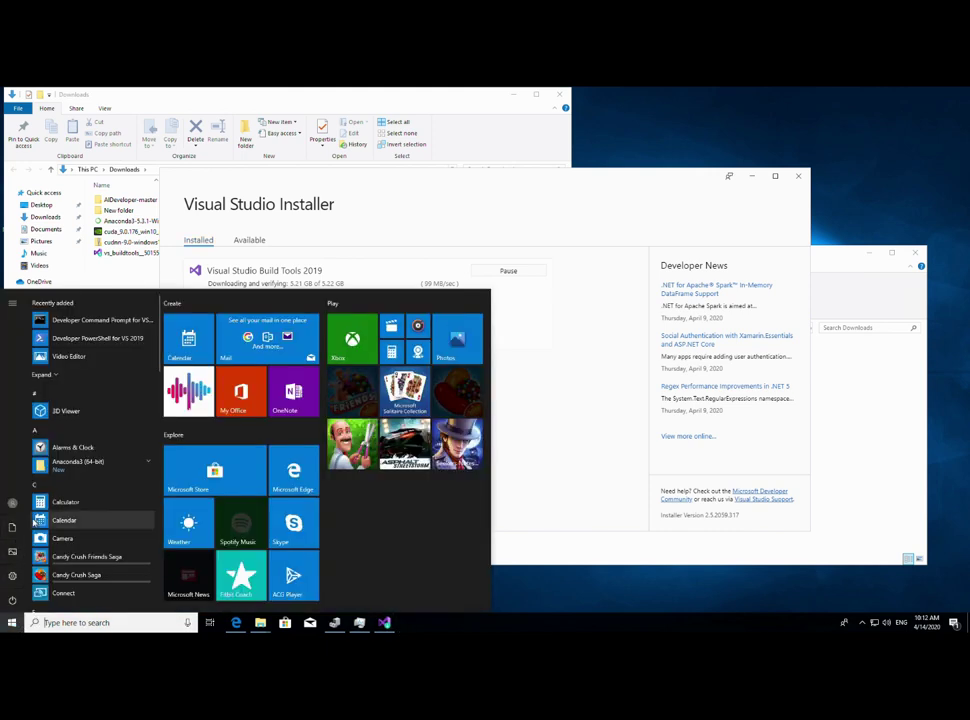
pyautogui.click(150, 467)
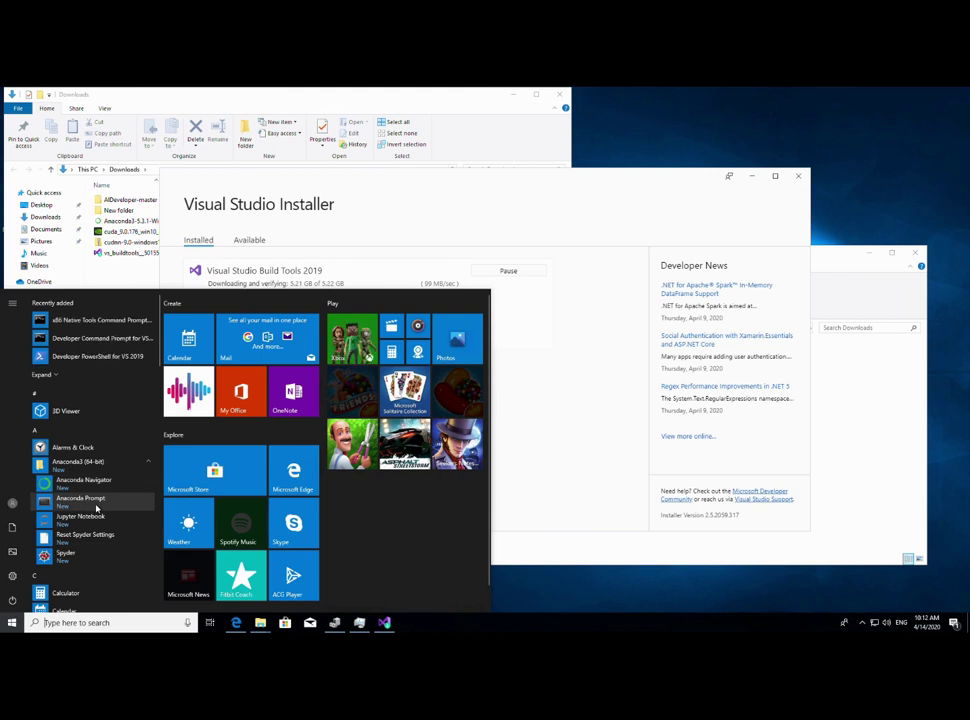
pyautogui.click(96, 507)
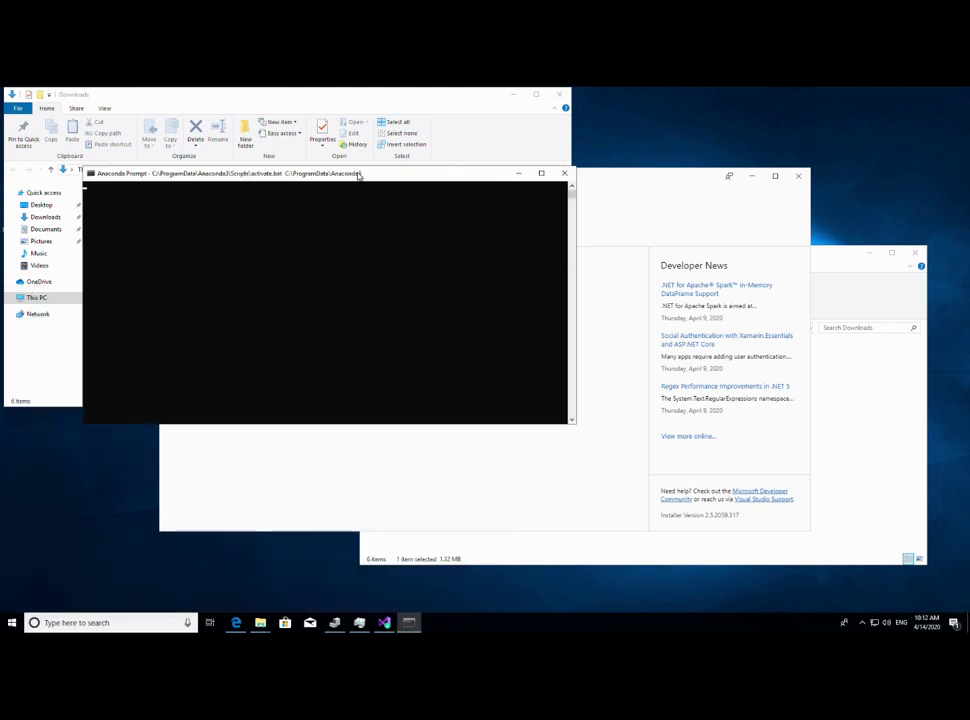
pyautogui.moveTo(358, 175); pyautogui.dragTo(589, 336)
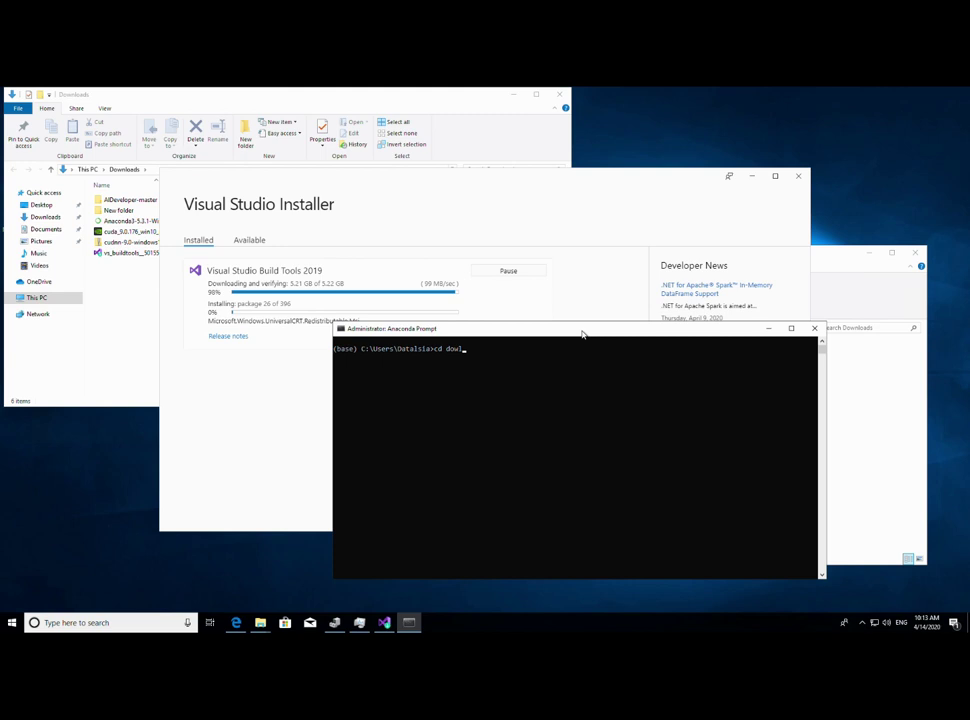
# - List the home folder with dir and change into Downloads
pyautogui.press('BackSpace')
pyautogui.press('BackSpace')
pyautogui.press('BackSpace')
pyautogui.write('dir')
pyautogui.press('Return')
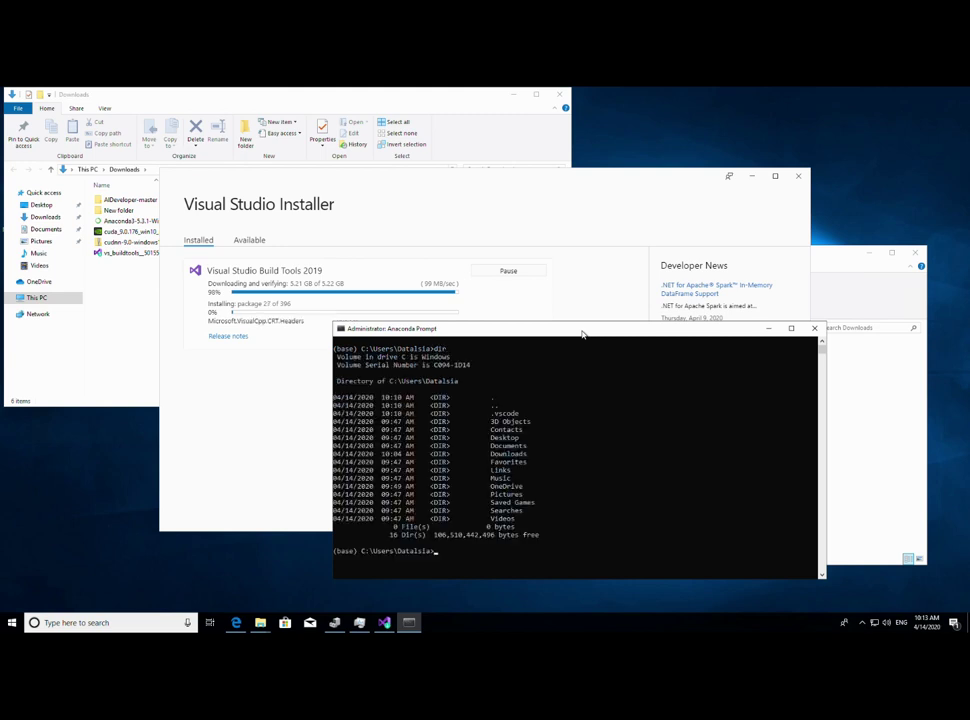
pyautogui.write('cd d')
pyautogui.press('Tab')
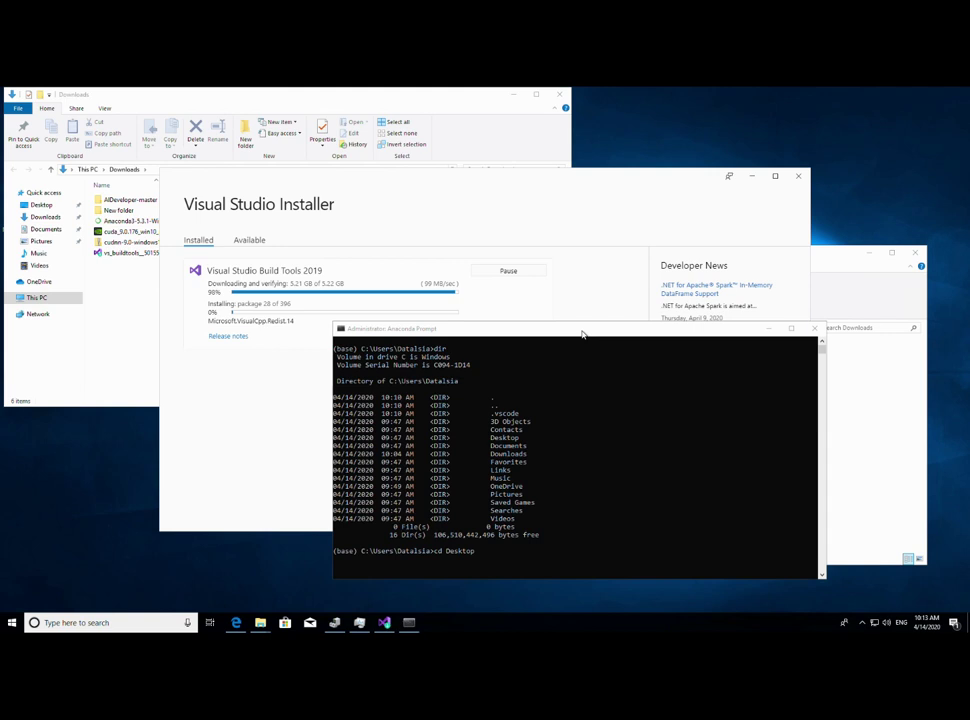
pyautogui.click(535, 481)
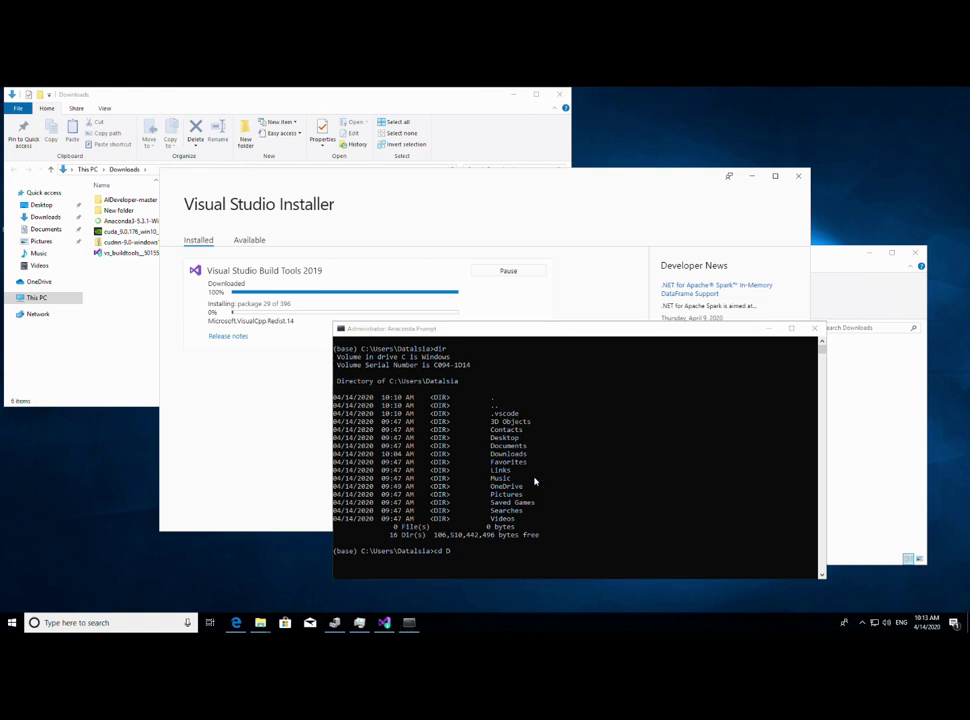
pyautogui.click(532, 492)
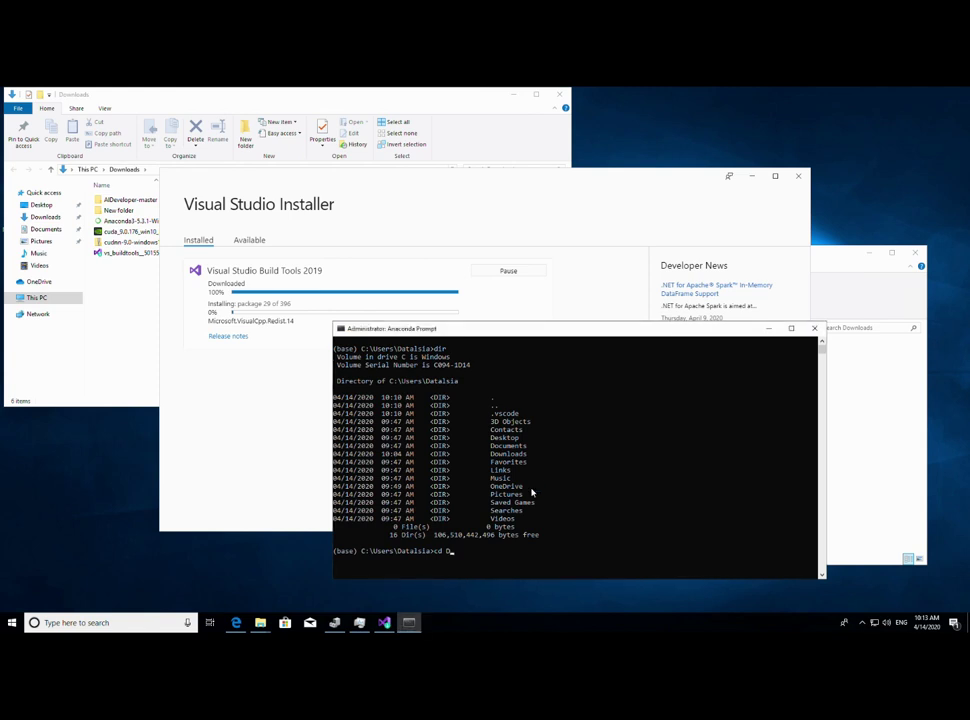
pyautogui.write('loads')
pyautogui.press('Return')
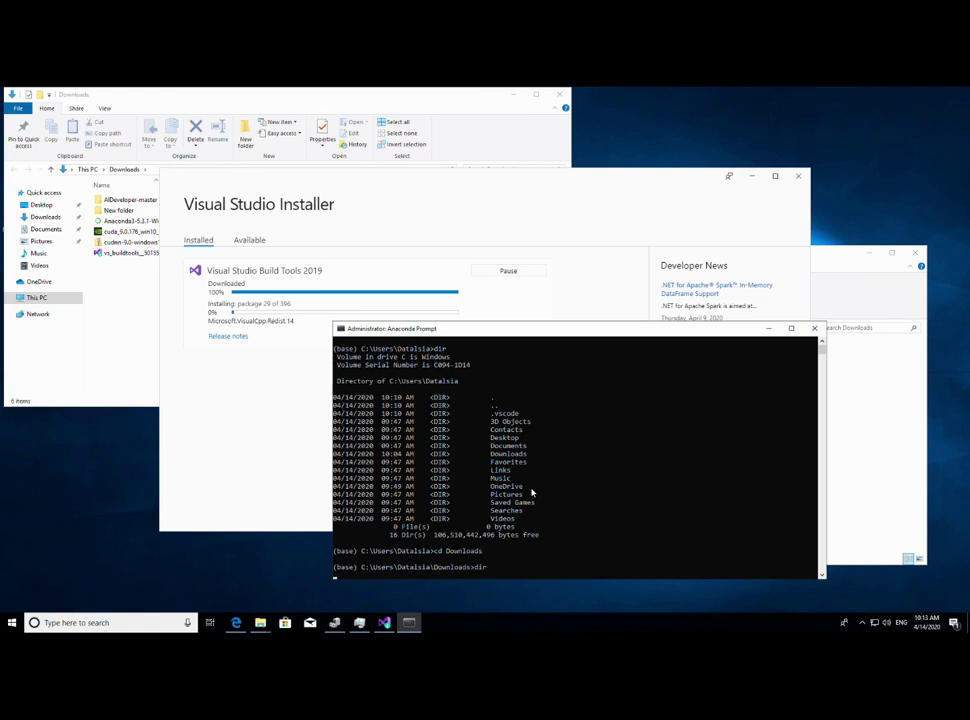
# - Enter AIDeveloper-master, list it to find AID_myenv_Win7.yml, and minimize the Downloads window
pyautogui.press('Tab')
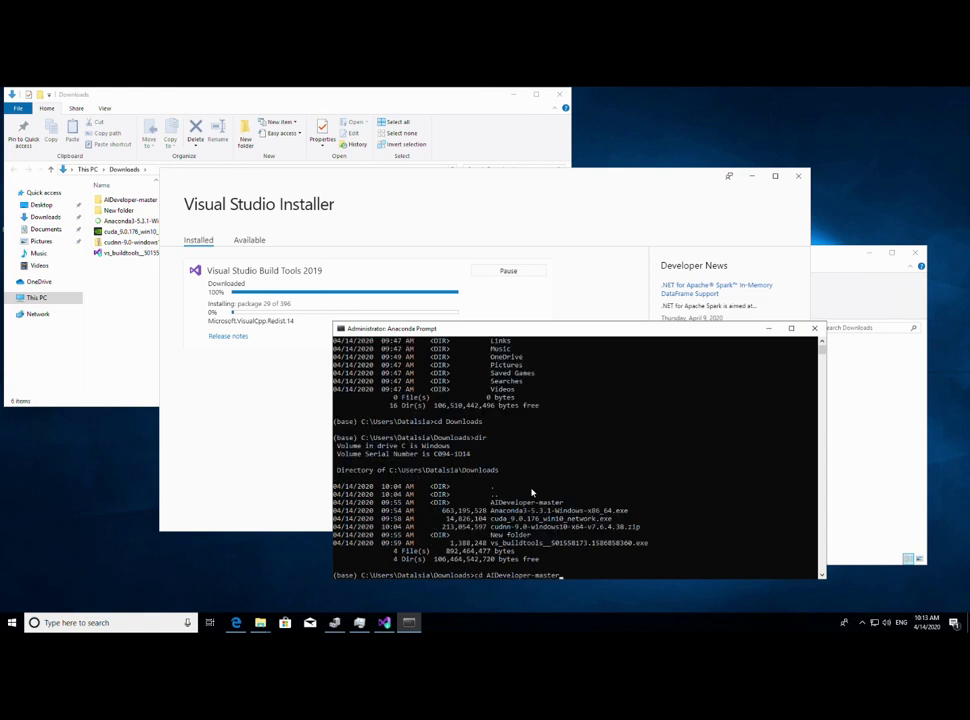
pyautogui.press('Return')
pyautogui.write('dir')
pyautogui.press('Return')
pyautogui.write('cd')
pyautogui.press('BackSpace')
pyautogui.press('BackSpace')
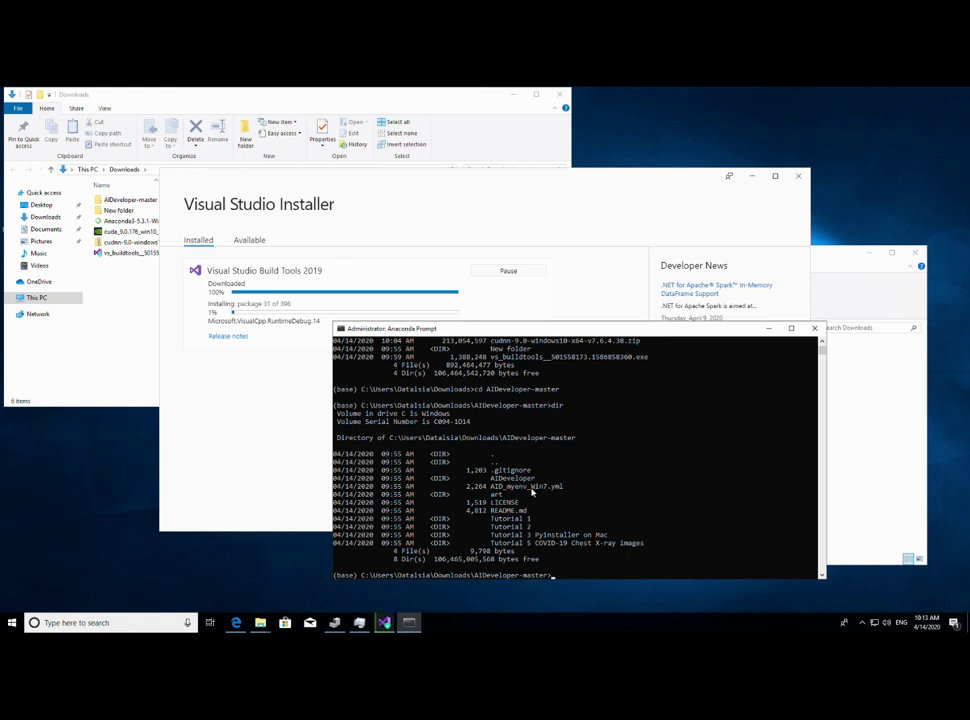
pyautogui.moveTo(491, 486); pyautogui.dragTo(566, 494)
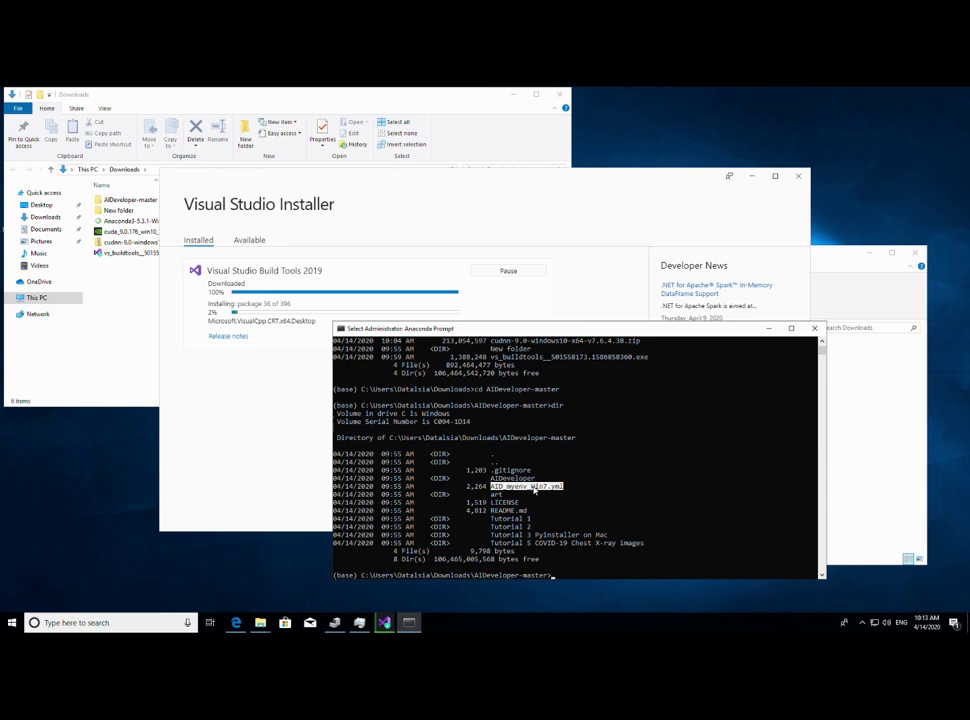
pyautogui.click(587, 504)
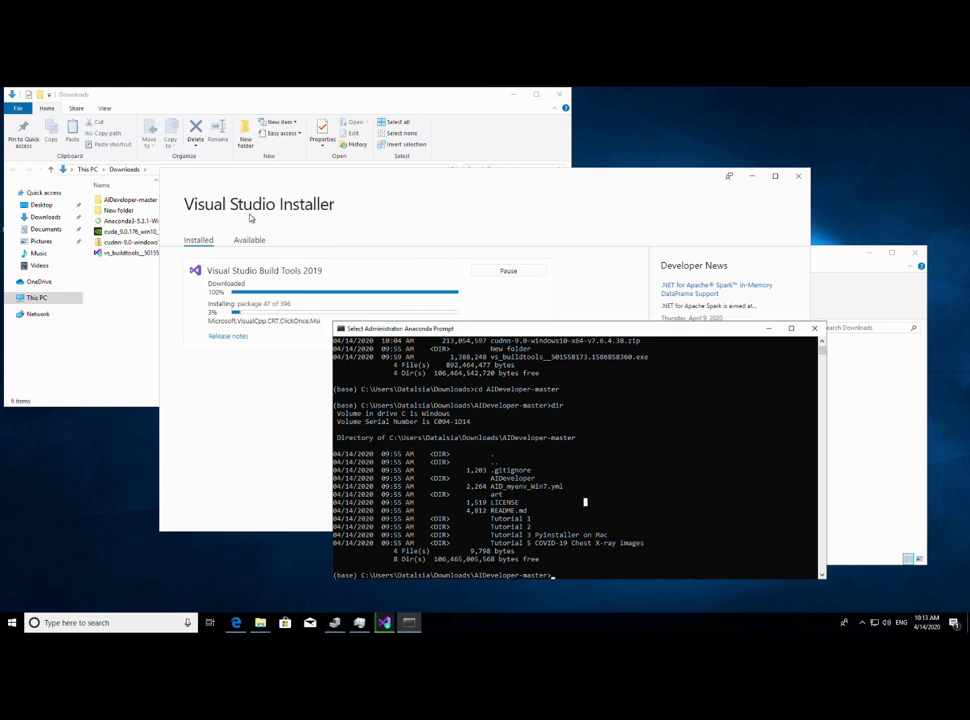
pyautogui.click(536, 94)
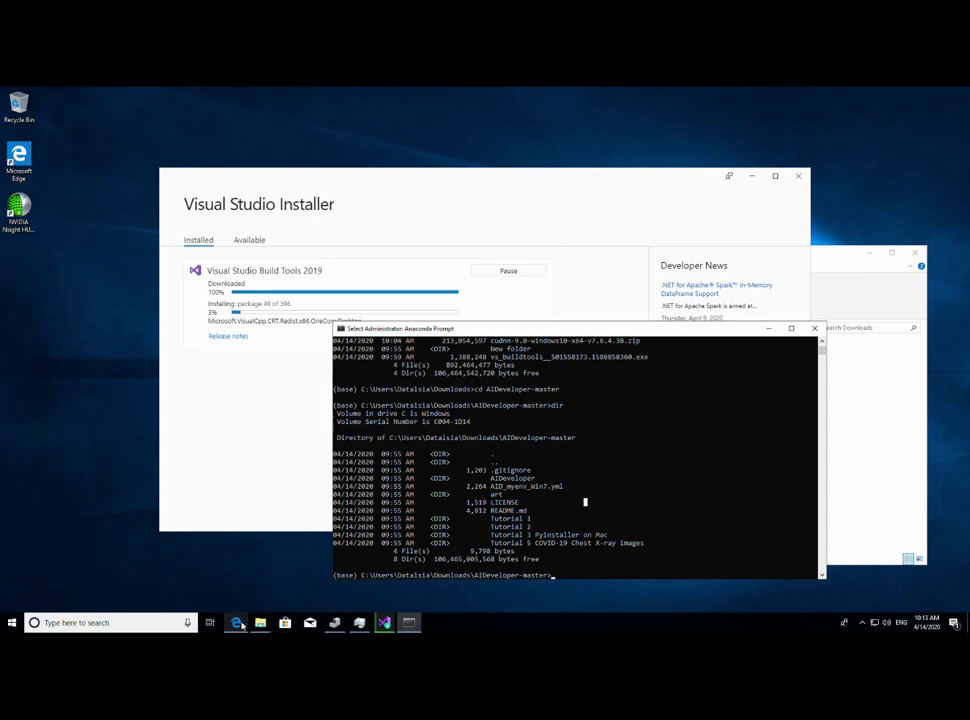
# - Copy the 'conda env create -f AID_myenv_Win7.yml' command from the GitHub installation steps
pyautogui.click(237, 623)
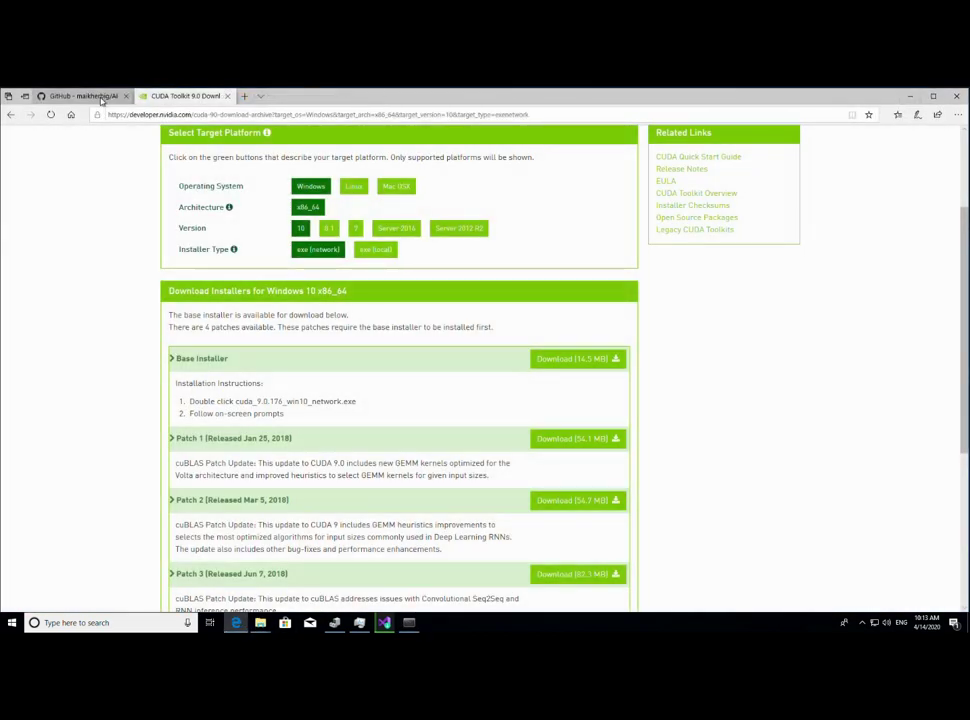
pyautogui.click(101, 100)
pyautogui.scroll(-4, 540, 460)
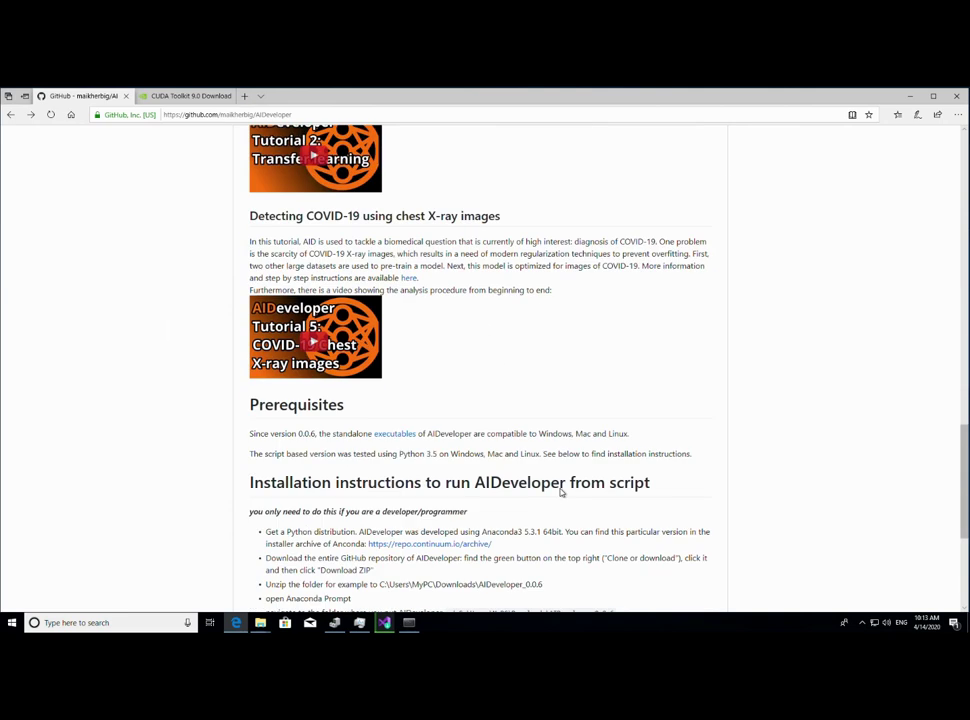
pyautogui.scroll(-3, 561, 492)
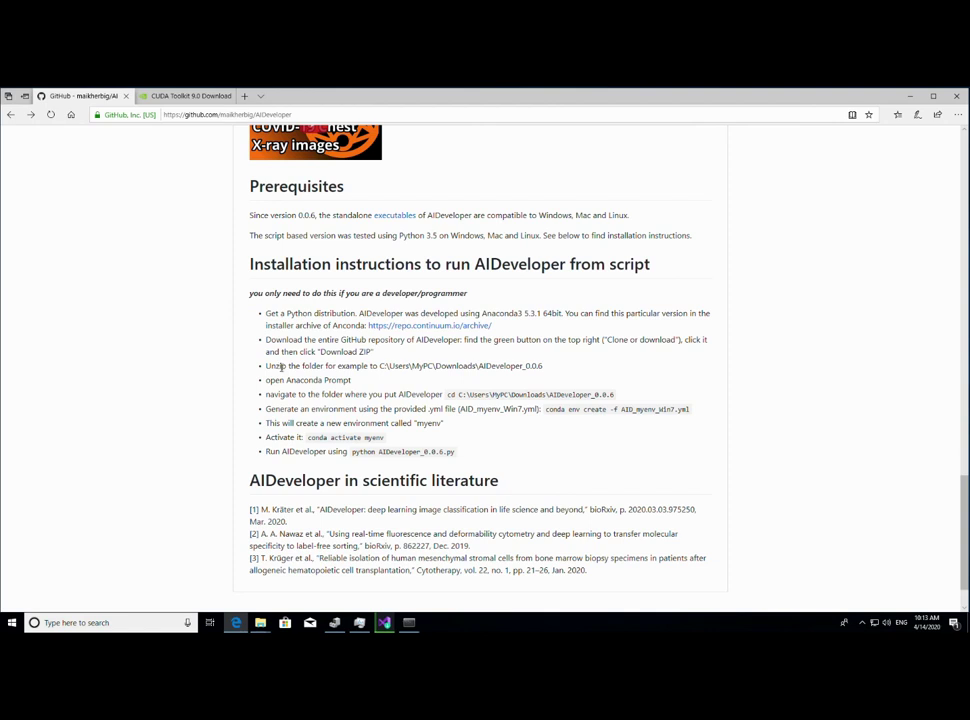
pyautogui.moveTo(265, 382); pyautogui.dragTo(364, 390)
pyautogui.moveTo(266, 395); pyautogui.dragTo(443, 402)
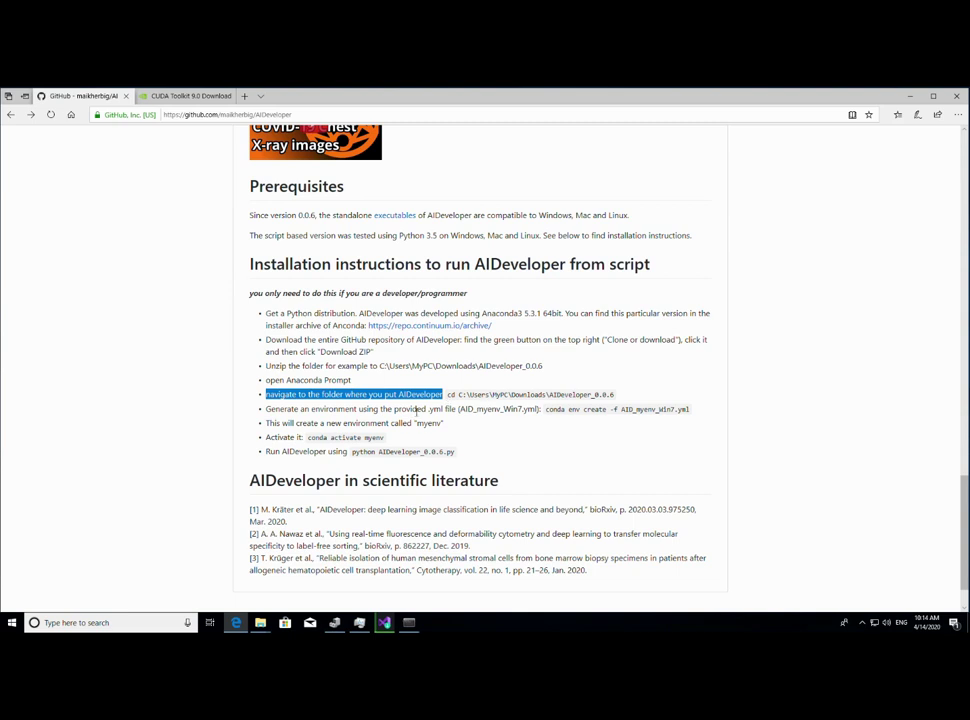
pyautogui.click(559, 421)
pyautogui.moveTo(546, 410); pyautogui.dragTo(693, 418)
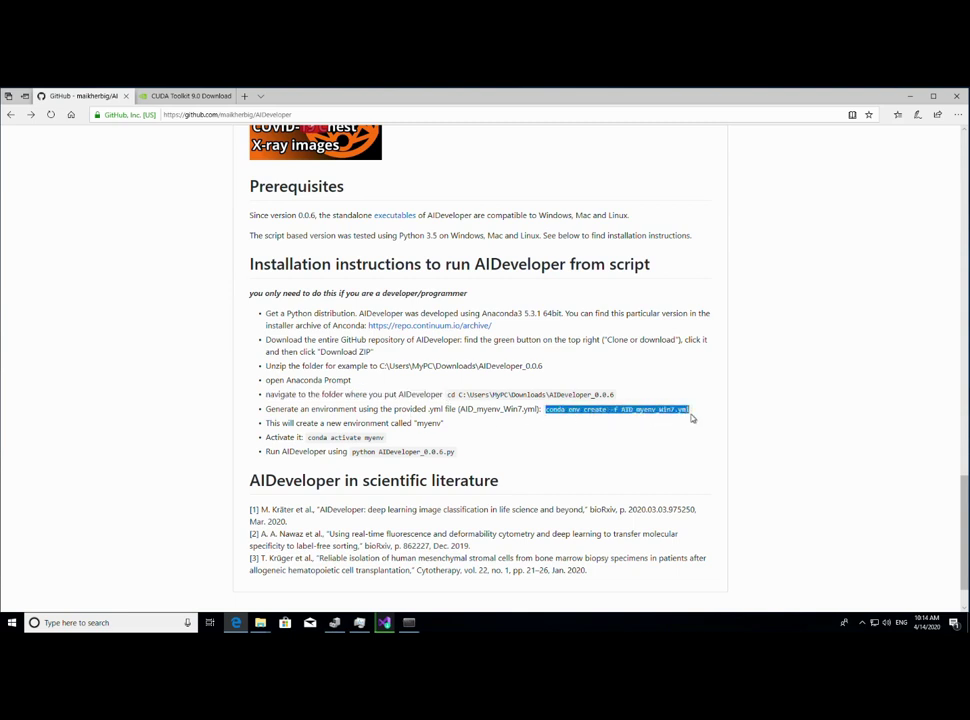
pyautogui.rightClick(675, 416)
pyautogui.click(689, 423)
# - Move the Anaconda Prompt up and right, then copy the conda env create command again
pyautogui.click(422, 622)
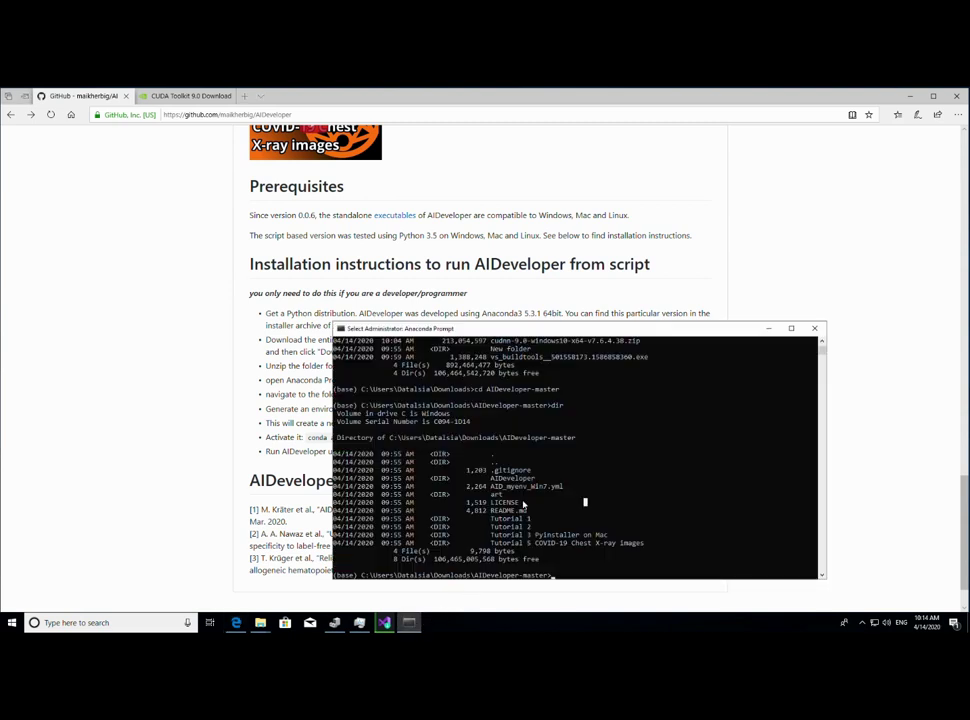
pyautogui.click(588, 566)
pyautogui.click(599, 533)
pyautogui.moveTo(581, 331); pyautogui.dragTo(648, 127)
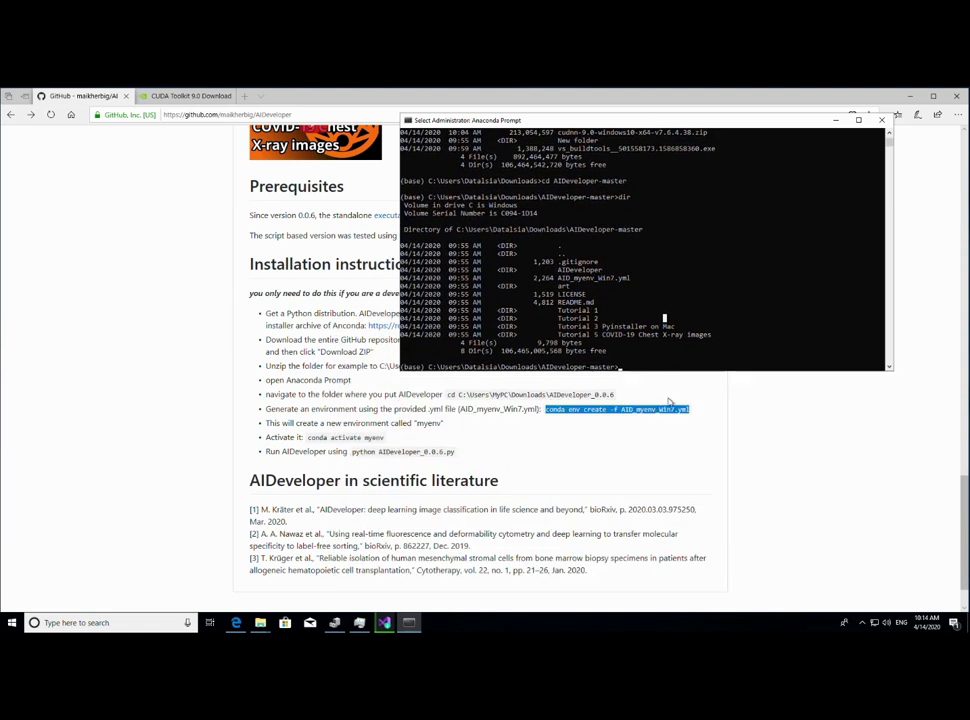
pyautogui.rightClick(635, 410)
pyautogui.click(649, 422)
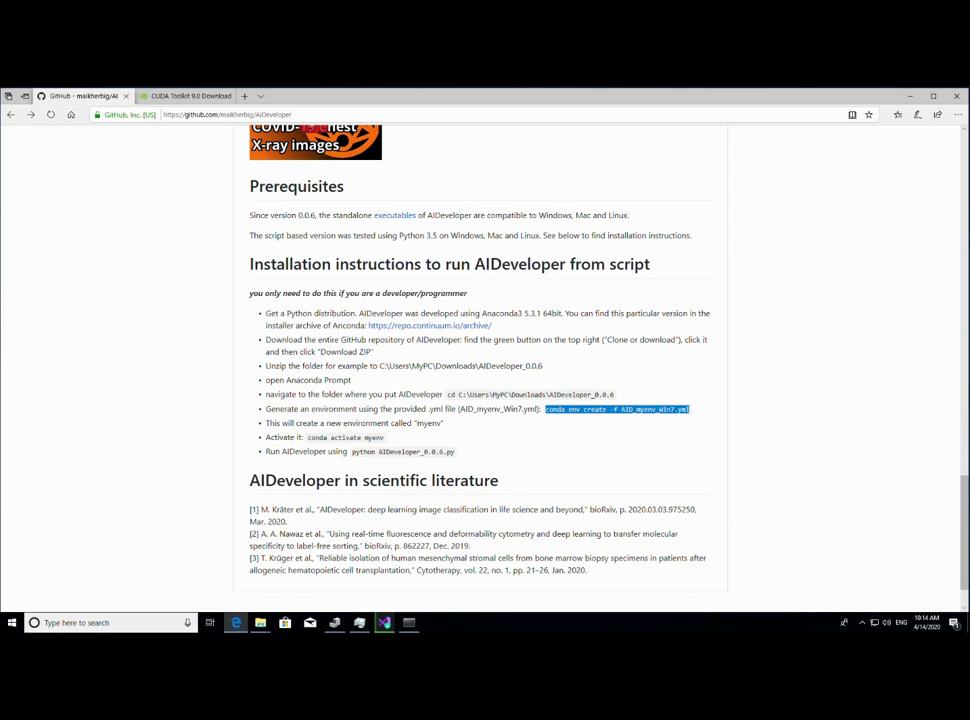
pyautogui.click(411, 625)
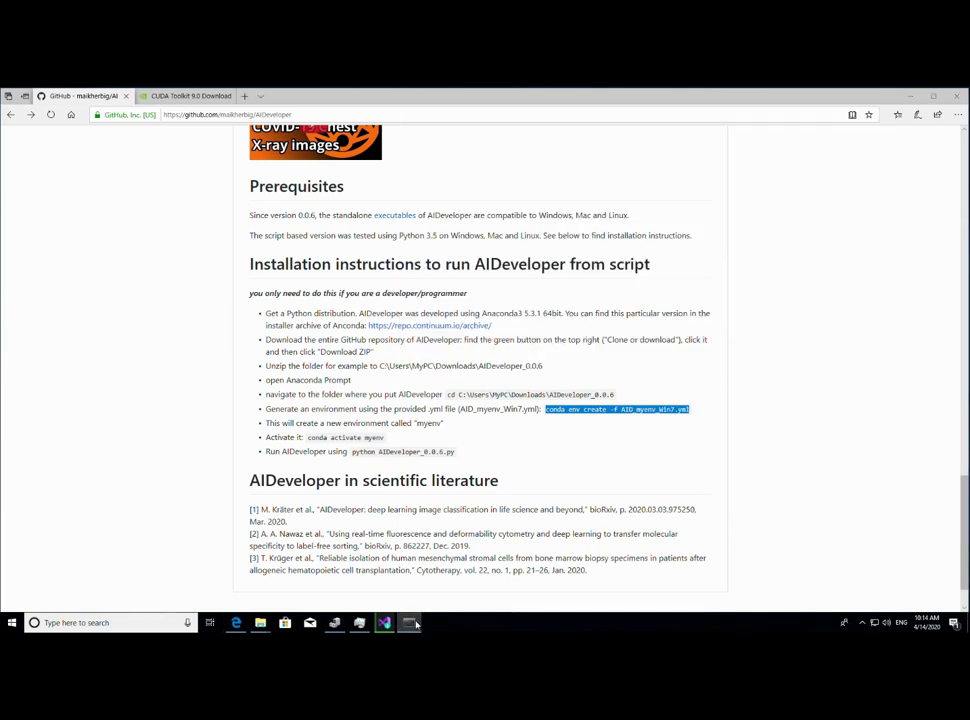
# - Run conda env create -f AID_myenv_Win7.yml in AIDeveloper-master, then check Build Tools progress
pyautogui.click(410, 623)
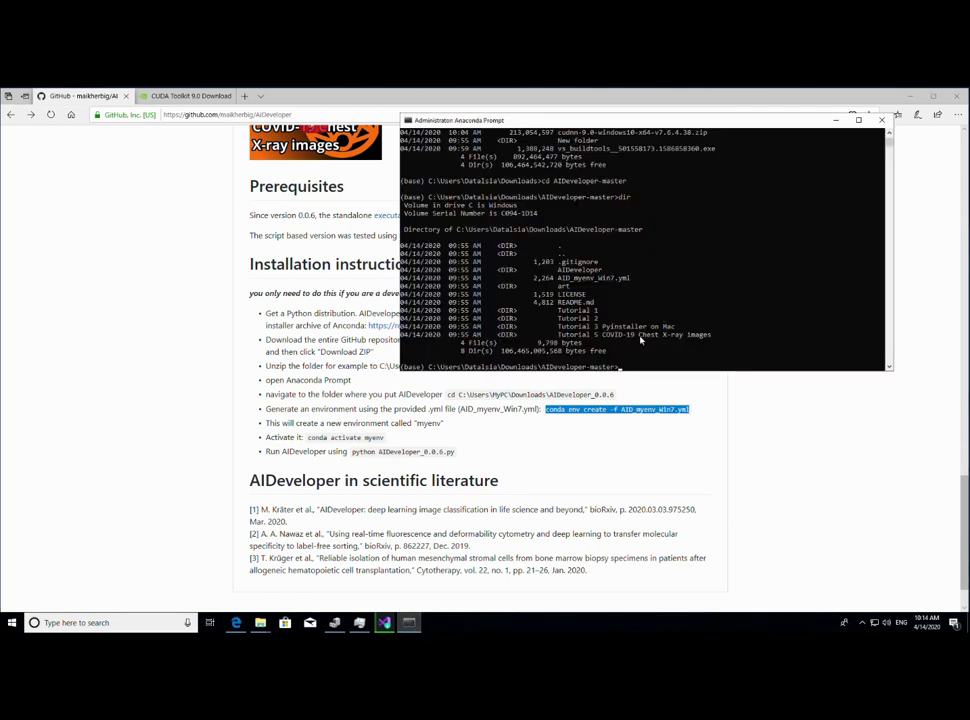
pyautogui.click(628, 368)
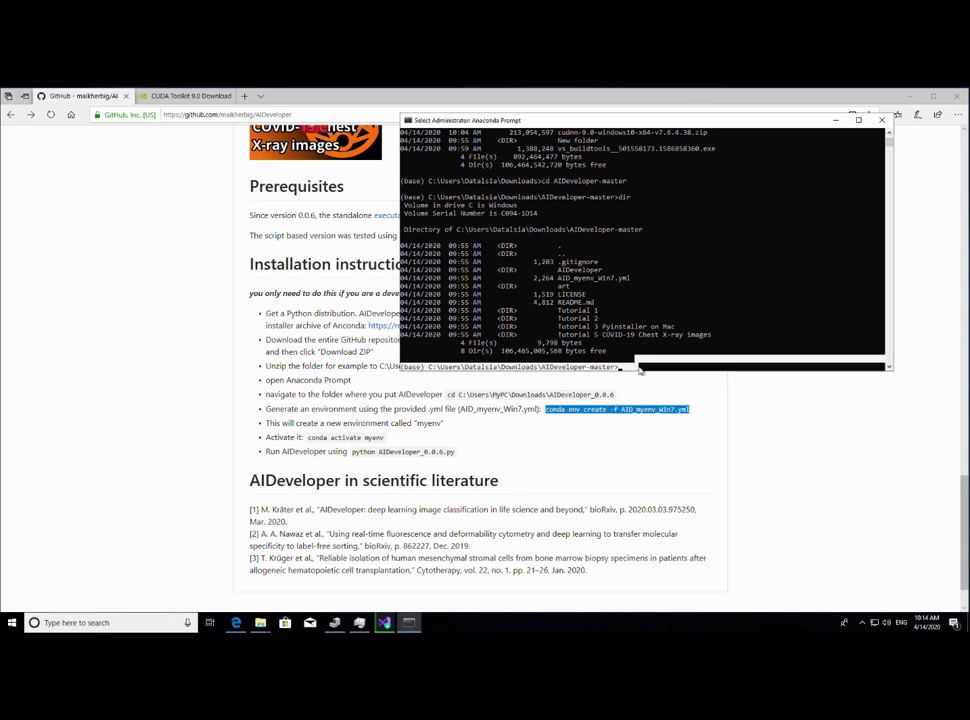
pyautogui.write('codna env cre')
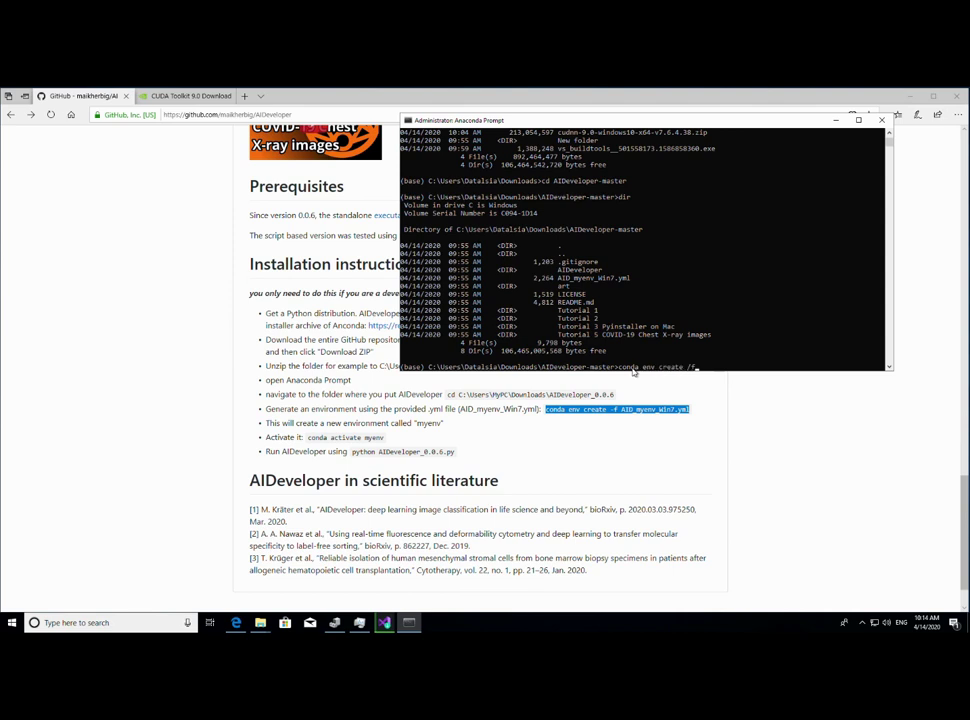
pyautogui.write('ate -f AID_myenv_Win7.yml')
pyautogui.press('Return')
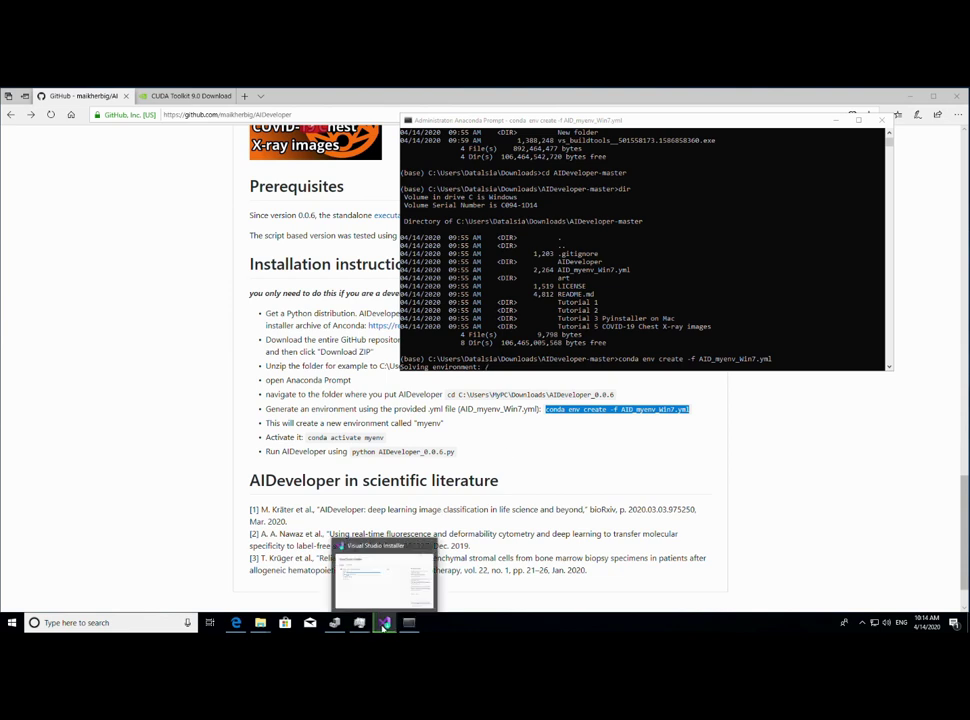
pyautogui.click(384, 623)
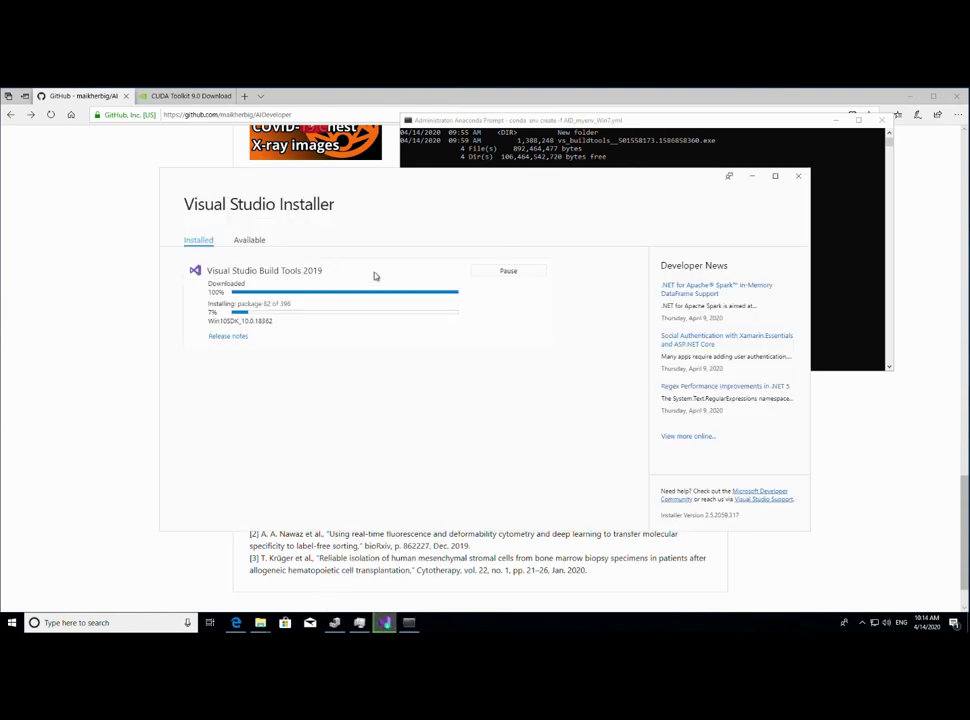
# - Check conda's package download progress, then bring up Task Manager to watch system load
pyautogui.click(556, 128)
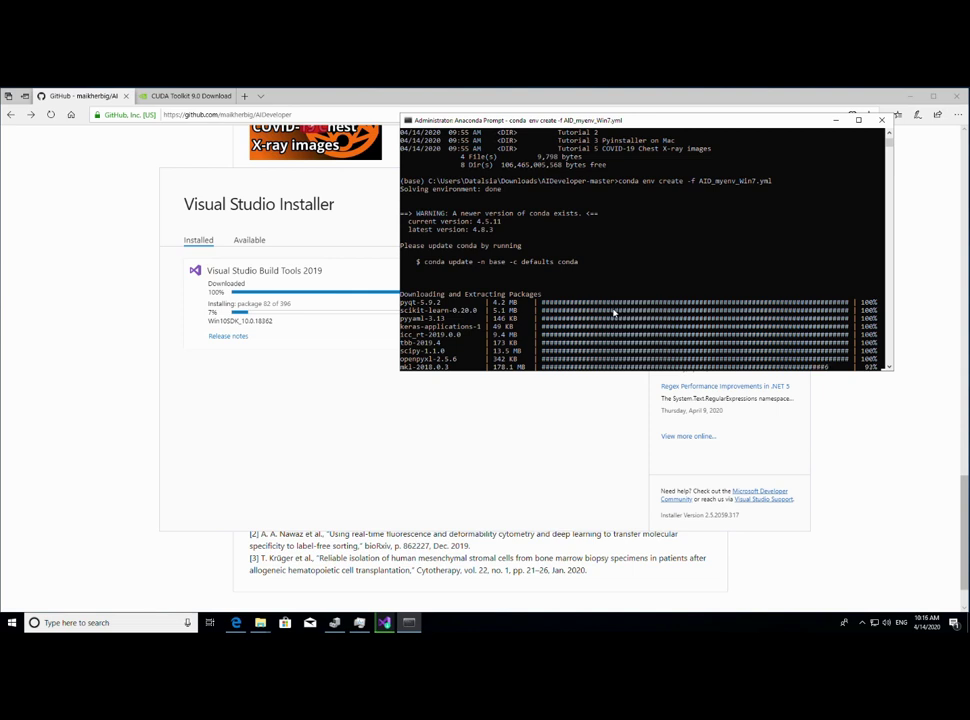
pyautogui.click(368, 622)
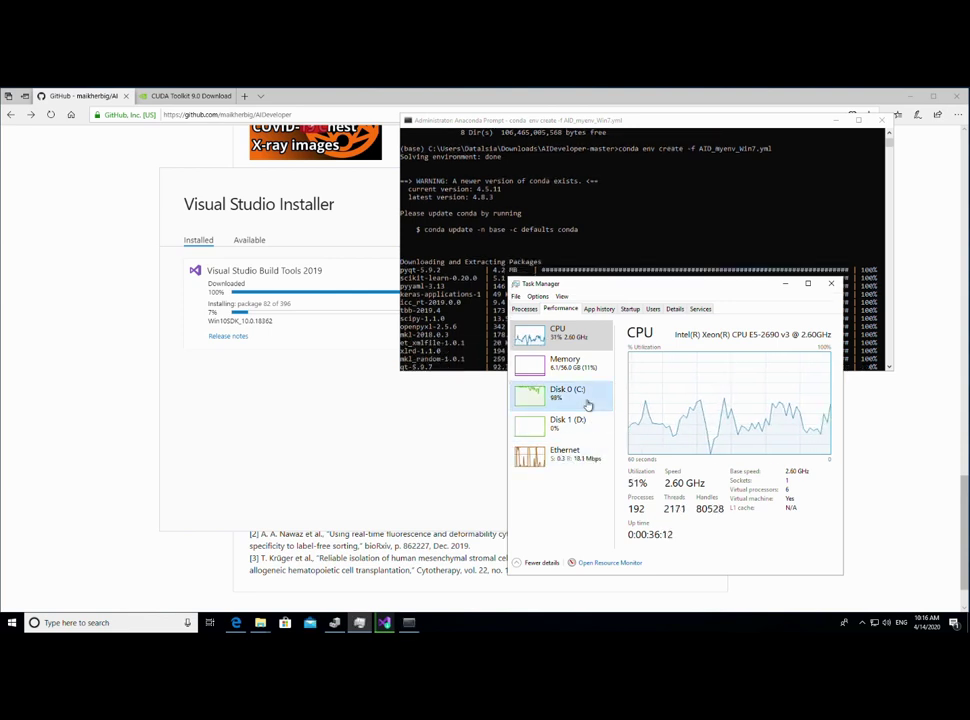
# - View the Disk 0 (C:) activity details in Task Manager's Performance tab
pyautogui.click(587, 405)
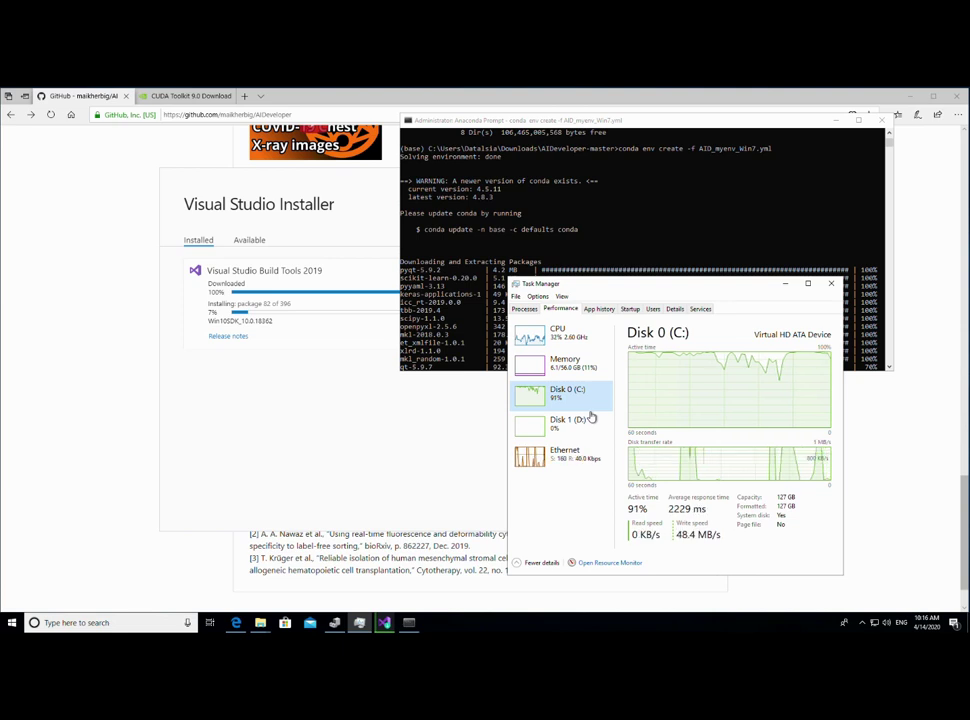
pyautogui.click(600, 337)
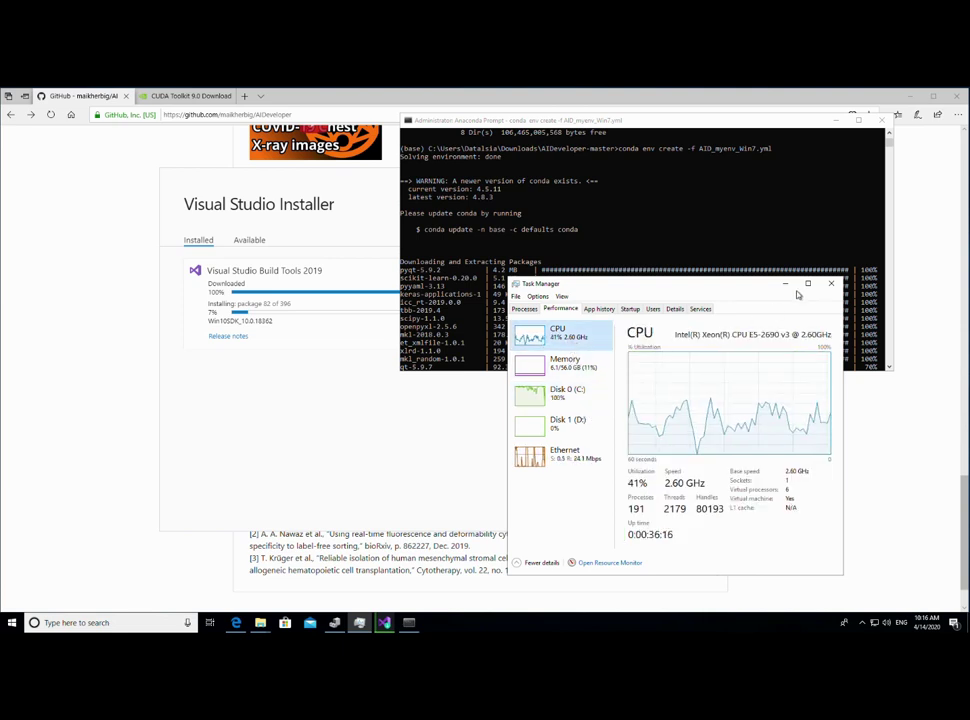
pyautogui.click(585, 407)
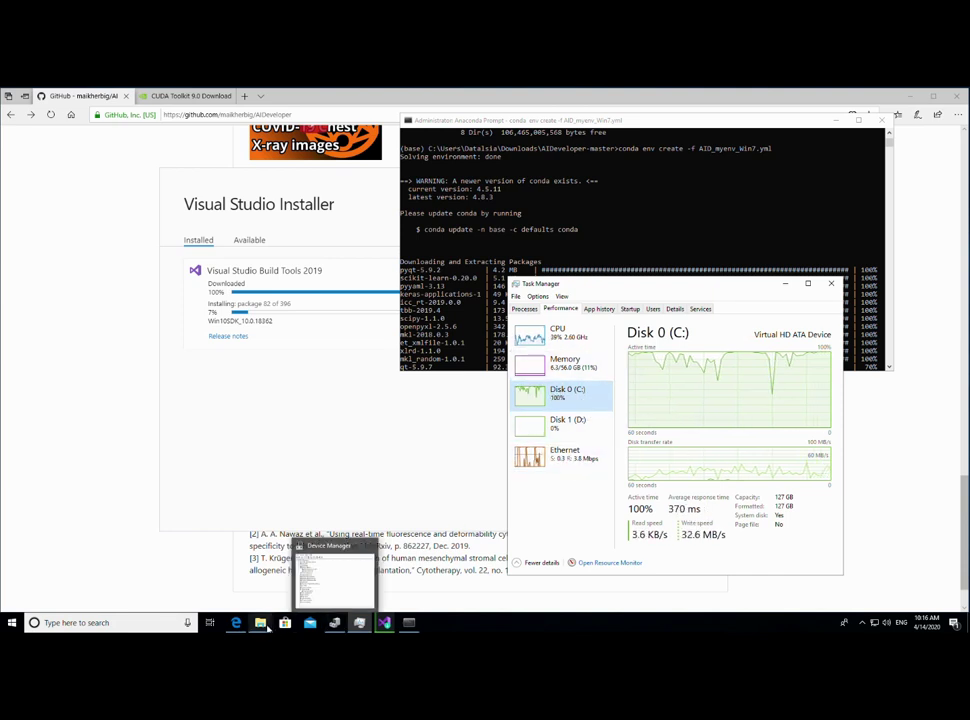
# - Check drives under This PC in the bin Explorer window, close it, and minimize Task Manager
pyautogui.click(262, 623)
pyautogui.moveTo(398, 597)
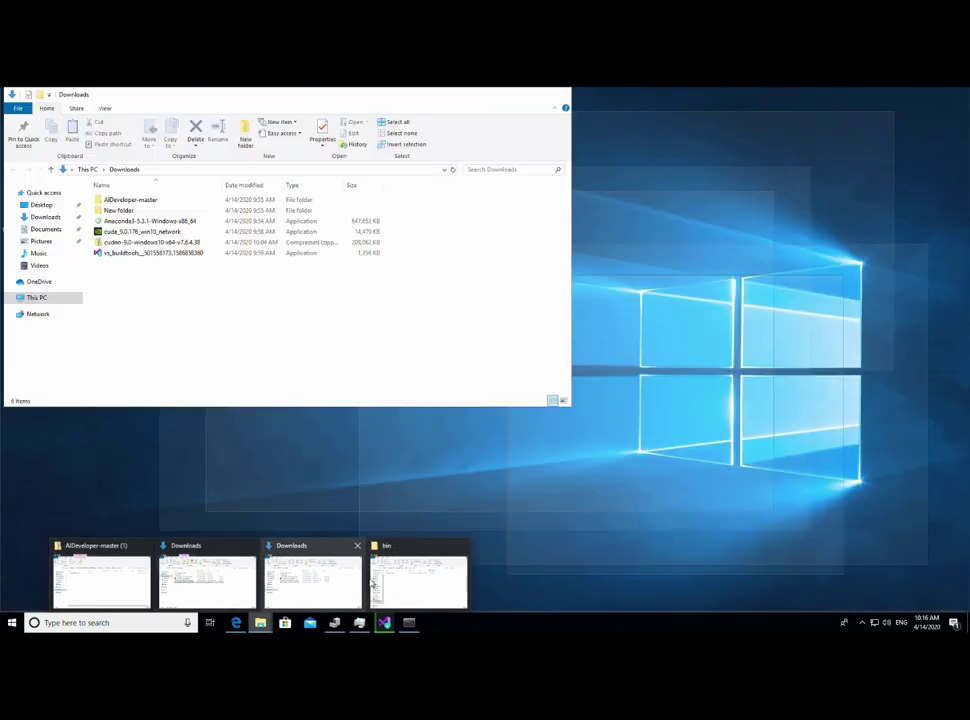
pyautogui.click(407, 587)
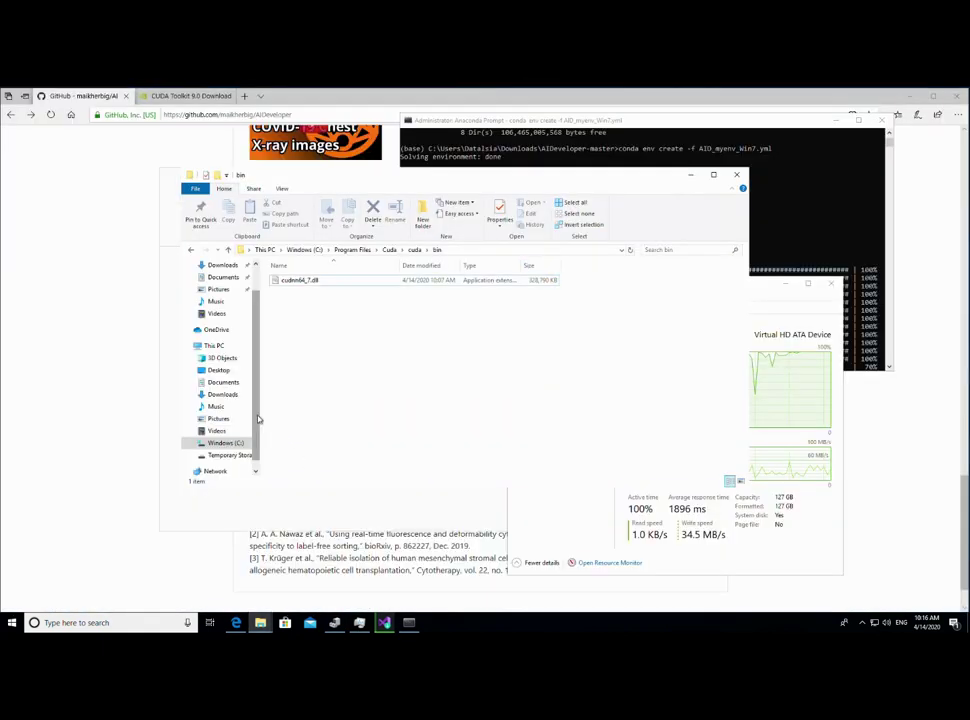
pyautogui.click(214, 378)
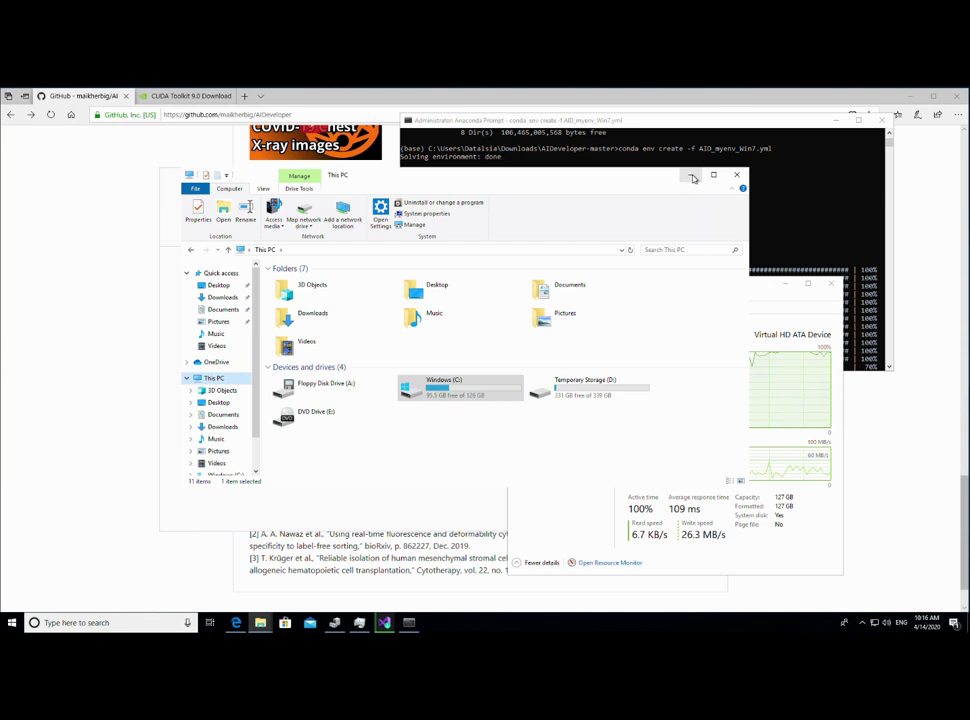
pyautogui.click(737, 176)
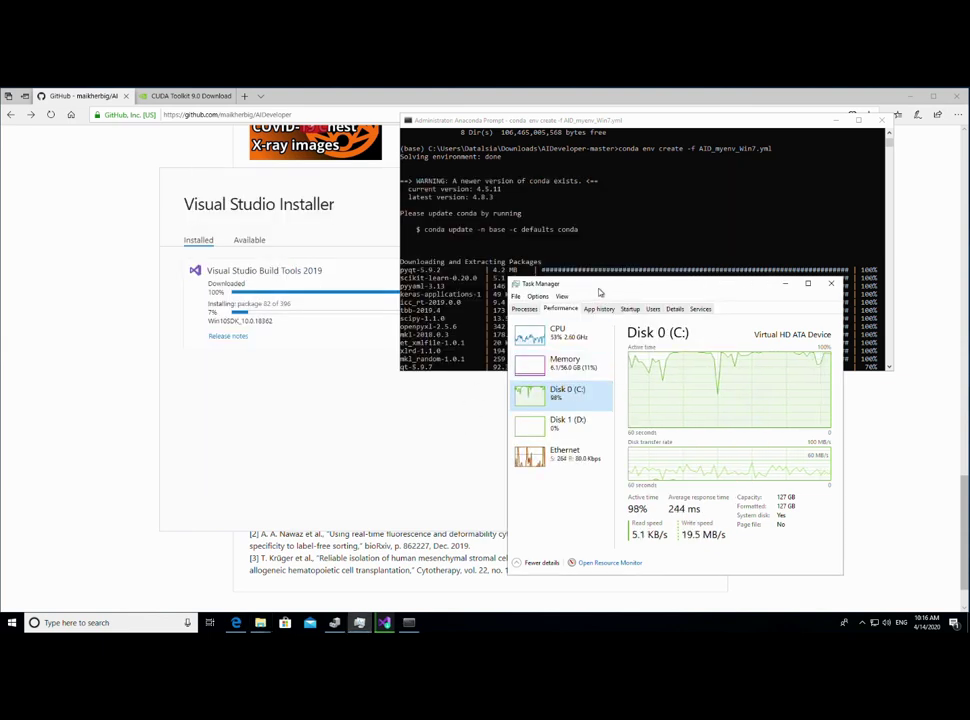
pyautogui.moveTo(602, 291); pyautogui.dragTo(448, 299)
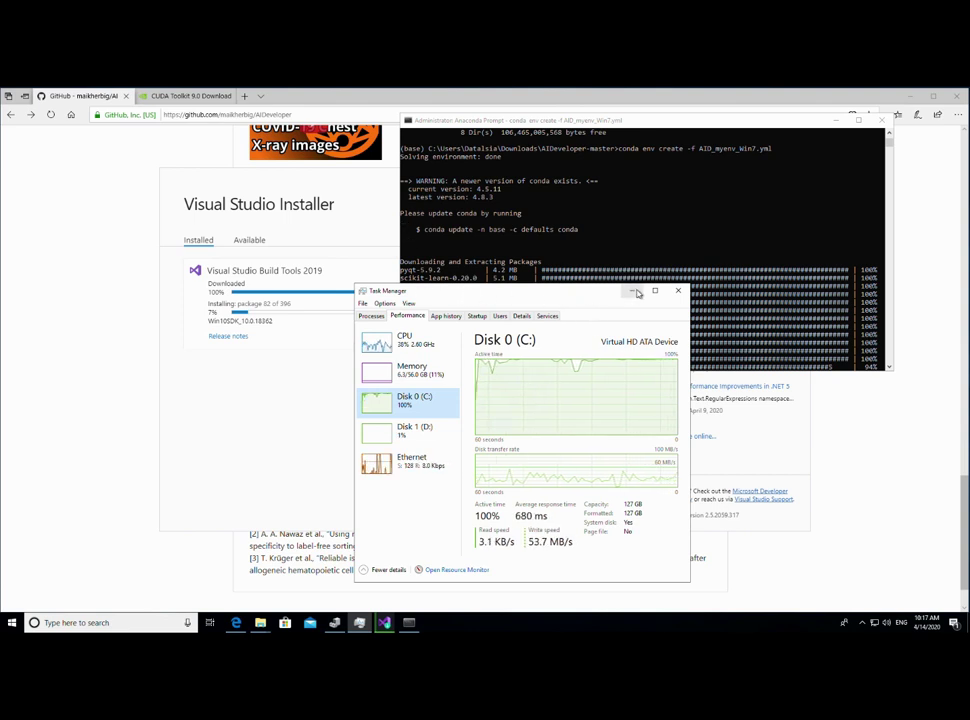
pyautogui.click(634, 291)
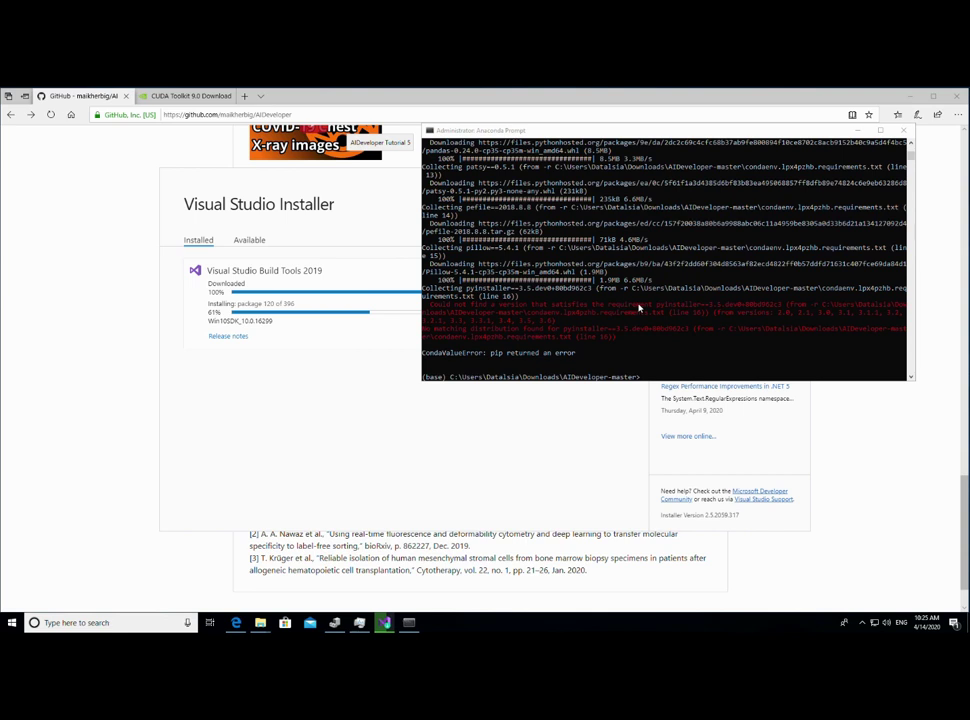
# - Copy the failing pyinstaller==3.5.dev0+80bd962c3 requirement from the red pip error
pyautogui.click(640, 152)
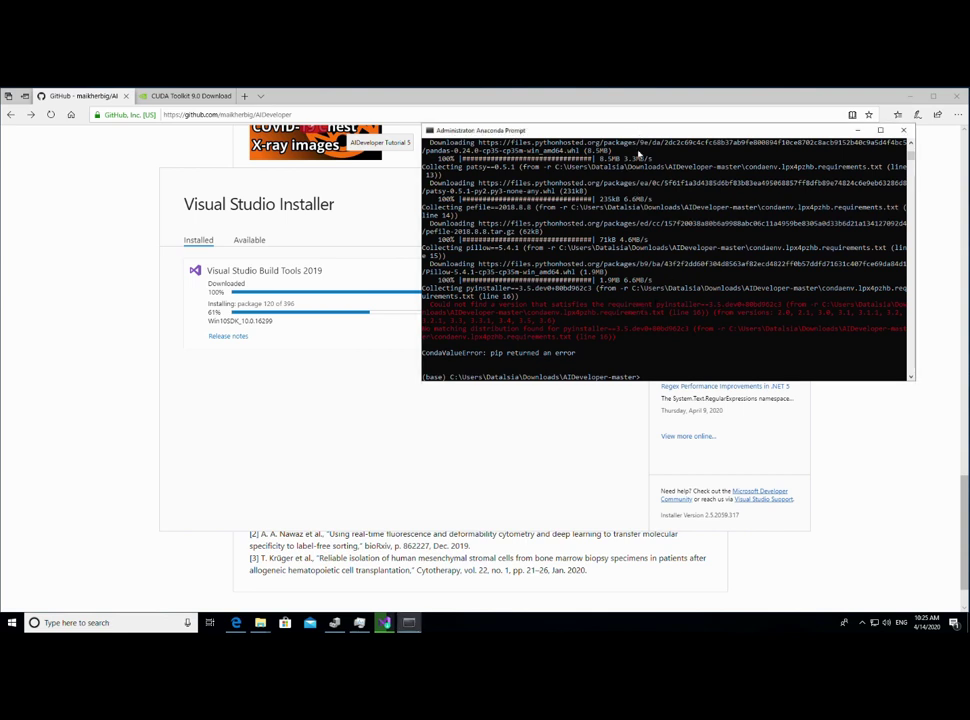
pyautogui.moveTo(640, 131); pyautogui.dragTo(635, 177)
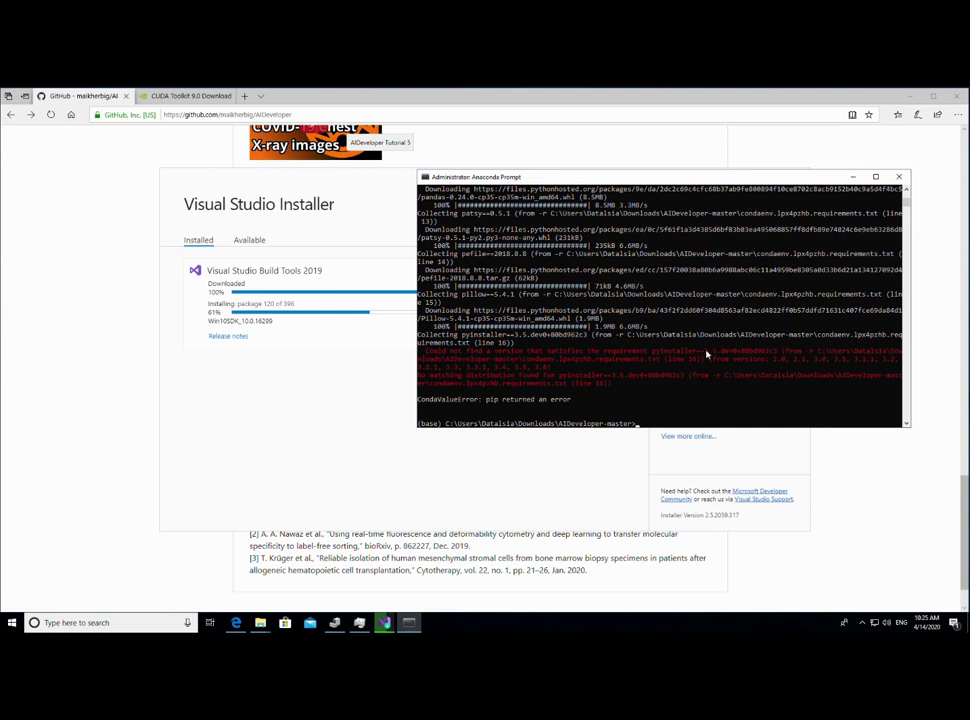
pyautogui.moveTo(656, 355); pyautogui.dragTo(778, 356)
pyautogui.click(722, 376)
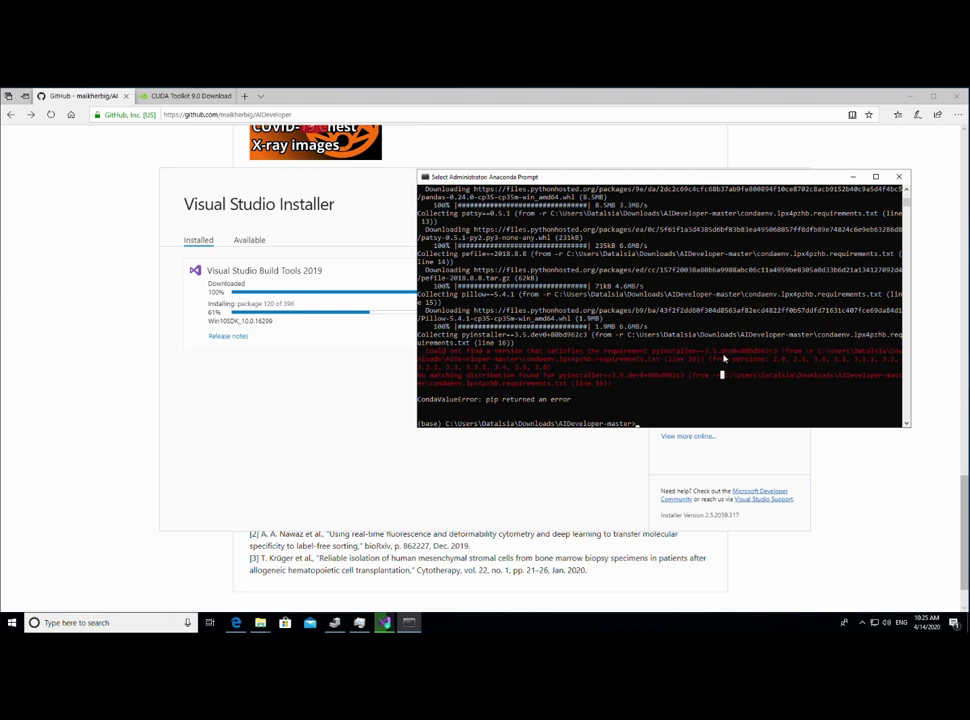
pyautogui.doubleClick(660, 351)
pyautogui.moveTo(717, 356); pyautogui.dragTo(779, 355)
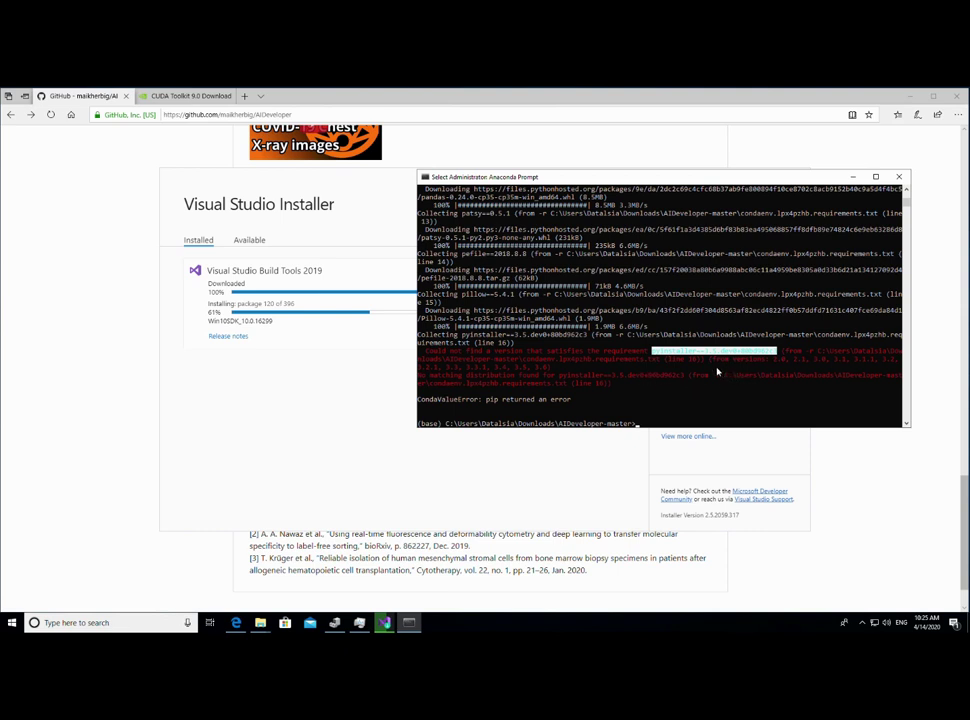
pyautogui.click(706, 353)
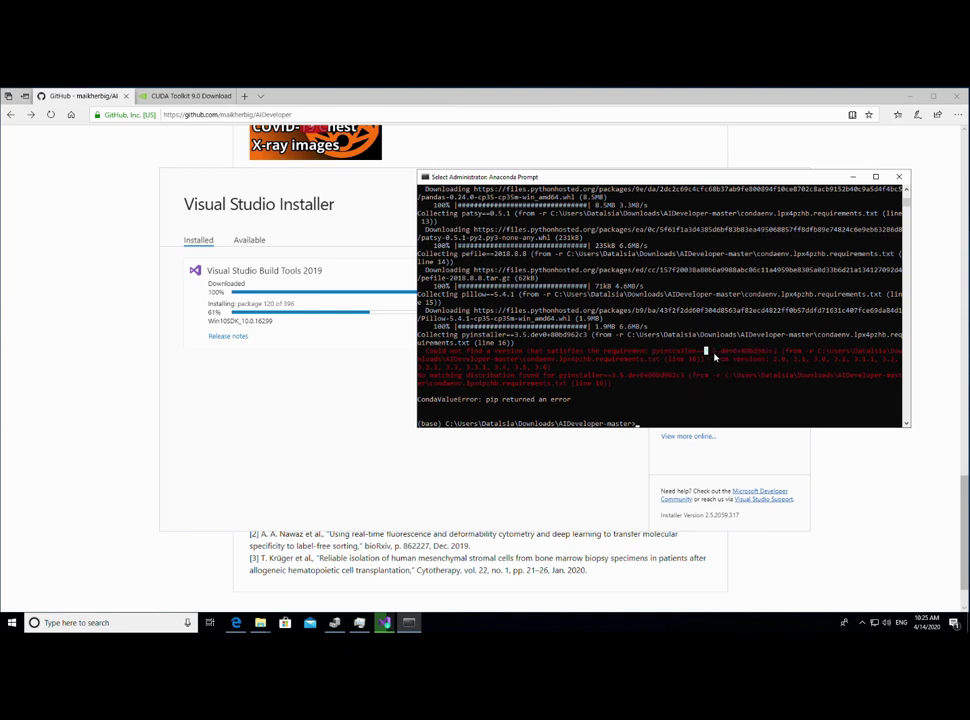
pyautogui.moveTo(655, 354); pyautogui.dragTo(758, 356)
pyautogui.hotkey('ctrl', 'c')
pyautogui.moveTo(655, 353); pyautogui.dragTo(778, 356)
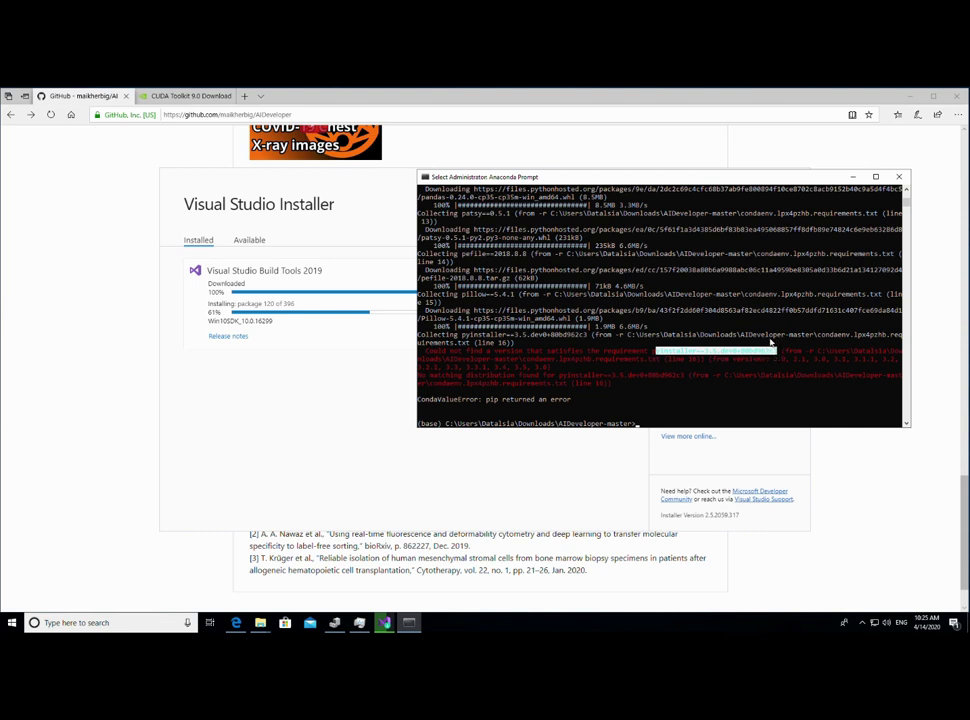
pyautogui.click(681, 358)
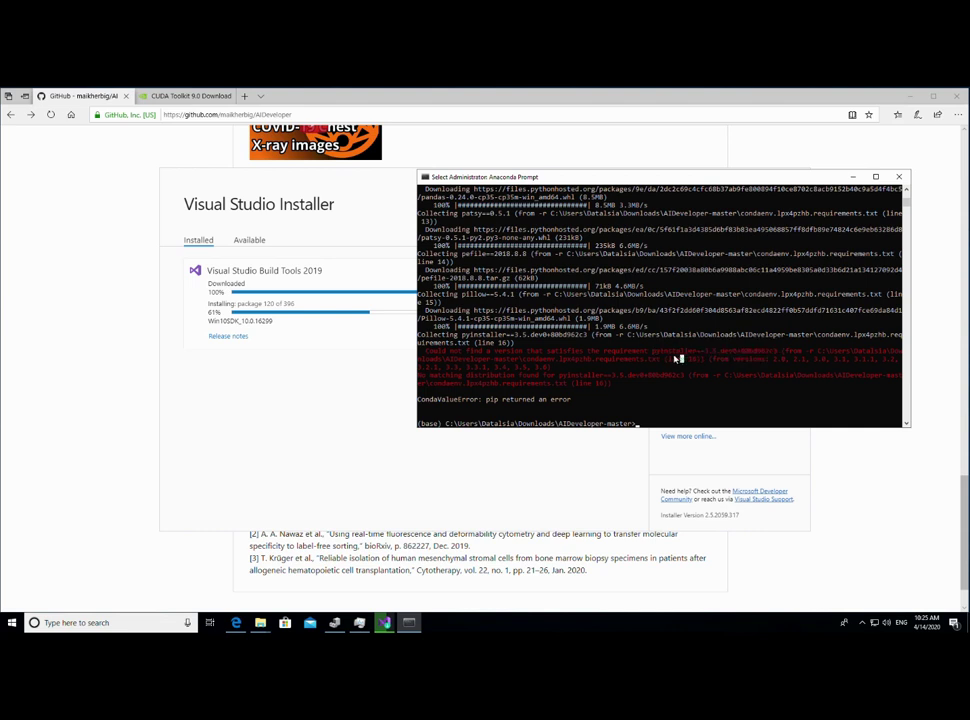
pyautogui.click(260, 622)
# - Open AID_myenv_Win7.yml from the AIDeveloper-master folder in Notepad
pyautogui.click(353, 586)
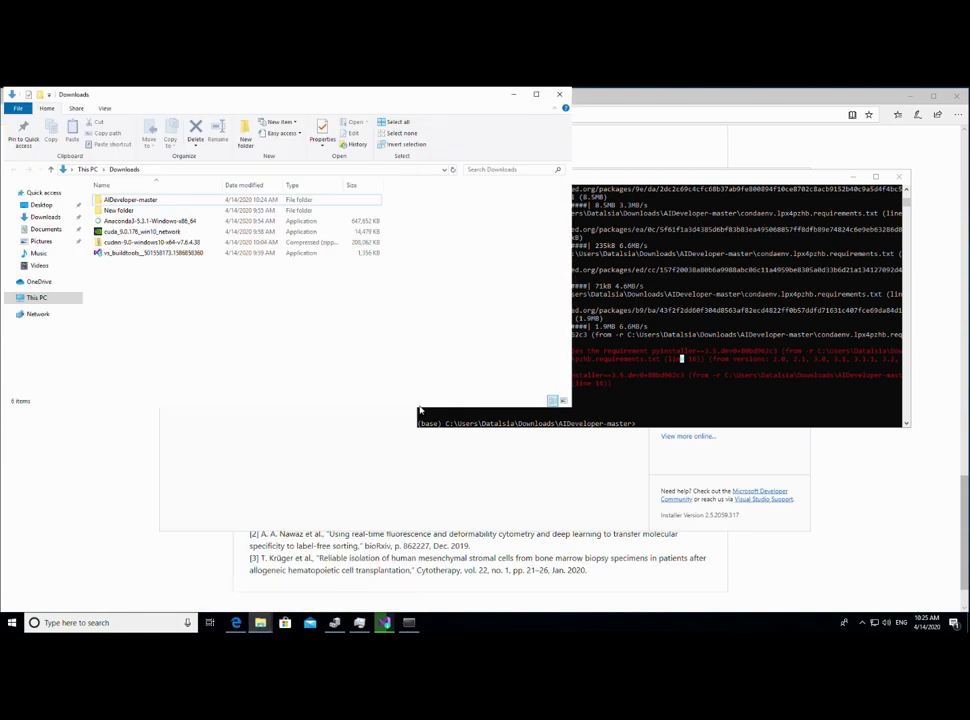
pyautogui.doubleClick(170, 201)
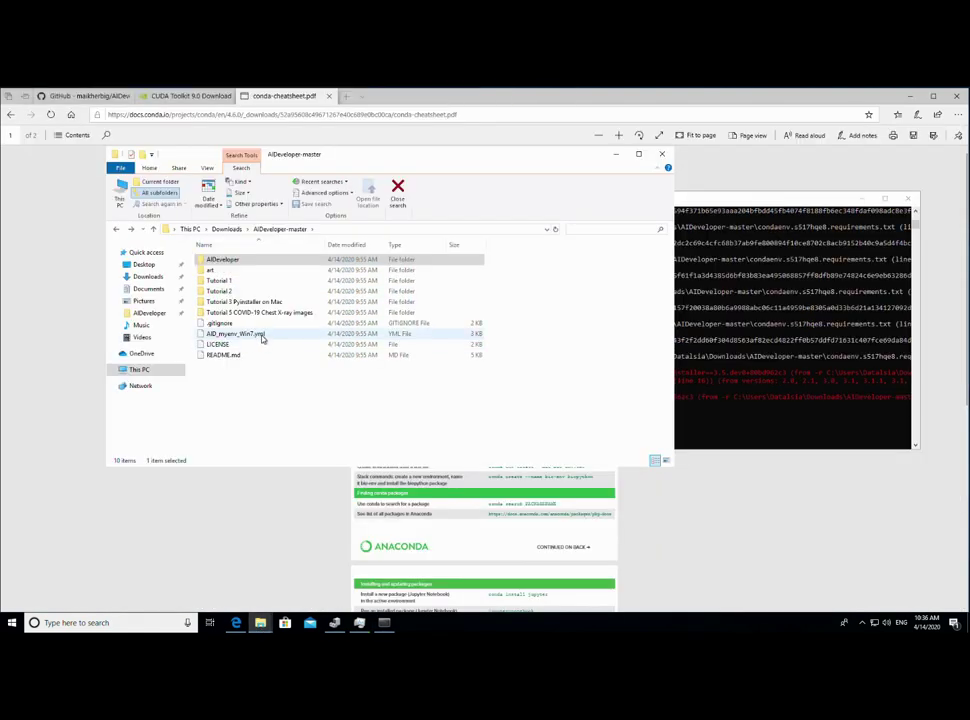
pyautogui.click(262, 336)
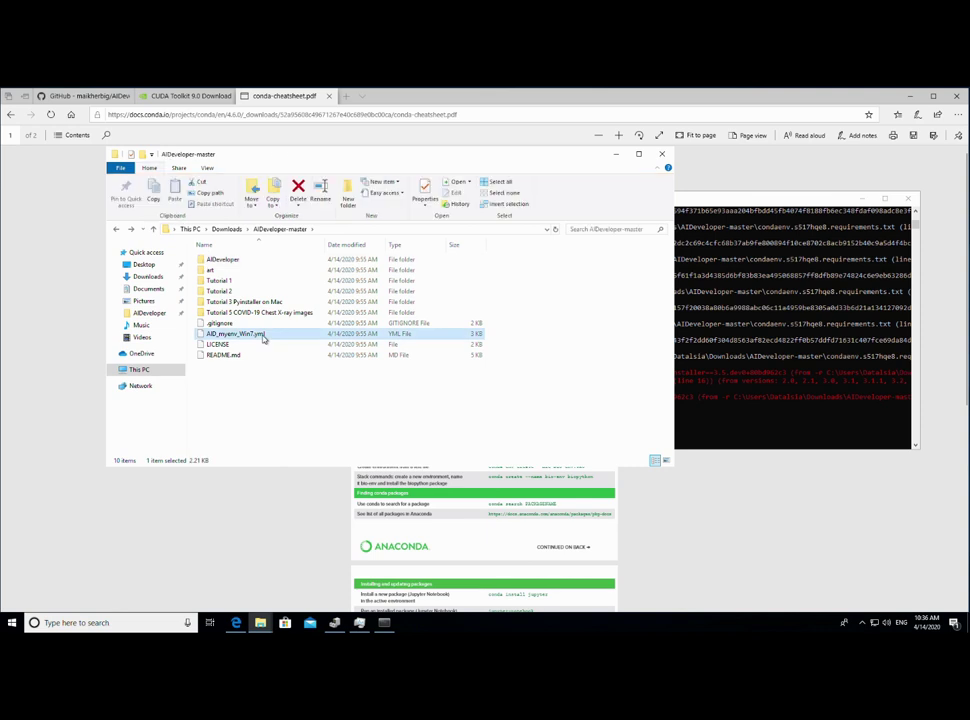
pyautogui.rightClick(262, 336)
pyautogui.click(314, 343)
pyautogui.click(416, 290)
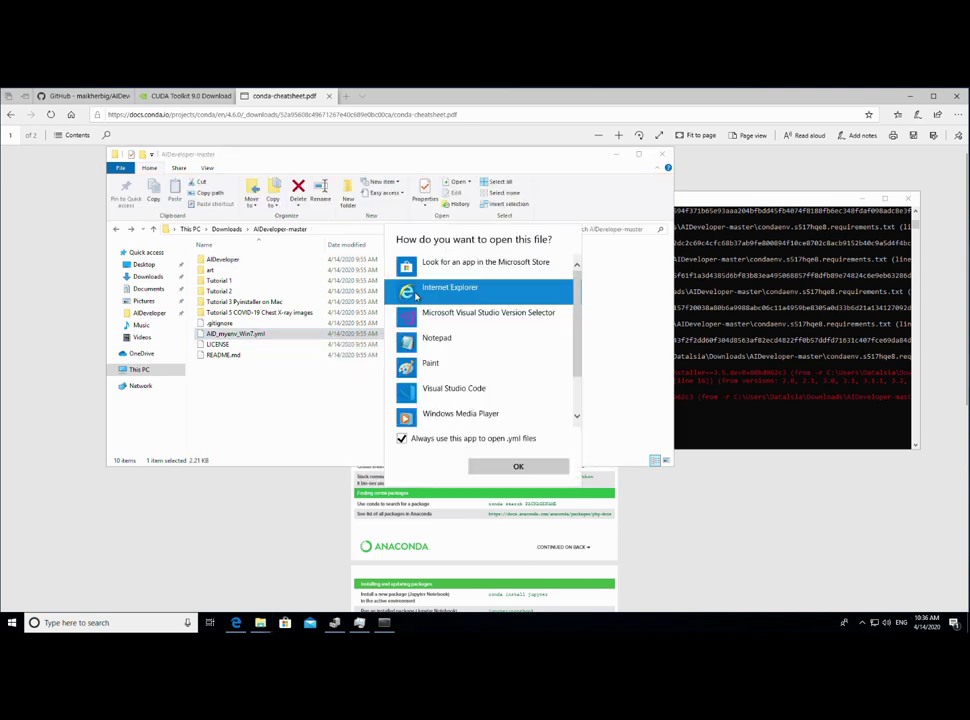
pyautogui.click(437, 338)
pyautogui.click(401, 438)
pyautogui.click(518, 466)
# - Delete the .dev0+80bd962c3 suffix so the file pins pyinstaller==3.5
pyautogui.scroll(-20, 367, 330)
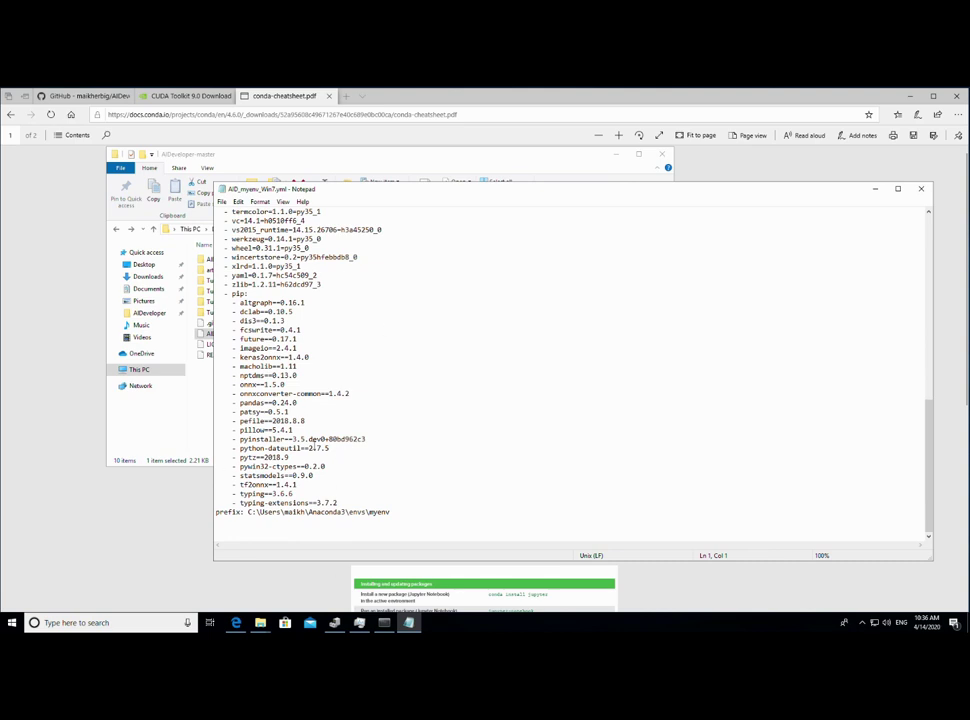
pyautogui.moveTo(303, 440); pyautogui.dragTo(388, 446)
pyautogui.scroll(13, 321, 444)
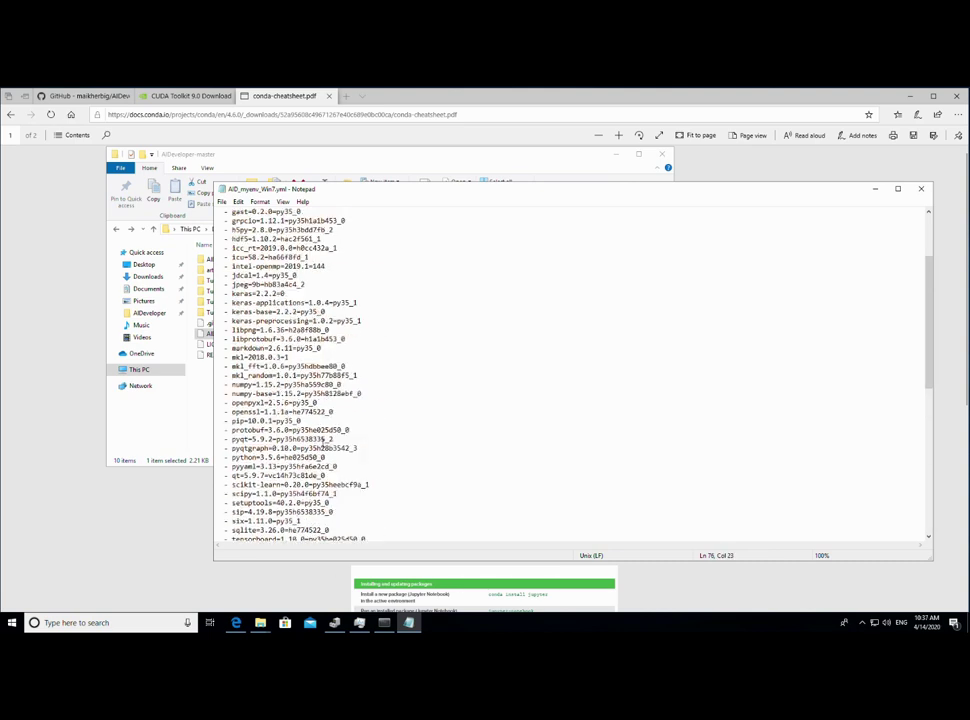
pyautogui.scroll(4, 322, 447)
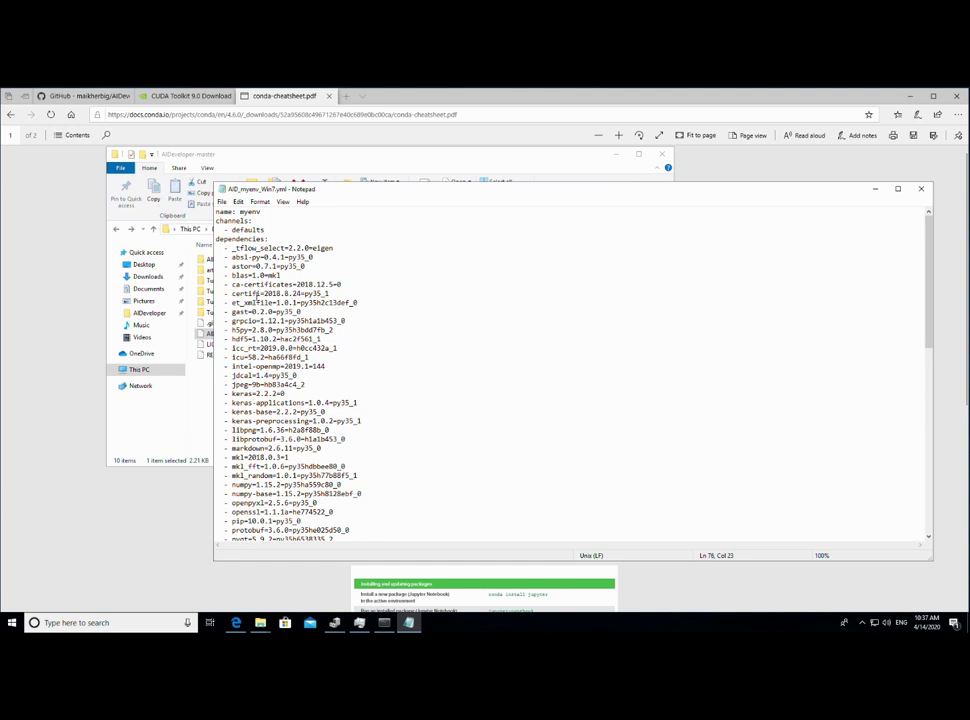
pyautogui.scroll(-20, 267, 477)
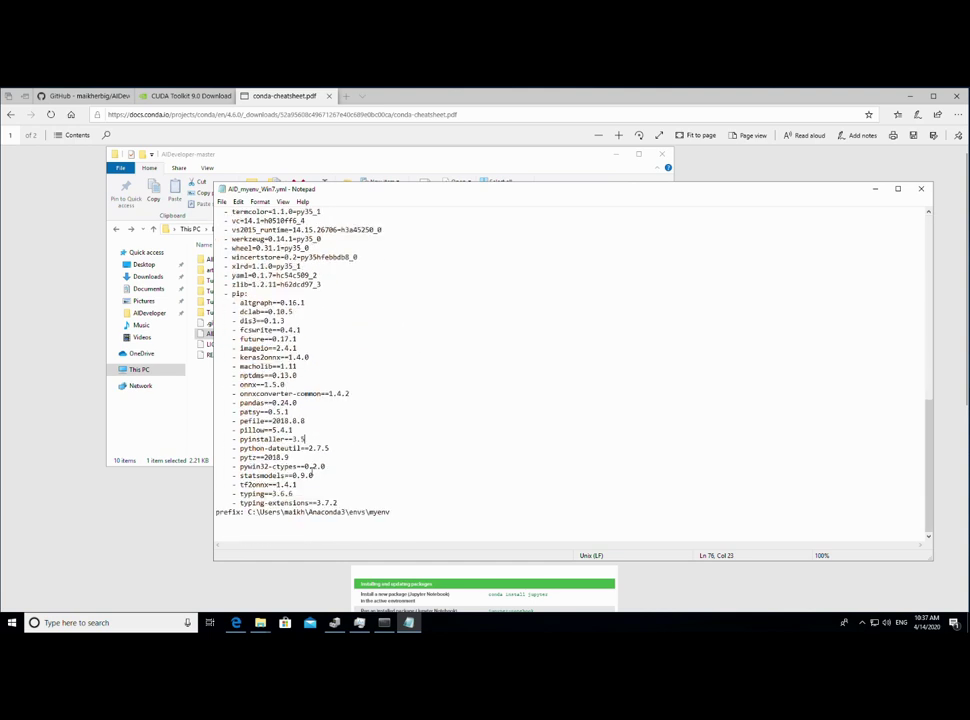
pyautogui.moveTo(241, 440); pyautogui.dragTo(304, 440)
pyautogui.click(304, 440)
pyautogui.click(241, 203)
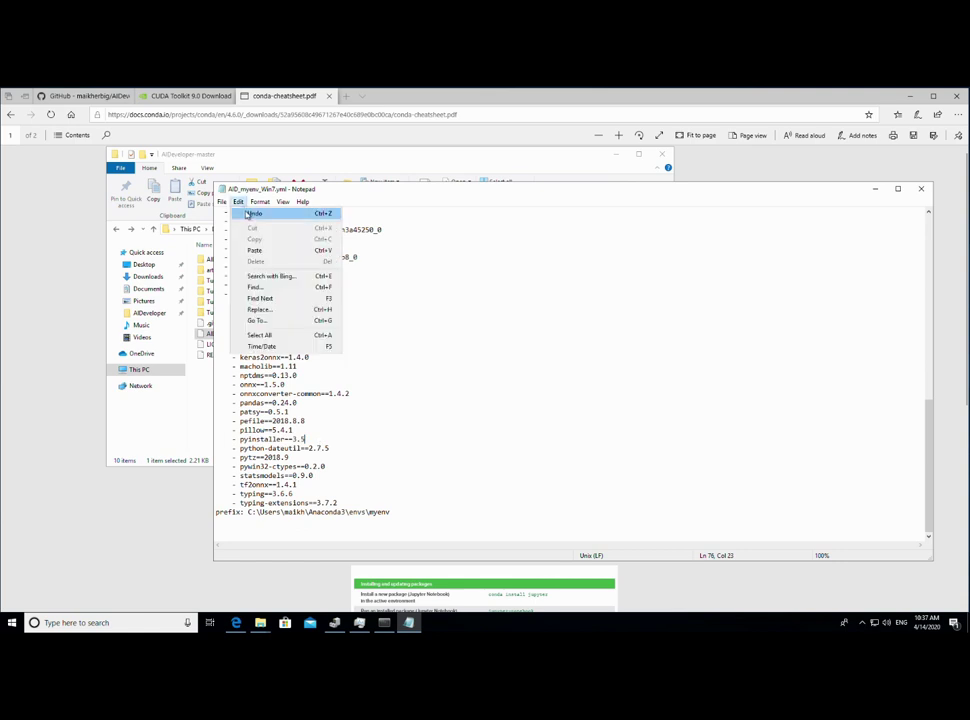
pyautogui.click(251, 212)
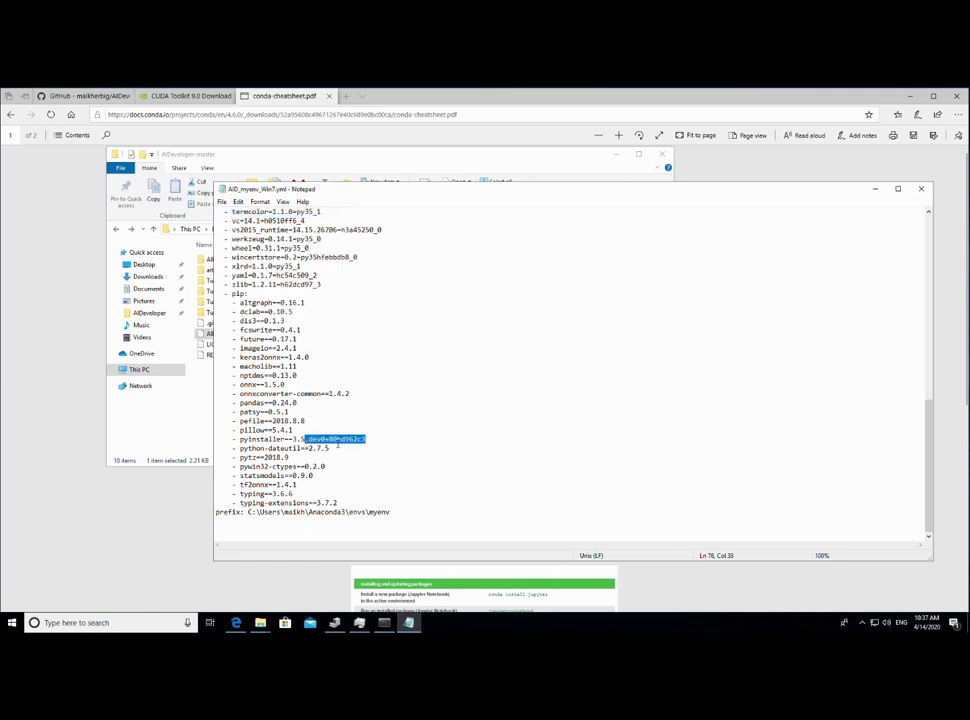
pyautogui.press('Delete')
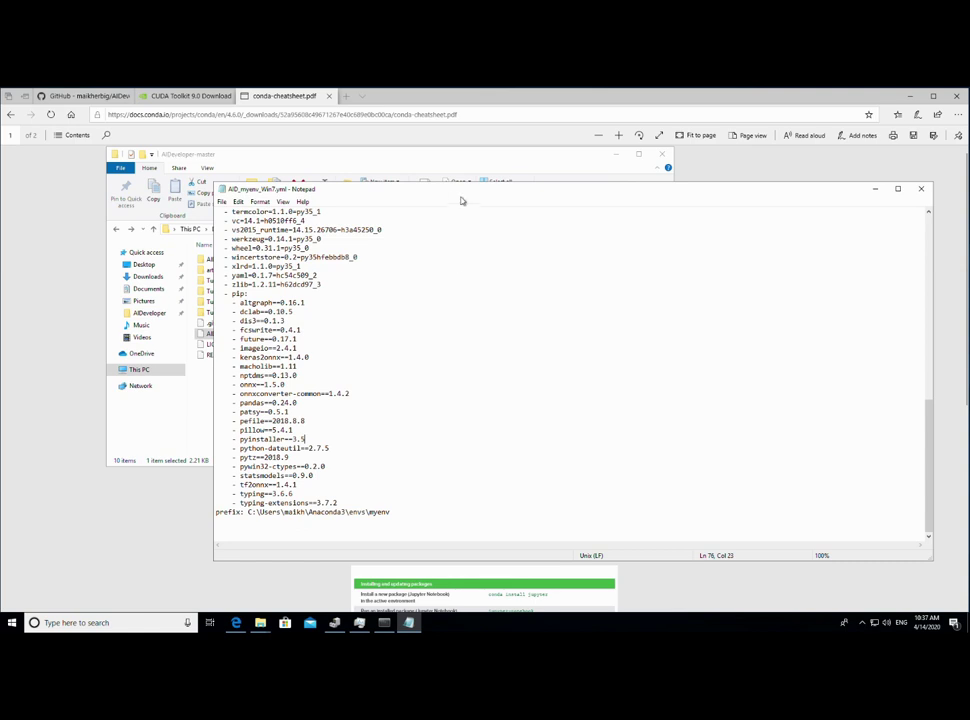
# - Close Notepad, saving the changes to AID_myenv_Win7.yml
pyautogui.moveTo(444, 197); pyautogui.dragTo(351, 193)
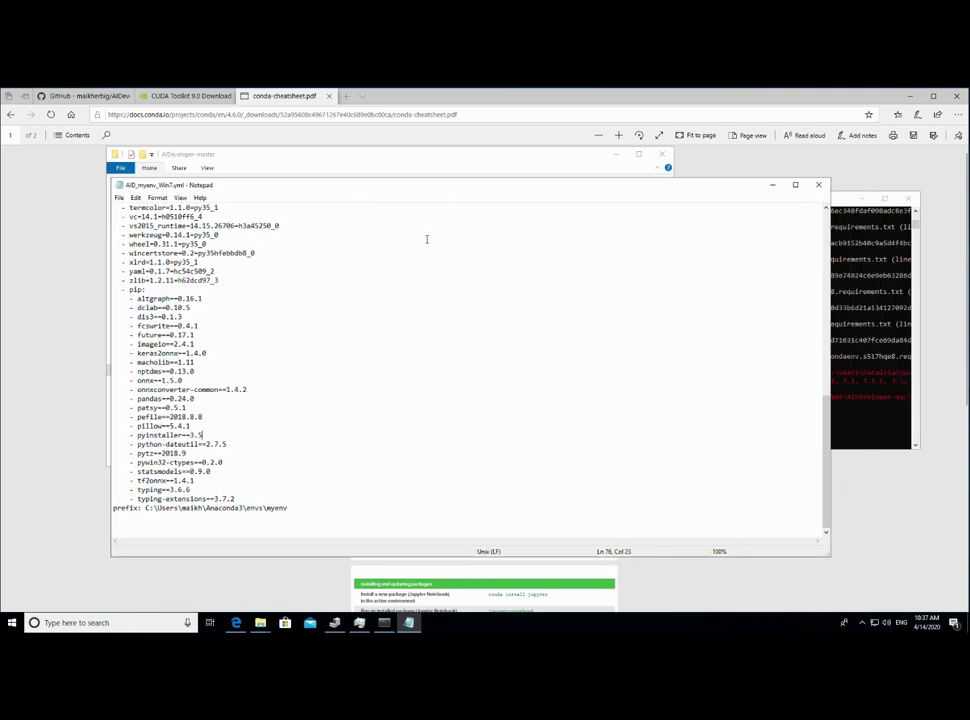
pyautogui.click(119, 198)
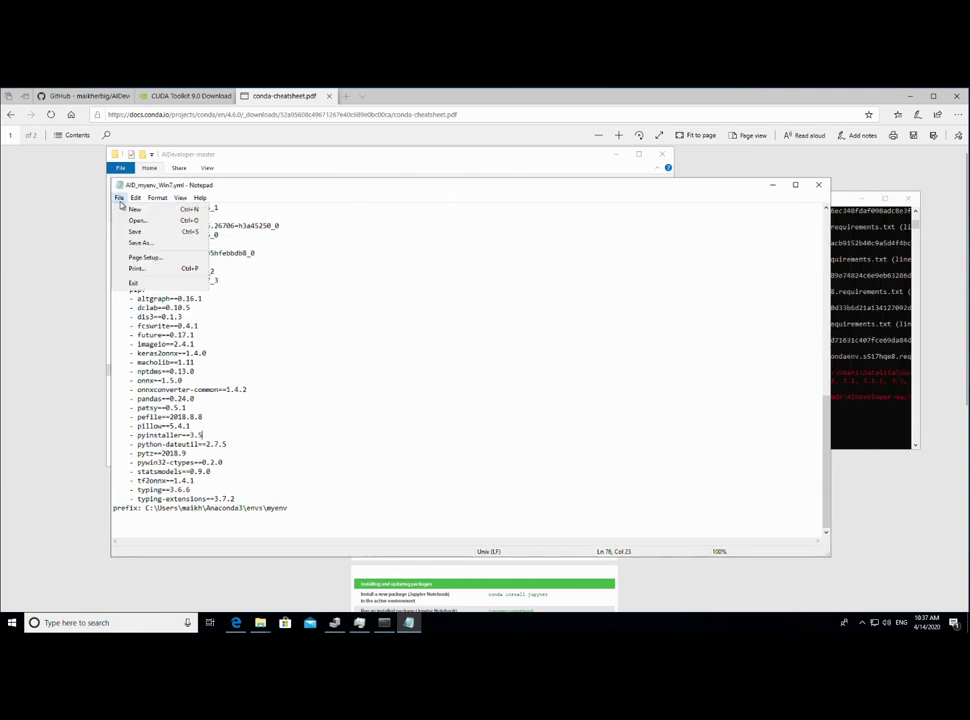
pyautogui.click(151, 287)
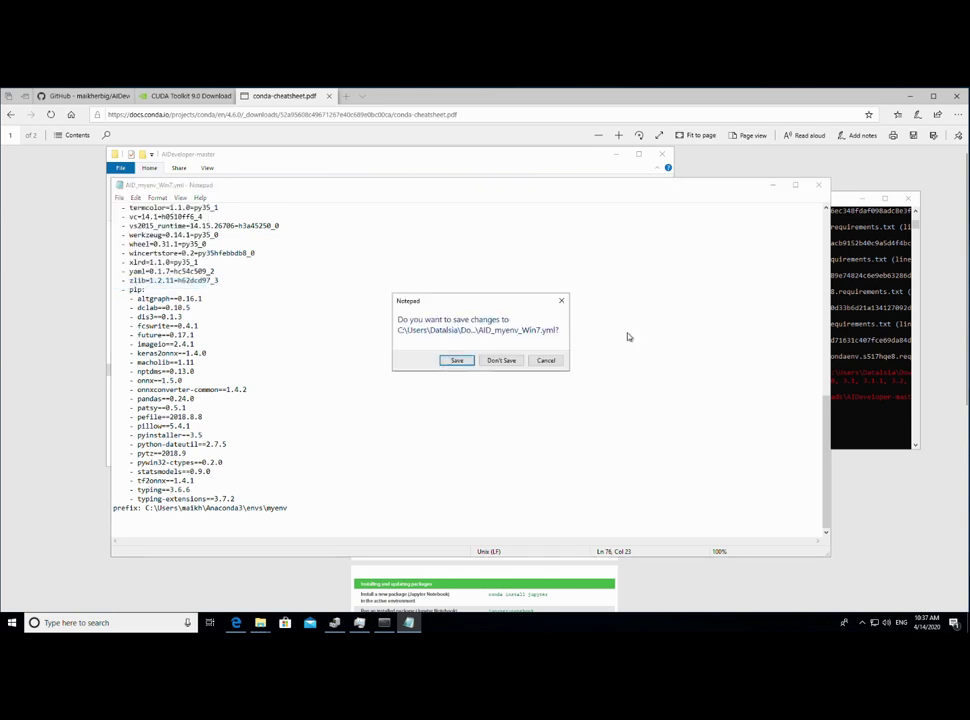
pyautogui.click(457, 361)
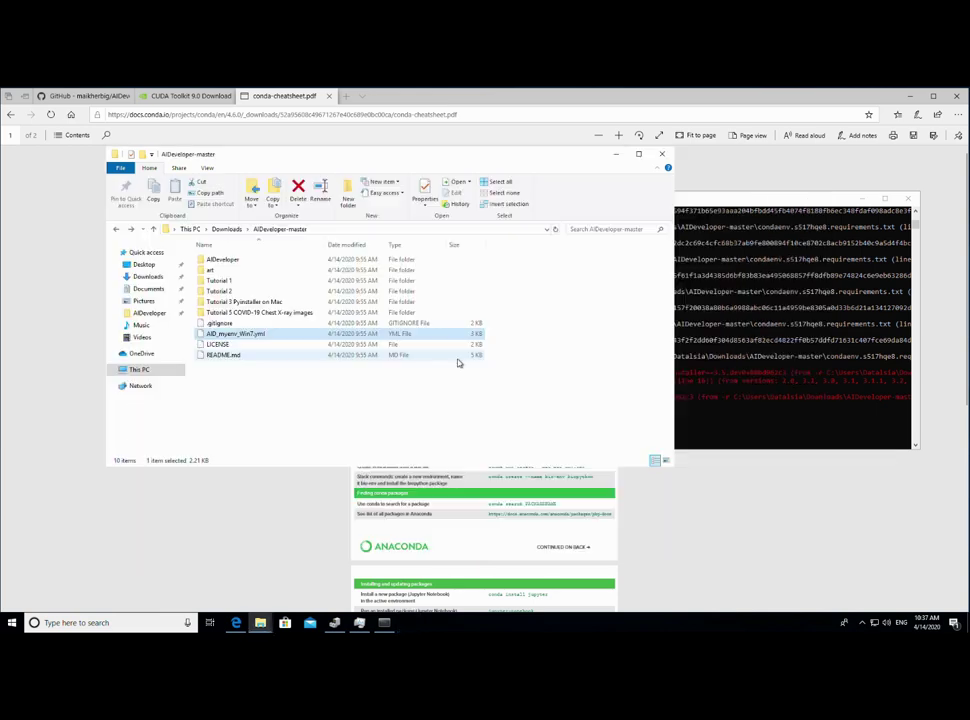
pyautogui.click(472, 411)
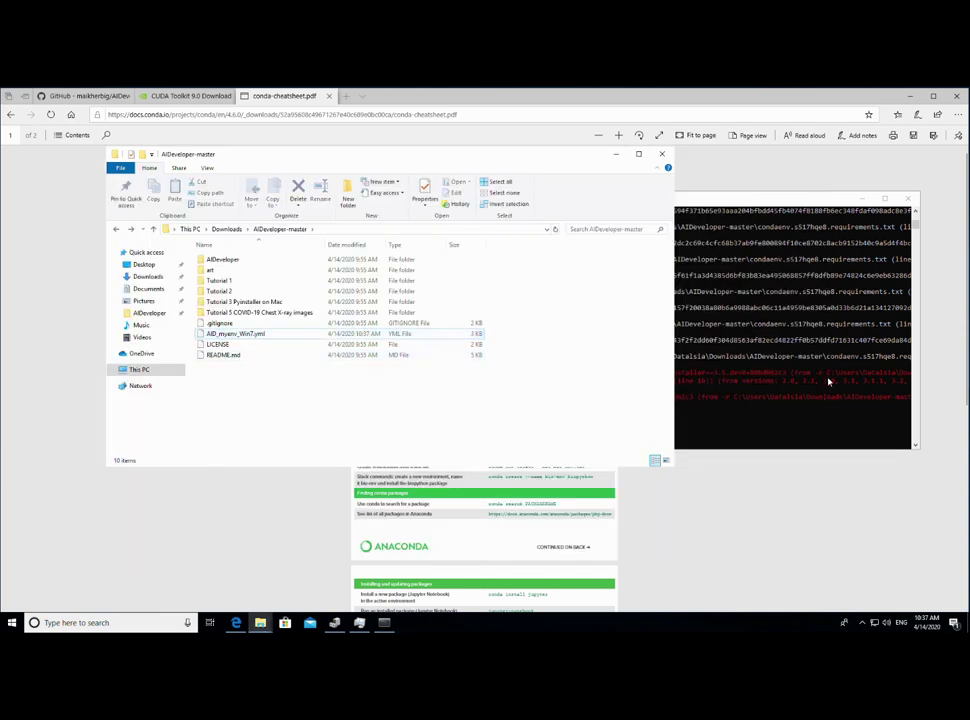
# - Close the old console and open a new administrator Anaconda Prompt from Anaconda3
pyautogui.click(828, 381)
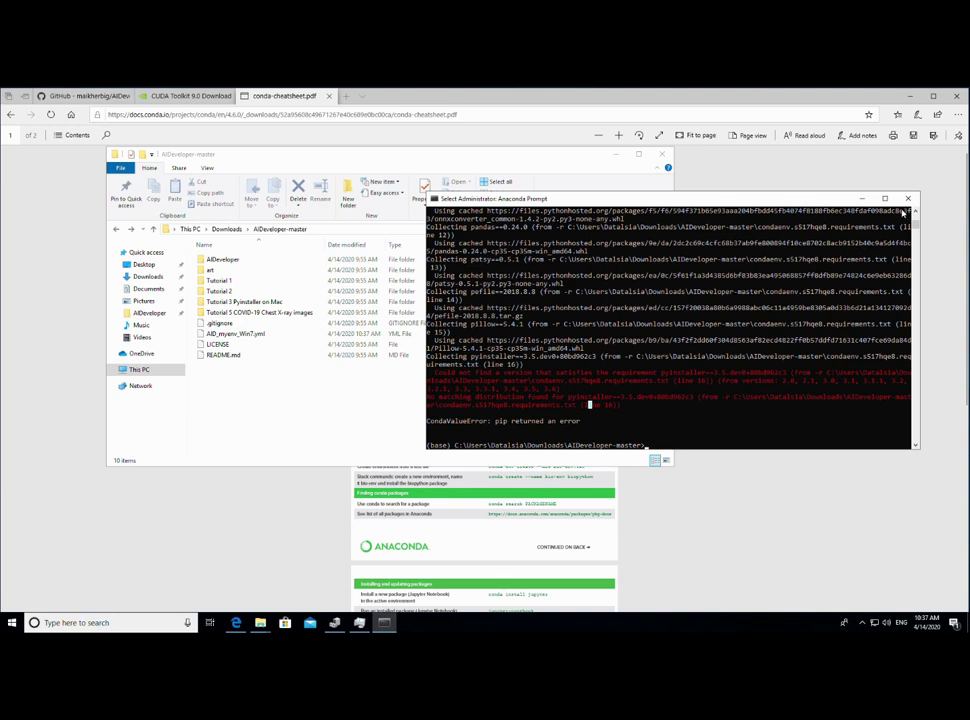
pyautogui.click(907, 199)
pyautogui.click(16, 623)
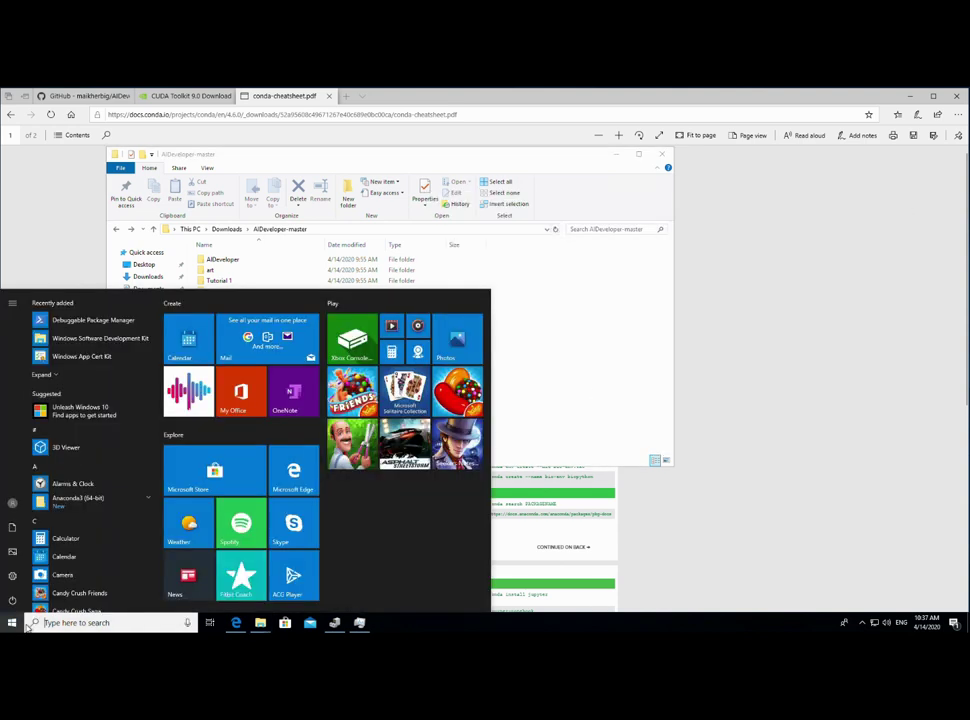
pyautogui.click(73, 483)
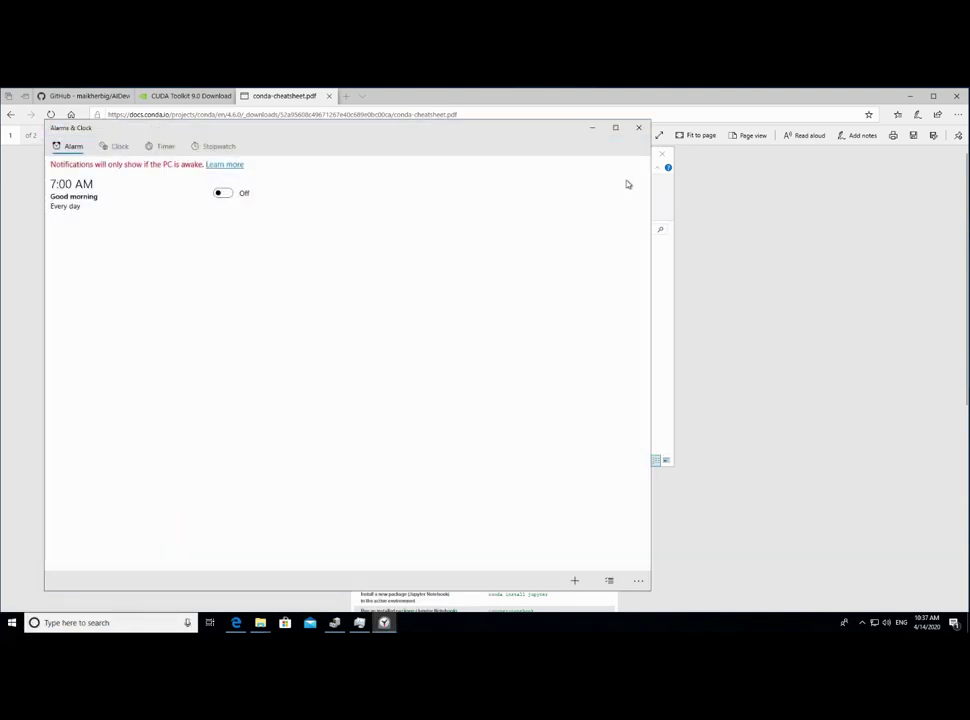
pyautogui.click(639, 127)
pyautogui.click(12, 623)
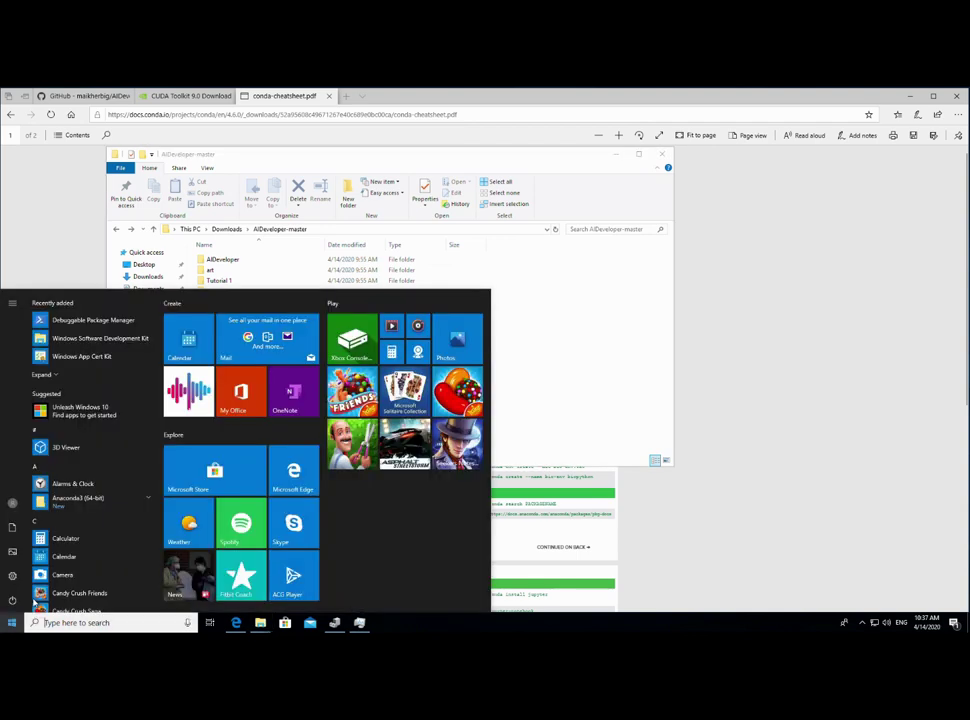
pyautogui.click(98, 505)
pyautogui.click(100, 539)
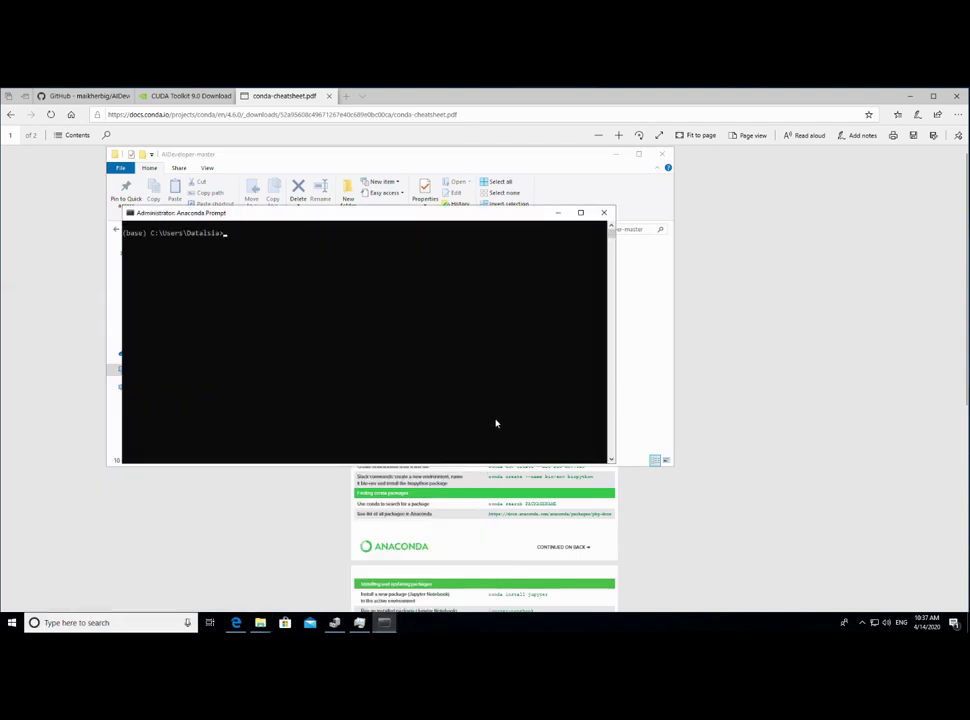
# - Navigate into Downloads\AIDeveloper-master, listing each folder with dir along the way
pyautogui.write('dir')
pyautogui.press('Return')
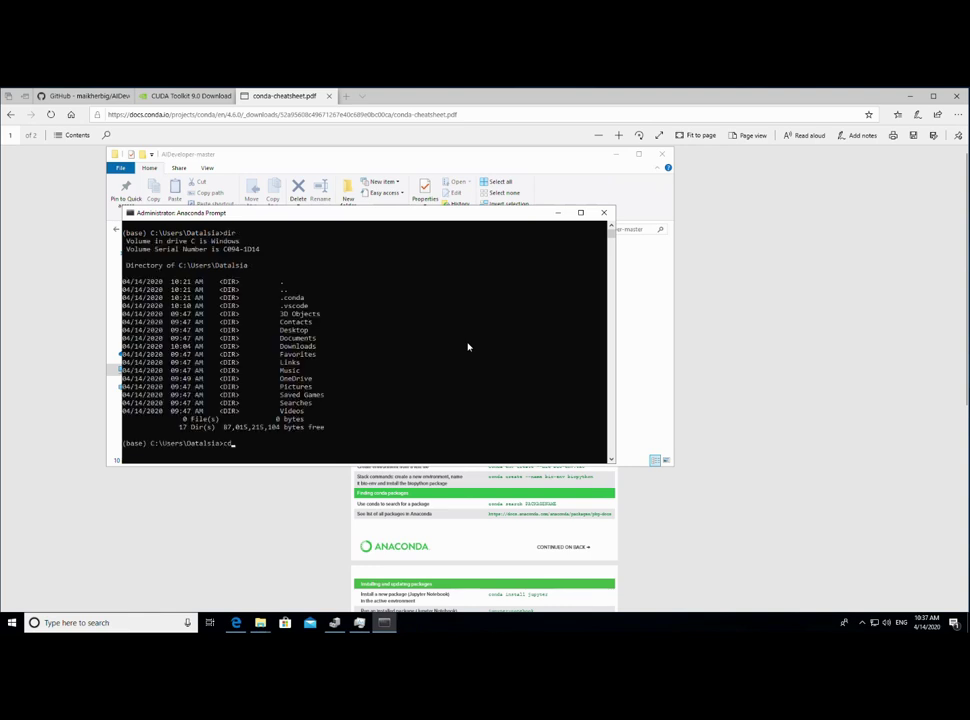
pyautogui.write('cd down')
pyautogui.press('Tab')
pyautogui.press('Return')
pyautogui.write('dir')
pyautogui.press('Return')
pyautogui.write('cd AI')
pyautogui.press('Tab')
pyautogui.press('Return')
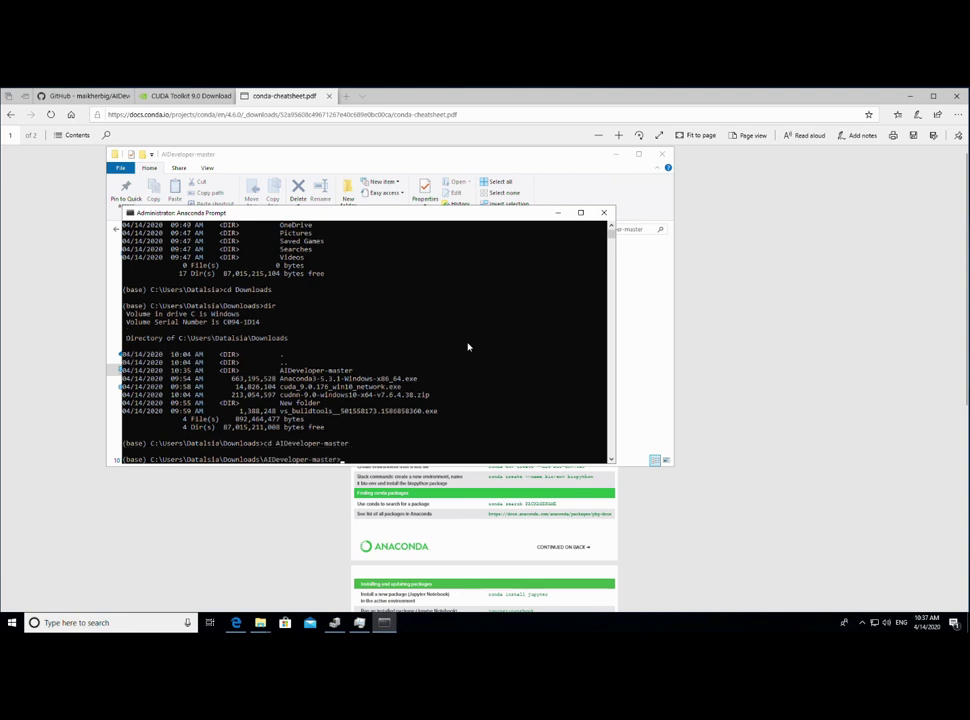
pyautogui.write('dir')
pyautogui.press('Return')
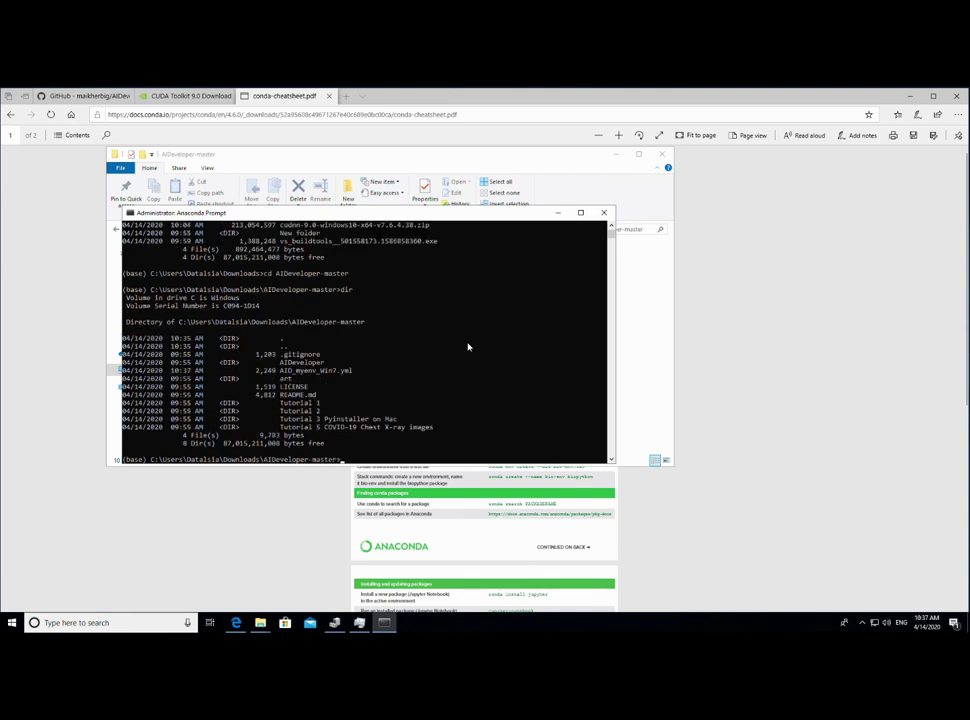
# - Select the environment removal command in the conda cheat sheet
pyautogui.click(553, 505)
pyautogui.moveTo(490, 441); pyautogui.dragTo(578, 443)
pyautogui.hotkey('ctrl', 'c')
pyautogui.rightClick(578, 450)
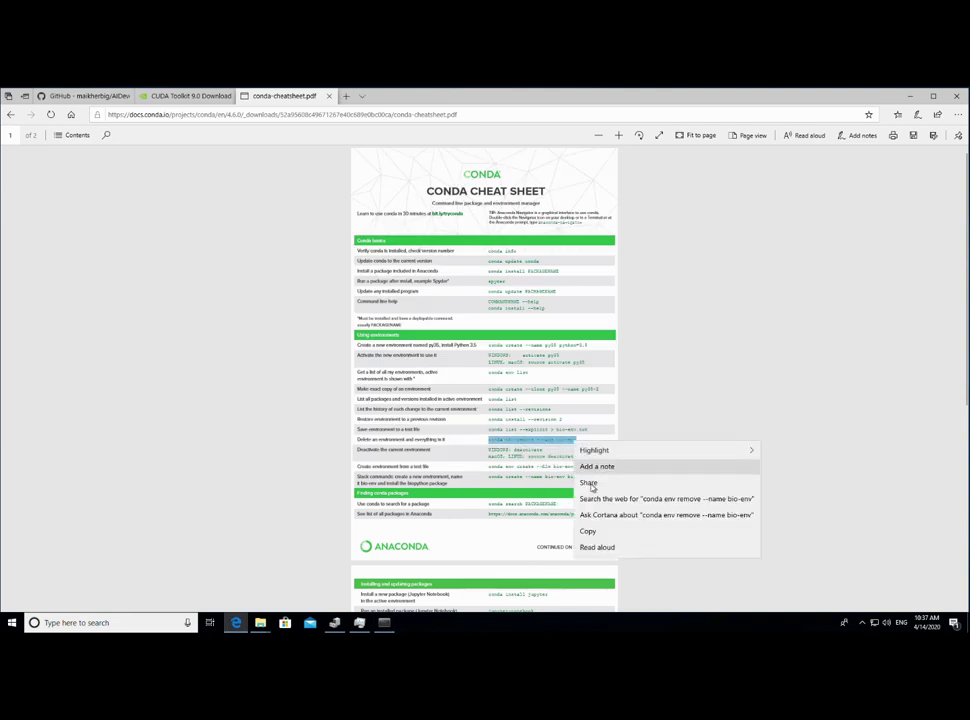
# - Paste and run conda env remove --name myenv in the Anaconda Prompt
pyautogui.click(588, 531)
pyautogui.click(384, 622)
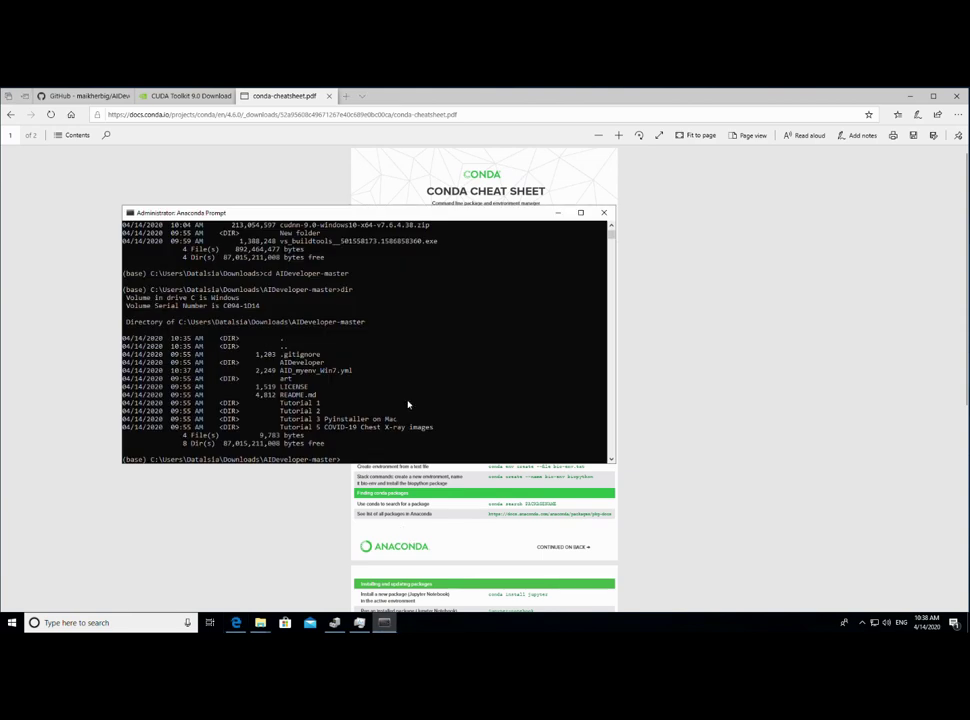
pyautogui.rightClick(471, 464)
pyautogui.press('Return')
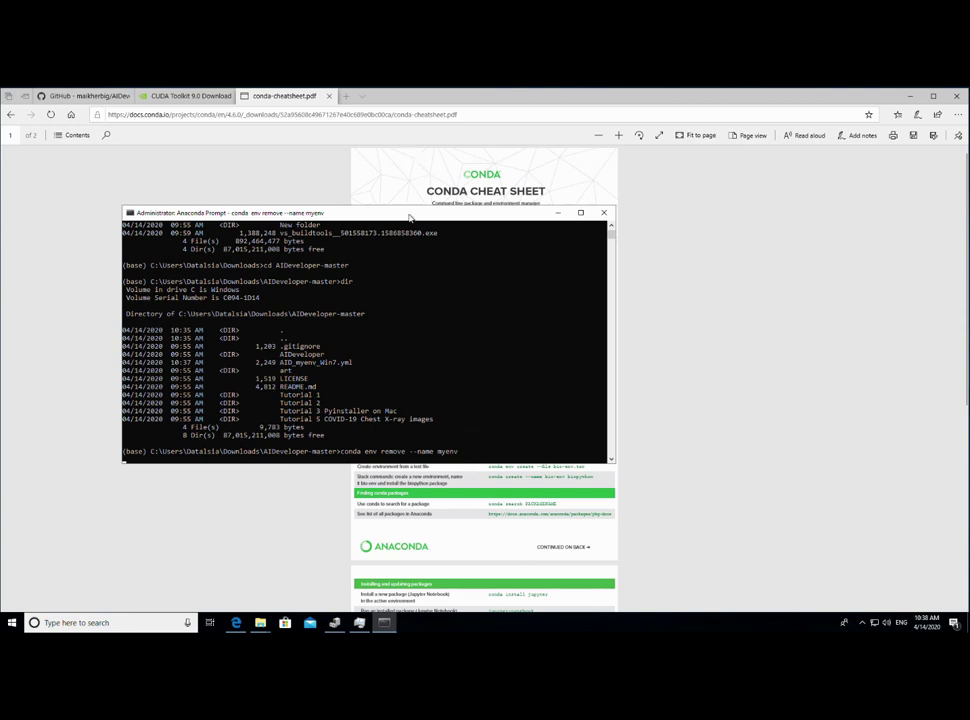
pyautogui.moveTo(409, 217); pyautogui.dragTo(791, 263)
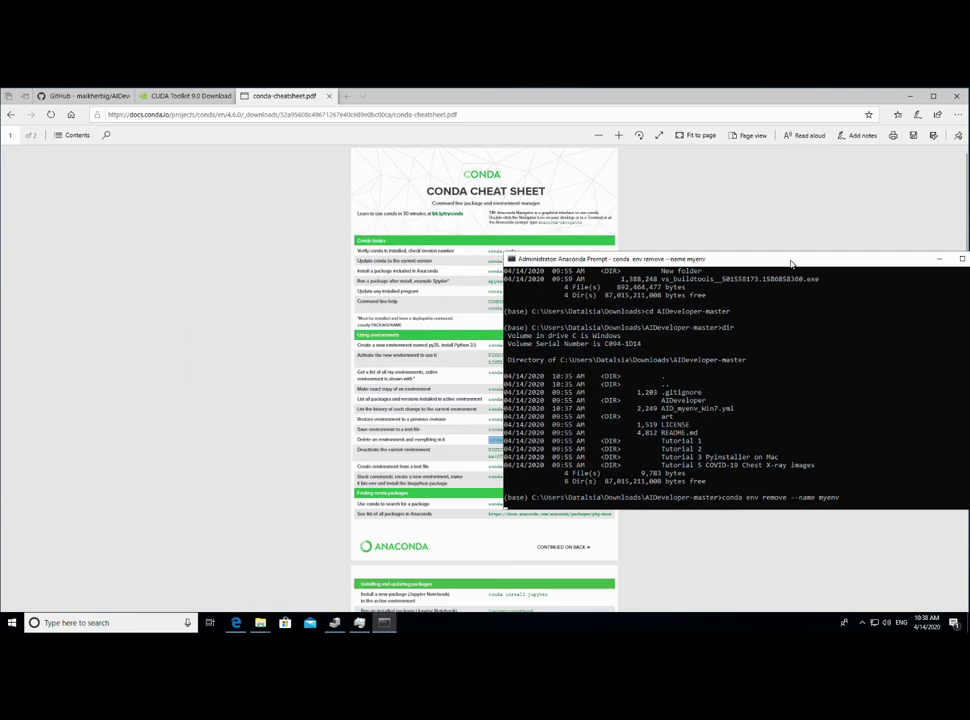
# - Copy the conda env create command from the AIDeveloper GitHub page back into the console
pyautogui.click(73, 99)
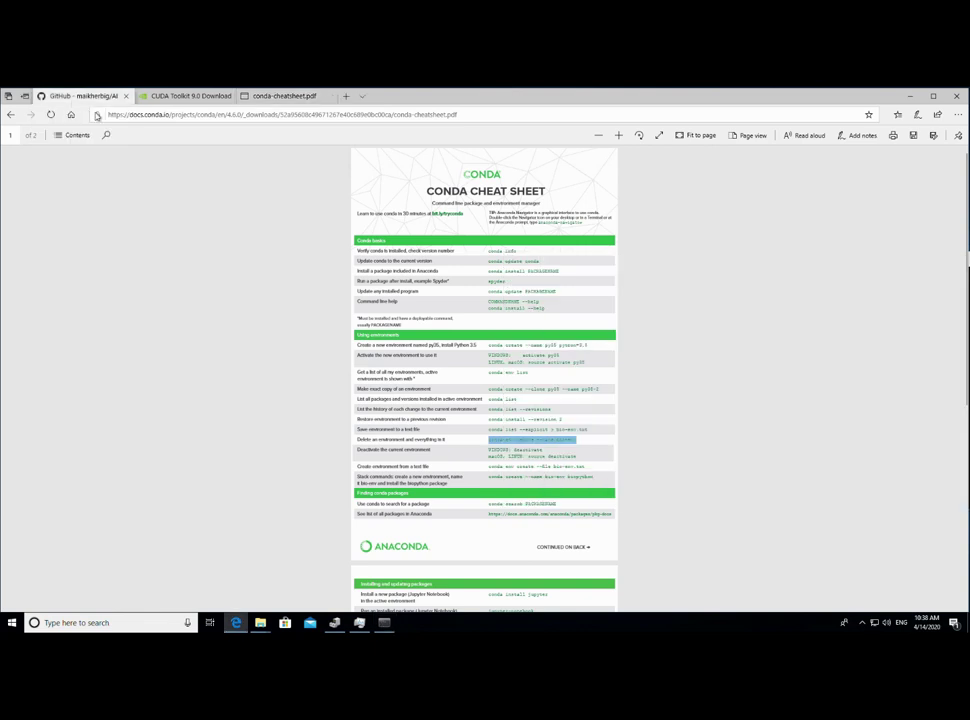
pyautogui.rightClick(597, 411)
pyautogui.click(606, 419)
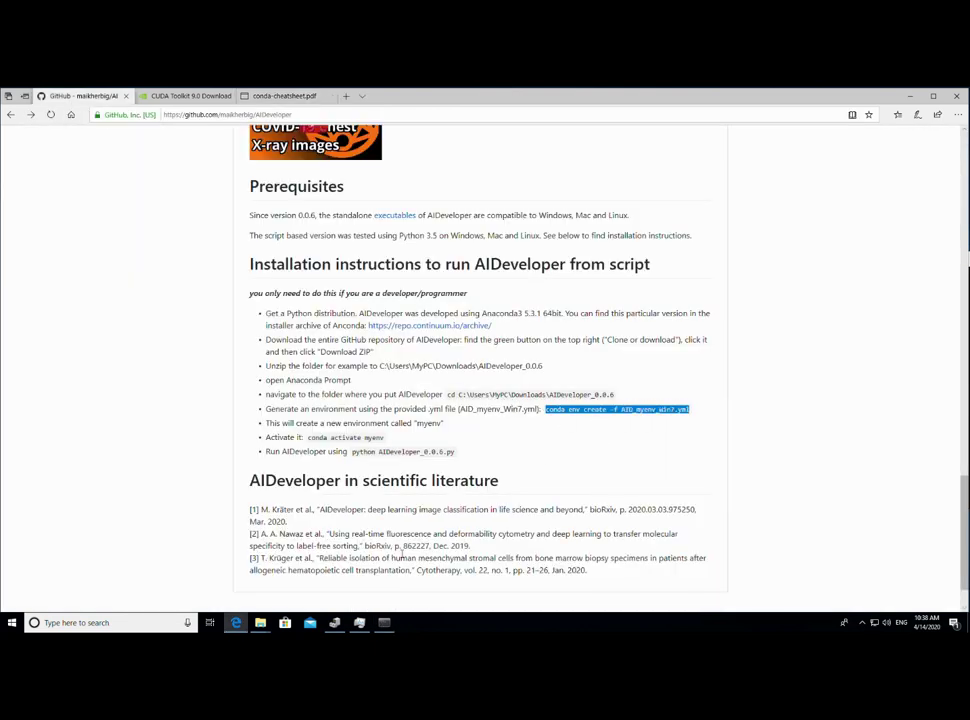
pyautogui.click(385, 623)
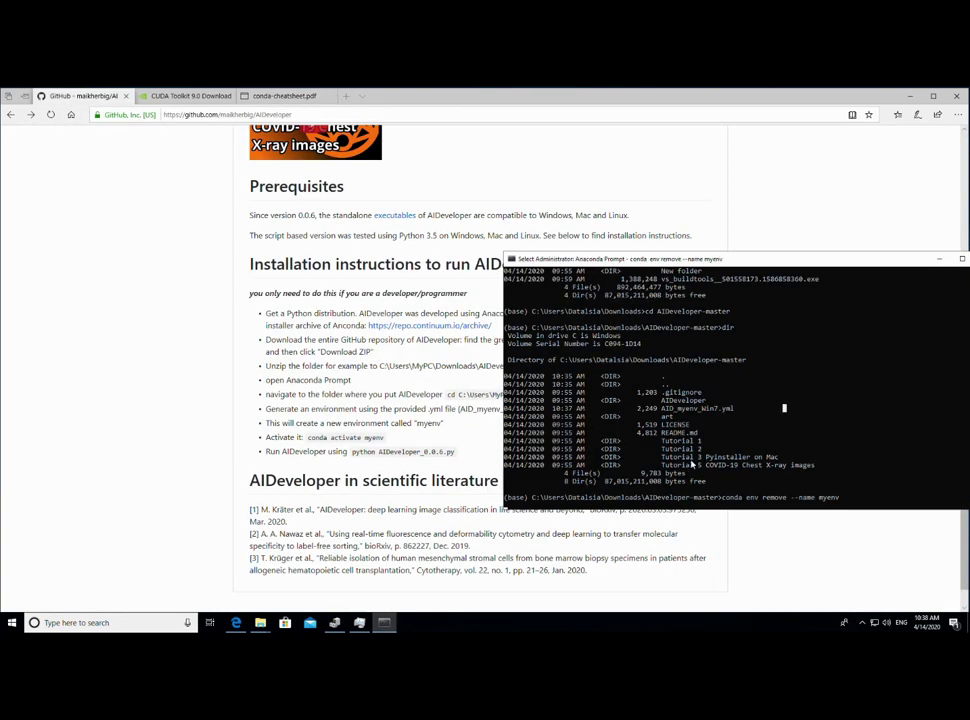
pyautogui.click(695, 476)
pyautogui.rightClick(695, 476)
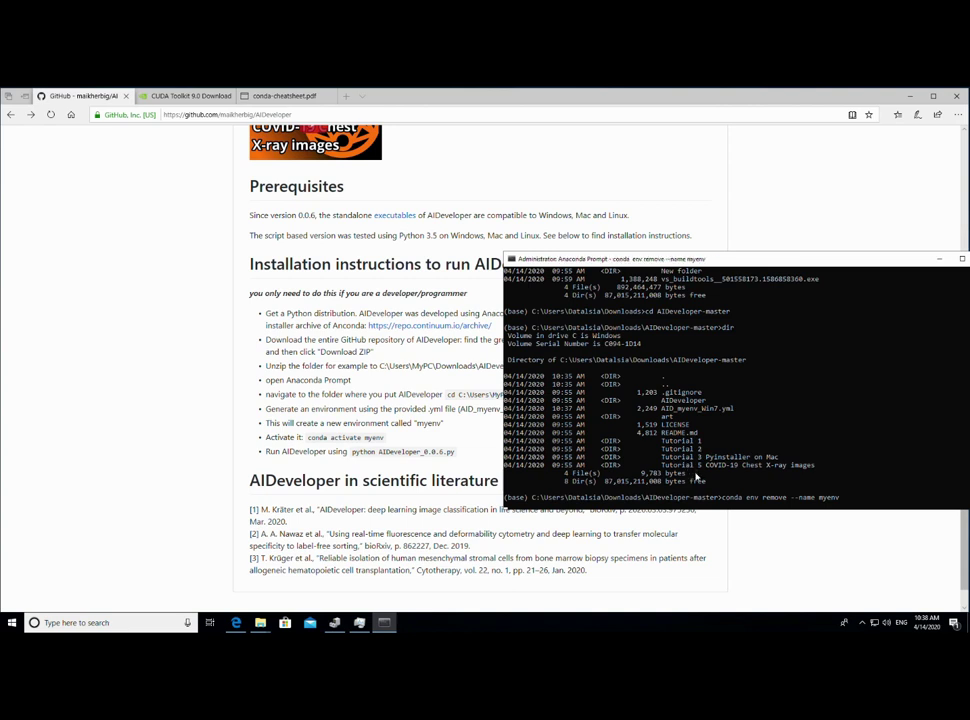
pyautogui.click(701, 497)
pyautogui.rightClick(703, 505)
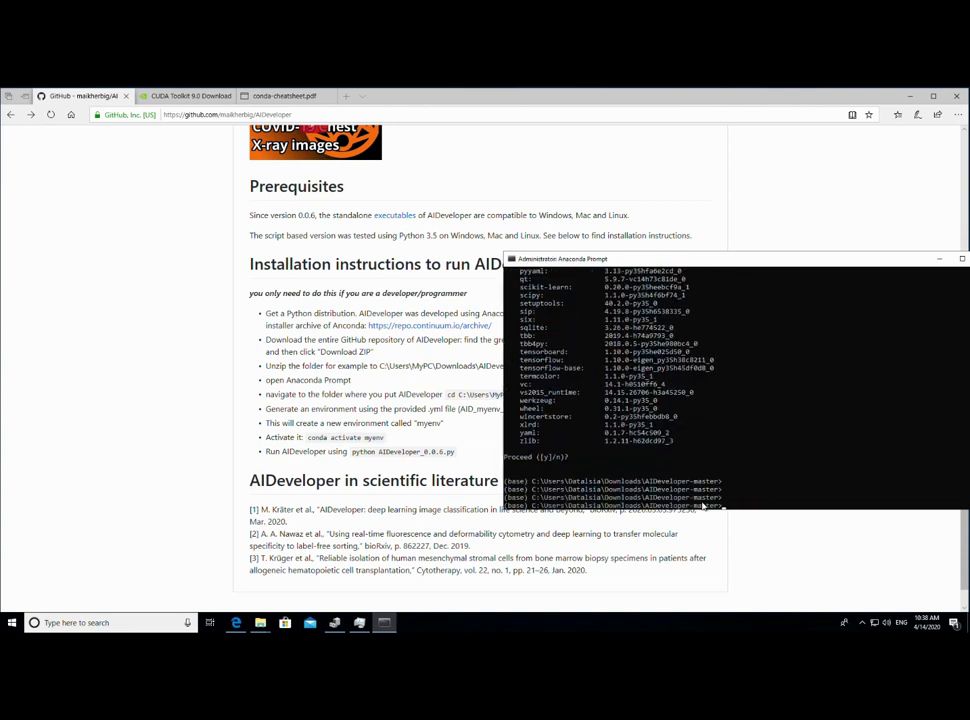
# - Rerun the myenv removal, which reports EnvironmentLocationNotFound, and clear the line
pyautogui.press('Up')
pyautogui.press('Return')
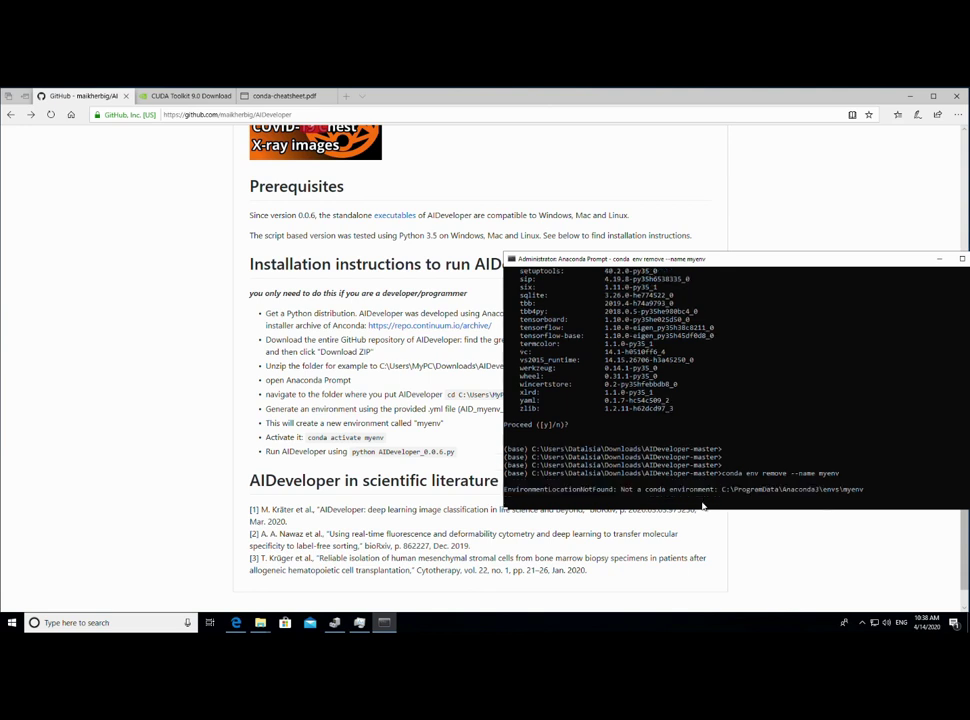
pyautogui.write('dir')
pyautogui.press('Up')
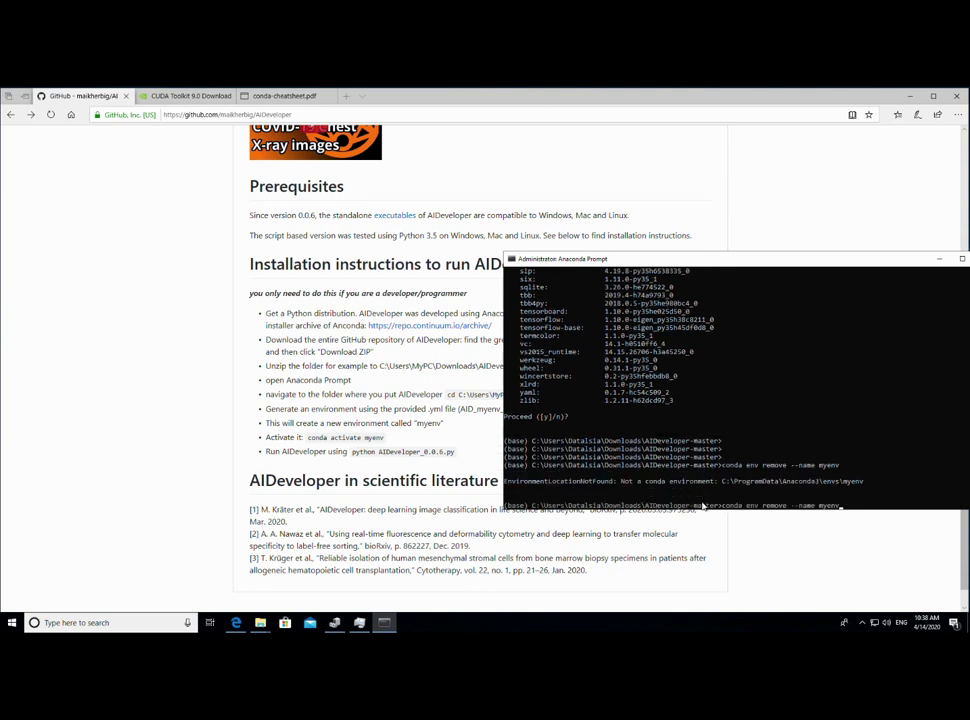
pyautogui.press('BackSpace')
pyautogui.press('BackSpace')
pyautogui.press('BackSpace')
pyautogui.press('BackSpace')
pyautogui.press('BackSpace')
pyautogui.press('BackSpace')
pyautogui.press('BackSpace')
pyautogui.press('BackSpace')
pyautogui.press('BackSpace')
pyautogui.press('BackSpace')
pyautogui.press('BackSpace')
pyautogui.press('BackSpace')
pyautogui.press('BackSpace')
pyautogui.press('BackSpace')
pyautogui.press('BackSpace')
pyautogui.press('BackSpace')
pyautogui.press('BackSpace')
pyautogui.press('BackSpace')
pyautogui.press('BackSpace')
pyautogui.press('BackSpace')
pyautogui.moveTo(716, 263); pyautogui.dragTo(591, 138)
# - Run conda env create -f AID_myenv_Win7.yml, installing pyinstaller 3.5 into myenv
pyautogui.write('onda ')
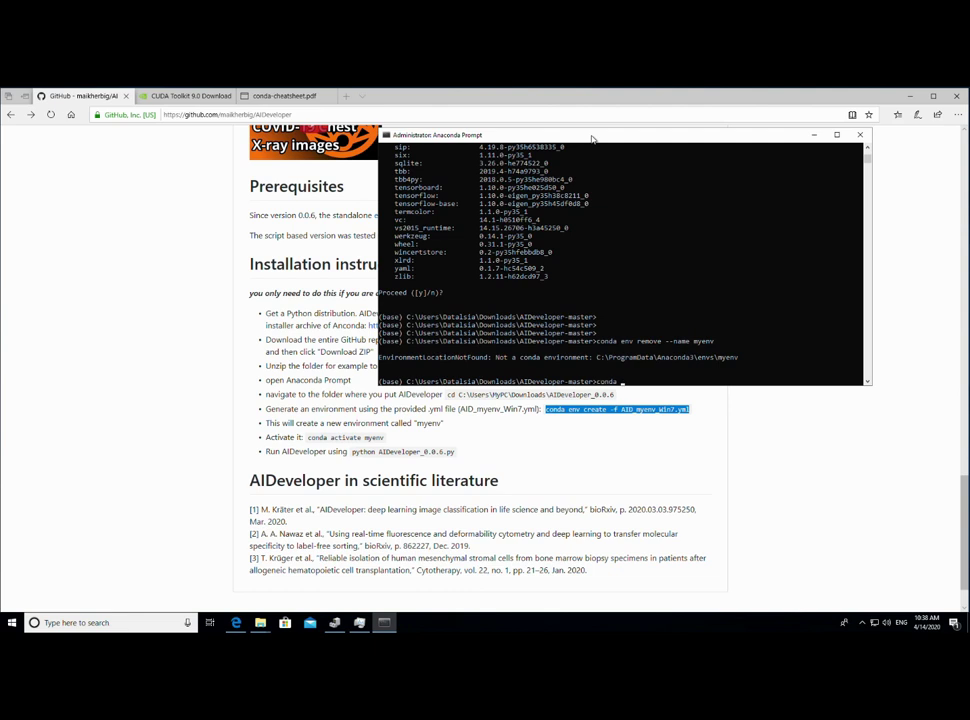
pyautogui.write('env create -f AID_myenv_Win7.yml')
pyautogui.press('Return')
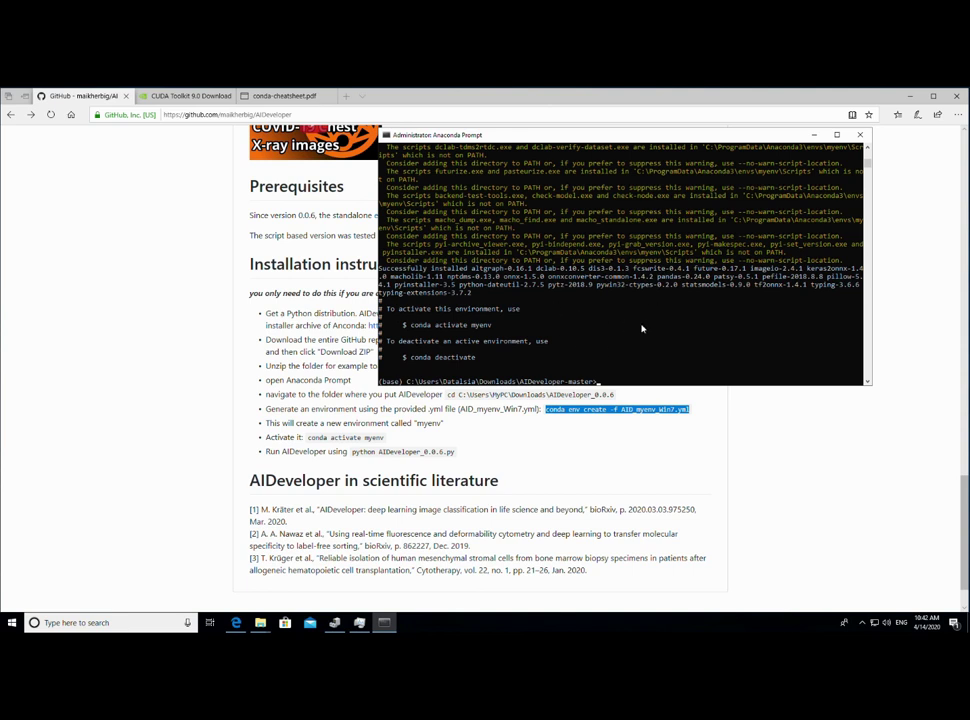
# - Activate the myenv conda environment
pyautogui.write('conda activate myenv')
pyautogui.press('Return')
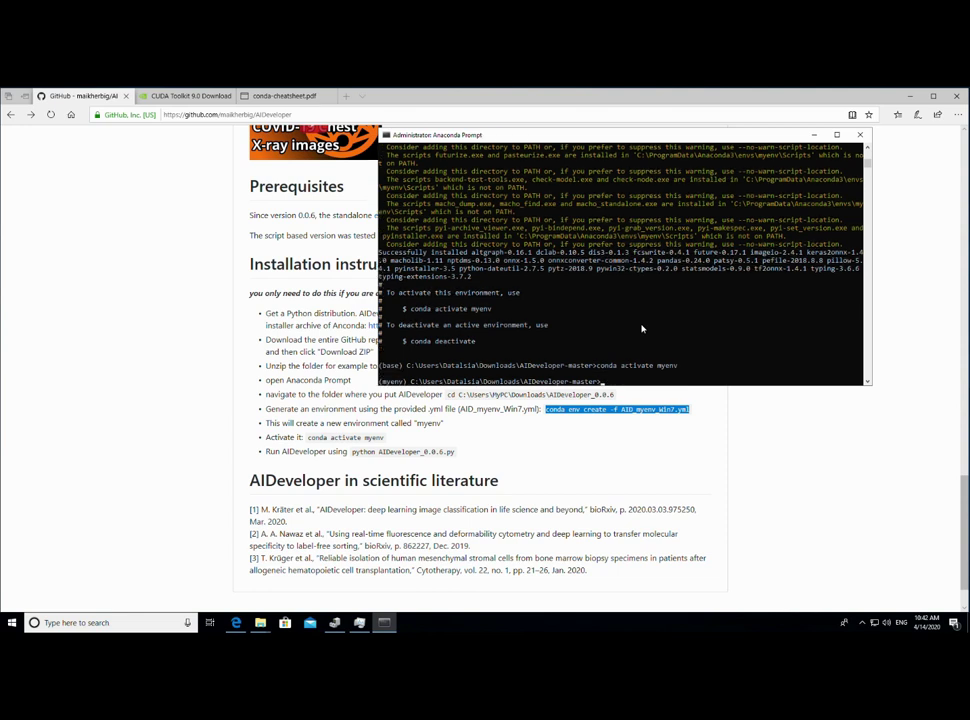
pyautogui.moveTo(380, 382); pyautogui.dragTo(411, 385)
pyautogui.click(712, 367)
# - List the folder, change into the AIDeveloper subfolder and list its contents
pyautogui.write('dir')
pyautogui.press('Return')
pyautogui.write('cd AIDeveloper')
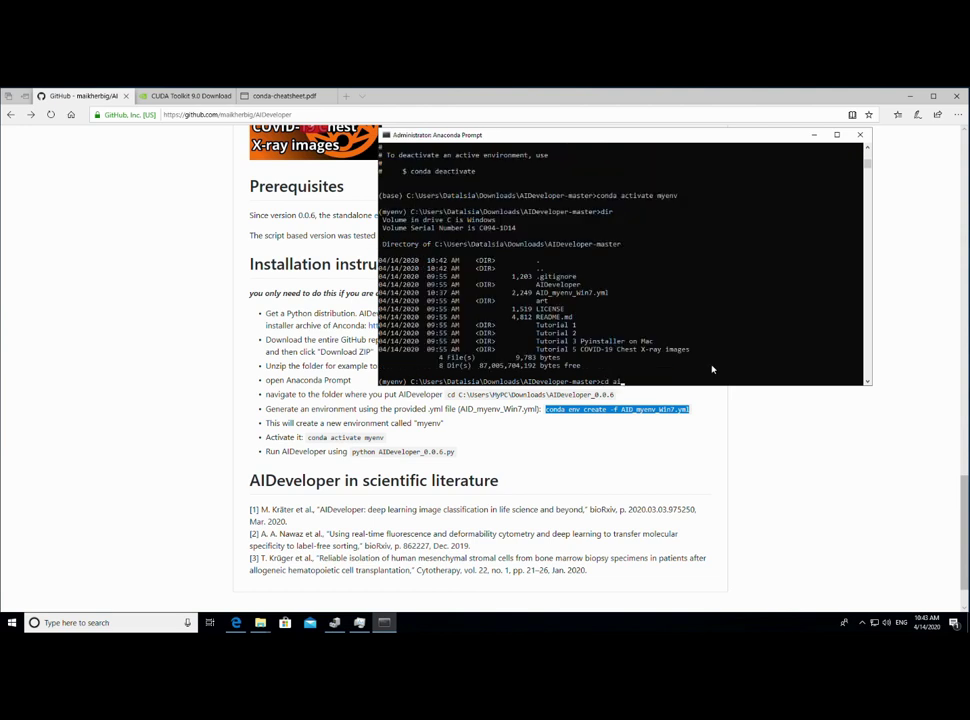
pyautogui.press('Return')
pyautogui.write('dir')
pyautogui.press('Return')
# - Run python AIDeveloper.py, which crashes with a missing cv2 module error
pyautogui.write('pyt')
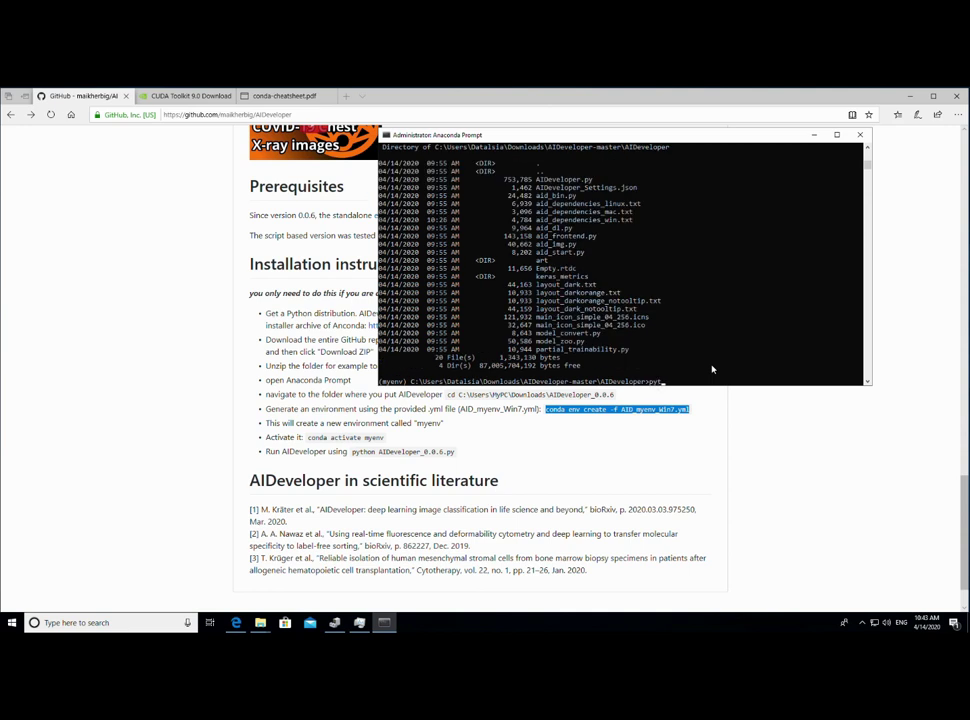
pyautogui.write('hon i')
pyautogui.press('BackSpace')
pyautogui.write('aid_d')
pyautogui.press('Tab')
pyautogui.press('Tab')
pyautogui.press('Tab')
pyautogui.press('Tab')
pyautogui.press('BackSpace')
pyautogui.press('BackSpace')
pyautogui.press('BackSpace')
pyautogui.press('BackSpace')
pyautogui.press('BackSpace')
pyautogui.press('BackSpace')
pyautogui.press('BackSpace')
pyautogui.press('BackSpace')
pyautogui.press('BackSpace')
pyautogui.write('a')
pyautogui.press('Tab')
pyautogui.press('Return')
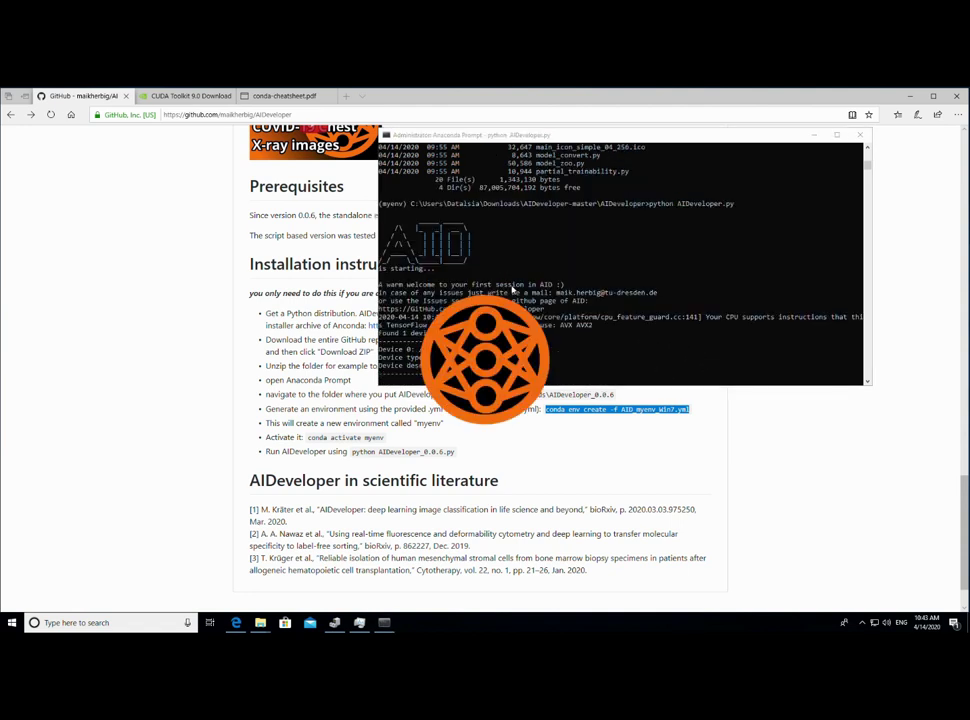
# - Highlight the console output to pick out the missing module name cv2
pyautogui.click(619, 368)
pyautogui.moveTo(460, 348); pyautogui.dragTo(700, 358)
pyautogui.click(460, 348)
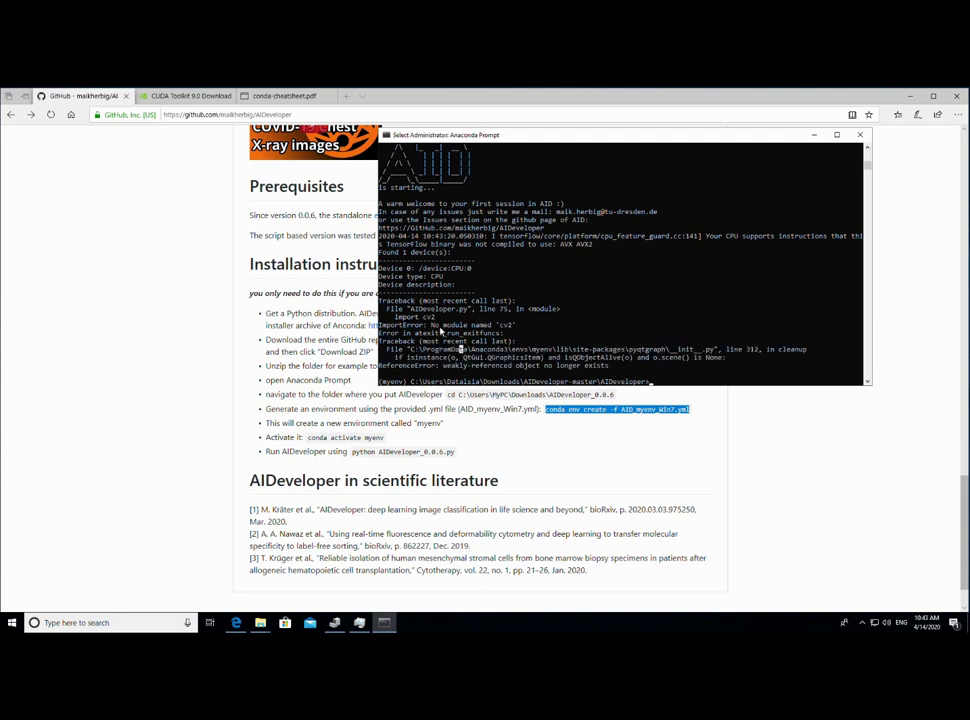
pyautogui.doubleClick(424, 318)
pyautogui.click(476, 341)
# - Review the CPU device and import cv2 lines, then enter pip install tensorflow-gpu
pyautogui.moveTo(383, 268); pyautogui.dragTo(467, 287)
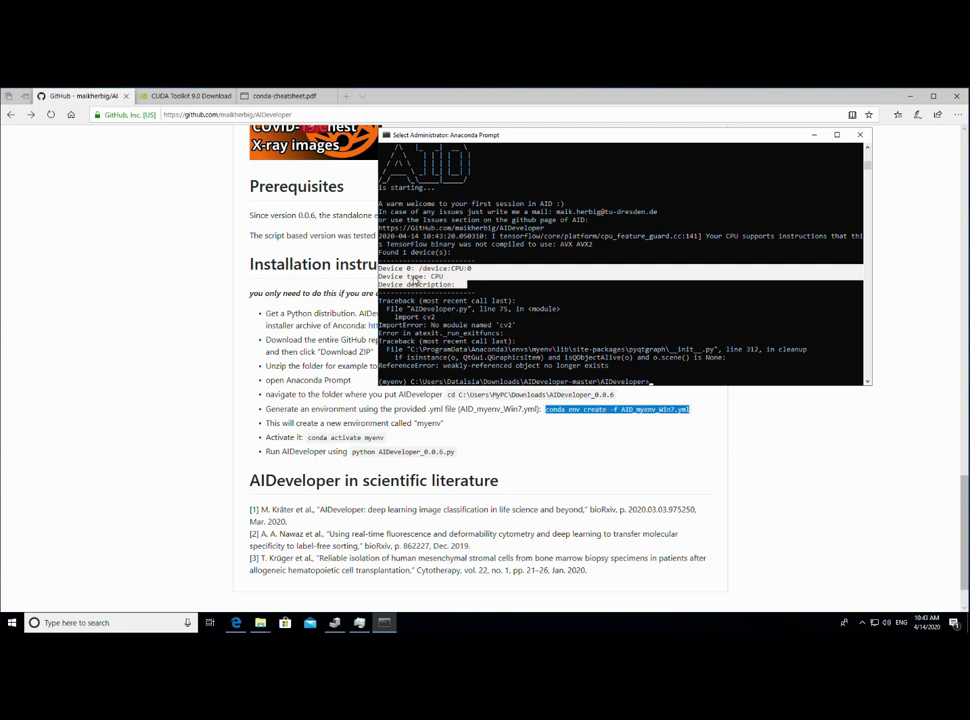
pyautogui.click(383, 270)
pyautogui.moveTo(383, 270); pyautogui.dragTo(458, 289)
pyautogui.click(439, 310)
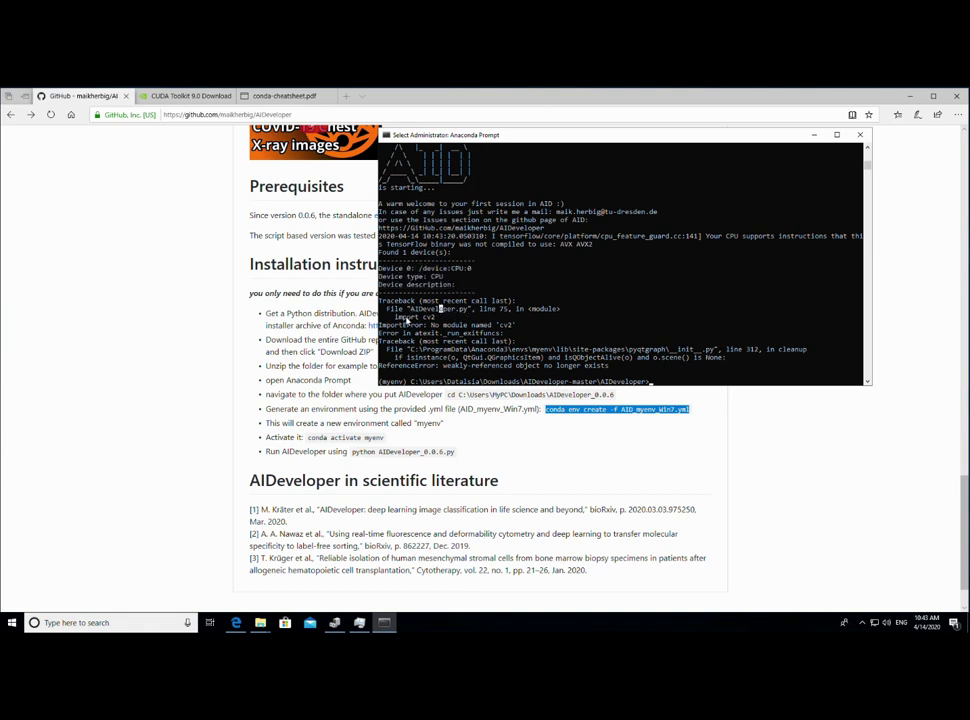
pyautogui.moveTo(397, 316); pyautogui.dragTo(456, 318)
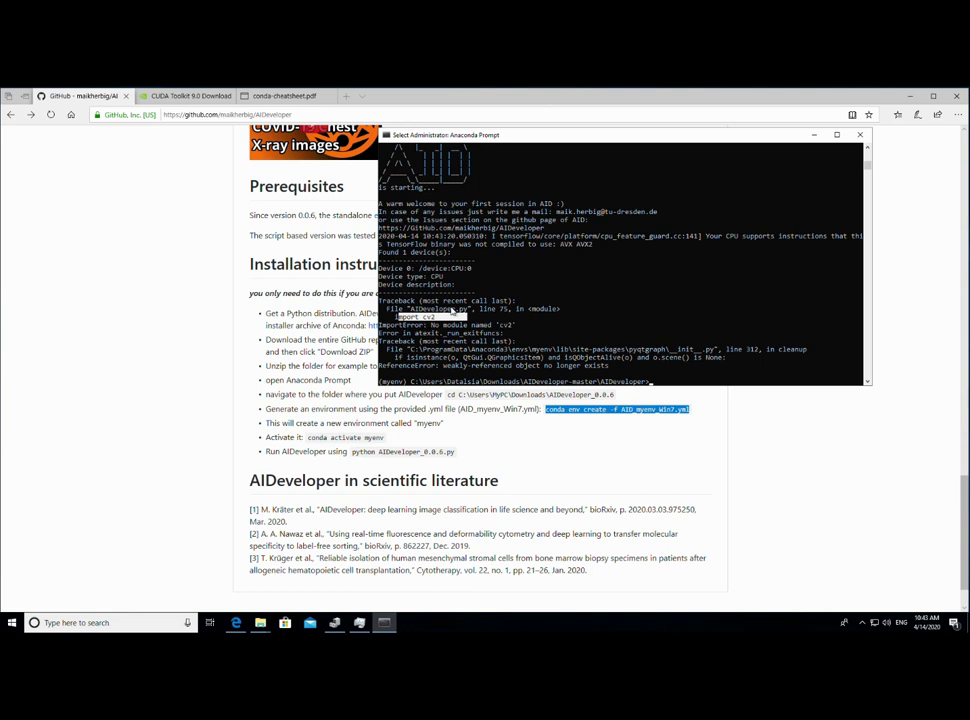
pyautogui.click(499, 325)
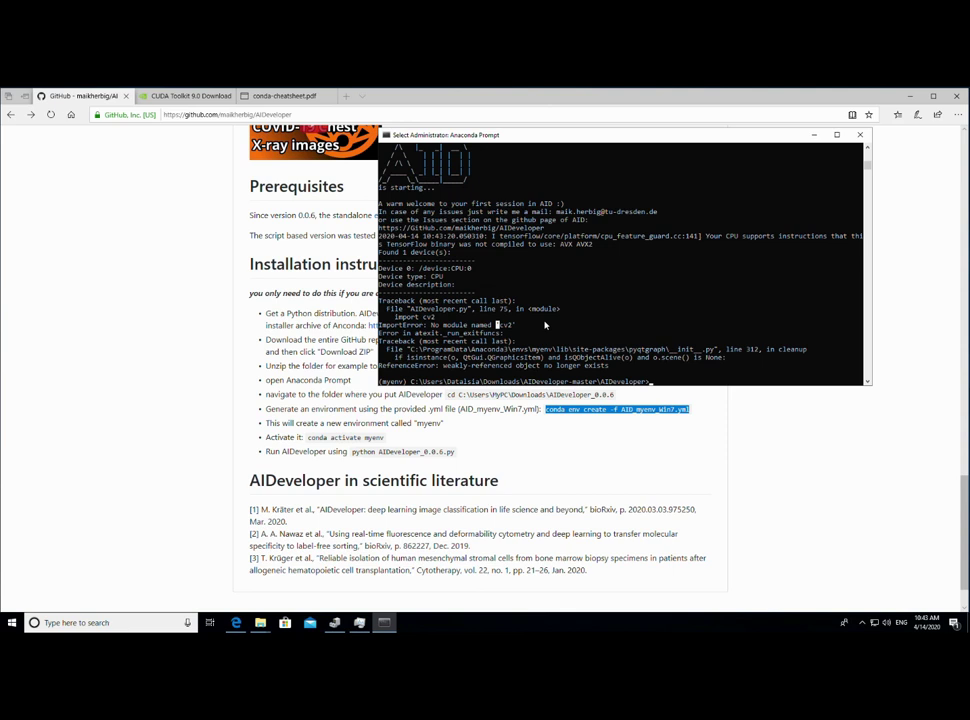
pyautogui.write('pip install tensorflow-gpu')
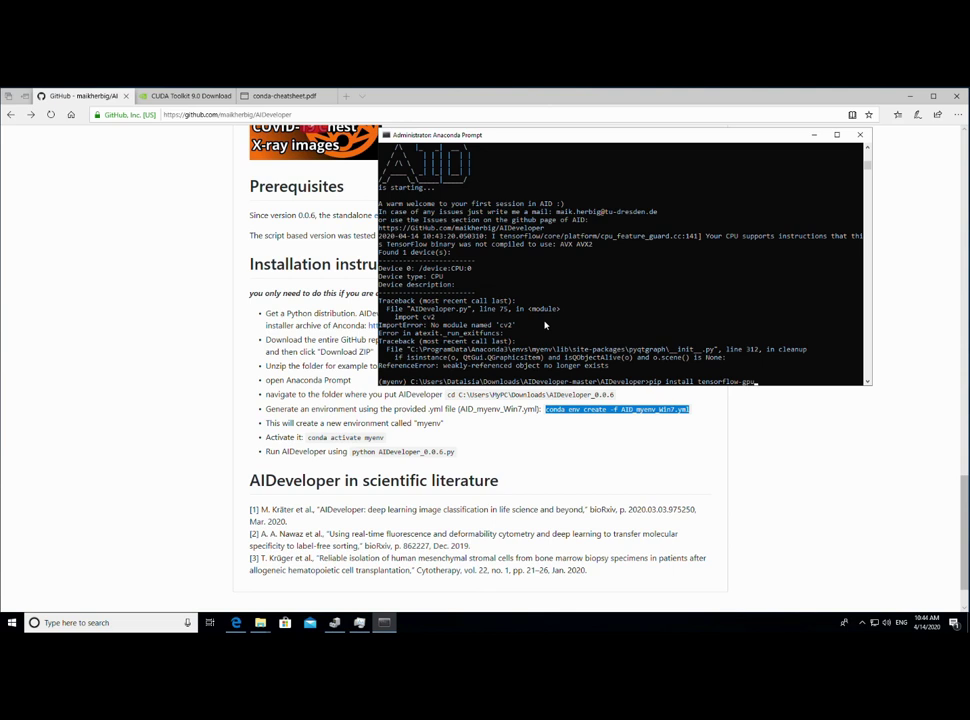
# - Complete the command as tensorflow-gpu==1.1.0.0 and install tensorflow-gpu 1.1.0 in myenv
pyautogui.write('==1.1.0.0')
pyautogui.press('Return')
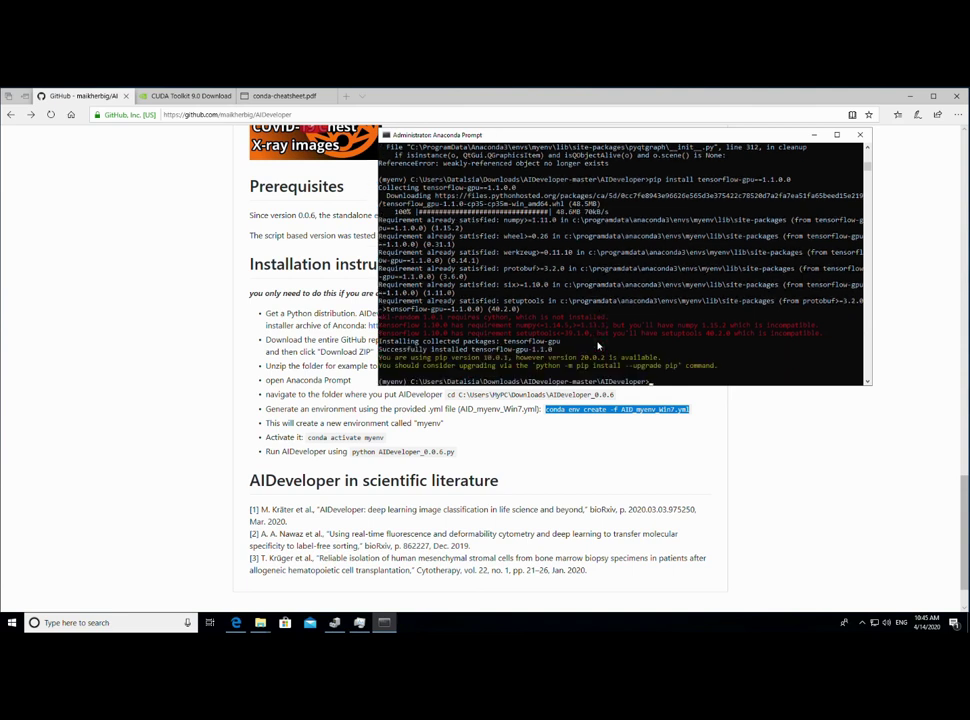
pyautogui.press('Up')
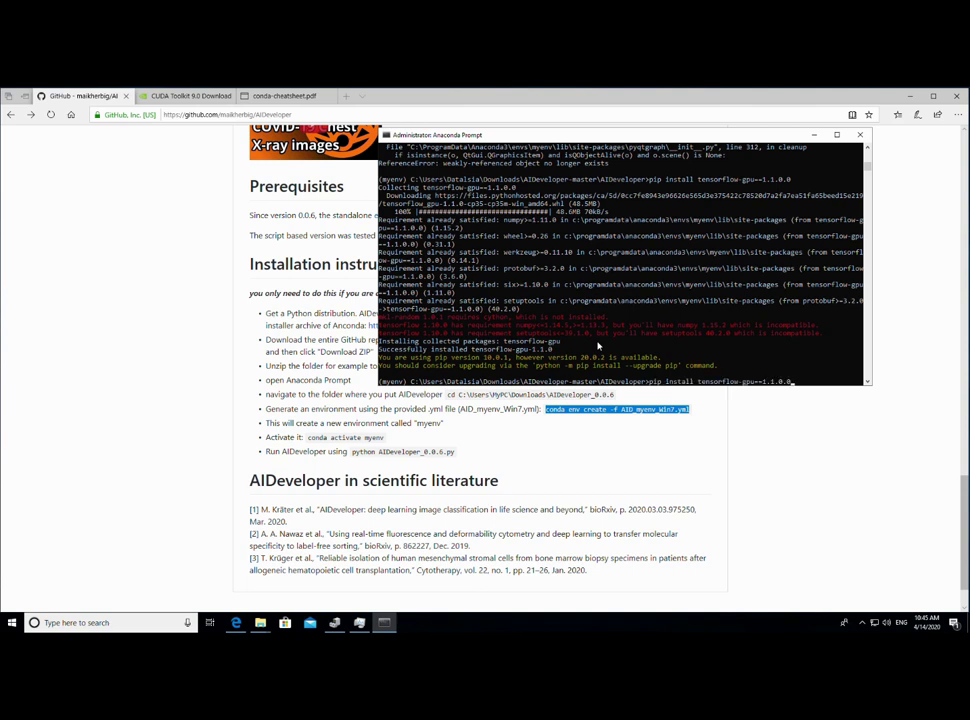
# - Rerun AIDeveloper.py and scroll through the 'Failed to load the native TensorFlow runtime' traceback
pyautogui.press('Up')
pyautogui.press('Return')
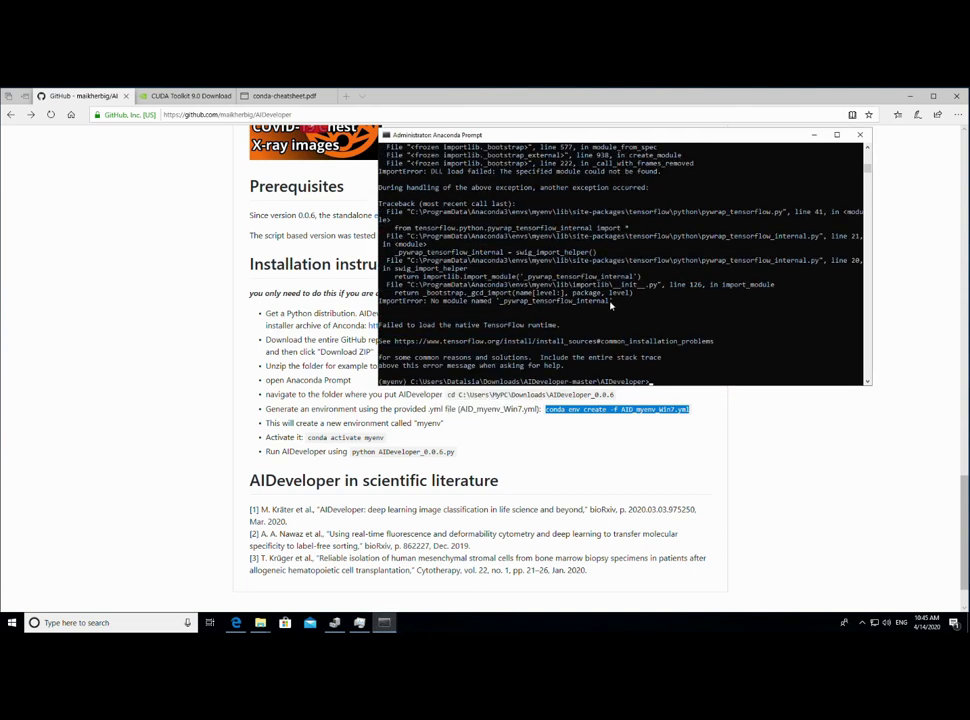
pyautogui.scroll(1, 606, 307)
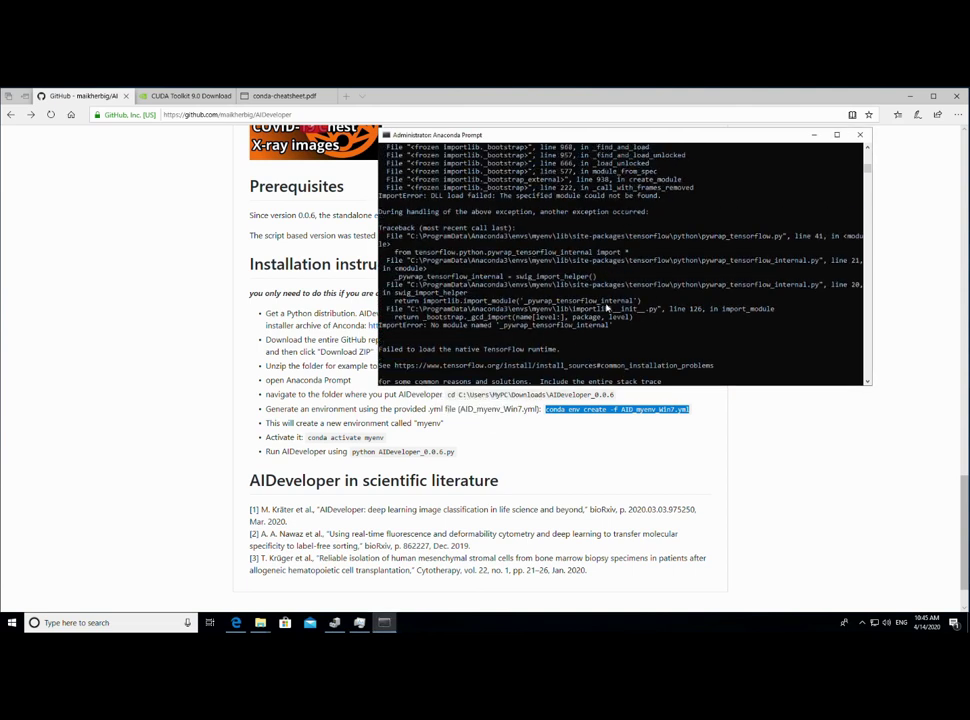
pyautogui.scroll(-2, 606, 307)
pyautogui.scroll(1, 606, 307)
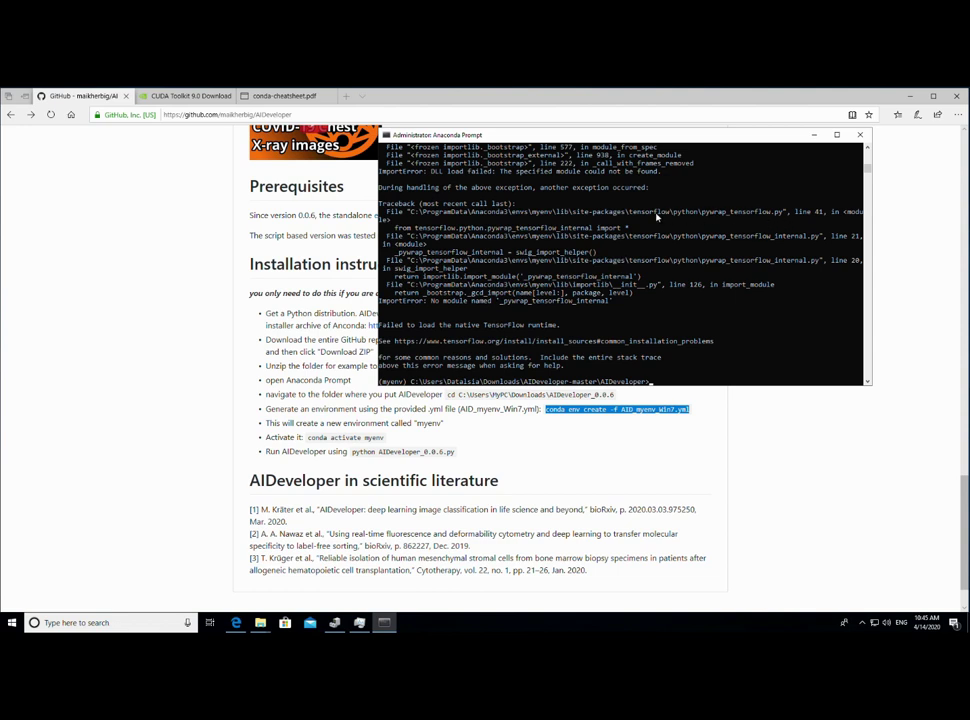
pyautogui.scroll(10, 558, 250)
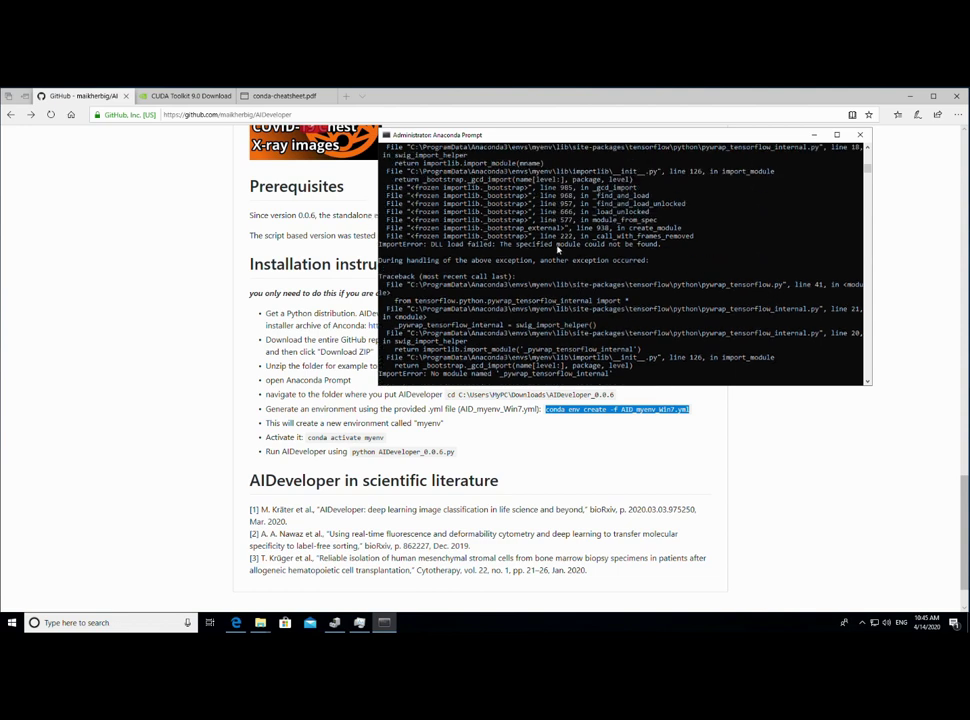
pyautogui.scroll(3, 558, 258)
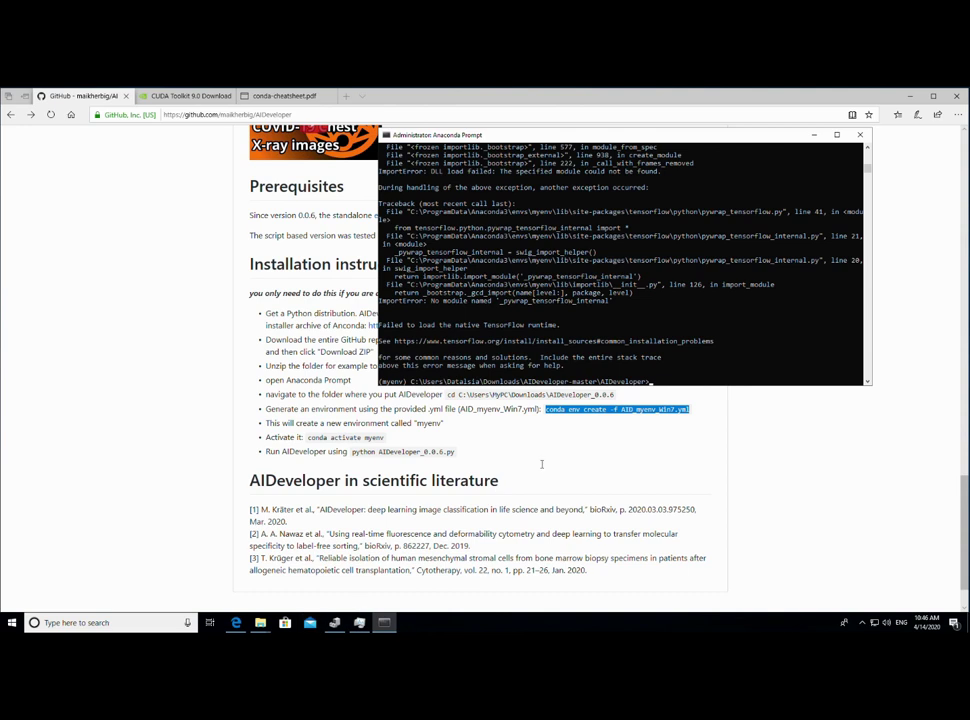
# - Install opencv-python in myenv by editing a recalled pip command
pyautogui.press('Up')
pyautogui.press('Up')
pyautogui.press('Up')
pyautogui.press('Up')
pyautogui.press('BackSpace')
pyautogui.press('BackSpace')
pyautogui.press('BackSpace')
pyautogui.press('BackSpace')
pyautogui.press('BackSpace')
pyautogui.press('BackSpace')
pyautogui.press('BackSpace')
pyautogui.press('BackSpace')
pyautogui.press('BackSpace')
pyautogui.press('BackSpace')
pyautogui.press('BackSpace')
pyautogui.press('BackSpace')
pyautogui.press('BackSpace')
pyautogui.press('BackSpace')
pyautogui.press('BackSpace')
pyautogui.press('BackSpace')
pyautogui.press('BackSpace')
pyautogui.press('BackSpace')
pyautogui.press('BackSpace')
pyautogui.press('BackSpace')
pyautogui.press('BackSpace')
pyautogui.write('opencv-python')
pyautogui.press('Return')
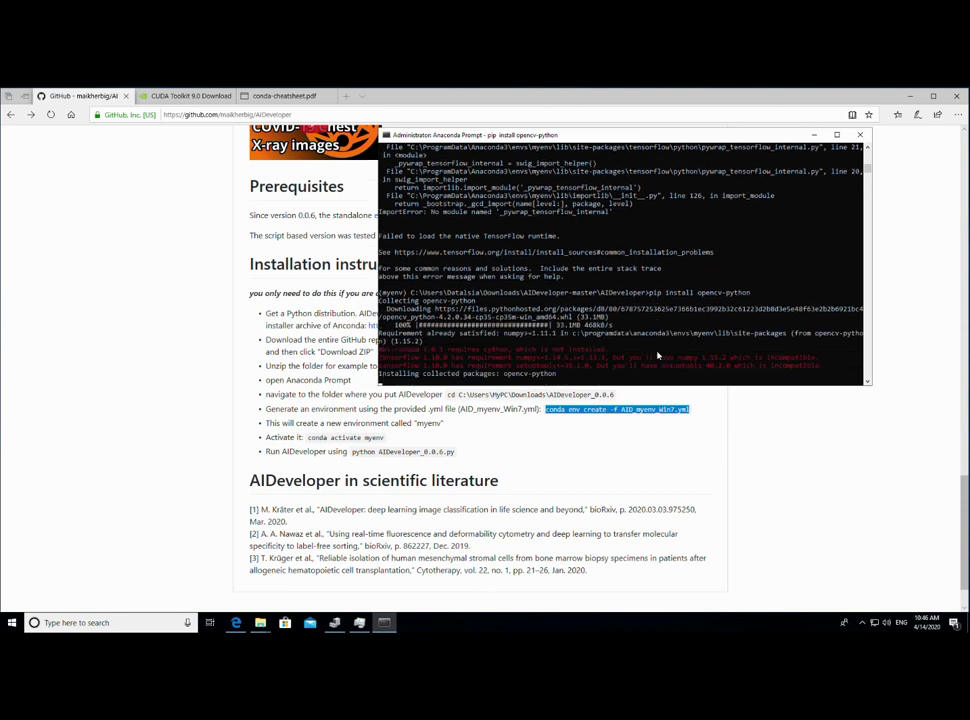
# - Try pip install psutils, which fails with no matching distribution
pyautogui.press('Up')
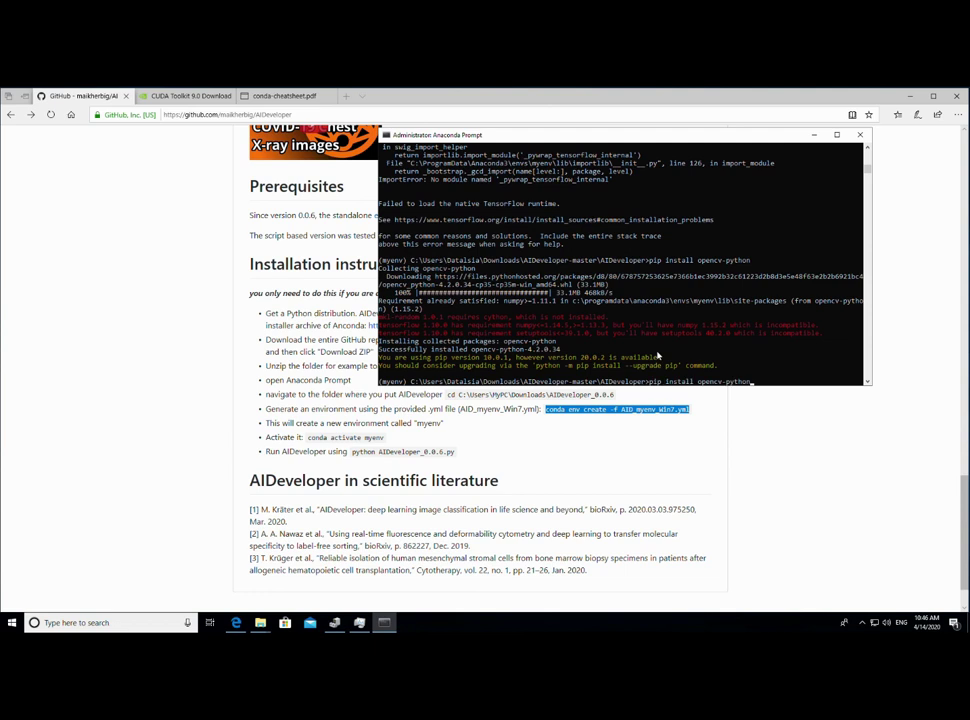
pyautogui.press('BackSpace')
pyautogui.press('BackSpace')
pyautogui.press('BackSpace')
pyautogui.press('BackSpace')
pyautogui.press('BackSpace')
pyautogui.press('BackSpace')
pyautogui.press('BackSpace')
pyautogui.press('BackSpace')
pyautogui.press('BackSpace')
pyautogui.press('BackSpace')
pyautogui.press('BackSpace')
pyautogui.press('BackSpace')
pyautogui.press('BackSpace')
pyautogui.write('psutils')
pyautogui.press('Return')
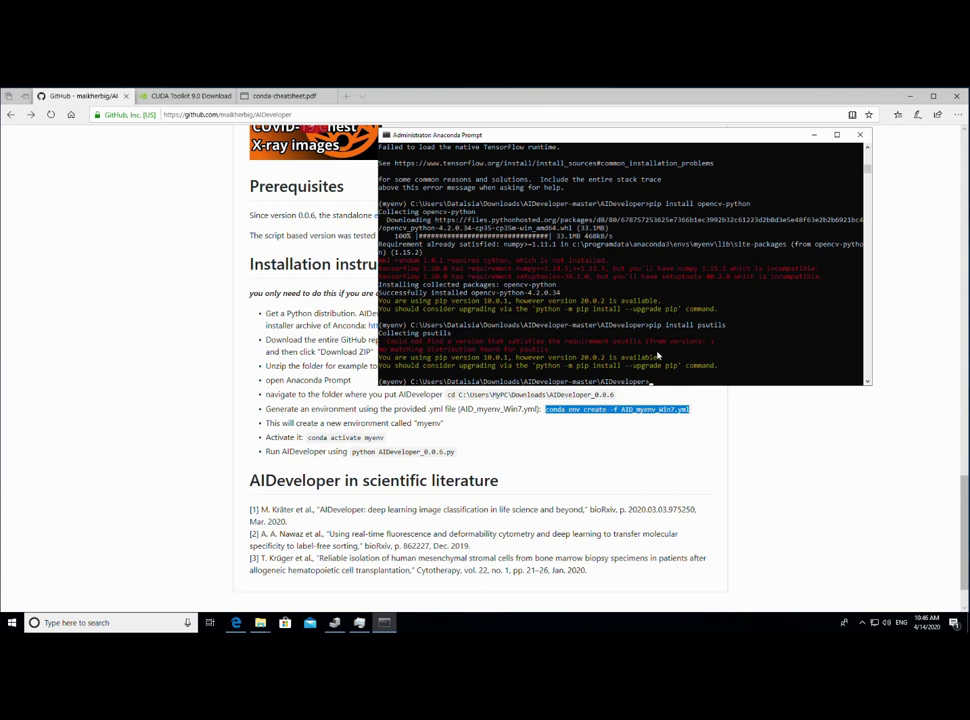
# - Install psutil after first trying the ps-utils package name
pyautogui.press('Up')
pyautogui.press('Left')
pyautogui.press('Left')
pyautogui.press('Left')
pyautogui.press('Left')
pyautogui.press('Left')
pyautogui.write('-')
pyautogui.press('Return')
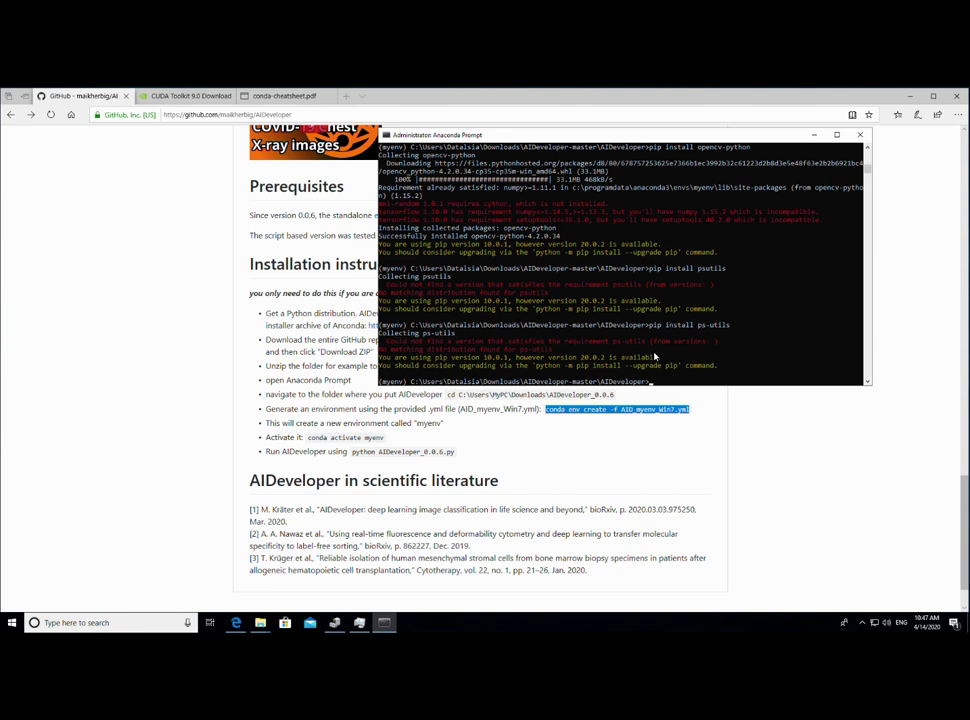
pyautogui.press('Up')
pyautogui.press('Up')
pyautogui.press('BackSpace')
pyautogui.press('Return')
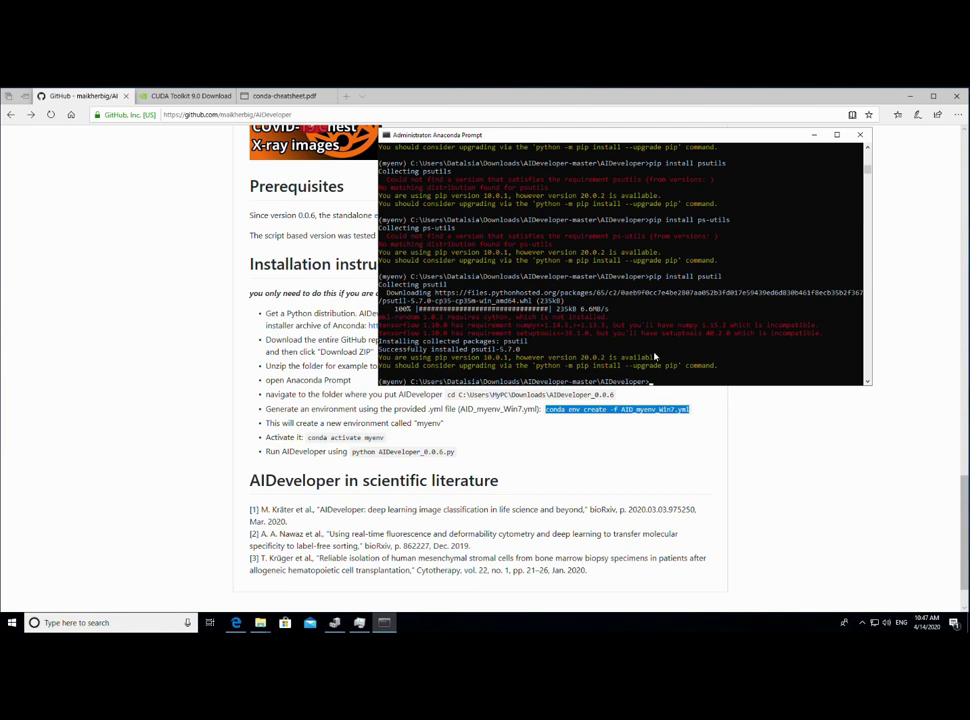
# - Install keras-utils and keras-metrics, then type pip install tensorflow-gpu==1.10.0
pyautogui.press('Up')
pyautogui.press('BackSpace')
pyautogui.press('BackSpace')
pyautogui.press('BackSpace')
pyautogui.press('BackSpace')
pyautogui.press('BackSpace')
pyautogui.press('BackSpace')
pyautogui.write('keras-utils')
pyautogui.press('Return')
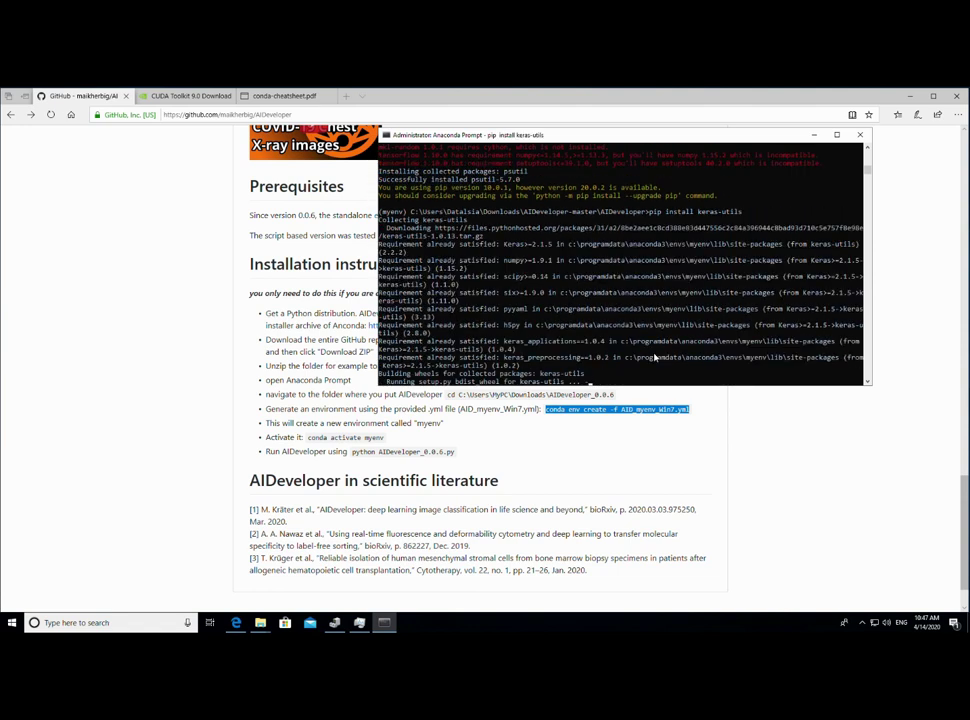
pyautogui.press('BackSpace')
pyautogui.press('BackSpace')
pyautogui.press('BackSpace')
pyautogui.press('BackSpace')
pyautogui.write('metrics')
pyautogui.press('Return')
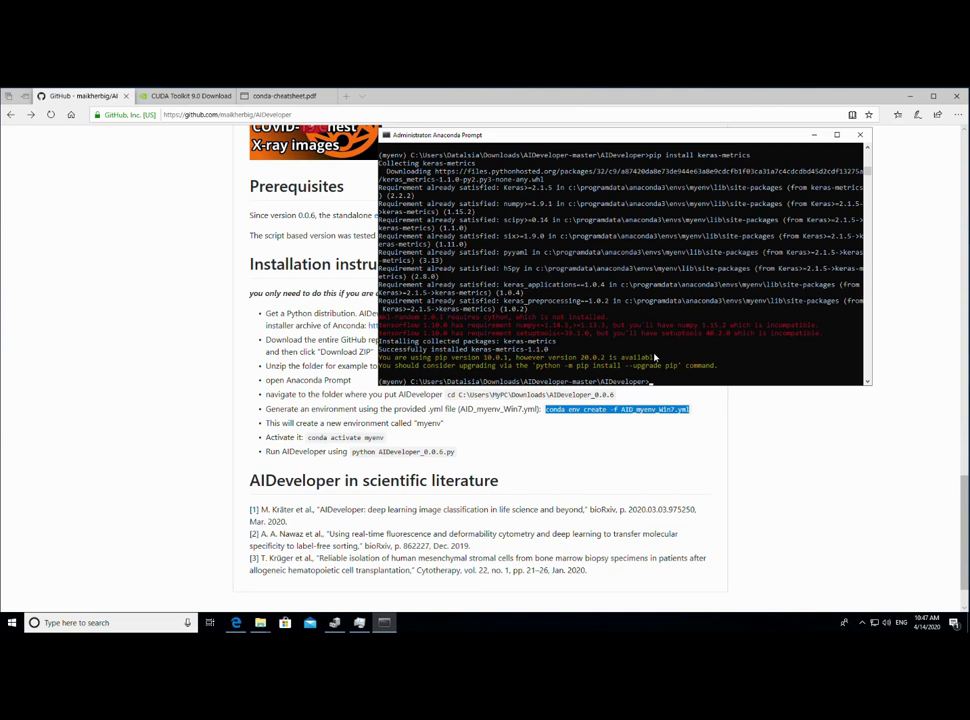
pyautogui.write('pip install tensorflow-gpu==1.10.0')
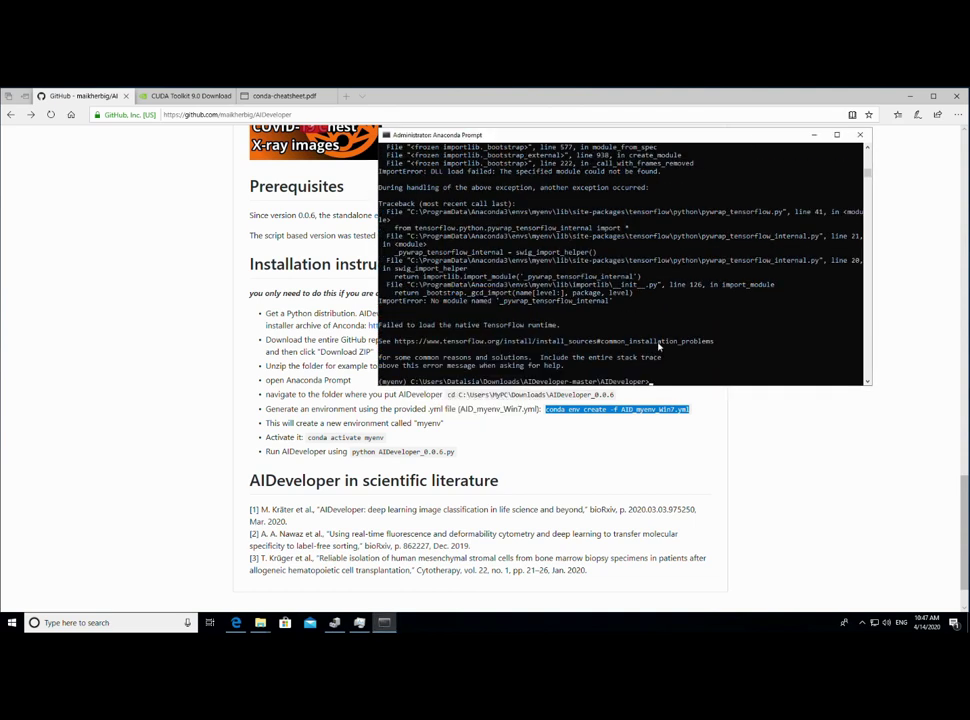
# - Relaunch AIDeveloper.py and check Task Manager and Device Manager for the NVIDIA Tesla K80
pyautogui.press('Up')
pyautogui.press('Return')
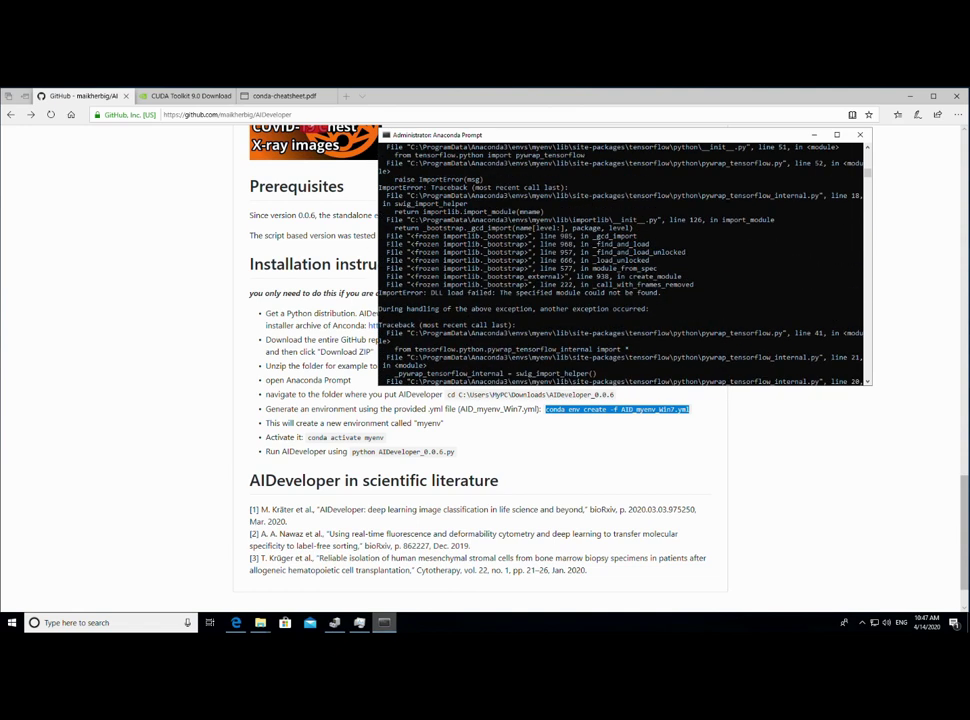
pyautogui.hotkey('ctrl', 'shift', 'Escape')
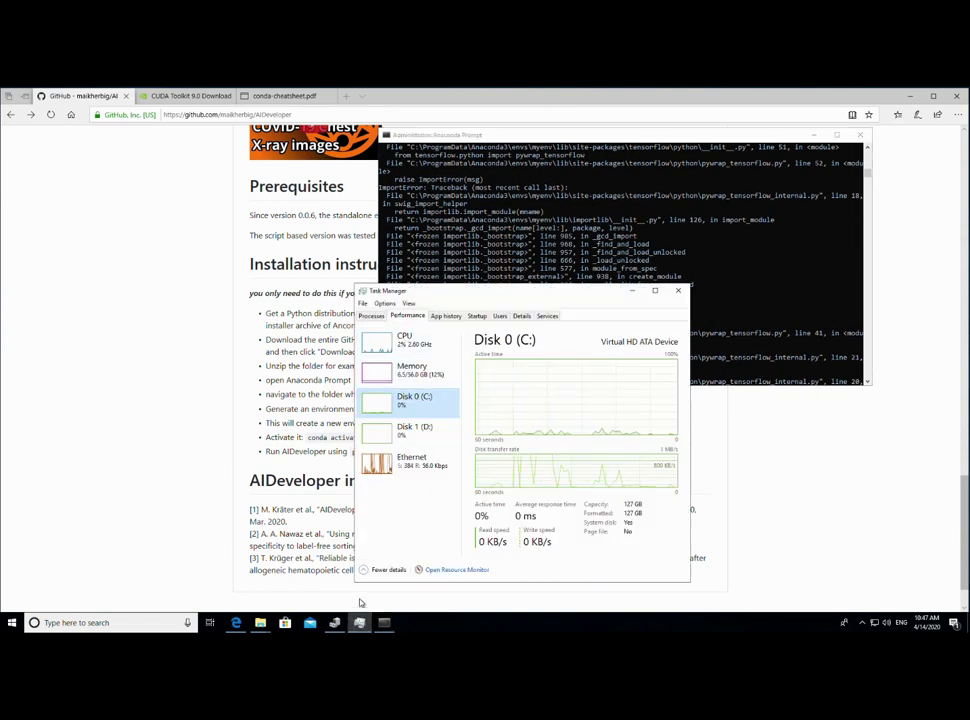
pyautogui.click(335, 619)
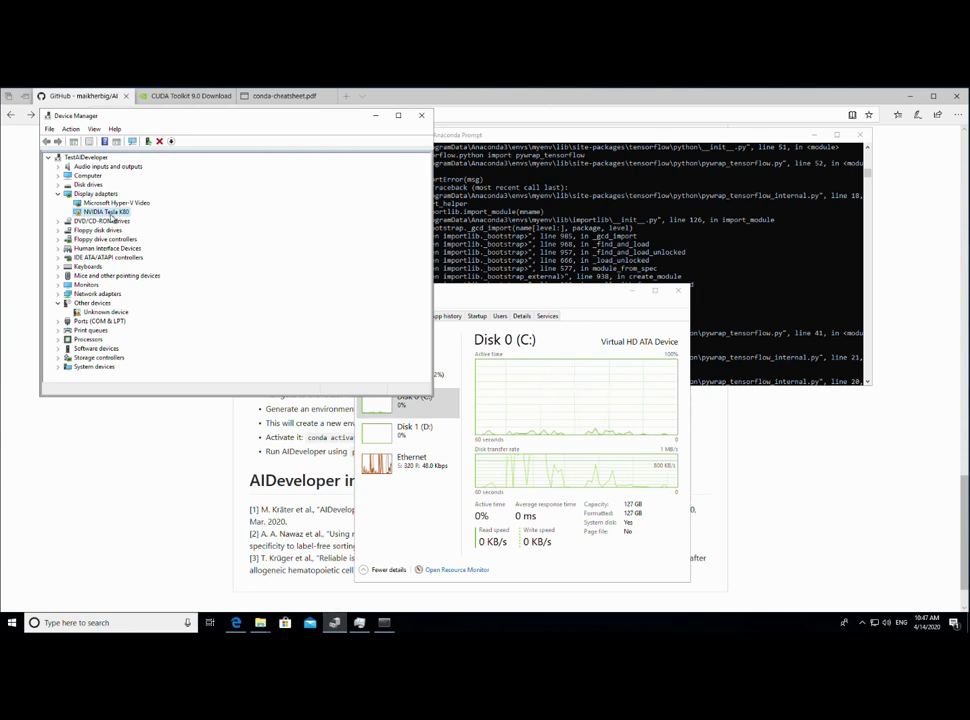
pyautogui.click(659, 253)
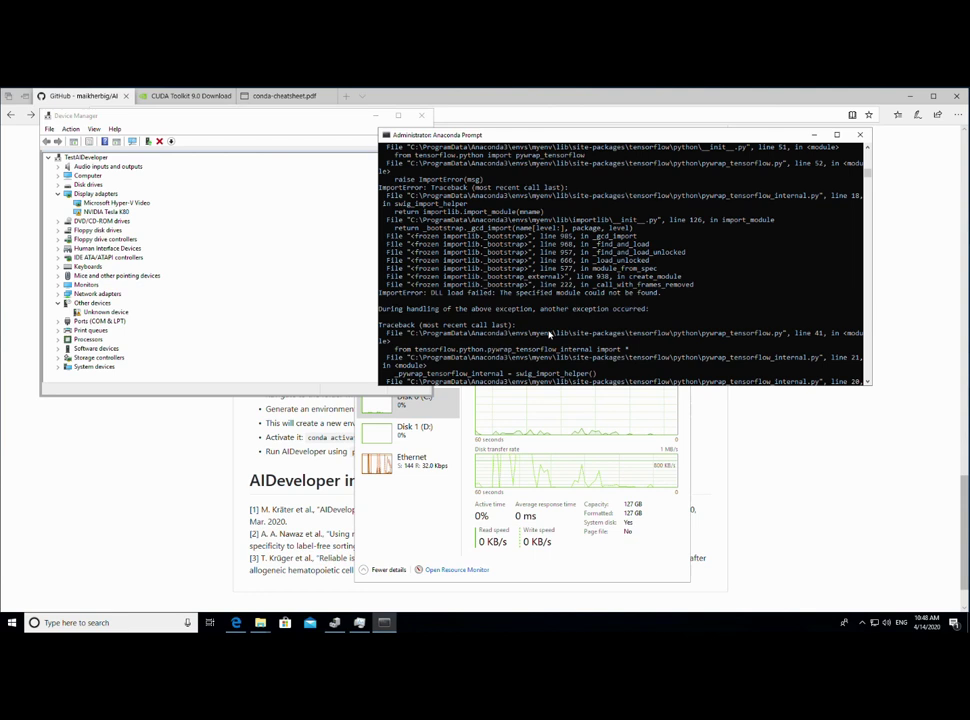
# - Restart the computer from the Start menu power options
pyautogui.click(11, 623)
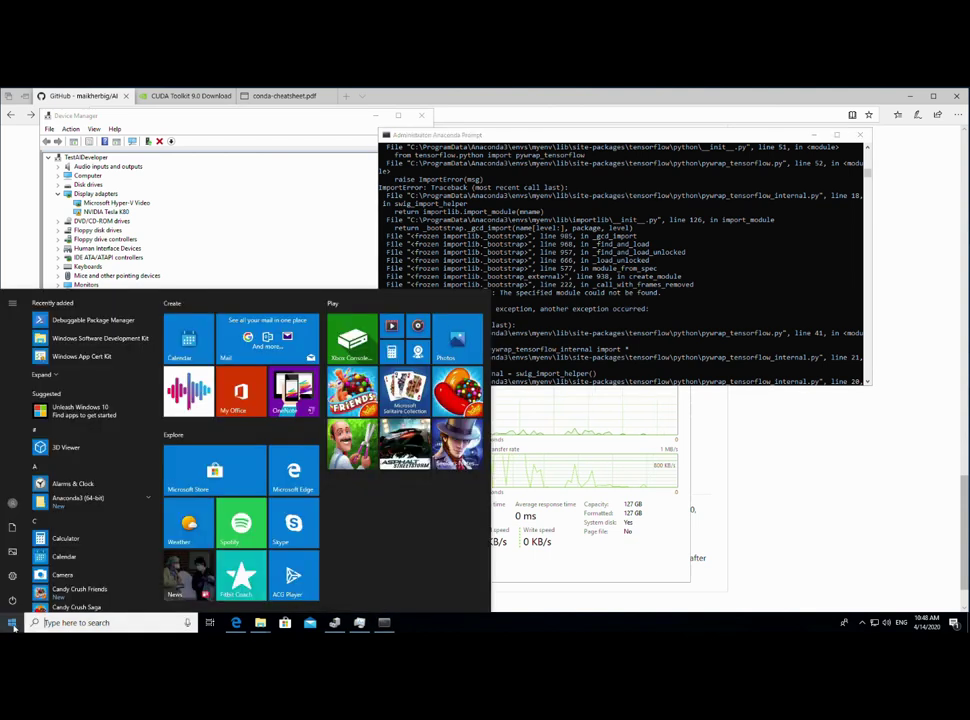
pyautogui.click(12, 600)
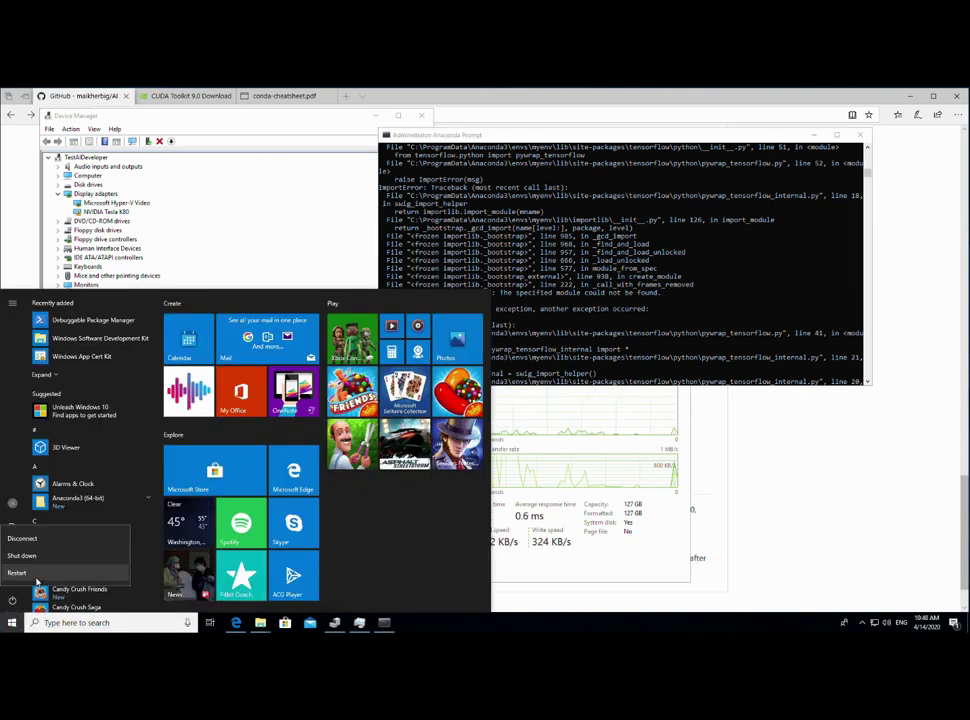
pyautogui.click(20, 573)
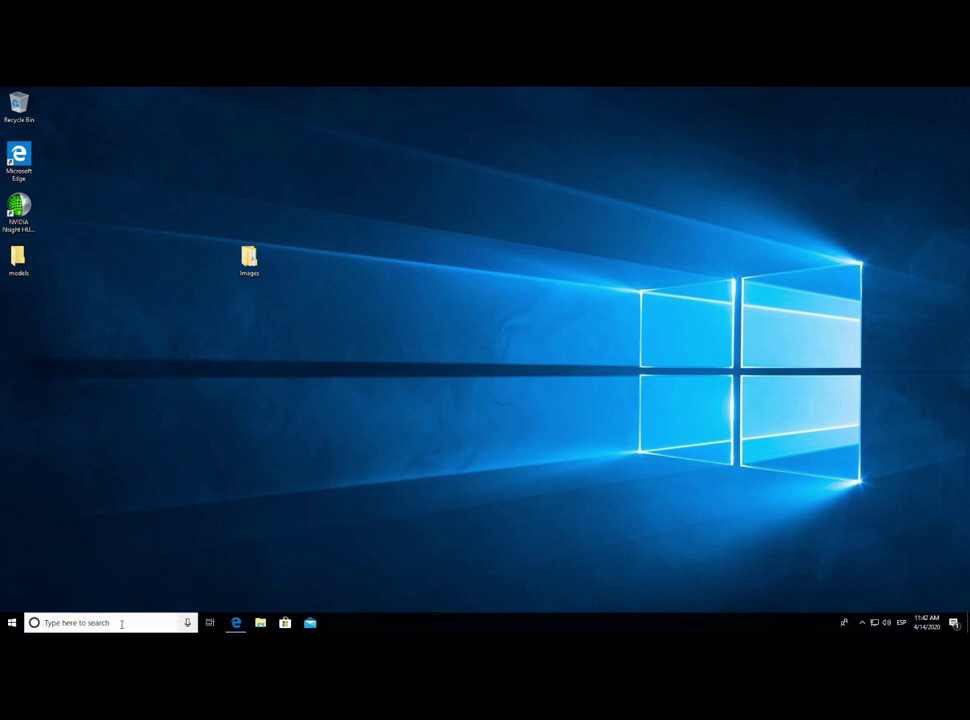
# - Launch Anaconda Prompt from the Anaconda3 (64-bit) Start menu group
pyautogui.click(12, 622)
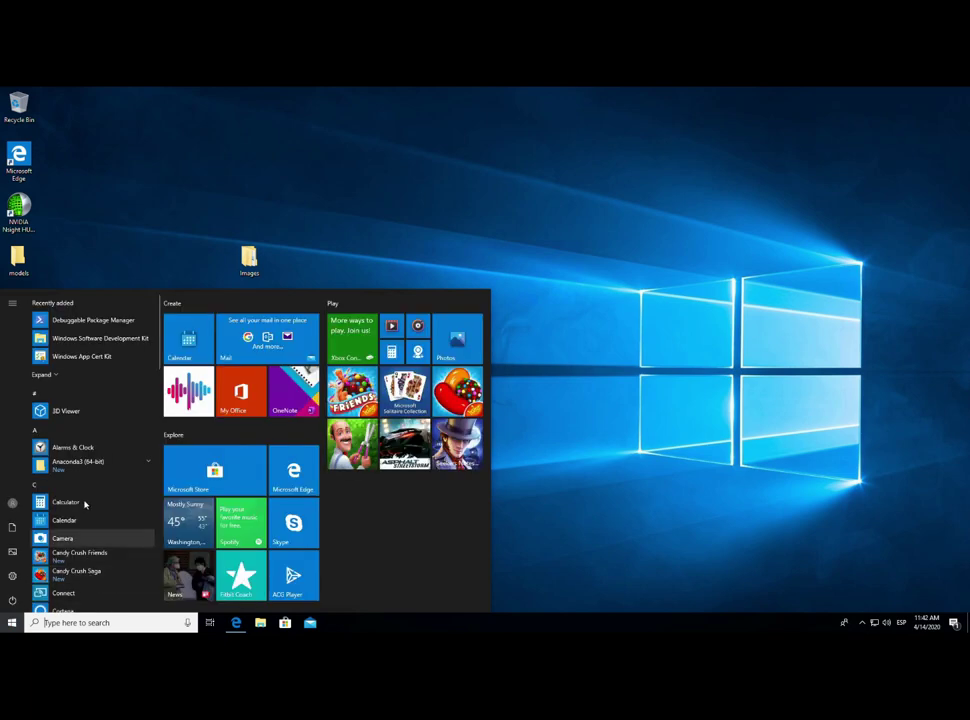
pyautogui.click(134, 464)
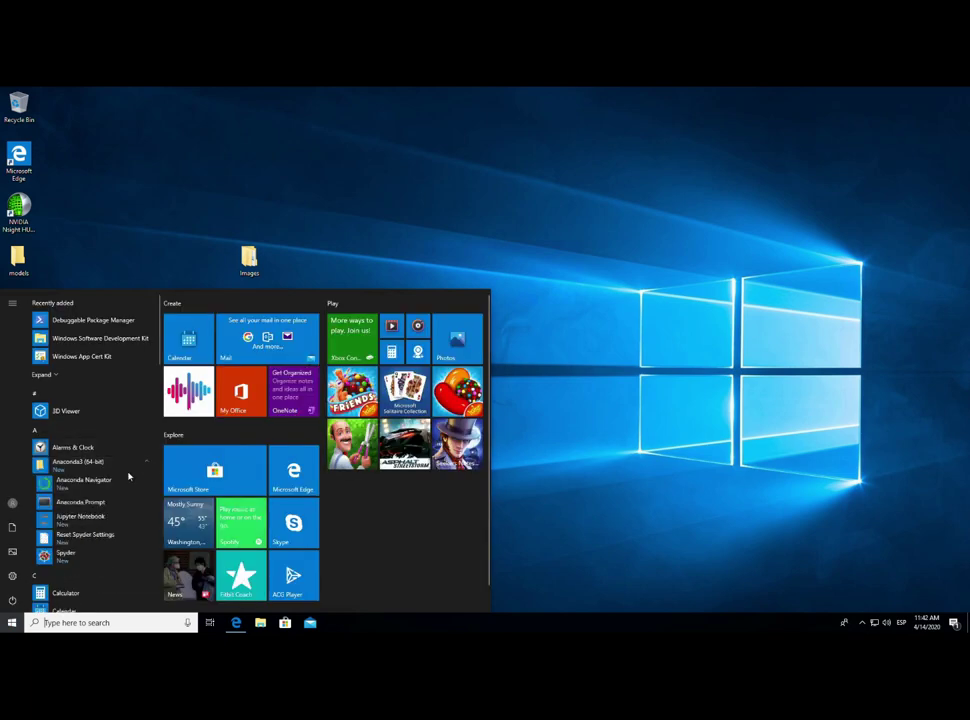
pyautogui.click(80, 502)
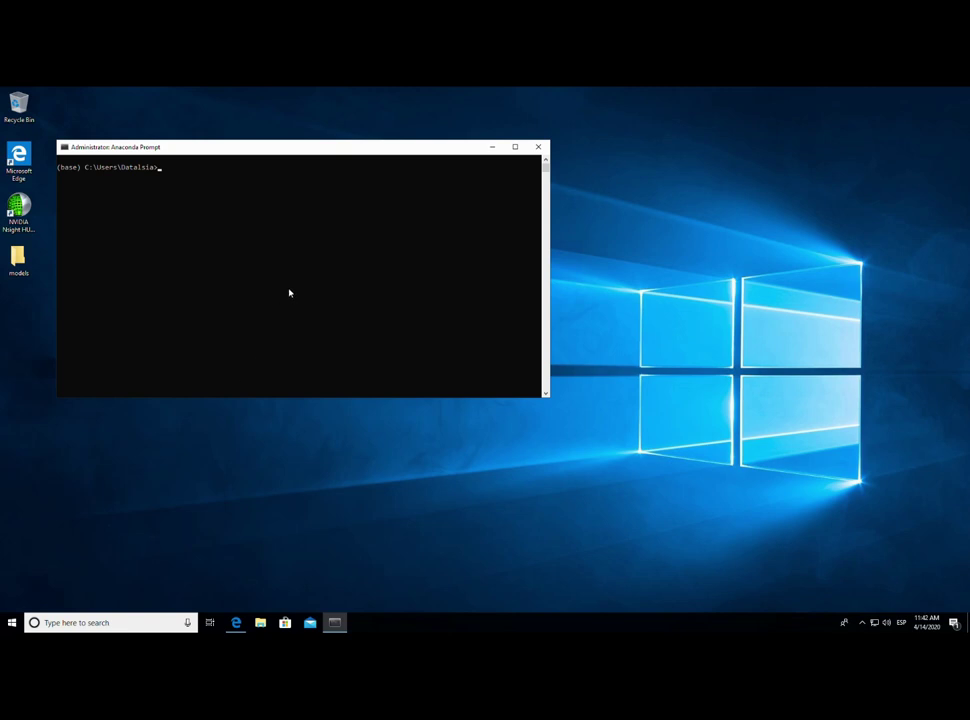
# - Activate myenv and list the home folder contents
pyautogui.write('conda activate myenv')
pyautogui.press('Return')
pyautogui.write('dir')
pyautogui.press('Return')
# - Navigate into Downloads\AIDeveloper-master\AIDeveloper, listing each folder along the way
pyautogui.write('cd ')
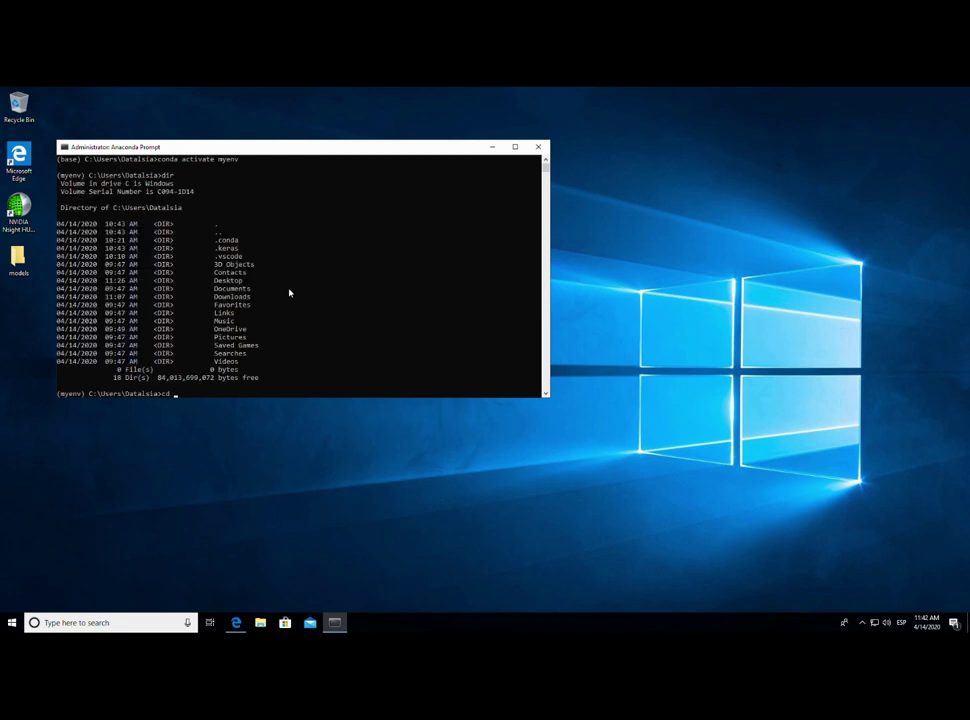
pyautogui.write('down')
pyautogui.press('Tab')
pyautogui.press('Return')
pyautogui.write('dir')
pyautogui.press('Return')
pyautogui.write('cd a')
pyautogui.press('Tab')
pyautogui.press('Return')
pyautogui.write('dir')
pyautogui.press('Return')
pyautogui.write('cd a')
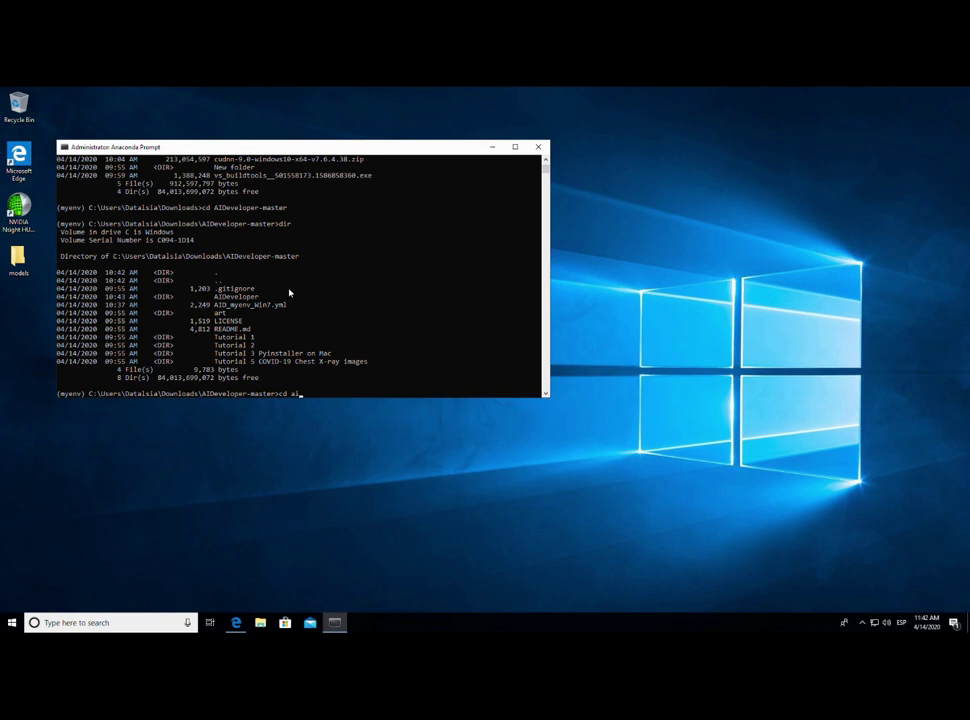
pyautogui.press('Tab')
pyautogui.press('Return')
# - Run python AIDeveloper.py, hitting the TensorFlow import error, and centre the console window
pyautogui.write('python a')
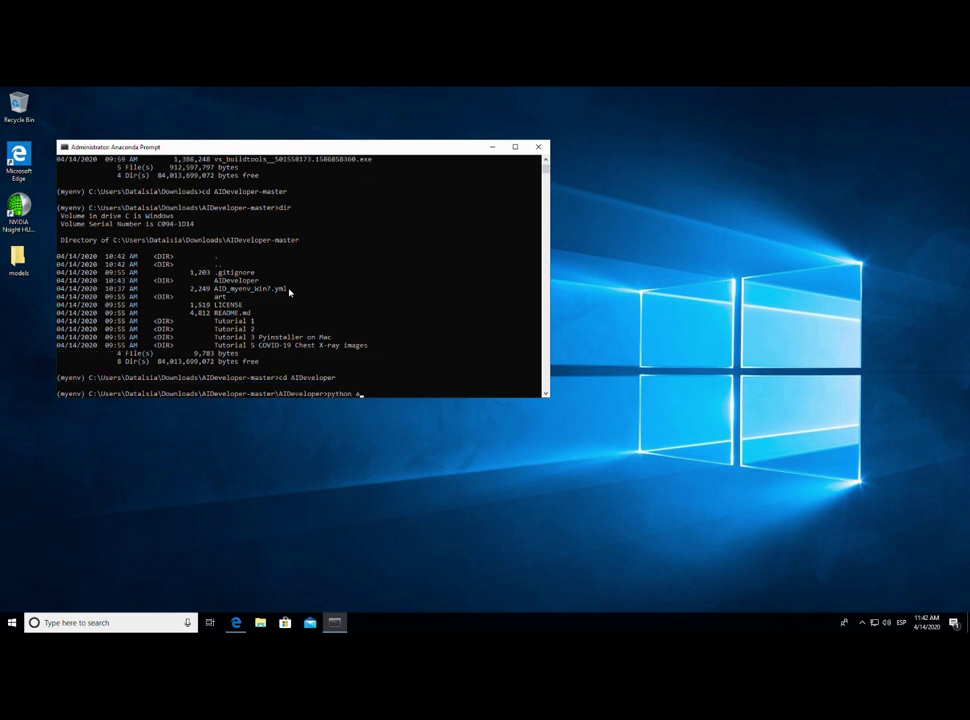
pyautogui.press('Tab')
pyautogui.press('Return')
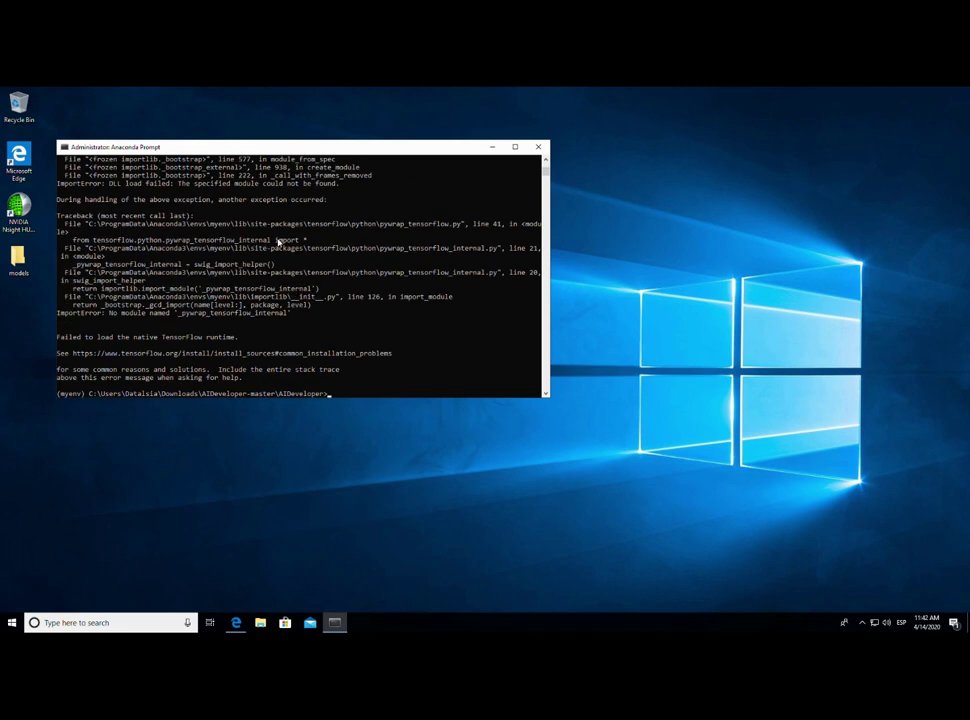
pyautogui.moveTo(285, 150); pyautogui.dragTo(465, 225)
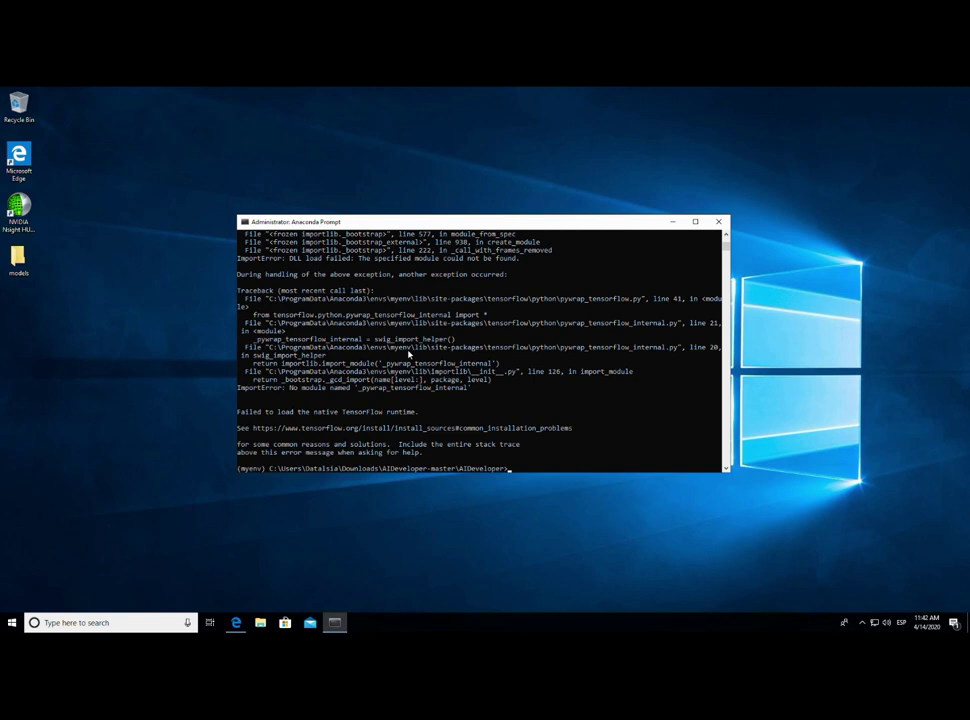
# - Run pip help and scroll through its list of commands
pyautogui.write('pip help')
pyautogui.press('Return')
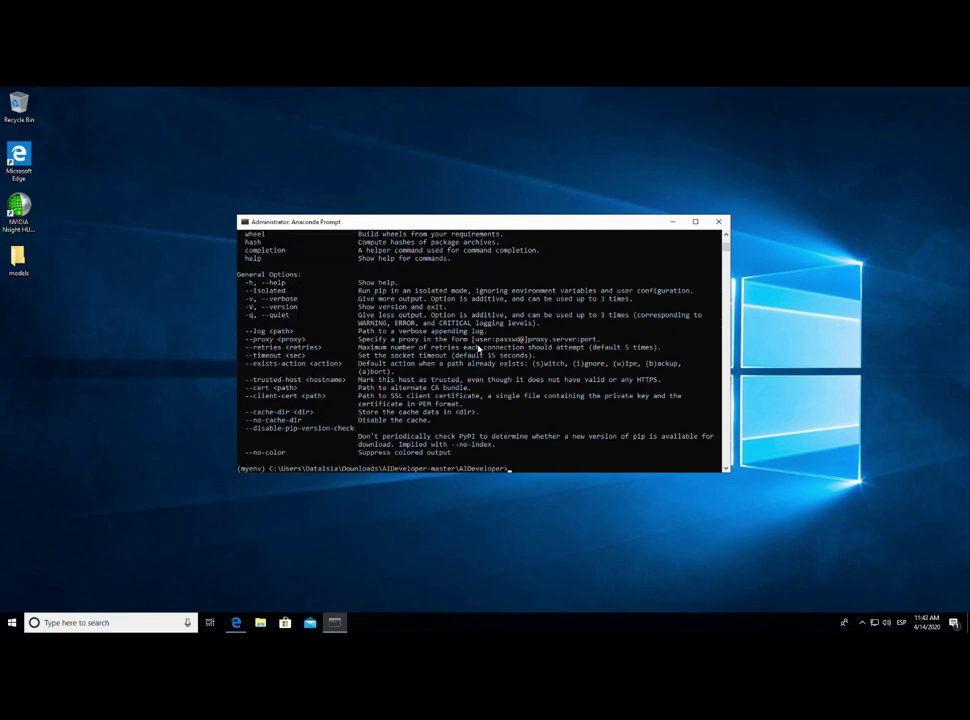
pyautogui.scroll(3, 350, 355)
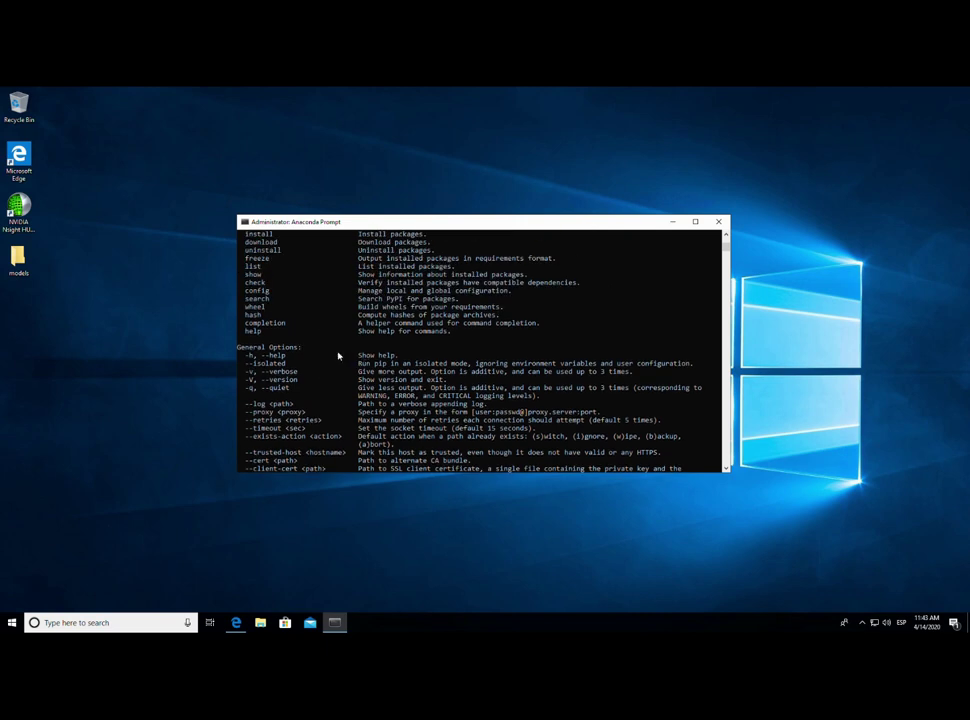
pyautogui.scroll(2, 338, 355)
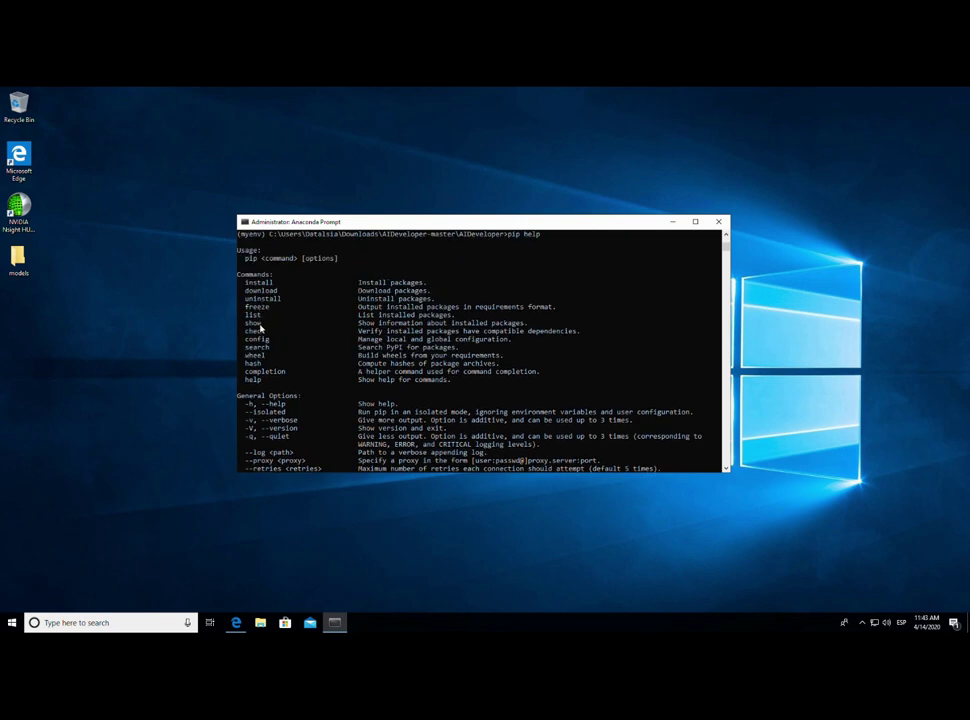
pyautogui.scroll(-6, 390, 372)
# - Run pip show tensorflow-gpu and highlight its version 1.1.0
pyautogui.write('pip ')
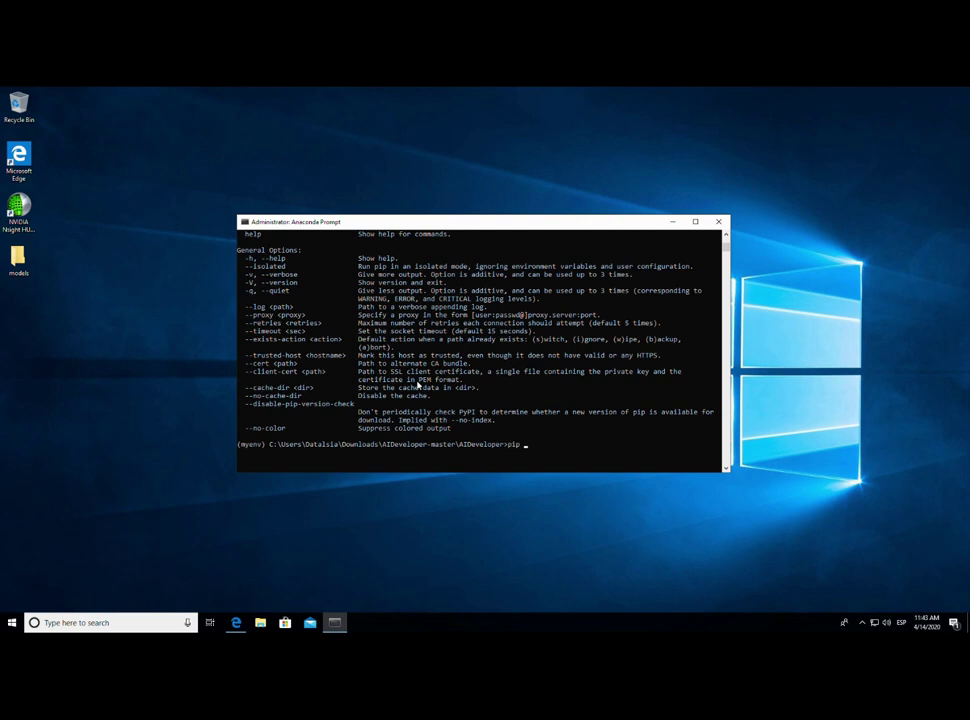
pyautogui.write("show tensorflow'")
pyautogui.press('BackSpace')
pyautogui.write('-gpu')
pyautogui.press('Return')
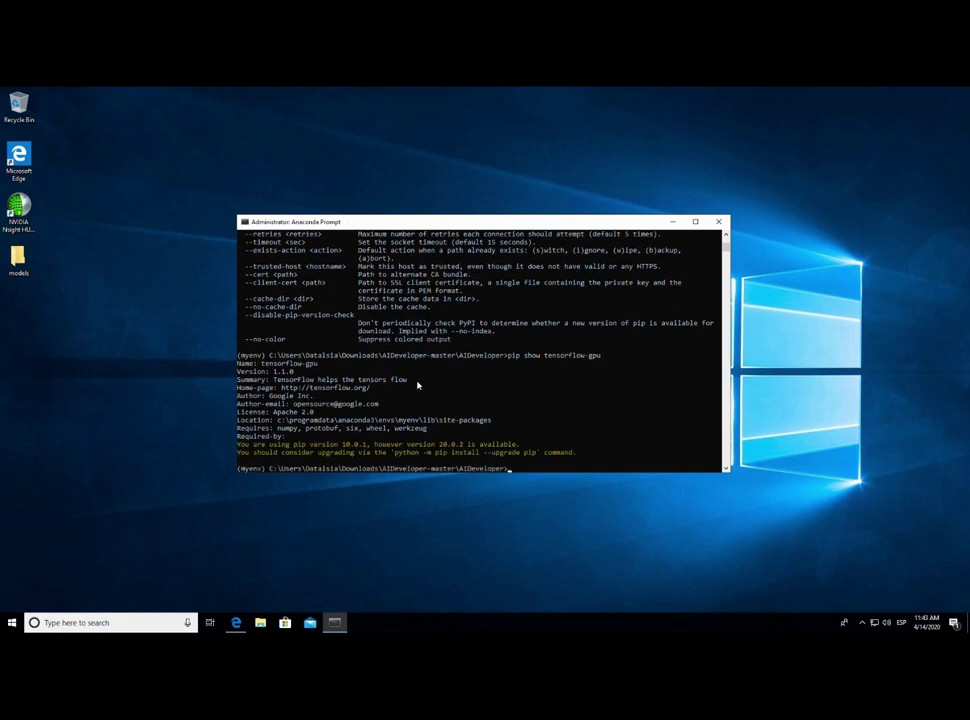
pyautogui.moveTo(270, 371); pyautogui.dragTo(302, 377)
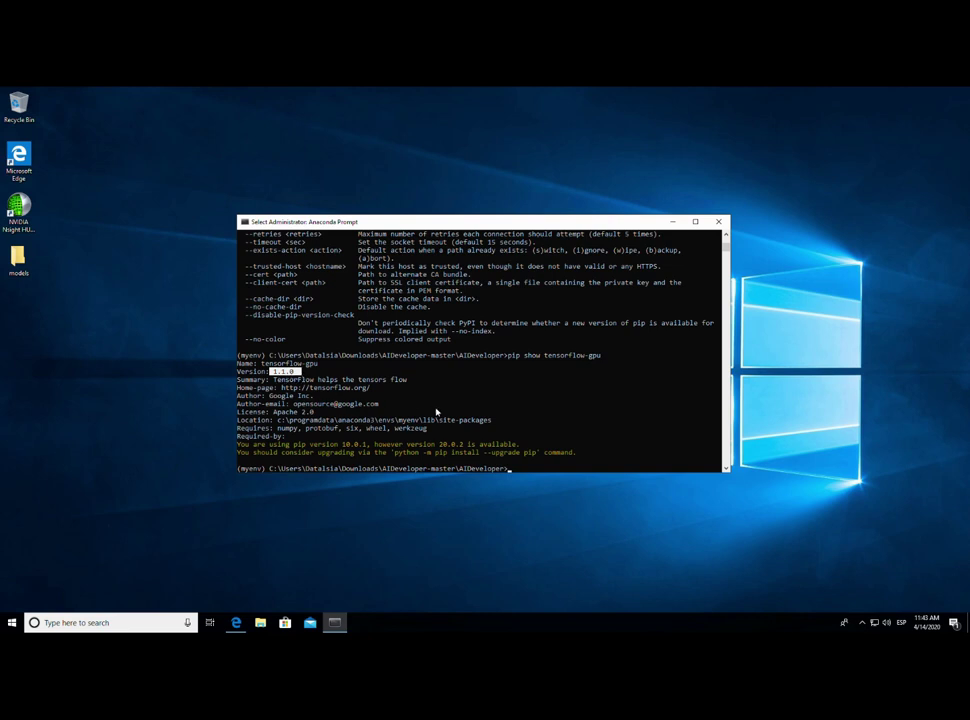
# - Run pip show tensorflow and highlight its version 1.10.0
pyautogui.press('Up')
pyautogui.press('BackSpace')
pyautogui.press('BackSpace')
pyautogui.press('BackSpace')
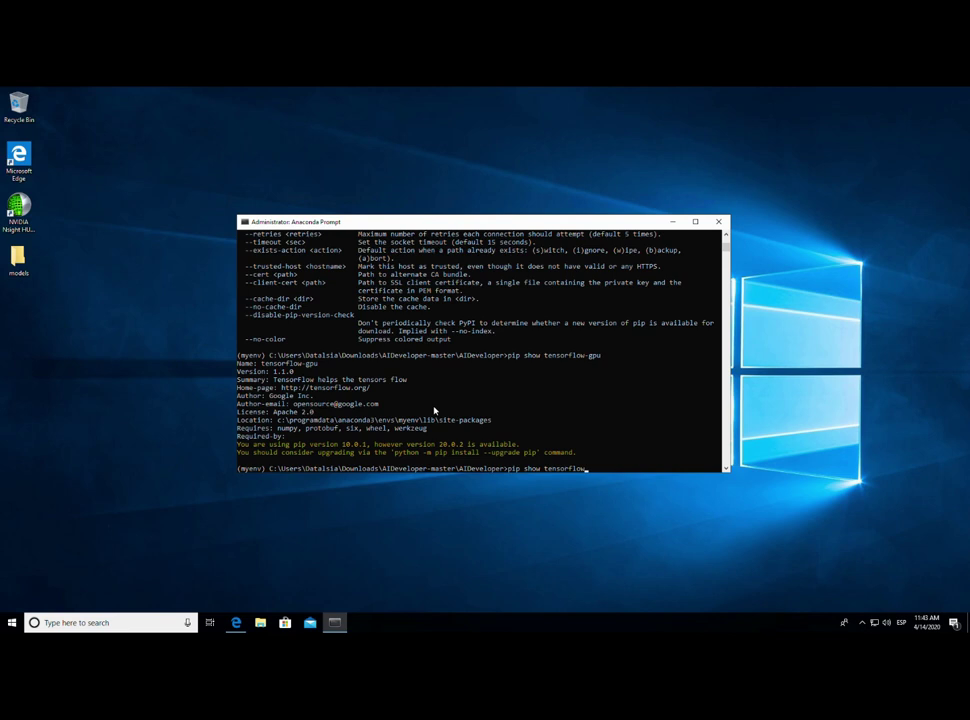
pyautogui.press('Return')
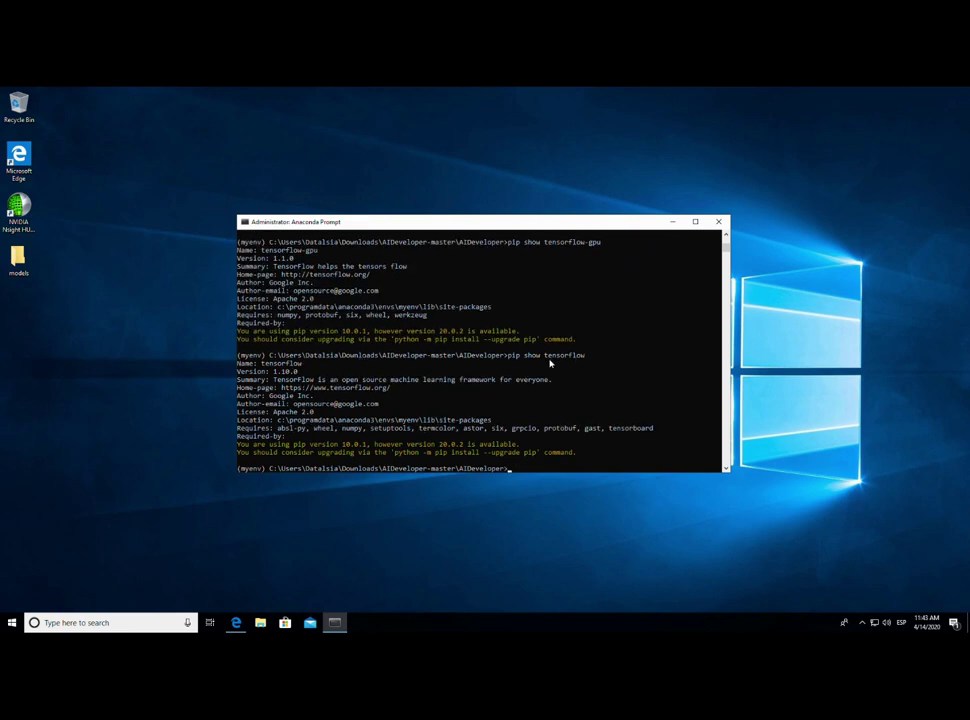
pyautogui.click(274, 372)
pyautogui.moveTo(275, 374); pyautogui.dragTo(297, 373)
# - Compare the tensorflow-gpu 1.1.0 and tensorflow 1.10.0 versions by highlighting them
pyautogui.moveTo(270, 258); pyautogui.dragTo(294, 260)
pyautogui.click(283, 266)
pyautogui.moveTo(270, 258); pyautogui.dragTo(297, 259)
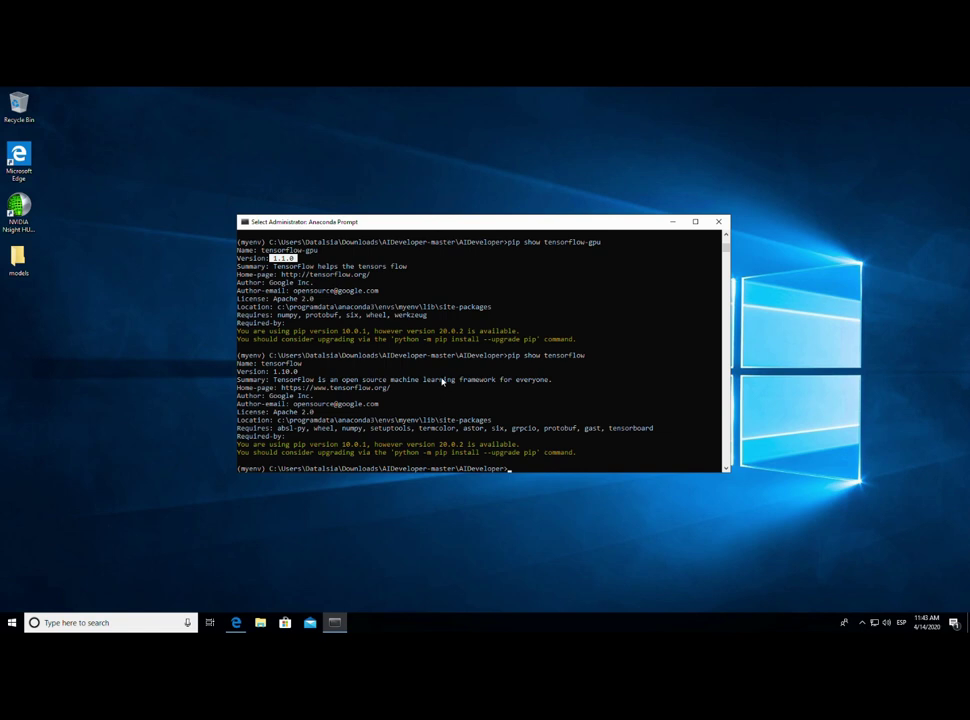
pyautogui.click(517, 316)
pyautogui.click(272, 371)
pyautogui.moveTo(297, 378); pyautogui.dragTo(299, 373)
pyautogui.click(546, 243)
pyautogui.moveTo(565, 247); pyautogui.dragTo(617, 245)
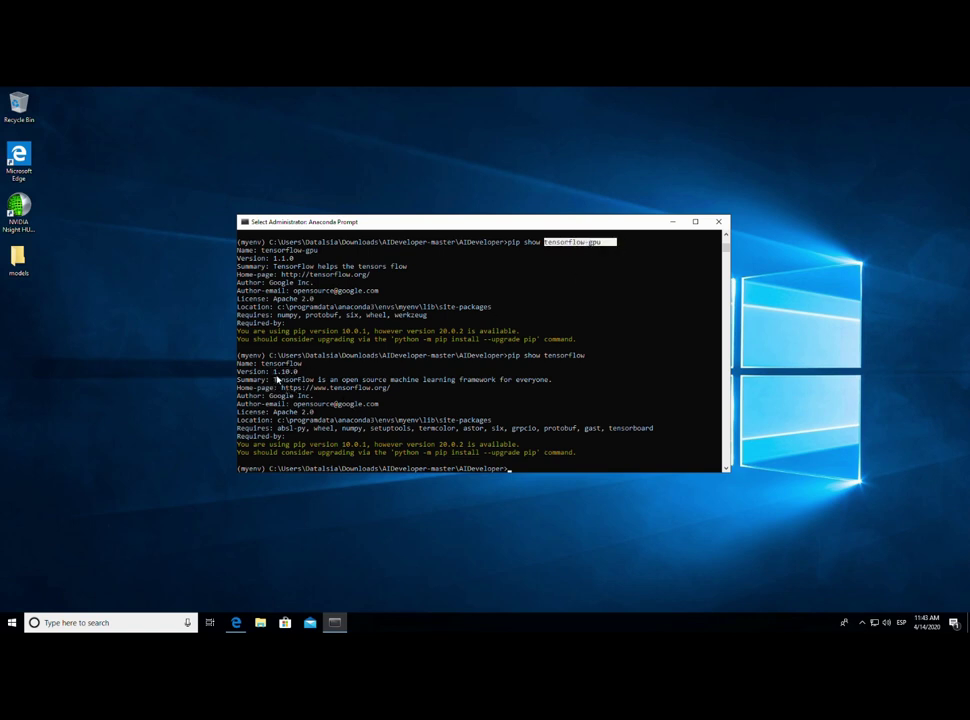
pyautogui.click(275, 372)
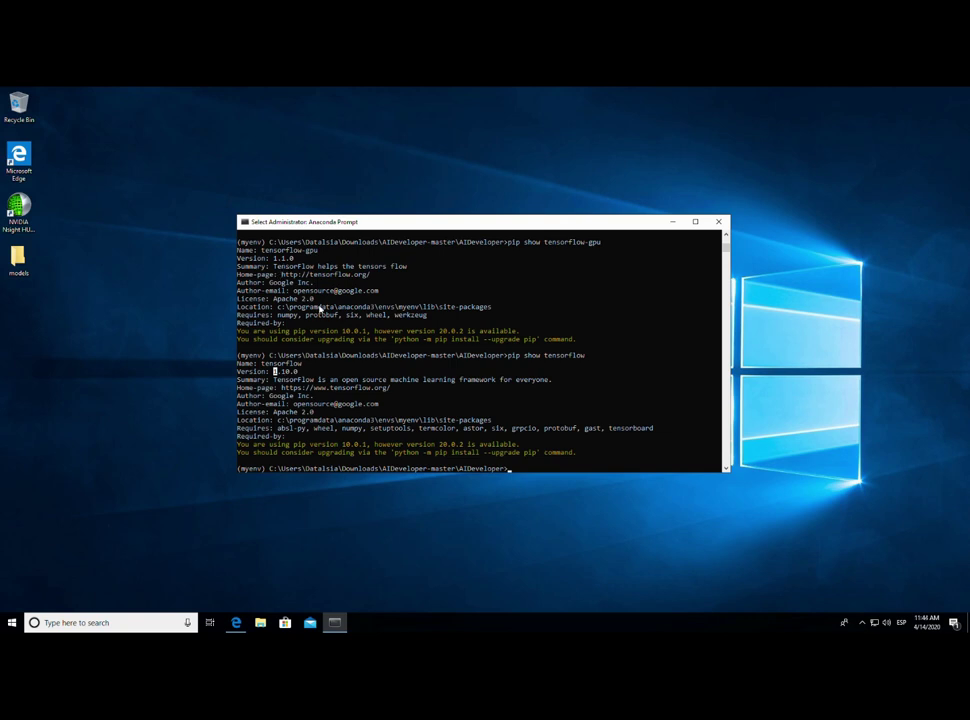
pyautogui.click(421, 373)
# - Uninstall tensorflow-gpu 1.1.0 with pip uninstall tensorflow-gpu, confirming with y
pyautogui.press('Up')
pyautogui.press('Up')
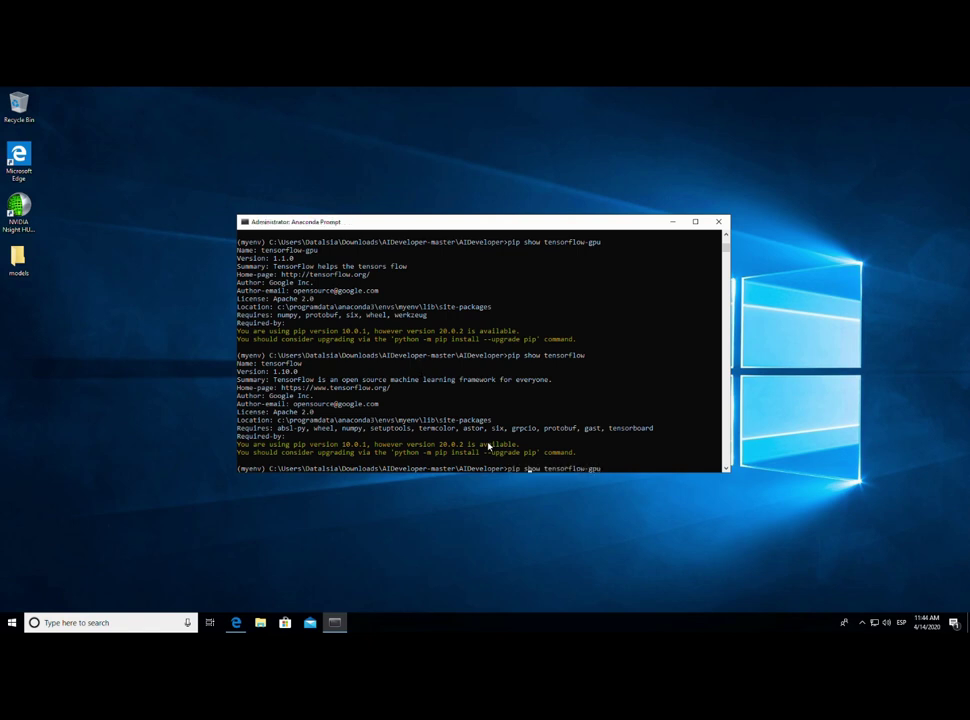
pyautogui.press('BackSpace')
pyautogui.press('BackSpace')
pyautogui.press('BackSpace')
pyautogui.press('BackSpace')
pyautogui.write('uninstall')
pyautogui.press('Return')
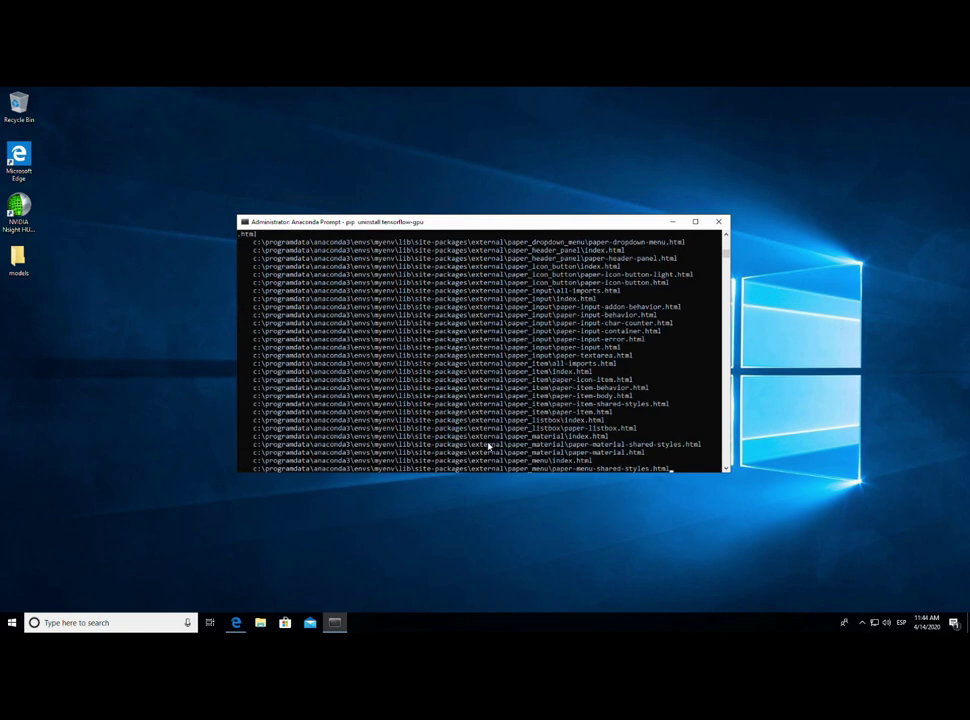
pyautogui.write('y')
pyautogui.press('Return')
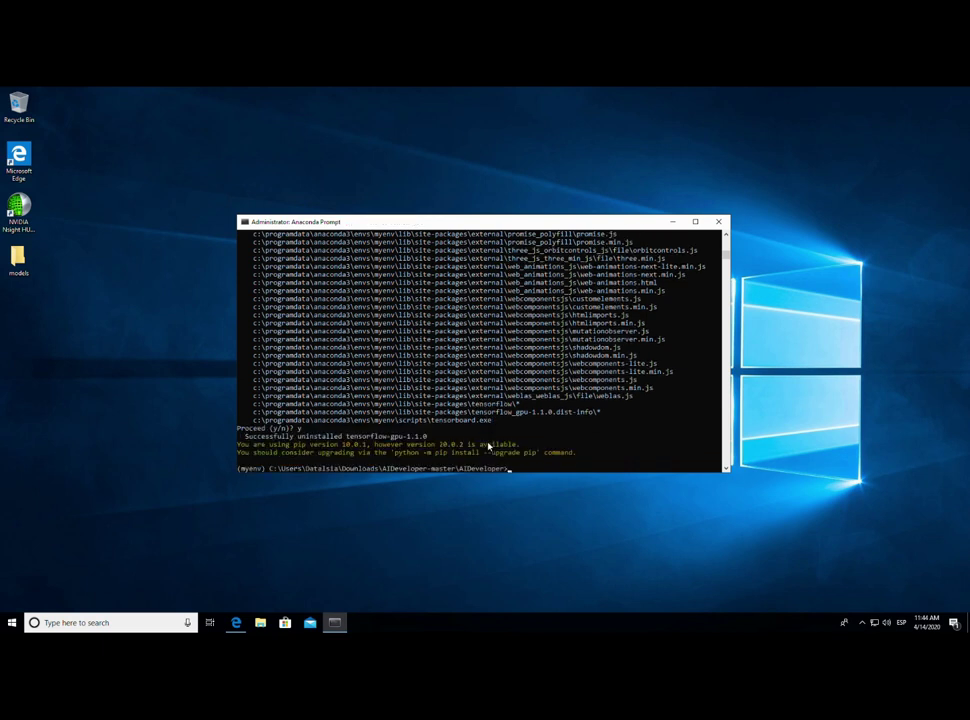
# - Install tensorflow-gpu==1.10.0 with pip, correcting the single '=' typo in the version
pyautogui.press('Up')
pyautogui.press('BackSpace')
pyautogui.press('BackSpace')
pyautogui.write('=1.10.0')
pyautogui.press('Return')
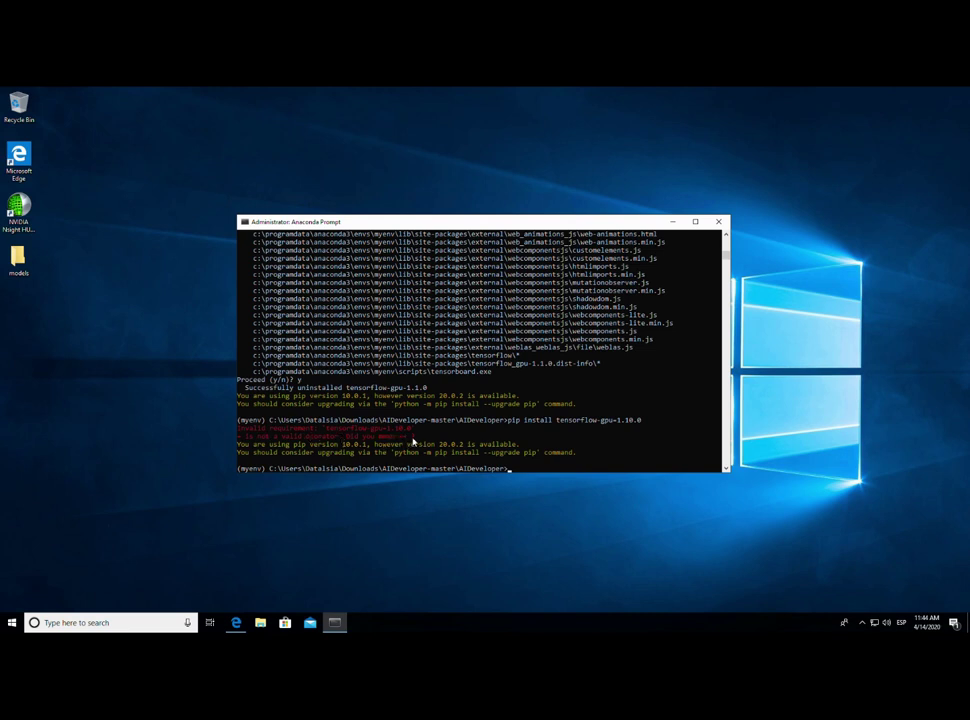
pyautogui.press('Up')
pyautogui.write('=')
pyautogui.press('Right')
pyautogui.press('Return')
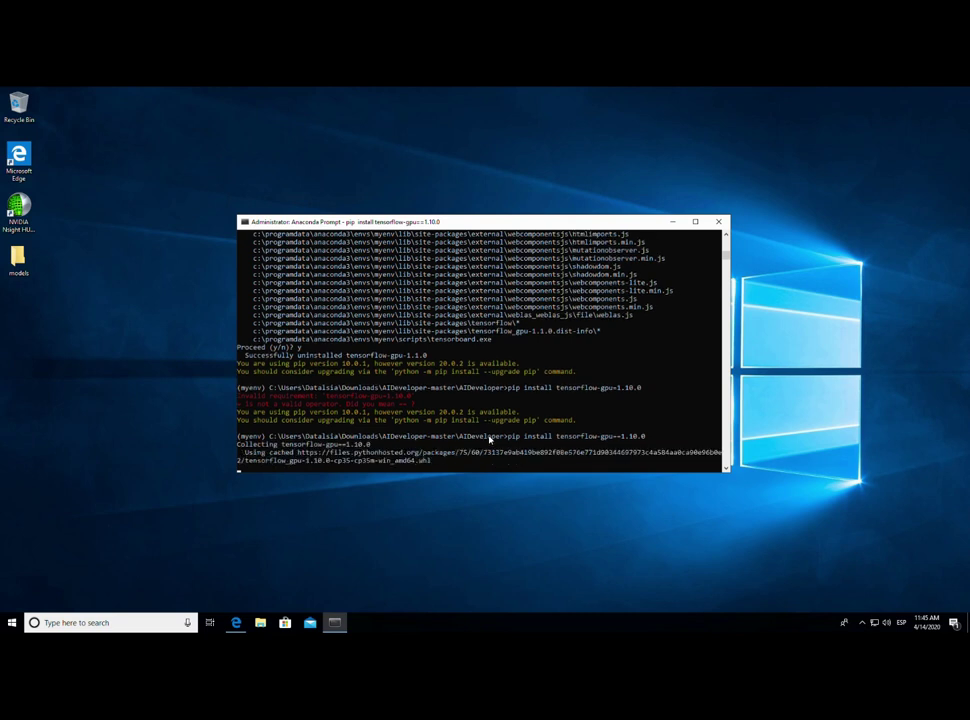
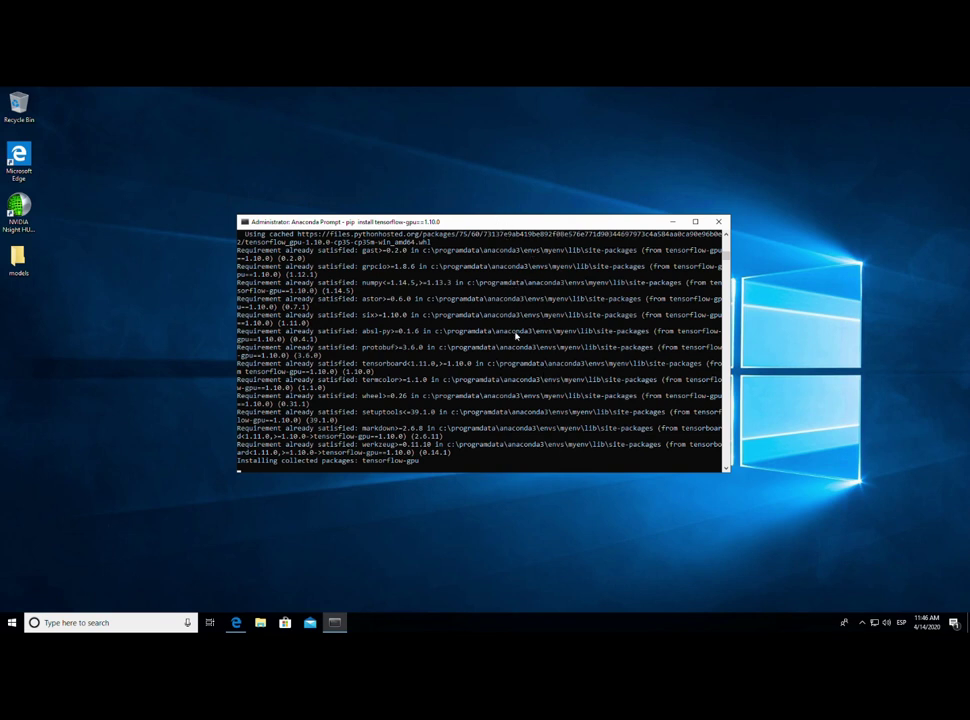
# - Rerun python AIDeveloper.py with GPU TensorFlow, which fails on a missing cudart64_90.dll
pyautogui.click(508, 348)
pyautogui.press('Return')
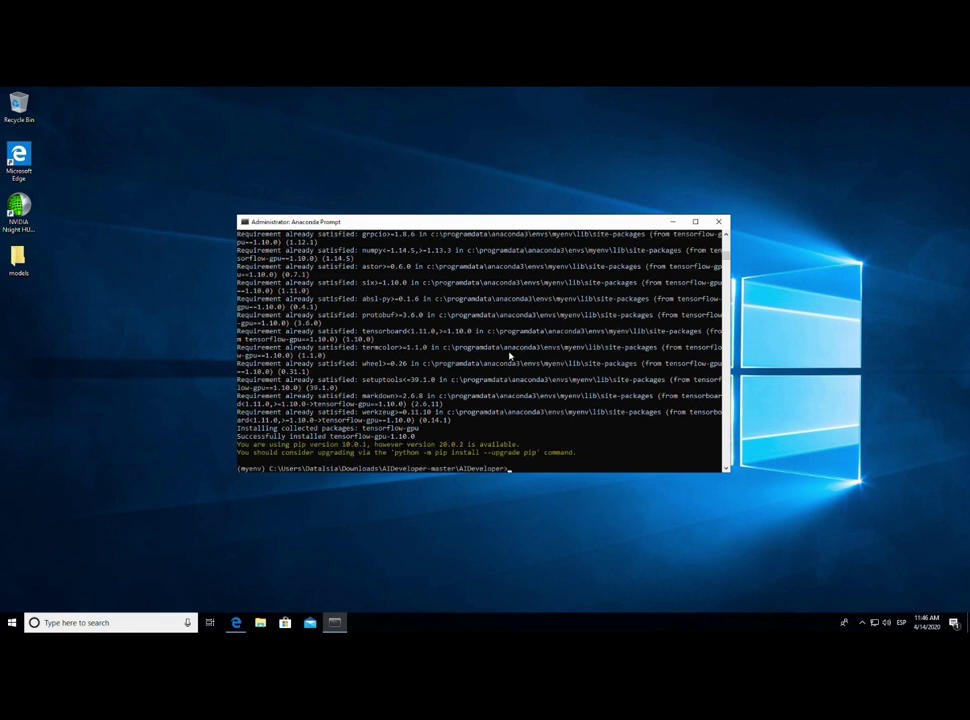
pyautogui.press('Up')
pyautogui.press('Up')
pyautogui.press('Return')
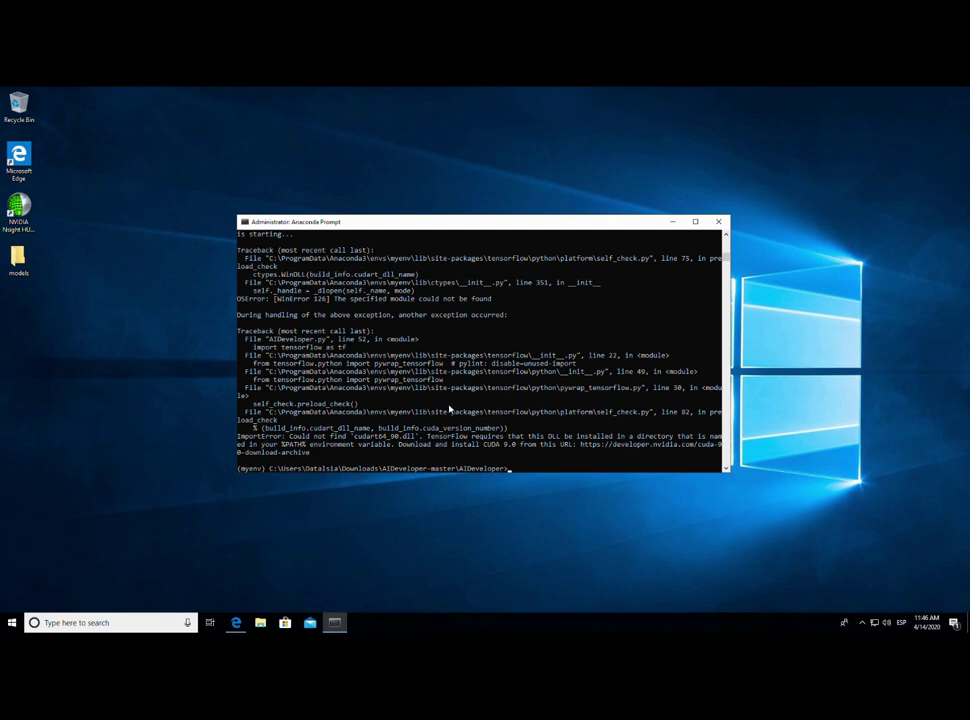
# - Copy the missing cudart64_90.dll file name from the ImportError message
pyautogui.moveTo(353, 437); pyautogui.dragTo(418, 444)
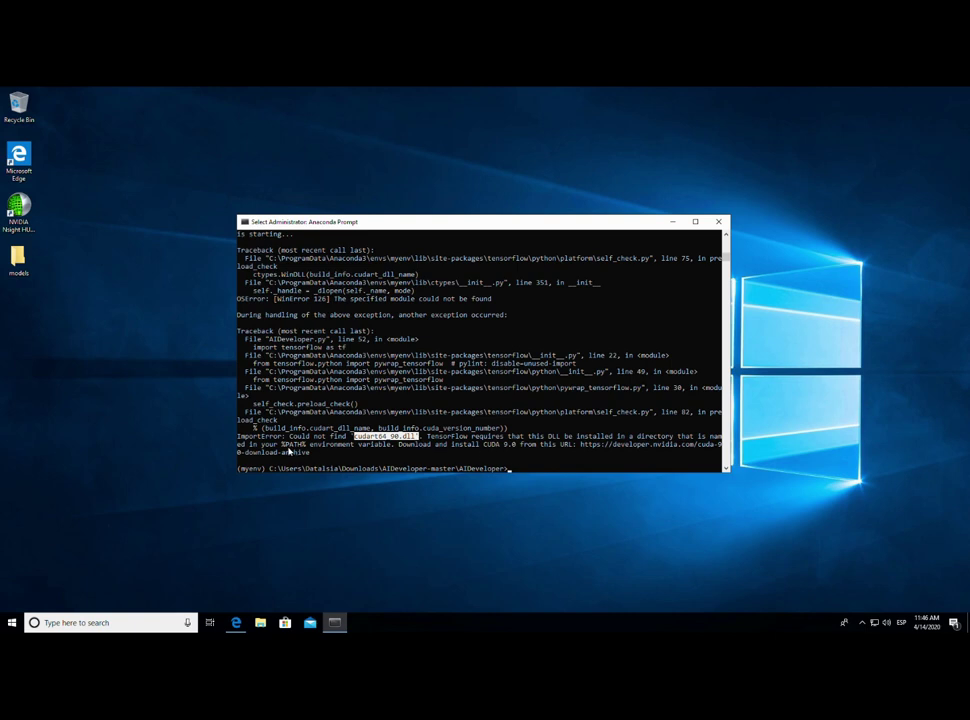
pyautogui.click(288, 446)
pyautogui.click(381, 437)
pyautogui.moveTo(354, 437); pyautogui.dragTo(415, 445)
pyautogui.hotkey('ctrl', 'c')
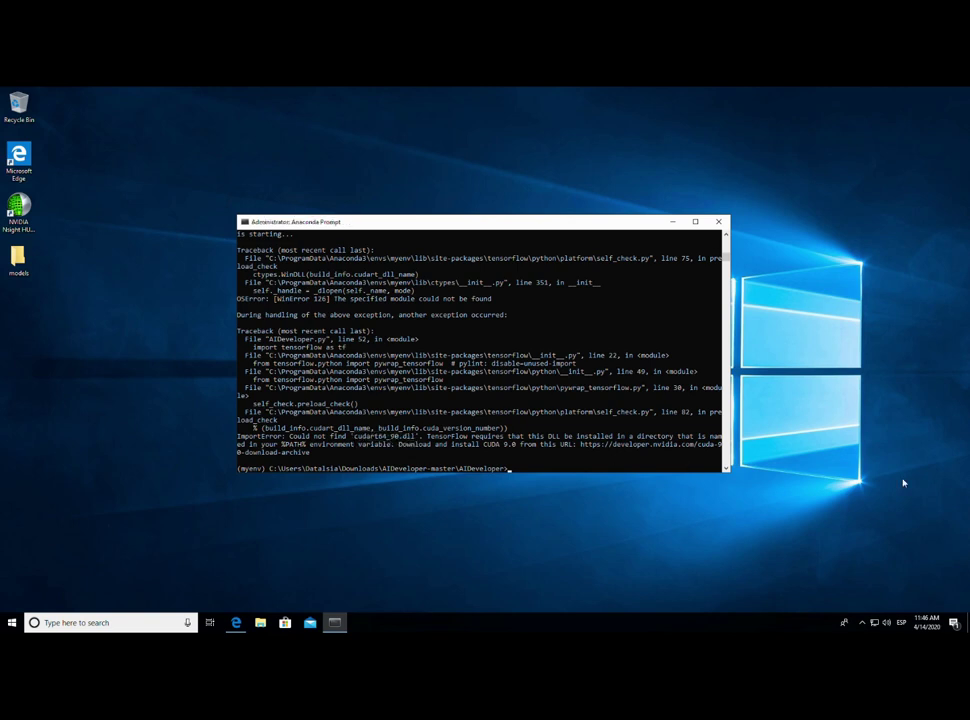
pyautogui.click(260, 622)
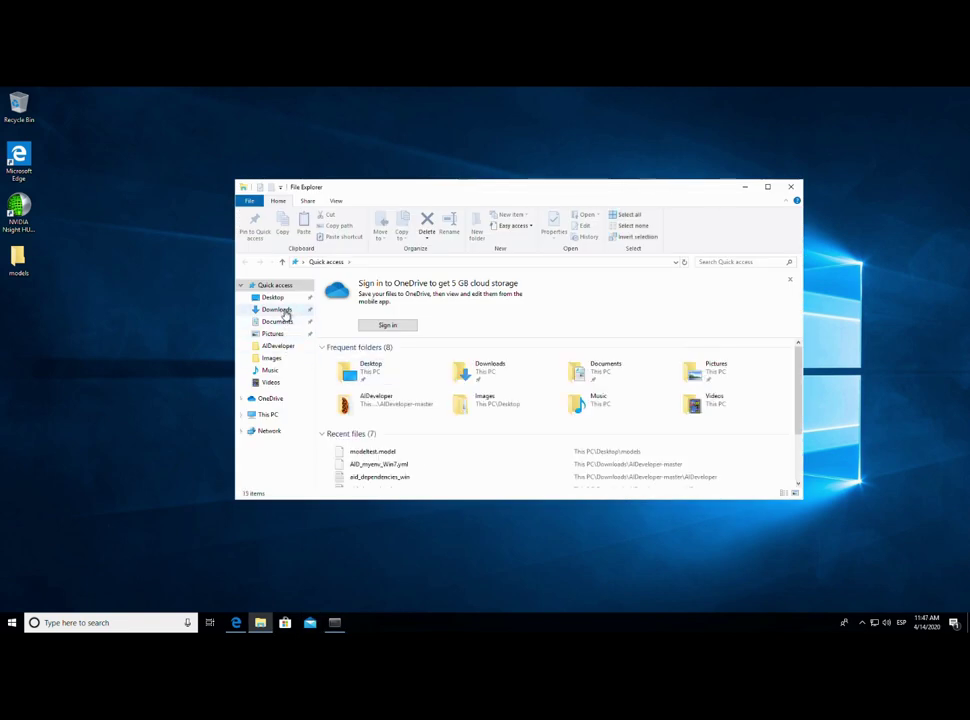
# - Search C:\Program Files for cudart64_90.dll
pyautogui.click(280, 422)
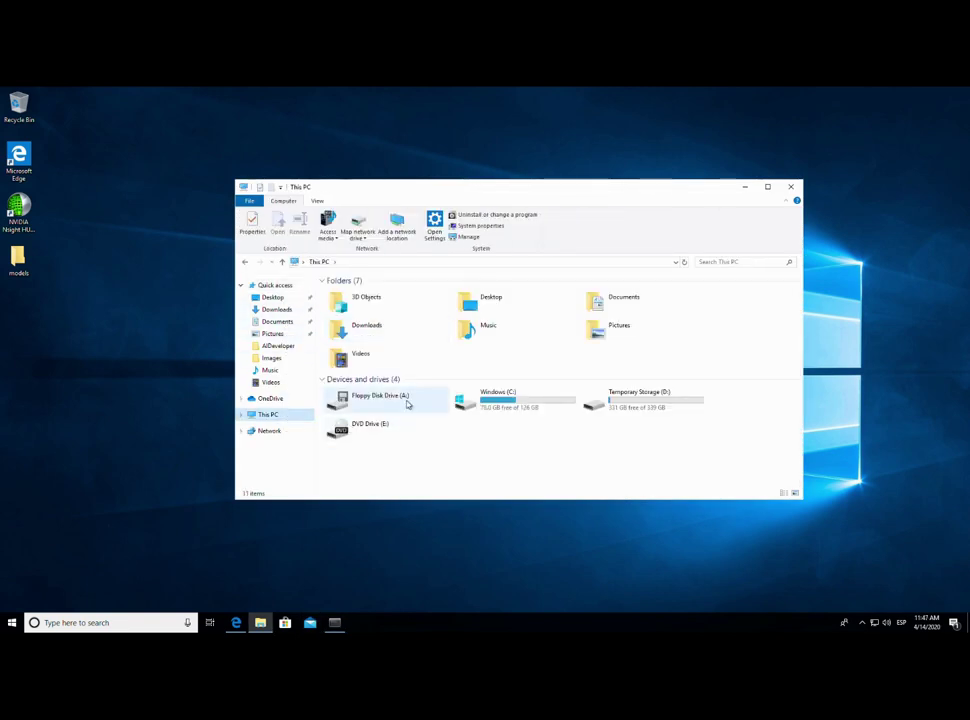
pyautogui.doubleClick(515, 405)
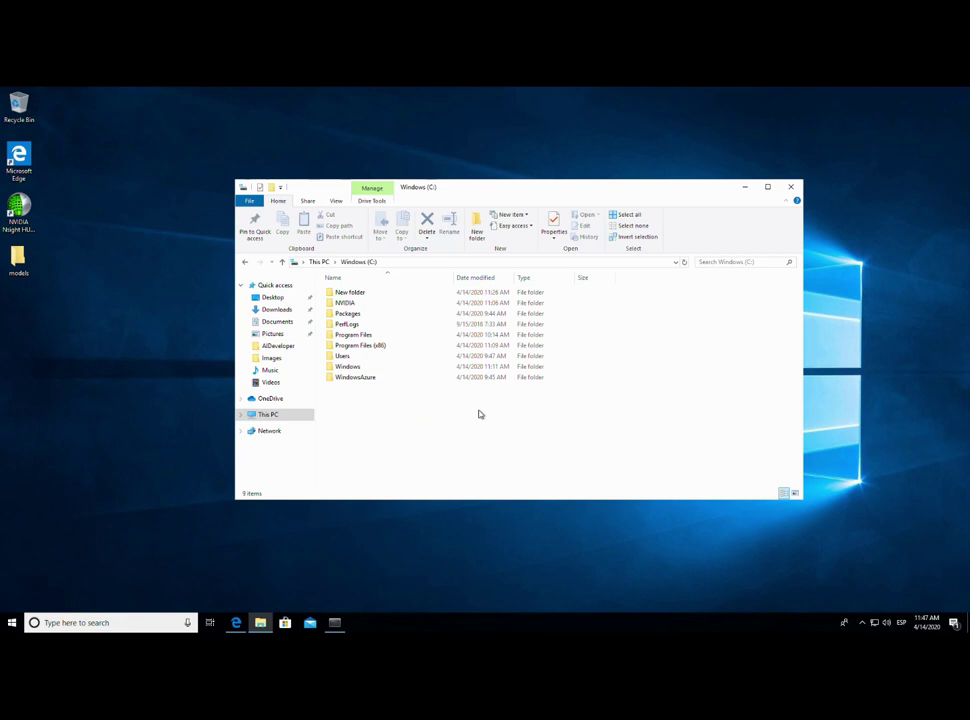
pyautogui.doubleClick(379, 336)
pyautogui.click(748, 262)
pyautogui.rightClick(748, 263)
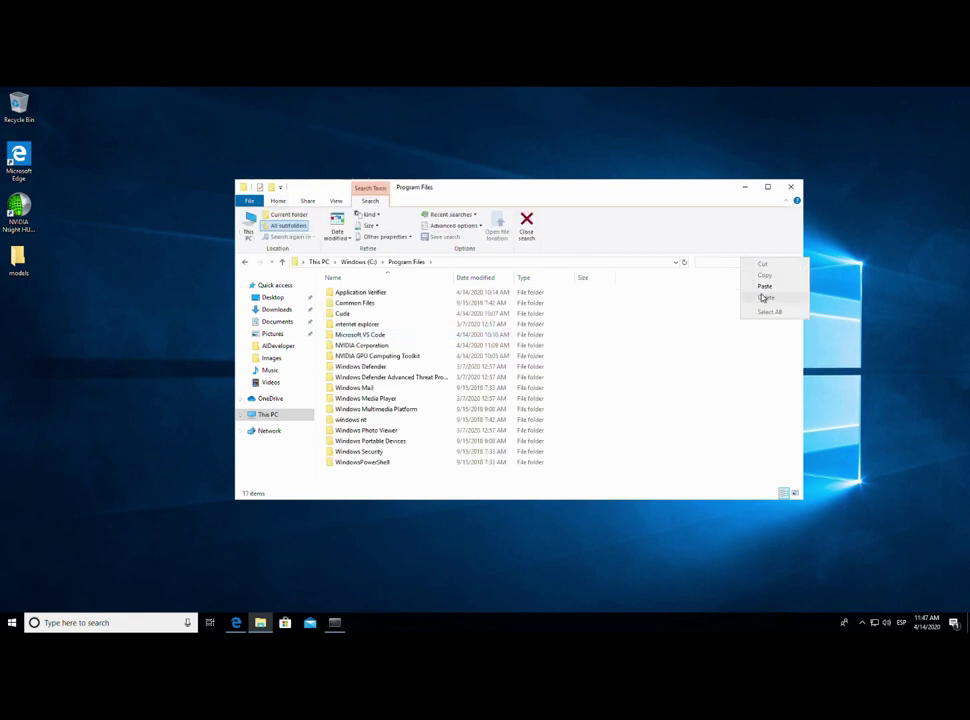
pyautogui.click(762, 288)
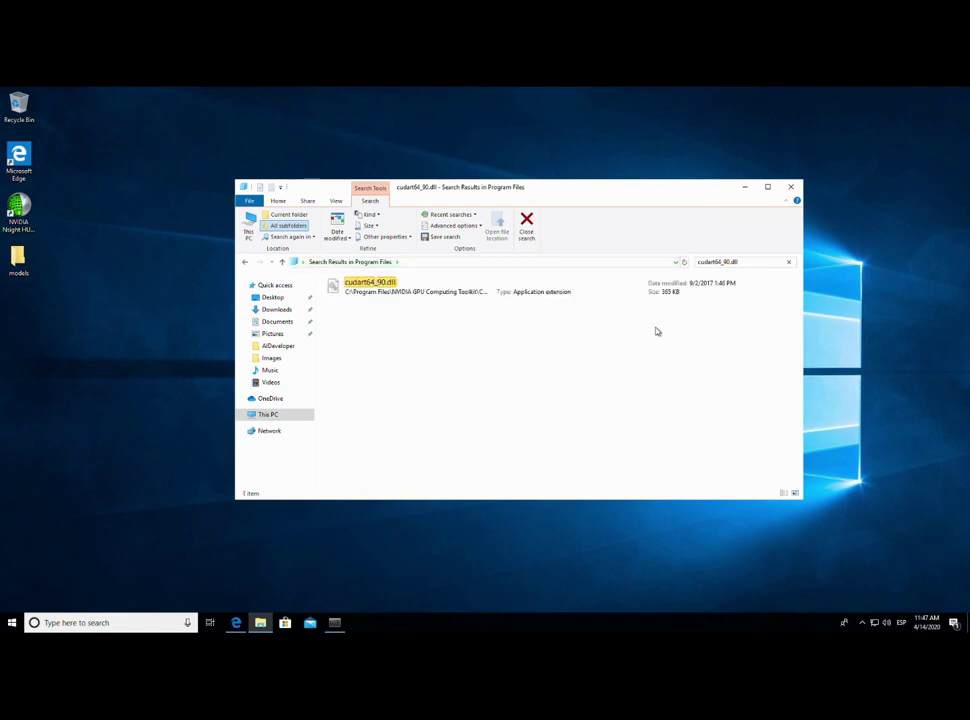
# - Open the DLL's CUDA v9.0 bin folder, copy its path, and close Explorer
pyautogui.rightClick(431, 290)
pyautogui.click(485, 421)
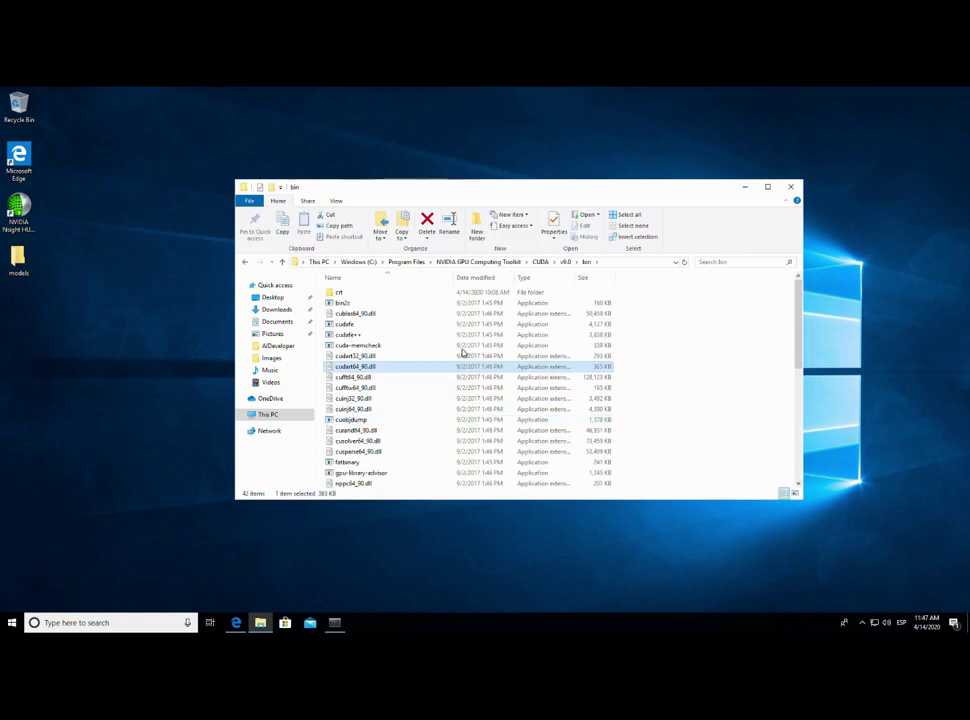
pyautogui.click(612, 264)
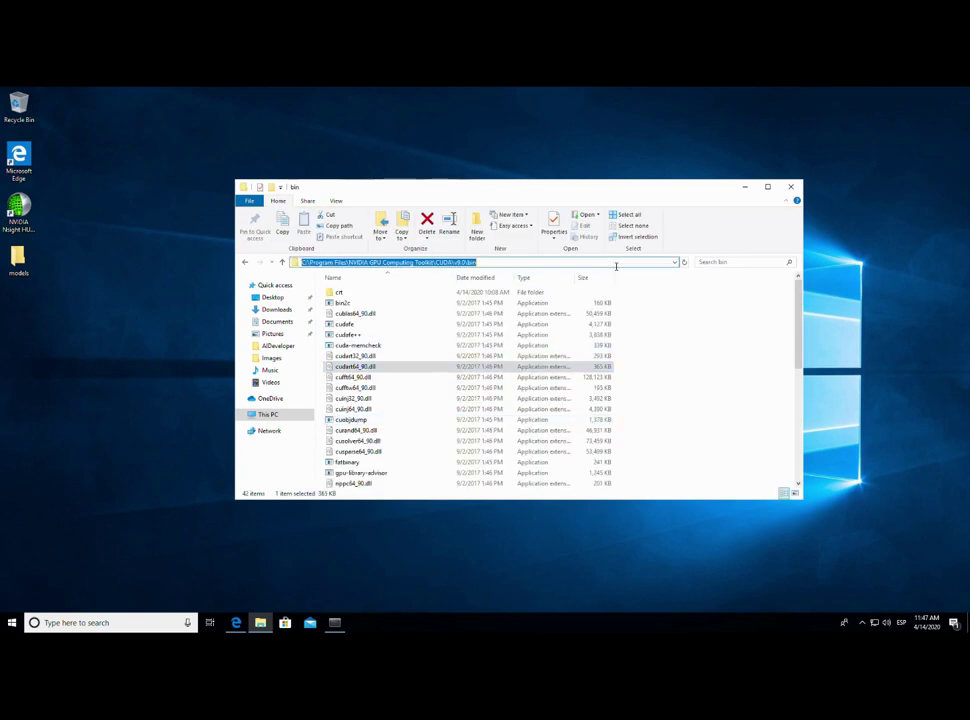
pyautogui.rightClick(512, 265)
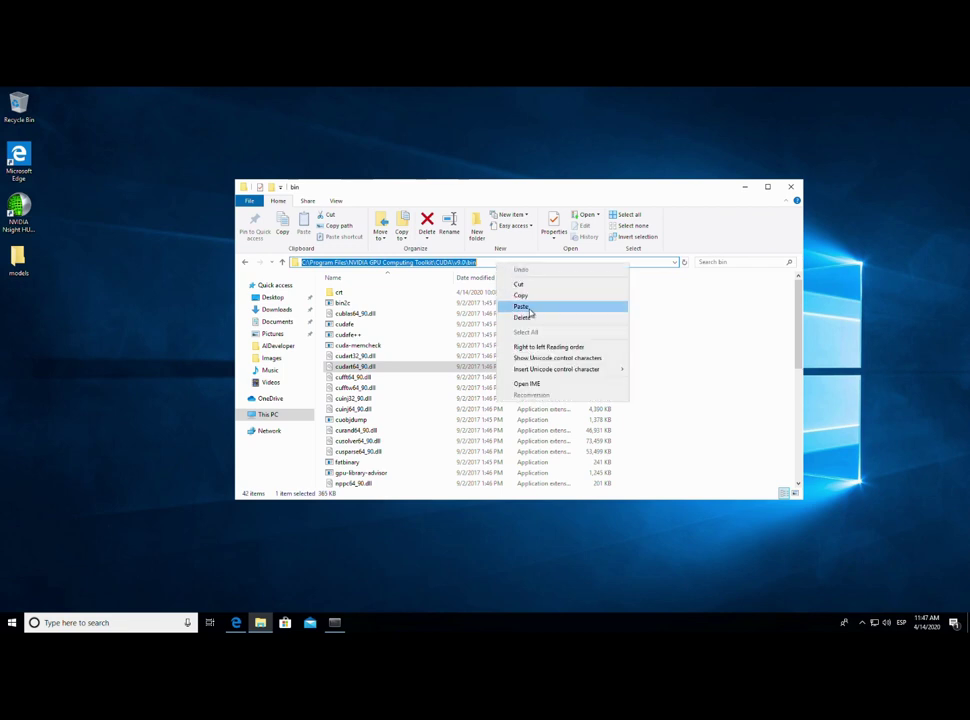
pyautogui.click(534, 298)
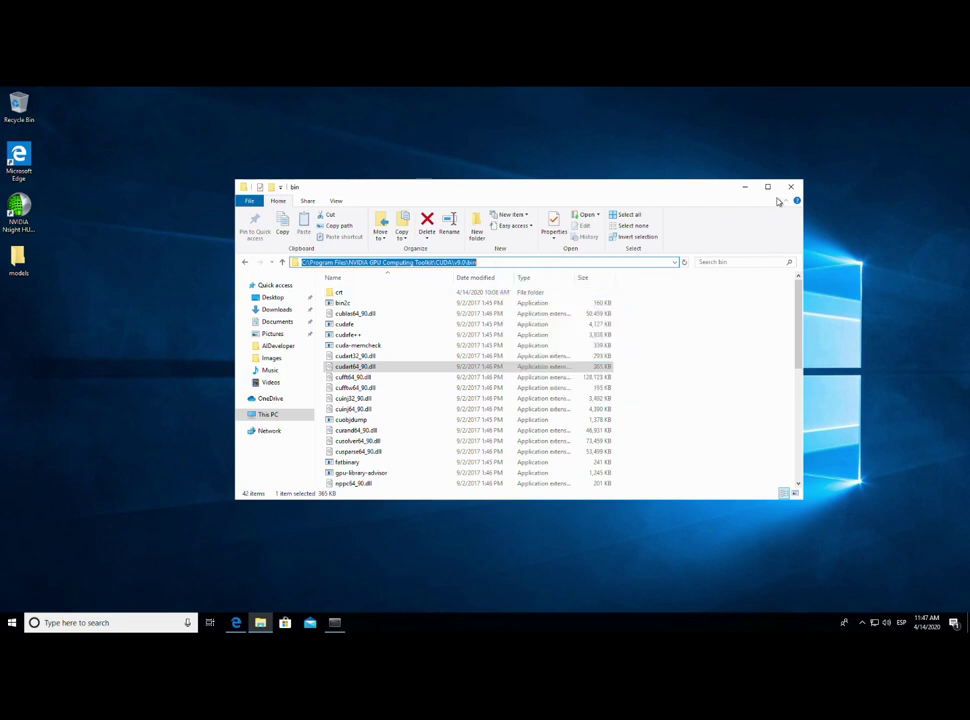
pyautogui.click(789, 189)
# - Open the Environment Variables window through a Windows 'path' search
pyautogui.click(132, 625)
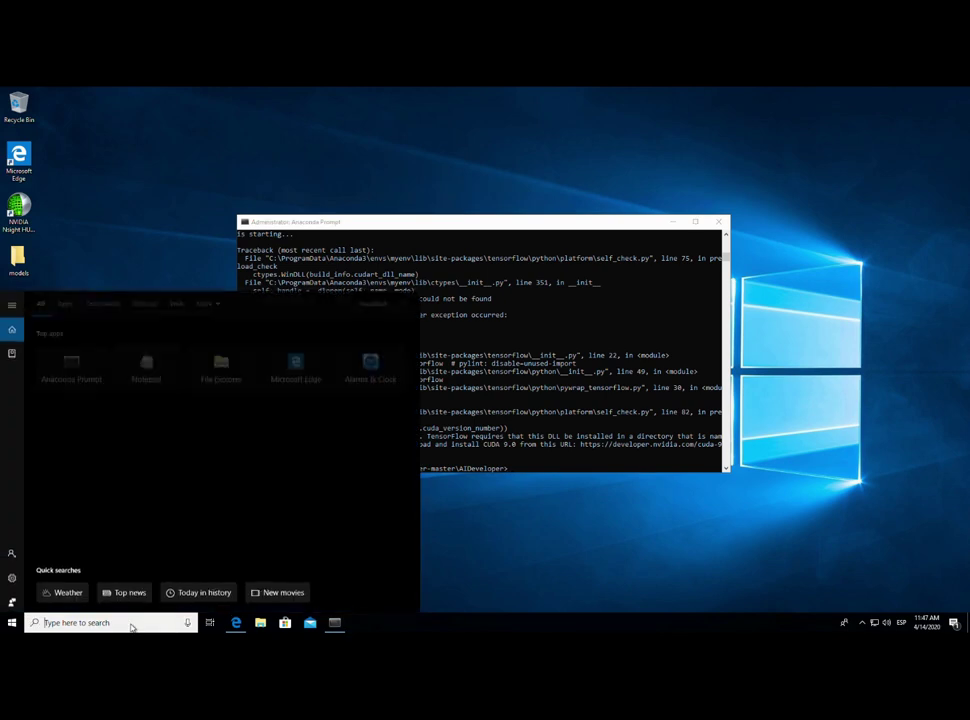
pyautogui.write('path')
pyautogui.press('Return')
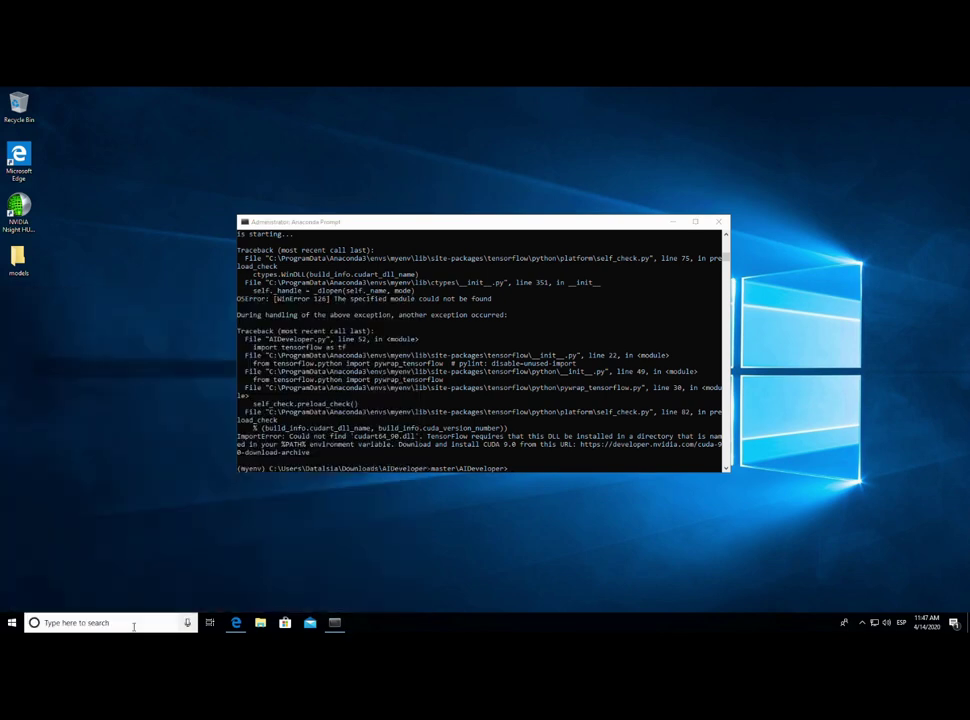
pyautogui.click(259, 377)
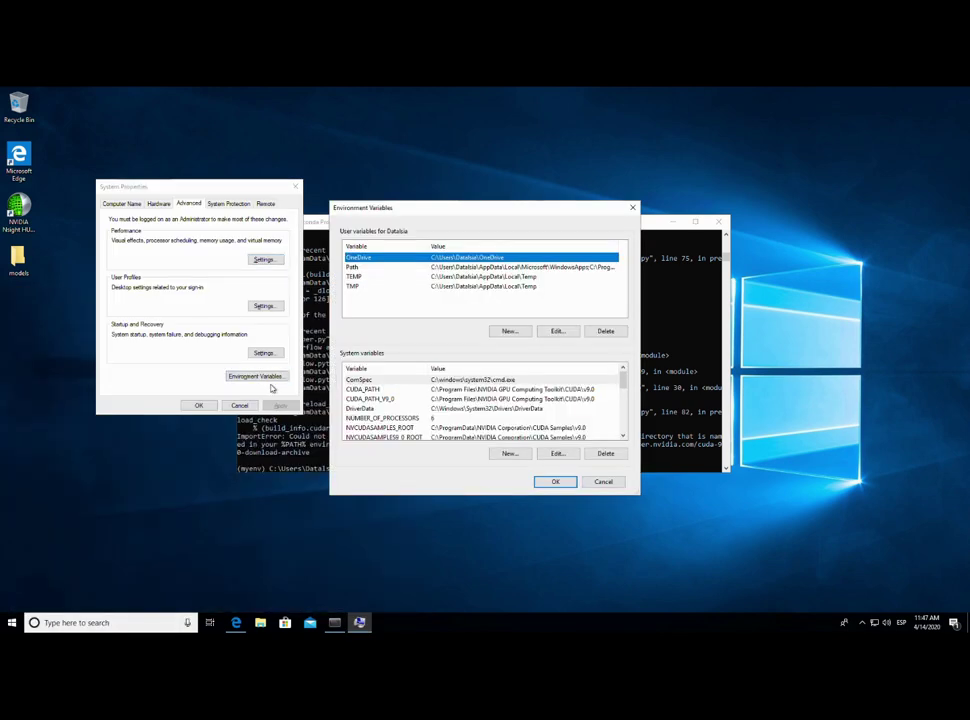
# - Add the CUDA v9.0 bin folder path as a new user Path entry
pyautogui.doubleClick(381, 271)
pyautogui.click(429, 277)
pyautogui.doubleClick(429, 277)
pyautogui.click(429, 277)
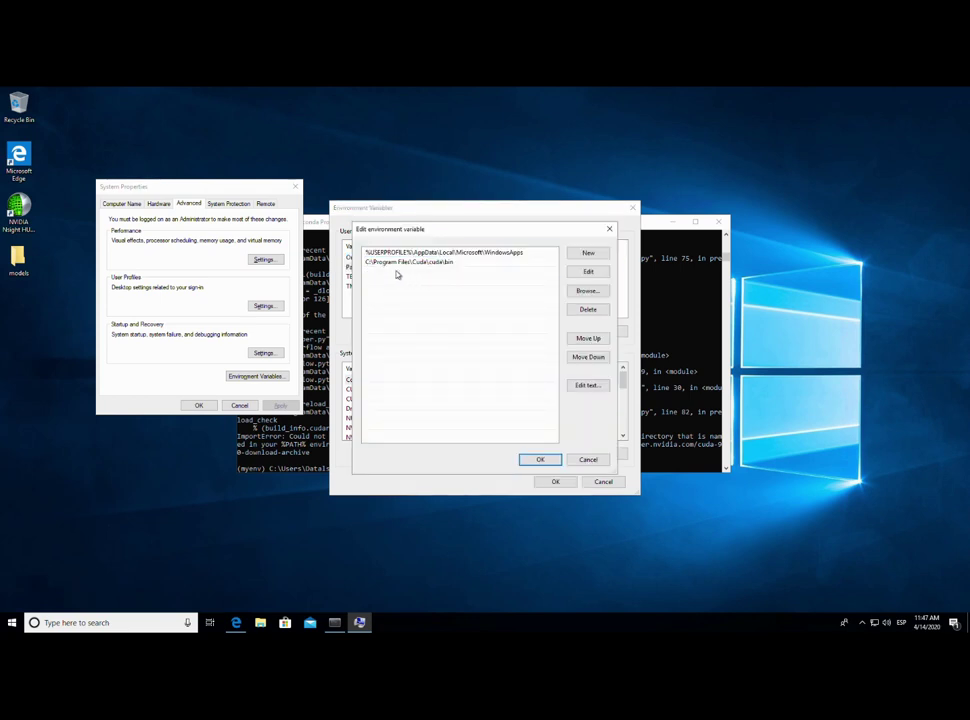
pyautogui.doubleClick(397, 279)
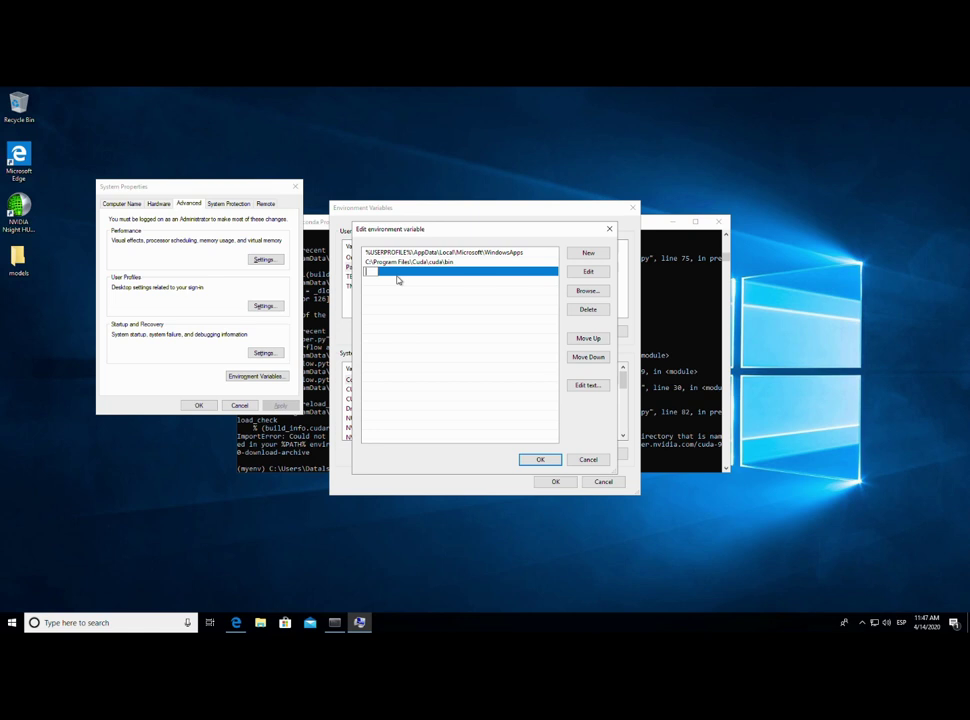
pyautogui.hotkey('ctrl', 'v')
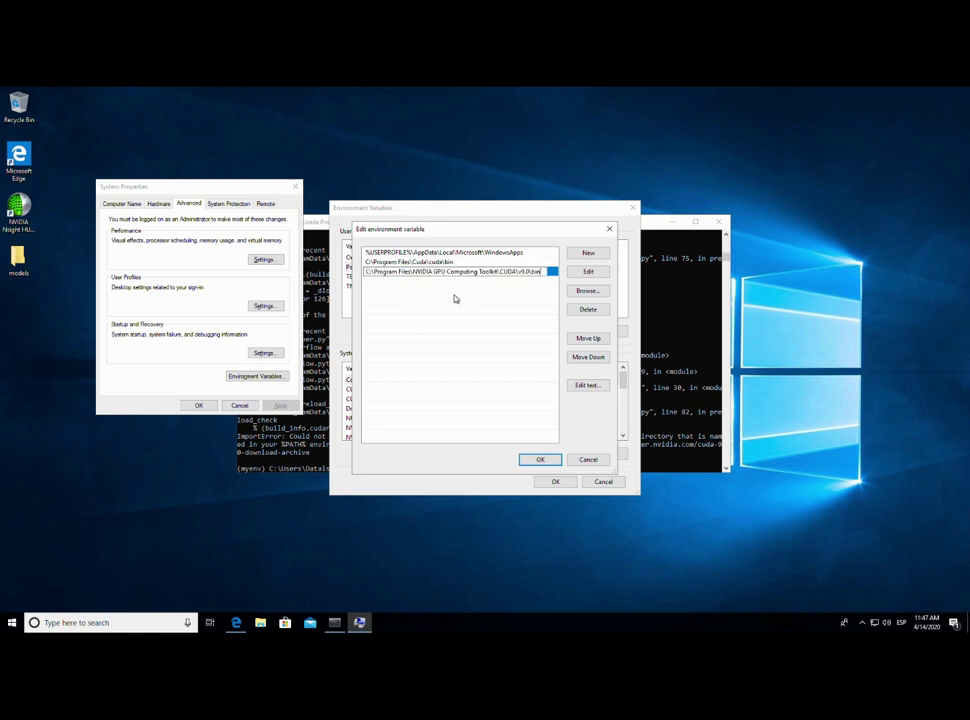
pyautogui.click(540, 459)
# - Add the CUDA bin path to the system Path and close all settings dialogs
pyautogui.scroll(-2, 390, 409)
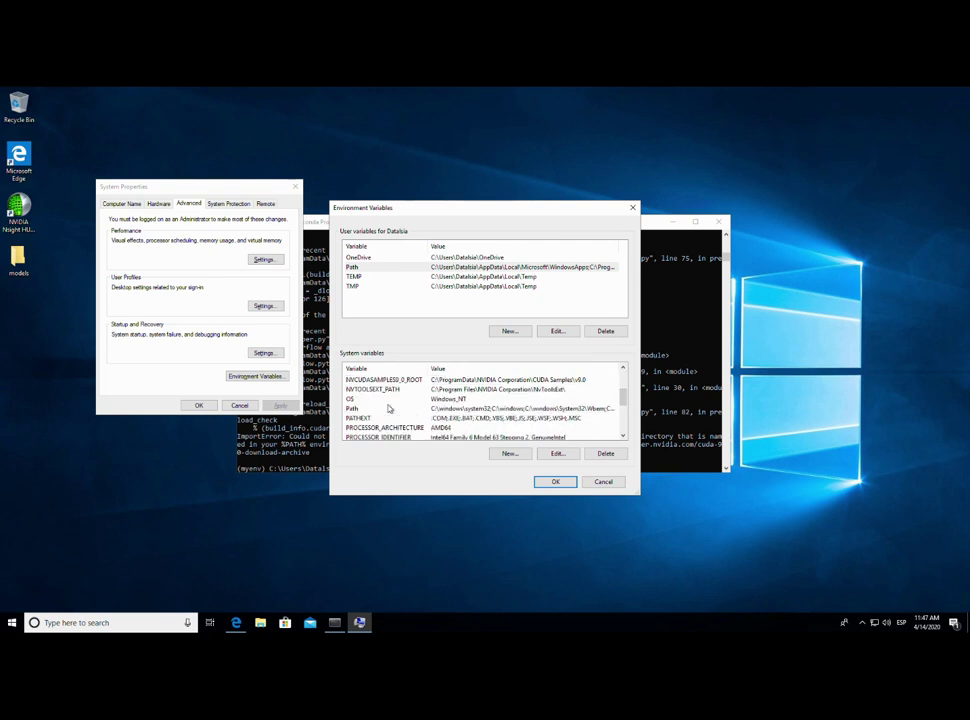
pyautogui.doubleClick(384, 408)
pyautogui.doubleClick(416, 337)
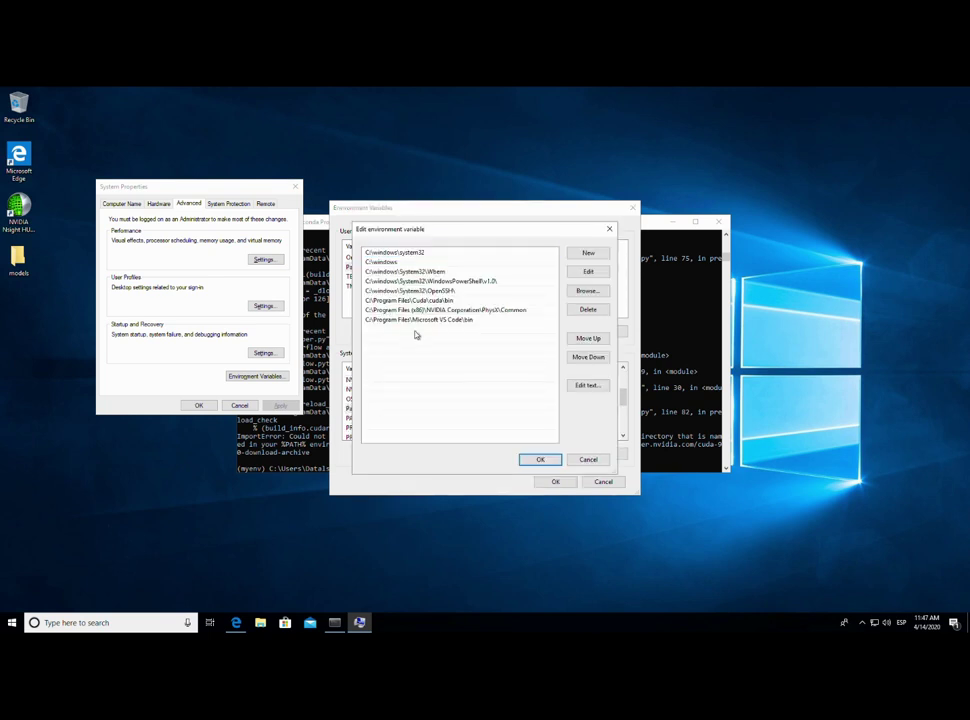
pyautogui.hotkey('ctrl', 'v')
pyautogui.click(540, 459)
pyautogui.click(556, 481)
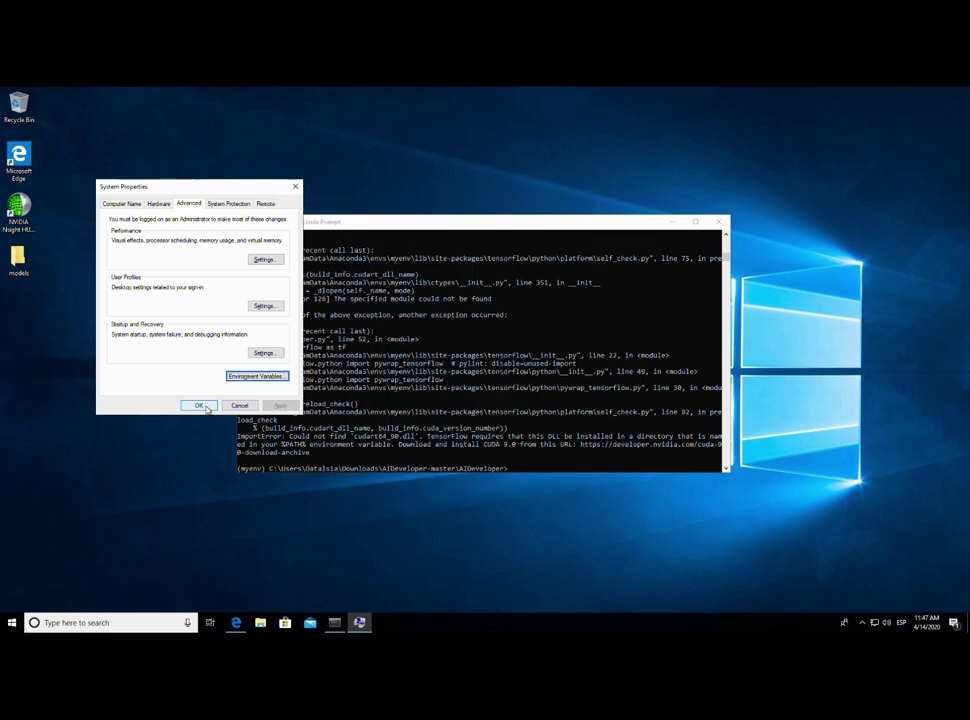
pyautogui.click(198, 405)
pyautogui.click(525, 396)
# - Rerun AIDeveloper.py in the old console, then close that console
pyautogui.press('Up')
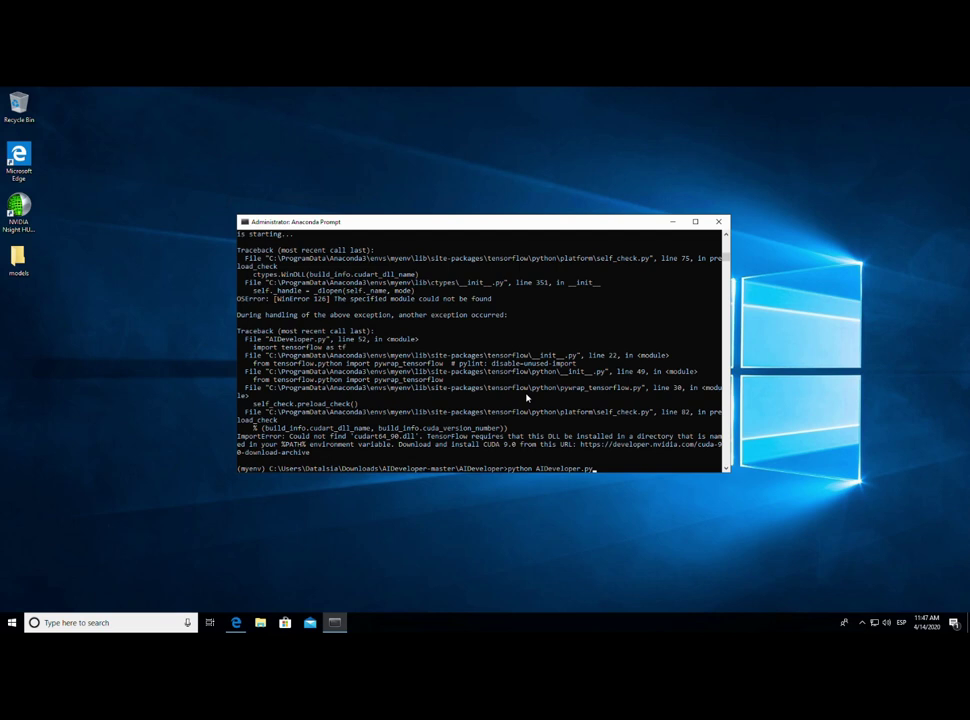
pyautogui.press('Return')
pyautogui.moveTo(580, 223); pyautogui.dragTo(641, 228)
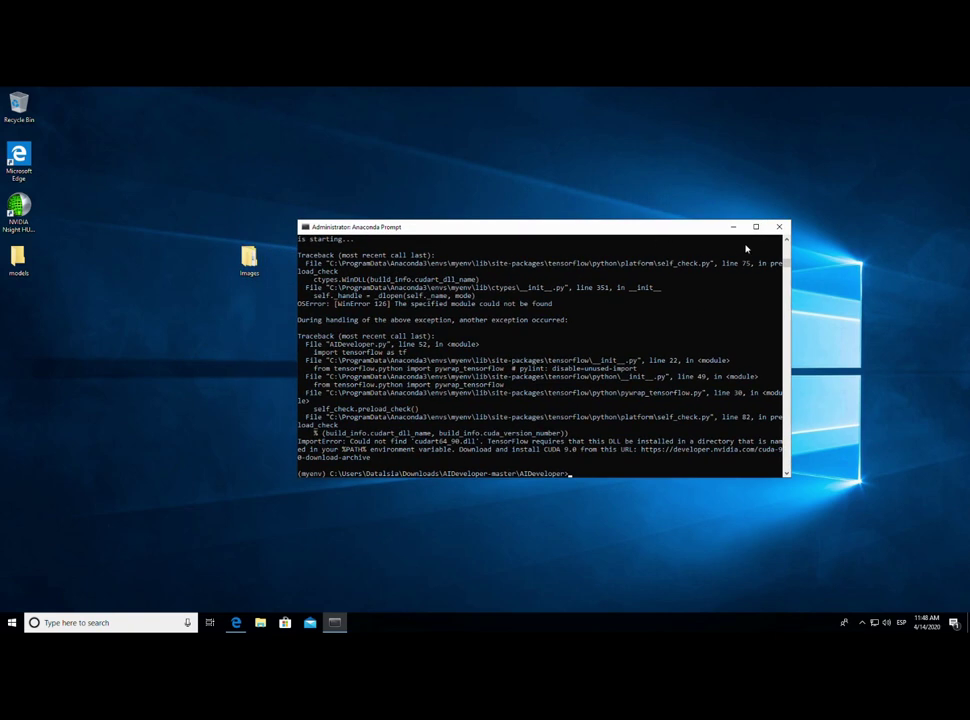
pyautogui.click(779, 227)
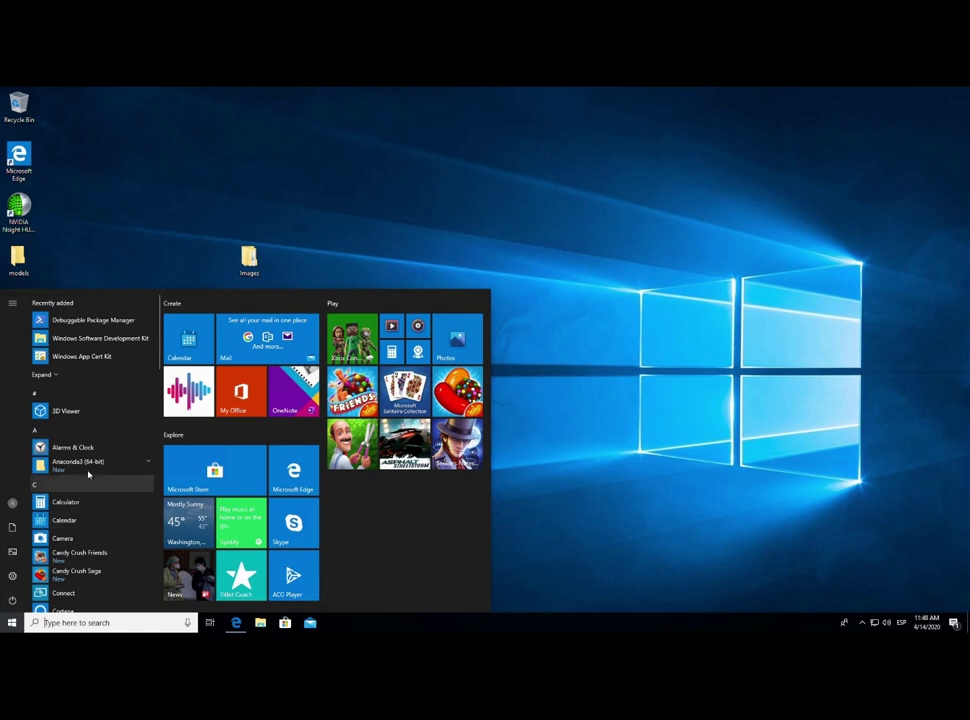
# - Start a fresh Anaconda Prompt and activate the myenv environment
pyautogui.click(60, 462)
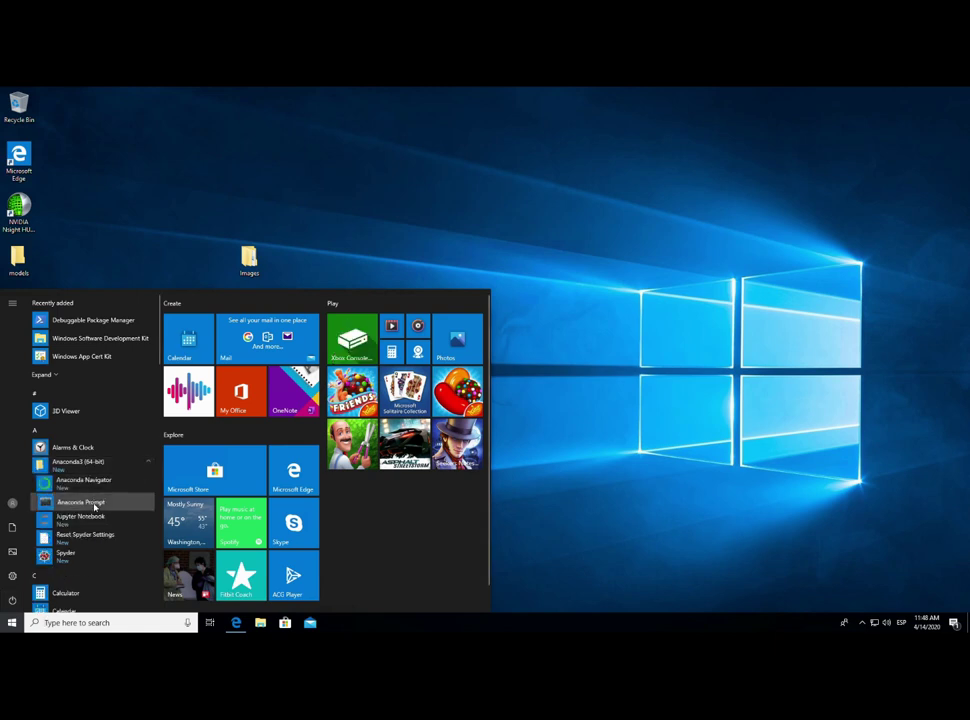
pyautogui.click(94, 503)
pyautogui.moveTo(381, 221); pyautogui.dragTo(579, 307)
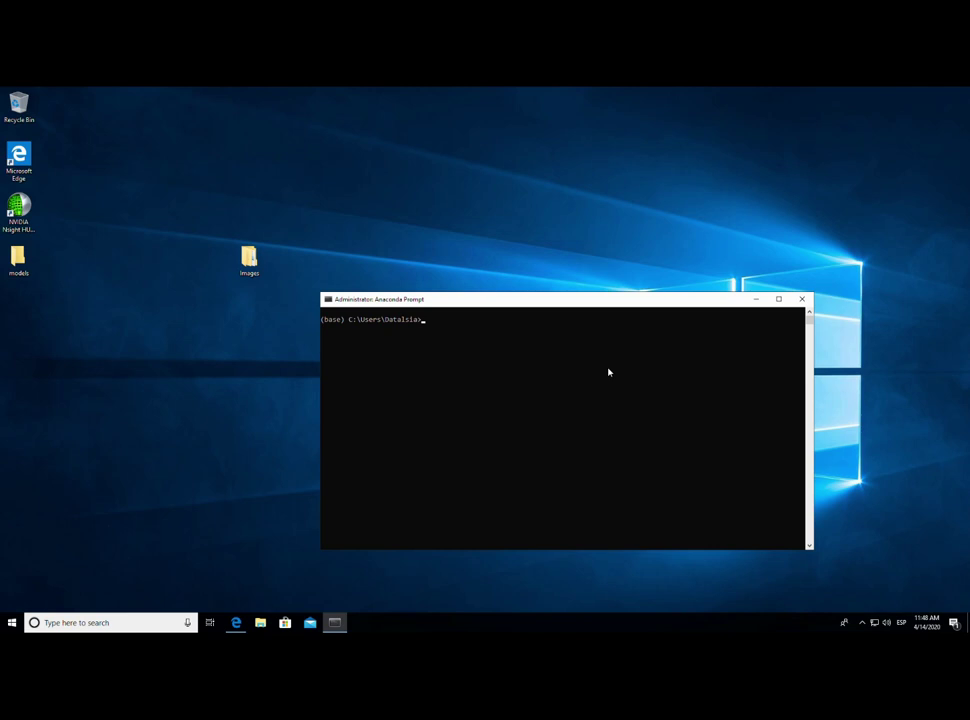
pyautogui.write('conda activate myenv')
pyautogui.press('Return')
# - Navigate into the Downloads folder, listing contents with dir
pyautogui.write('dir')
pyautogui.press('Return')
pyautogui.write('cd ')
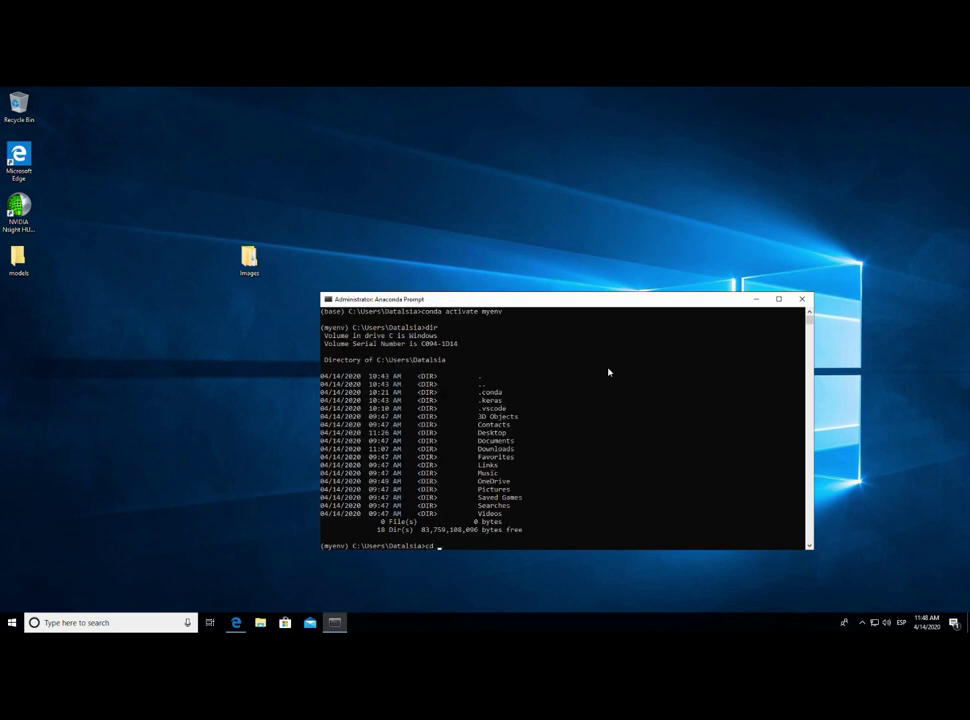
pyautogui.write('don')
pyautogui.press('Return')
pyautogui.write('cd Downloads')
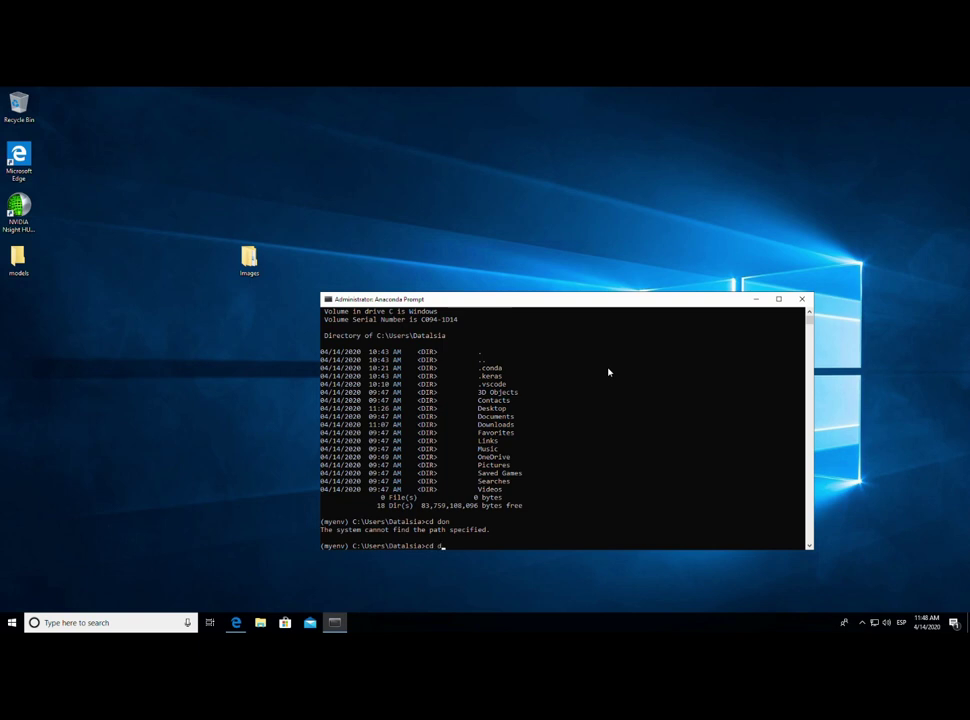
pyautogui.press('Return')
pyautogui.write('dir')
pyautogui.press('Return')
# - Move into AIDeveloper-master and then the inner AIDeveloper folder
pyautogui.write('cd AIDeveloper-master')
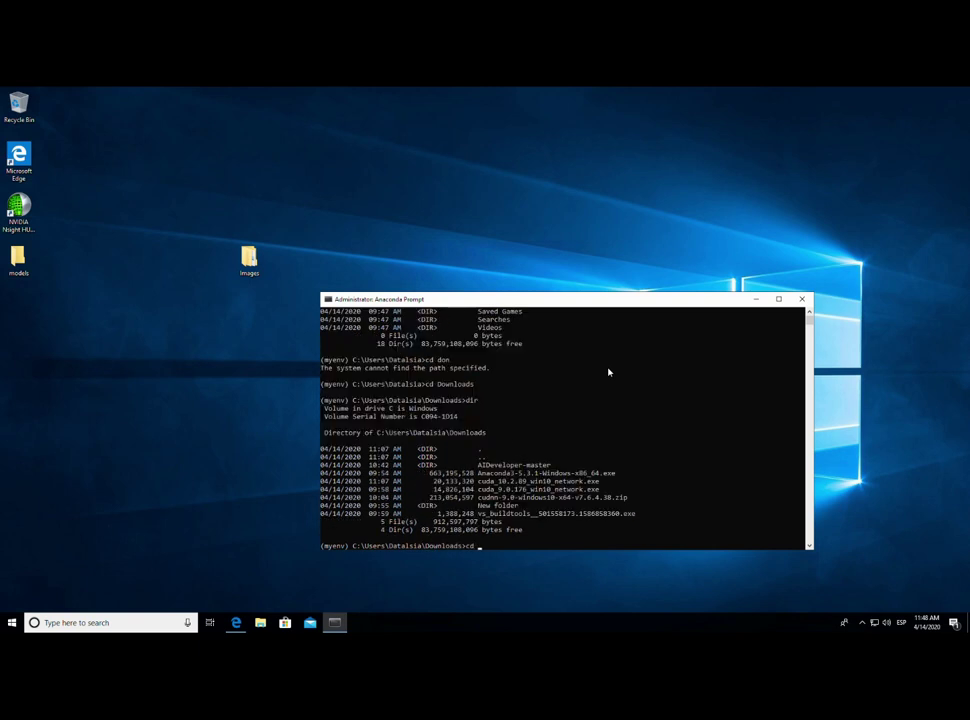
pyautogui.press('Return')
pyautogui.write('dir')
pyautogui.press('Return')
pyautogui.write('cd AIDeveloper')
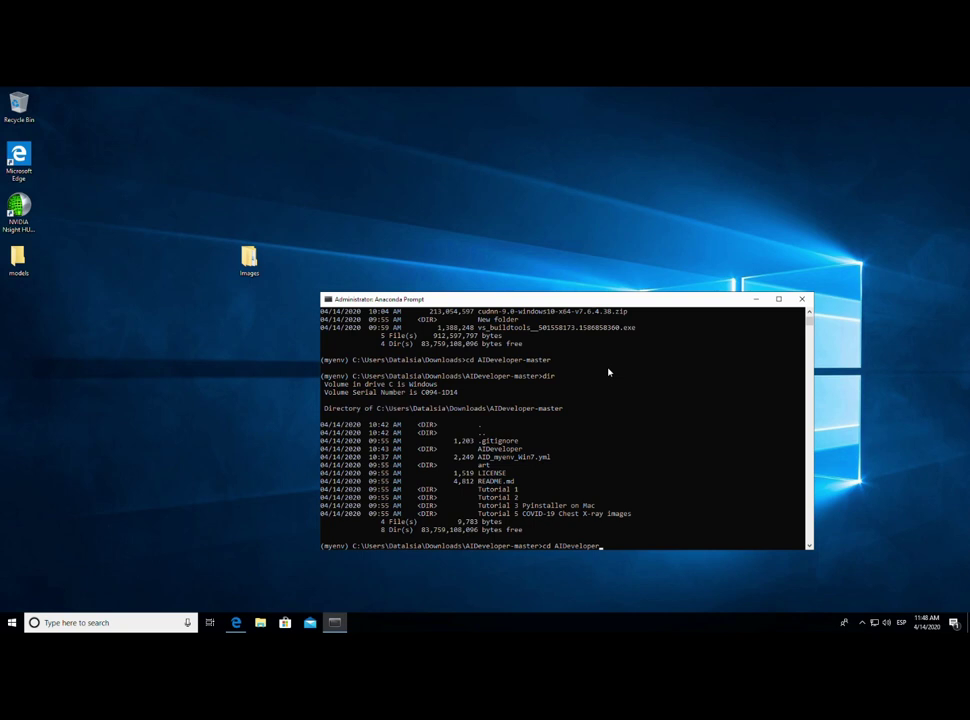
pyautogui.press('Return')
pyautogui.write('dir')
# - Run python AIDeveloper.py from the AIDeveloper folder
pyautogui.press('Return')
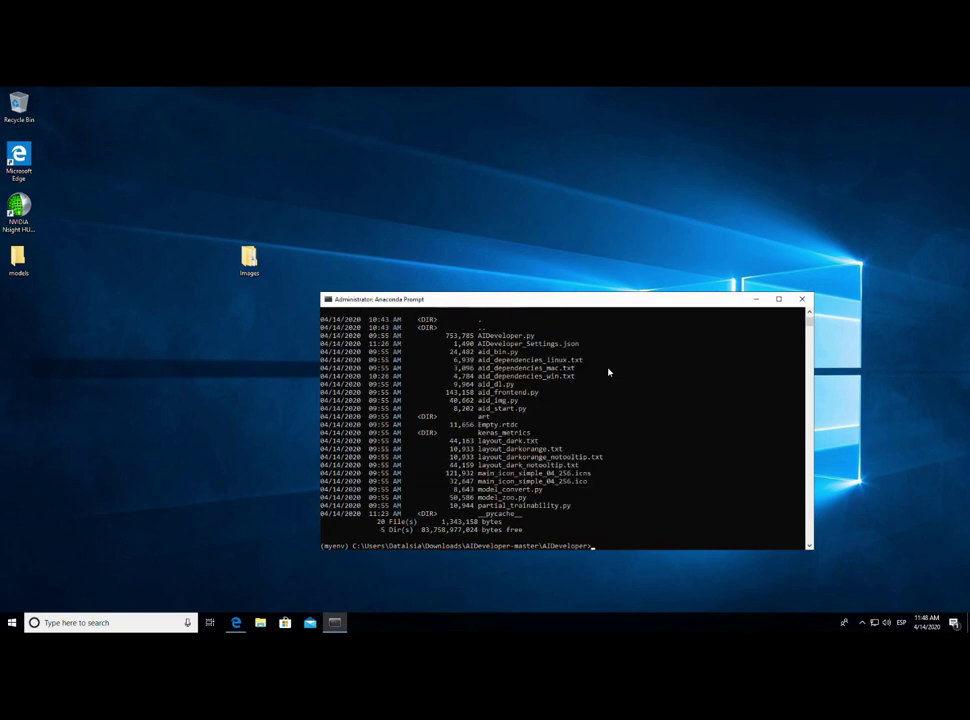
pyautogui.write('pythin')
pyautogui.press('BackSpace')
pyautogui.press('BackSpace')
pyautogui.write('on AIDeveloper.py')
pyautogui.press('Return')
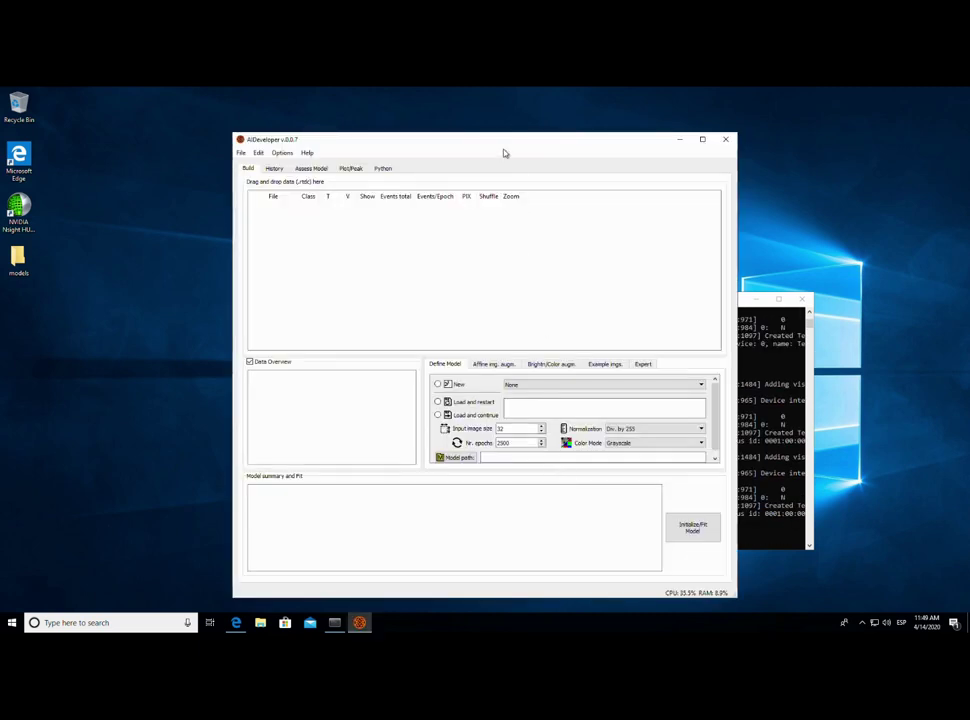
# - Move the AIDeveloper window aside and scroll through the console startup log
pyautogui.moveTo(504, 150); pyautogui.dragTo(388, 146)
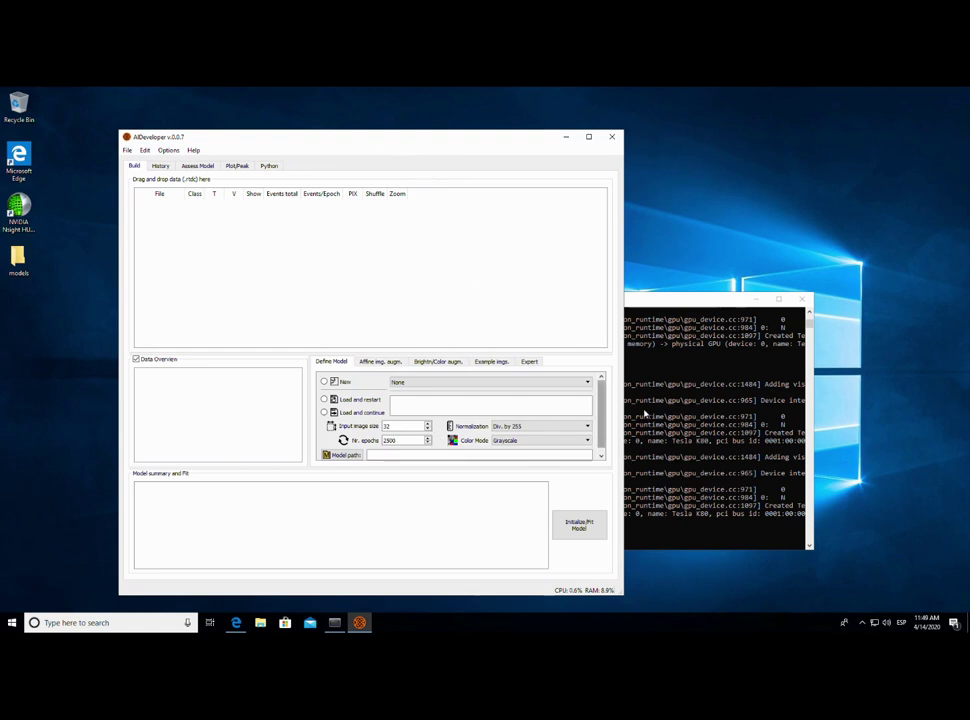
pyautogui.click(689, 445)
pyautogui.scroll(15, 642, 455)
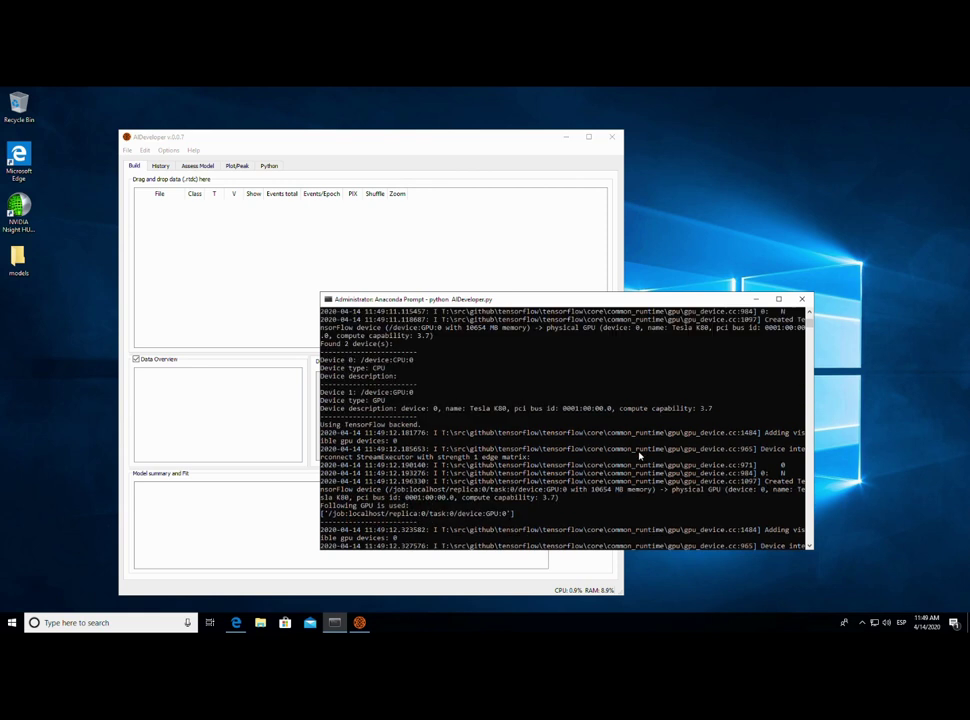
pyautogui.scroll(3, 643, 440)
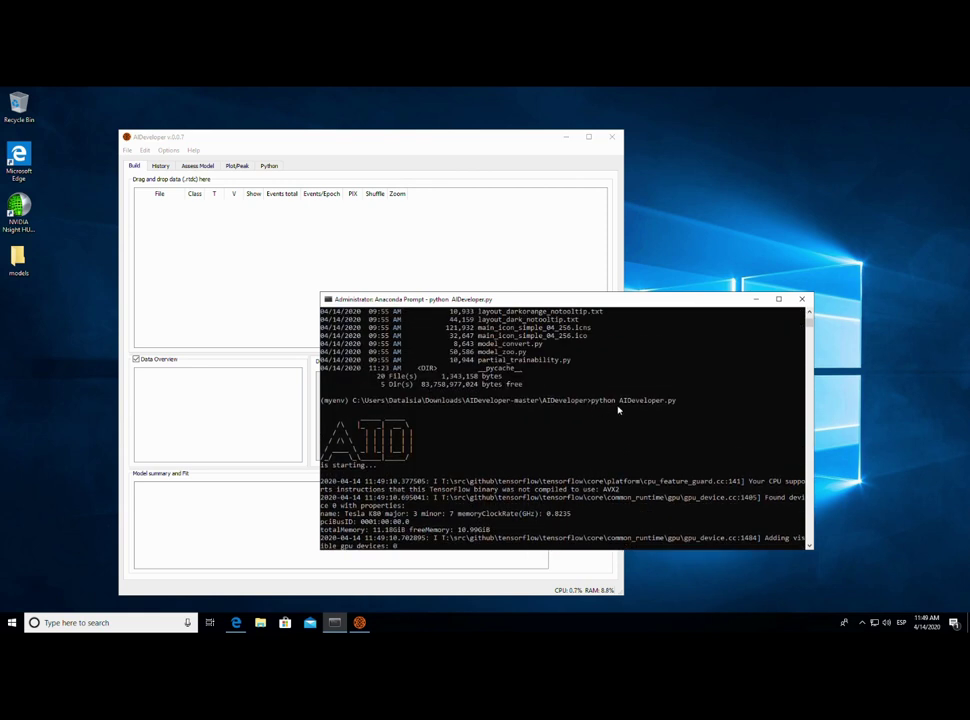
pyautogui.scroll(-6, 520, 465)
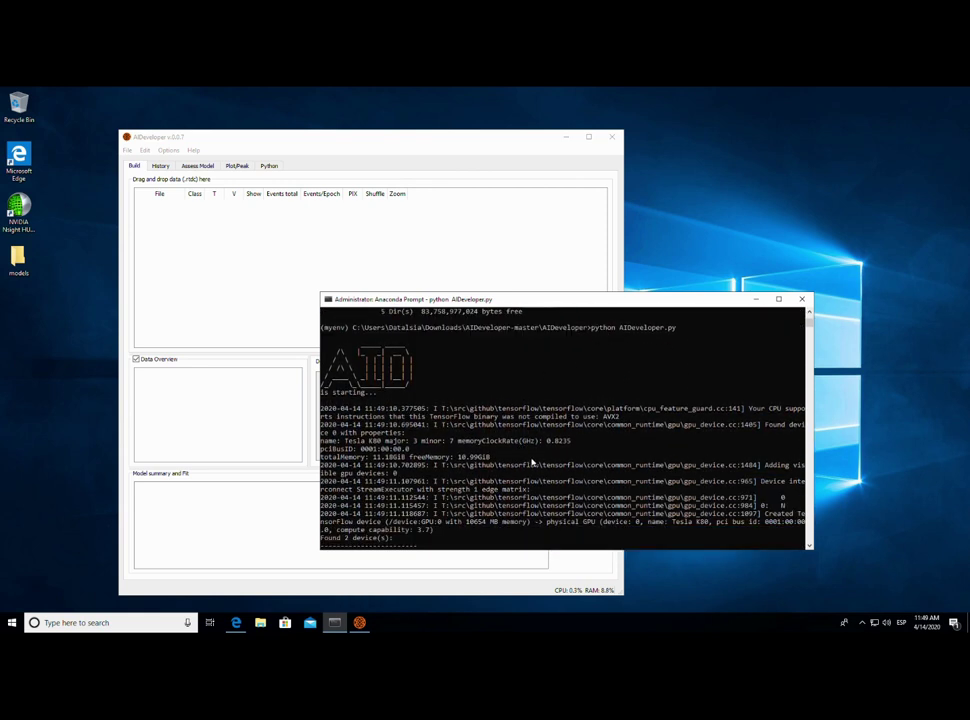
pyautogui.scroll(-3, 498, 435)
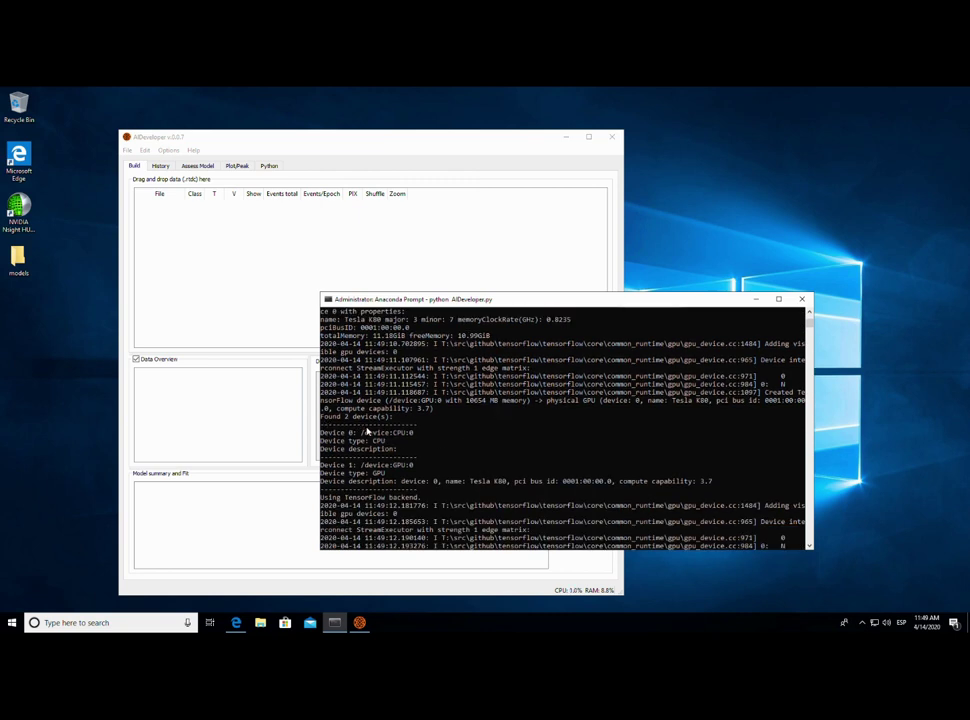
# - Highlight the CPU and Tesla K80 GPU device lines, then bring AIDeveloper forward
pyautogui.moveTo(320, 424); pyautogui.dragTo(432, 432)
pyautogui.doubleClick(370, 467)
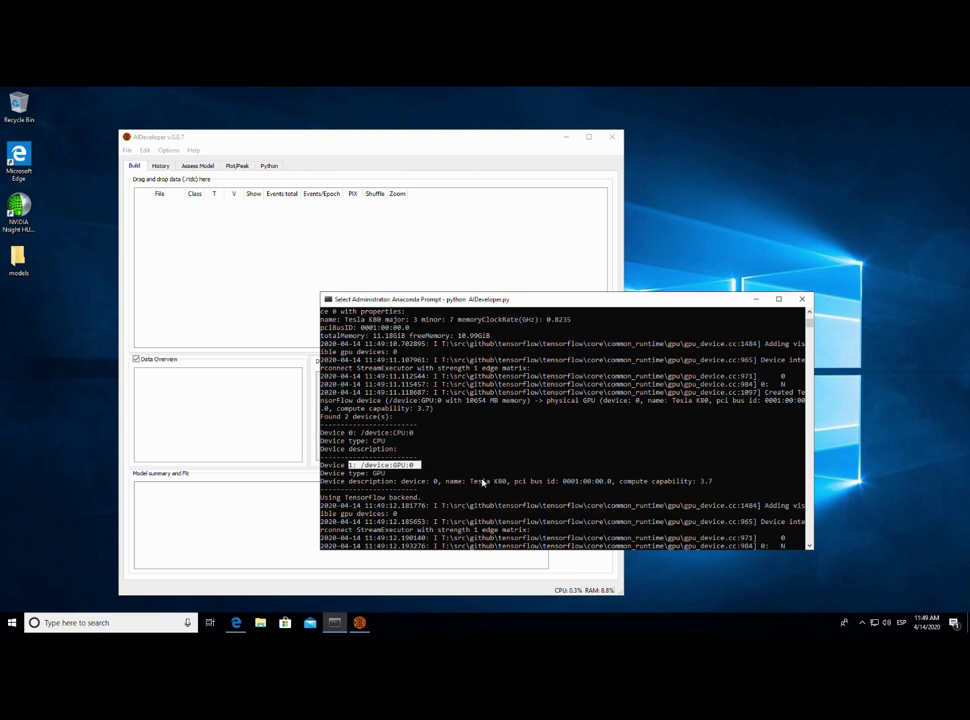
pyautogui.moveTo(467, 481); pyautogui.dragTo(511, 485)
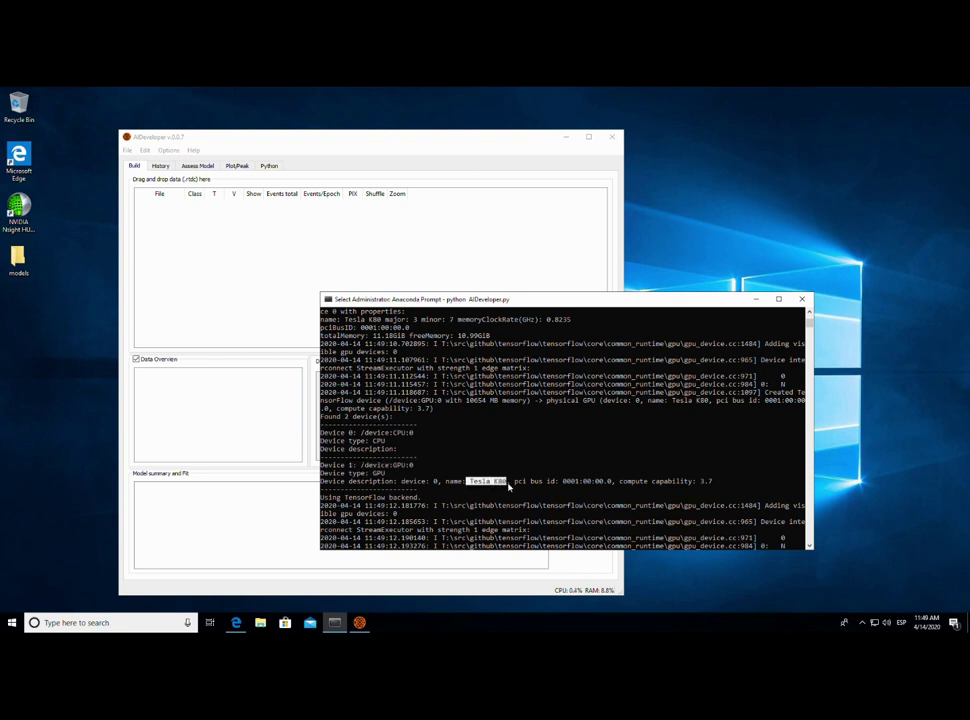
pyautogui.moveTo(622, 483); pyautogui.dragTo(740, 483)
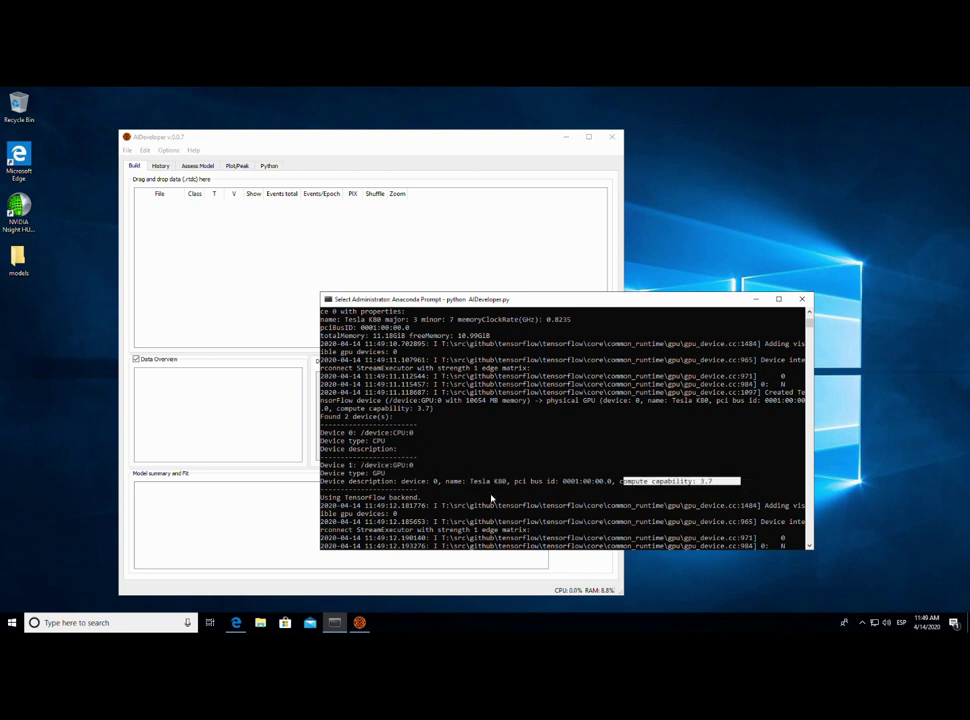
pyautogui.scroll(-3, 519, 487)
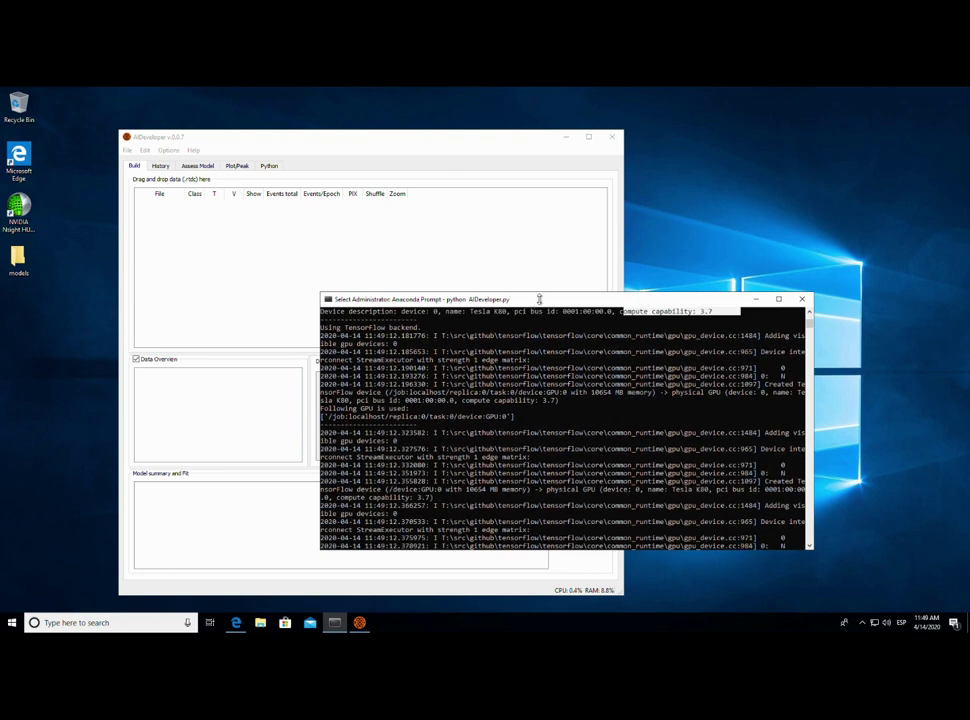
pyautogui.click(496, 262)
pyautogui.moveTo(395, 144); pyautogui.dragTo(485, 141)
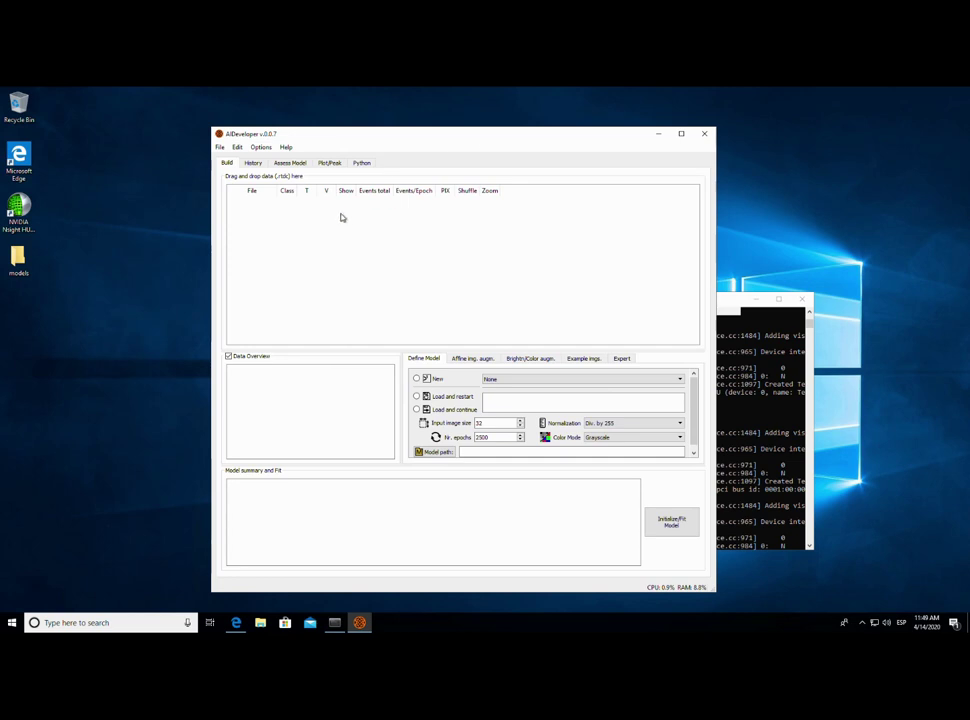
# - Open the desktop Images folder and select NoPiscinasTraining, NopiscinasVal, Piscinastrain and piscinasval
pyautogui.click(250, 262)
pyautogui.moveTo(255, 270); pyautogui.dragTo(180, 271)
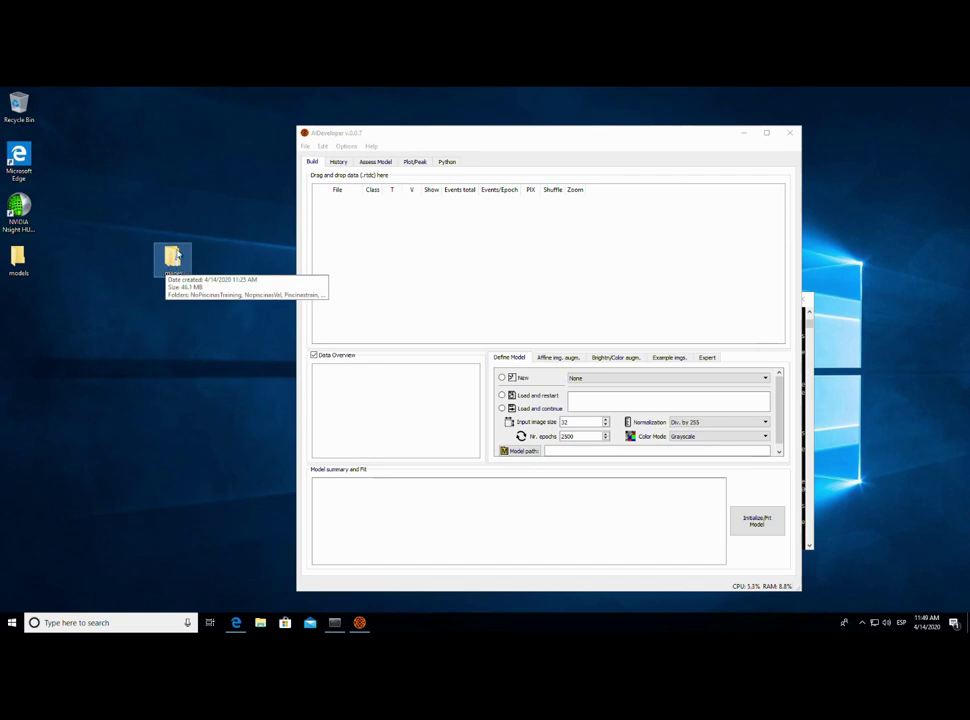
pyautogui.doubleClick(175, 262)
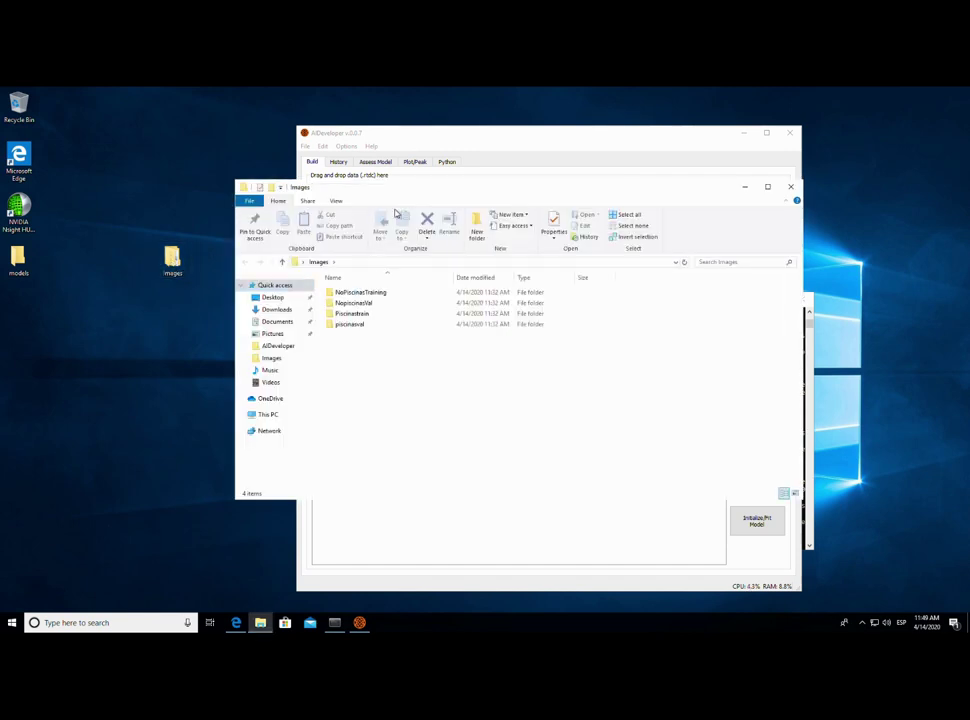
pyautogui.moveTo(408, 189); pyautogui.dragTo(201, 291)
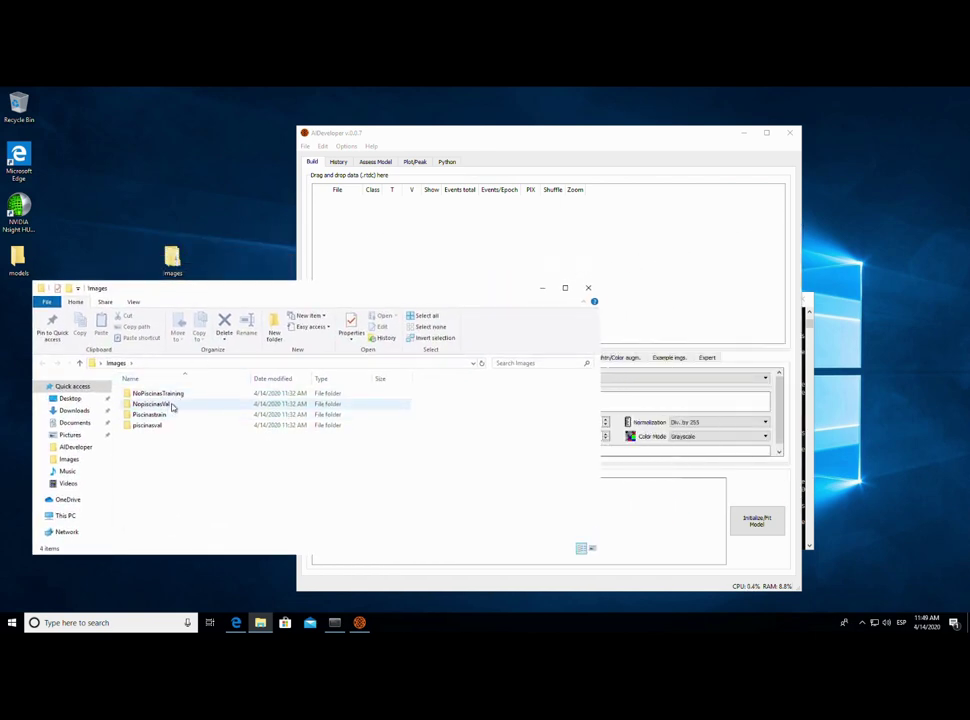
pyautogui.moveTo(180, 451); pyautogui.dragTo(390, 253)
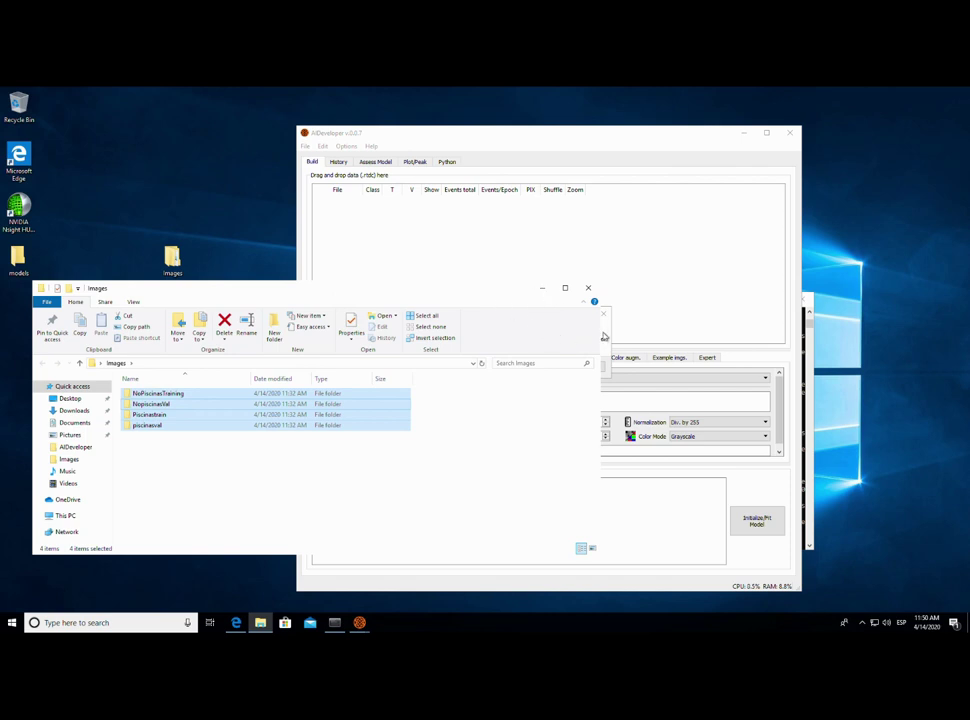
# - Convert the dropped image folders to RGB and bring AIDeveloper forward while it loads
pyautogui.click(497, 367)
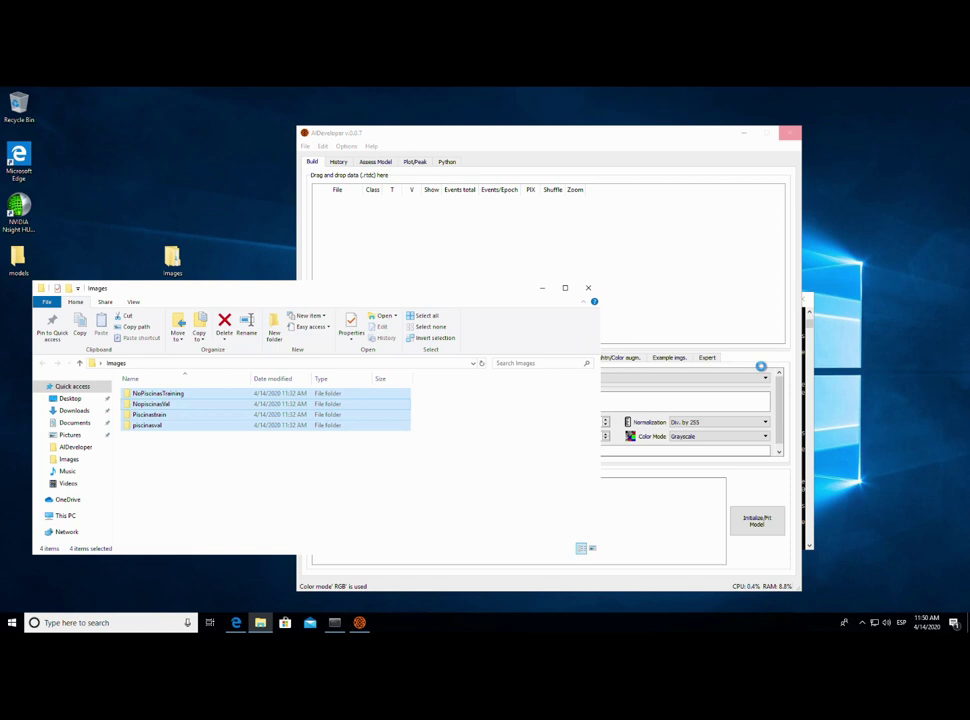
pyautogui.click(691, 260)
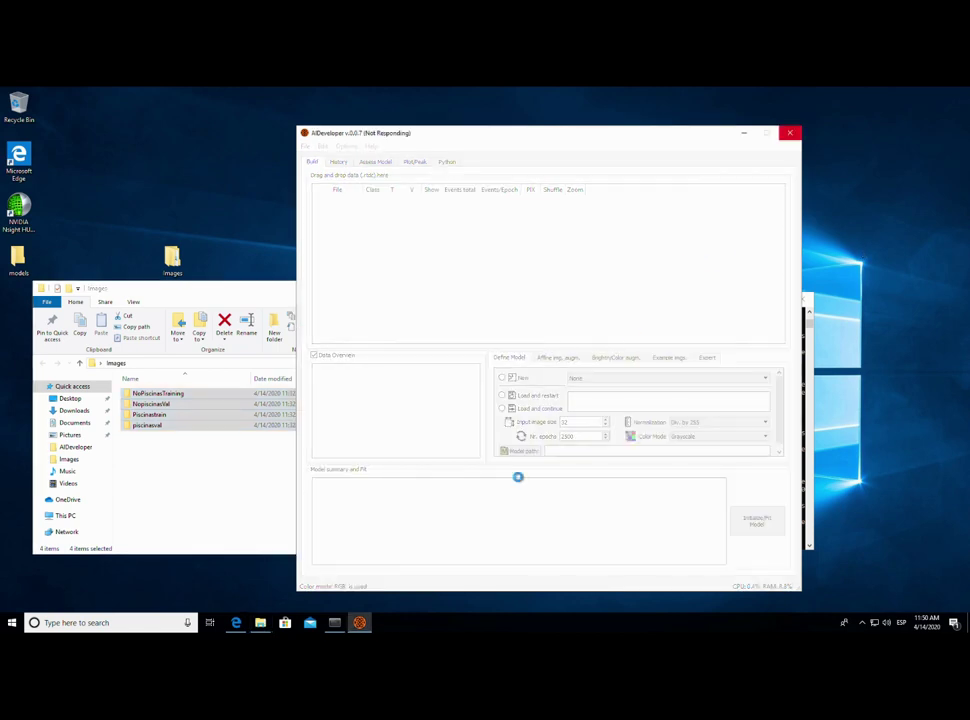
# - Review the console's image conversion and GPU memory log, minimising and restoring the console
pyautogui.click(335, 622)
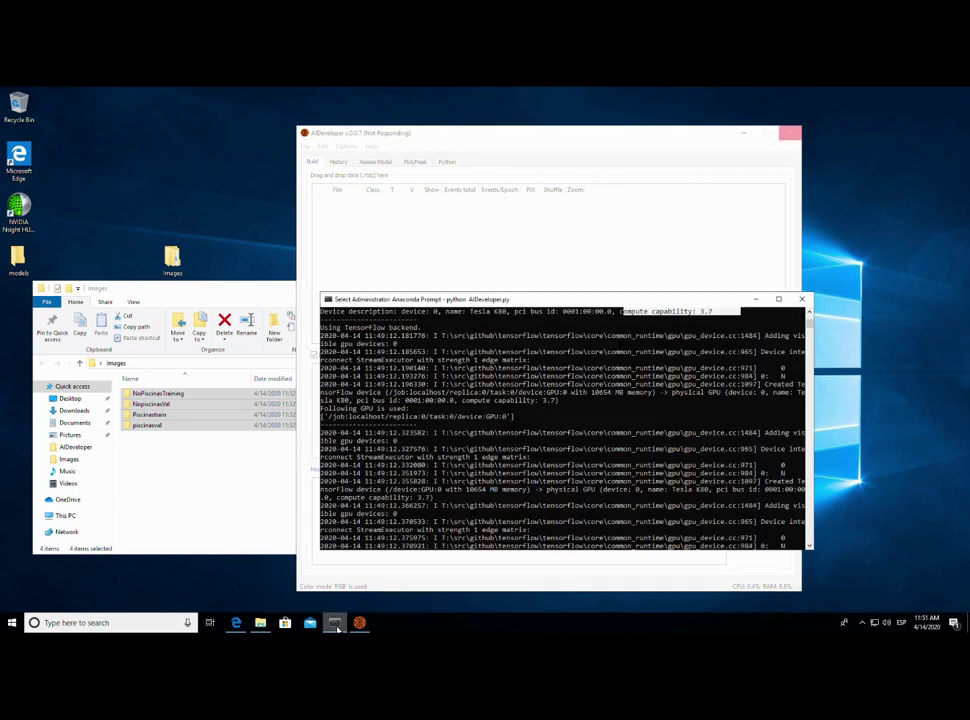
pyautogui.scroll(1, 492, 453)
pyautogui.scroll(-2, 505, 456)
pyautogui.scroll(3, 507, 456)
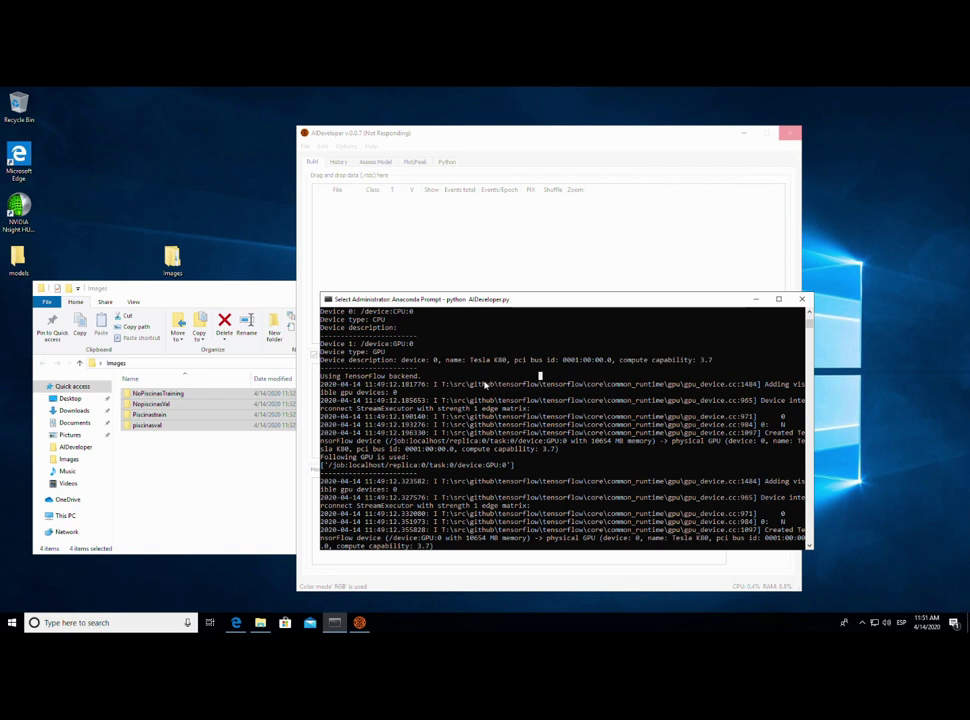
pyautogui.moveTo(471, 367); pyautogui.dragTo(509, 361)
pyautogui.scroll(-2, 452, 443)
pyautogui.scroll(-3, 452, 443)
pyautogui.scroll(3, 452, 443)
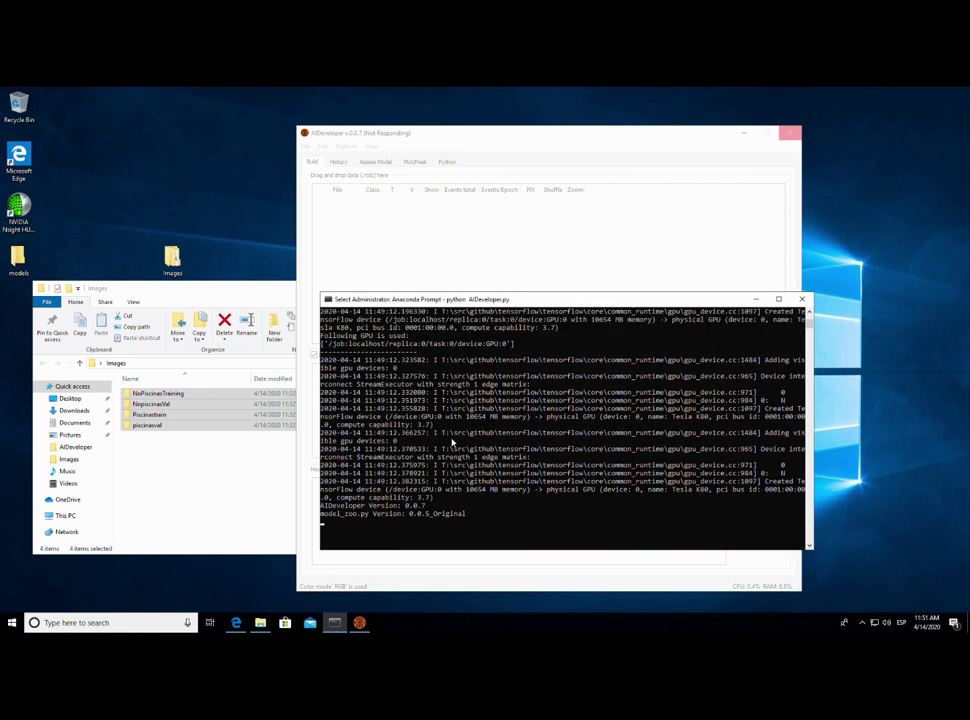
pyautogui.moveTo(393, 490); pyautogui.dragTo(493, 500)
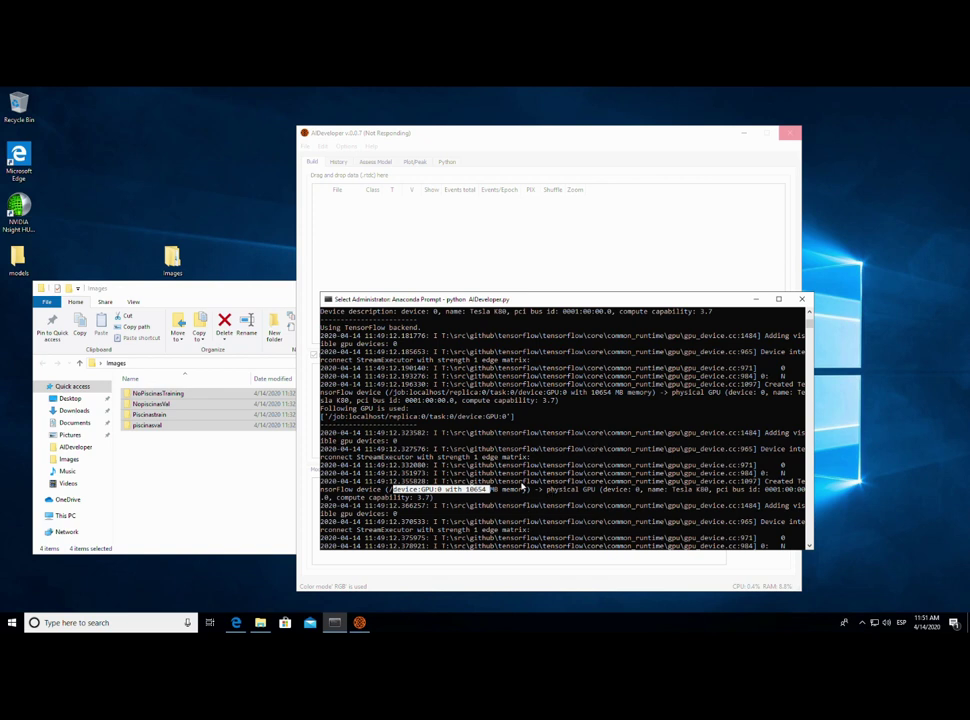
pyautogui.click(758, 300)
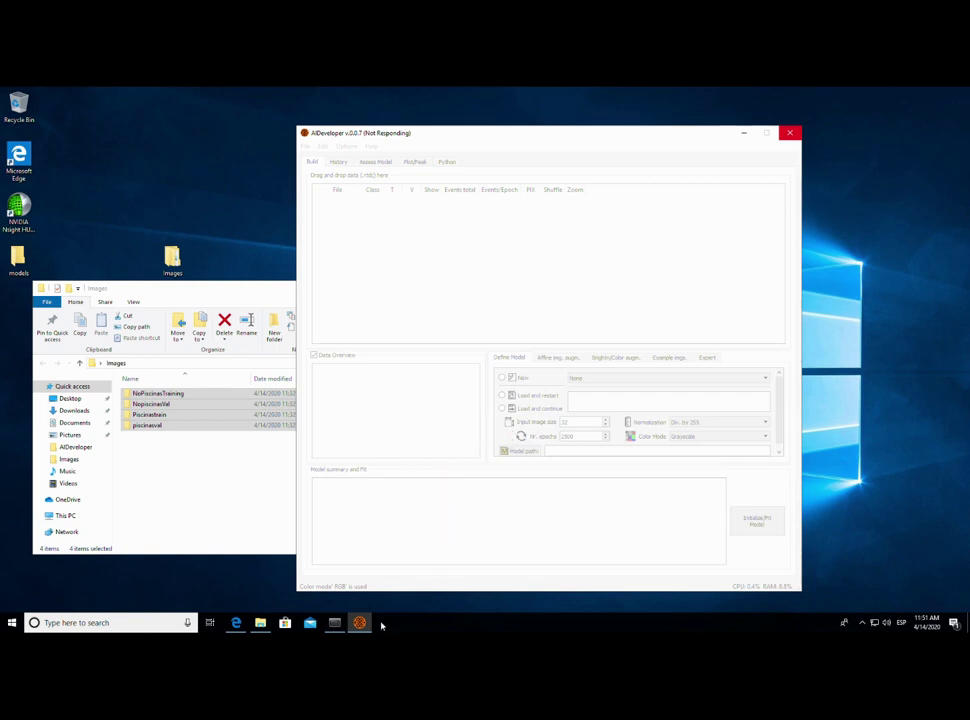
pyautogui.click(334, 622)
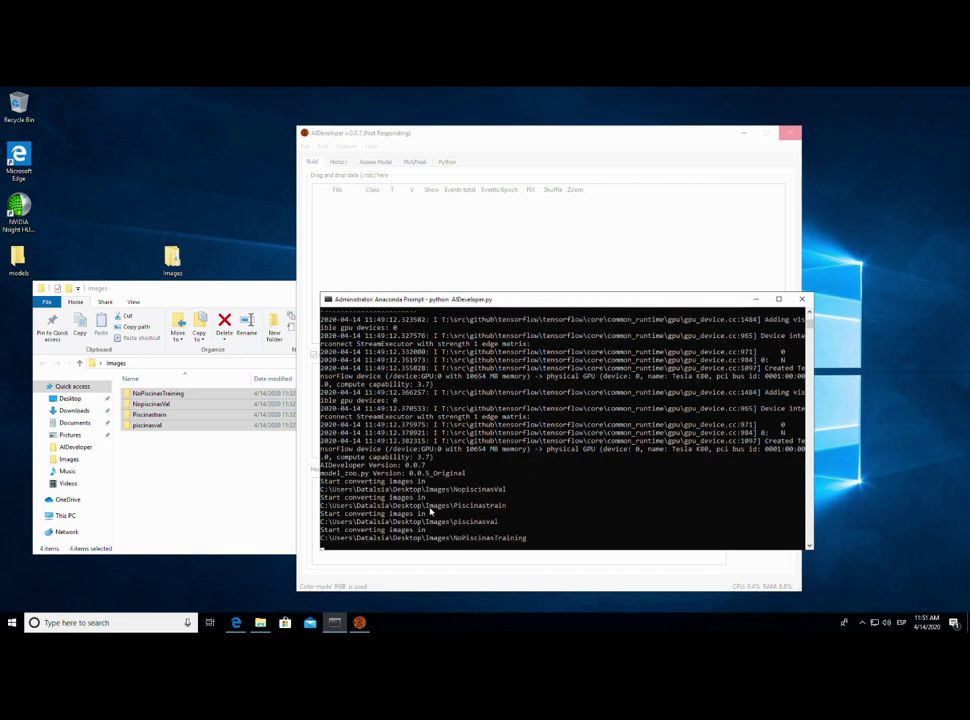
# - Widen the File column and set each .rtdc file's class and training/validation role
pyautogui.click(634, 268)
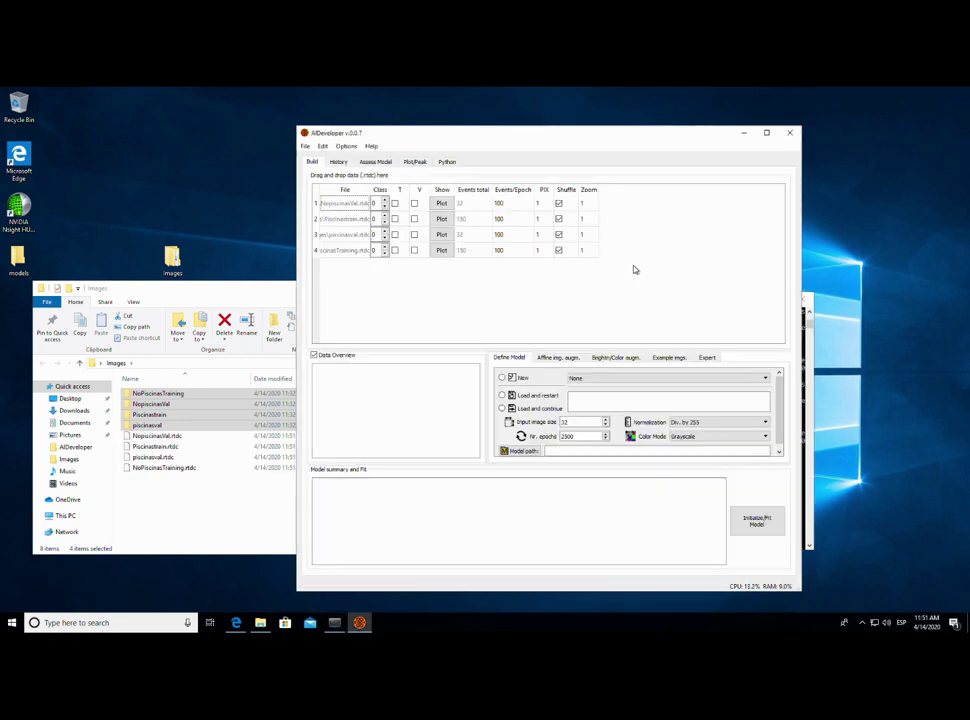
pyautogui.moveTo(370, 190); pyautogui.dragTo(434, 192)
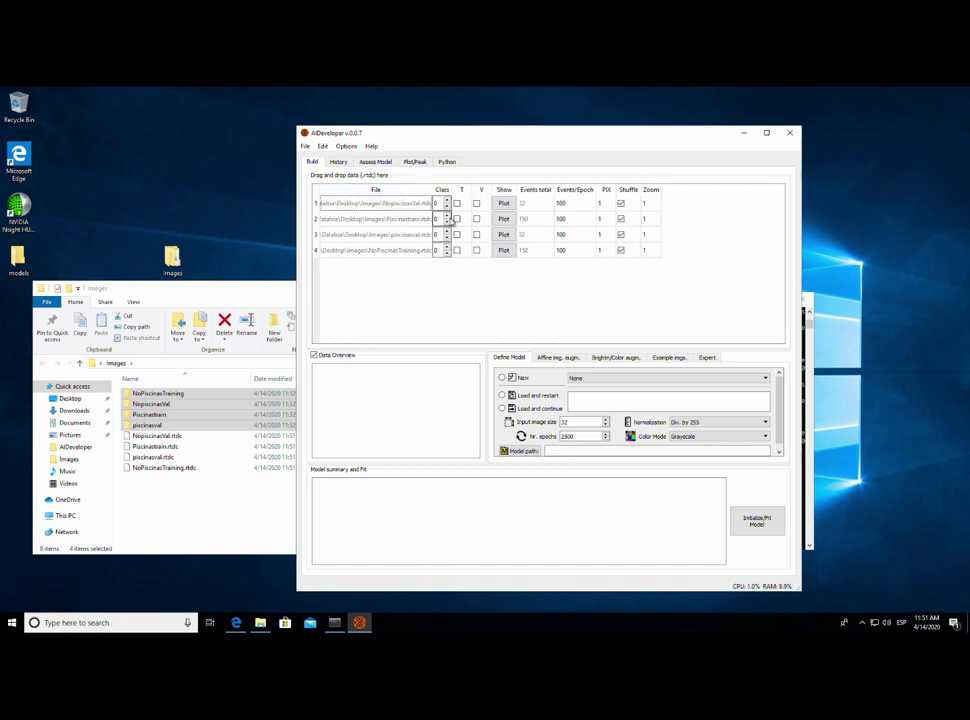
pyautogui.click(446, 251)
pyautogui.click(447, 253)
pyautogui.click(447, 201)
pyautogui.click(457, 219)
pyautogui.click(476, 235)
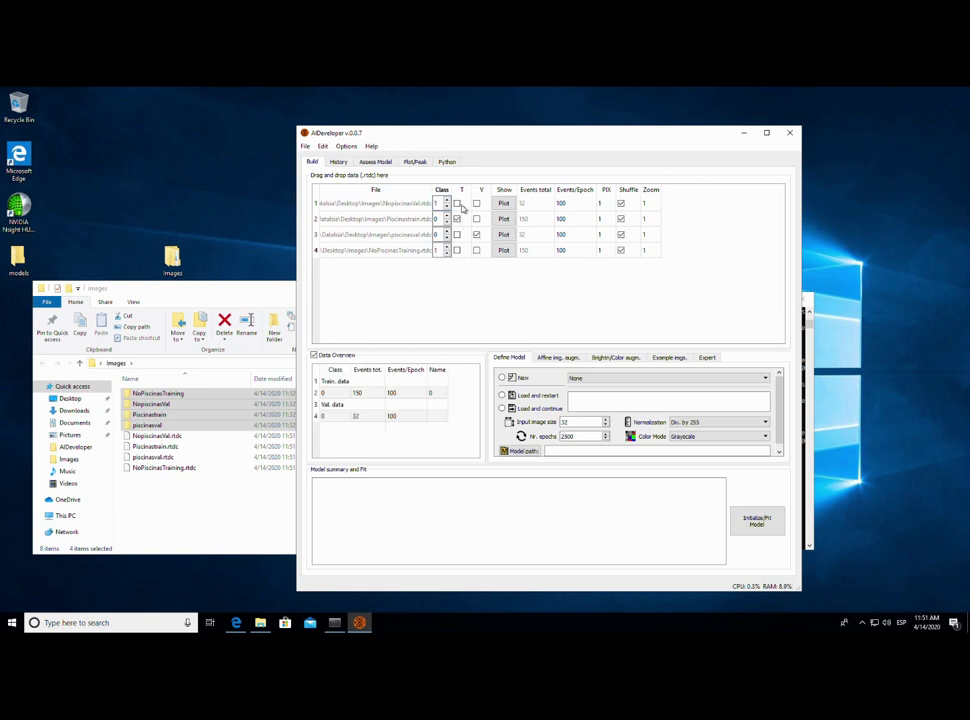
pyautogui.click(476, 204)
pyautogui.click(457, 250)
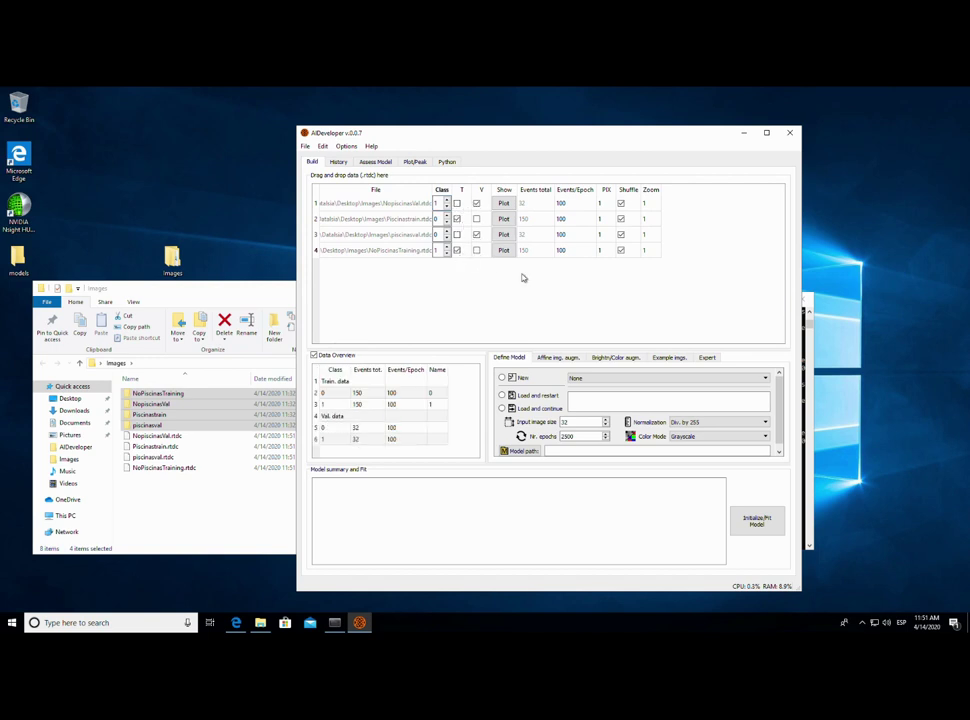
# - Turn off shuffle for all four files and set the class 1 training events per epoch
pyautogui.click(621, 204)
pyautogui.click(621, 219)
pyautogui.click(621, 235)
pyautogui.click(621, 250)
pyautogui.click(392, 405)
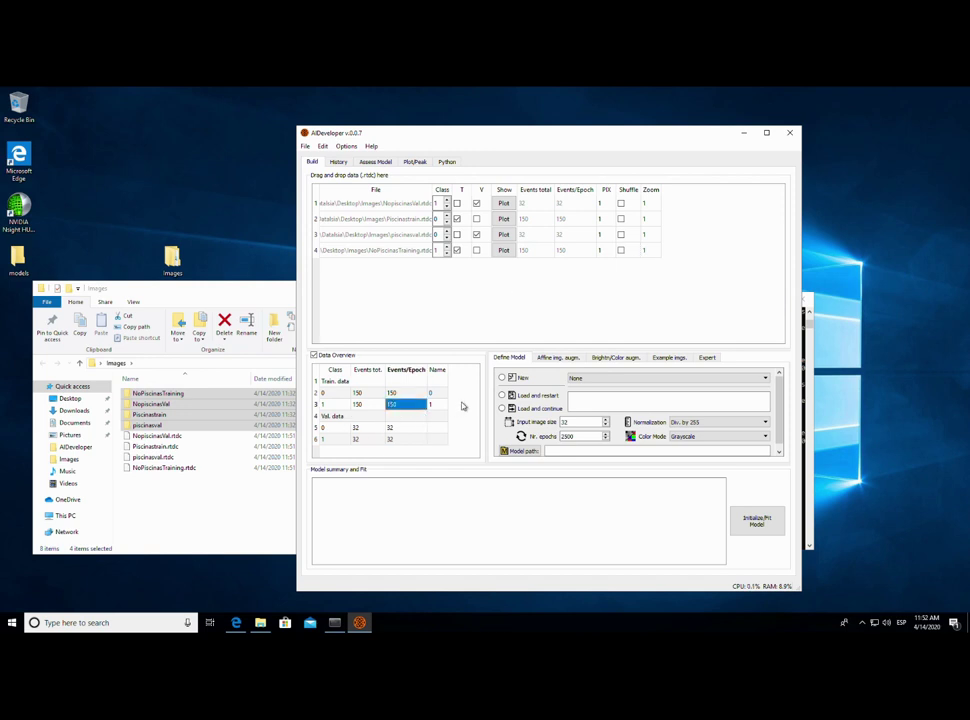
# - Open the model architecture dropdown and scroll through the networks
pyautogui.click(575, 378)
pyautogui.scroll(-3, 610, 415)
pyautogui.scroll(-3, 617, 424)
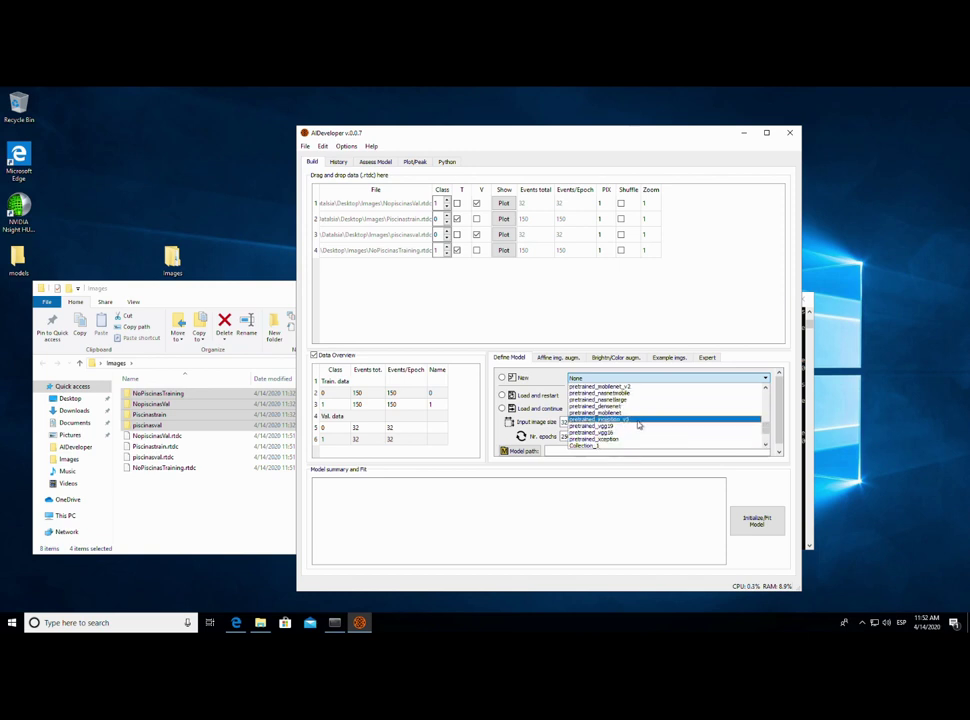
# - Choose a new pretrained_vgg19 model with input size 251, StdScaling normalization and RGB
pyautogui.click(617, 428)
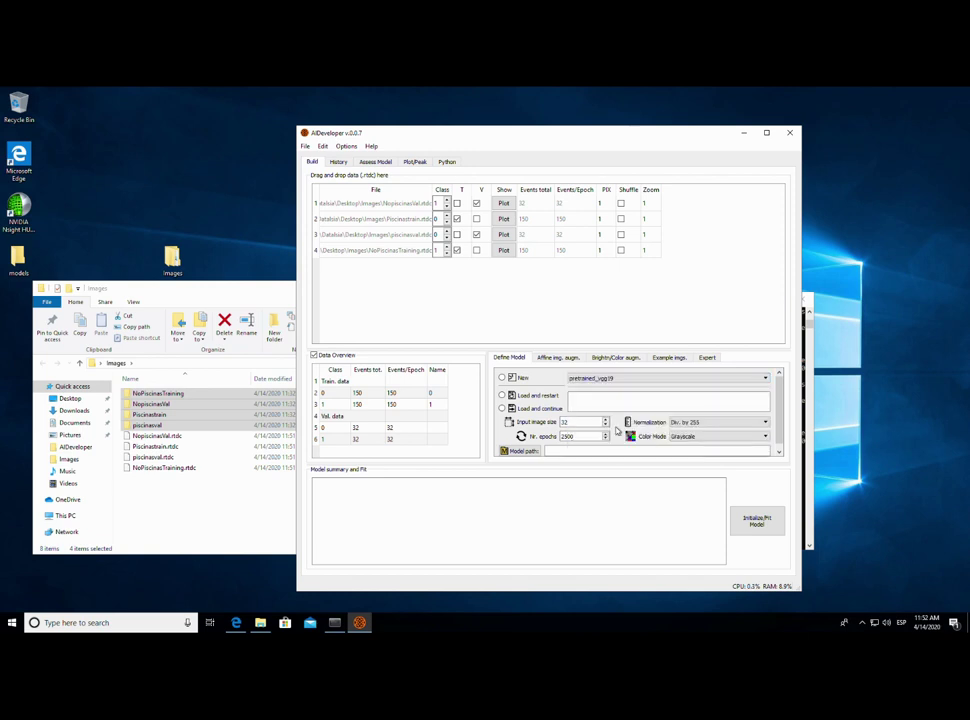
pyautogui.click(502, 377)
pyautogui.doubleClick(575, 421)
pyautogui.write('2')
pyautogui.click(762, 422)
pyautogui.click(695, 452)
pyautogui.click(700, 437)
pyautogui.click(690, 451)
# - Set the model path to vgg19norotation.model in the Desktop models folder
pyautogui.click(519, 451)
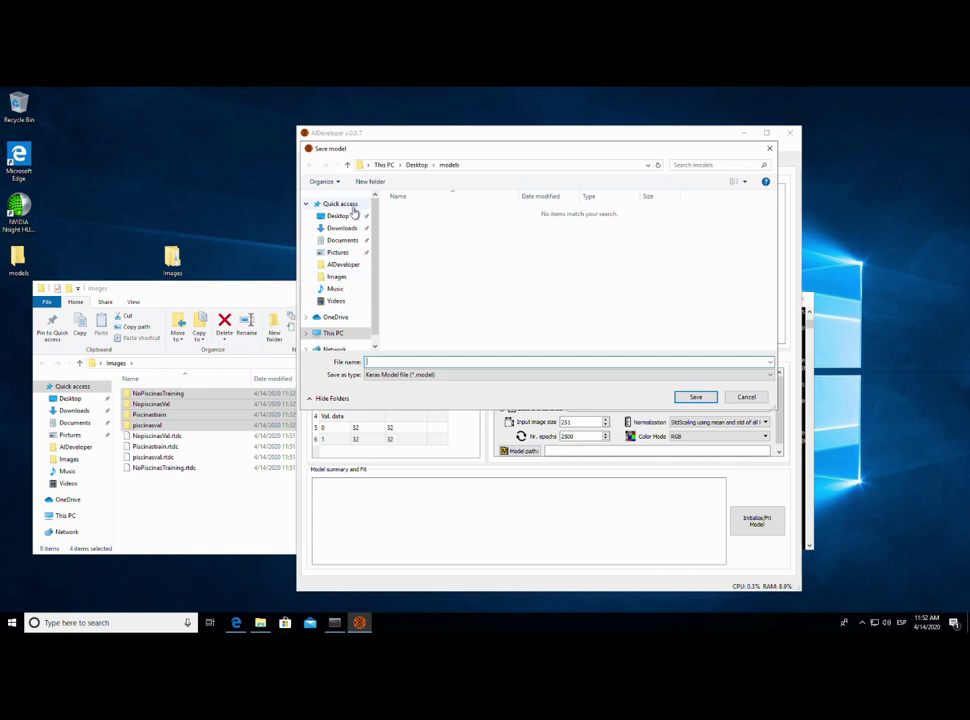
pyautogui.scroll(-2, 377, 326)
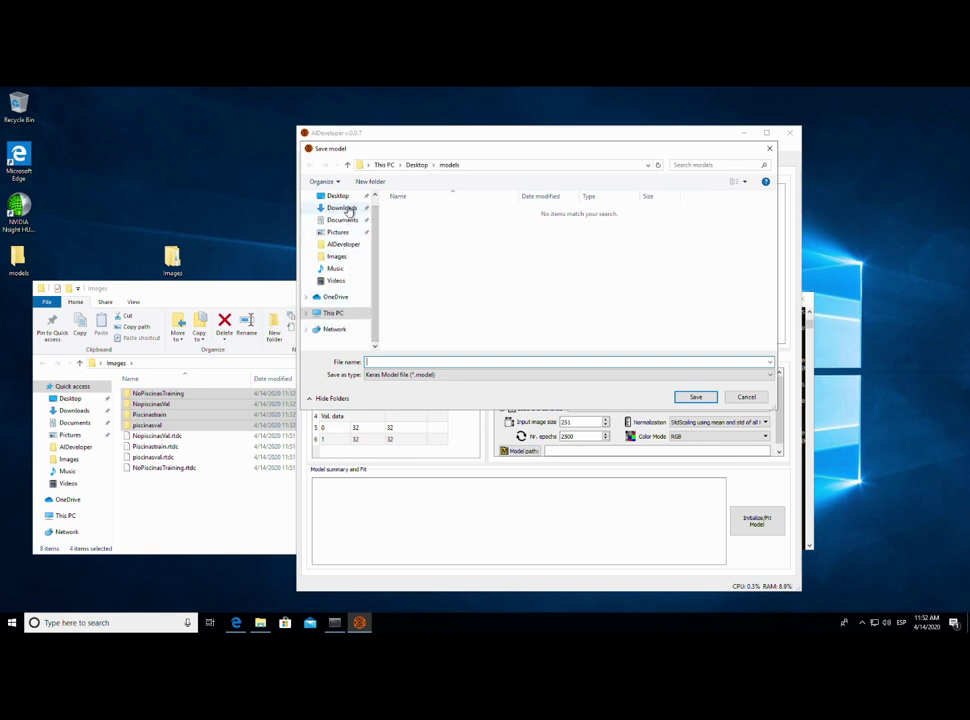
pyautogui.hotkey('alt', 'Up')
pyautogui.click(420, 222)
pyautogui.doubleClick(420, 222)
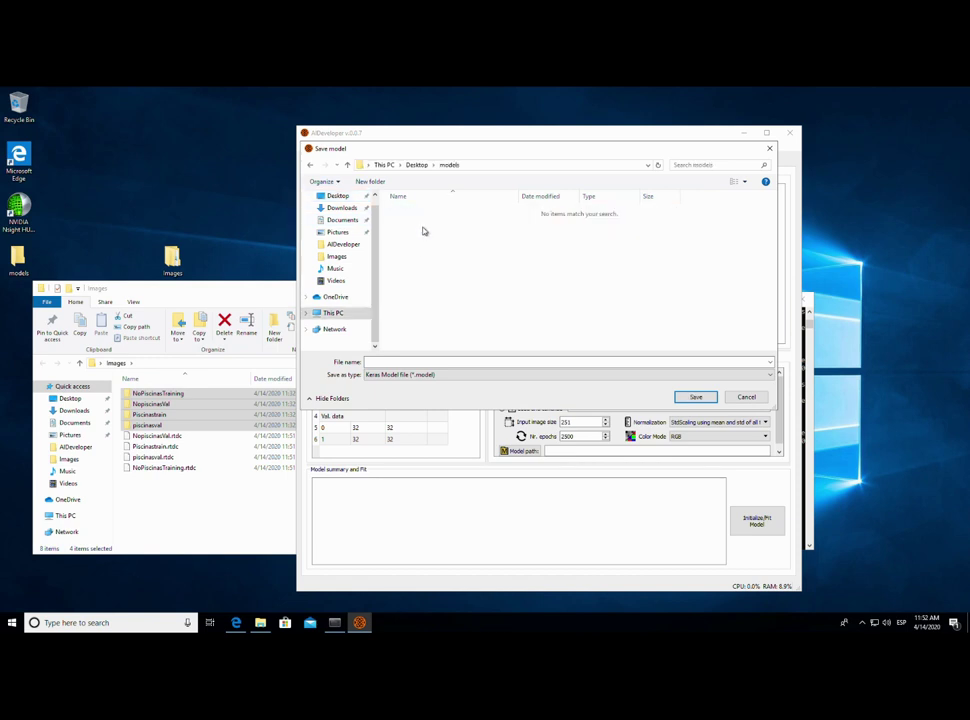
pyautogui.click(444, 365)
pyautogui.write('vgg16')
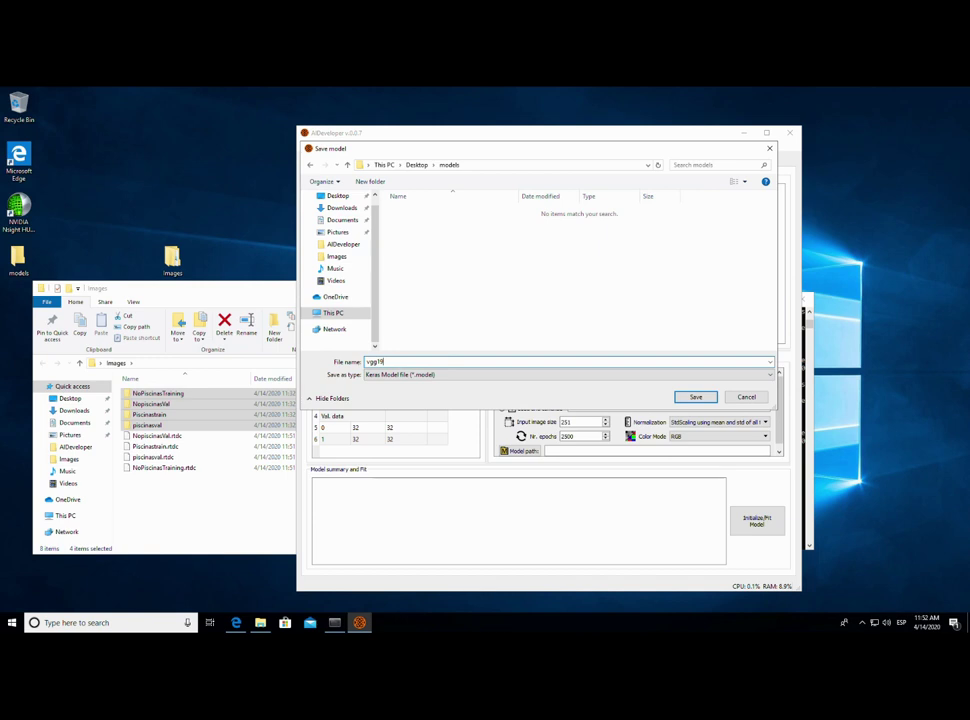
pyautogui.write('norotation')
pyautogui.press('Return')
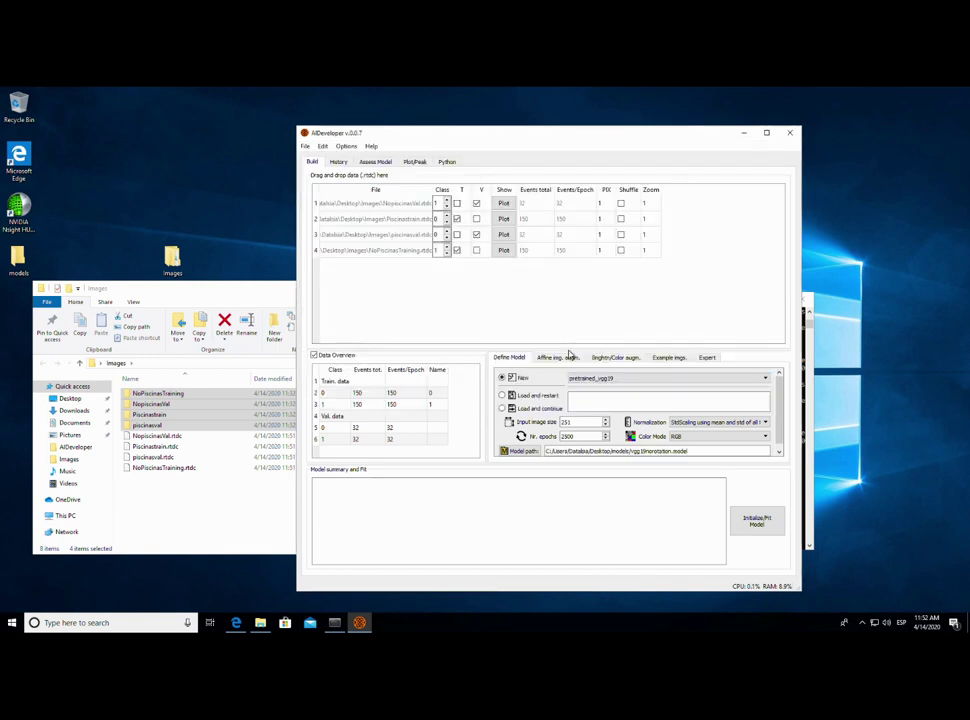
# - Turn off width/height shift, zoom, shear and rotation augmentations, keeping horizontal flip
pyautogui.click(560, 358)
pyautogui.click(497, 412)
pyautogui.click(497, 425)
pyautogui.click(497, 438)
pyautogui.click(497, 451)
pyautogui.click(497, 398)
pyautogui.click(497, 385)
# - Turn off brightness, contrast and saturation augmentations
pyautogui.click(612, 359)
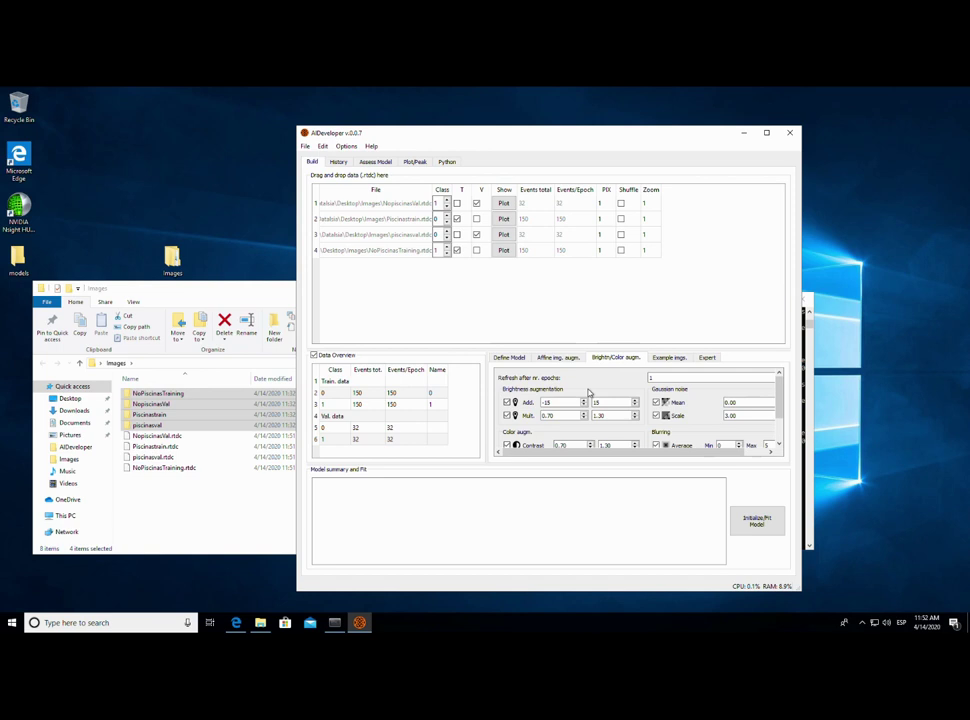
pyautogui.click(507, 446)
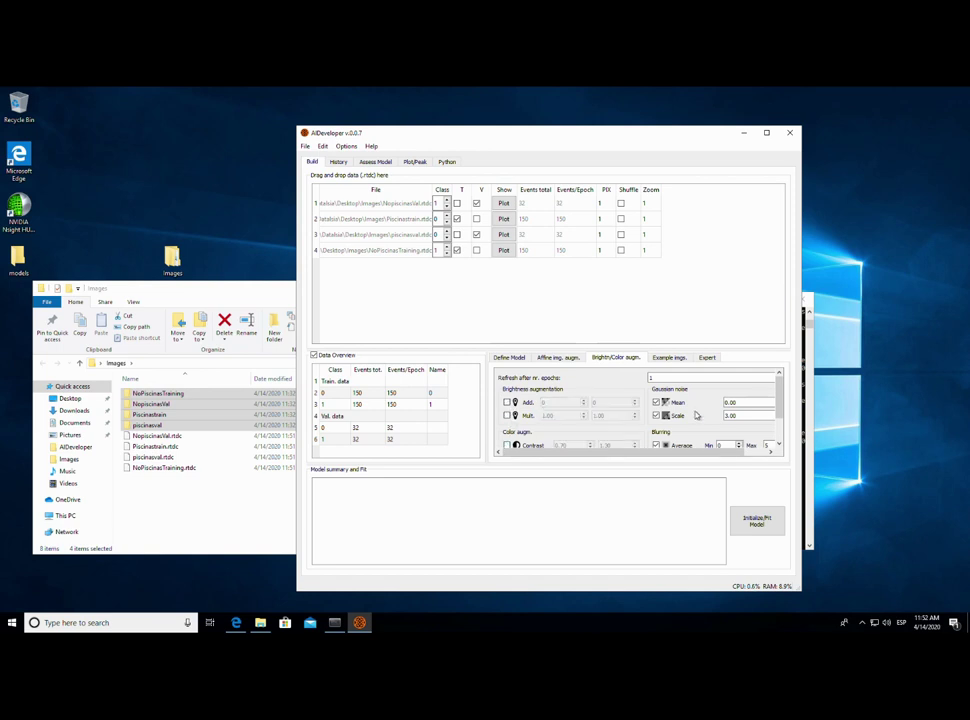
pyautogui.scroll(-2, 620, 425)
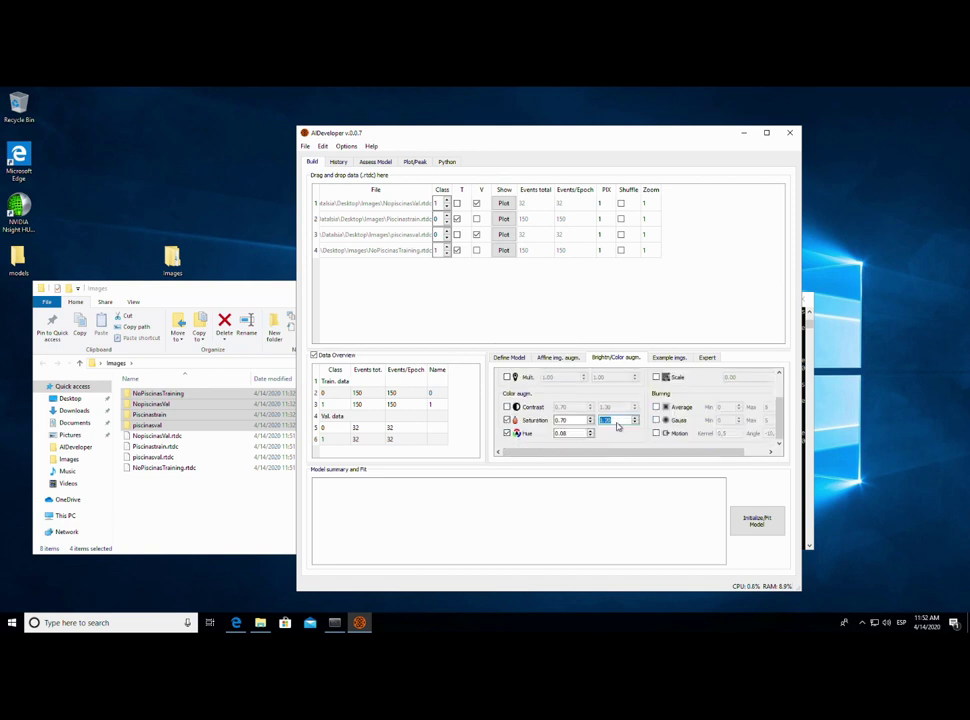
pyautogui.click(514, 421)
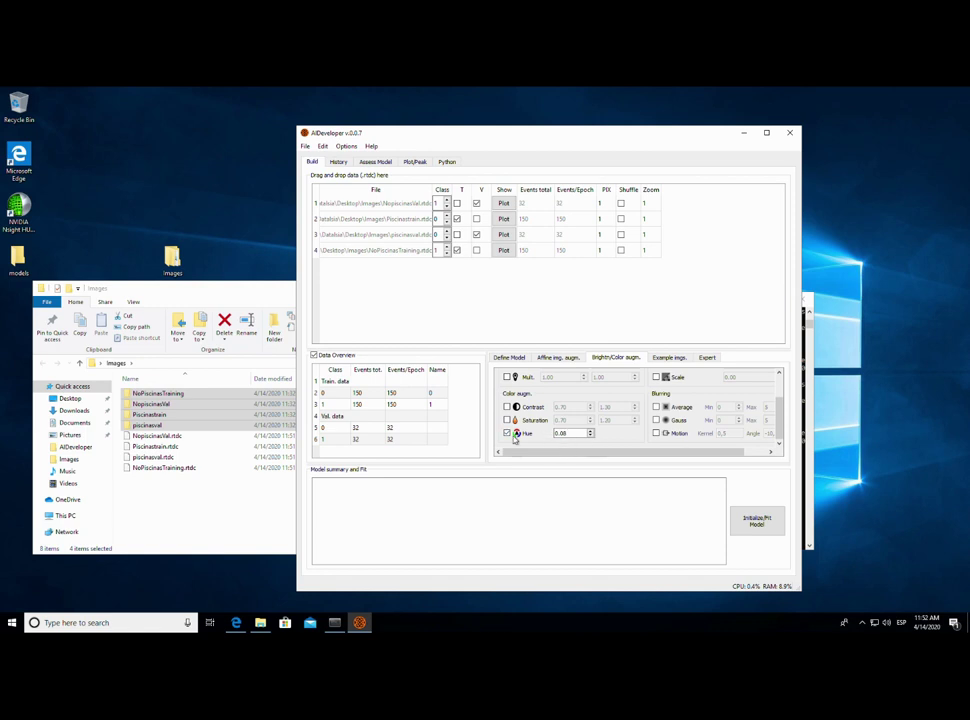
# - Review the example images, affine, model and colour settings, ending on the Expert settings
pyautogui.click(667, 358)
pyautogui.click(557, 358)
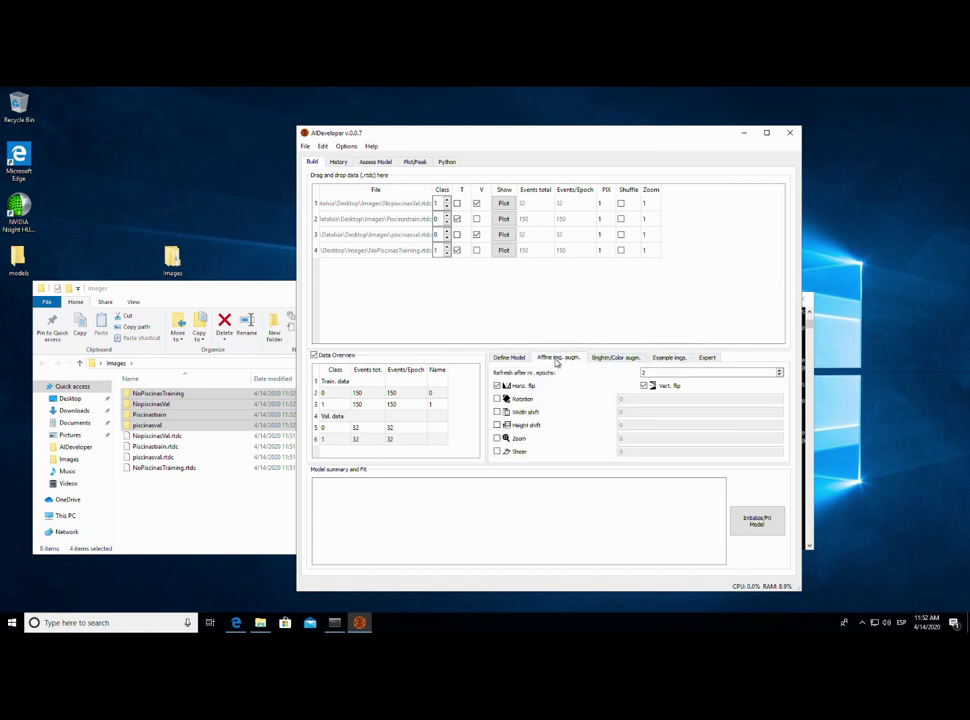
pyautogui.click(509, 358)
pyautogui.click(556, 358)
pyautogui.click(615, 358)
pyautogui.click(707, 358)
pyautogui.click(669, 358)
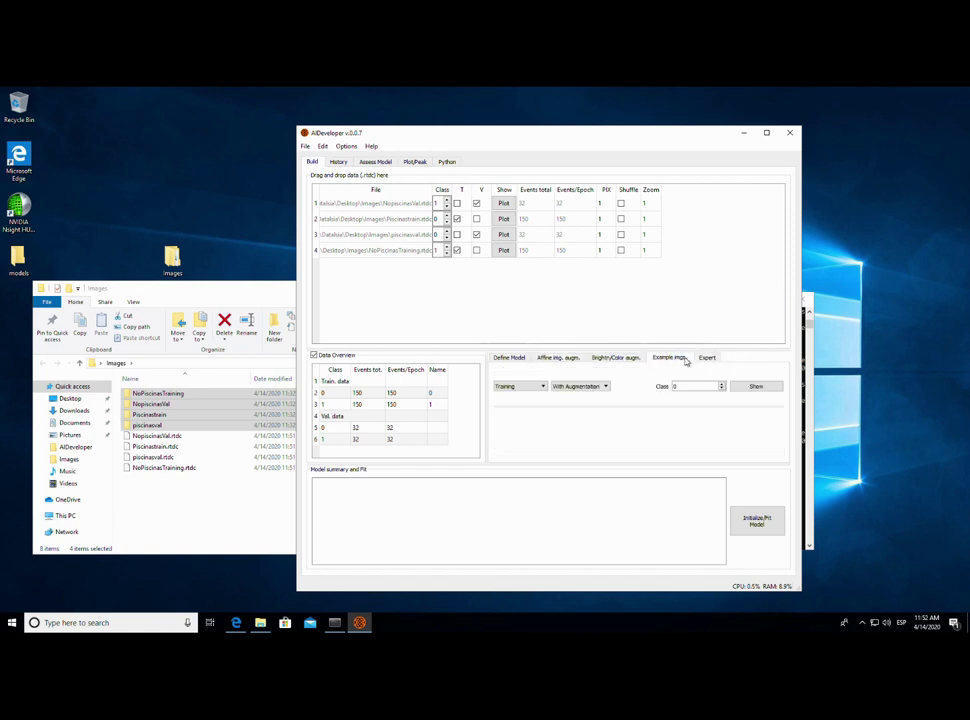
pyautogui.click(705, 360)
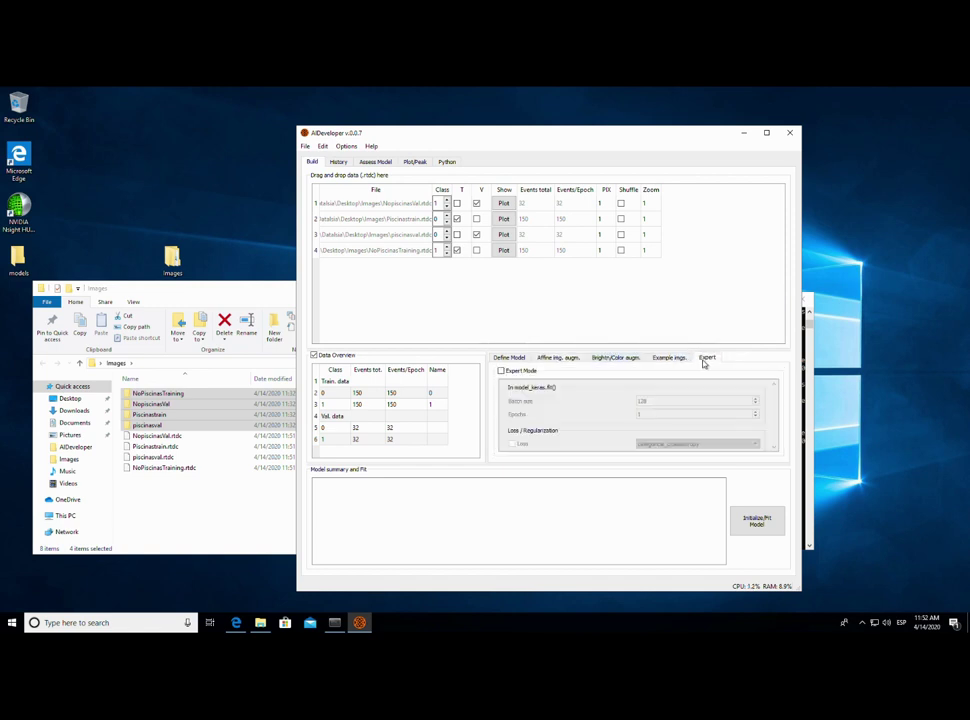
# - Enable Expert mode (batch size 128, 1 epoch) and initialize the pretrained_vgg19 model, dismissing the prompt
pyautogui.click(503, 371)
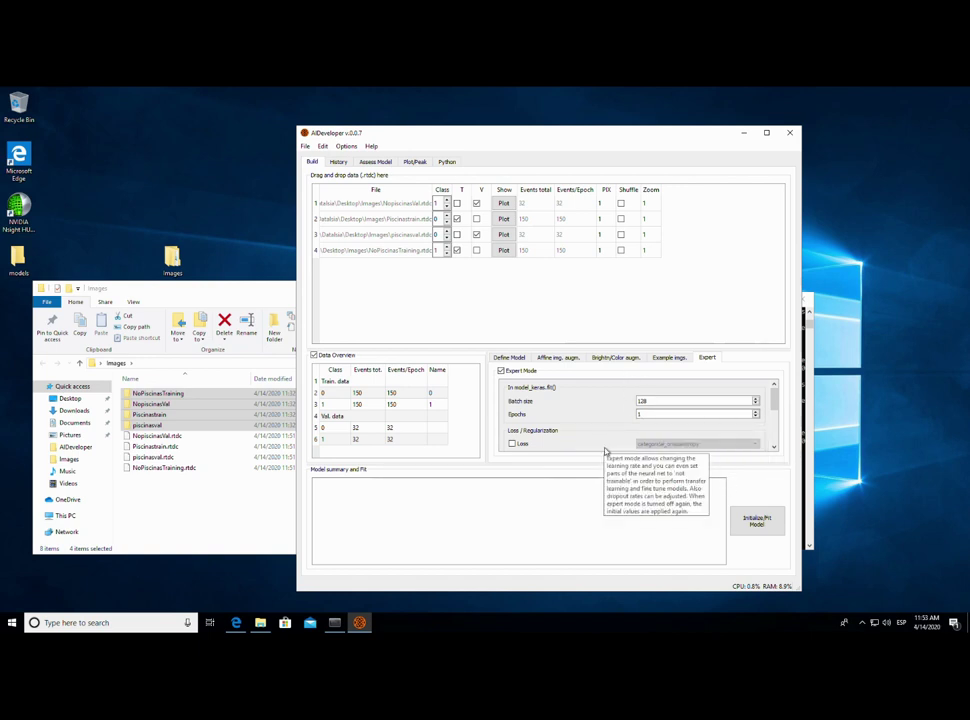
pyautogui.click(510, 358)
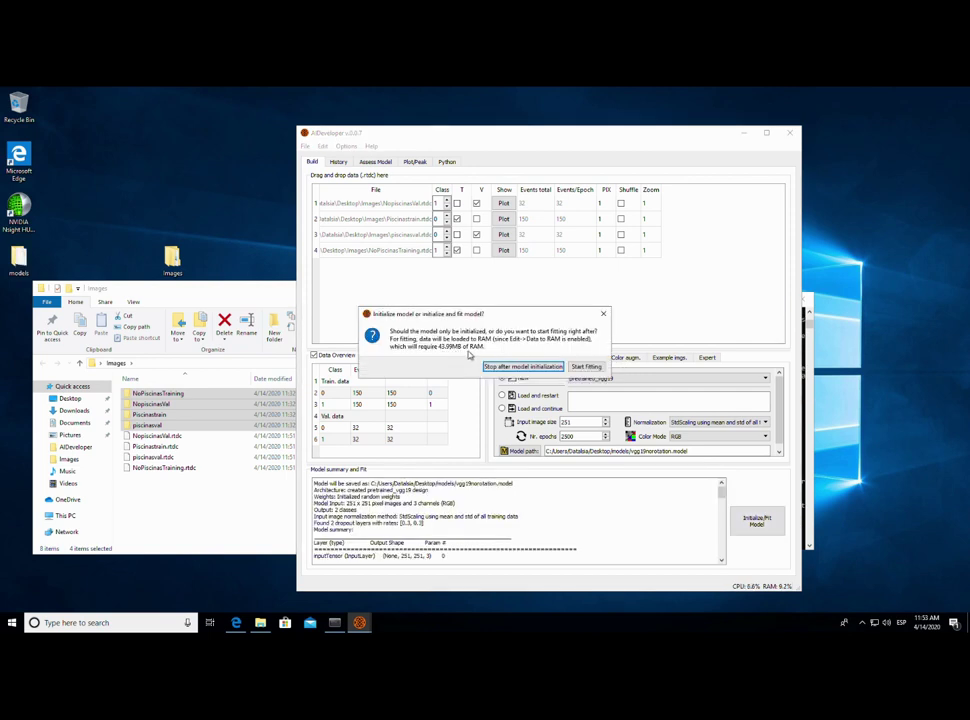
pyautogui.click(588, 367)
pyautogui.click(708, 358)
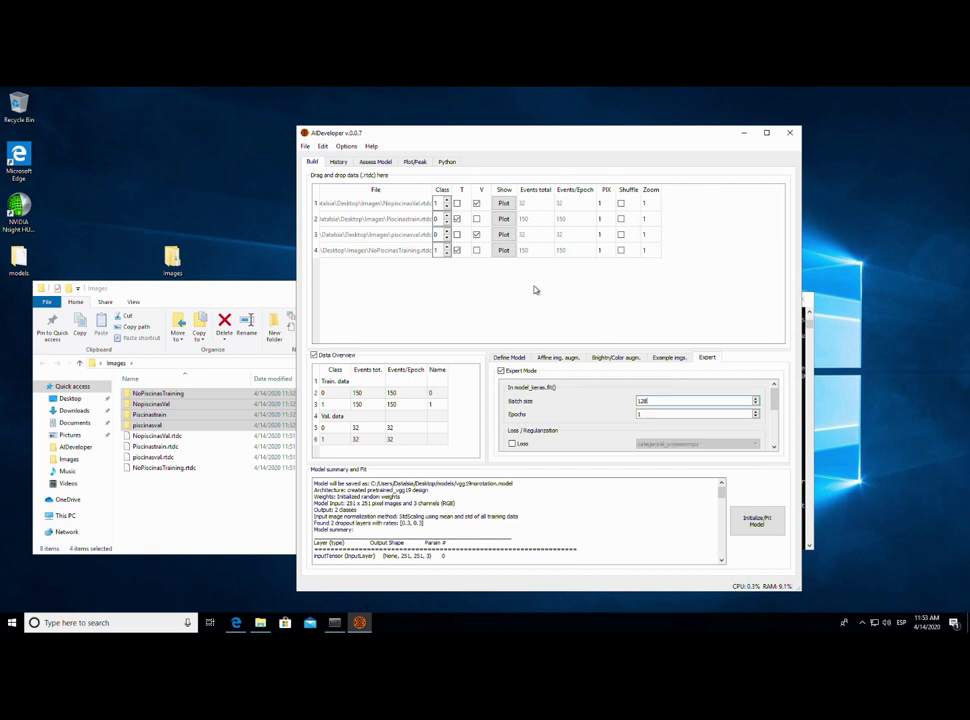
# - Edit the epochs value and change the batch size to 64 in the Expert settings
pyautogui.doubleClick(636, 413)
pyautogui.press('BackSpace')
pyautogui.doubleClick(658, 400)
pyautogui.write('300')
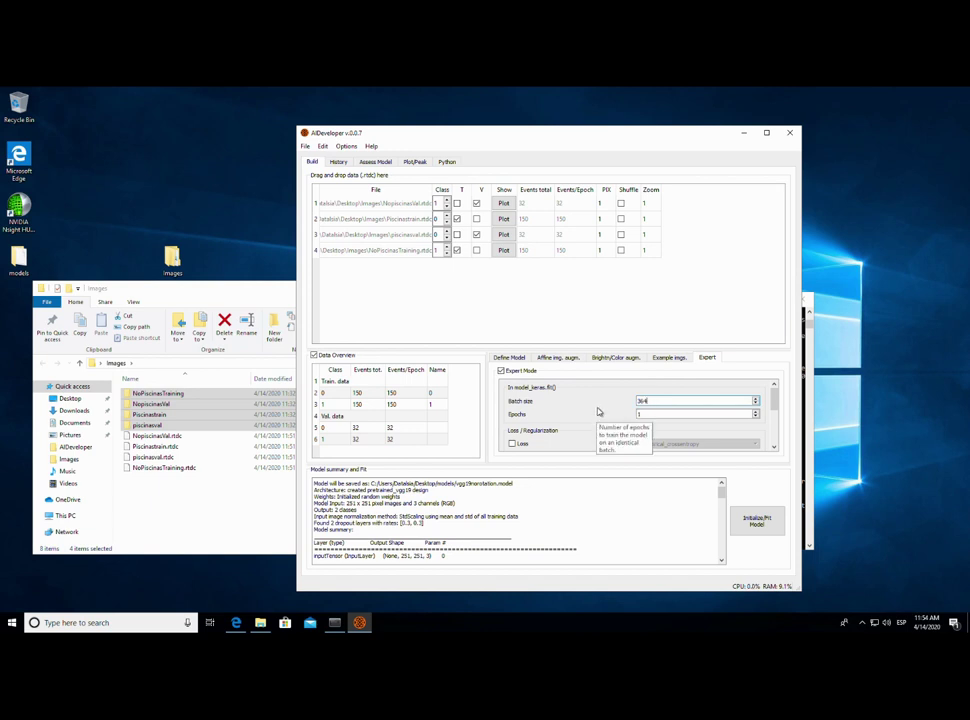
# - Initialize the pretrained VGG19 model and start fitting it
pyautogui.click(511, 357)
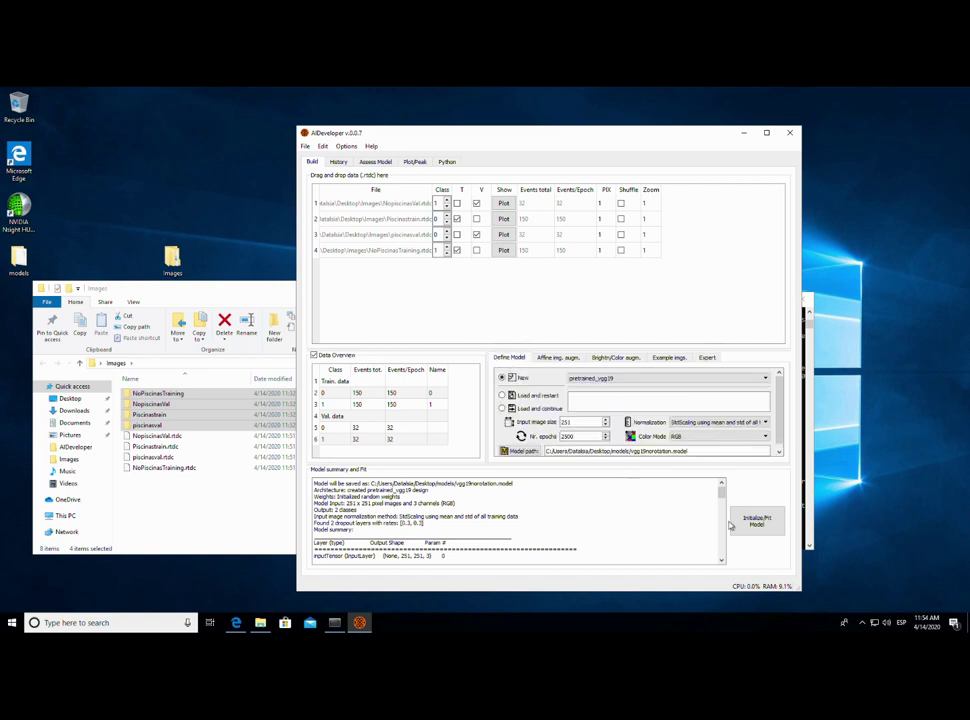
pyautogui.click(758, 520)
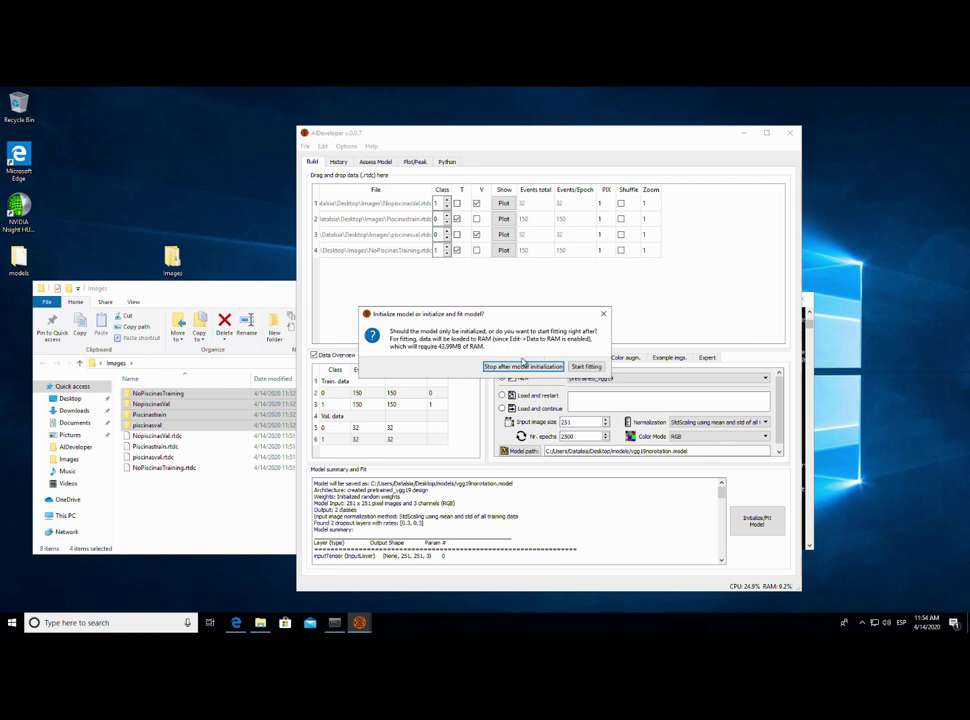
pyautogui.click(522, 366)
pyautogui.click(322, 146)
pyautogui.click(322, 146)
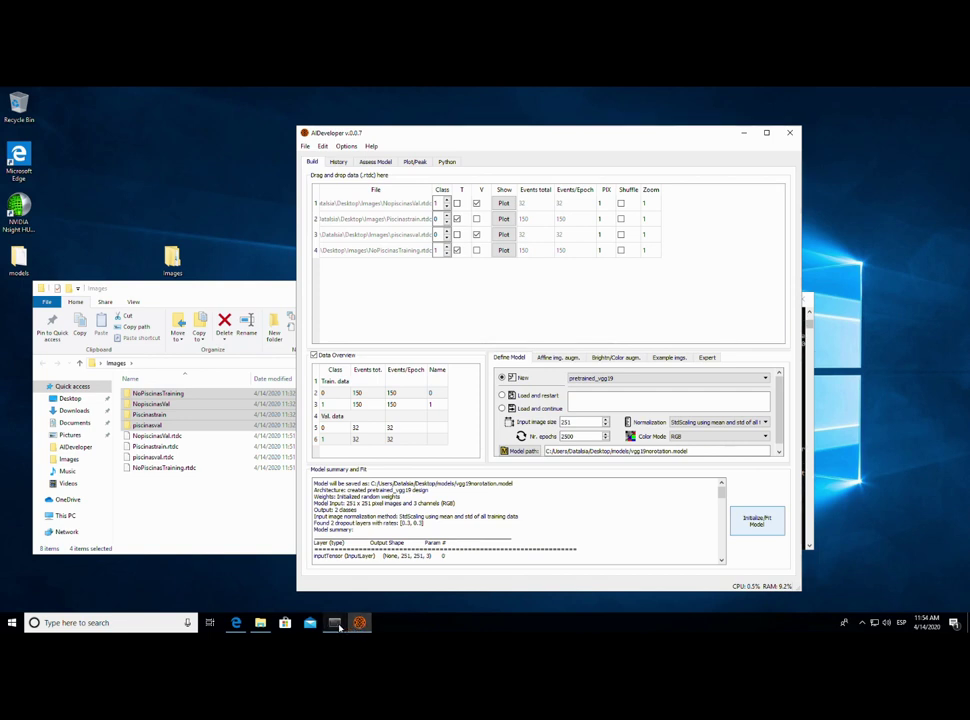
# - Arrange the console and vgg19norotation.model fitting window to watch training reach Epoch 1/1
pyautogui.click(586, 366)
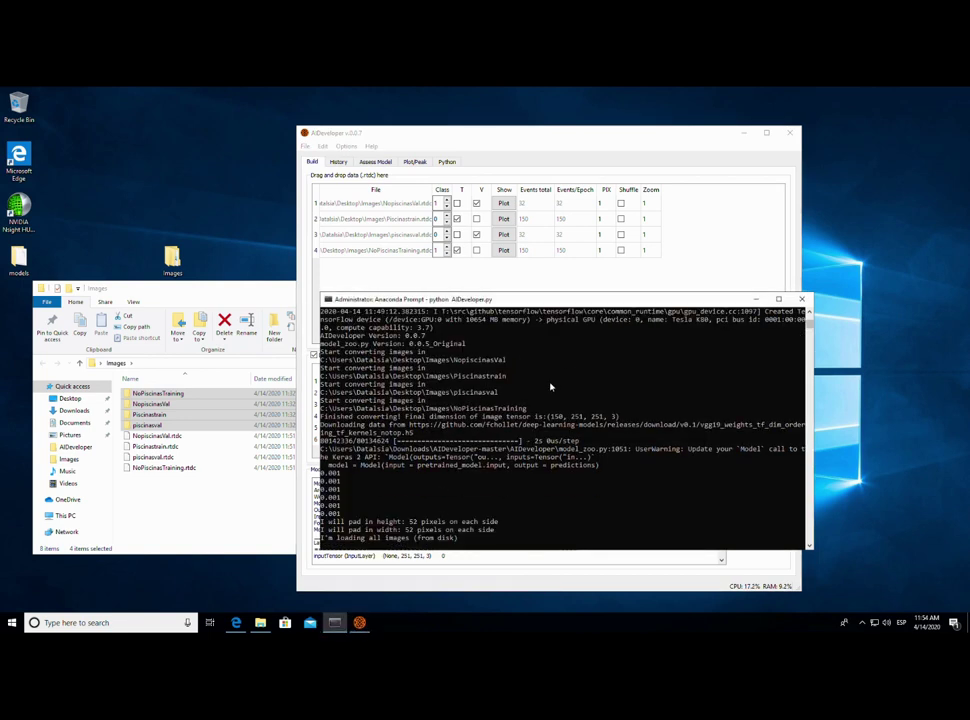
pyautogui.moveTo(530, 302); pyautogui.dragTo(246, 254)
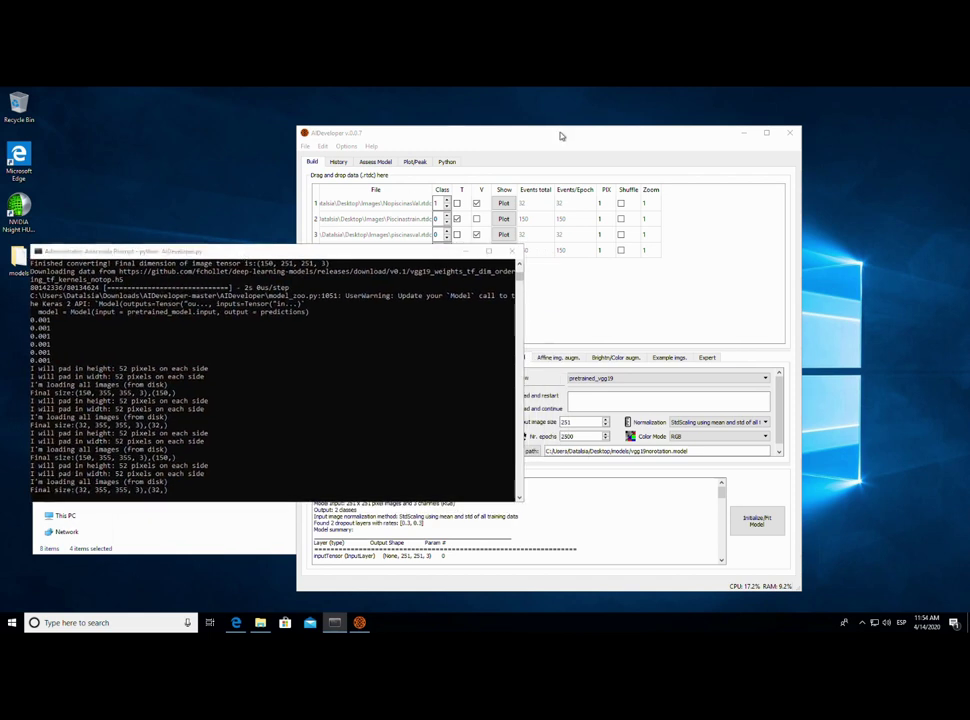
pyautogui.click(320, 364)
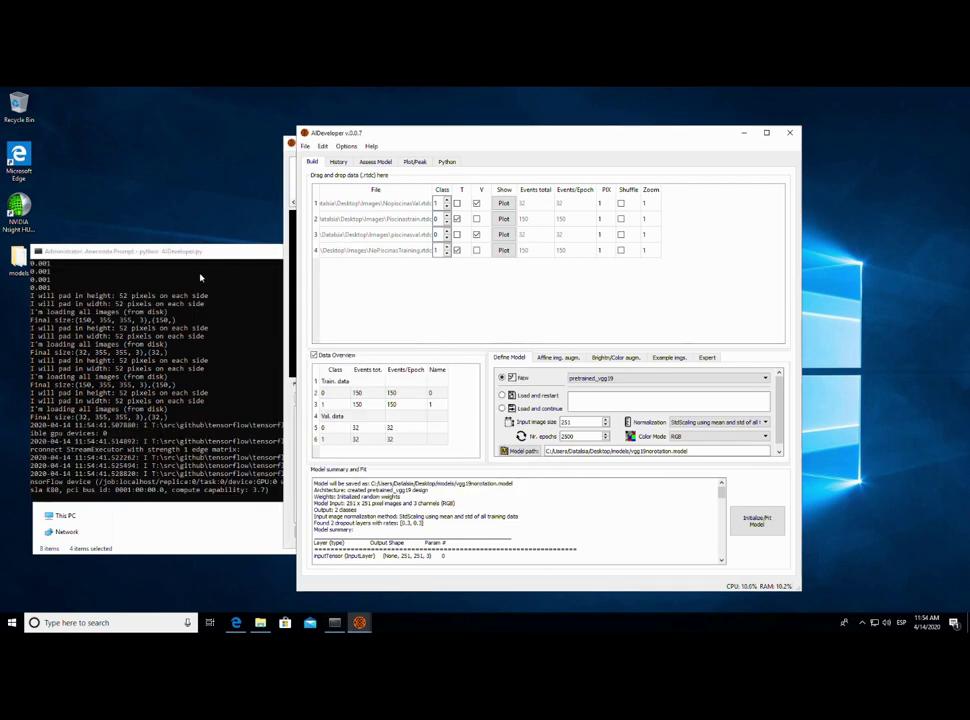
pyautogui.click(200, 278)
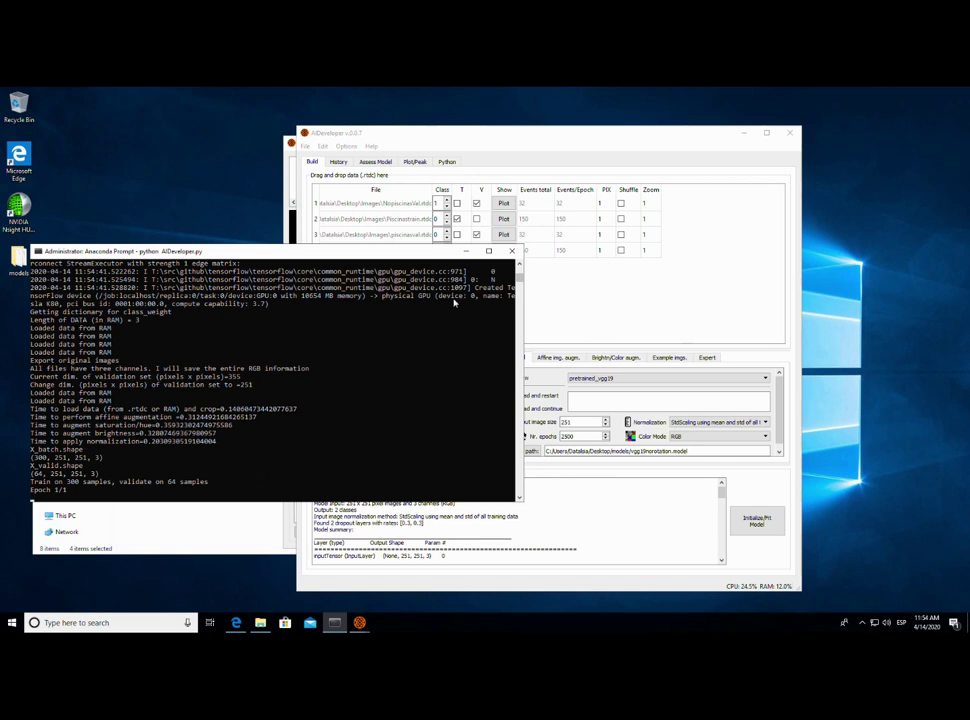
pyautogui.click(300, 190)
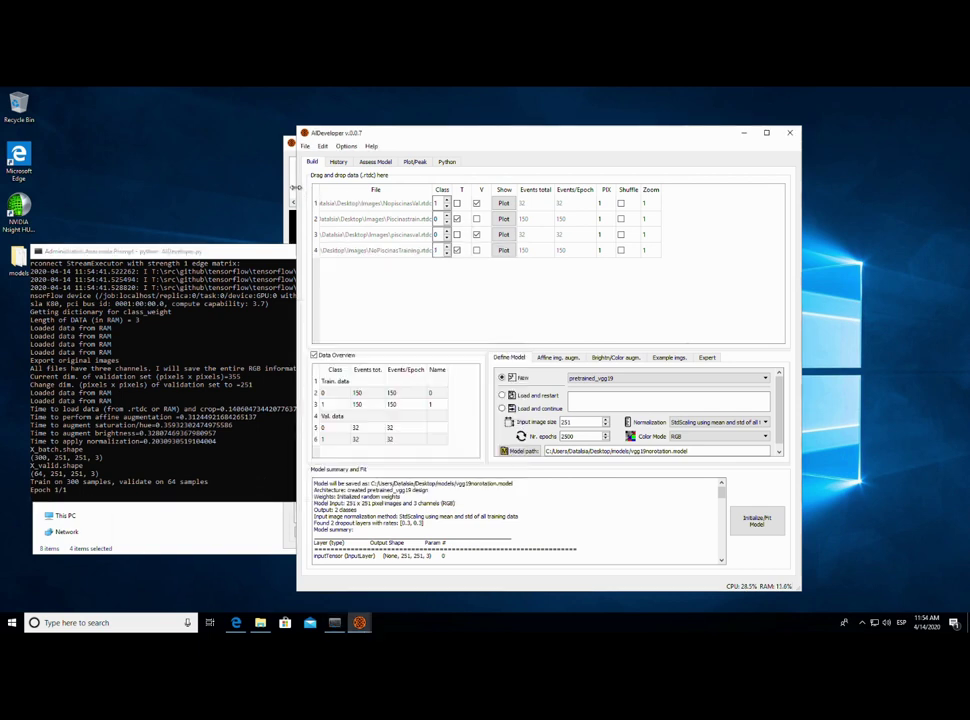
pyautogui.moveTo(440, 146); pyautogui.dragTo(459, 120)
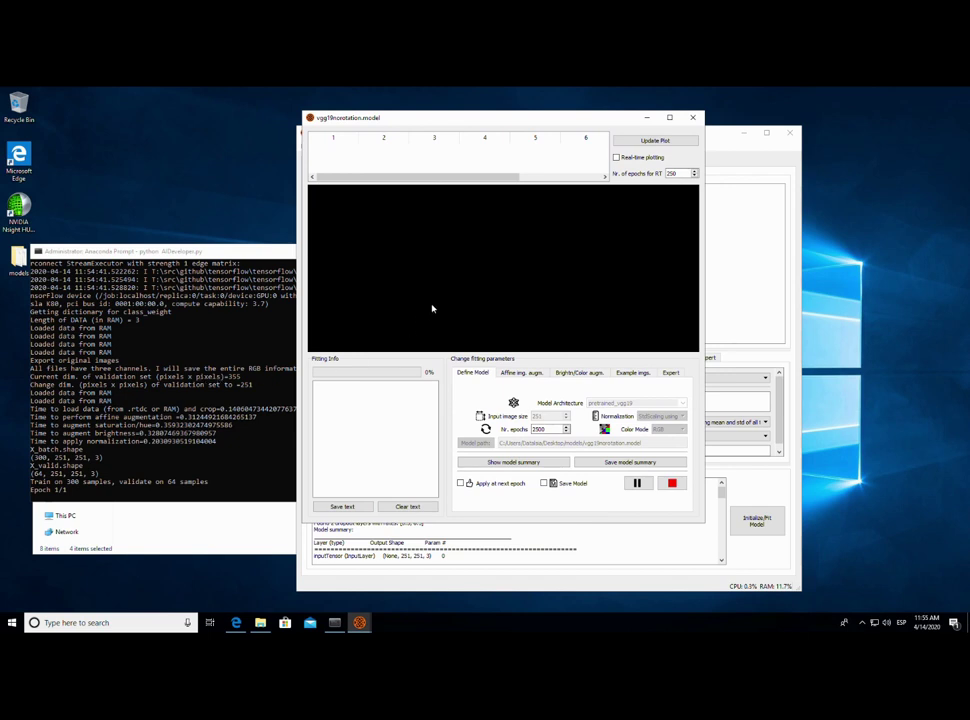
# - Select the console's OOM error and check the fitting window's batch size of 364
pyautogui.click(212, 393)
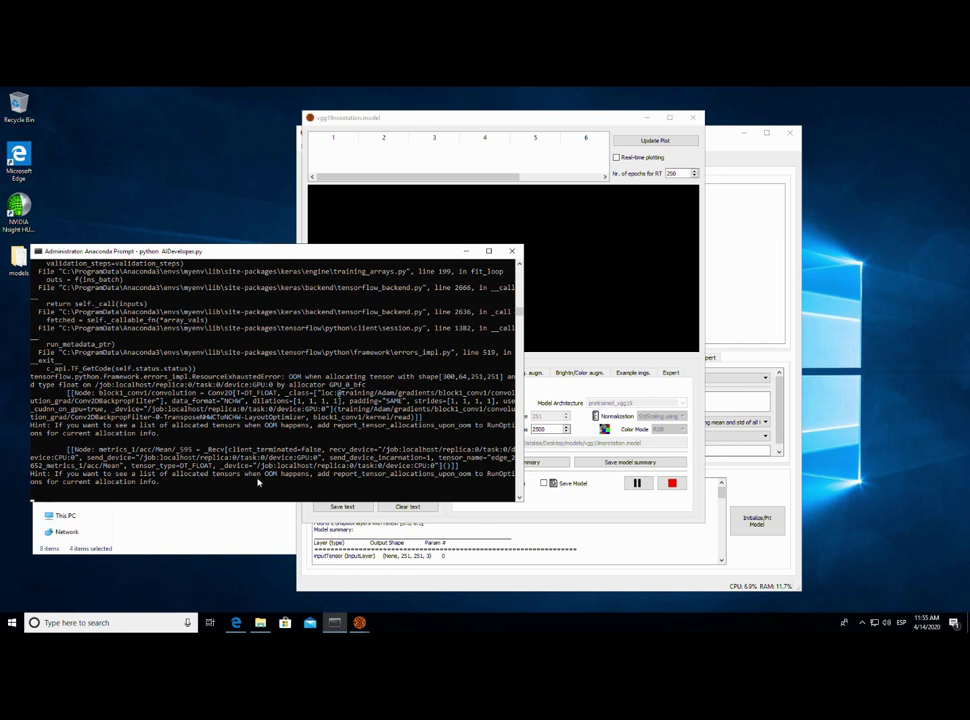
pyautogui.doubleClick(295, 377)
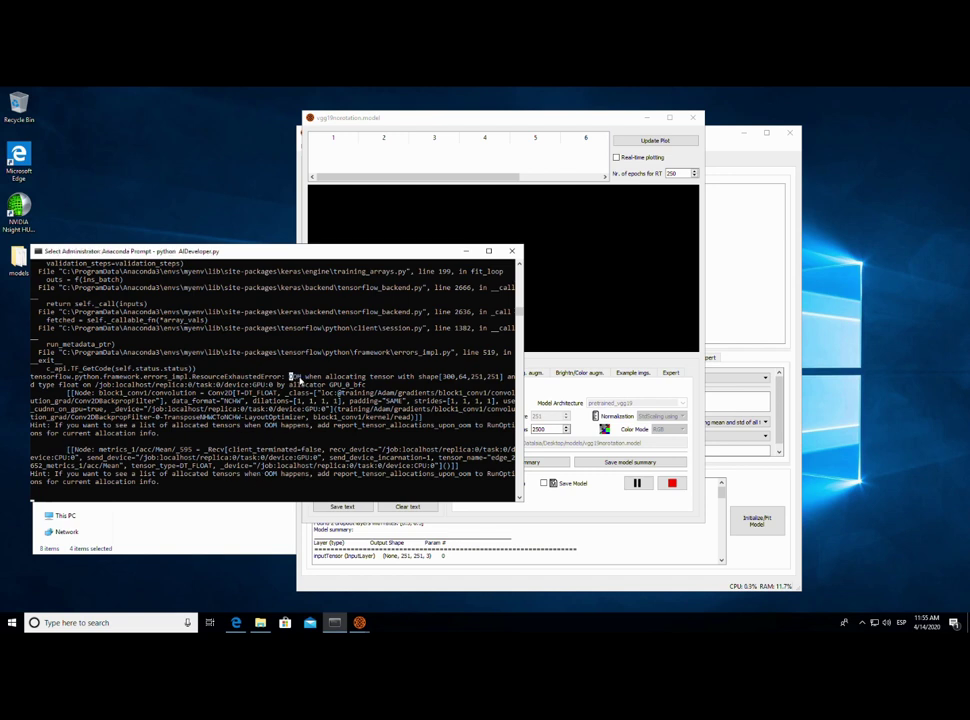
pyautogui.moveTo(313, 383); pyautogui.dragTo(471, 387)
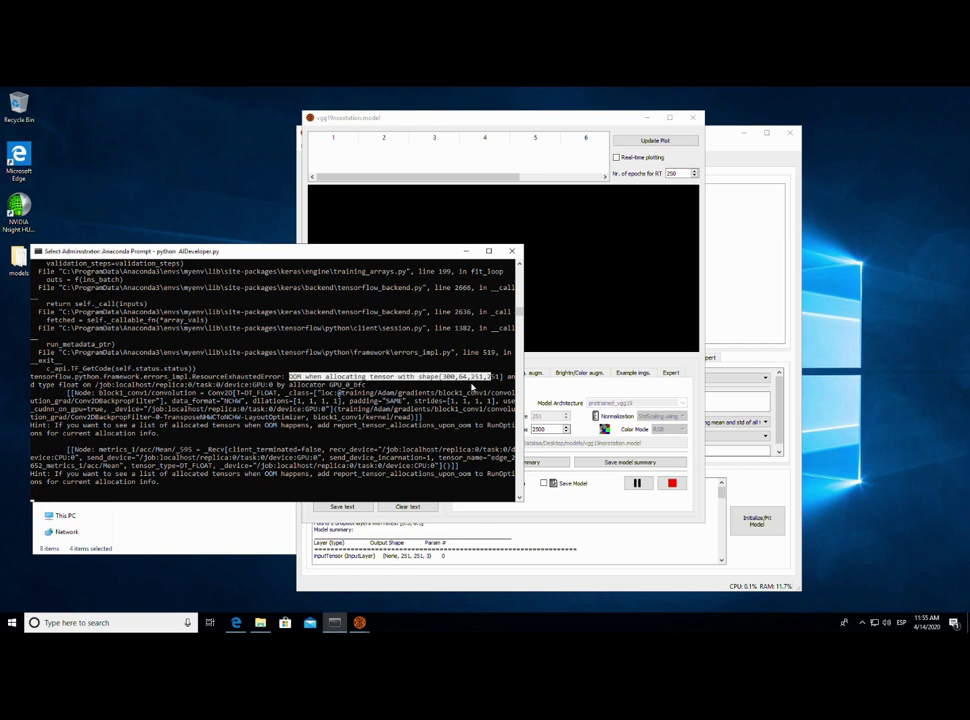
pyautogui.click(576, 388)
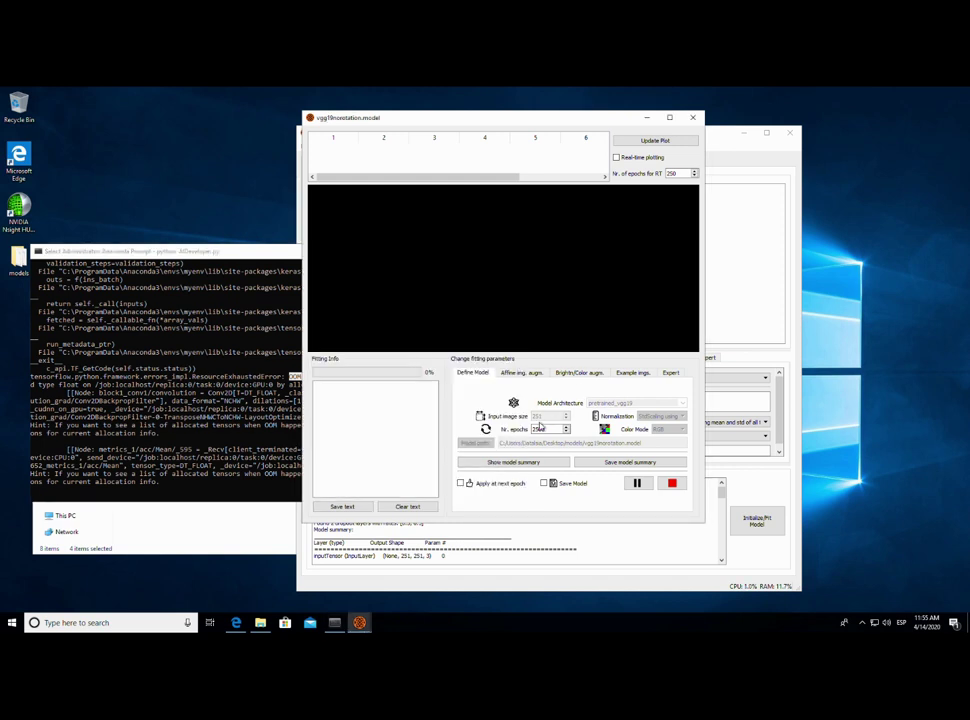
pyautogui.click(670, 376)
pyautogui.doubleClick(576, 417)
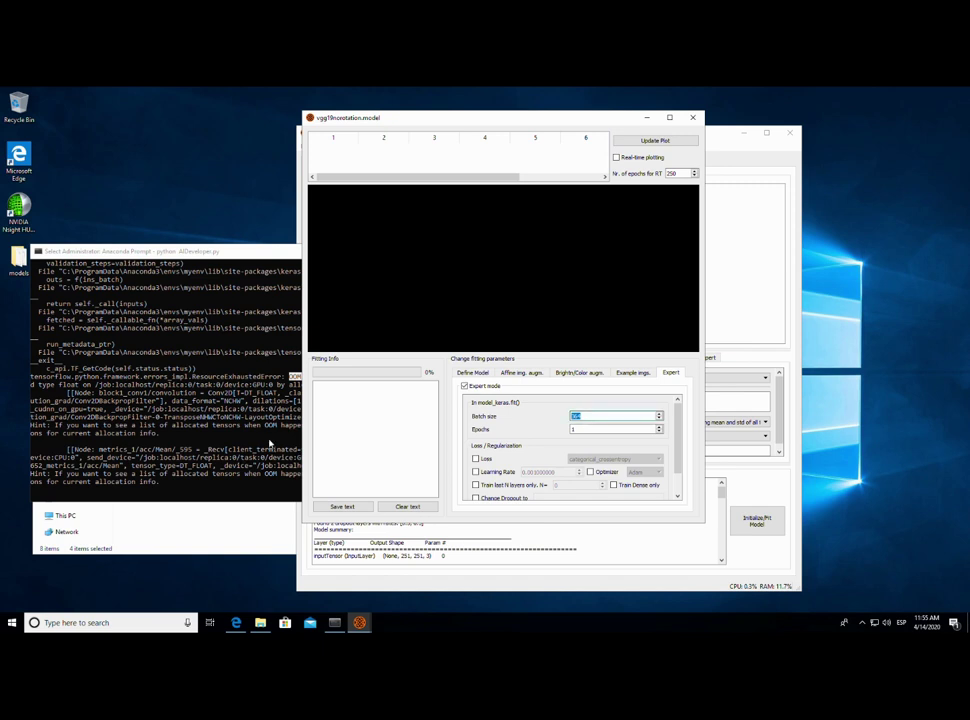
# - Clear the console selection and close the vgg19 fitting window
pyautogui.click(269, 443)
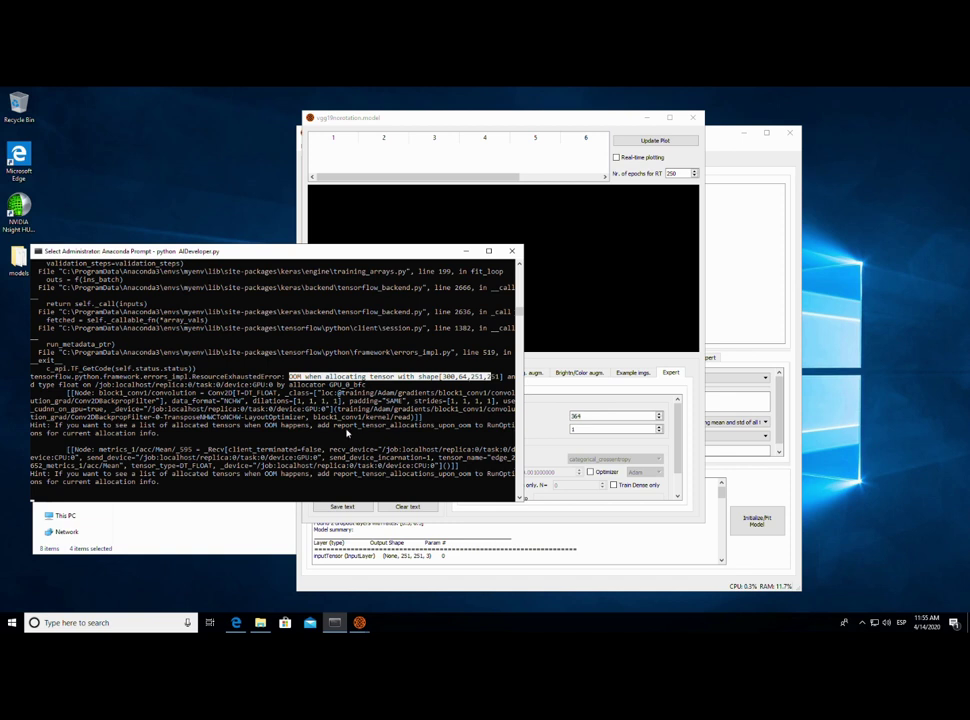
pyautogui.click(433, 410)
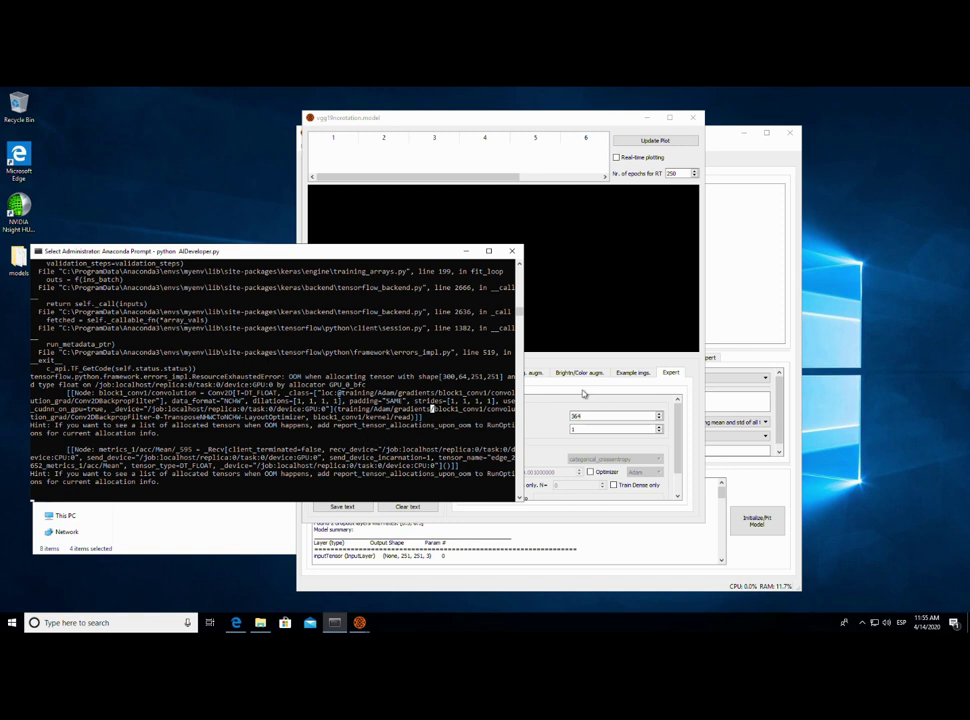
pyautogui.click(606, 329)
pyautogui.click(694, 118)
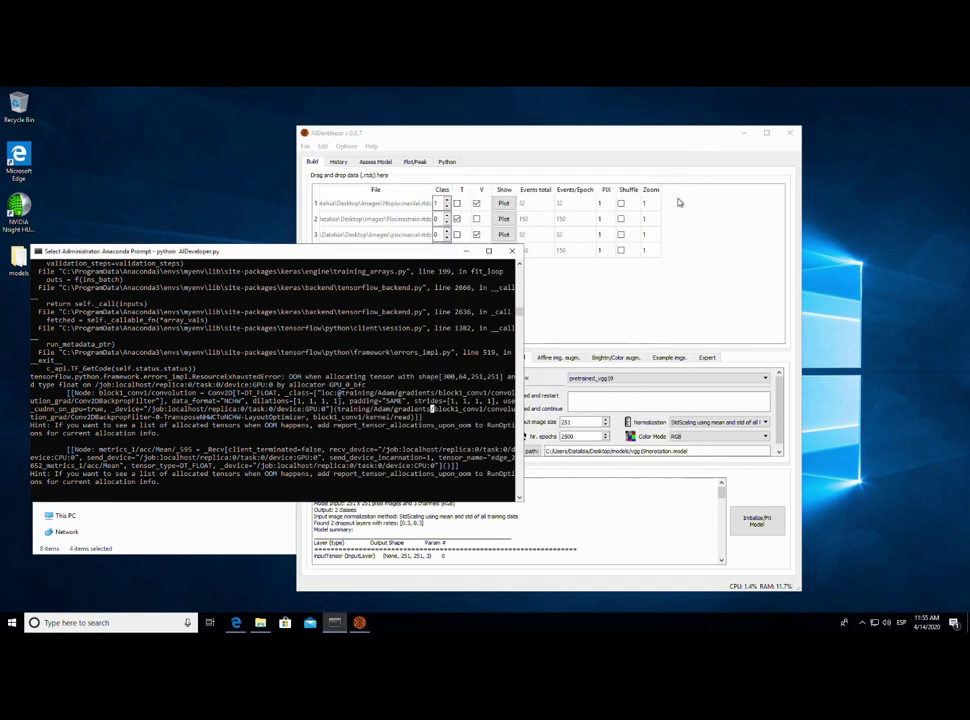
# - Change the batch size from 364 to 128 in the Expert settings
pyautogui.click(710, 362)
pyautogui.click(513, 358)
pyautogui.click(707, 358)
pyautogui.doubleClick(660, 400)
pyautogui.write('128')
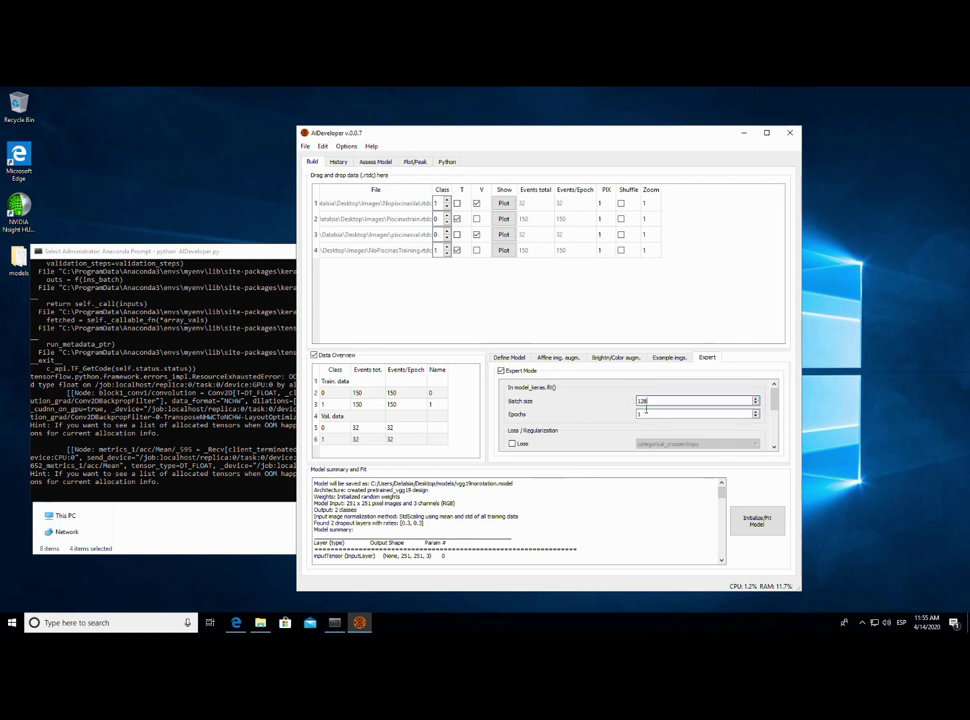
pyautogui.click(508, 358)
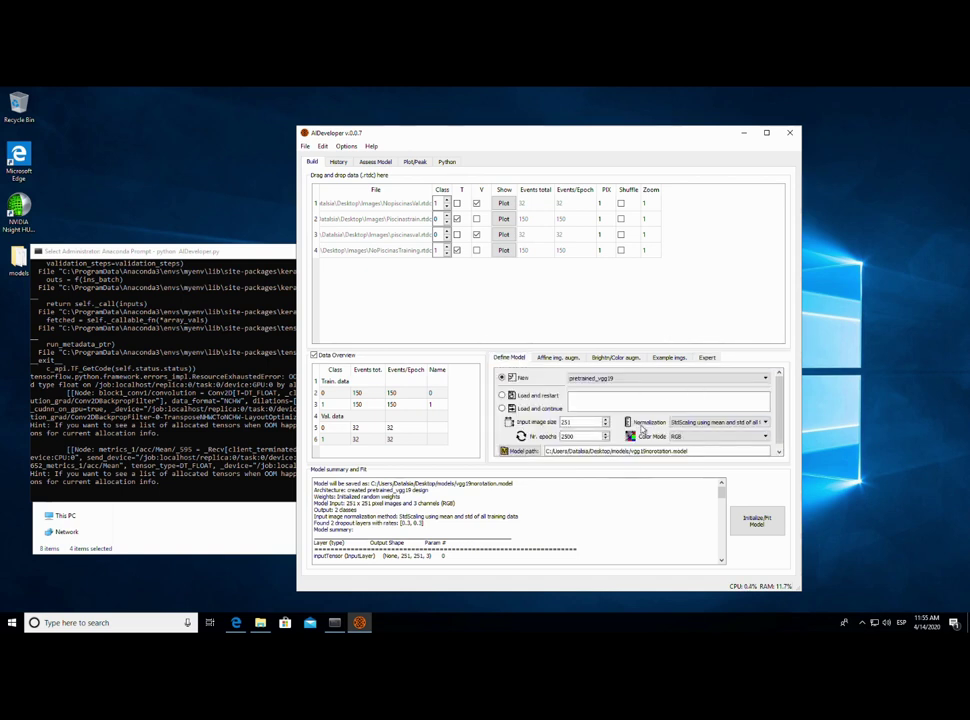
pyautogui.click(707, 358)
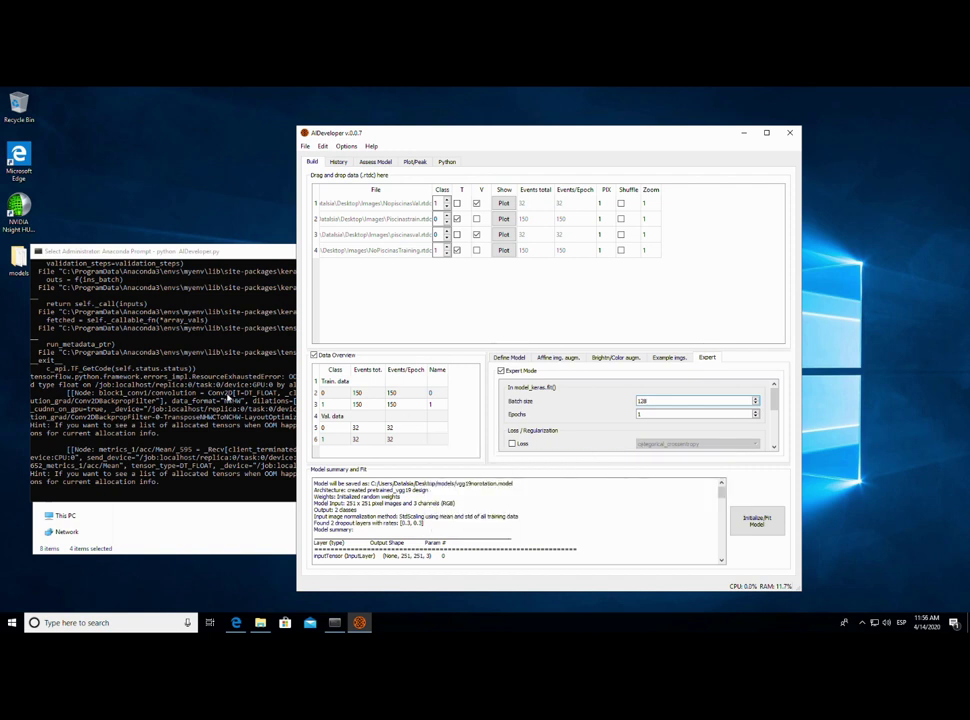
# - Review the console log, confirm batch size 128, and launch model initialization
pyautogui.click(229, 398)
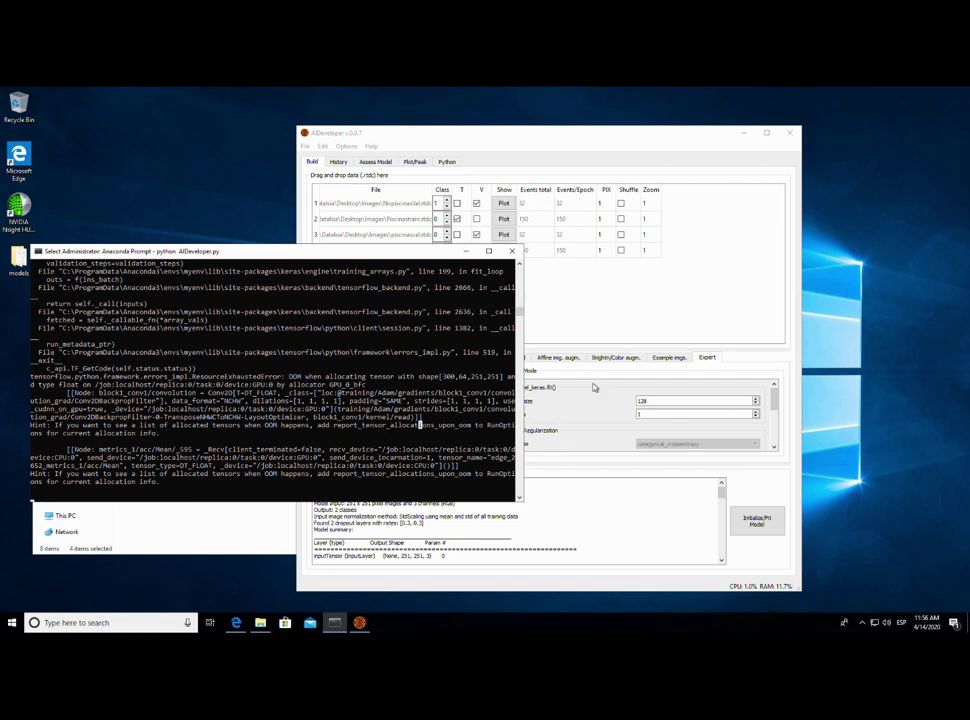
pyautogui.click(545, 372)
pyautogui.doubleClick(643, 401)
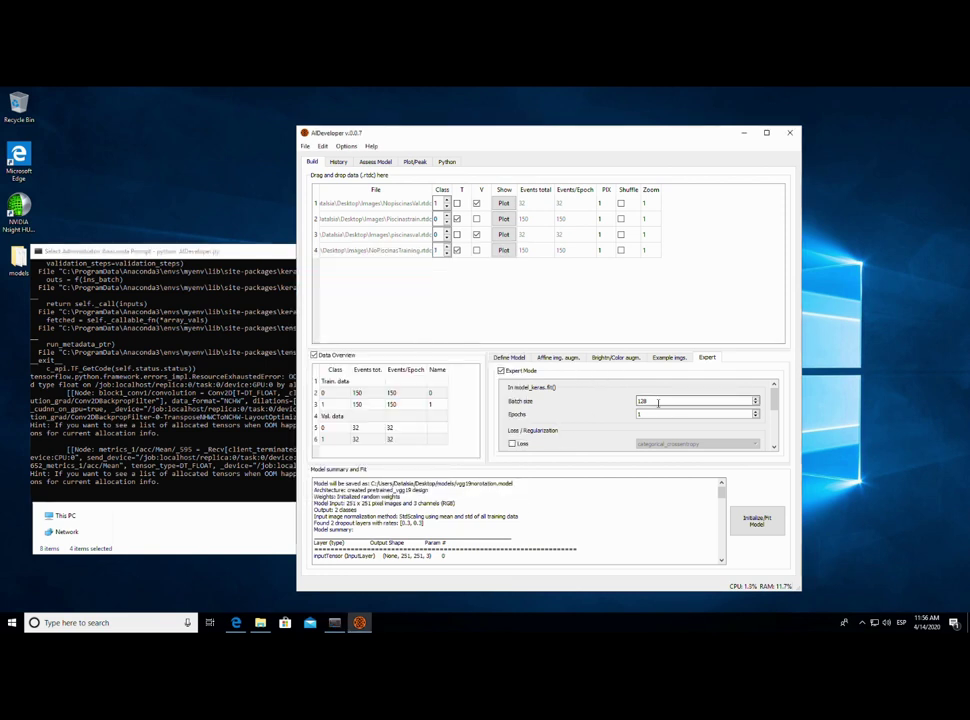
pyautogui.click(509, 357)
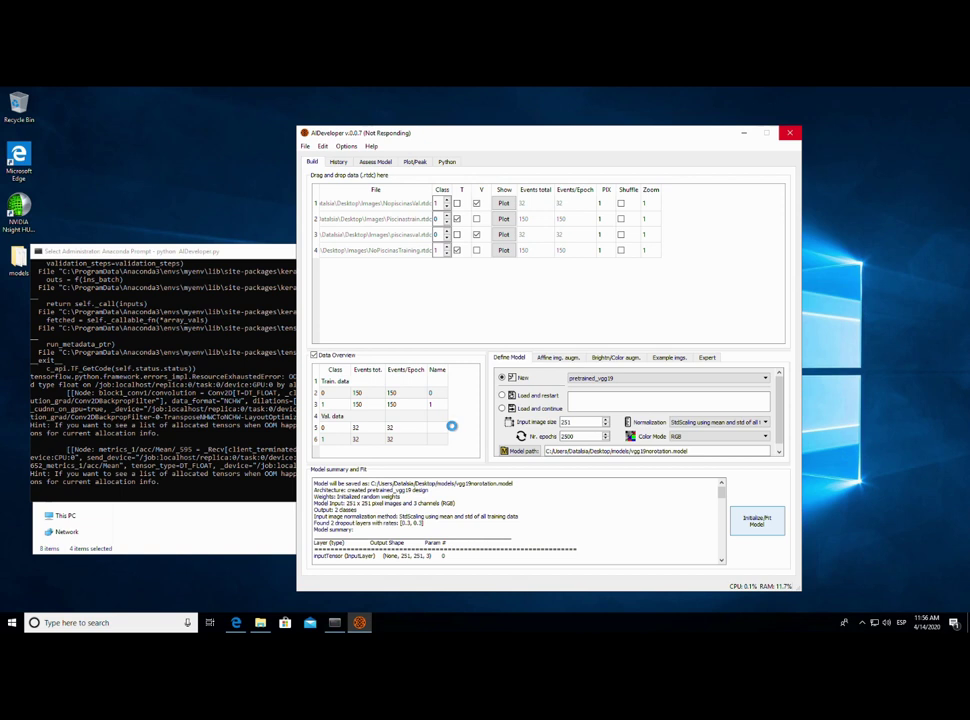
pyautogui.click(274, 382)
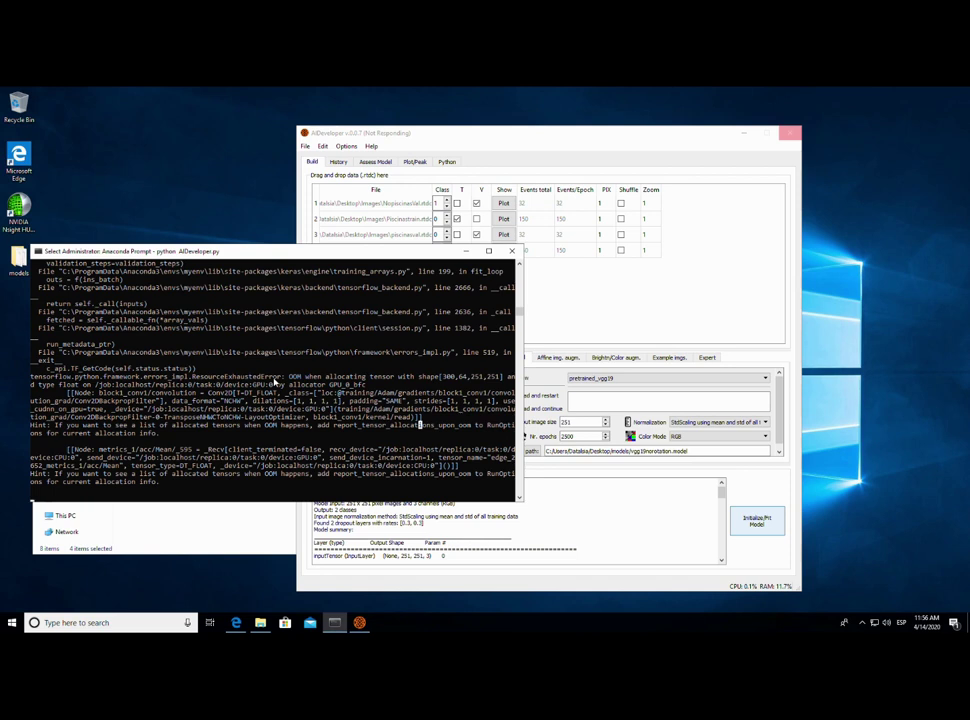
# - Resume the console output and start fitting, with the log showing 300 training and 64 validation samples
pyautogui.press('Escape')
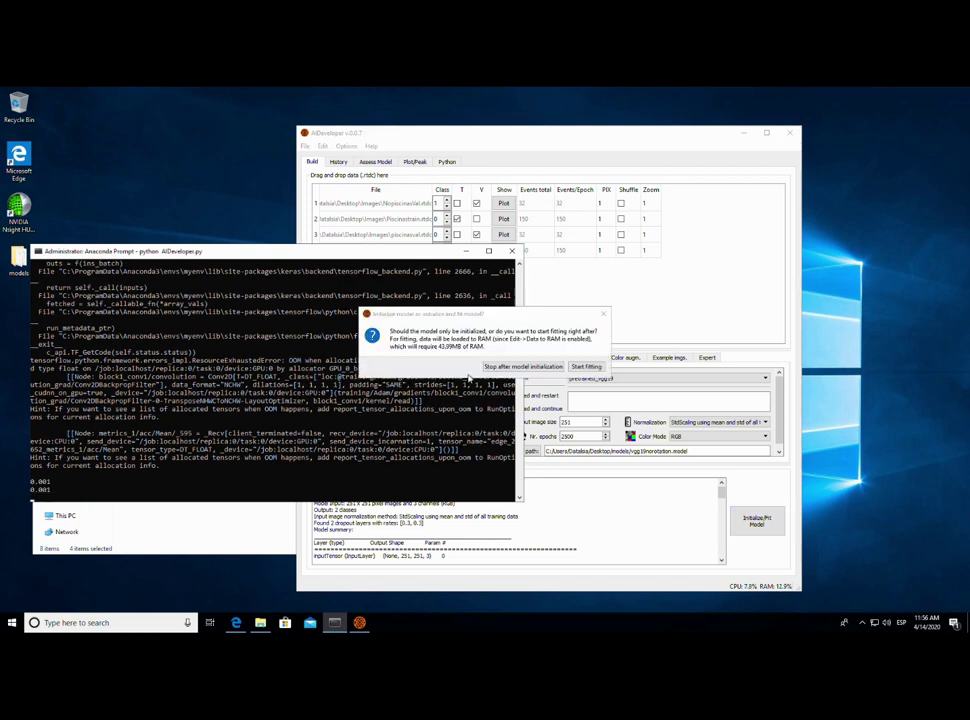
pyautogui.click(584, 368)
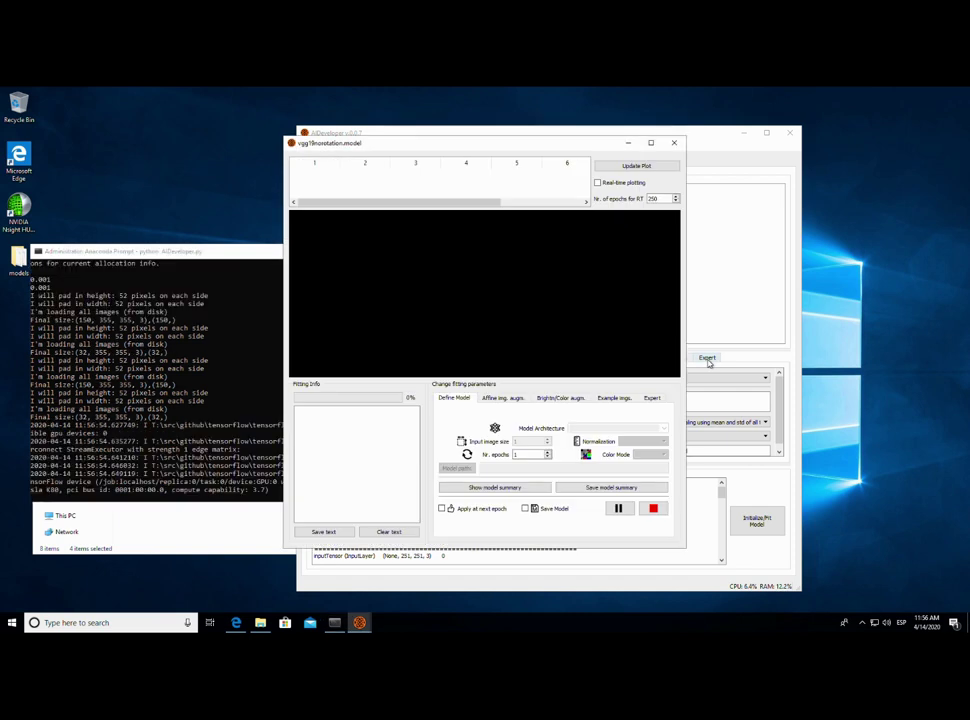
pyautogui.click(216, 433)
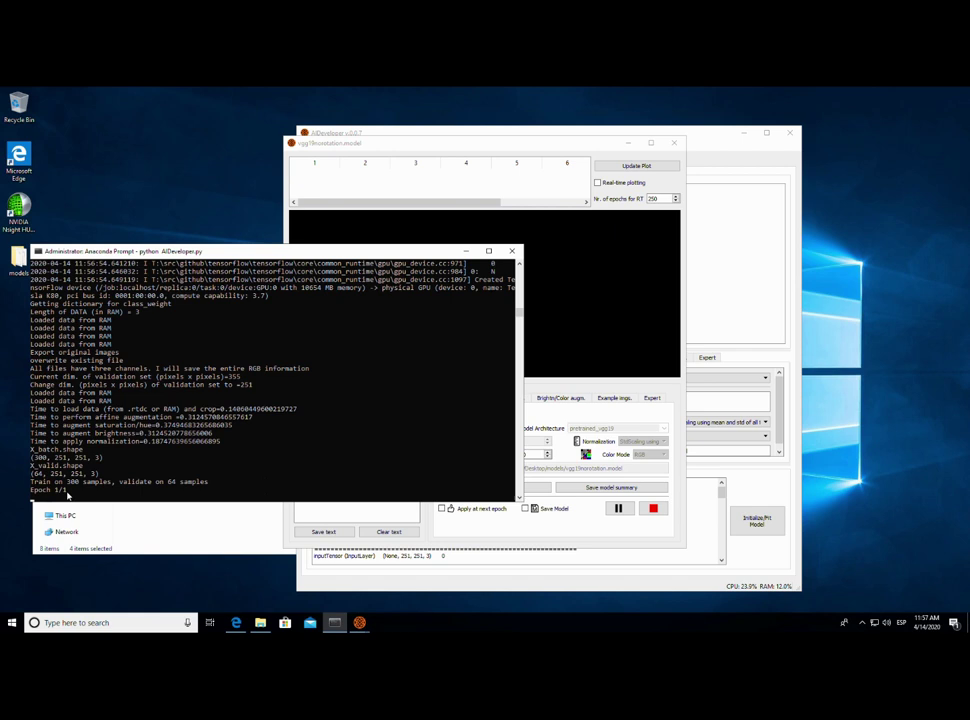
# - Nudge the fitting window right and pause the console log at the new out-of-memory error
pyautogui.click(485, 150)
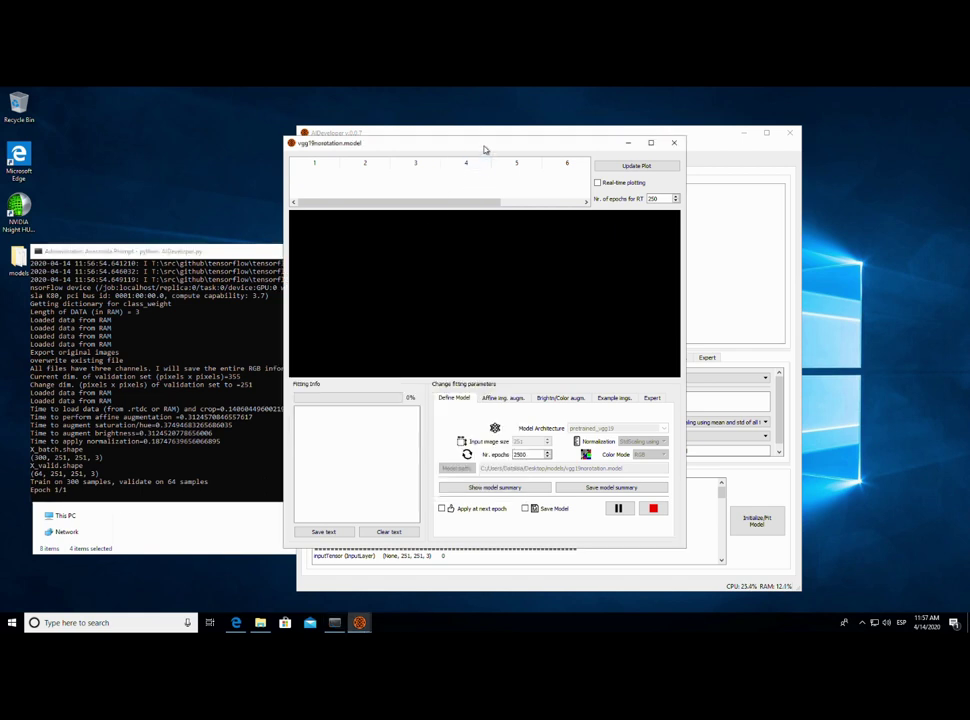
pyautogui.moveTo(472, 154); pyautogui.dragTo(500, 152)
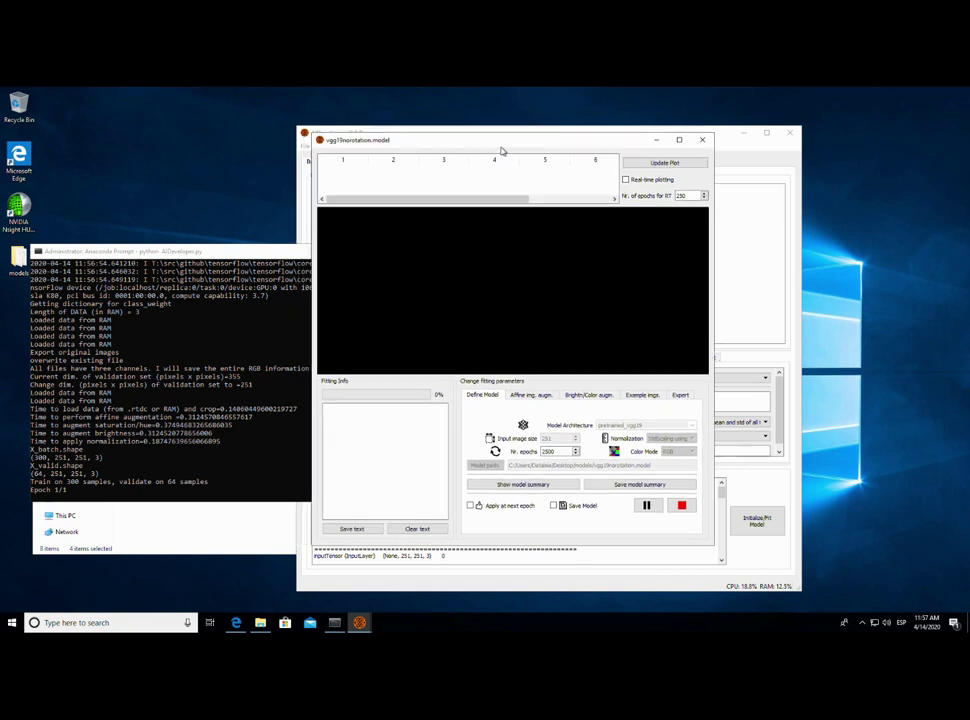
pyautogui.click(230, 460)
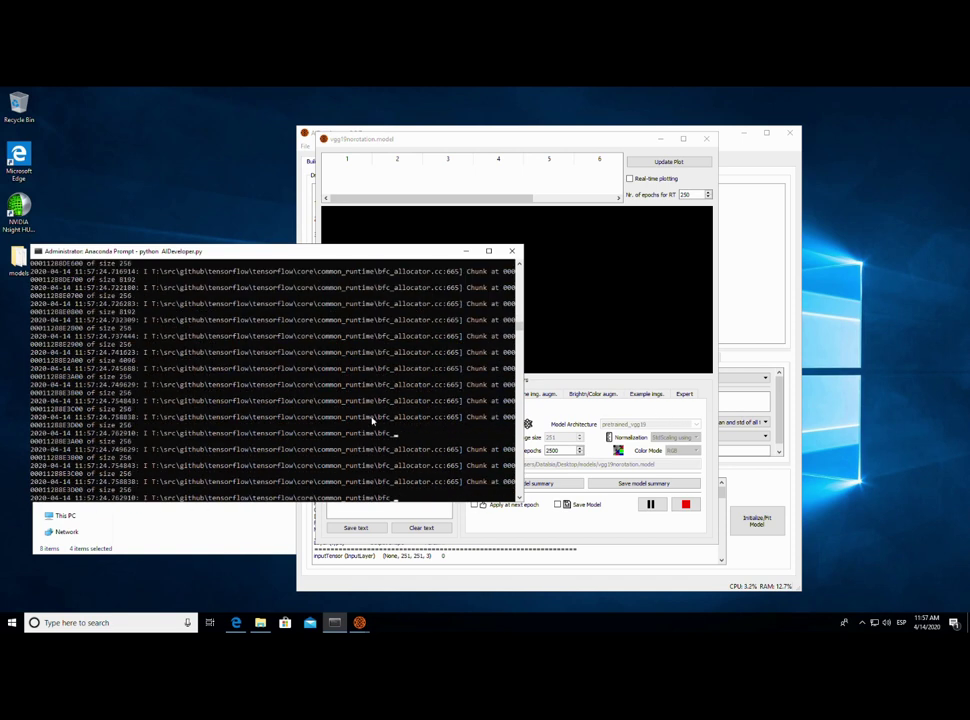
pyautogui.click(314, 433)
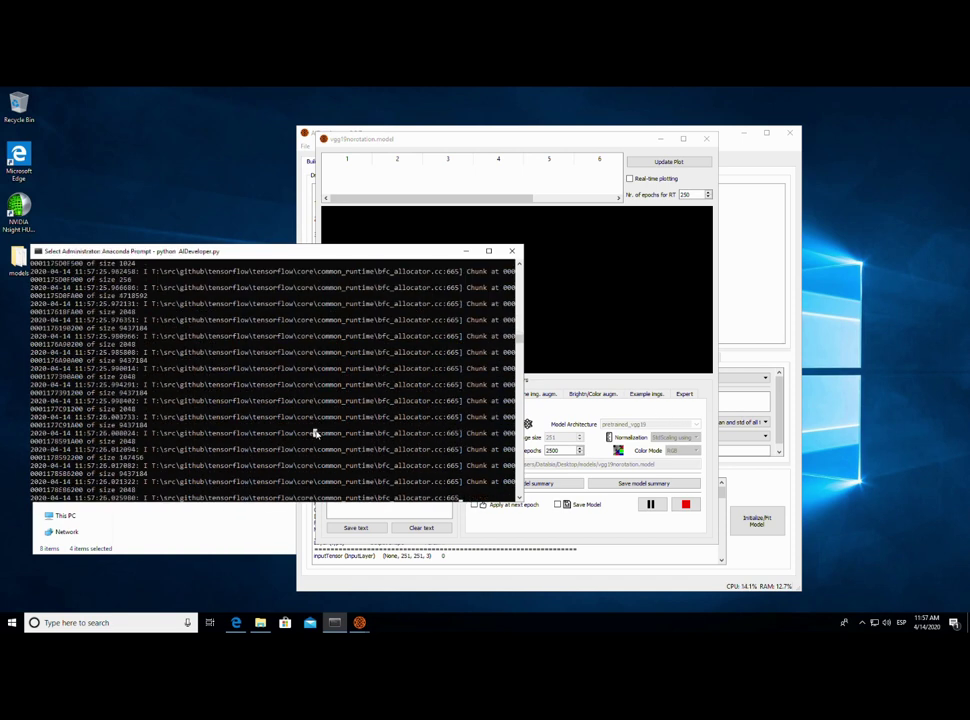
pyautogui.click(352, 433)
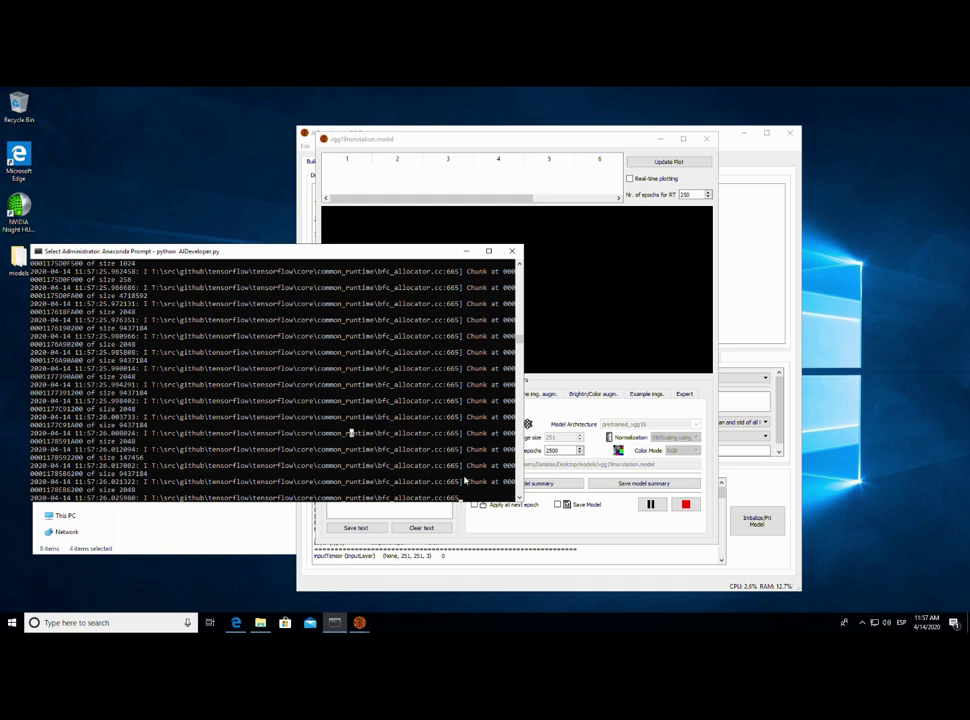
pyautogui.rightClick(432, 452)
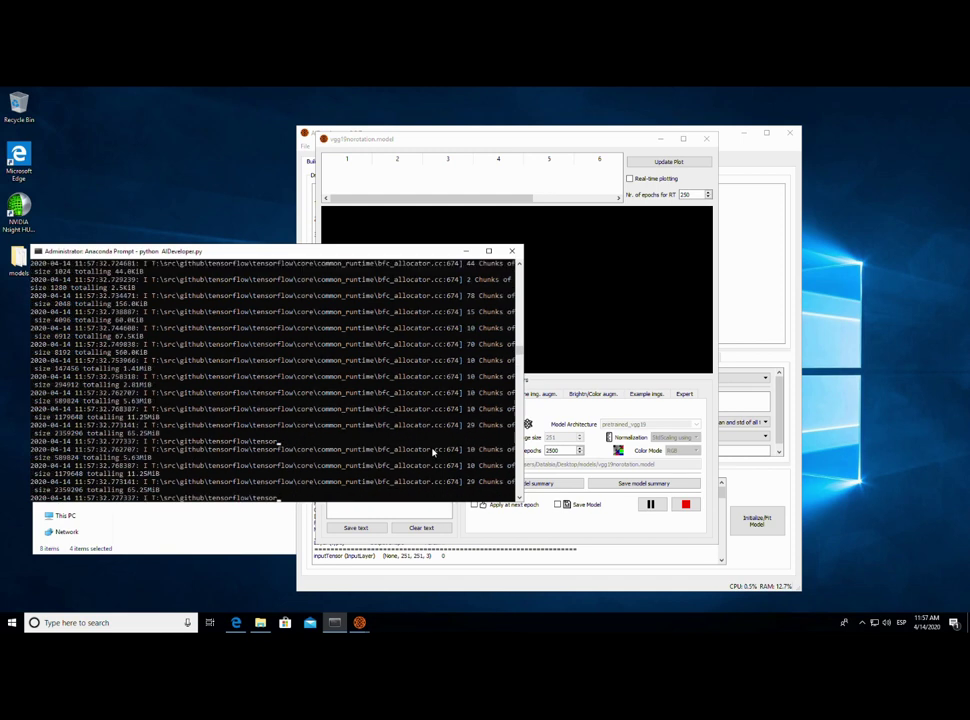
pyautogui.click(425, 443)
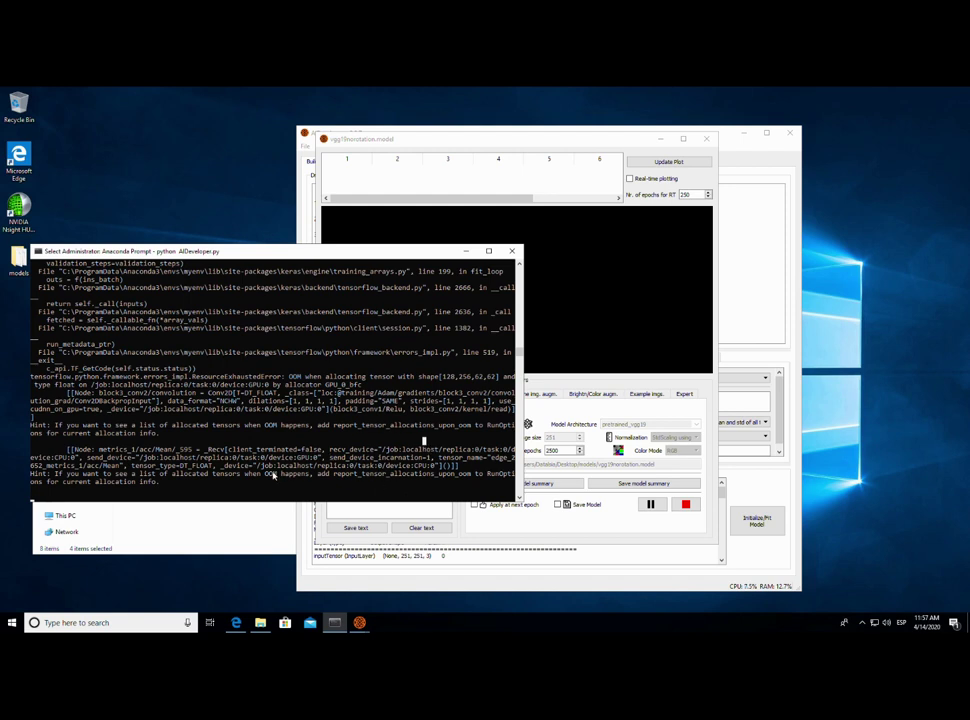
# - Highlight the OOM hint, then show the fitting window's Expert settings with batch size 128 selected
pyautogui.moveTo(263, 473); pyautogui.dragTo(327, 473)
pyautogui.click(649, 412)
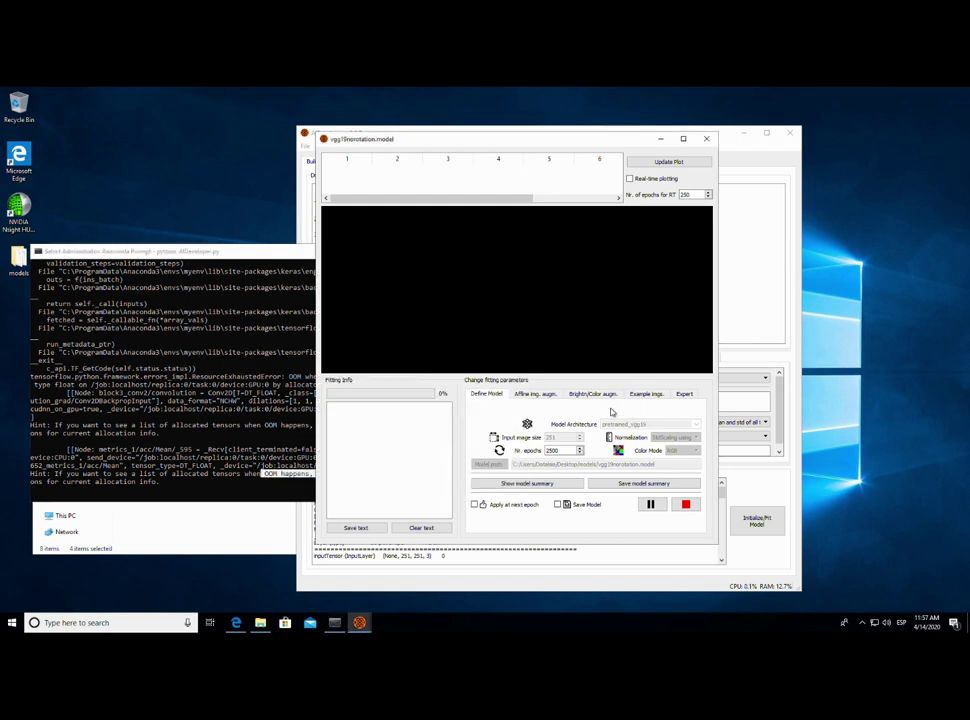
pyautogui.moveTo(479, 141); pyautogui.dragTo(541, 155)
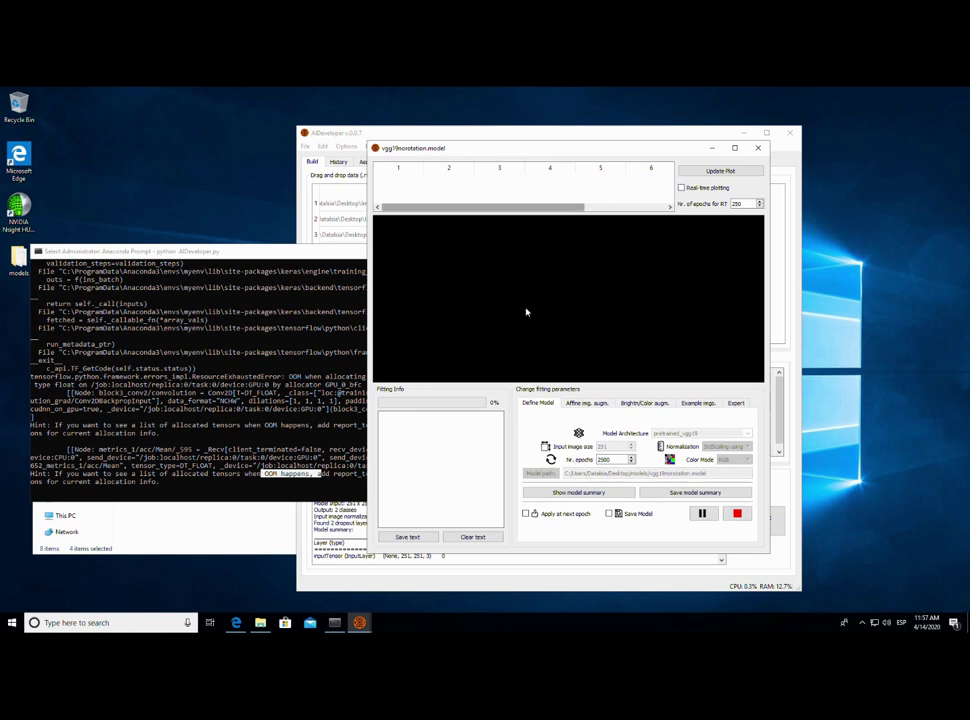
pyautogui.click(734, 404)
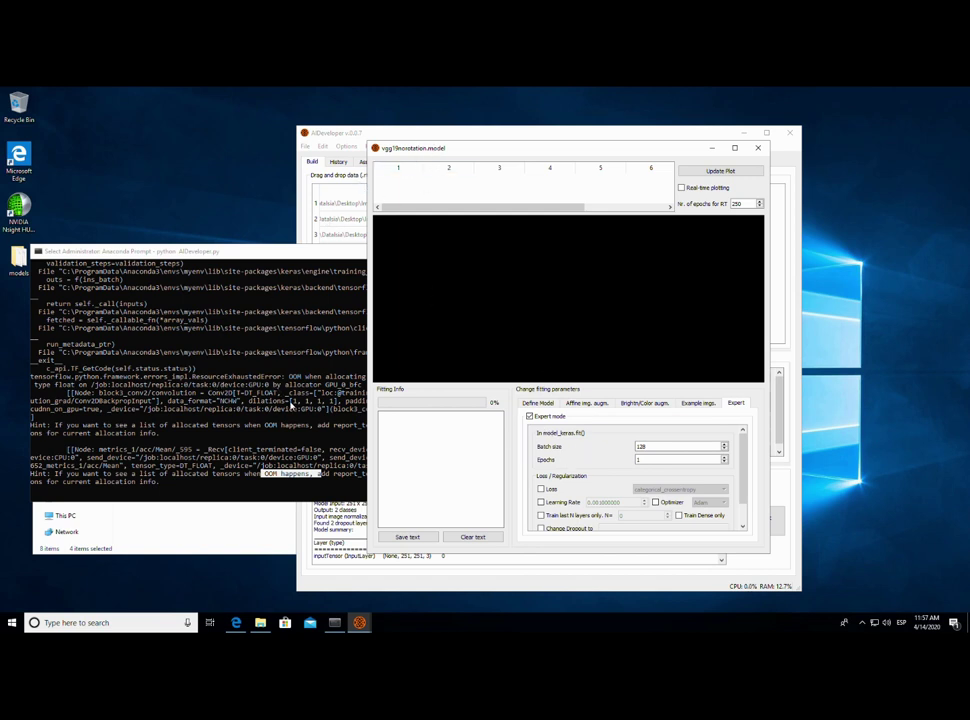
pyautogui.doubleClick(656, 450)
# - Check memory use (7.1/56.0 GB) in Task Manager's Performance view, then set batch size to 64
pyautogui.rightClick(451, 626)
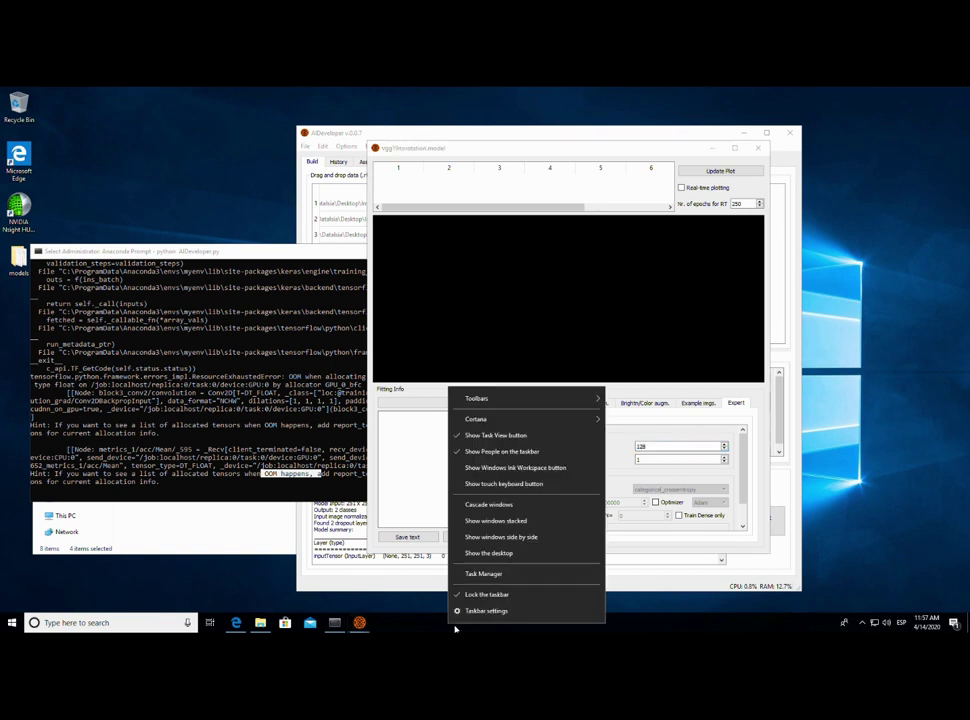
pyautogui.click(490, 574)
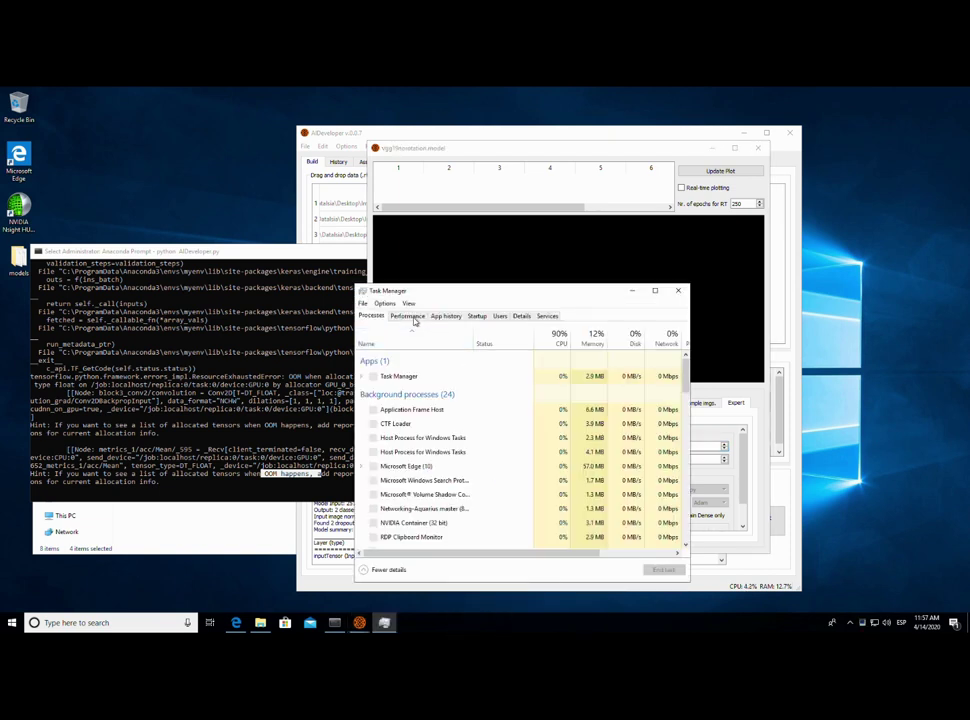
pyautogui.click(407, 316)
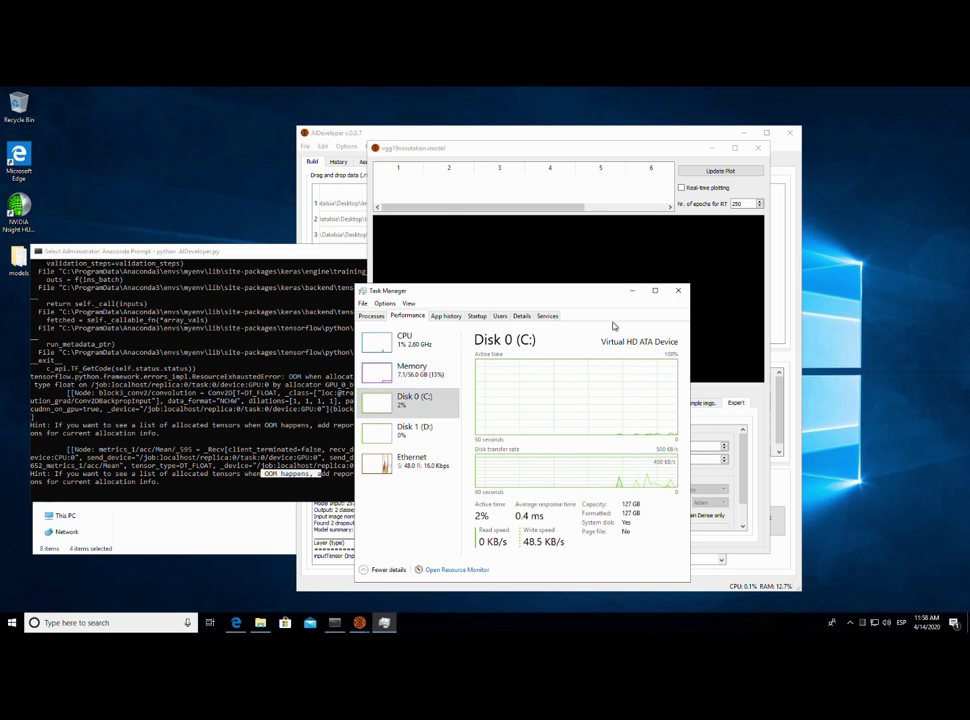
pyautogui.click(634, 295)
pyautogui.moveTo(667, 444); pyautogui.dragTo(641, 448)
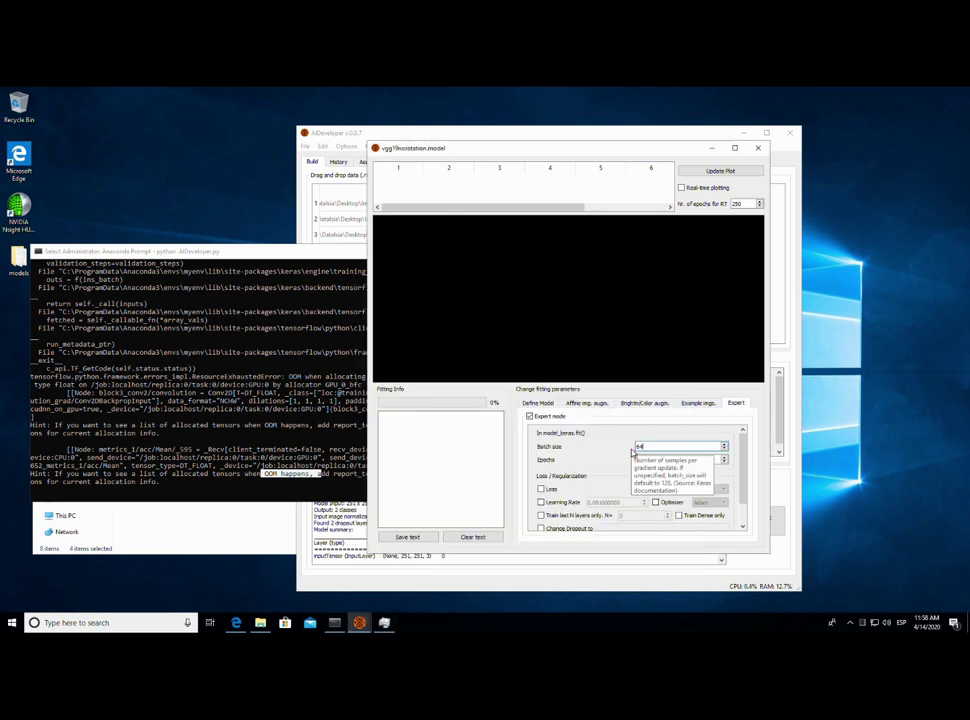
# - Switch between the Define Model and Expert tabs, then launch Calculator via 'calc'
pyautogui.click(544, 404)
pyautogui.click(737, 404)
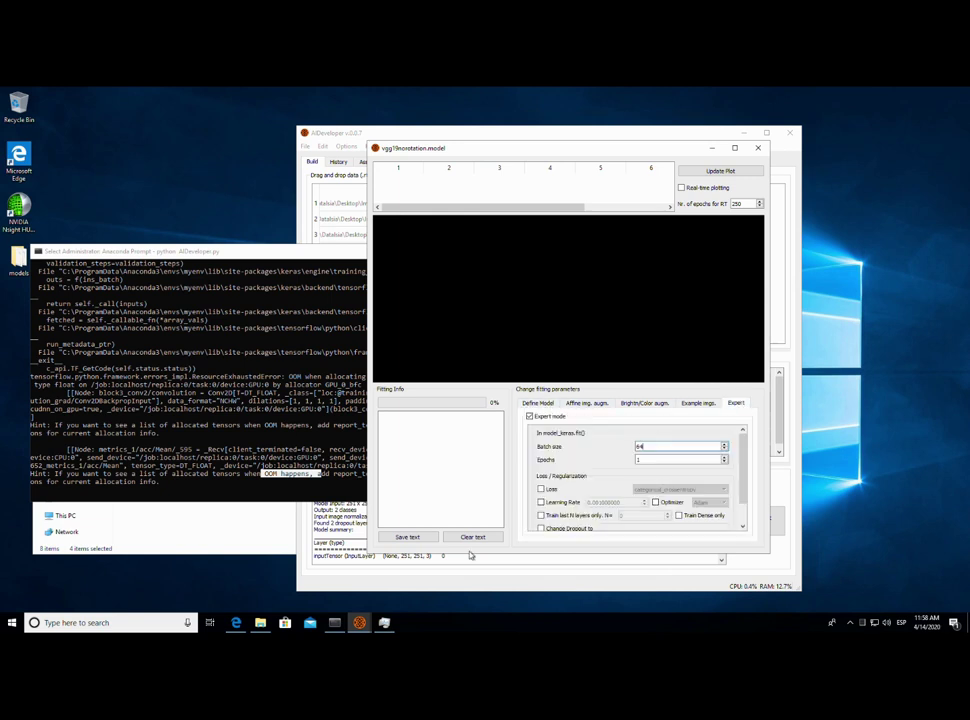
pyautogui.click(11, 622)
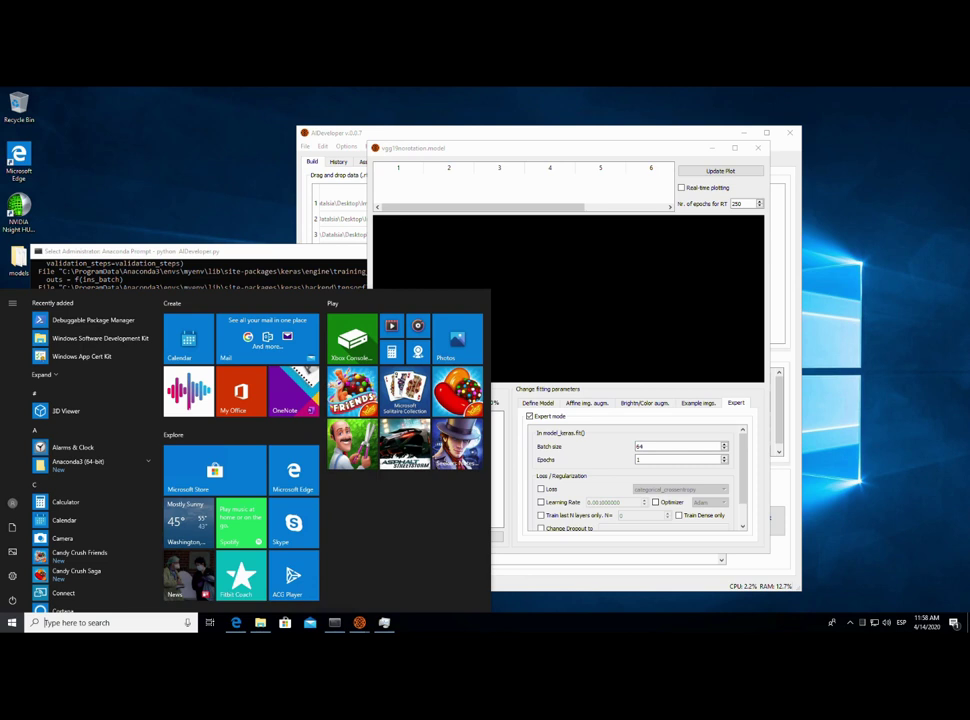
pyautogui.write('calcu')
pyautogui.press('Return')
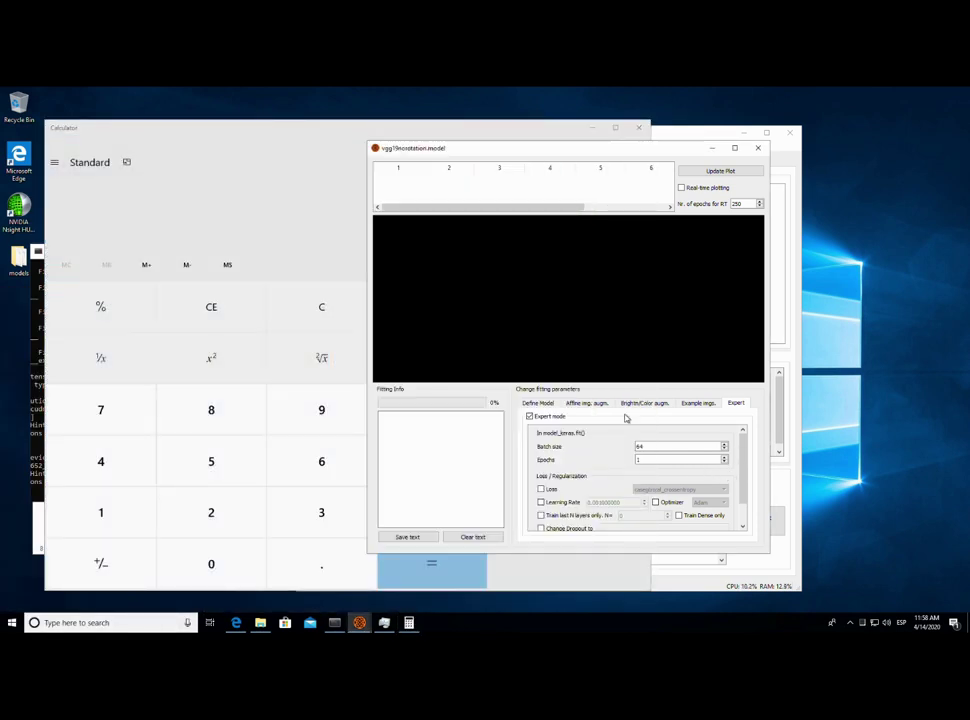
# - Change the Expert batch size from 128 to 64, then check the console's error output
pyautogui.click(537, 403)
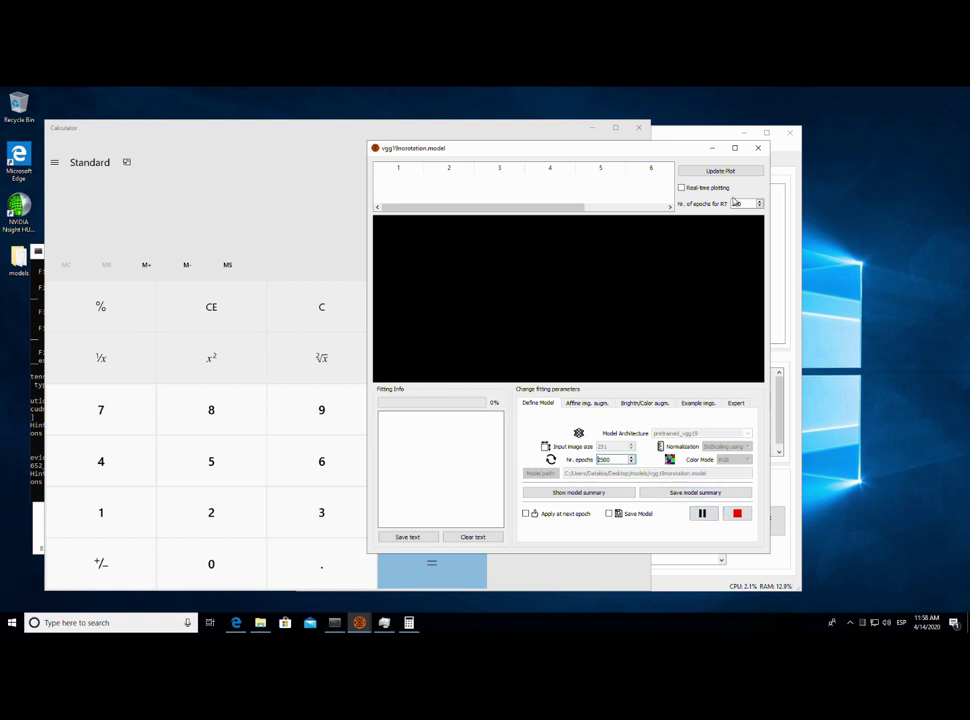
pyautogui.click(757, 147)
pyautogui.click(722, 381)
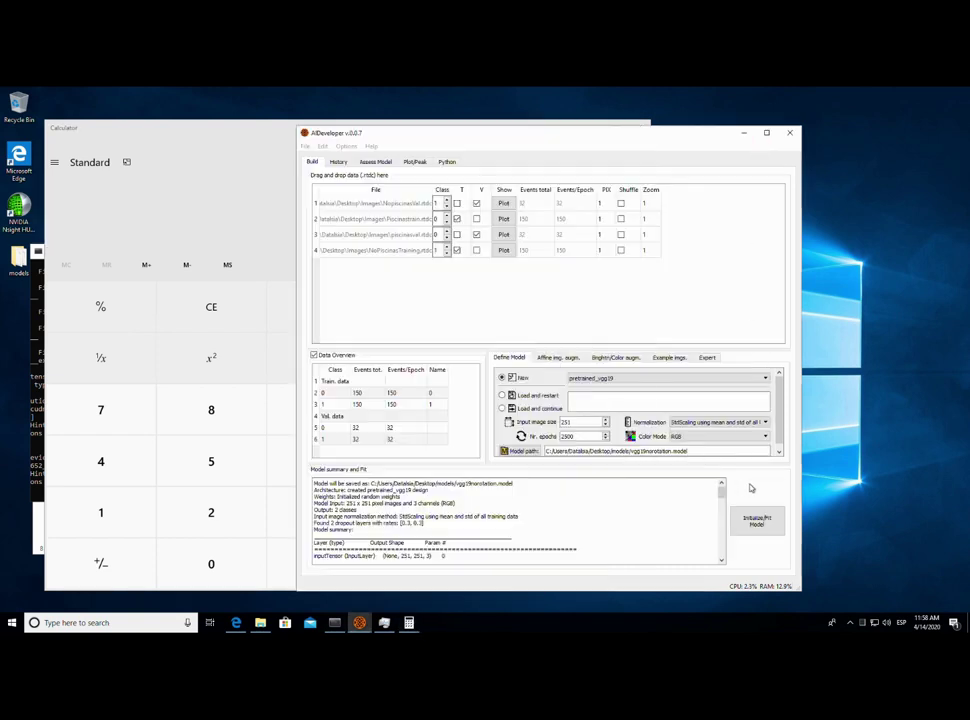
pyautogui.click(707, 357)
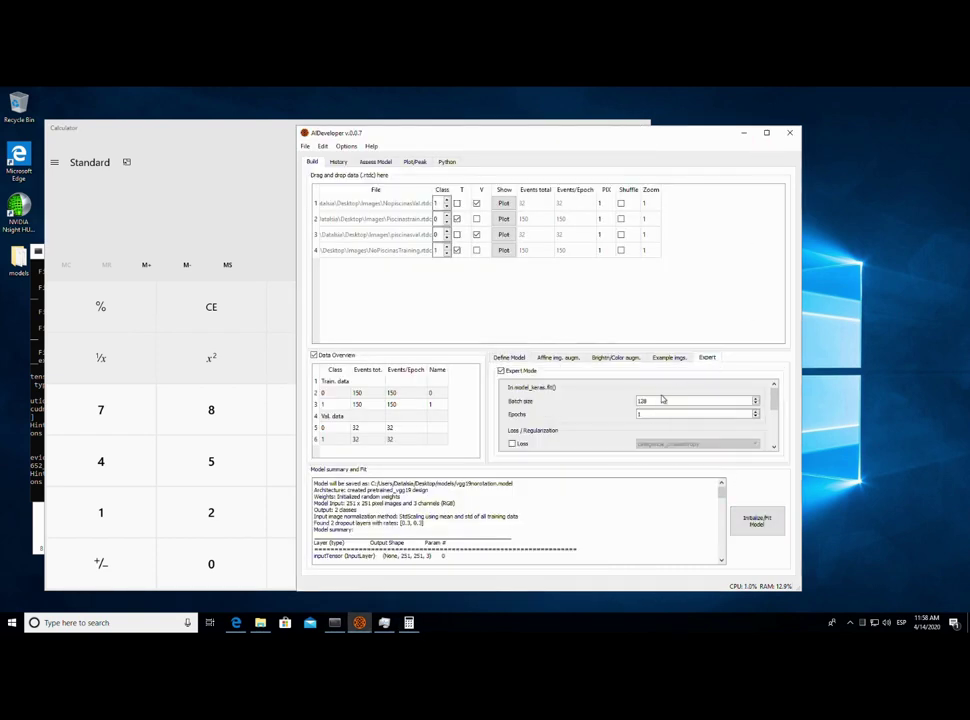
pyautogui.doubleClick(661, 400)
pyautogui.write('64')
pyautogui.click(508, 357)
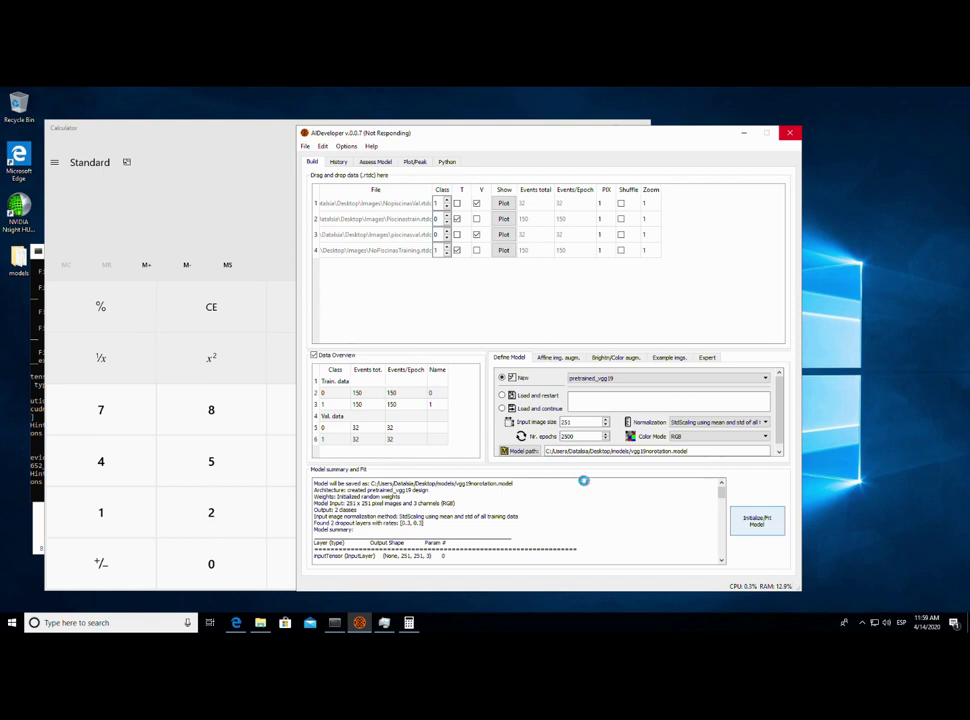
pyautogui.click(36, 460)
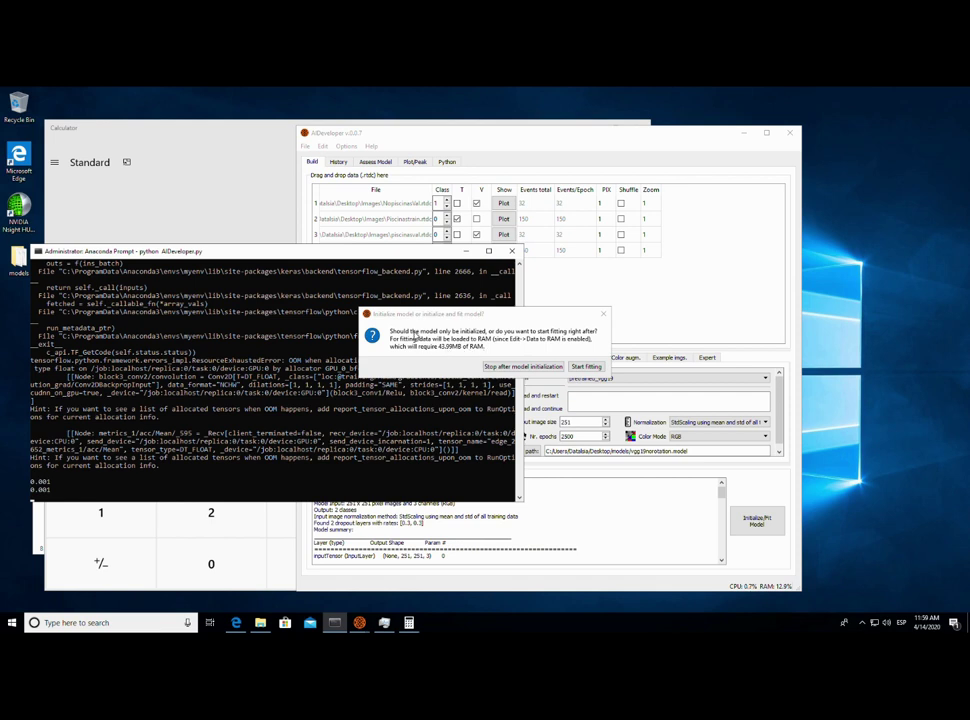
pyautogui.click(217, 199)
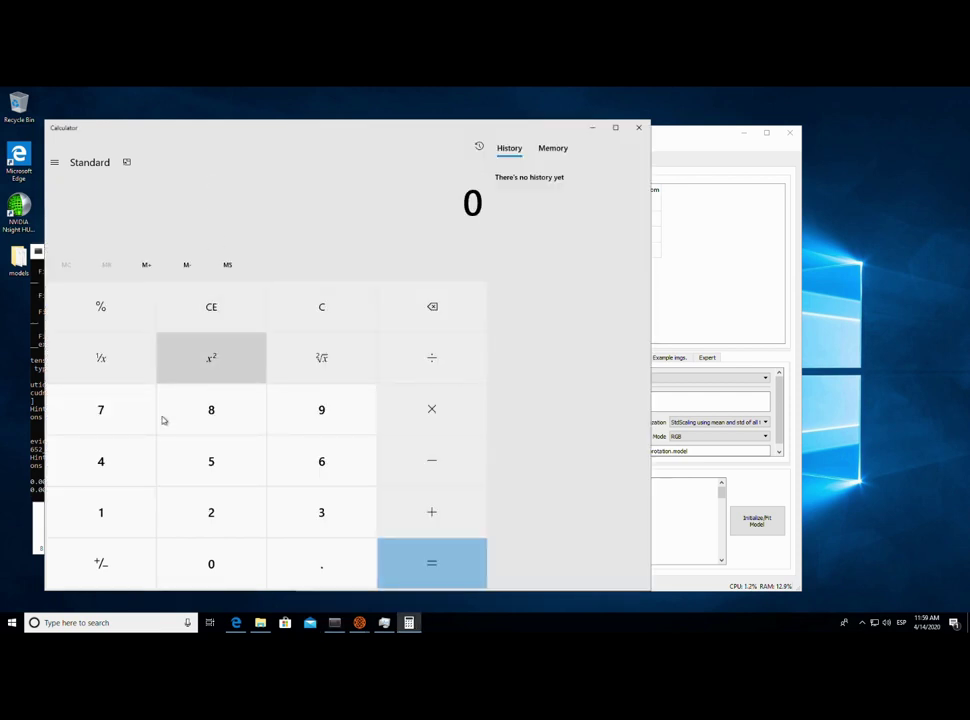
# - Compute 44 × 64 = 2,816 in Calculator, minimize it, and start model fitting
pyautogui.doubleClick(110, 463)
pyautogui.click(446, 408)
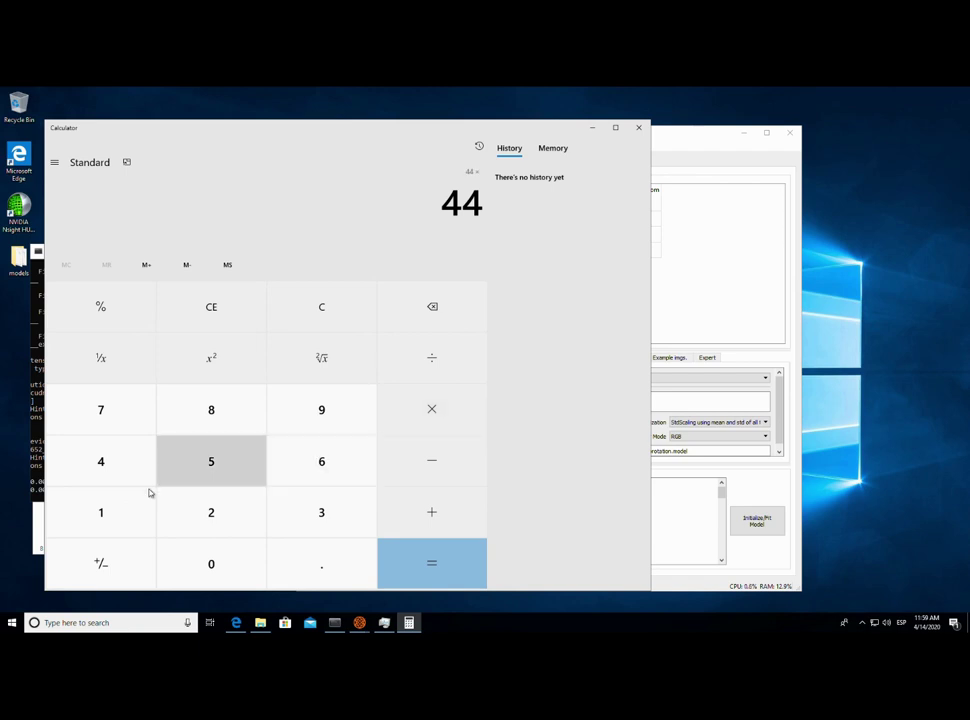
pyautogui.click(349, 463)
pyautogui.click(141, 463)
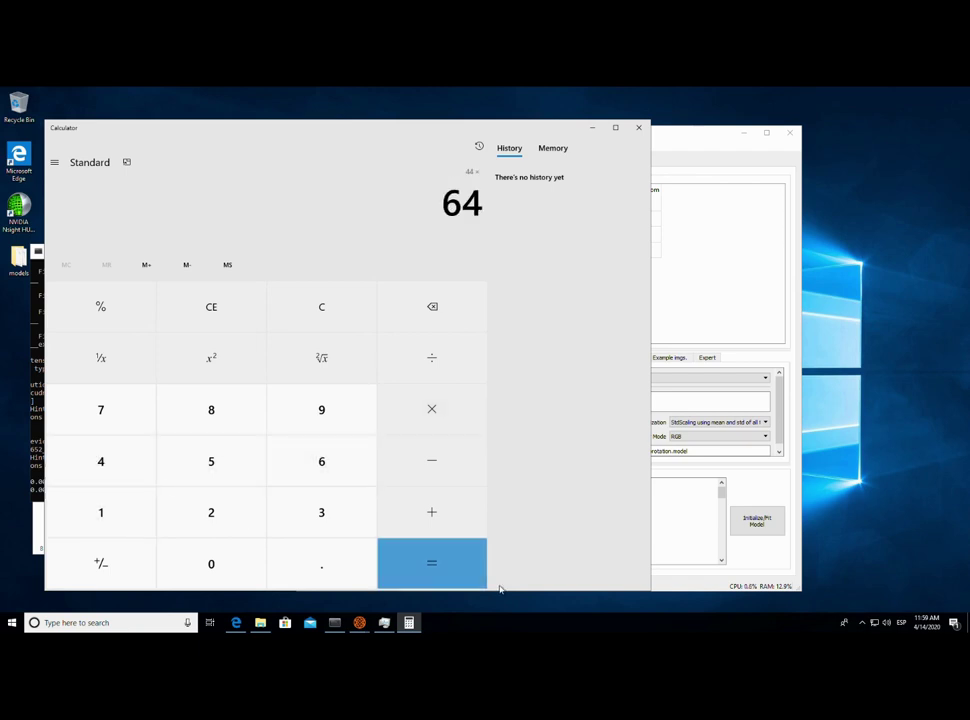
pyautogui.click(445, 564)
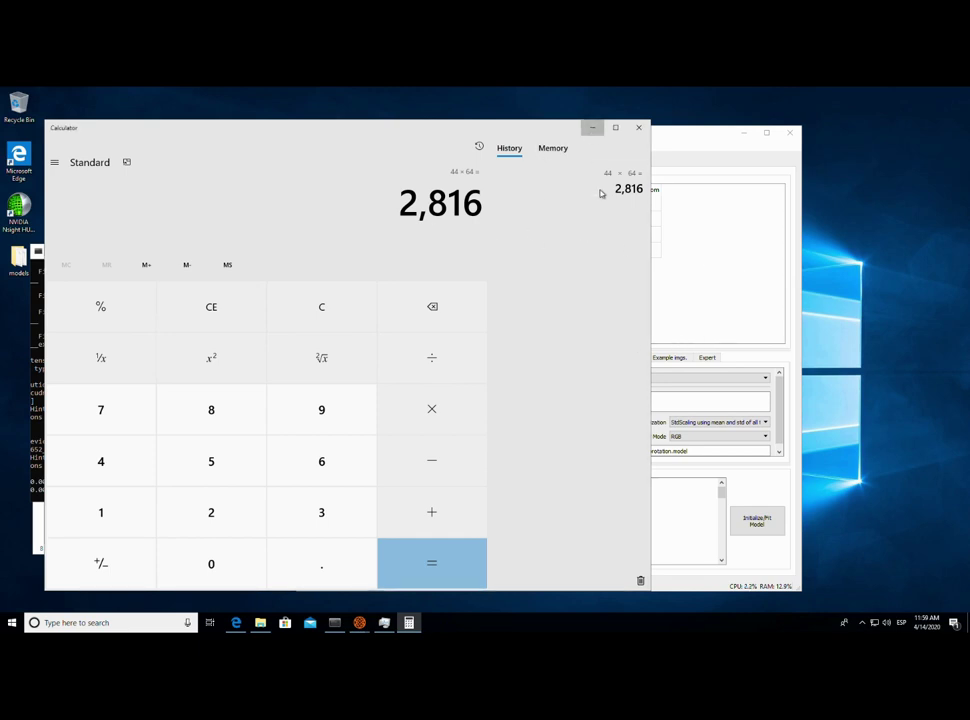
pyautogui.click(592, 127)
pyautogui.click(585, 367)
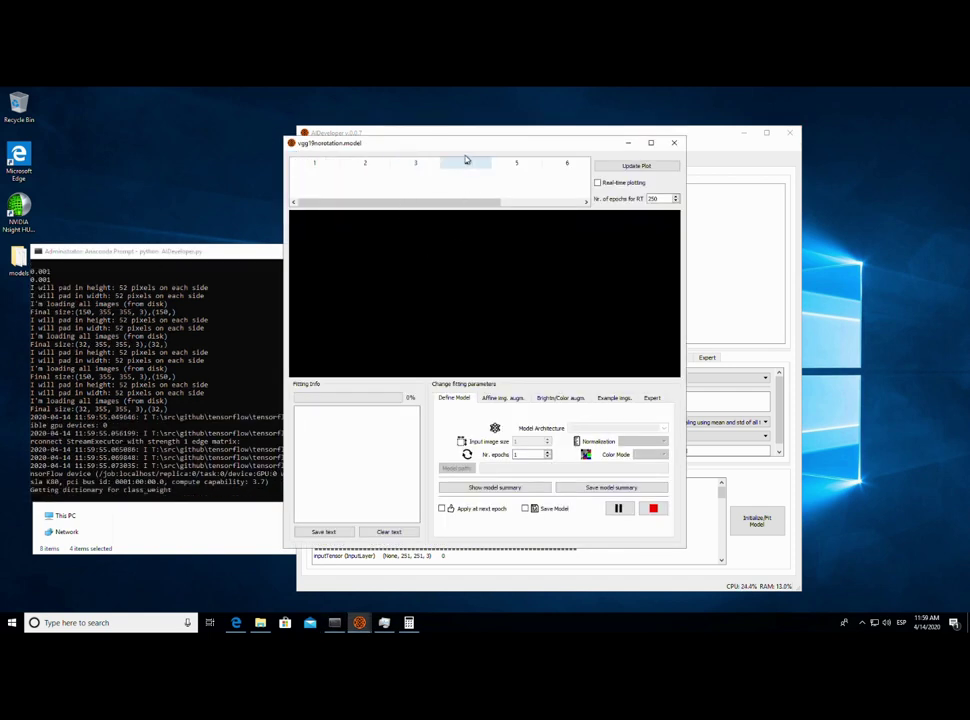
# - Rearrange the fitting and console windows and confirm the Expert tab shows Batch size 64
pyautogui.moveTo(465, 145); pyautogui.dragTo(532, 169)
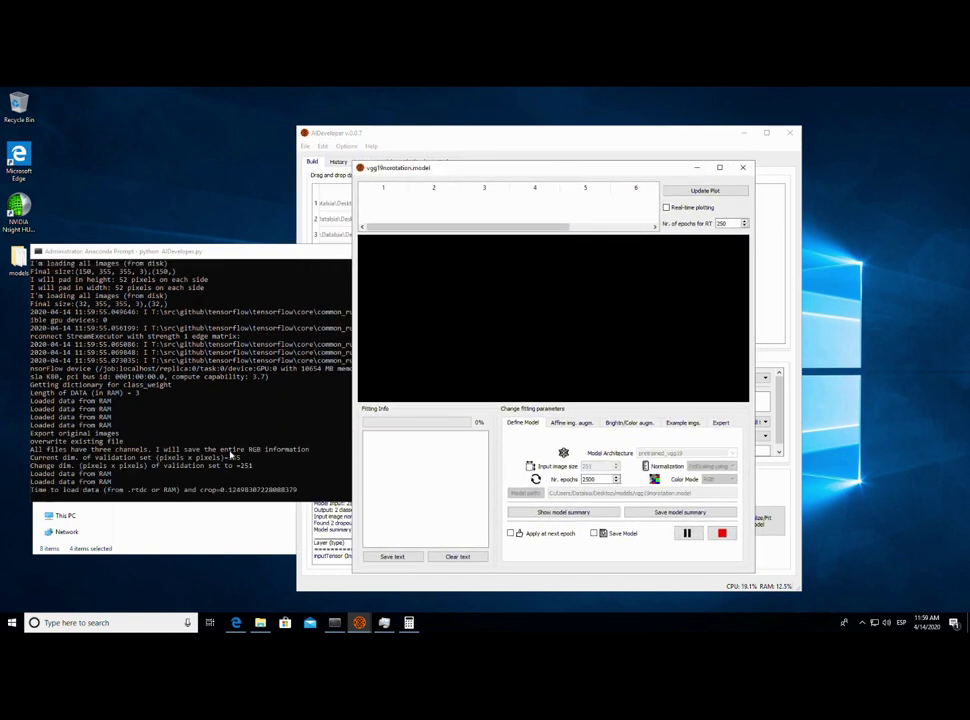
pyautogui.click(305, 415)
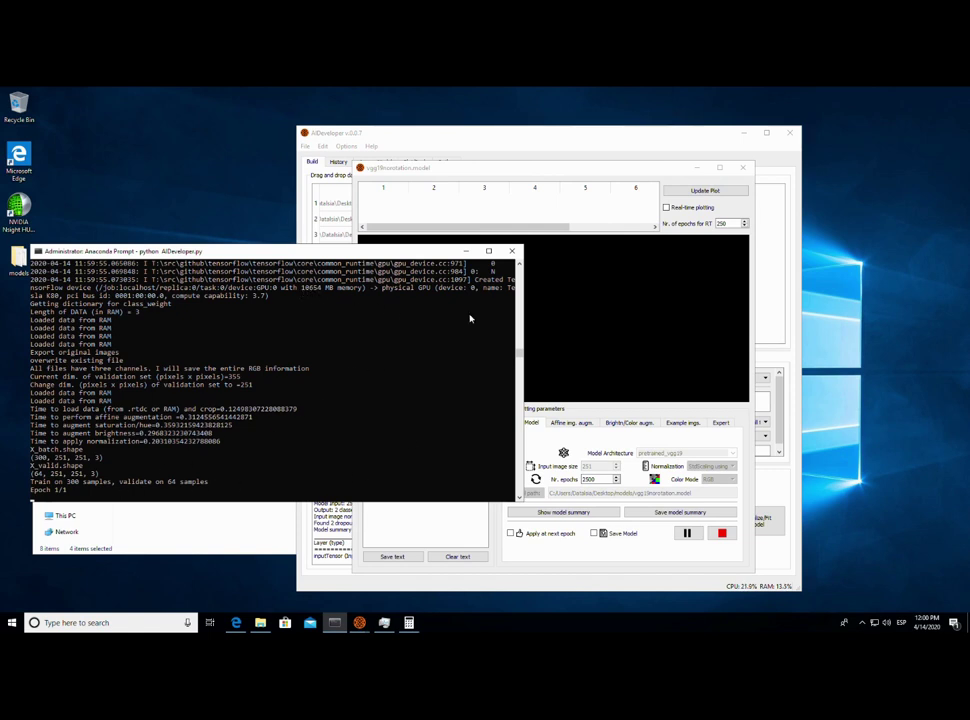
pyautogui.click(510, 175)
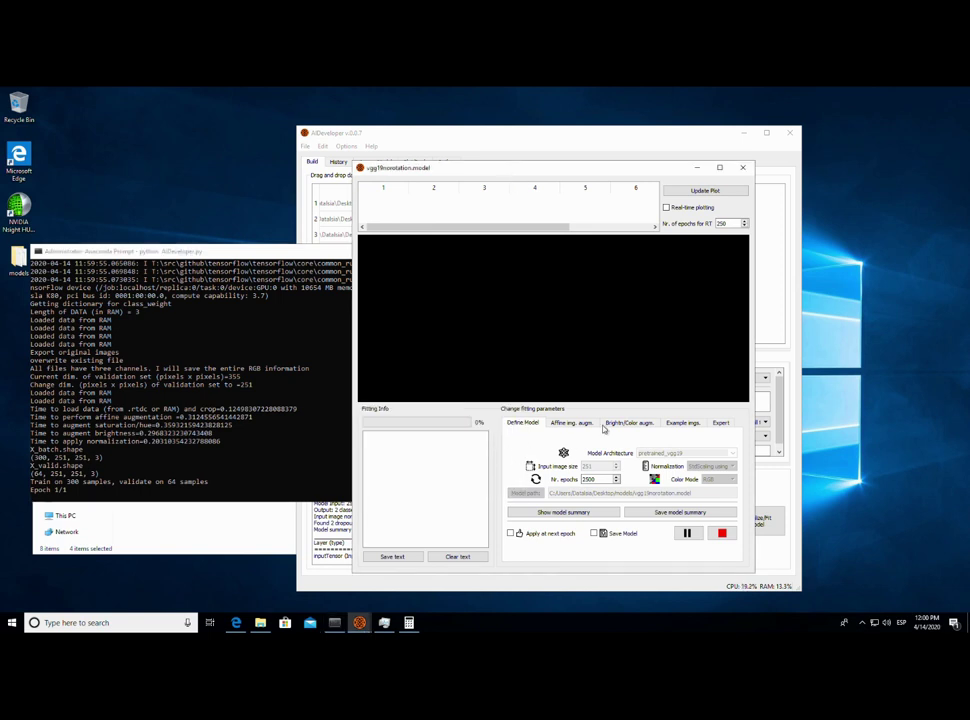
pyautogui.click(598, 146)
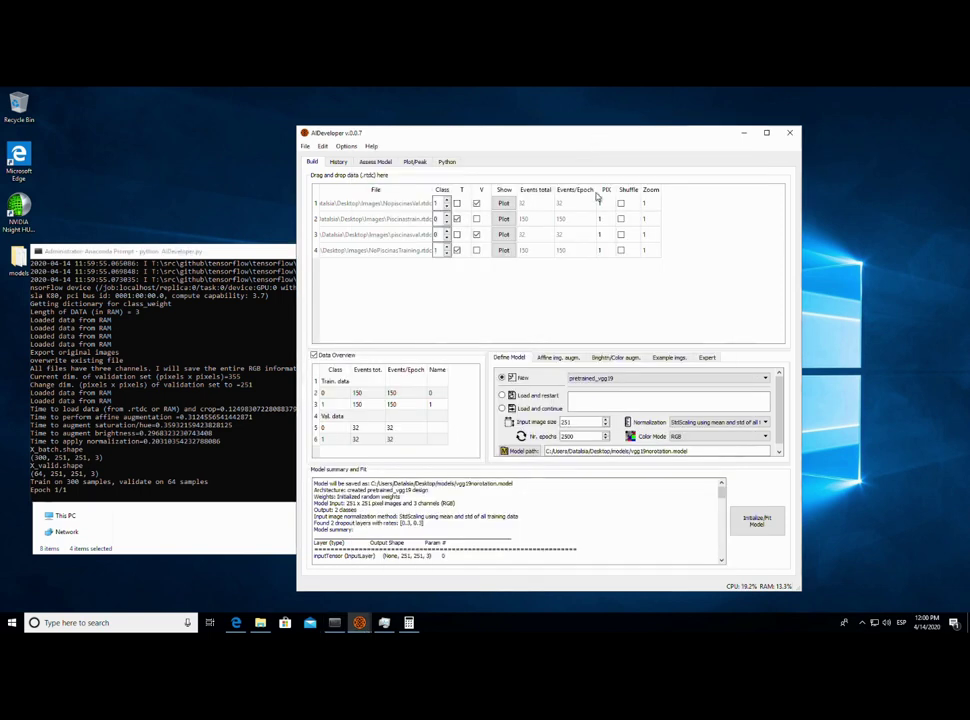
pyautogui.click(707, 359)
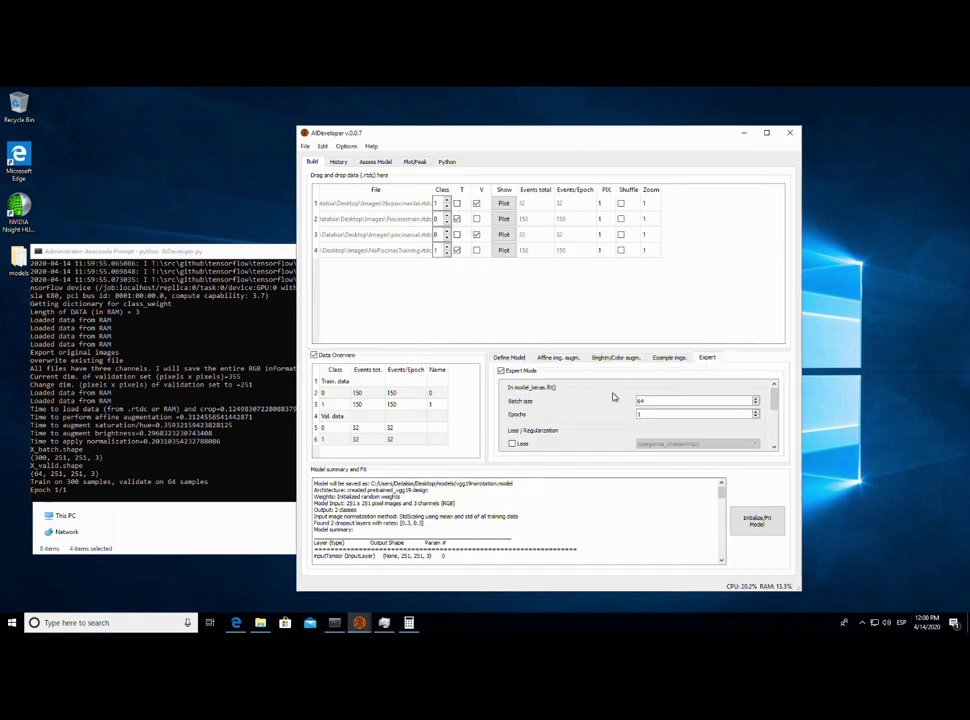
pyautogui.click(743, 132)
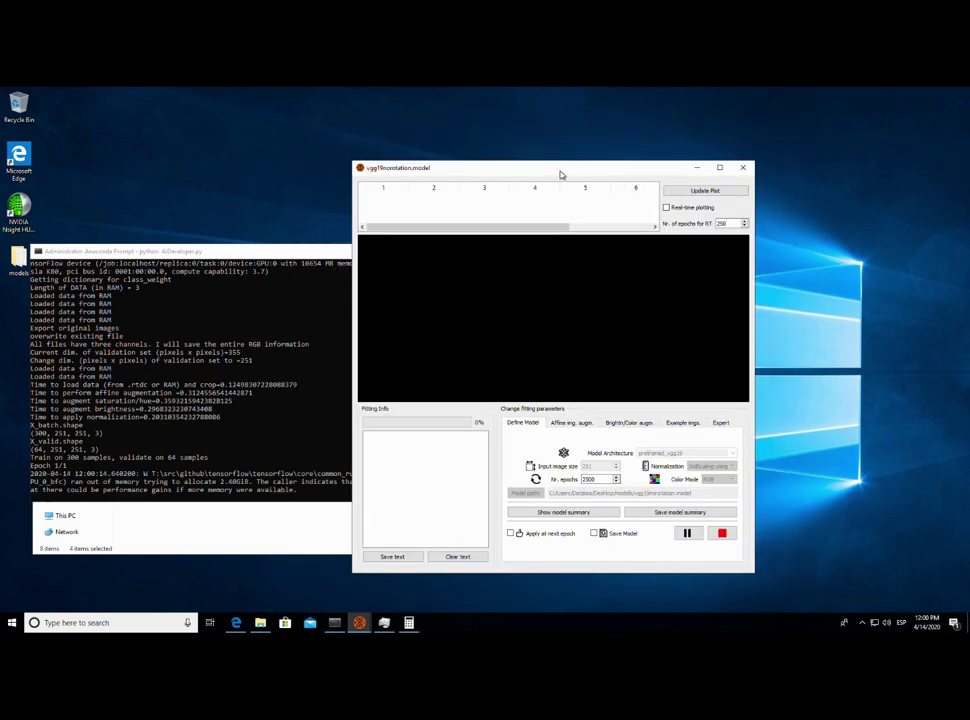
# - Exit console select mode so the first epoch finishes 300/300 and the model saves
pyautogui.click(256, 416)
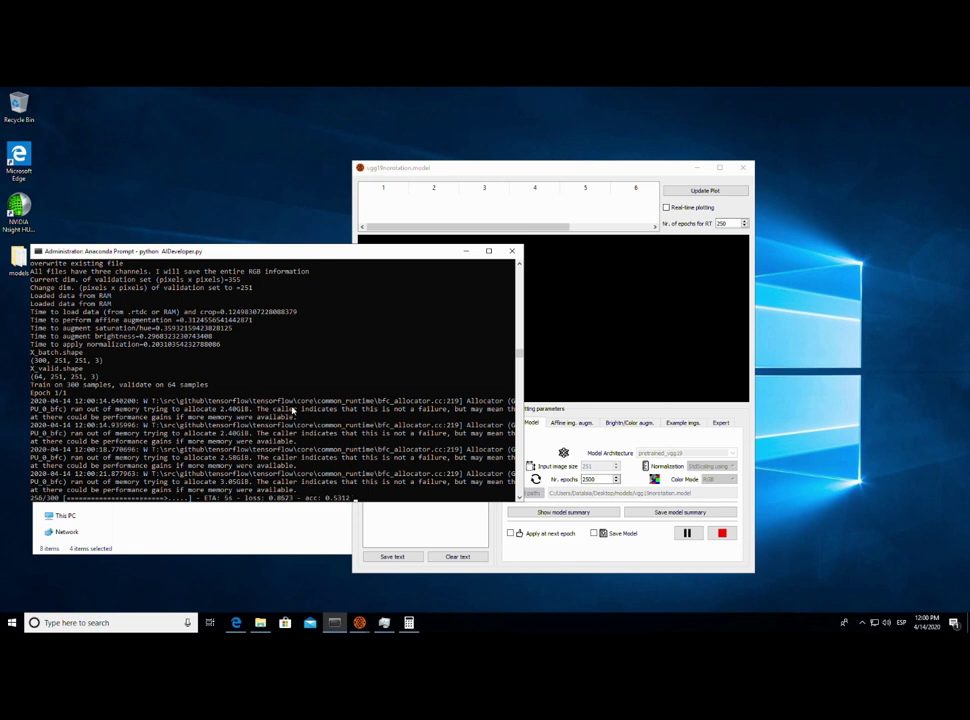
pyautogui.click(531, 177)
pyautogui.moveTo(531, 177); pyautogui.dragTo(559, 156)
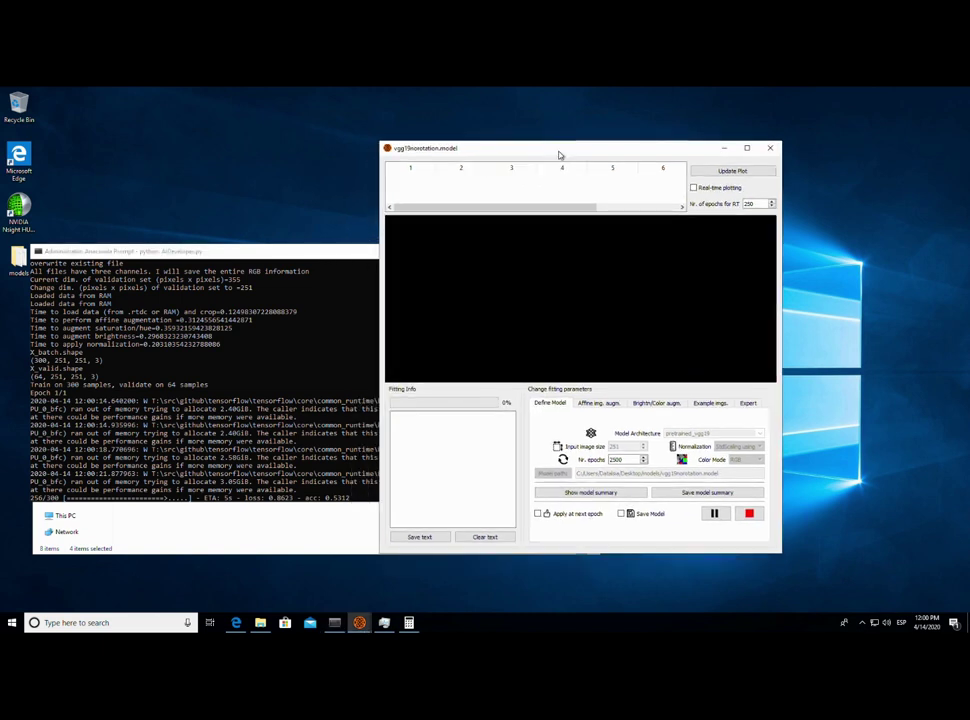
pyautogui.click(165, 450)
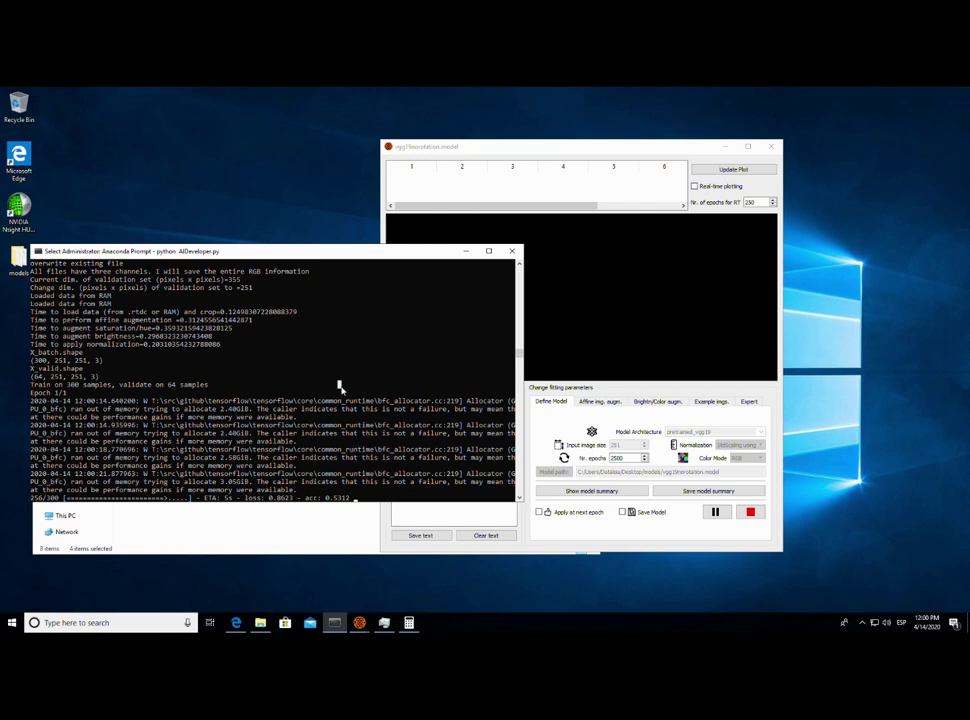
pyautogui.rightClick(340, 386)
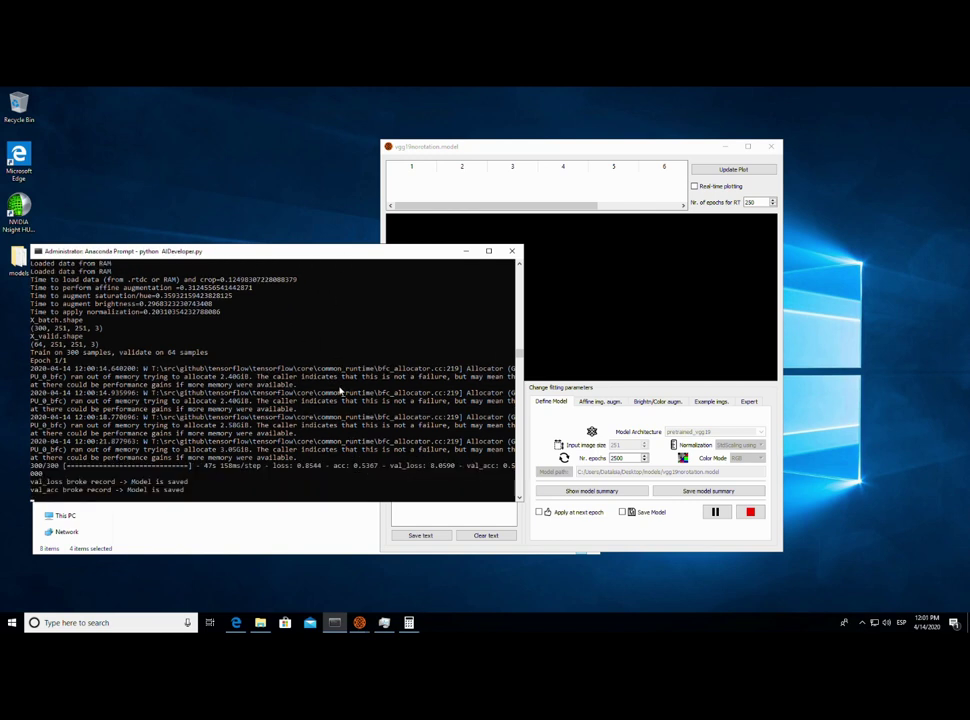
pyautogui.click(628, 316)
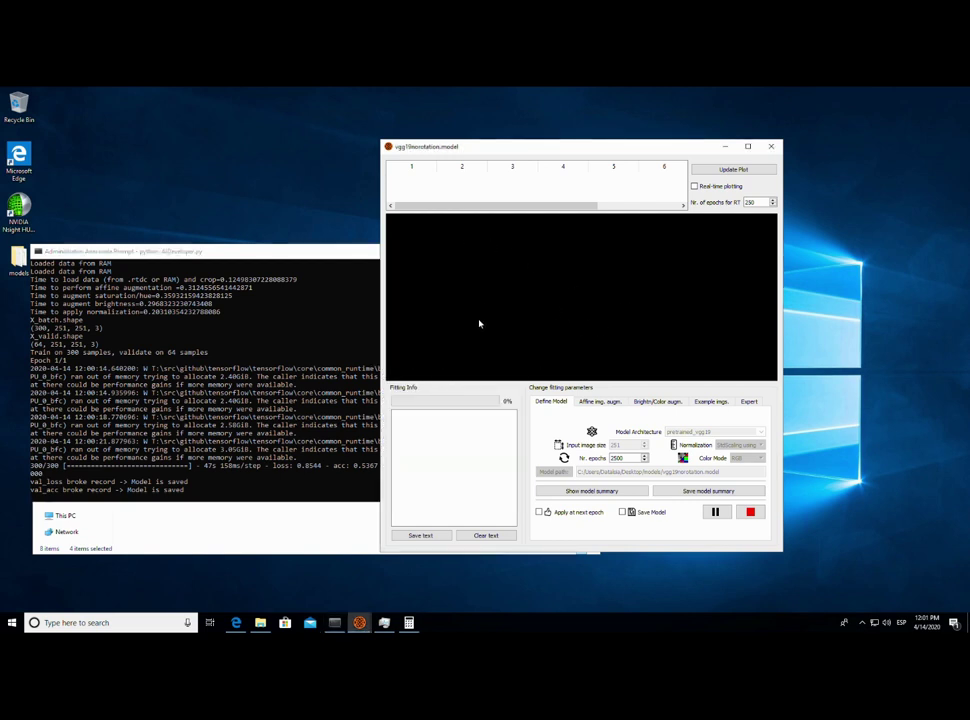
pyautogui.click(224, 423)
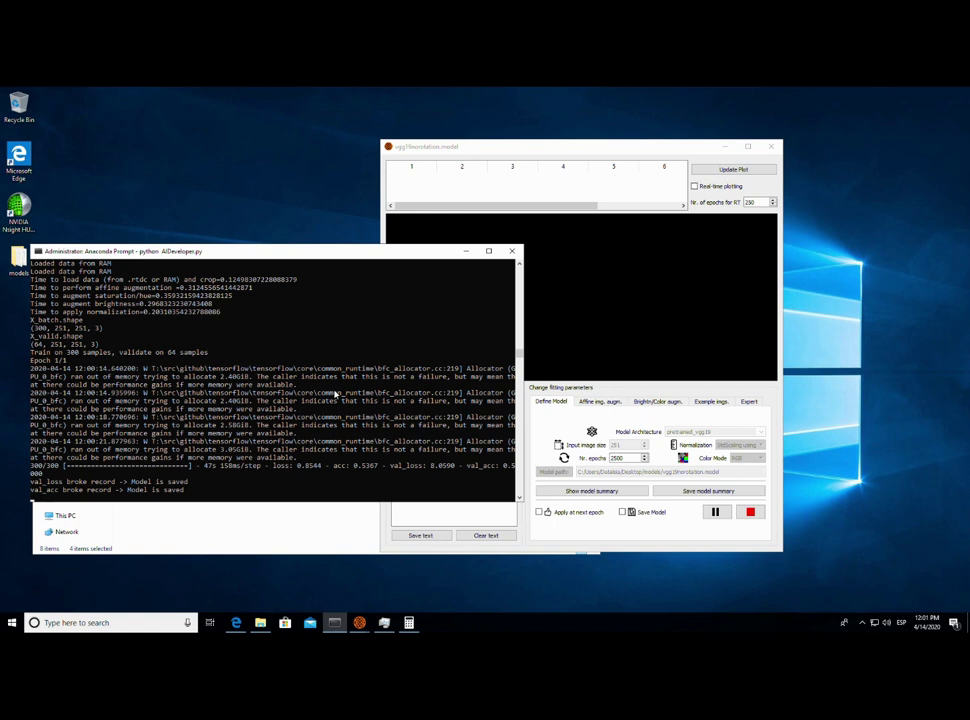
# - Refresh the training plot and enable Real-time plotting to show acc and val_acc points
pyautogui.click(522, 150)
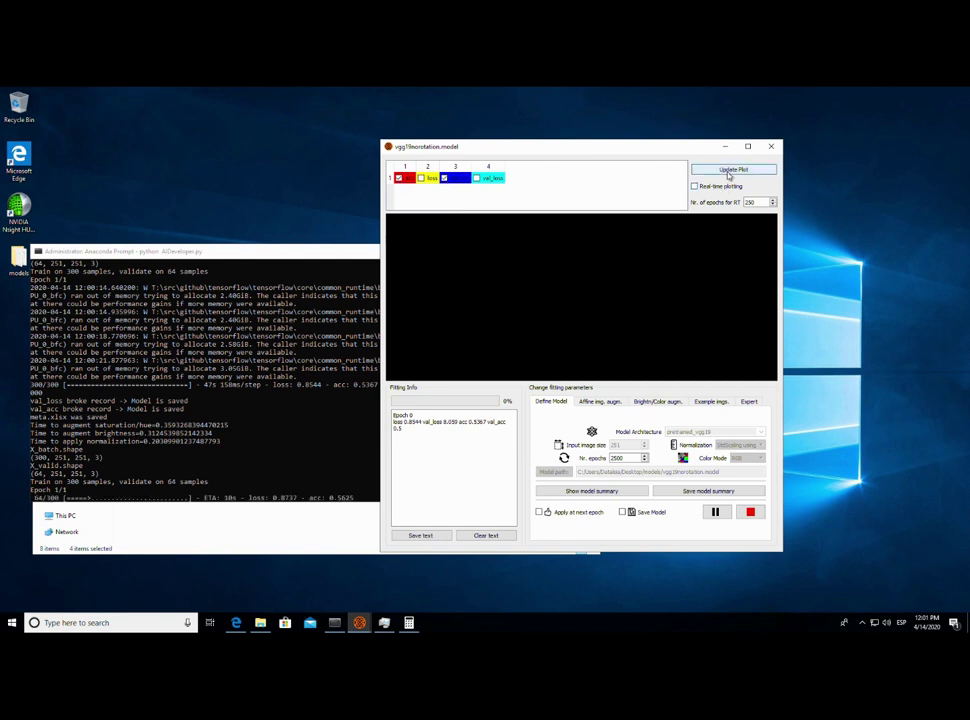
pyautogui.click(695, 187)
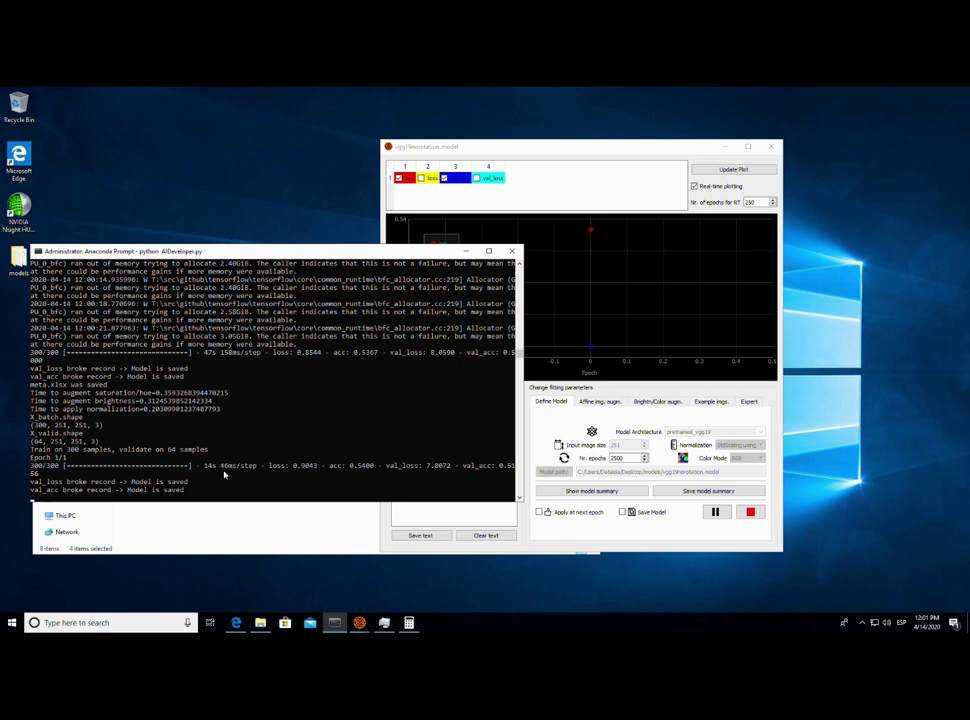
pyautogui.click(559, 157)
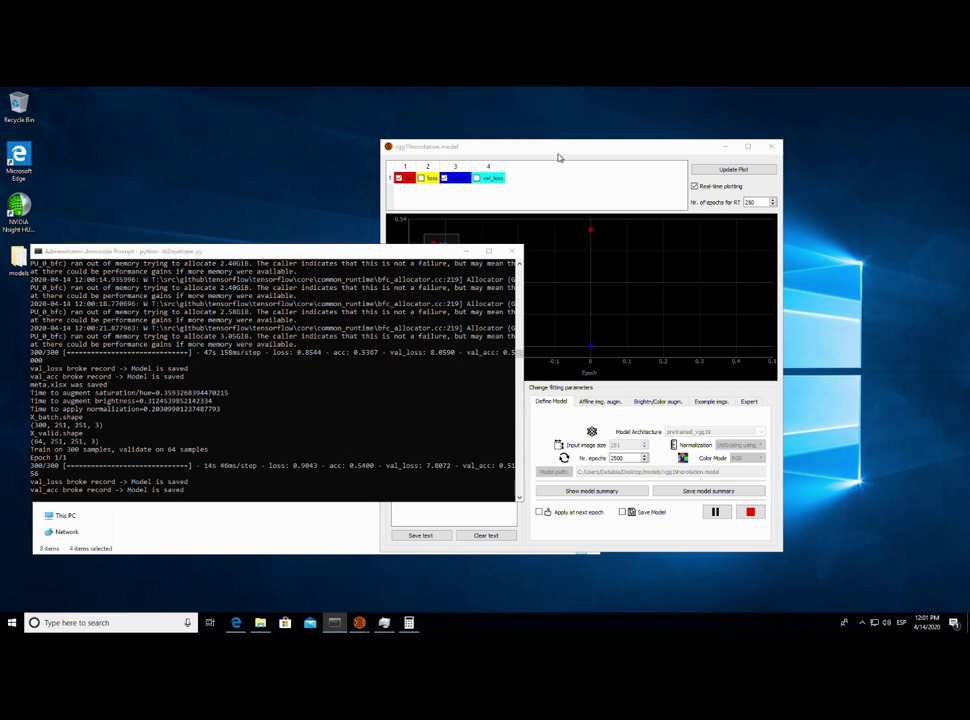